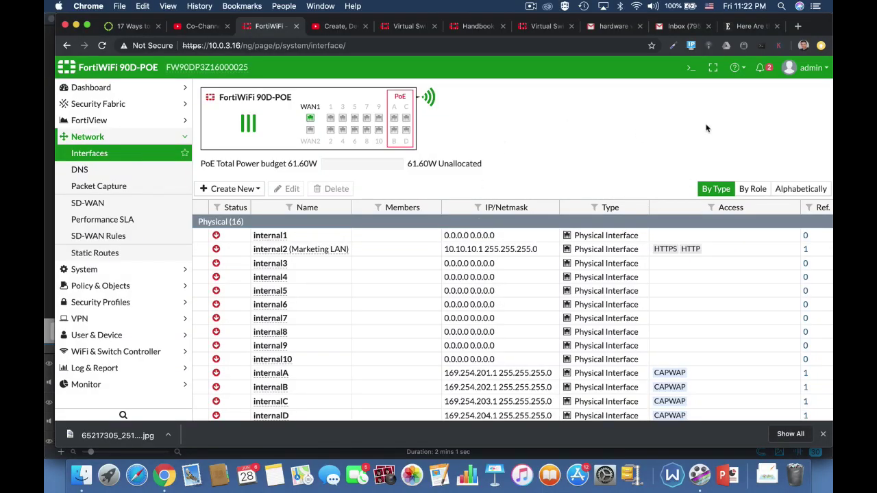
Open the CLI Console and list the existing virtual switches under config system virtual-switch.
left_click(691, 67)
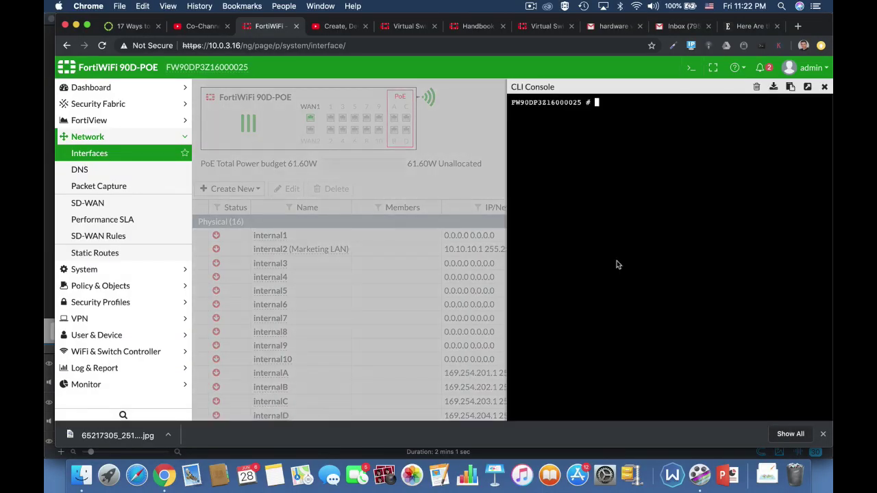
type("configFW90DP3Z16000025 # config system ")
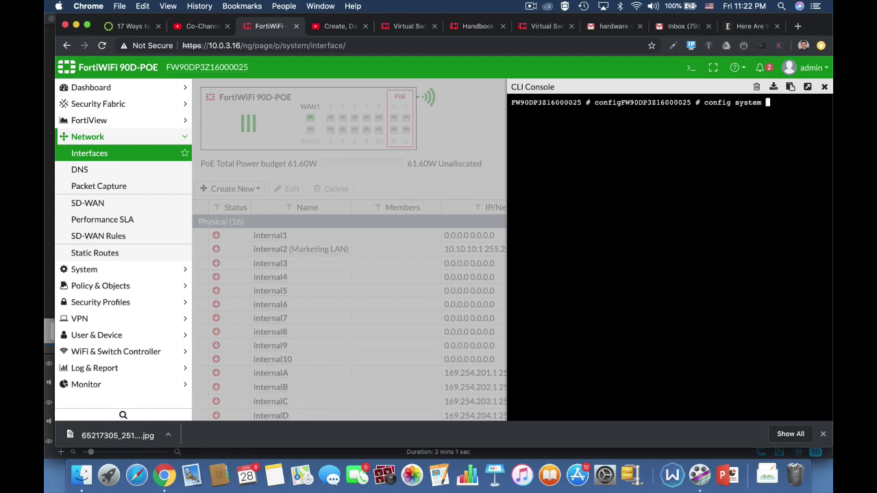
type("virtual-switch")
key("Return")
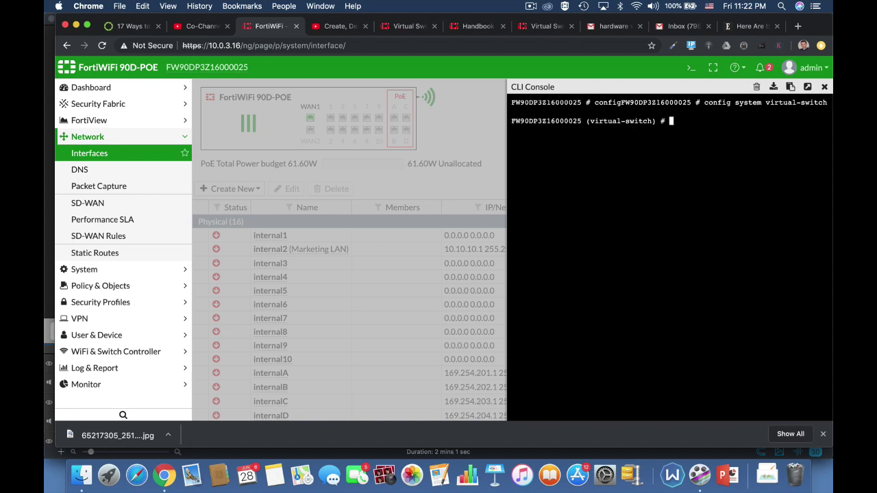
type("get")
key("Return")
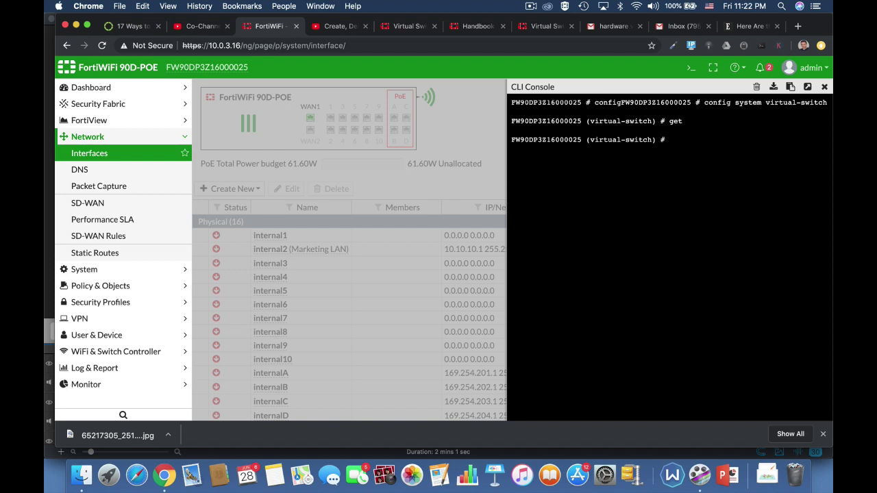
Create virtual switch 'marketing' on physical switch sw0 and enter its port configuration.
type("edit marketing")
key("Return")
type("set")
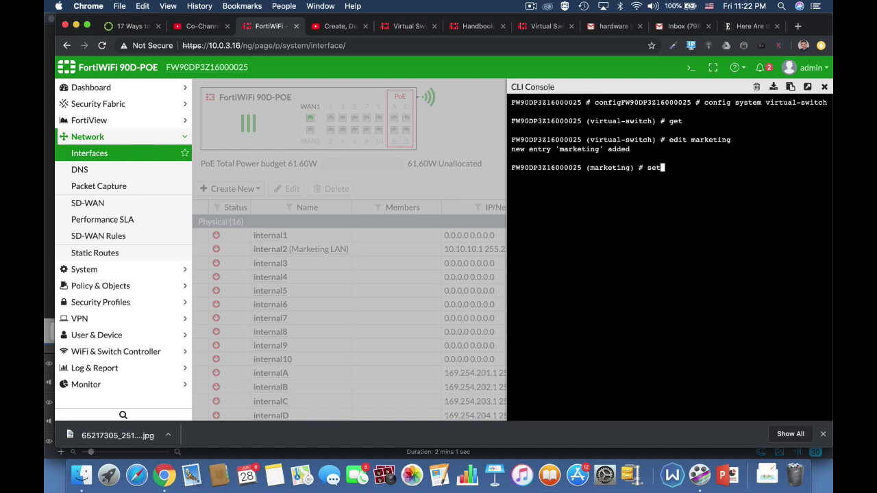
type(" p")
key("Tab")
type("sw0")
key("Return")
type("co")
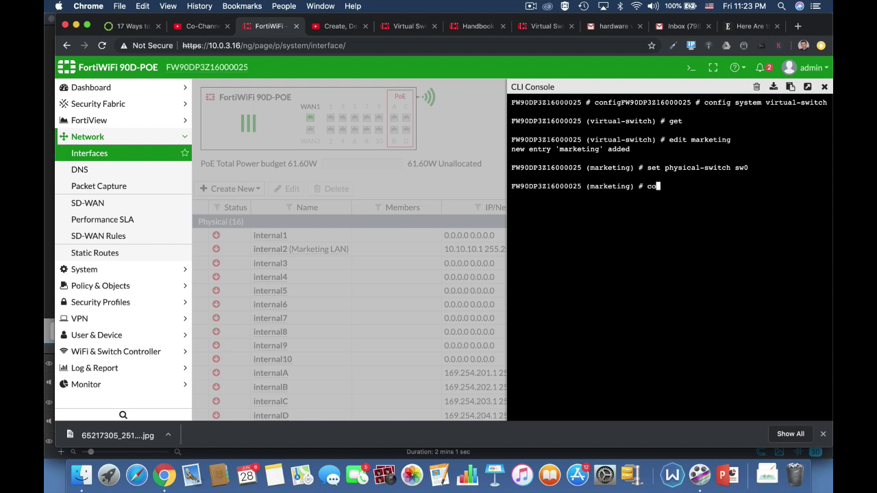
type("nfig port")
key("Return")
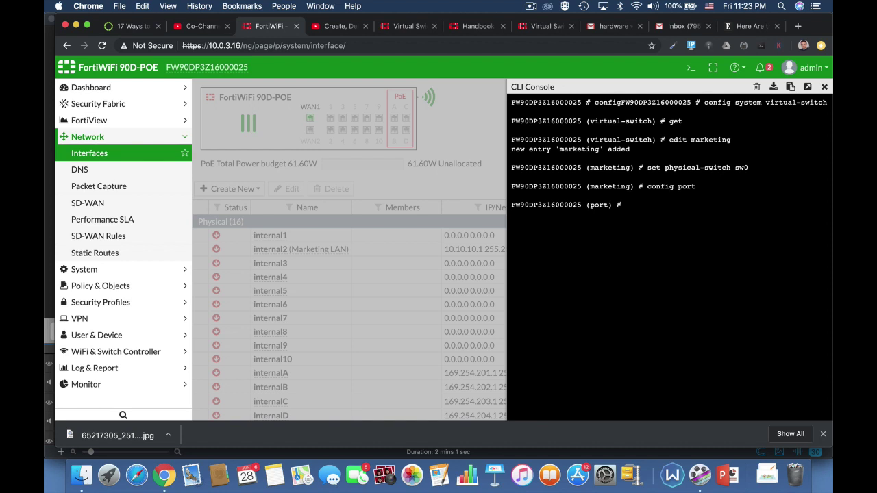
Add internal4, internal5 and internal6 as member ports of the marketing switch.
type("edit internal4")
key("Return")
type("next")
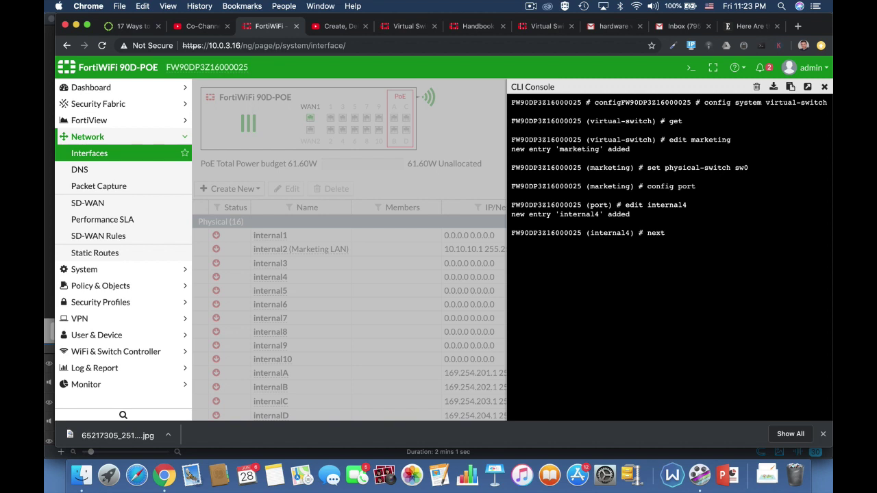
key("Return")
type("edit")
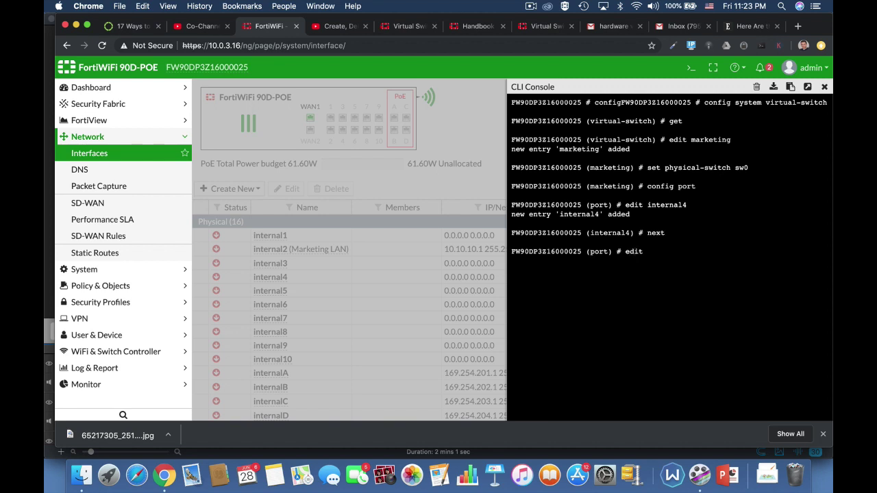
type(" internal5")
key("Return")
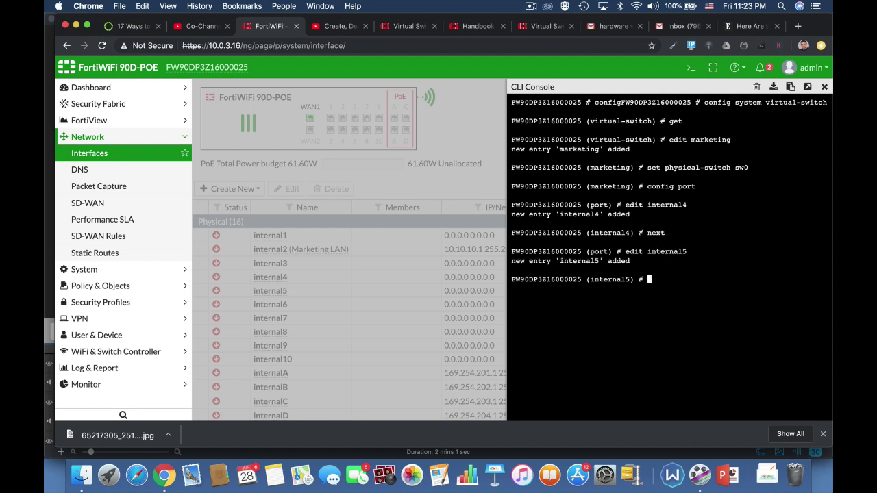
type("edit")
key("BackSpace")
key("BackSpace")
key("BackSpace")
key("BackSpace")
key("BackSpace")
type("next")
key("Return")
type("edit internal6")
key("Return")
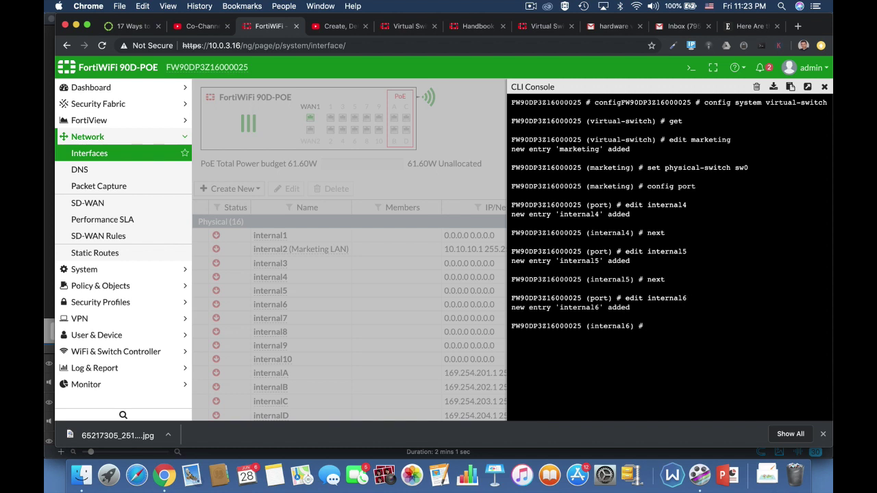
type("next")
key("Return")
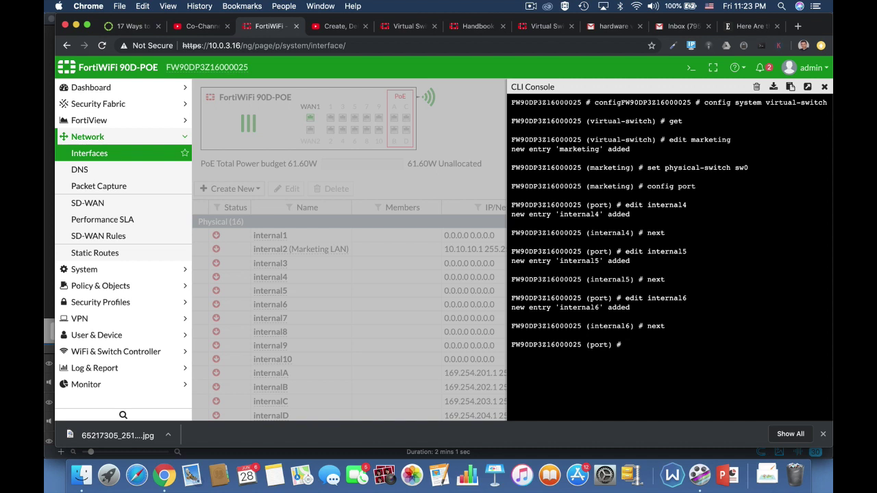
End the port list and save the marketing virtual switch configuration.
type("end")
key("Return")
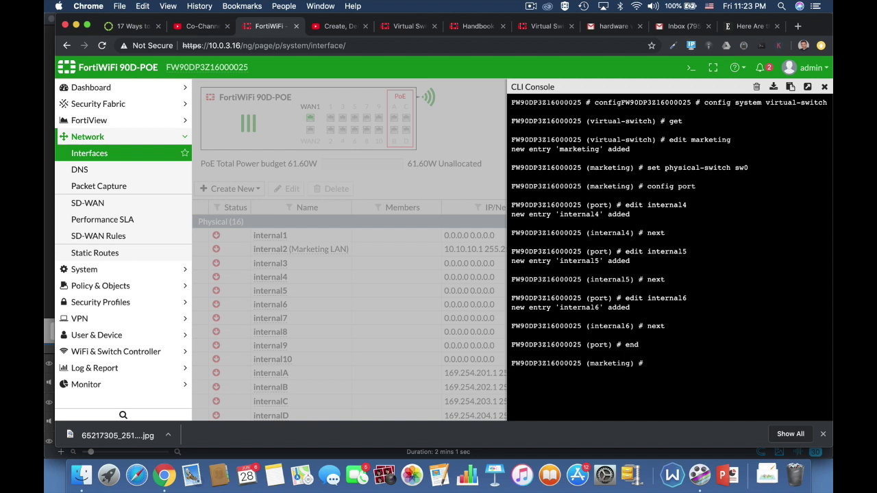
type("end")
key("Return")
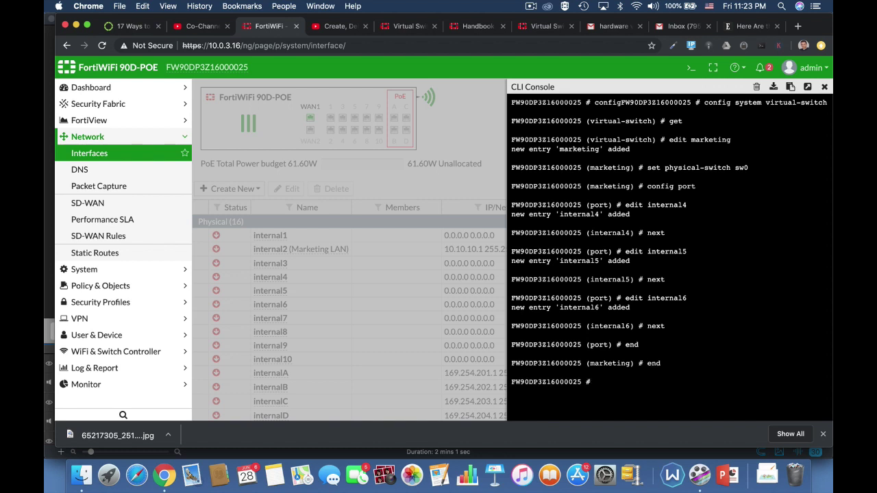
Re-enter config system virtual-switch and list entries to verify 'marketing' exists.
type("conf")
type("ig system sw")
key("Tab")
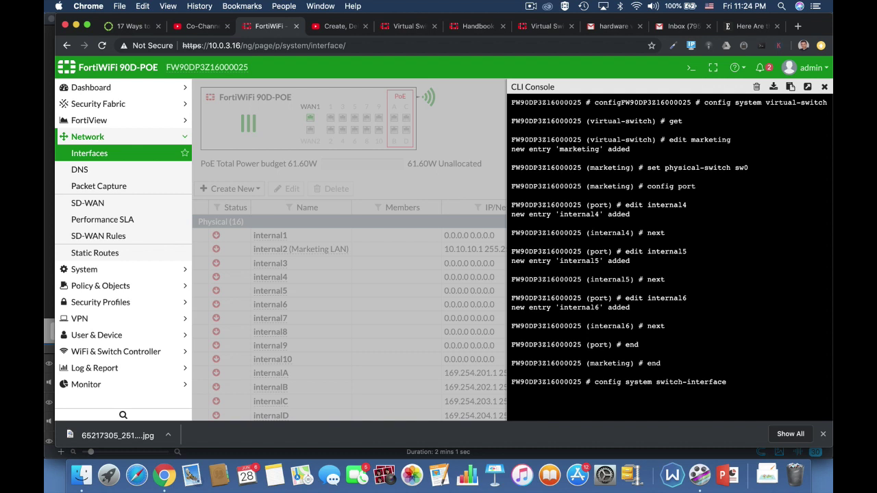
key("BackSpace")
key("BackSpace")
key("BackSpace")
key("BackSpace")
key("BackSpace")
key("BackSpace")
key("BackSpace")
key("BackSpace")
key("BackSpace")
key("BackSpace")
key("BackSpace")
key("BackSpace")
key("BackSpace")
key("BackSpace")
type("virtual-switch")
key("Return")
type("get")
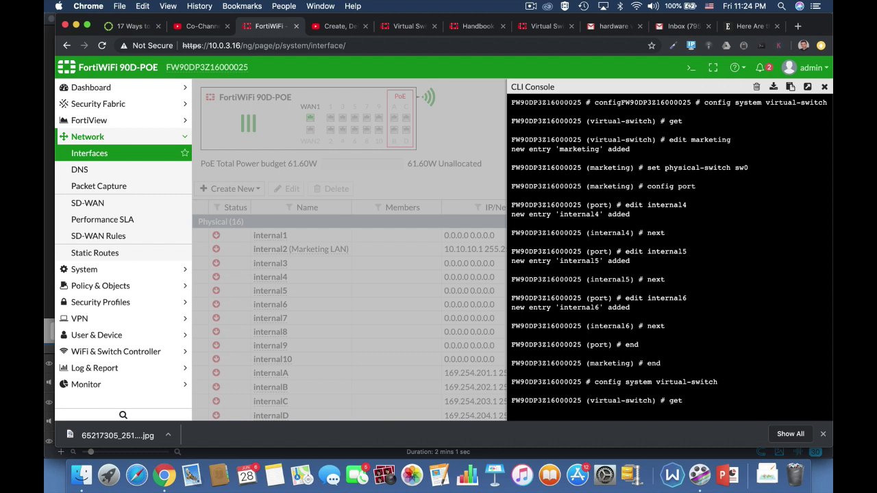
key("Return")
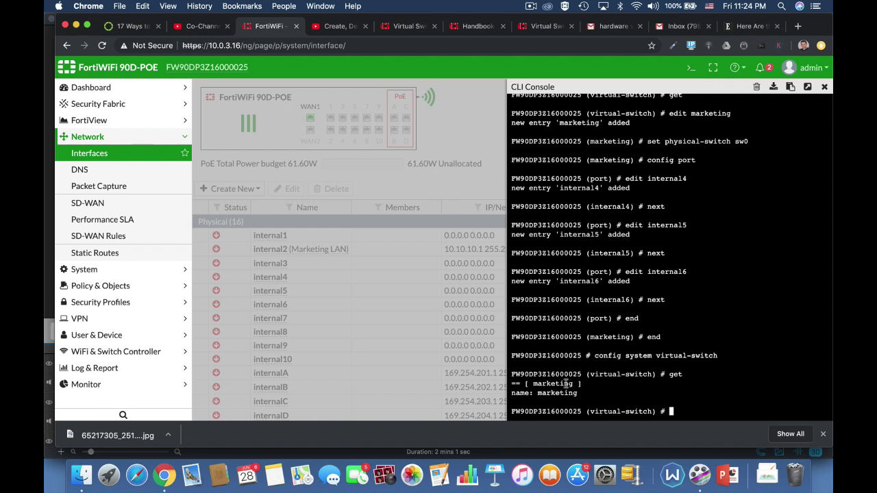
Exit the virtual switch configuration and close the CLI Console.
type("end")
key("Return")
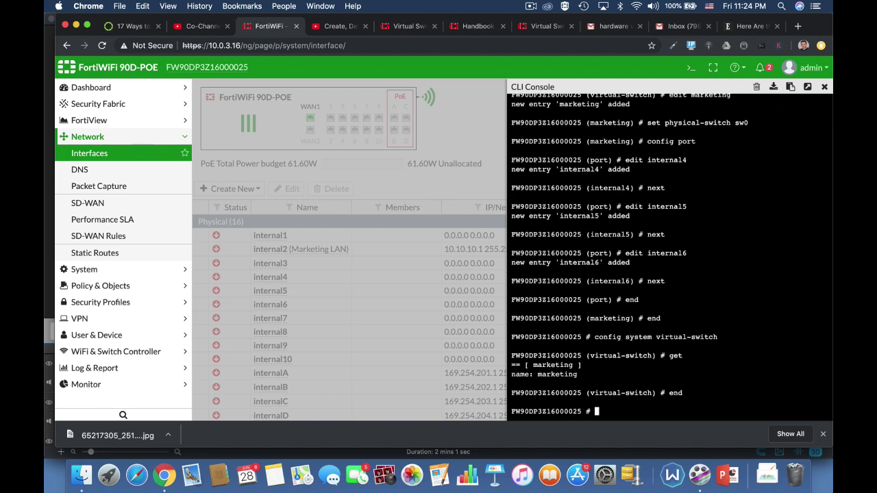
type("end")
key("Return")
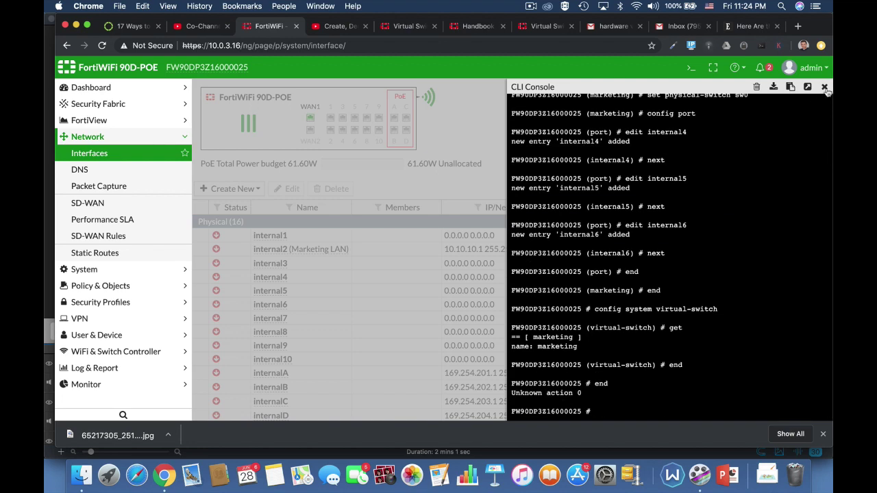
left_click(824, 88)
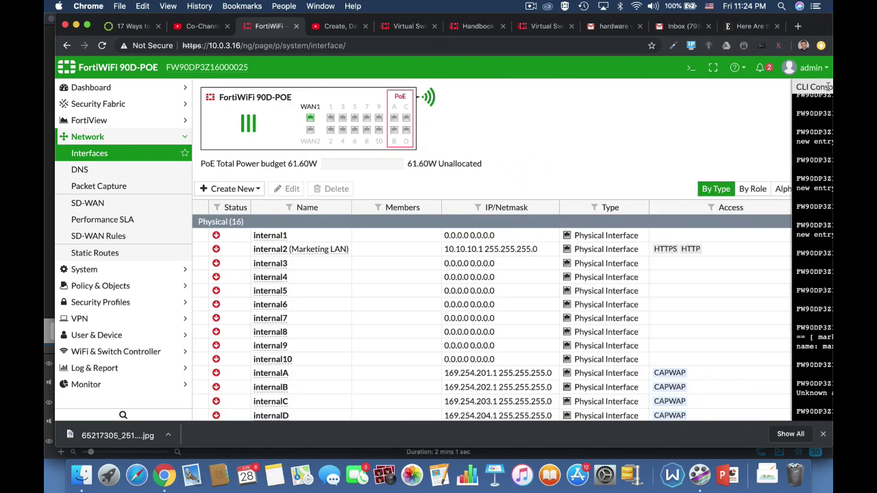
Reload the Interfaces page and open the new marketing hardware switch for editing.
left_click(303, 45)
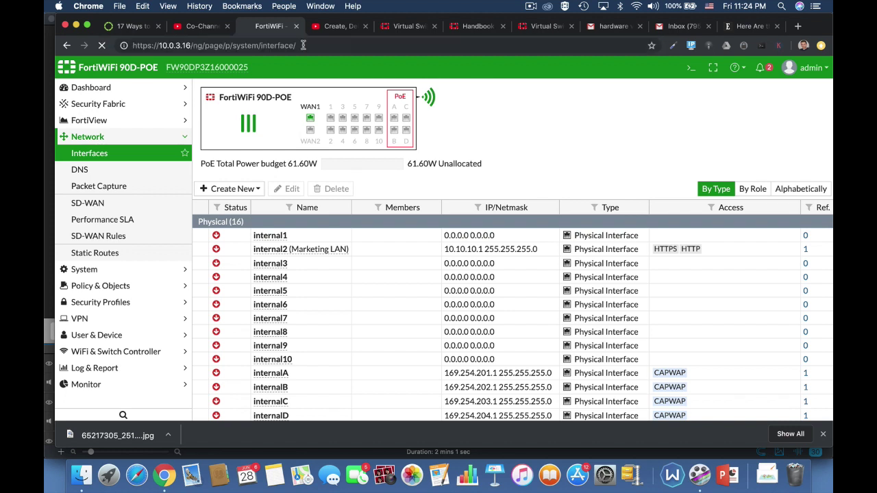
key("Return")
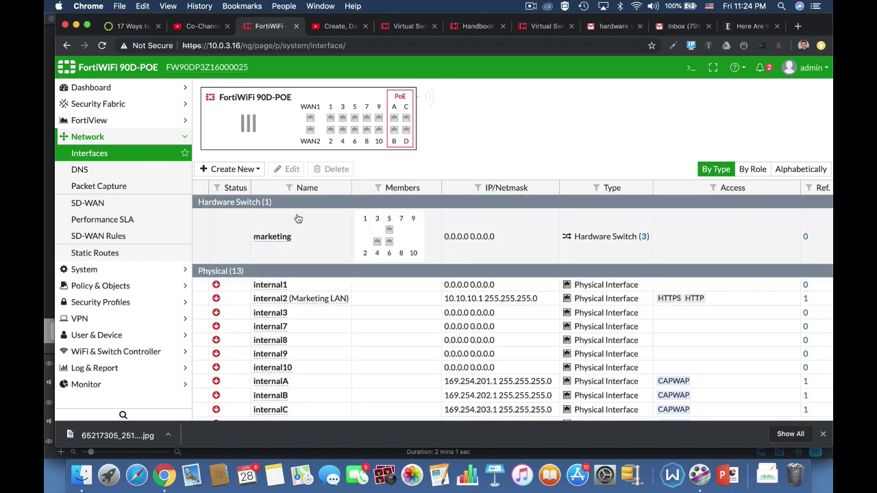
left_click(281, 248)
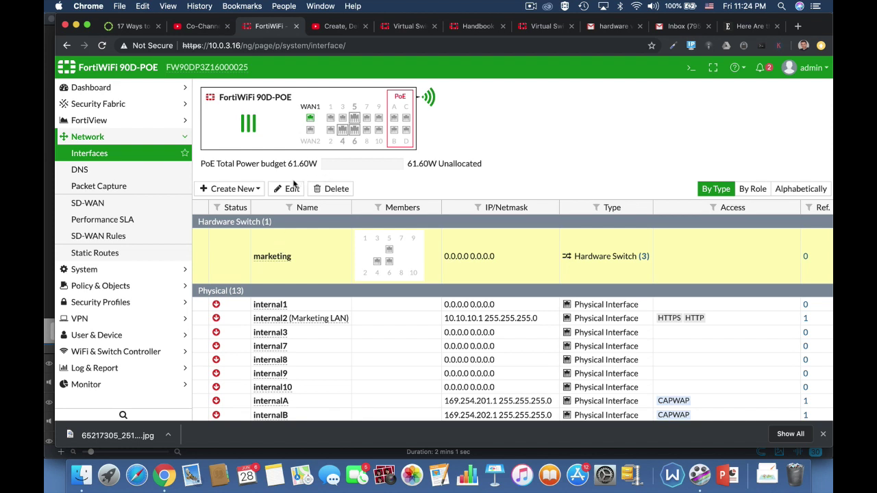
left_click(289, 188)
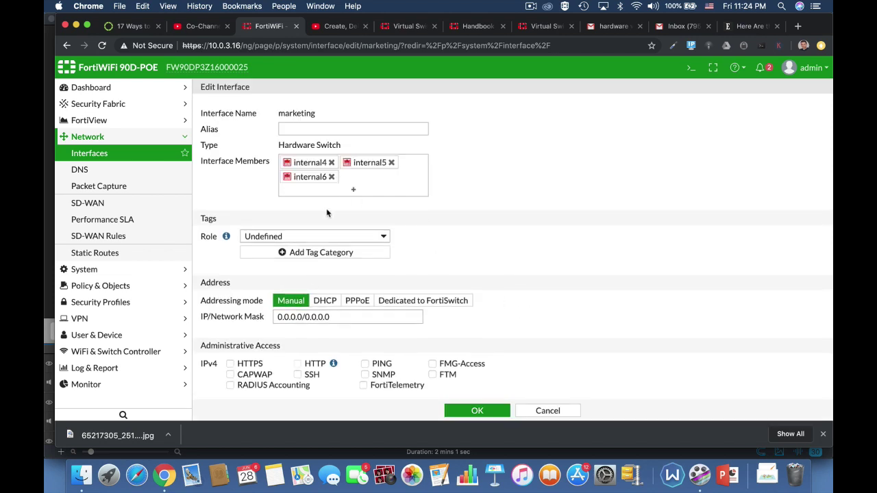
Give the marketing interface alias 'lan2' and role LAN.
left_click(305, 129)
left_click(305, 129)
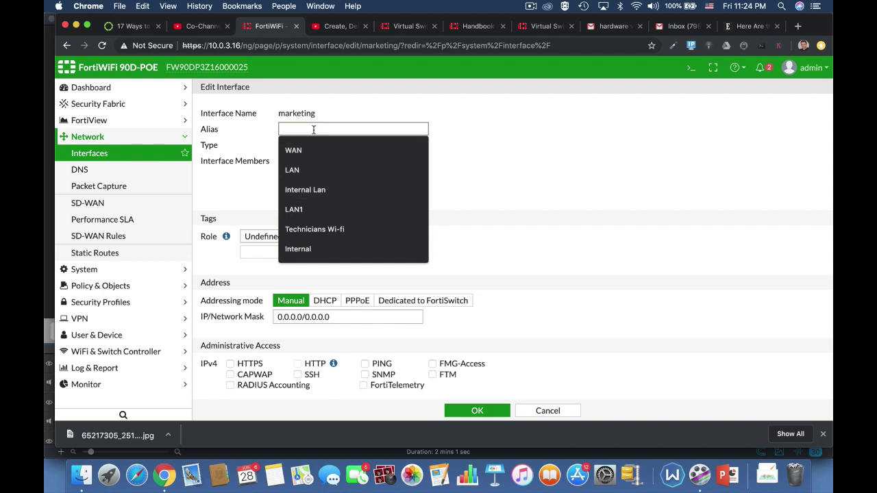
type("lan2")
left_click(499, 168)
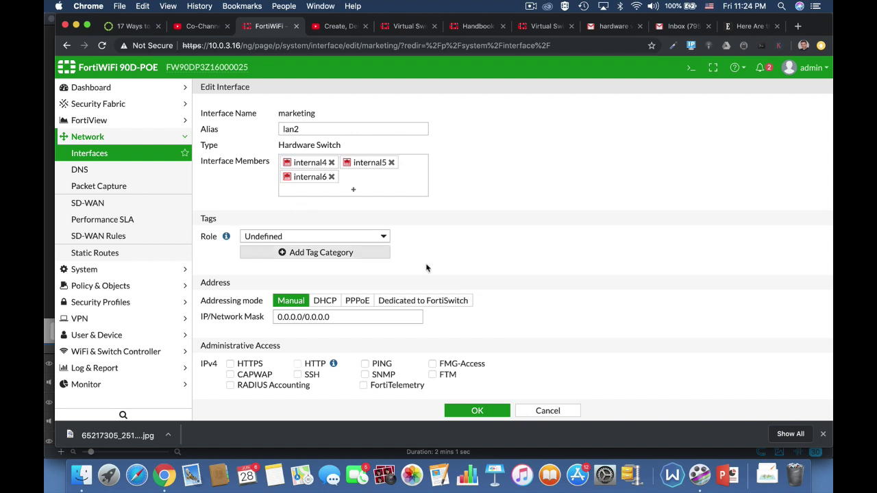
left_click(370, 237)
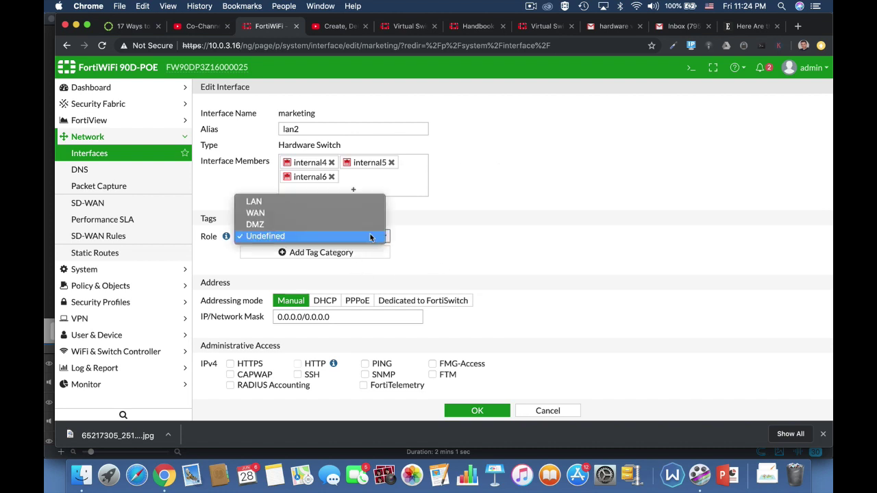
left_click(346, 202)
Set the interface IP/Network Mask to 10.0.4.17/24.
scroll(484, 281, "down", 3)
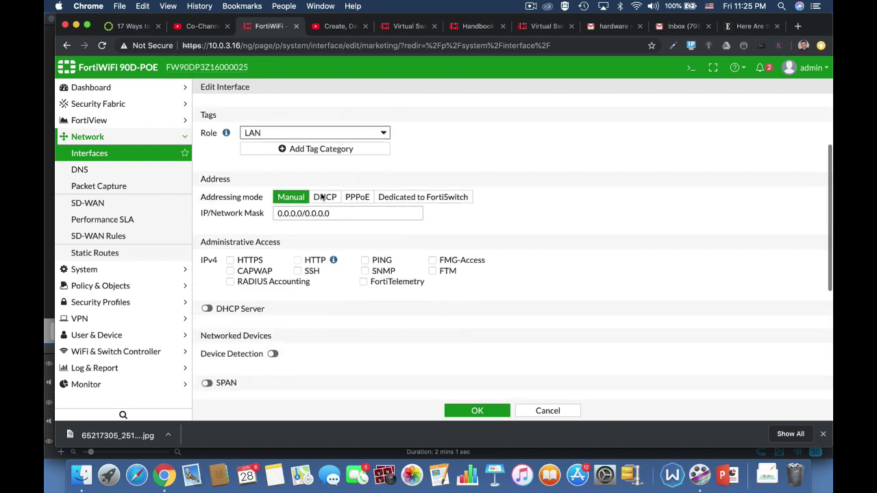
left_click(336, 212)
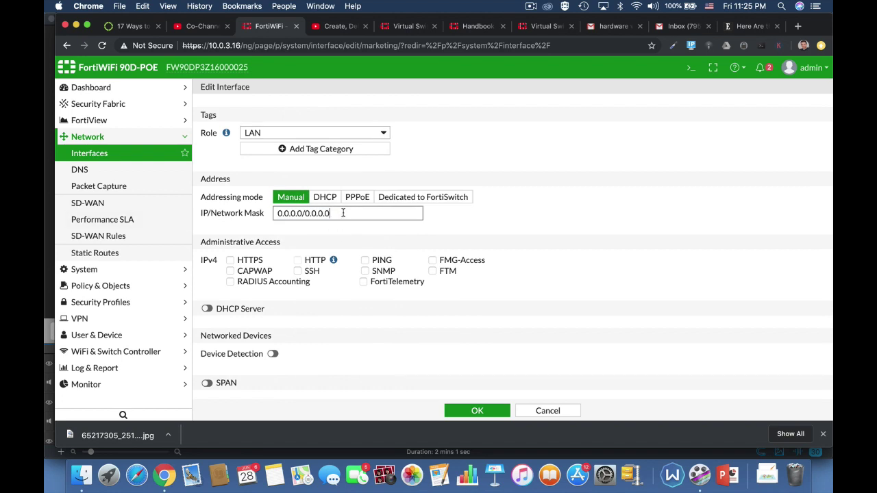
left_click_drag(343, 213, 260, 217)
type("10")
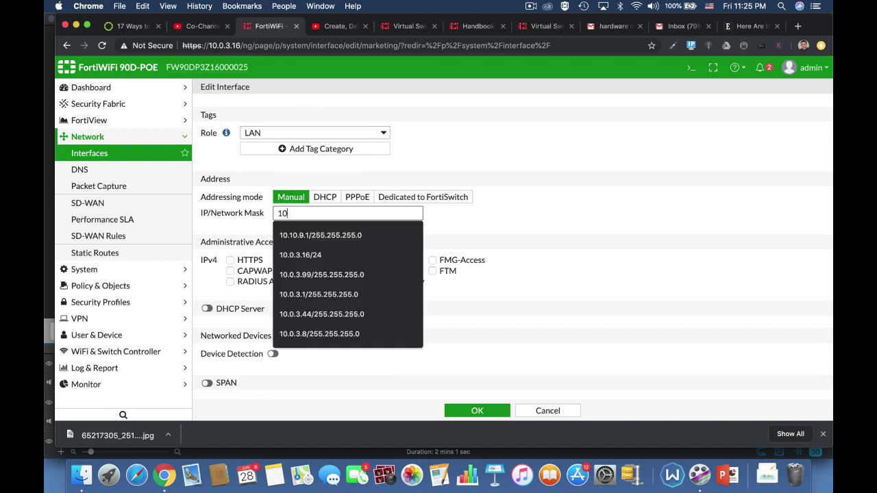
type(".0.3.")
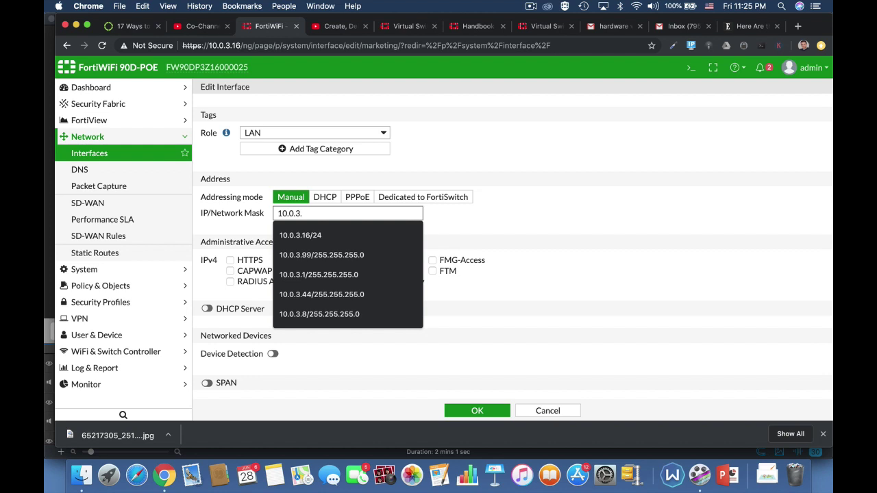
type("17/24")
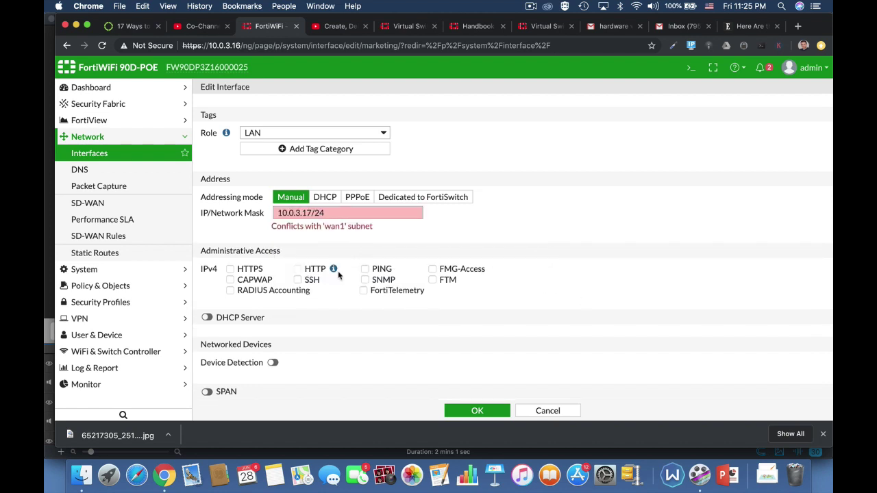
left_click_drag(326, 213, 223, 215)
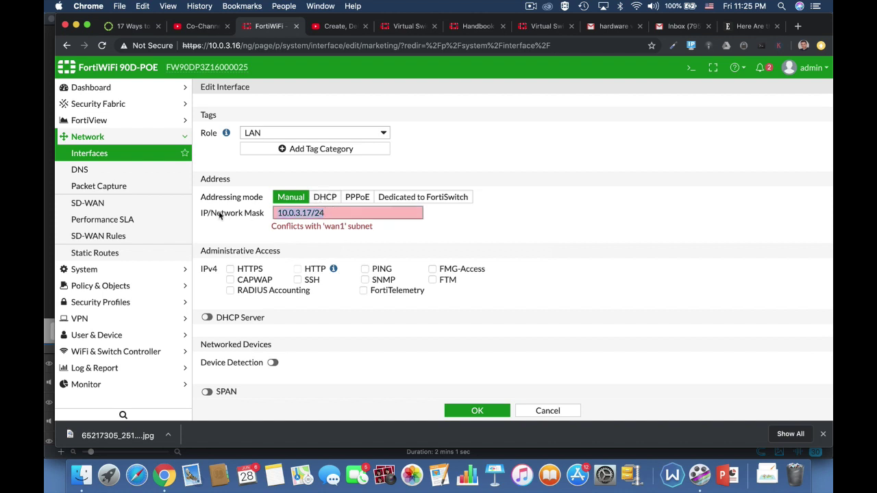
type("10.0.")
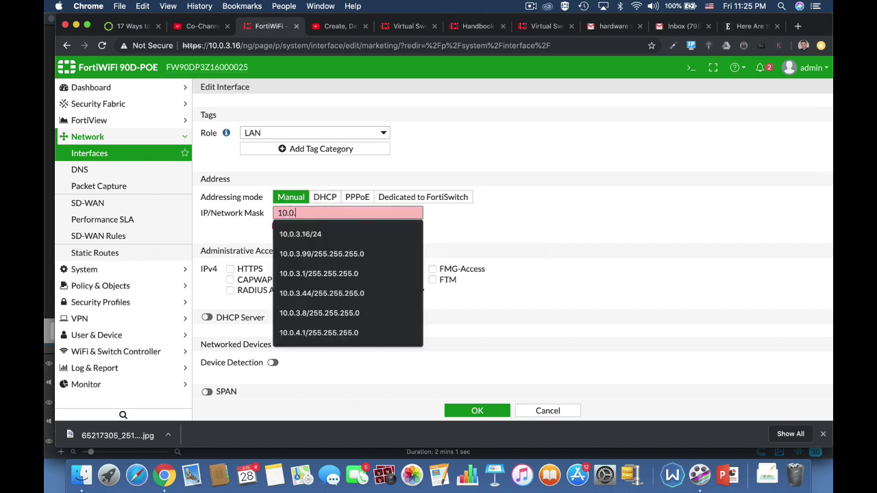
type("4.17/24")
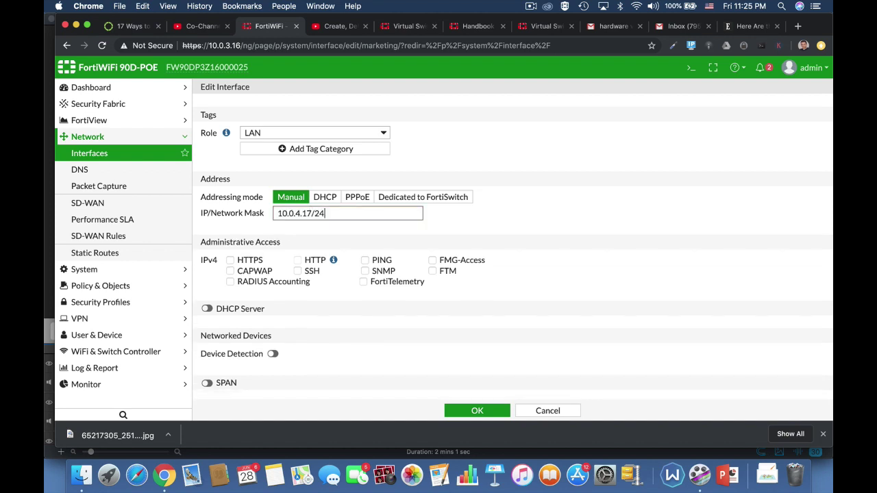
left_click(485, 254)
Allow HTTPS, HTTP and PING, enable DHCP Server and Device Detection, then save.
left_click(238, 263)
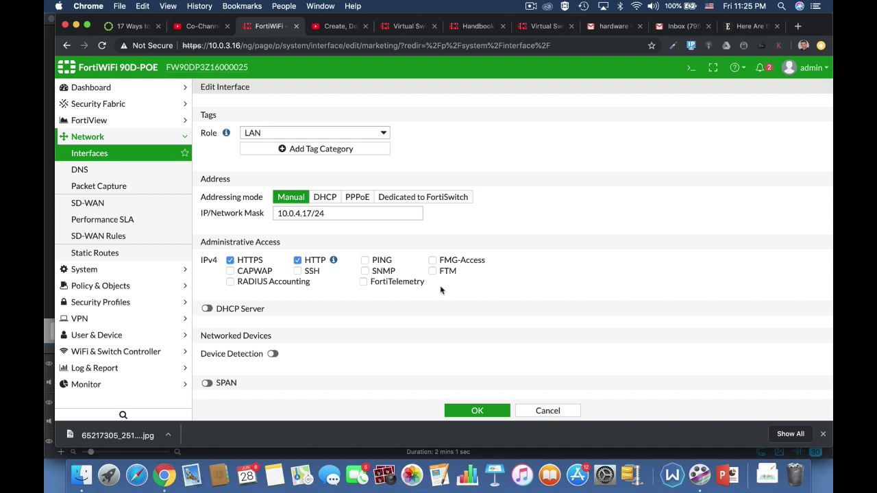
left_click(365, 261)
left_click(207, 309)
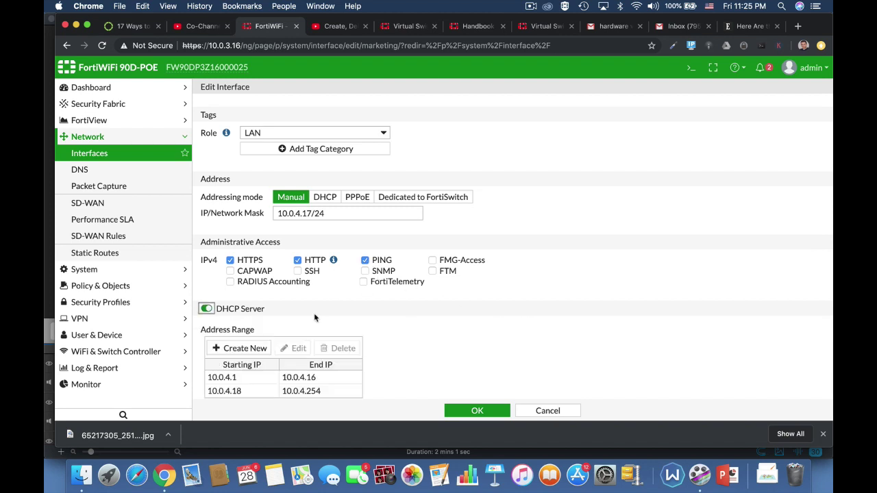
scroll(512, 352, "down", 4)
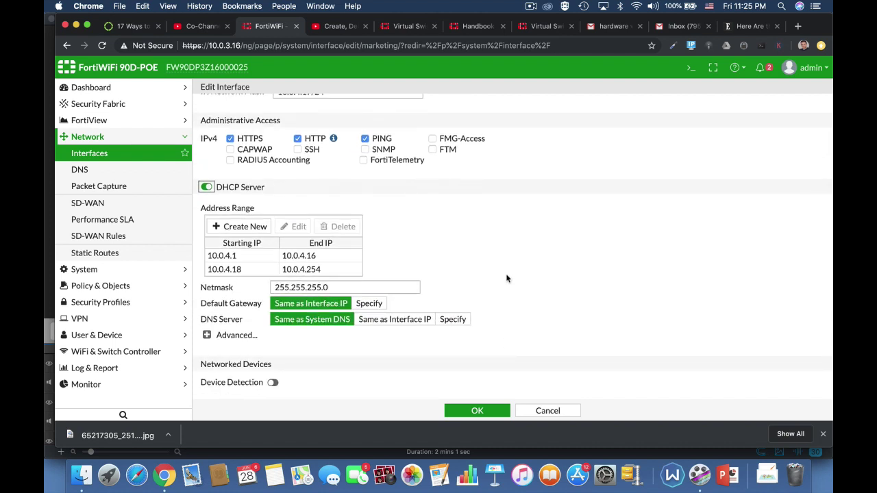
scroll(538, 204, "up", 3)
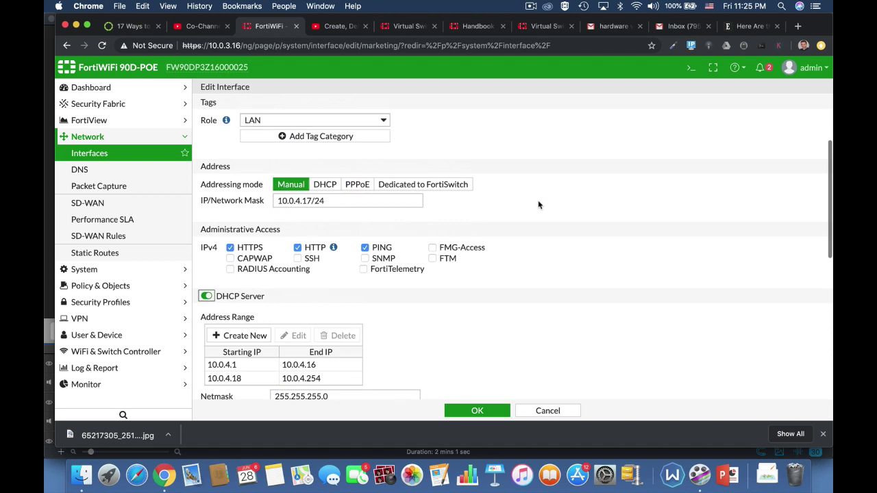
scroll(567, 305, "down", 4)
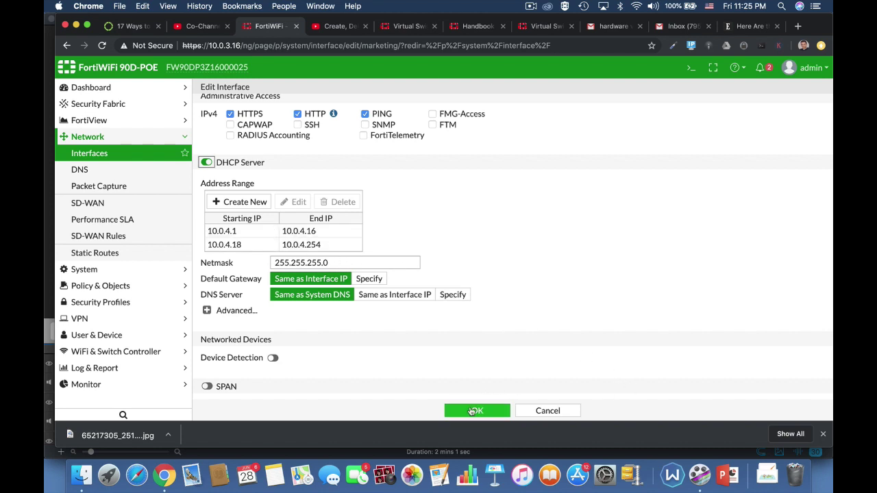
left_click(272, 357)
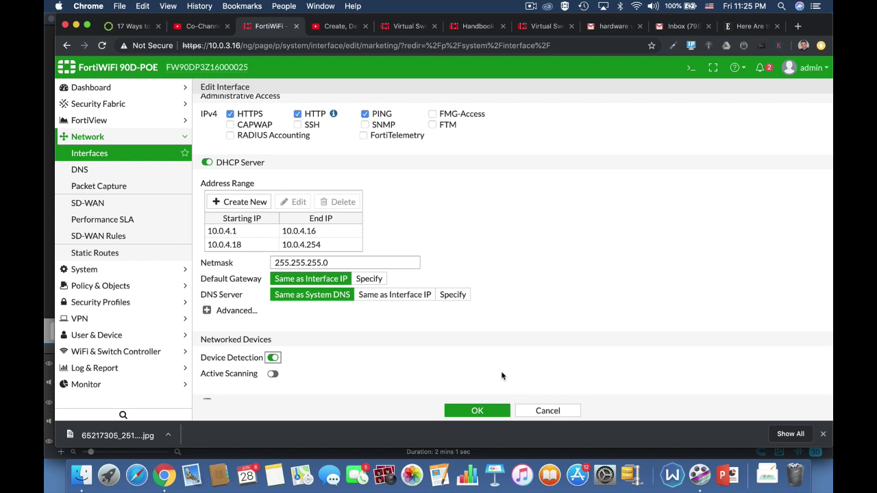
scroll(501, 375, "down", 3)
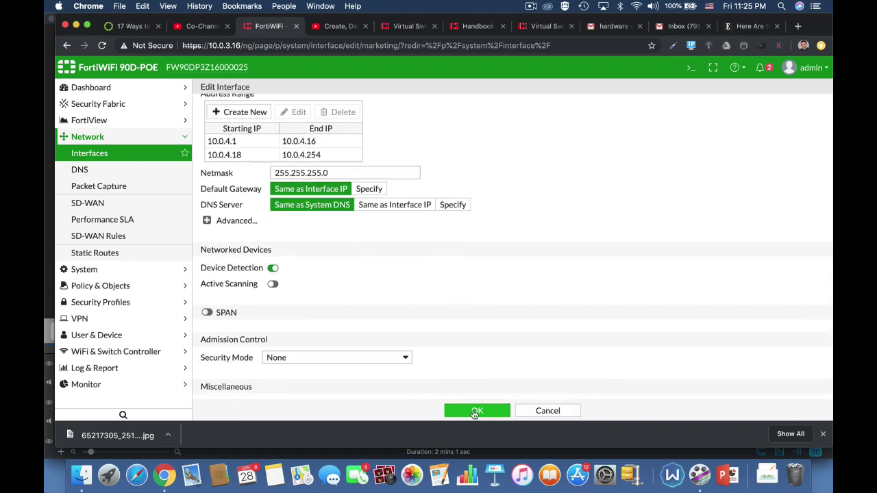
left_click(475, 411)
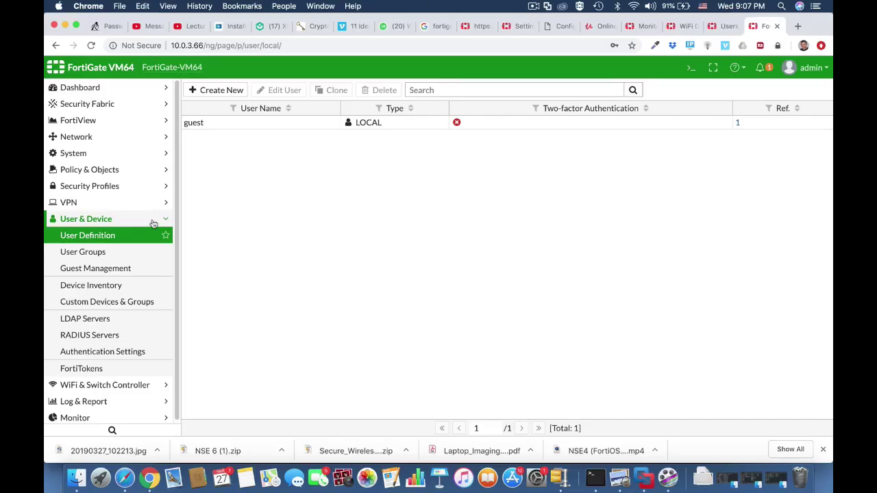
Browse User & Device to User Groups, then User Definition, and bring up the CLI Console there.
left_click(144, 225)
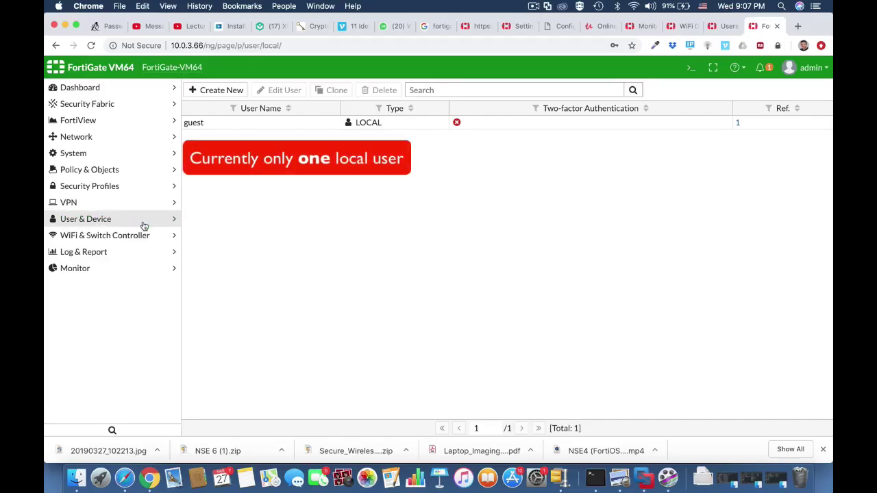
left_click(144, 226)
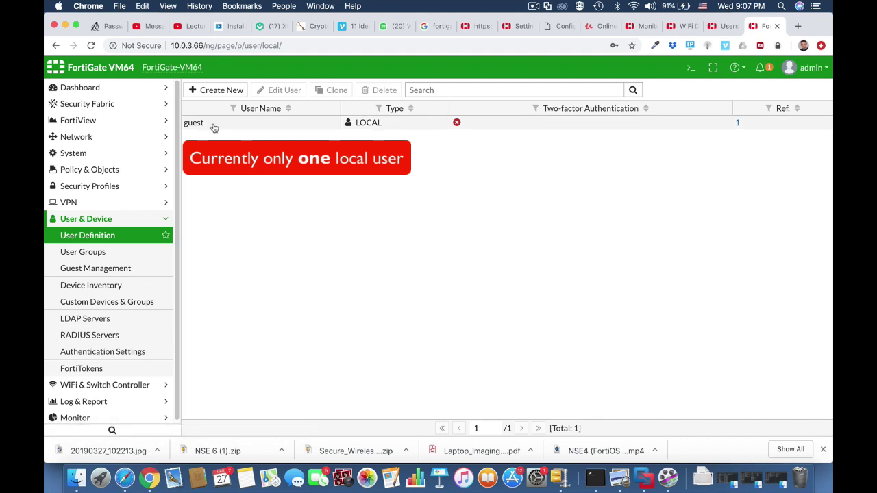
left_click(131, 252)
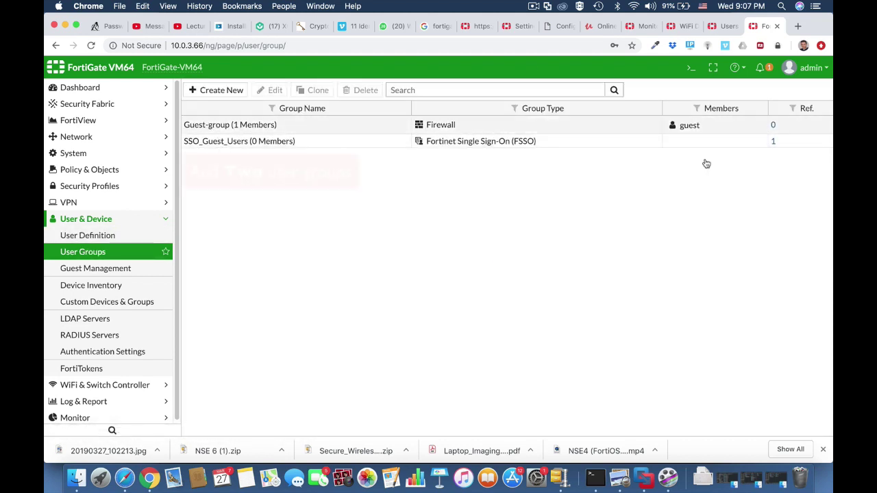
left_click(96, 235)
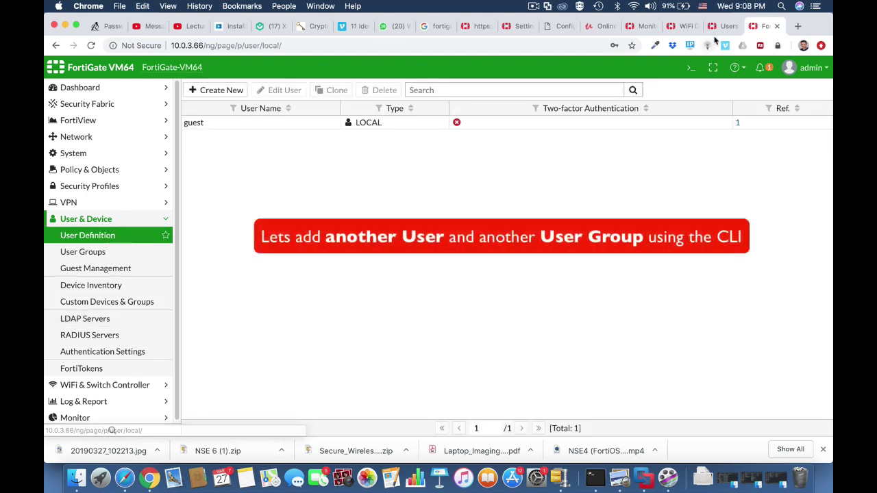
left_click(691, 67)
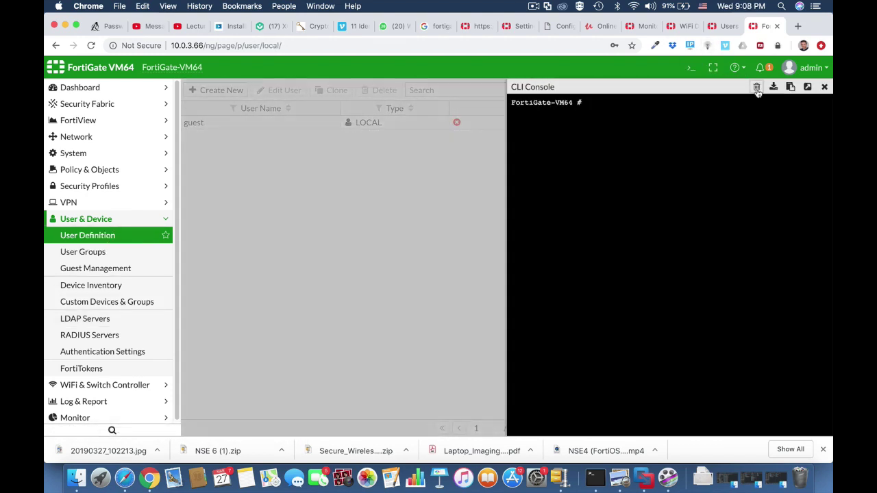
Under config user local, create user testuser1 with type password.
type("config user local")
key("Return")
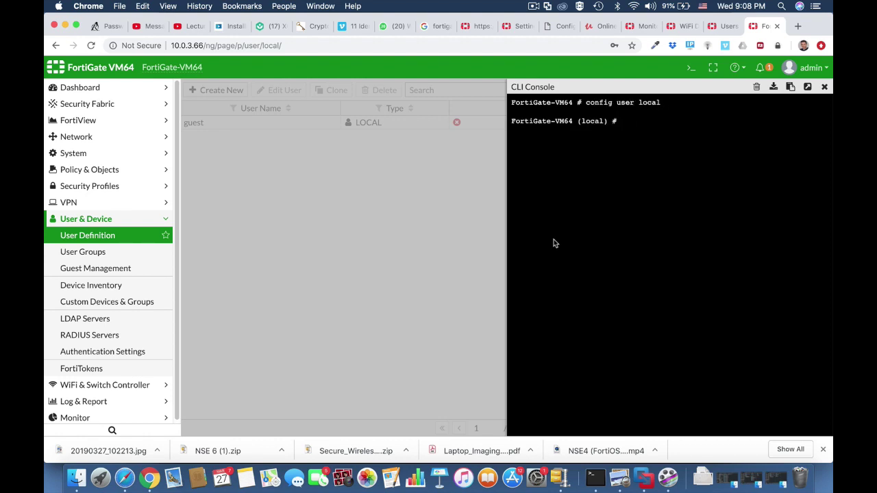
type("edit testuser1")
key("Return")
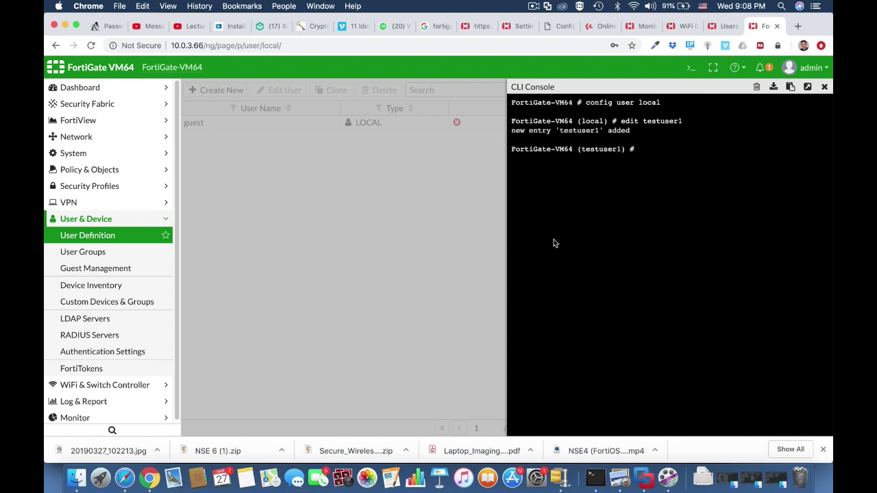
type("set type pa")
key("Tab")
key("Return")
Set testuser1's password, save the user, and show the User Groups list.
type("set passwd")
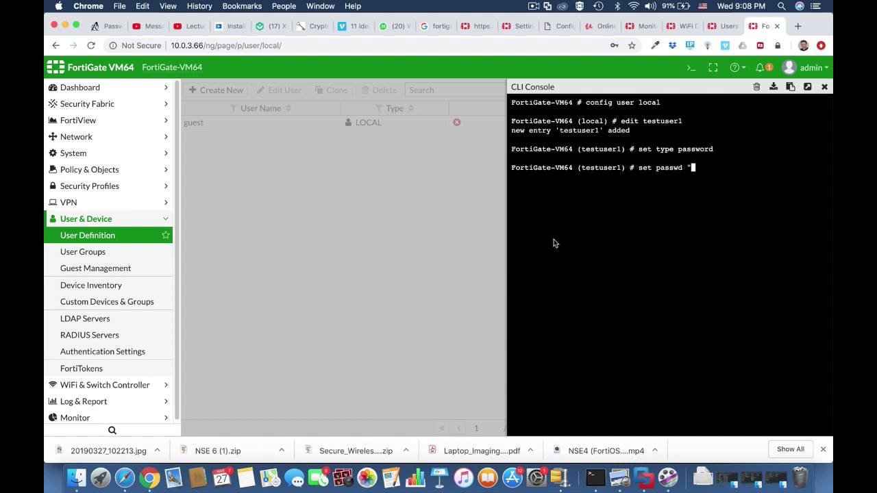
key("Return")
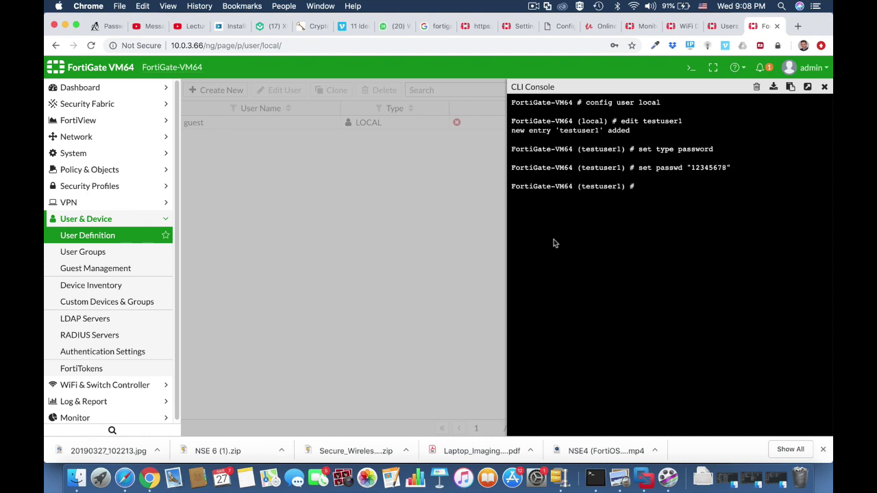
type("end")
key("Return")
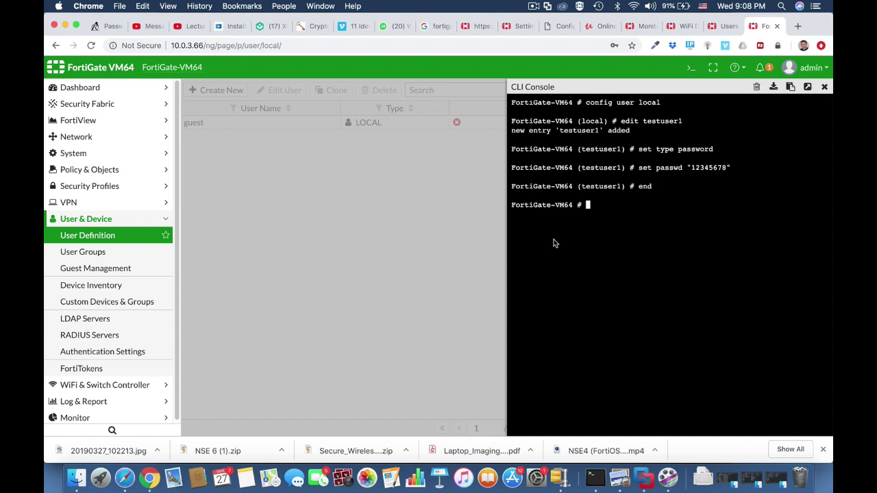
left_click(144, 238)
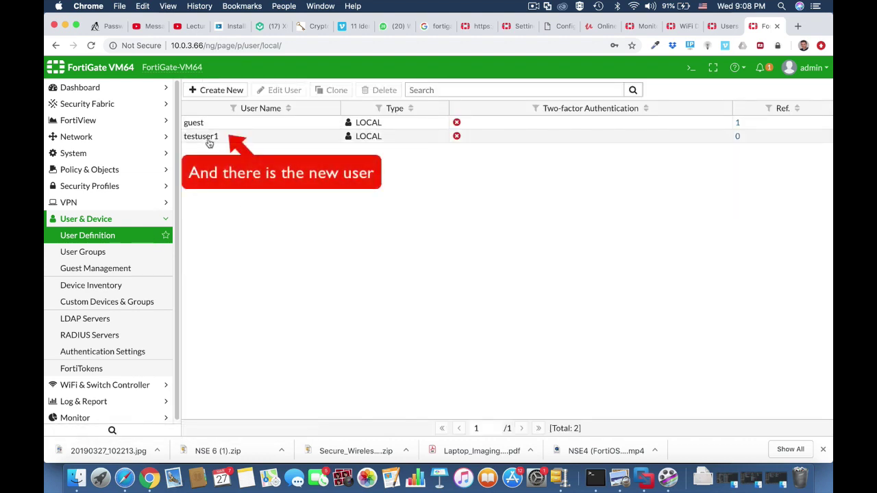
left_click(129, 255)
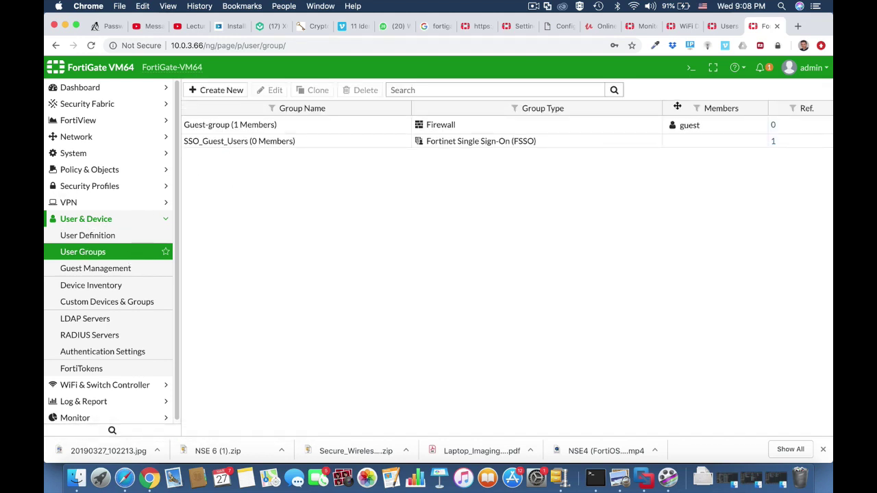
In the CLI Console, create user group 'wifi-users' under config user group.
left_click(692, 71)
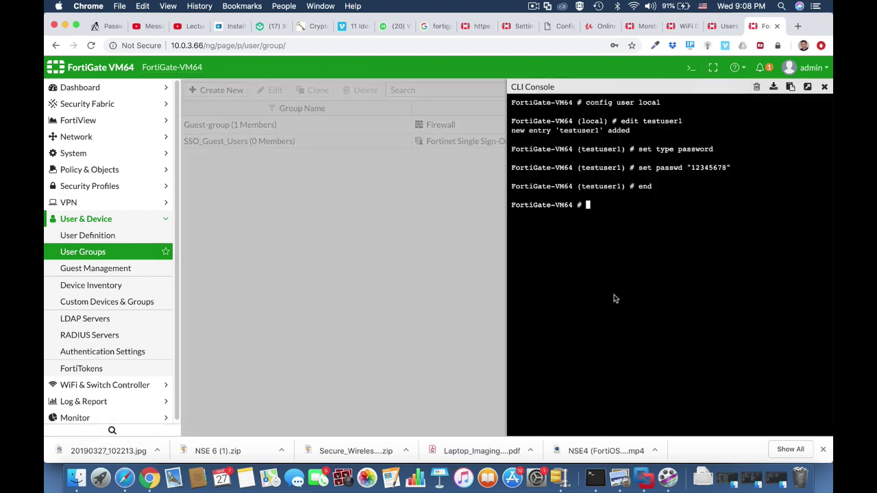
type("config user group")
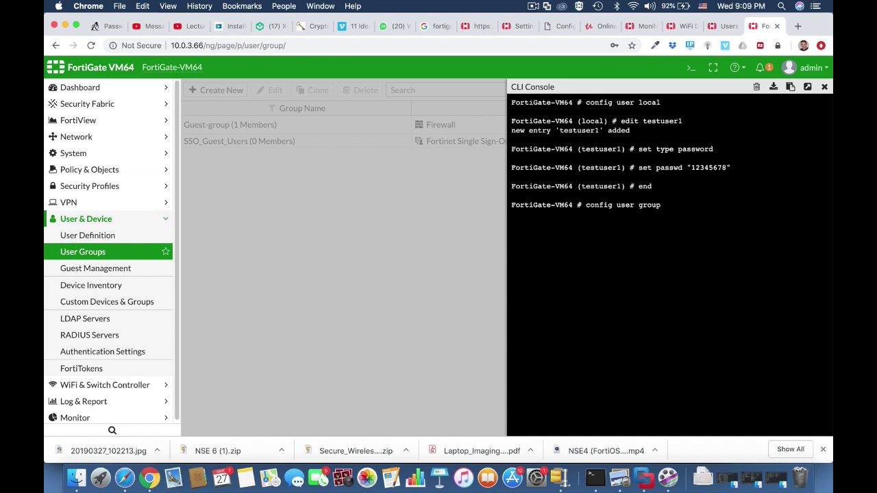
key("Return")
type("e")
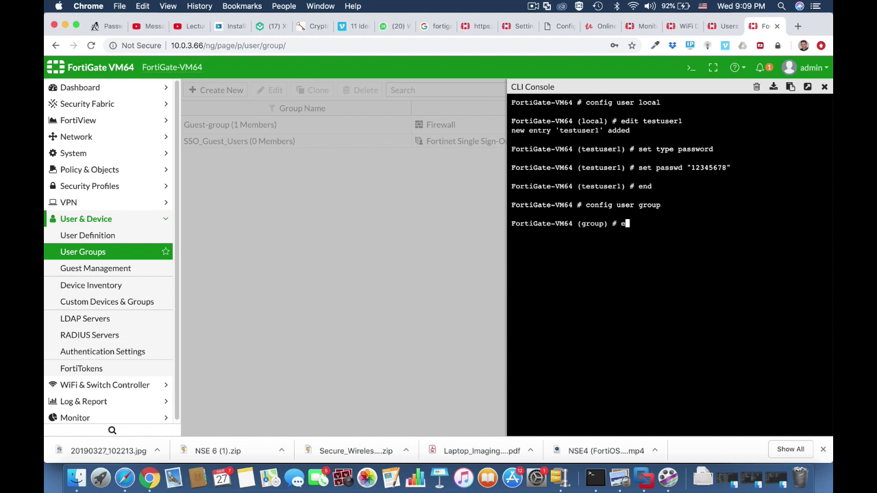
type("dit wifi-users")
key("Return")
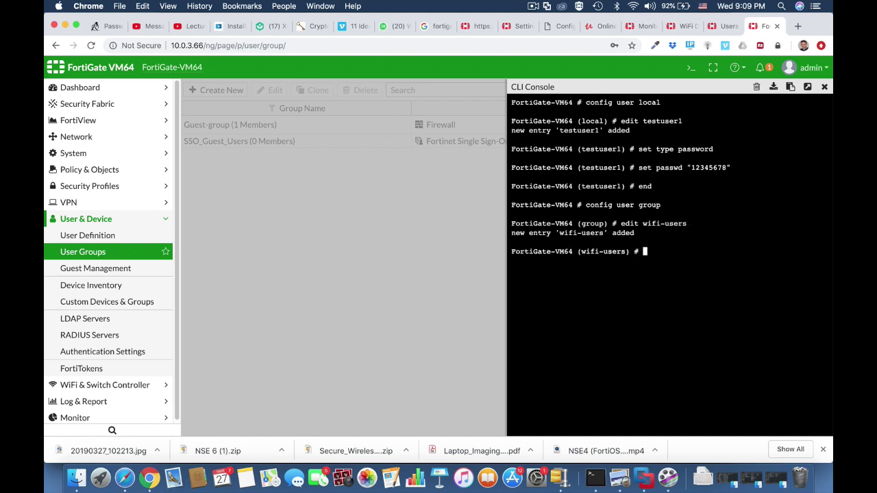
Add testuser1 as a wifi-users member, save the group, and close the console.
type("set member testuser")
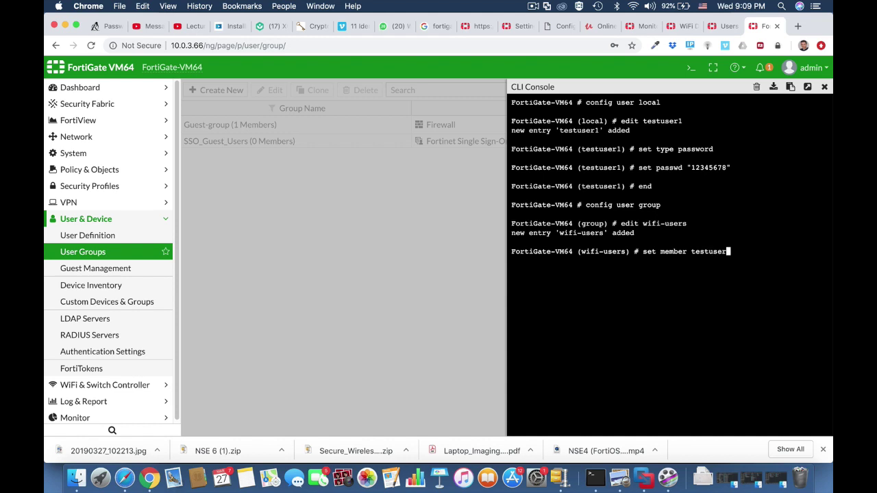
type("1")
key("Return")
type("end")
key("Return")
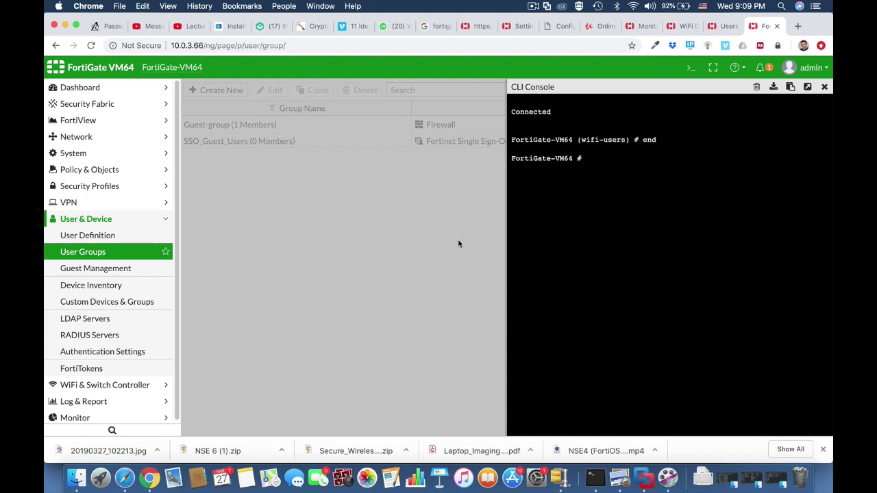
left_click(824, 87)
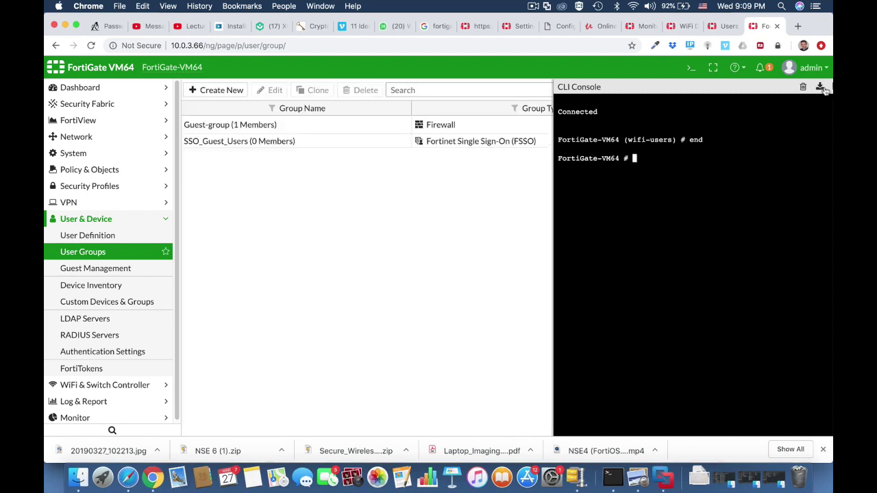
left_click(525, 46)
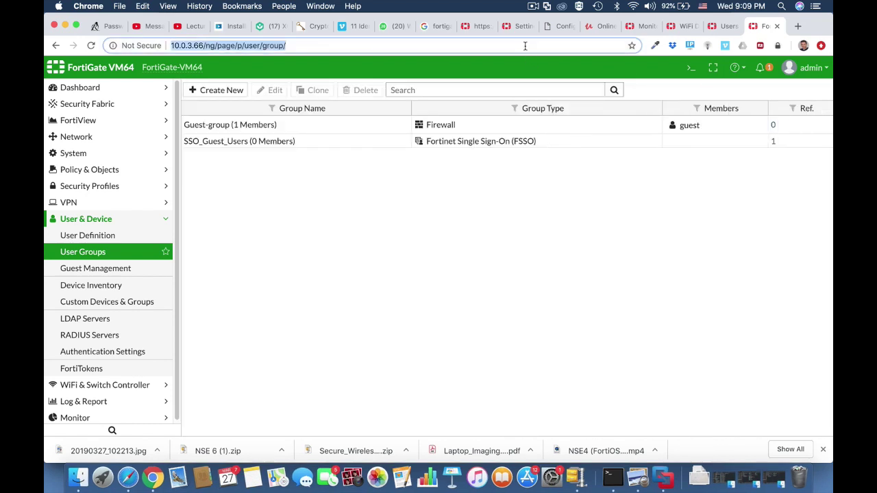
Reload the User Groups list and check that wifi-users has testuser1 as a member.
key("Return")
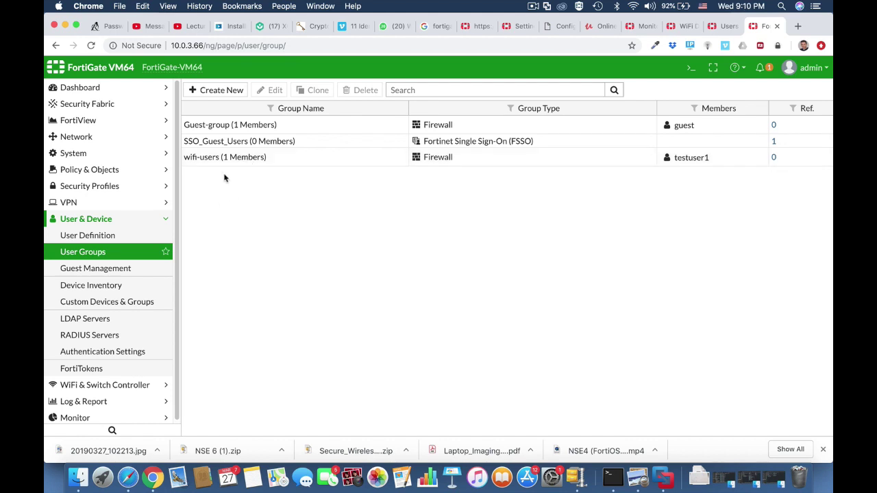
left_click(222, 166)
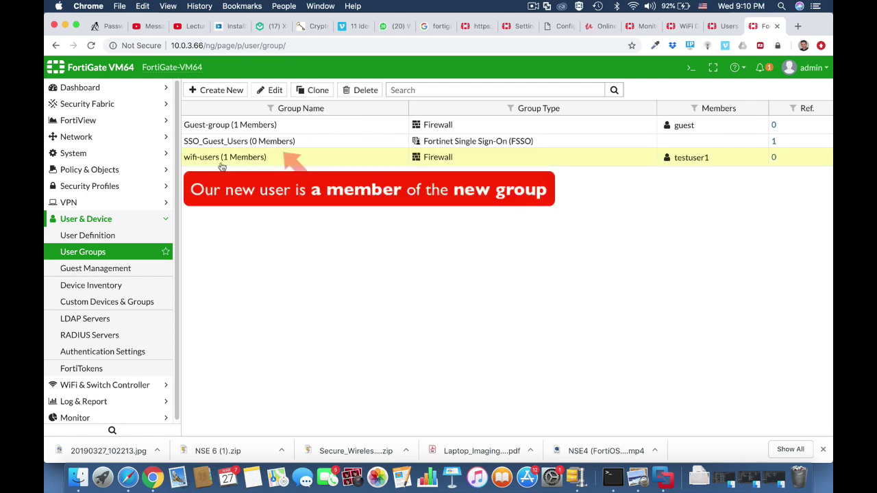
left_click(268, 89)
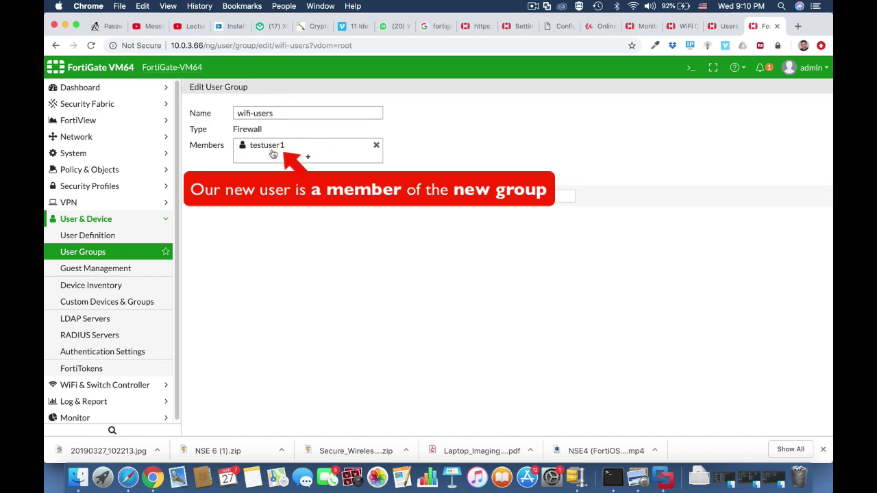
left_click(473, 197)
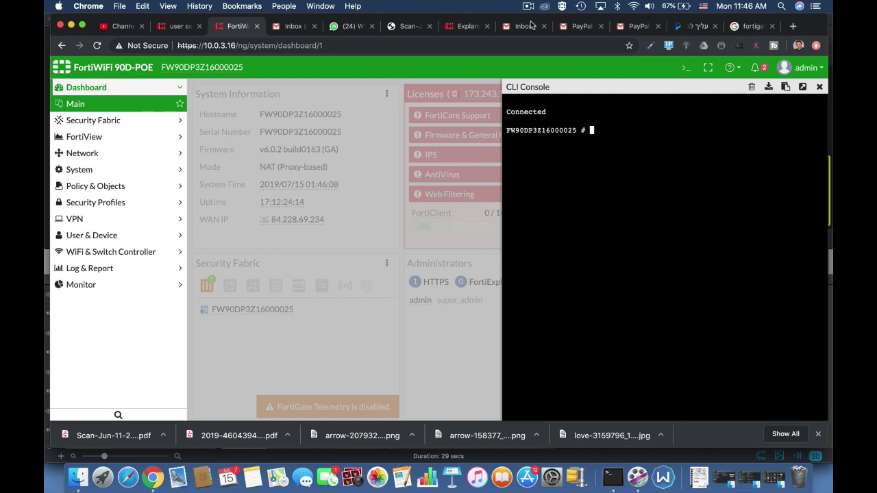
Enter config user setting and set auth-timeout to 30.
type("config user se")
key("Tab")
key("Tab")
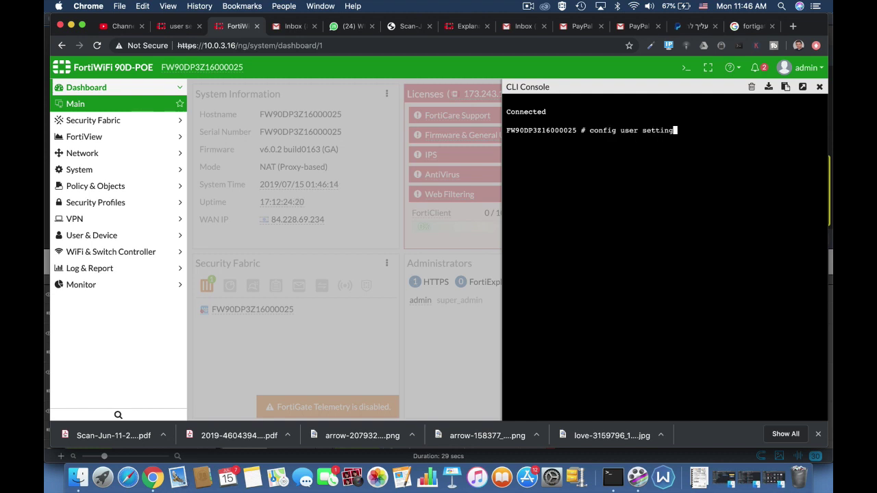
key("Return")
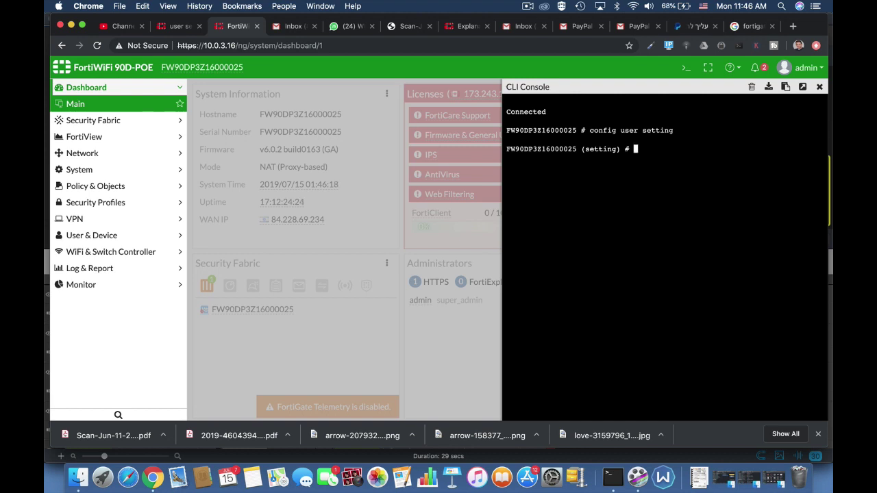
type("set a")
key("Tab")
key("Tab")
key("Tab")
key("Tab")
key("Tab")
key("Tab")
key("Tab")
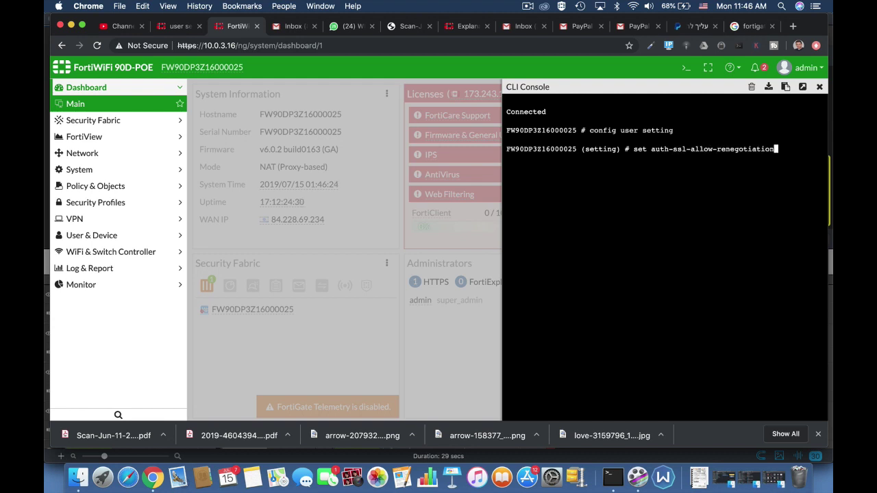
key("Tab")
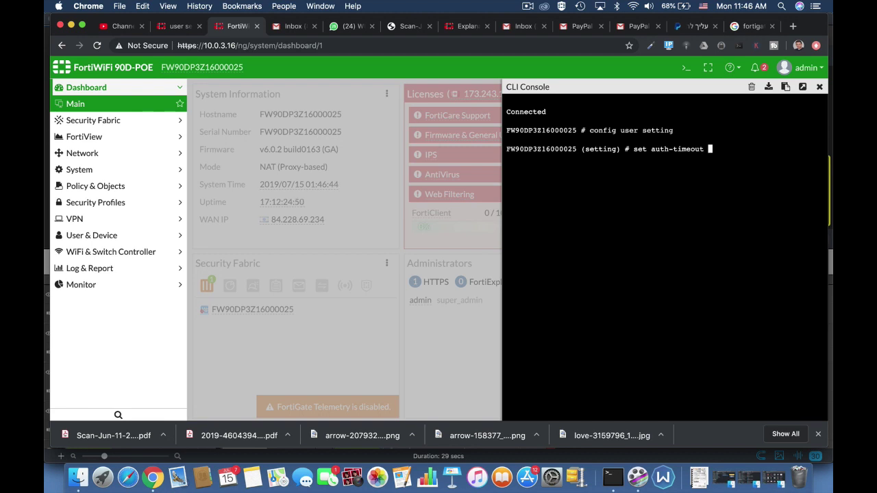
type("30")
key("Return")
key("Return")
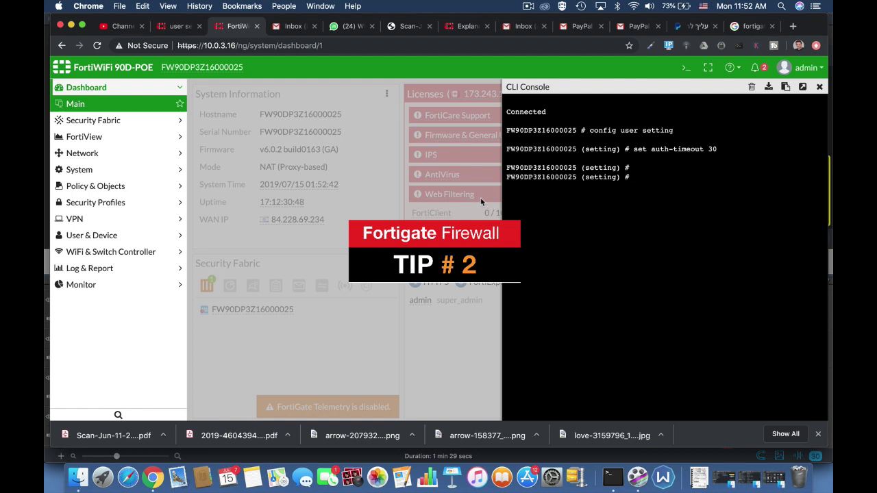
Start setting the auth timeout type, cycling completions through idle-timeout and hard-timeout.
type("set ")
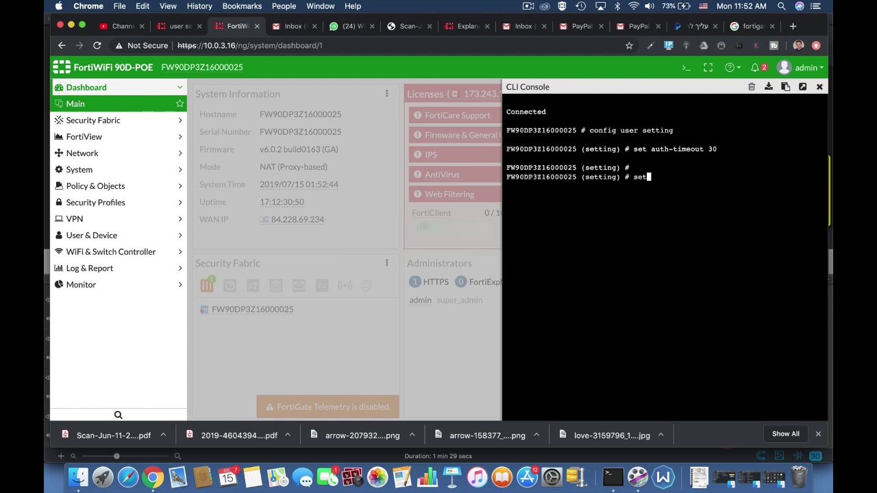
type("auth-type")
key("Tab")
key("Tab")
key("Tab")
key("Tab")
key("Tab")
key("Tab")
key("Tab")
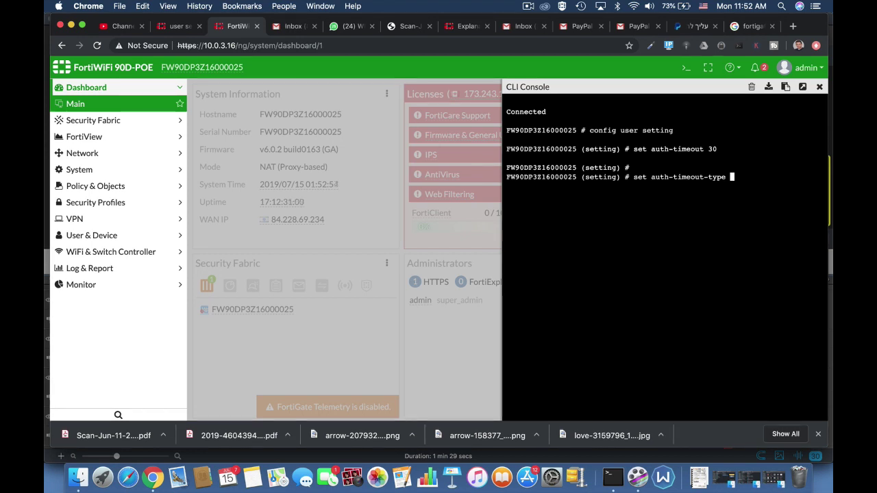
key("Tab")
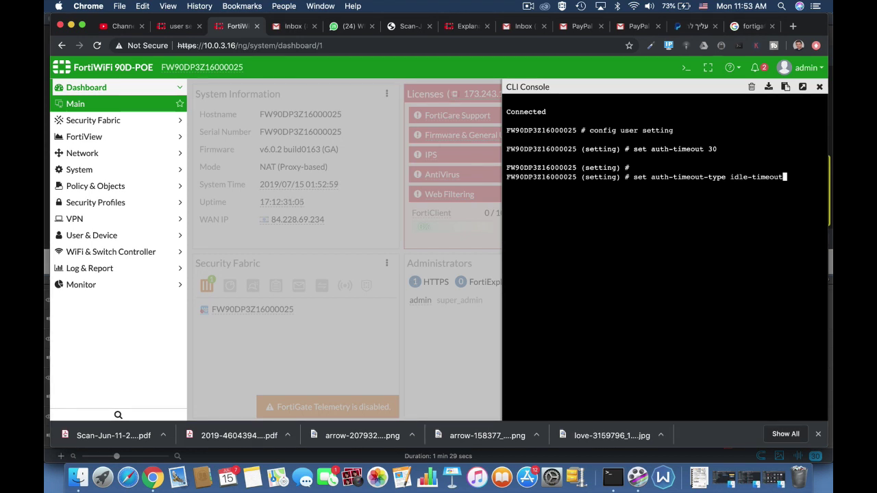
key("Tab")
key("Tab")
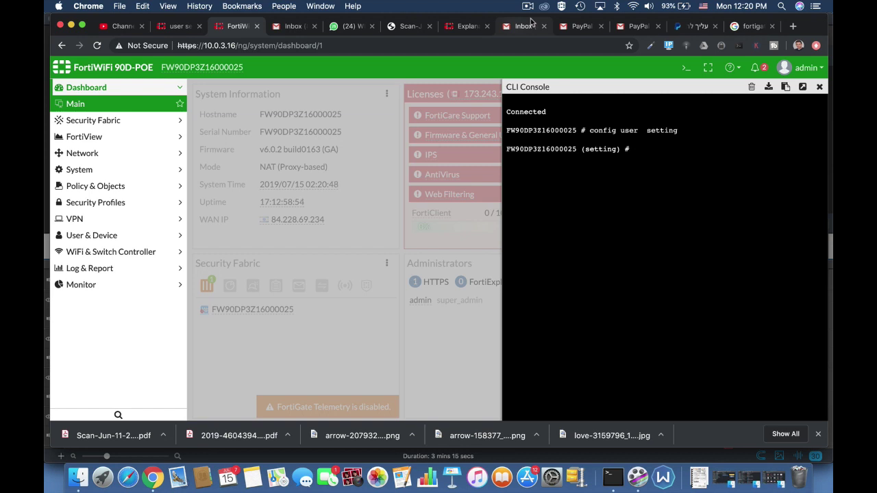
Set the maximum invalid authentication attempts (auth-invalid-max) to 3.
type("set auth-cert")
key("Tab")
key("Tab")
key("Tab")
key("Tab")
key("Tab")
key("Tab")
key("Tab")
key("Tab")
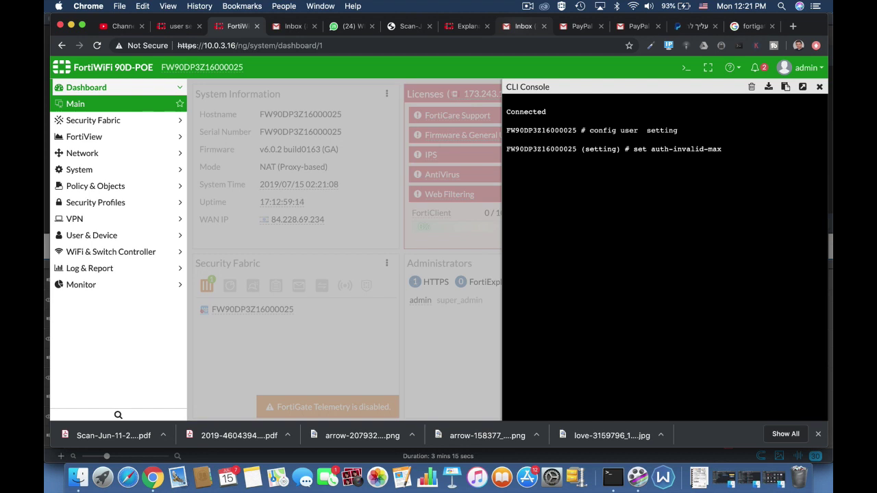
type("3")
key("Return")
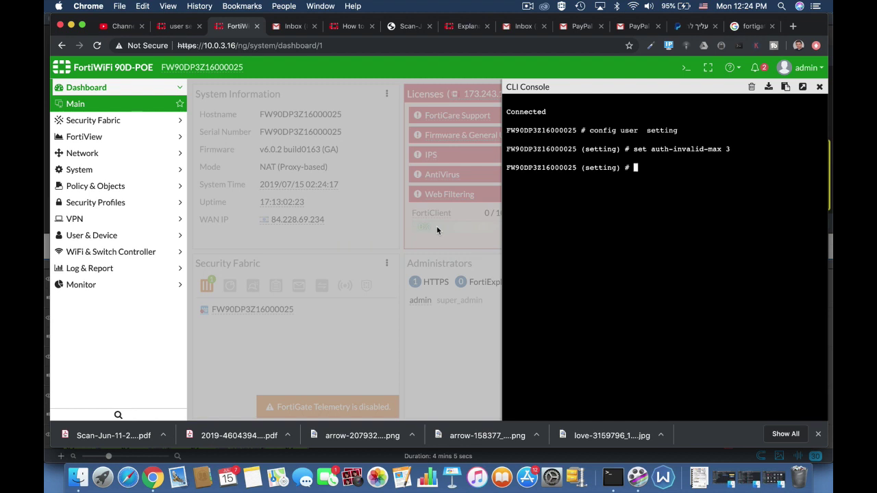
Set the authentication portal timeout (auth-portal-timeout) to 30.
type("set auth-type")
key("Tab")
key("Tab")
key("Tab")
key("Tab")
key("Tab")
key("Tab")
key("Tab")
key("Tab")
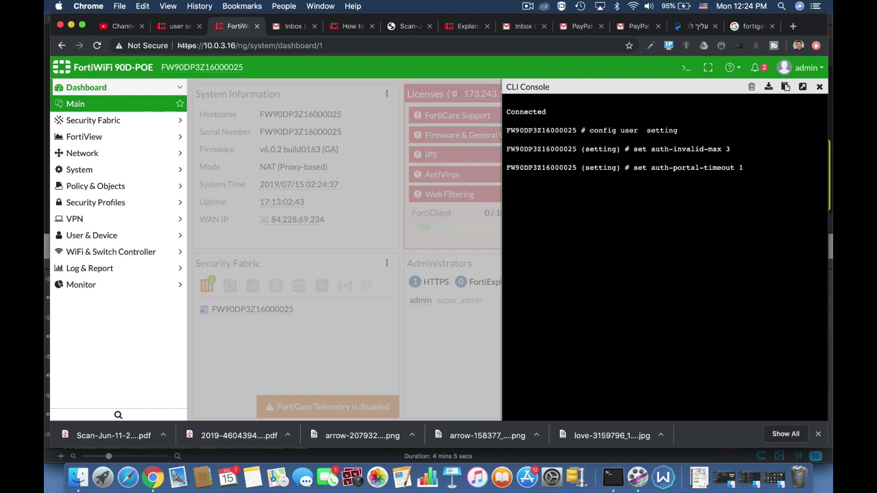
type("30")
key("Return")
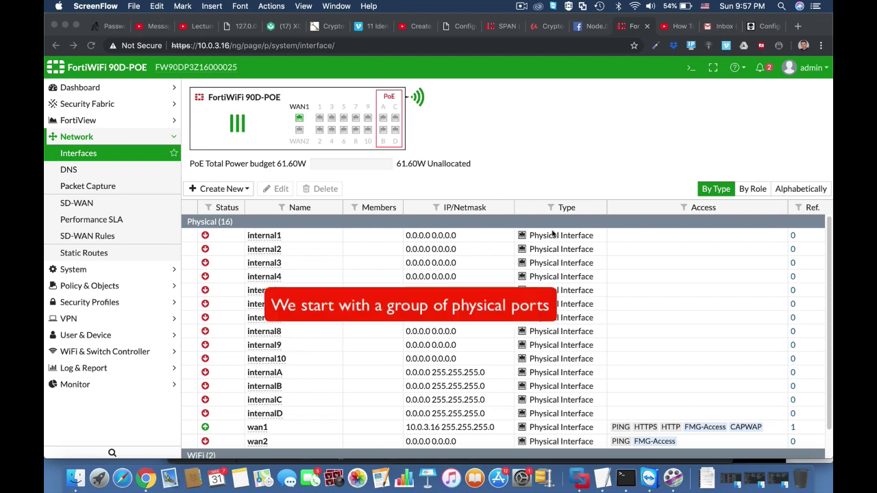
In the CLI Console, list the existing virtual switches and create a new one named combo.
left_click(690, 68)
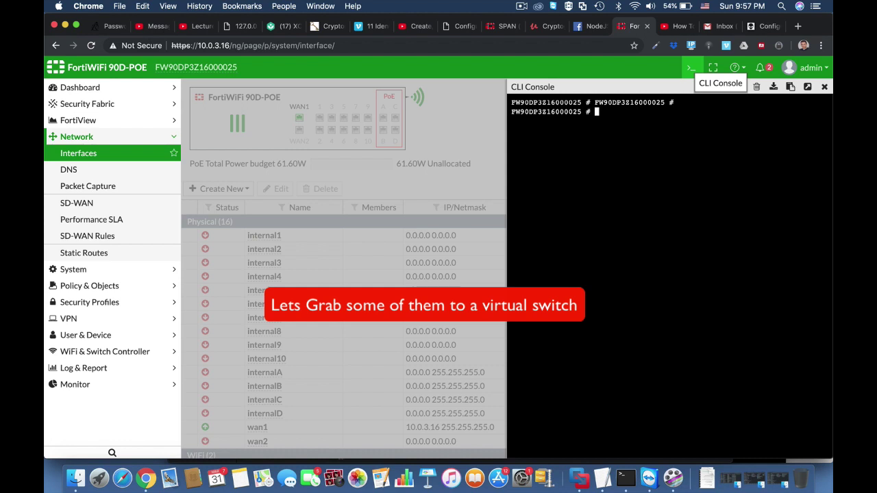
type("config sys vir")
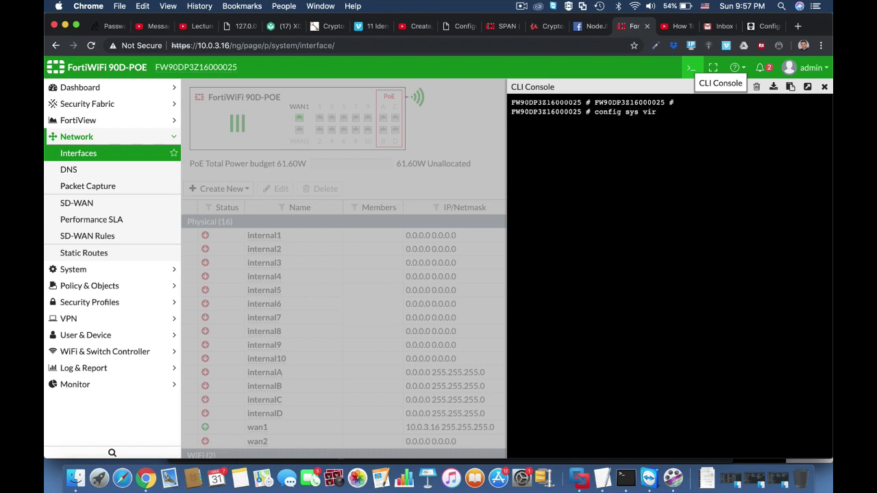
key("Tab")
key("Return")
type("get")
key("Return")
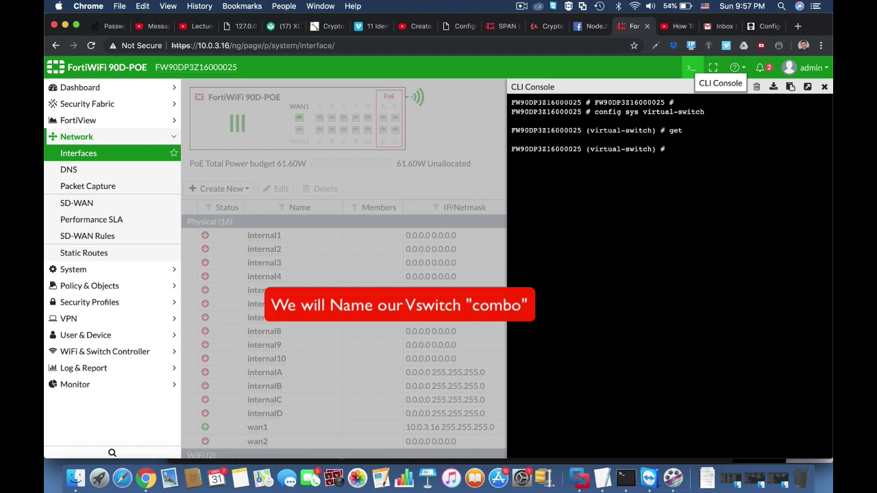
type("edit combo")
key("Return")
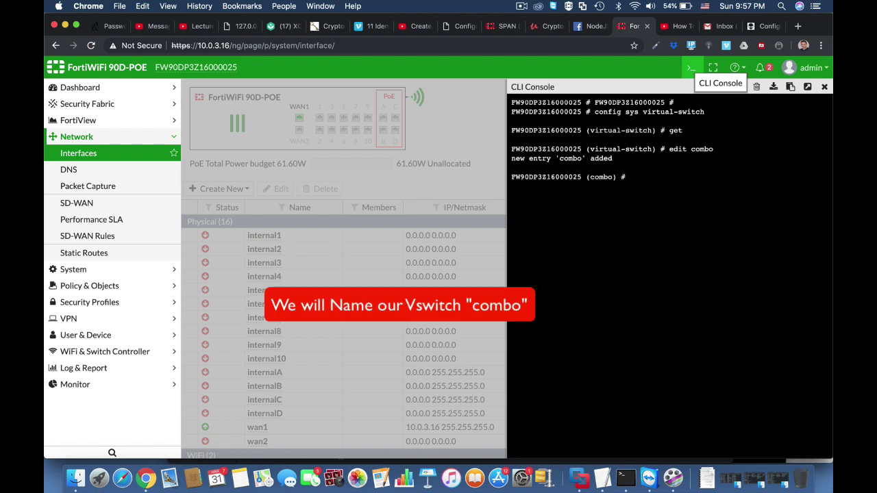
Assign combo to physical switch sw0 and enter its port list configuration.
type("set p")
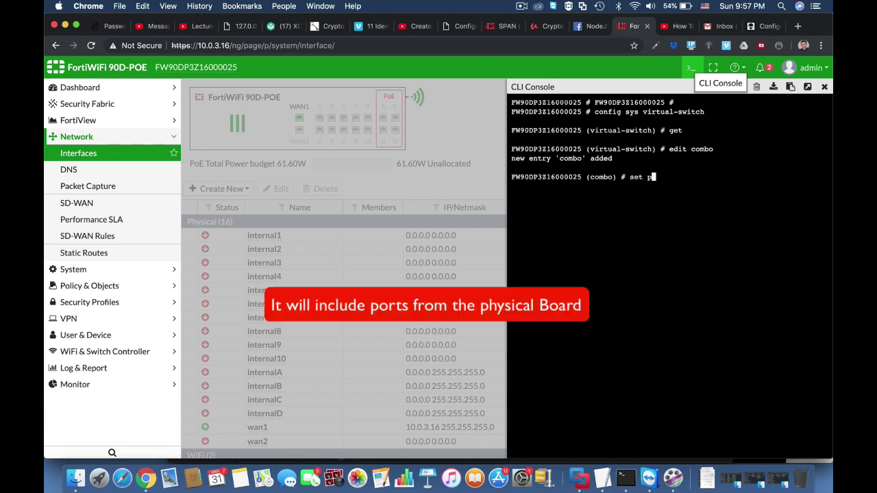
key("Tab")
type("sw0")
key("Return")
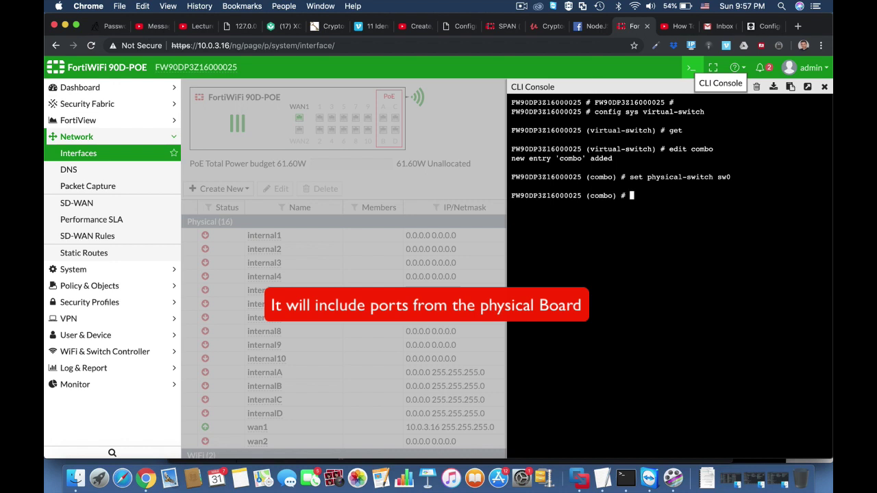
type("co")
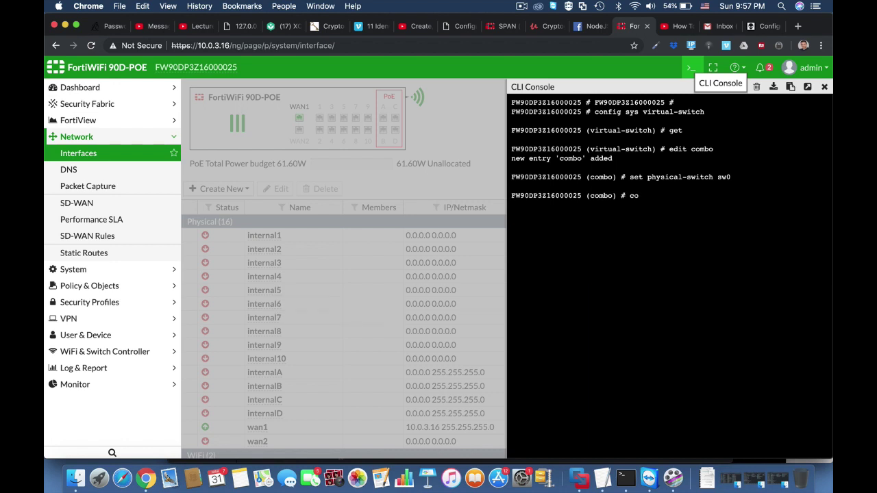
type("nfig port")
key("Return")
type("edit internal1")
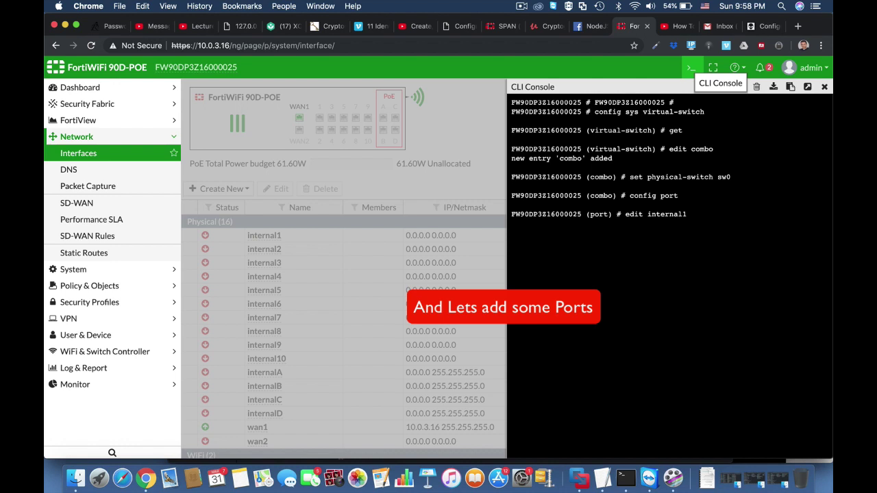
Add internal1 and internal2 as ports of the combo virtual switch.
key("Return")
type("edi")
key("BackSpace")
key("BackSpace")
key("BackSpace")
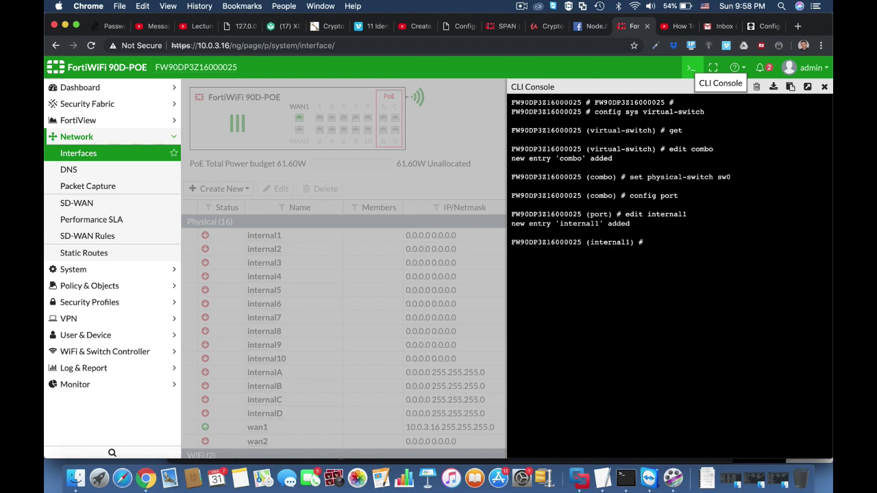
type("next")
key("Return")
type("edit internal2")
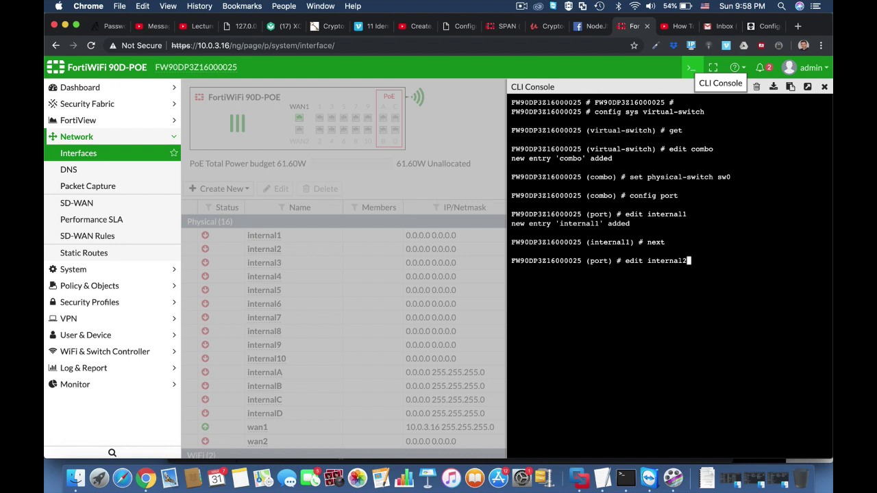
key("Return")
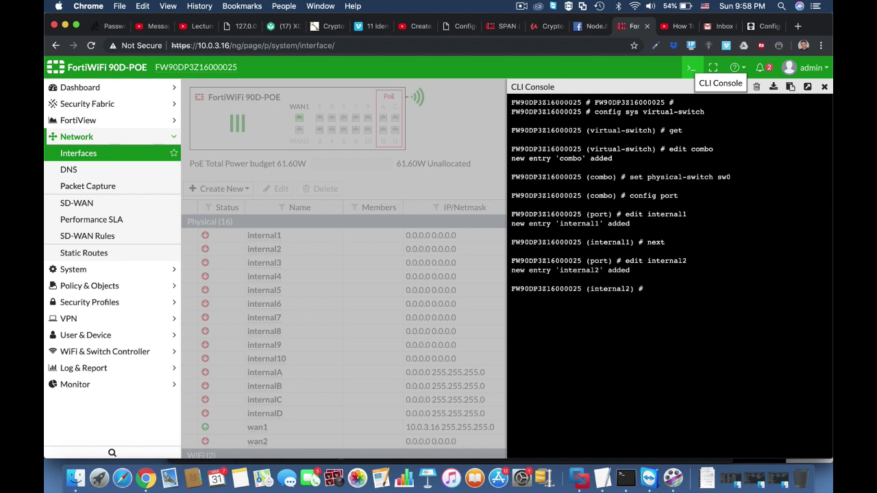
type("next")
key("Return")
Add internal3, save the combo switch, and list virtual switches to confirm it exists.
type("dit in")
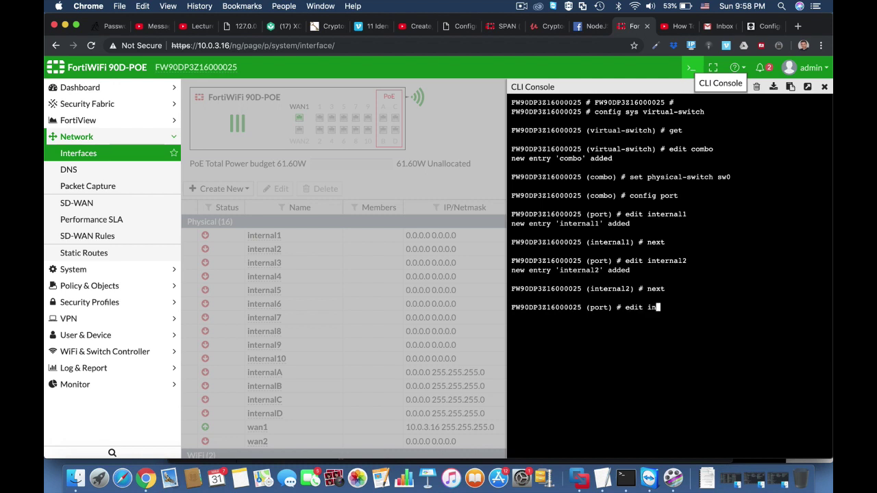
type("ternal3")
key("Return")
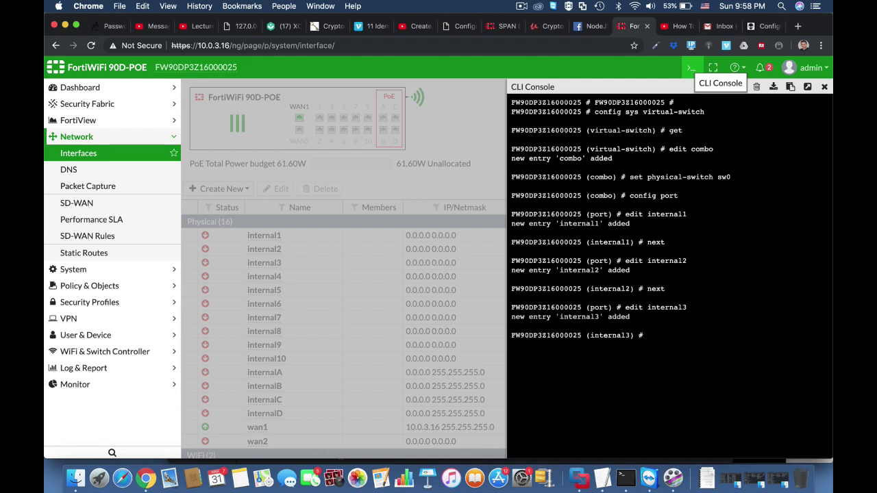
type("next")
key("Return")
type("end")
key("Return")
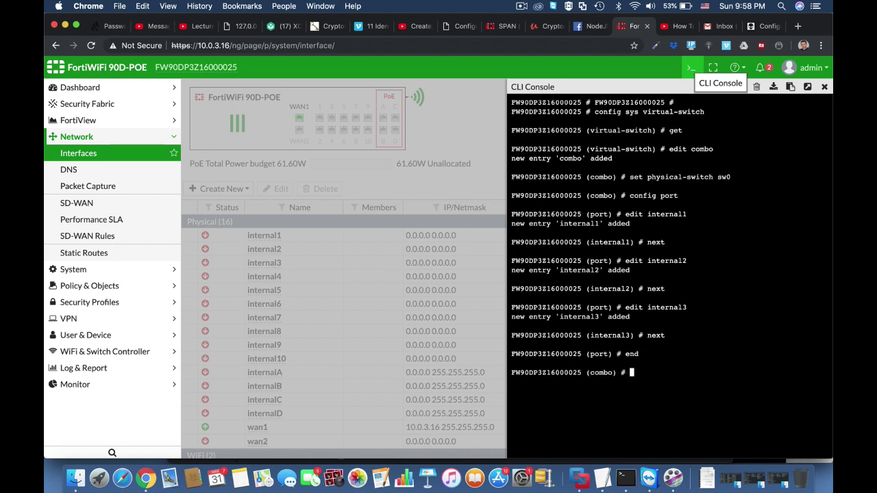
type("next")
key("Return")
type("get")
key("Return")
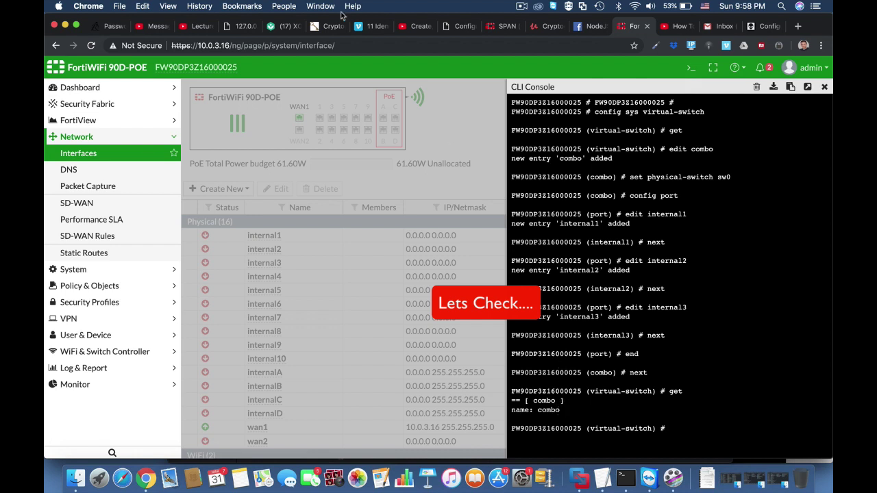
Reload Interfaces to show combo as a 3-member Hardware Switch, then reopen the CLI with 'config sys interface'.
left_click(341, 47)
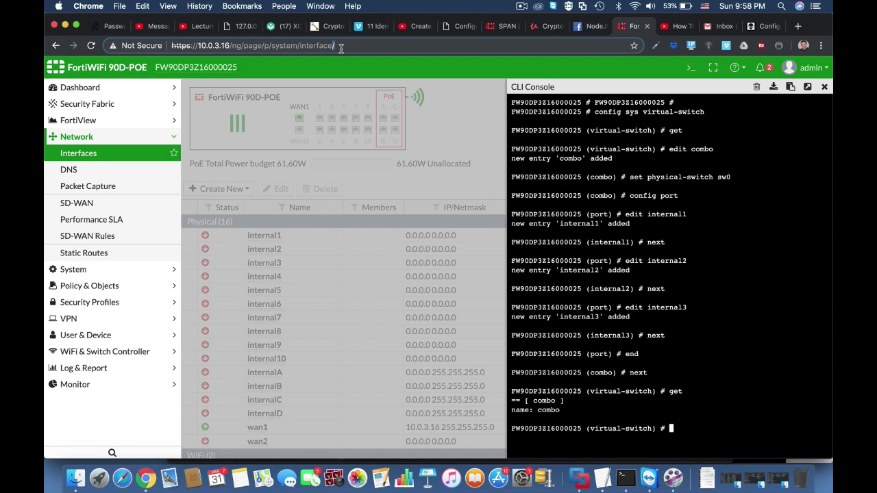
triple_click(340, 48)
key("Return")
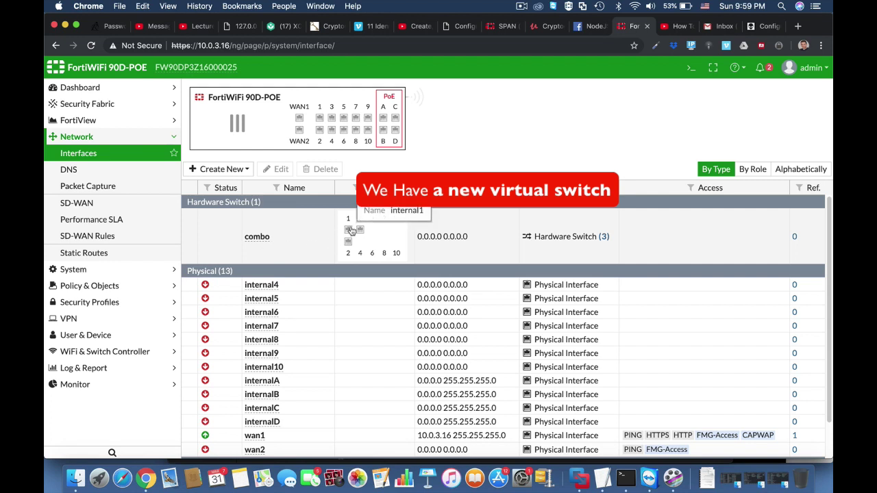
mouse_move(346, 266)
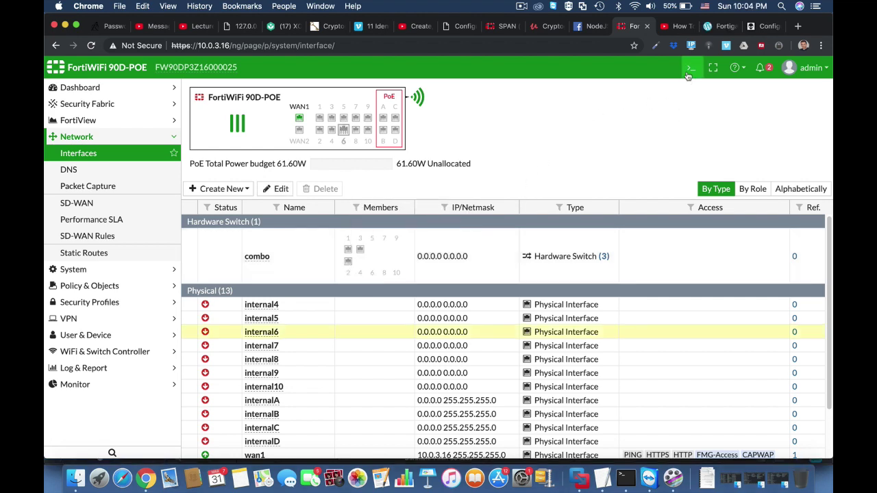
left_click(689, 69)
type("config sys interface")
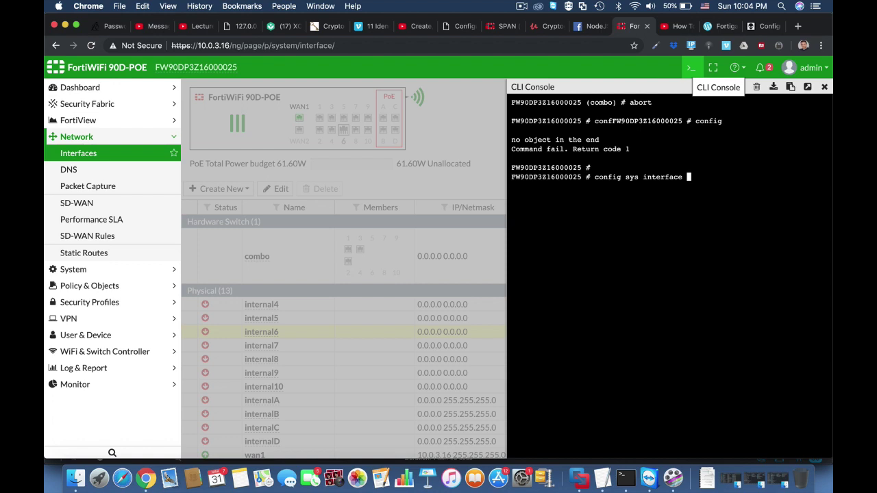
Give the combo interface the IP address 11.11.11.1 255.255.255.0.
key("Return")
type("edit combo")
key("Return")
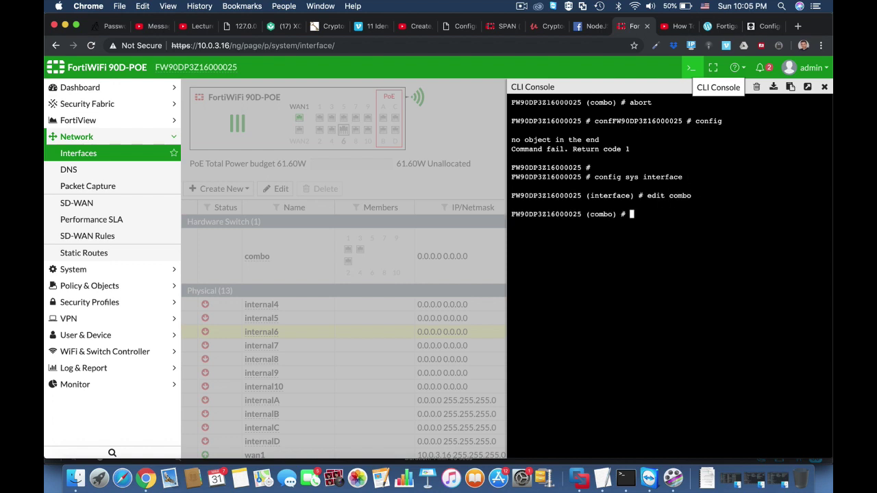
type("set ip 11.1")
key("BackSpace")
type("1.1 255.255.255.0")
key("Return")
Allow HTTP, HTTPS and ping access on combo and save the interface configuration.
type("set a")
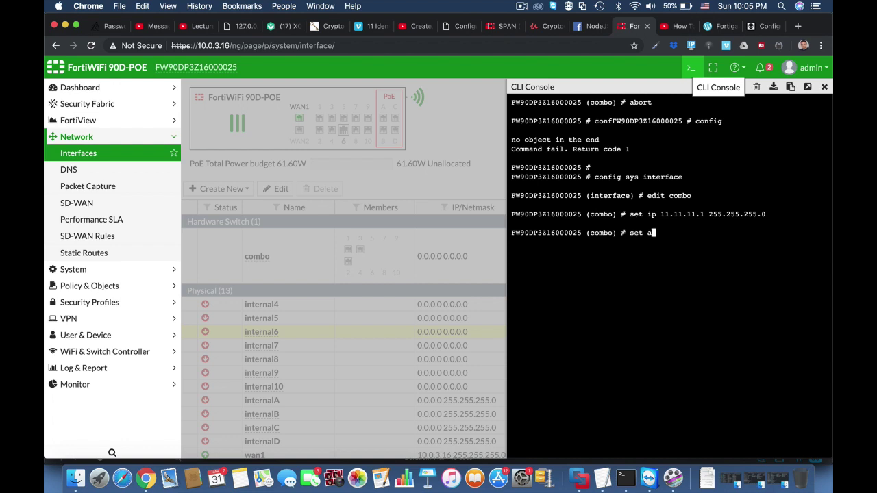
type("llowaccess http https ping")
key("Return")
key("Return")
key("Return")
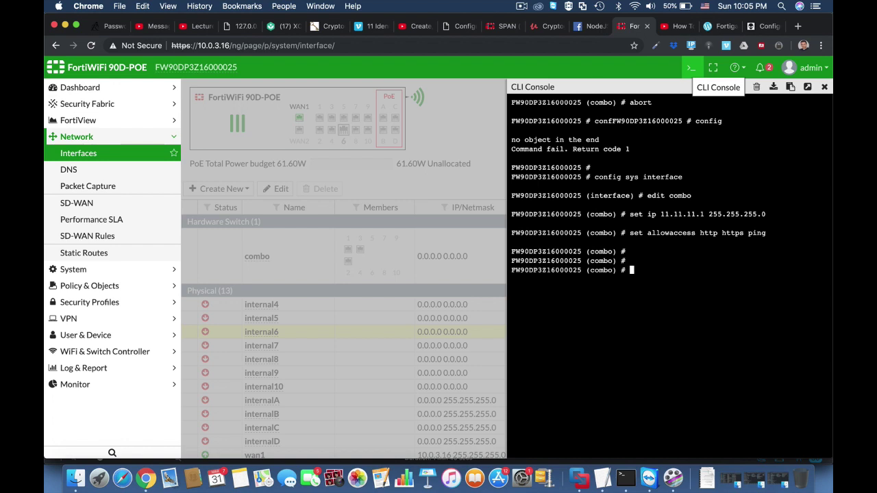
type("end")
key("Return")
key("Return")
key("Return")
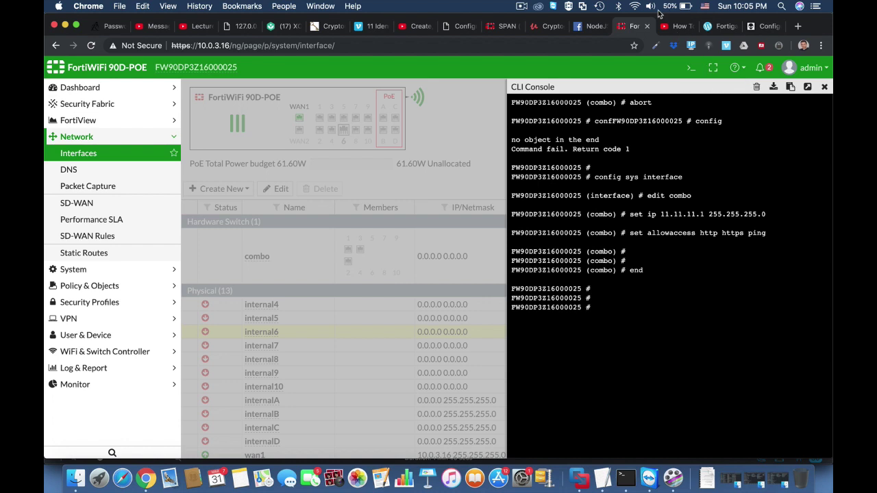
left_click(398, 44)
key("Return")
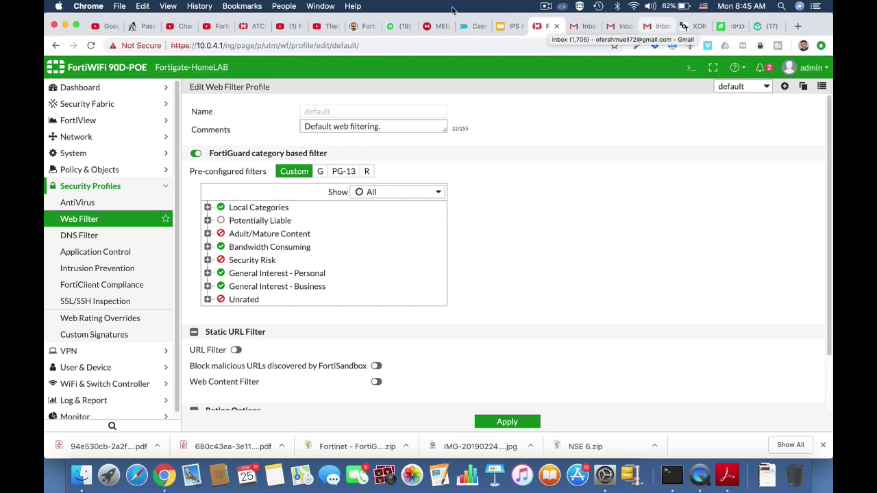
Expand the Local Categories, Adult/Mature Content and Bandwidth Consuming web filter categories.
left_click(208, 208)
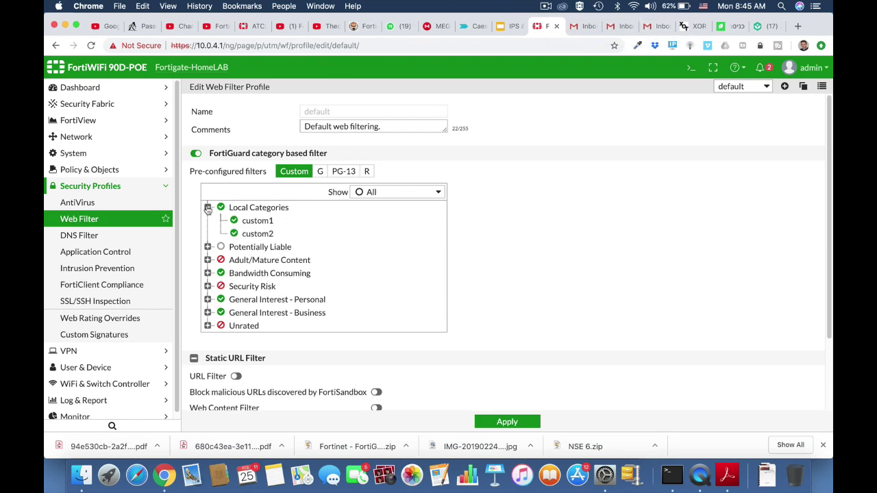
scroll(366, 287, "down", 2)
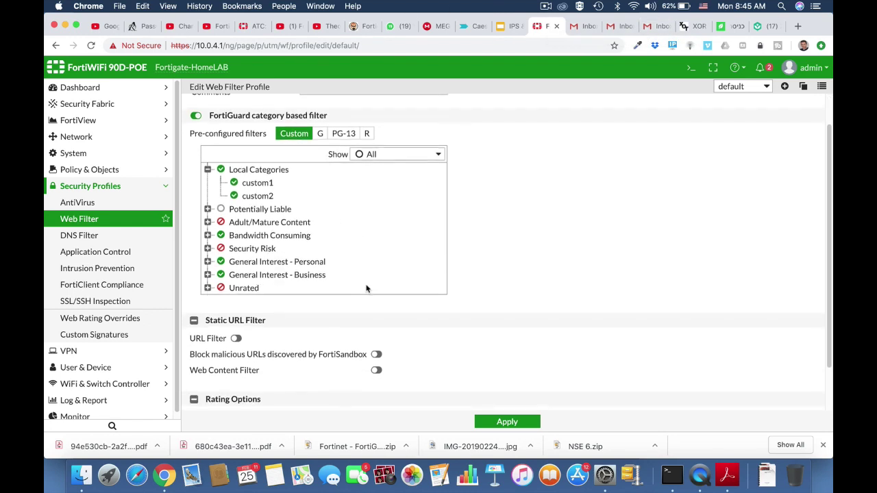
left_click(207, 222)
scroll(297, 278, "down", 3)
scroll(297, 277, "down", 2)
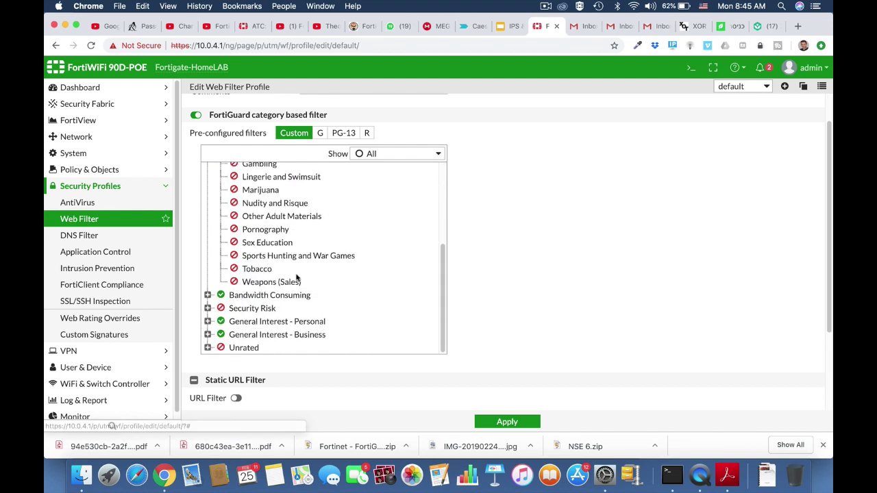
left_click(207, 296)
scroll(327, 346, "down", 4)
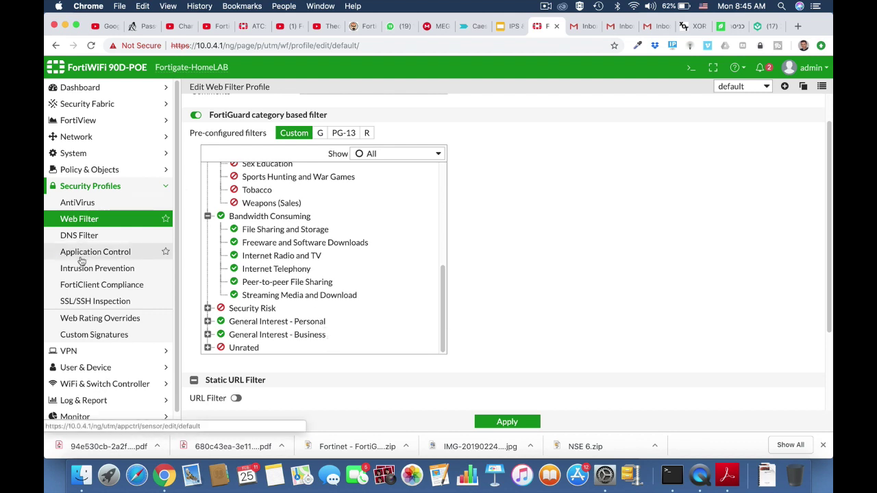
Go to System > FortiGuard and follow 'Request re-evaluation of a URL's category' under Filtering.
left_click(82, 155)
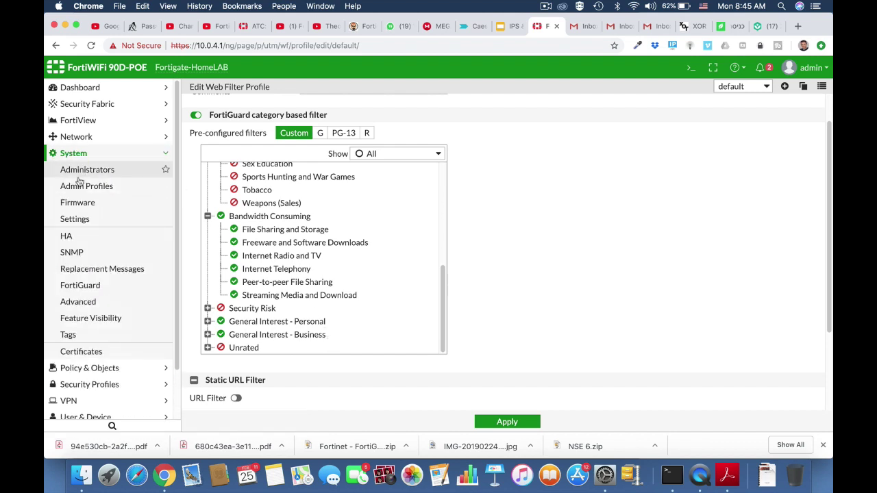
left_click(77, 220)
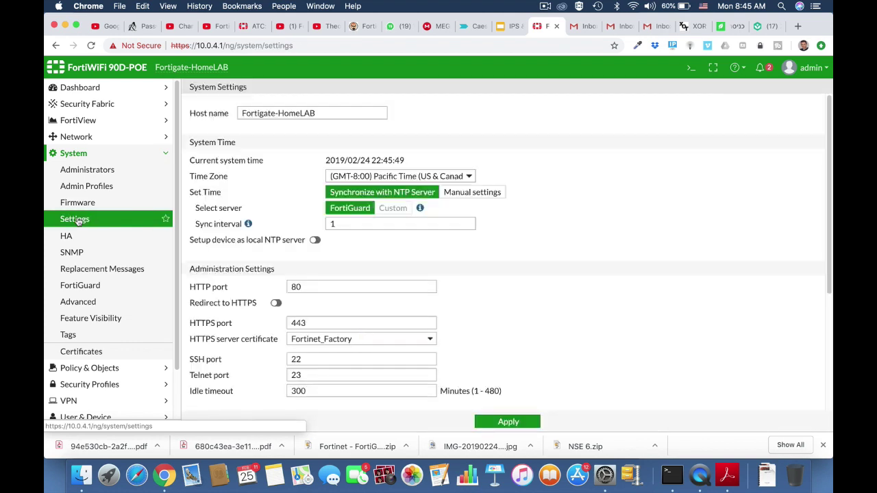
left_click(81, 287)
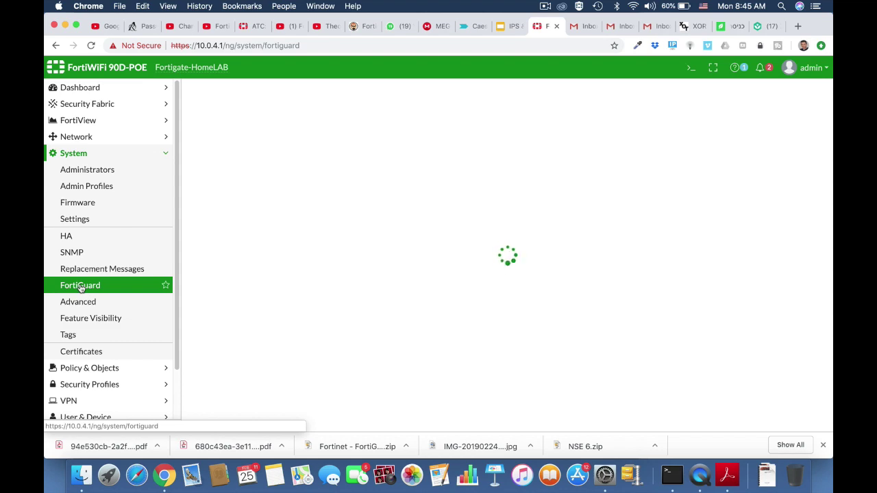
scroll(342, 342, "down", 15)
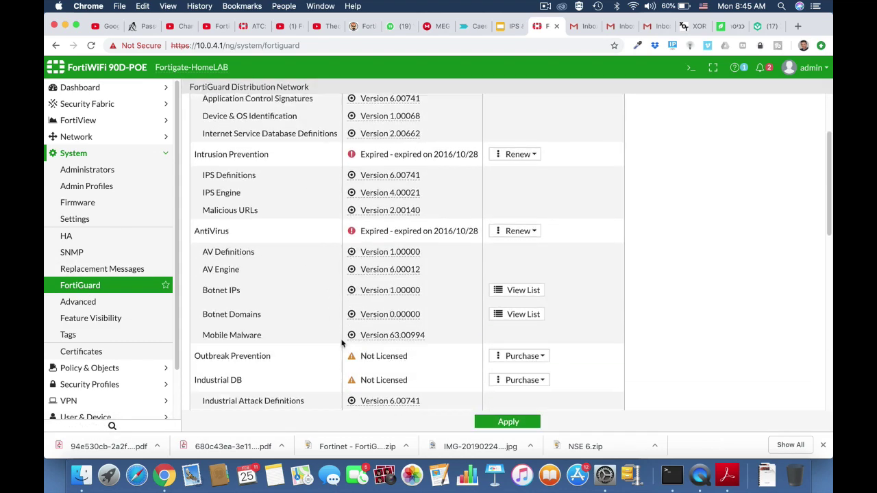
scroll(342, 342, "down", 3)
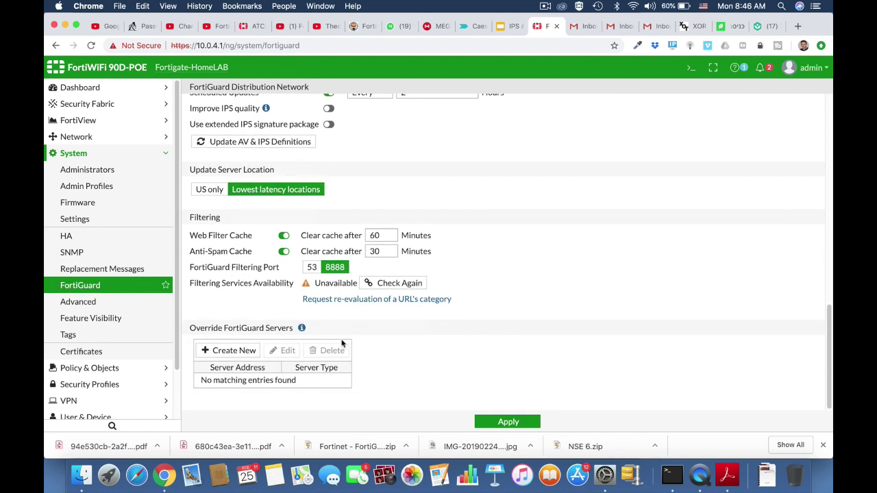
left_click(342, 301)
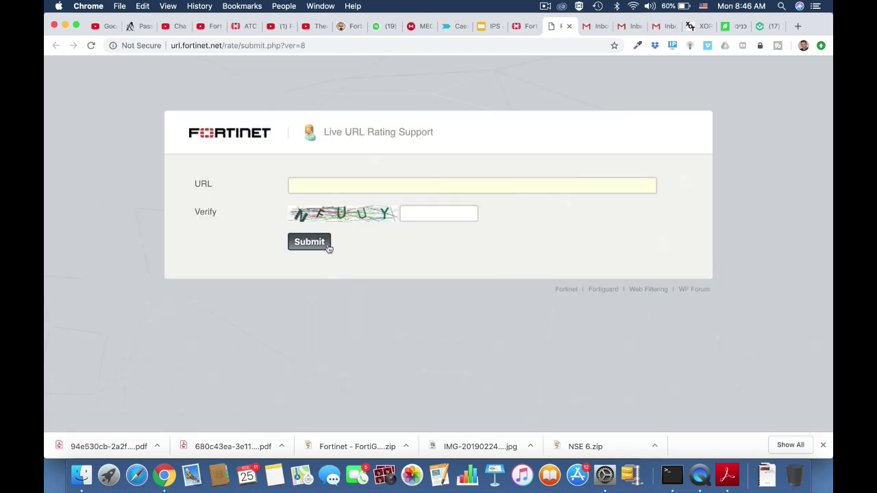
left_click(307, 186)
type("w")
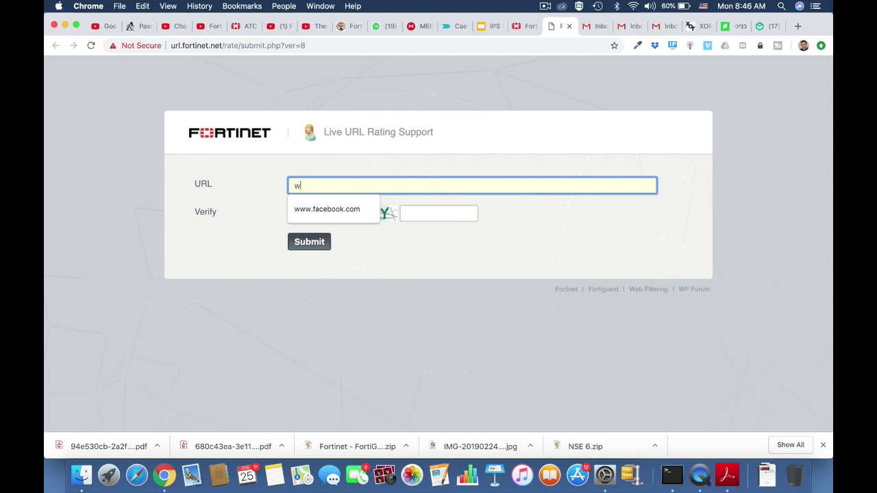
type("ww.enga")
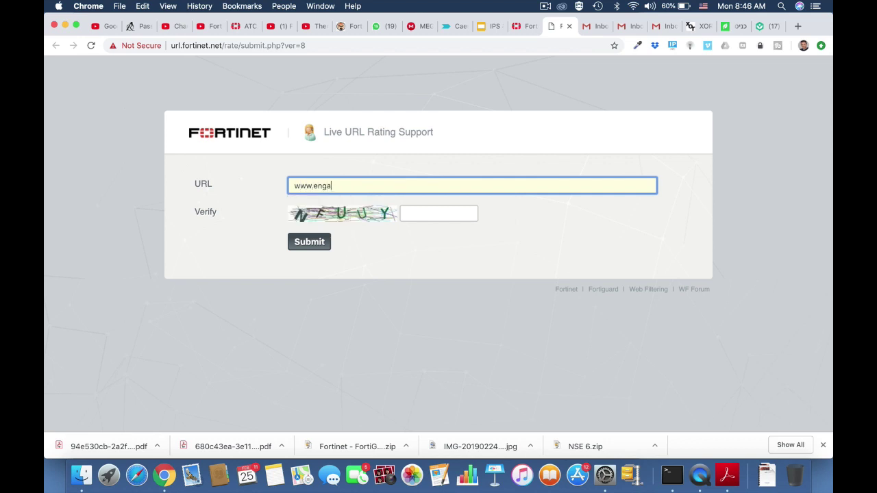
type("dget.com")
left_click(404, 215)
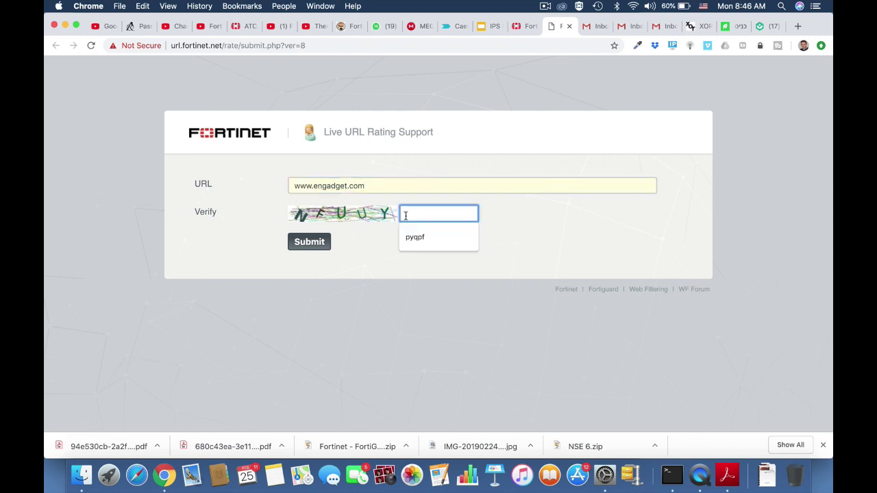
type("nf")
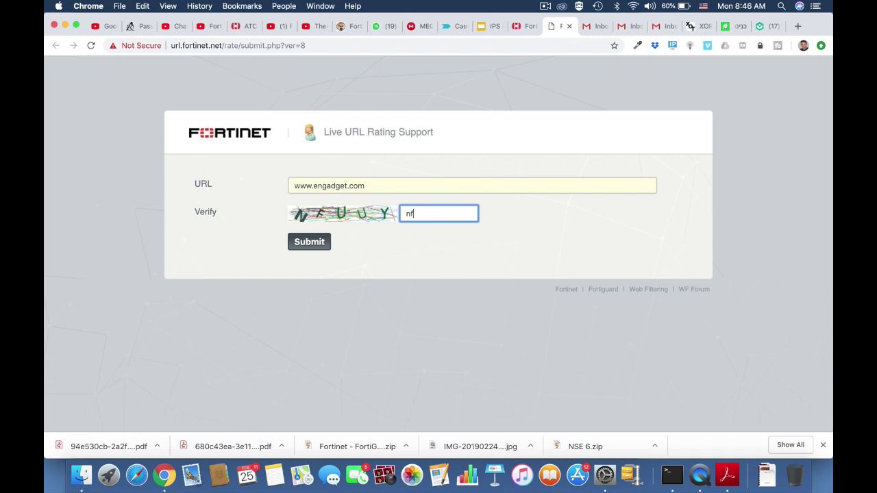
type("uuy")
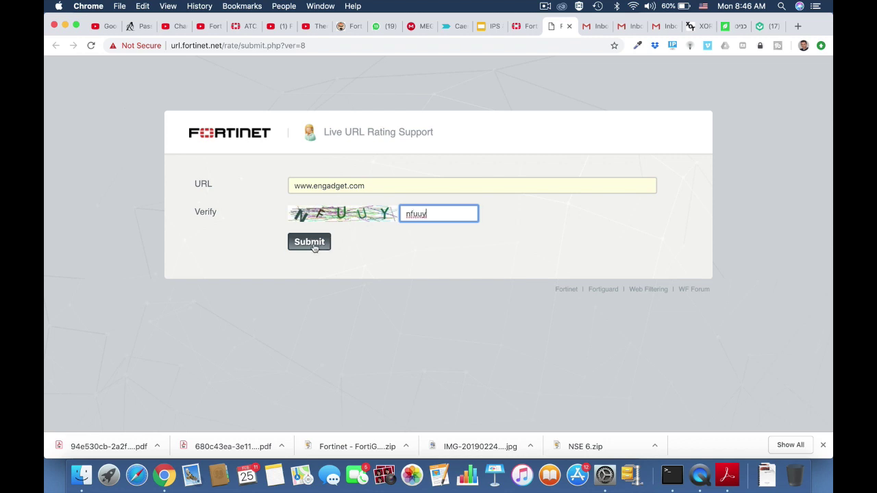
left_click(310, 244)
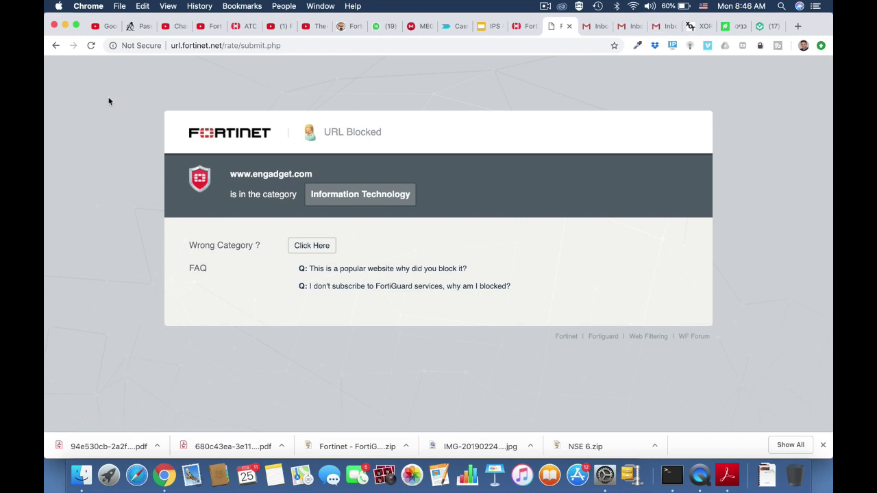
left_click(55, 46)
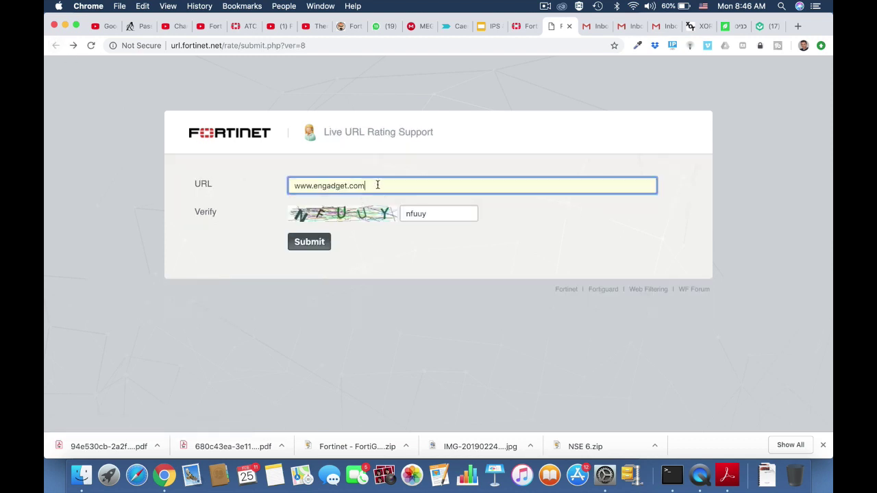
left_click_drag(378, 185, 273, 188)
left_click(286, 47)
key("Return")
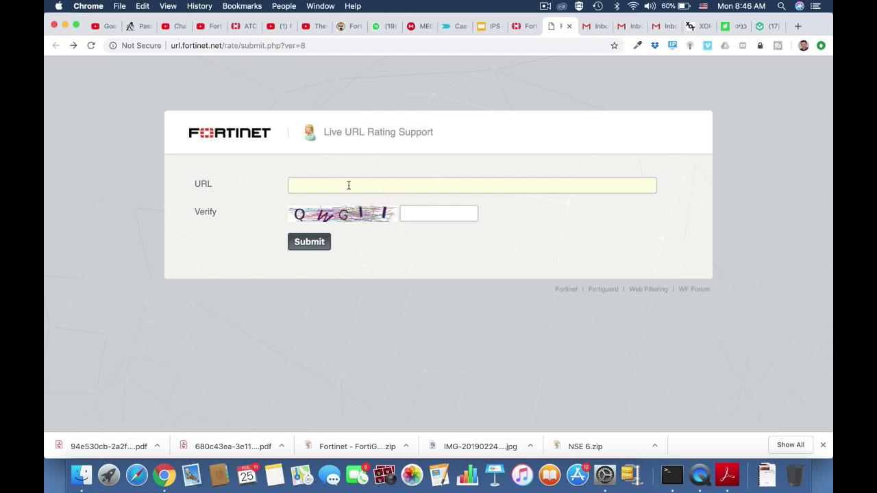
left_click(349, 185)
type("www.")
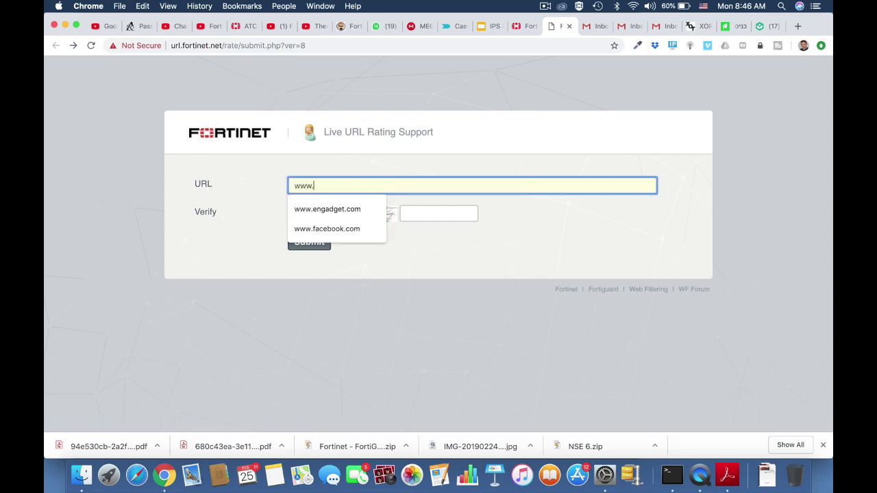
type("fortinet.com")
left_click(418, 213)
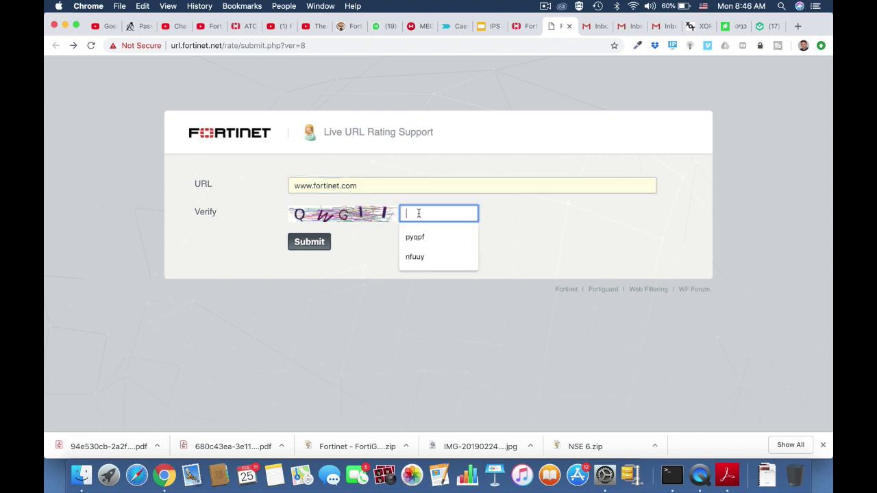
type("q")
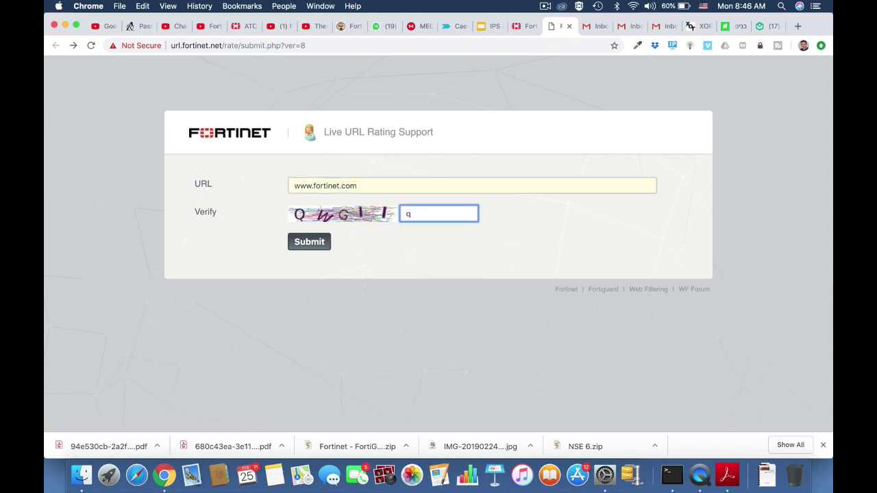
type("wgii")
left_click(312, 244)
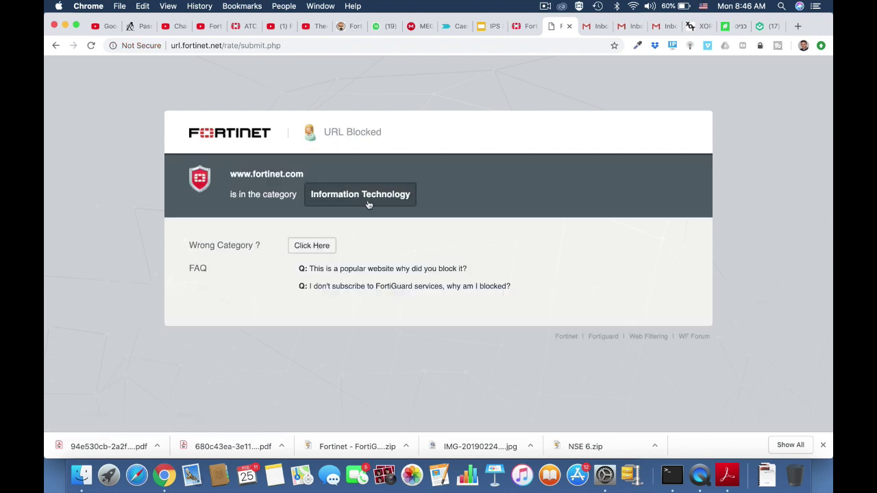
left_click(55, 45)
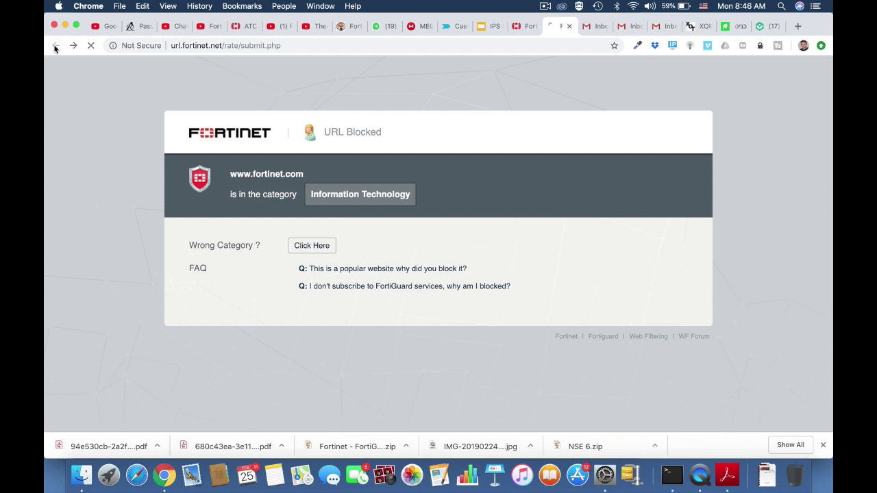
left_click(311, 45)
key("Return")
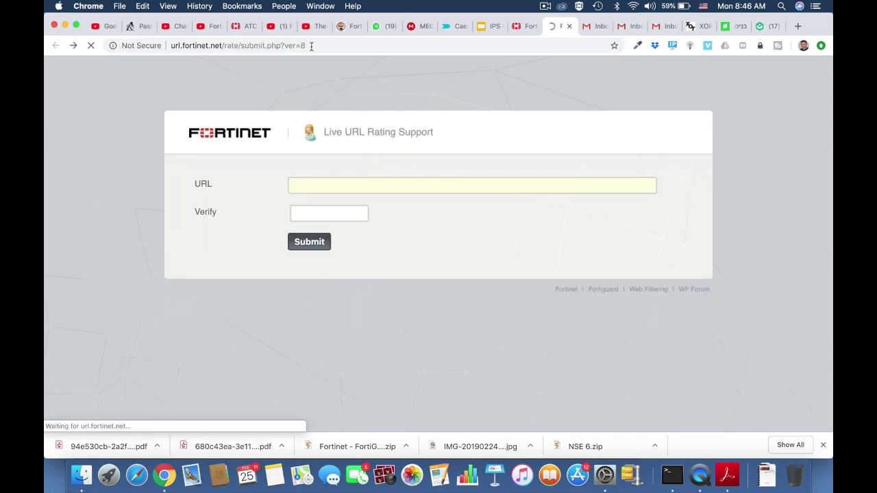
left_click(307, 185)
type("www.")
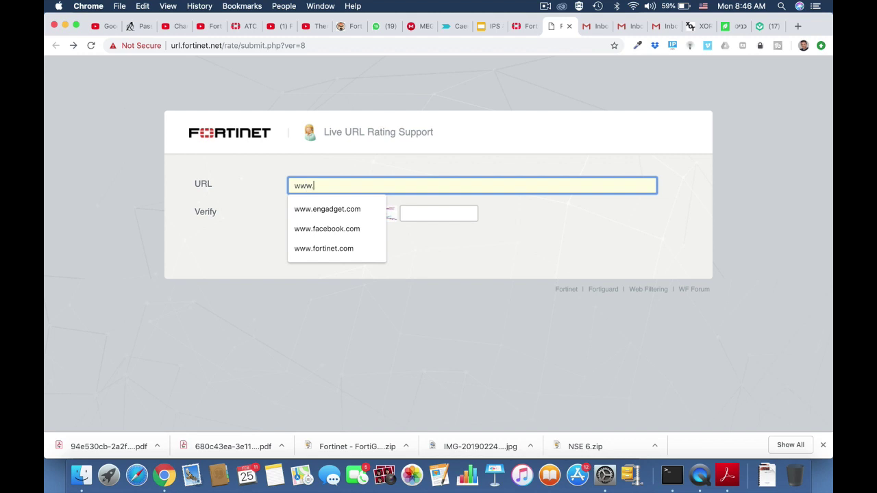
type("twit")
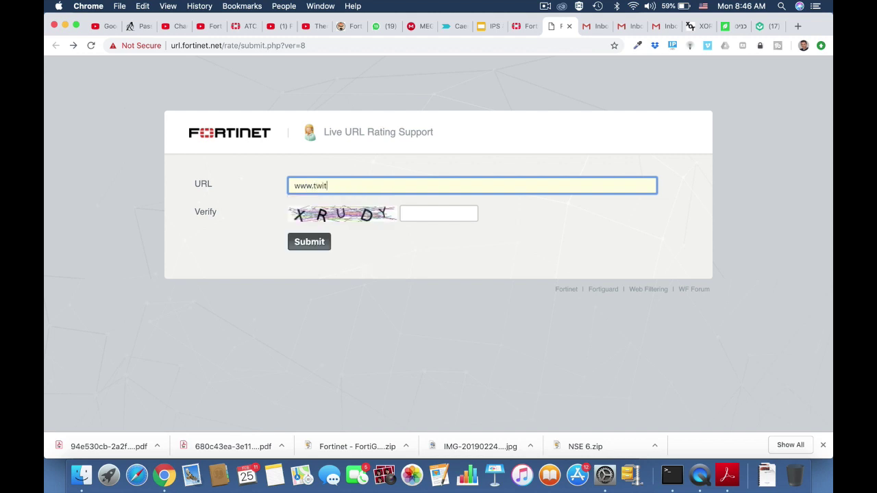
type("ter.com")
left_click(417, 213)
type("x")
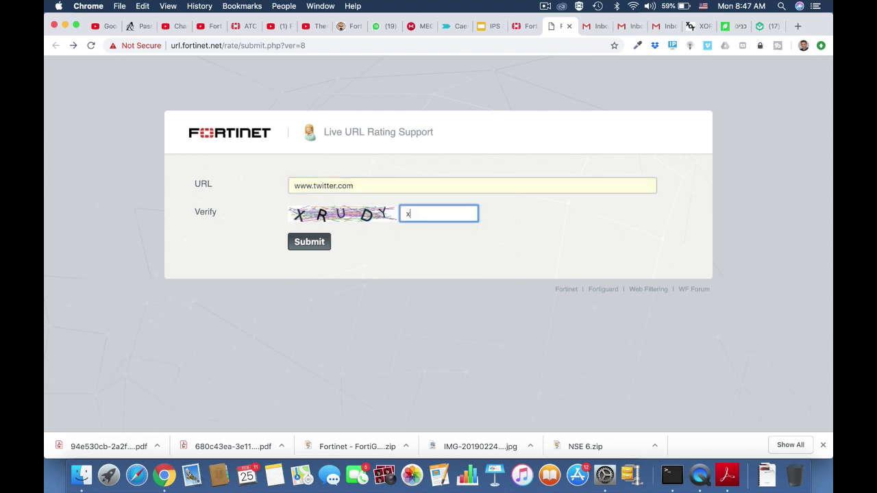
type("rudy")
left_click(304, 246)
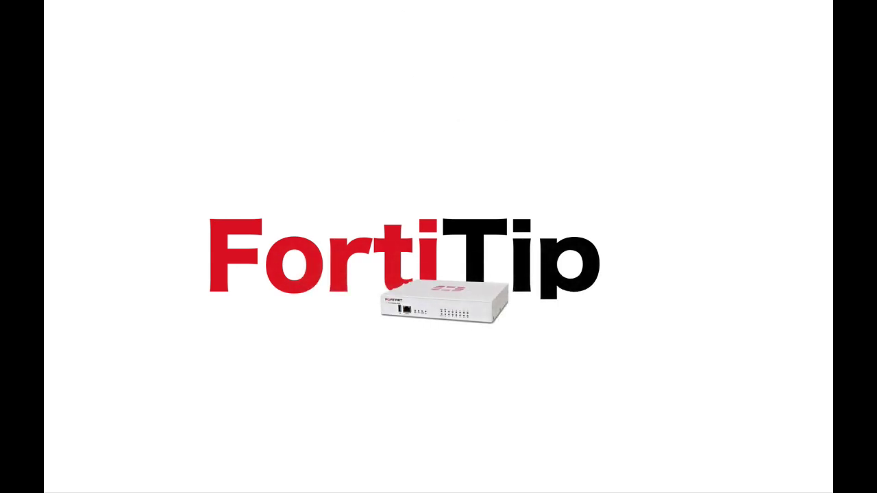
Resume the FortiGate-VM64 and page through the 'show system interface' output to port1's settings.
left_click(420, 177)
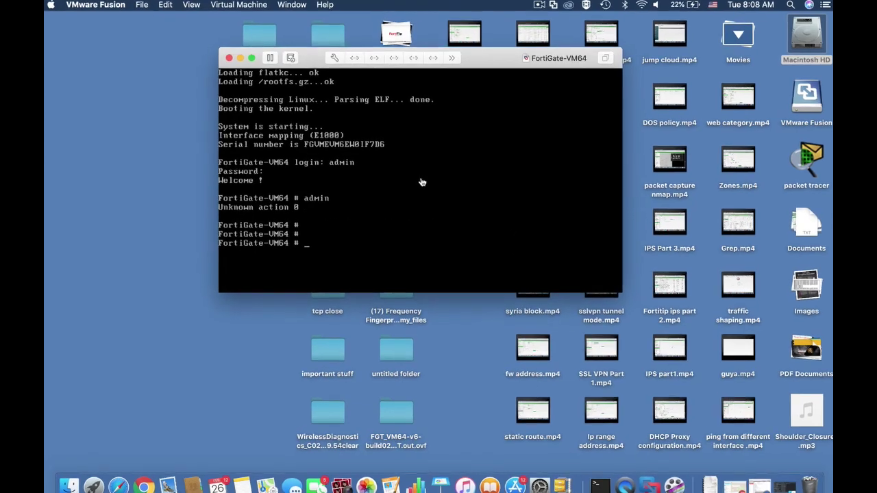
key("Return")
key("Return")
type("show sys")
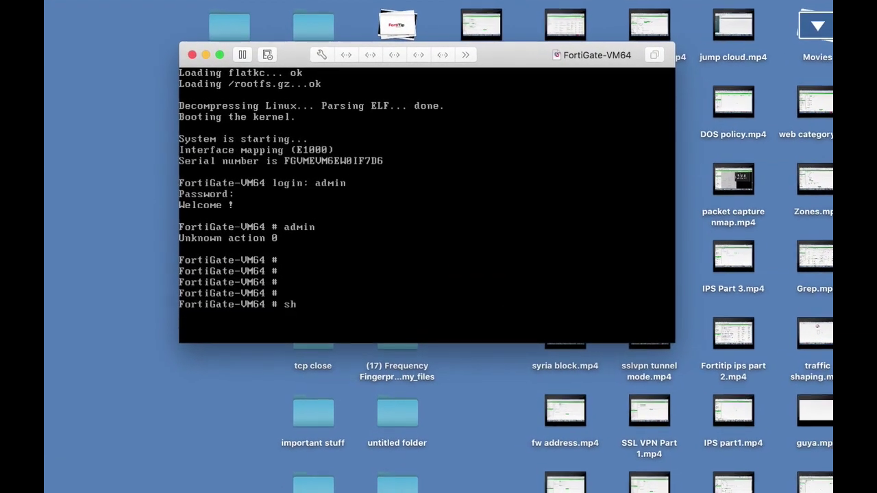
type("tem interface")
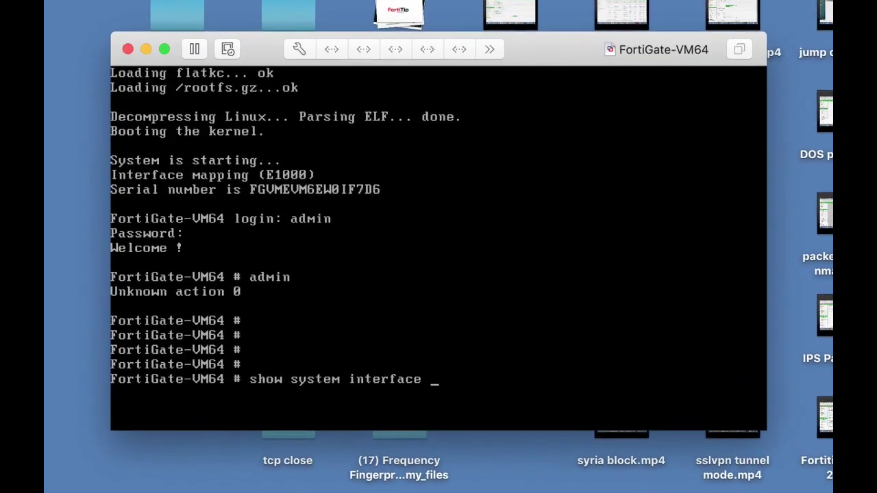
key("Return")
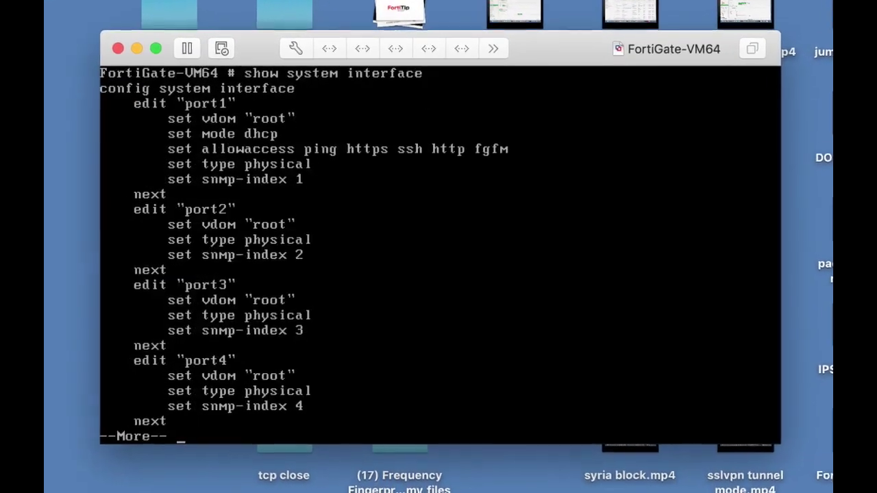
key("Return")
key("Return")
key("Return")
key("Return")
key("Return")
key("Return")
key("Return")
key("Return")
key("Return")
key("Return")
key("Return")
key("Return")
key("Return")
key("Return")
key("Return")
key("Return")
key("Return")
key("Return")
key("Return")
key("Return")
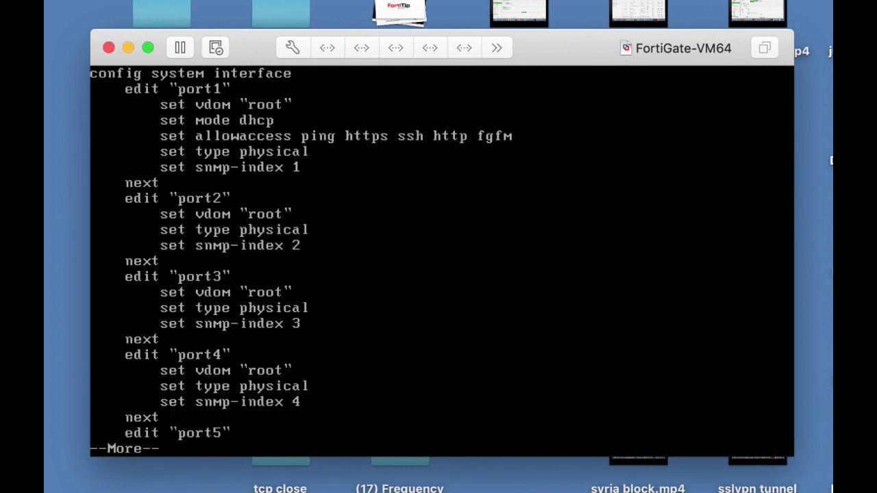
key("Return")
key("Return")
key("Return")
key("Return")
key("Return")
key("Return")
key("Return")
key("Return")
key("Return")
key("Return")
key("Return")
key("Return")
key("Return")
key("Return")
key("Return")
key("Return")
key("Return")
key("Return")
key("Return")
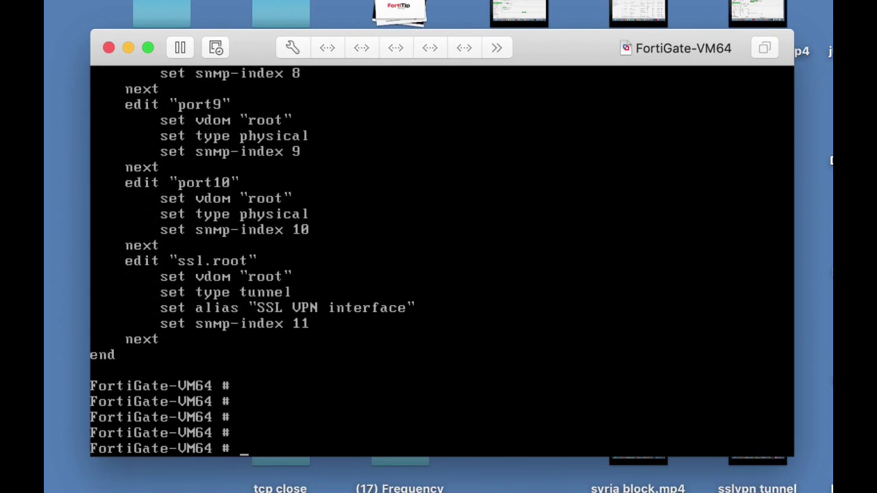
type("edit port1")
key("Return")
type("config ")
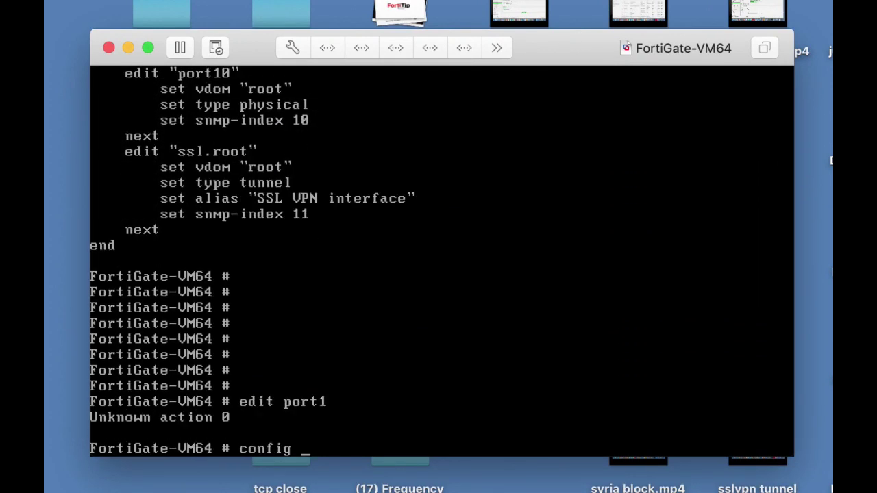
type("system interface")
On port1, try the static address 10.0.4.99 255.255.255.0, which is rejected while on DHCP.
key("Return")
type("edit port1")
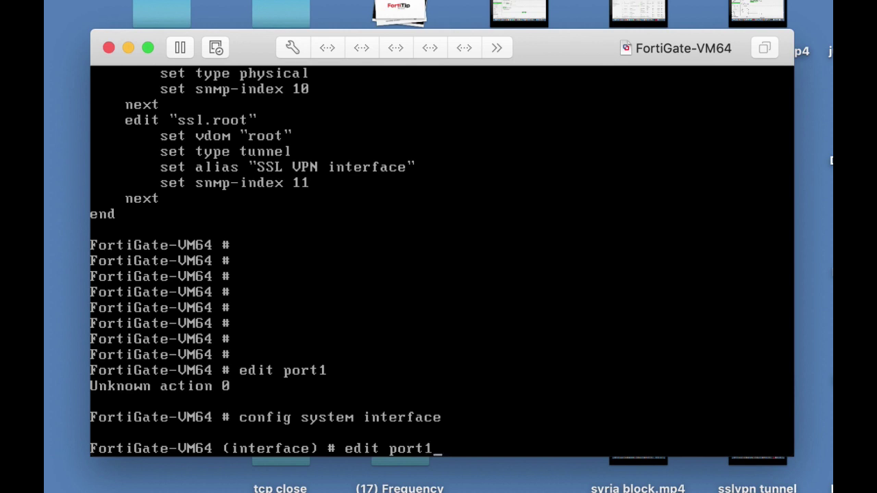
key("Return")
type("set ip ")
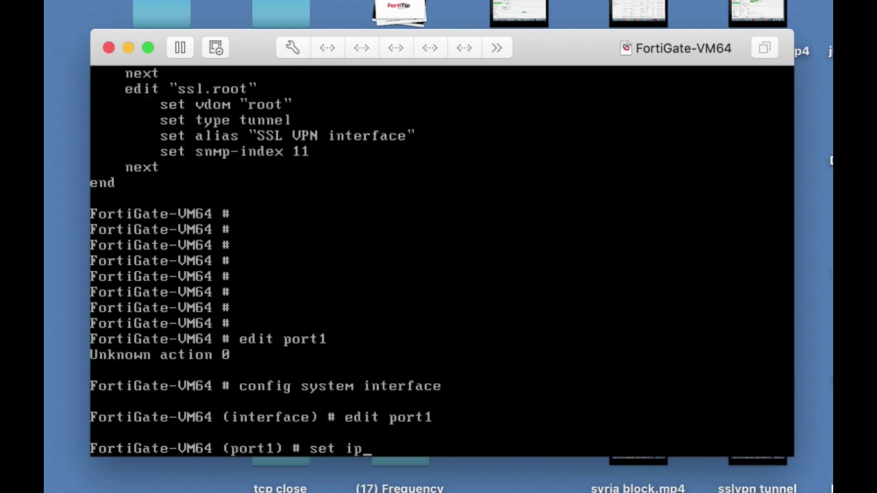
type("10.0.4.99")
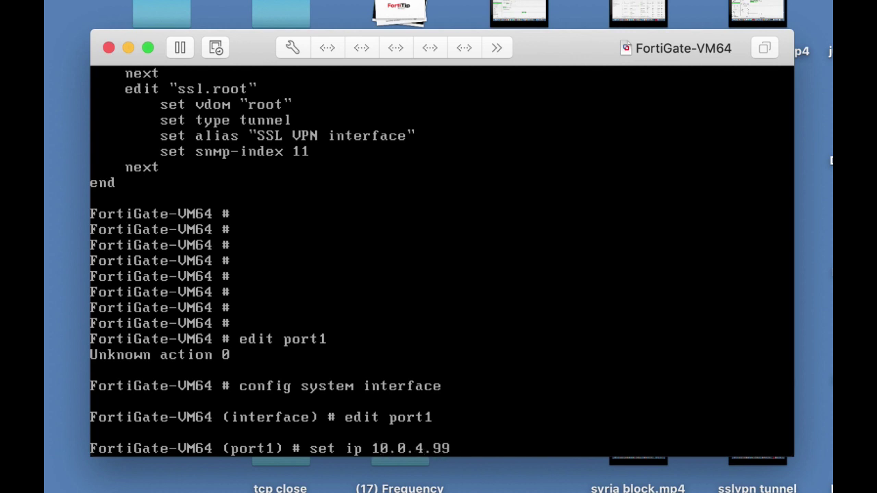
type(" 255.255.2")
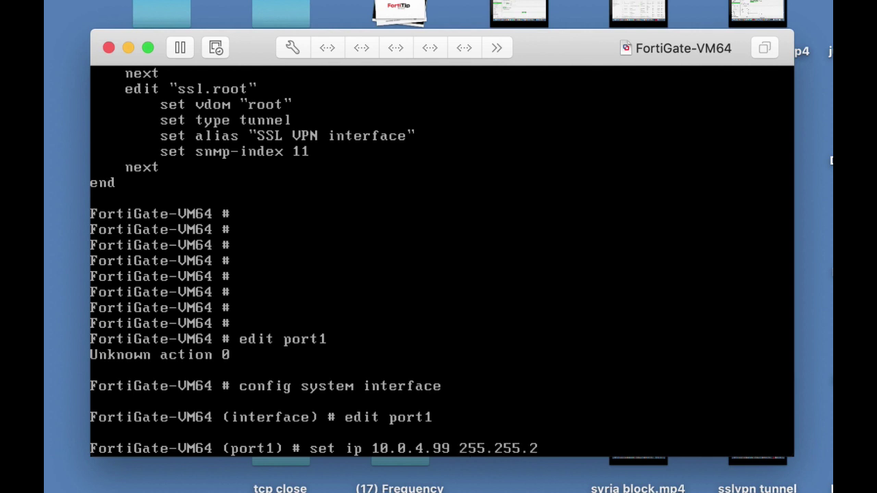
type("55.0")
key("Return")
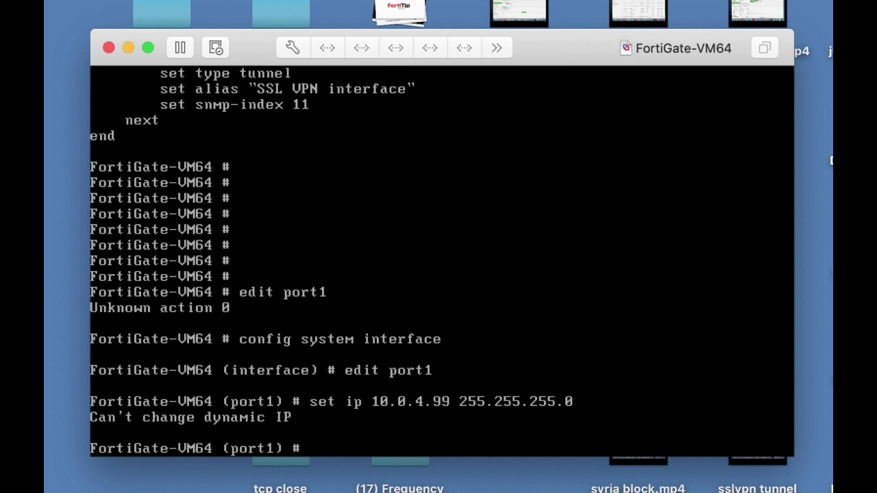
Set port1 allowaccess to http https ping and save the interface settings.
type("set all")
key("Tab")
type("htt")
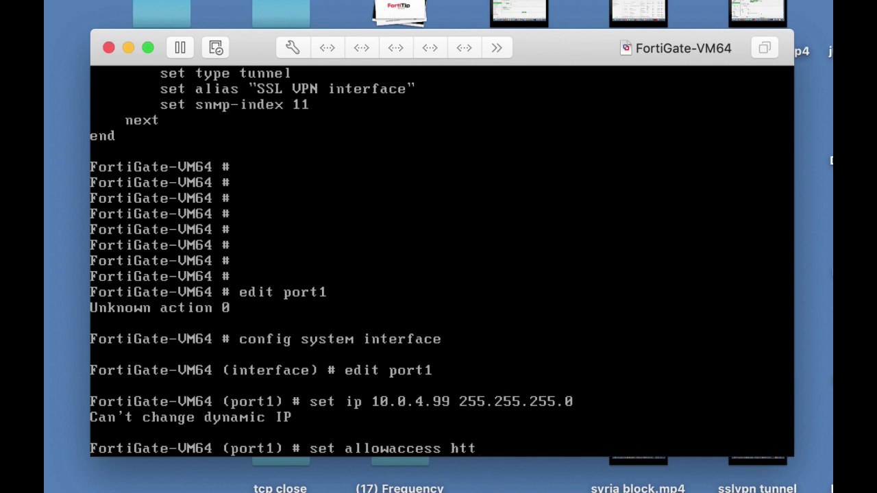
type("p https ping")
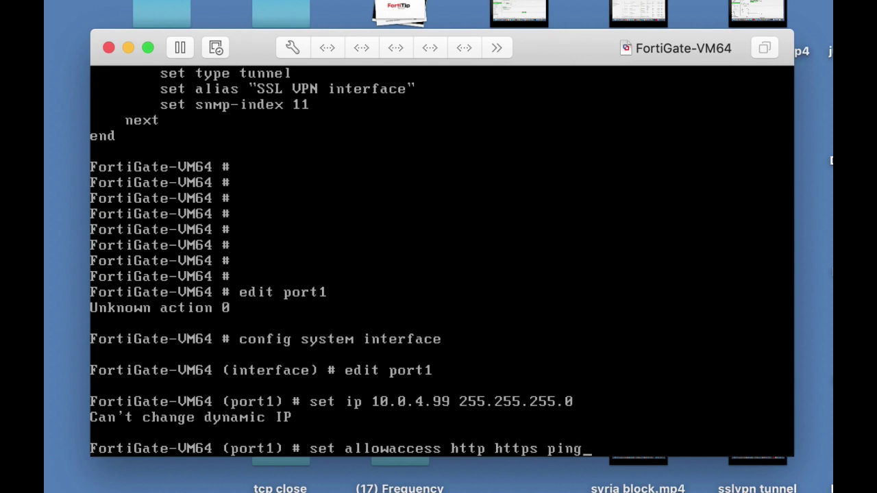
key("Return")
type("end")
key("Return")
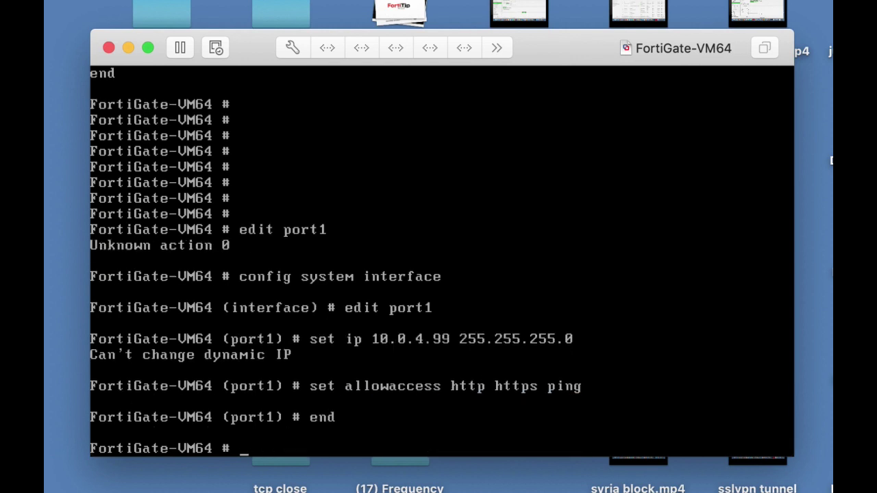
Page through the show system interface listing, then re-enter config system interface.
key("Return")
type("show ")
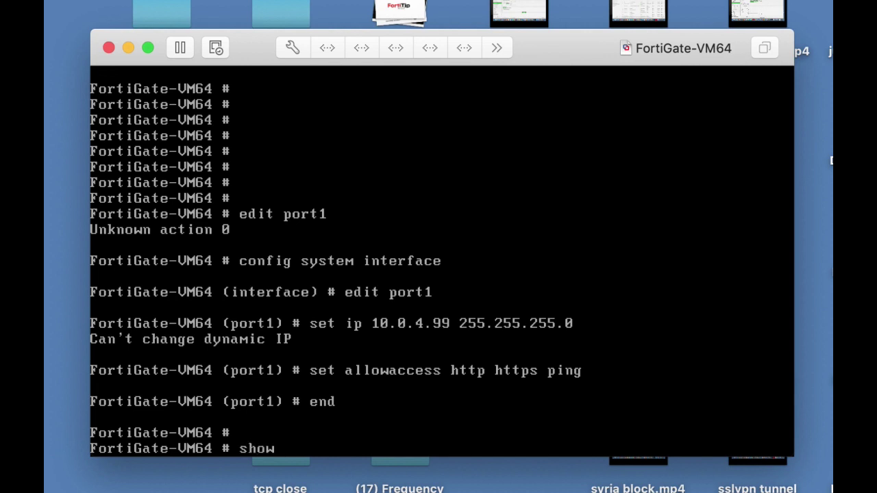
type("system interface")
key("Return")
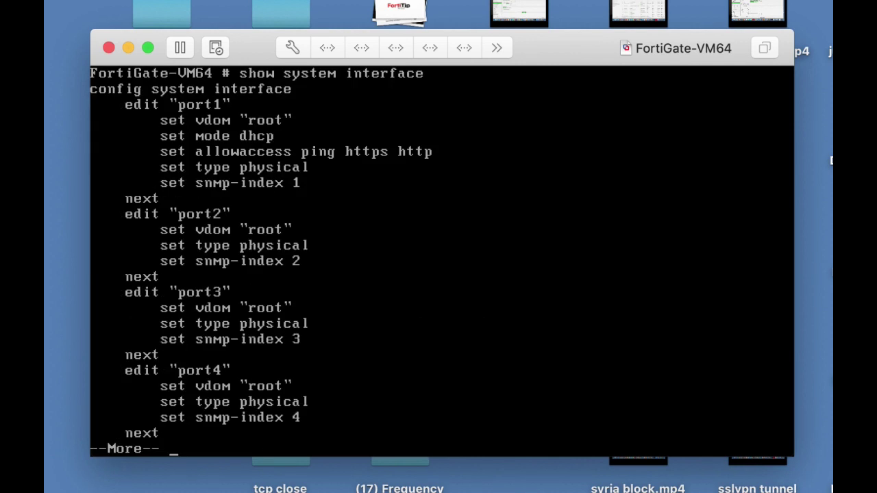
key("Return")
key("Return")
key("Return")
key("Return")
key("Return")
key("Return")
key("Return")
key("Return")
key("Return")
key("Return")
key("Return")
key("Return")
key("Return")
key("Return")
key("Return")
key("Return")
key("Return")
key("Return")
key("Return")
key("Return")
key("Return")
key("Return")
key("Return")
key("Return")
key("Return")
key("Return")
key("Return")
key("Return")
key("Return")
key("Return")
key("Return")
key("Return")
key("Return")
key("Return")
key("Return")
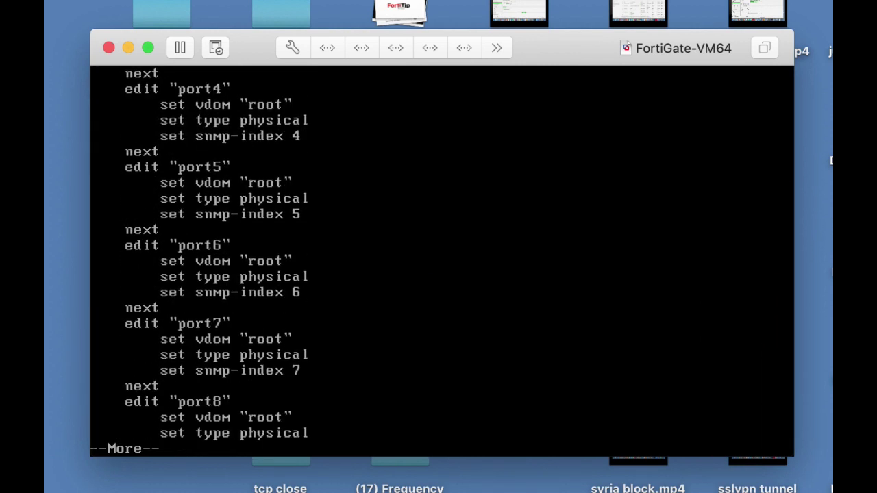
key("Return")
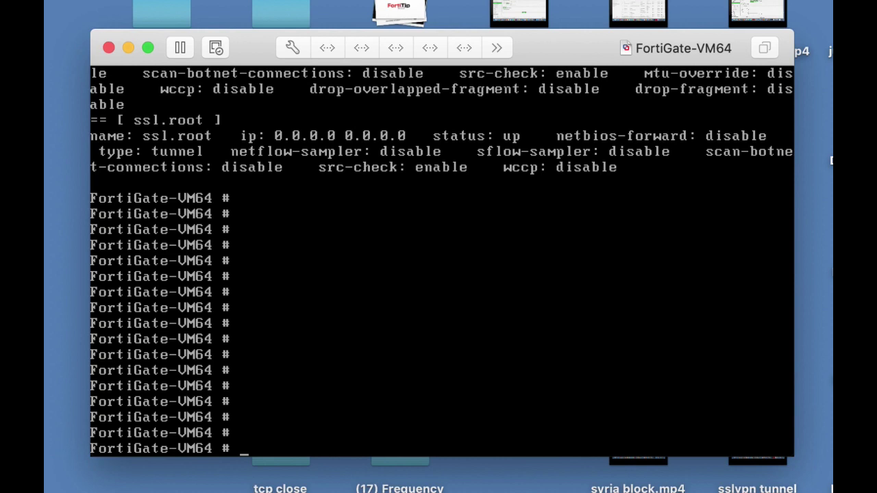
type("config system interface")
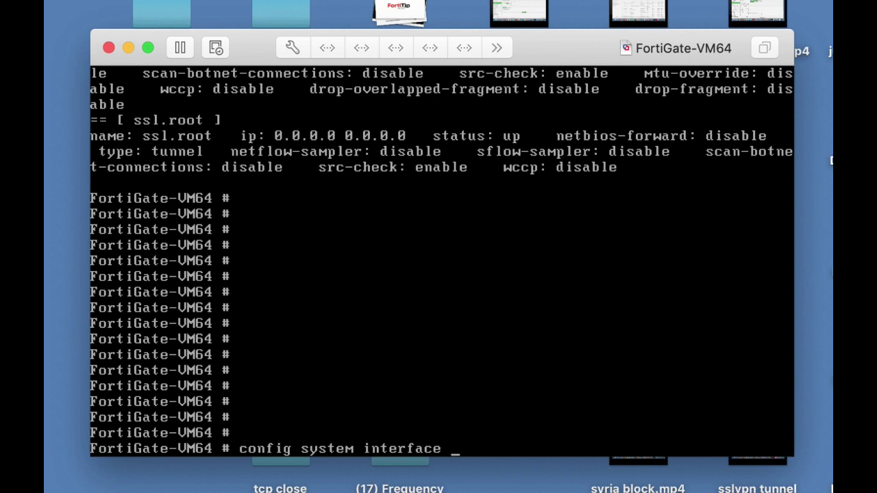
Switch port1 to static mode with address 10.0.4.99/24 and save the change.
key("Return")
type("edit")
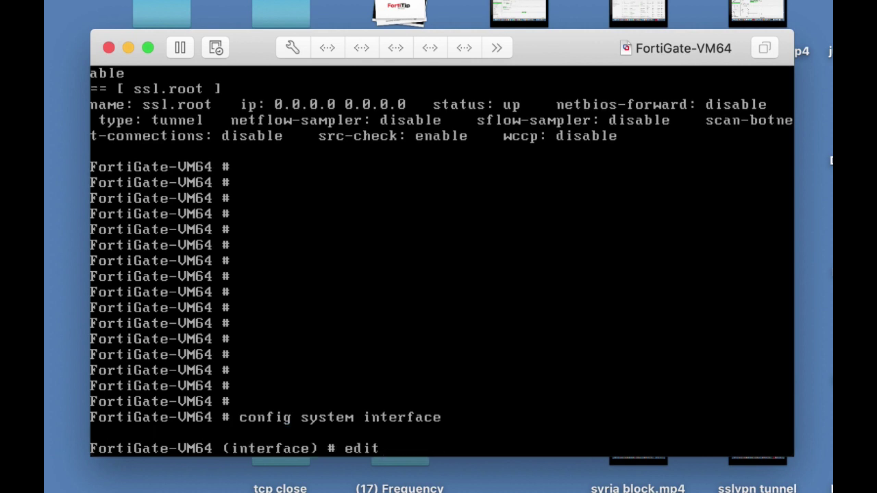
type(" port1")
key("Return")
type("se")
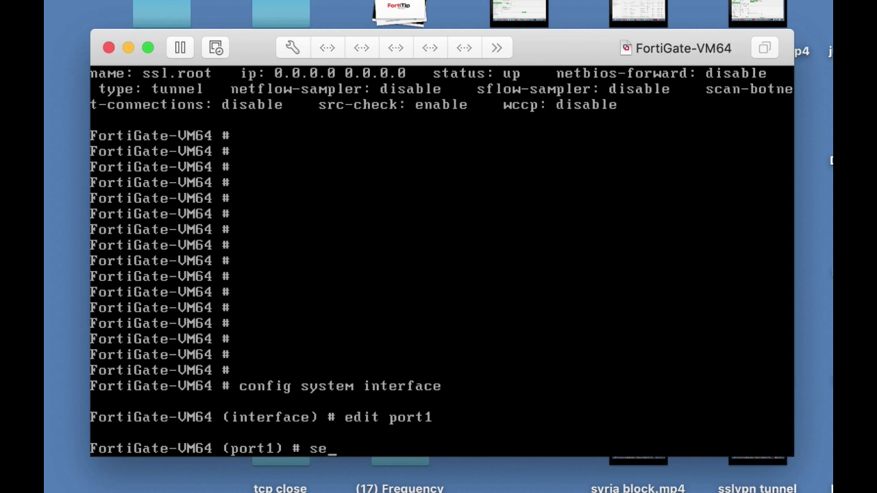
type("t mode static")
key("Return")
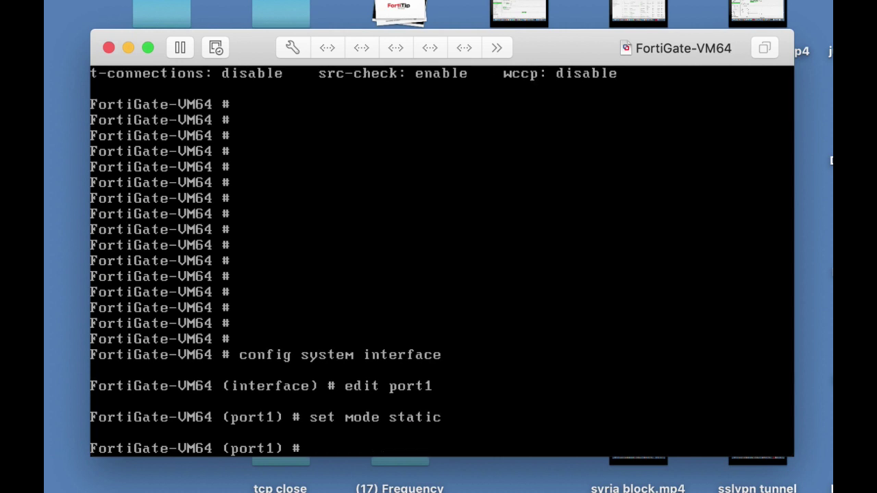
type("set ip 10.0.4.99/24")
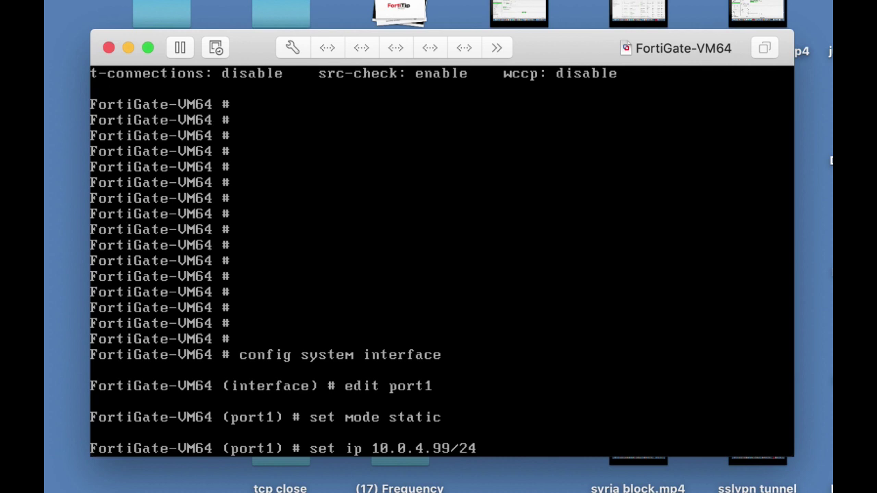
key("Return")
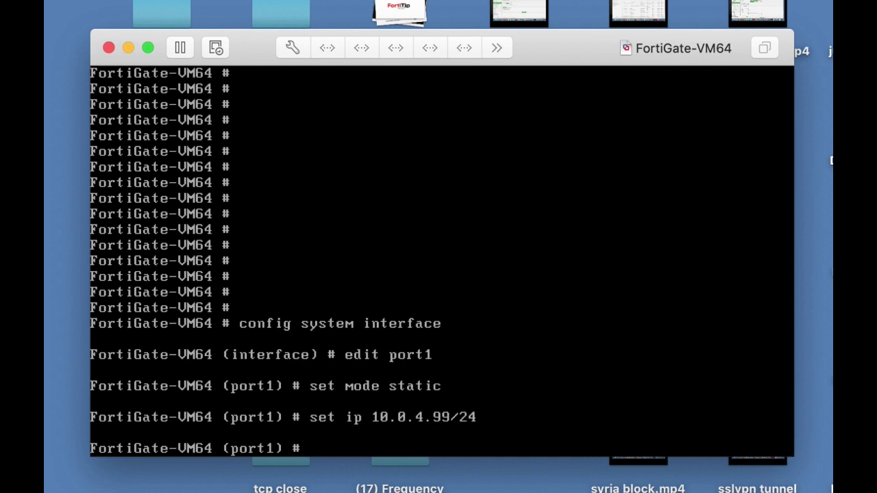
type("end")
key("Return")
key("Return")
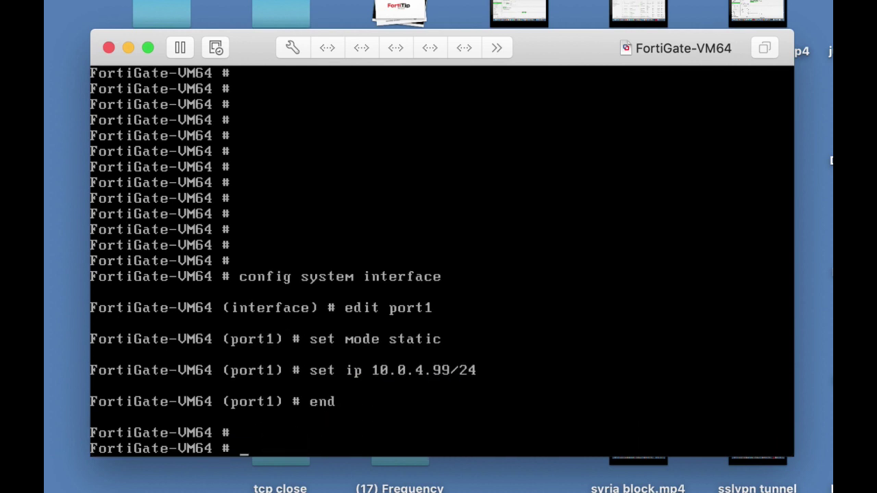
Run show system interface to confirm port1 now shows 10.0.4.99 255.255.255.0.
type("show system u")
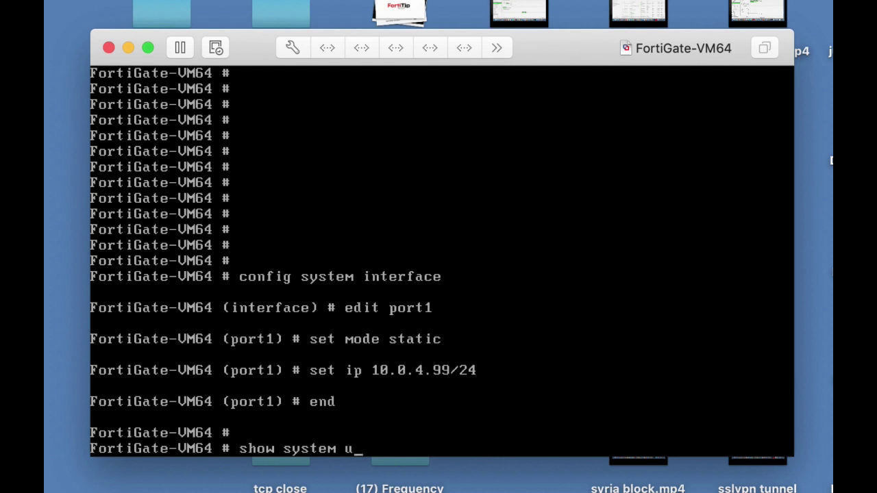
key("BackSpace")
type("int")
key("Tab")
key("Return")
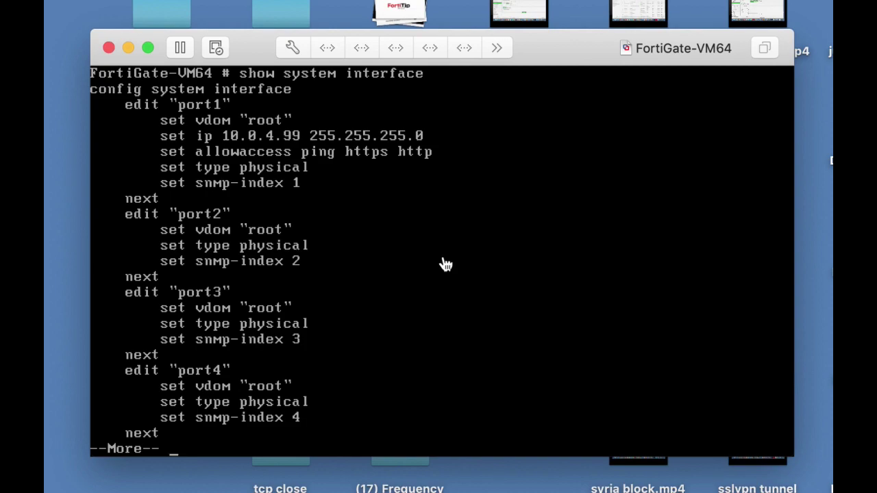
key("super+Tab")
key("super+Tab")
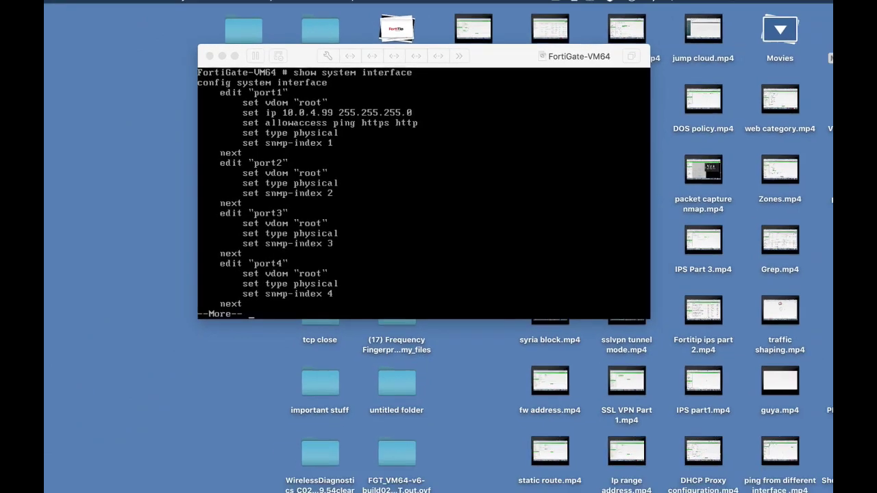
In the browser, load the FortiGate page at 10.0.4.99.
key("super+Tab")
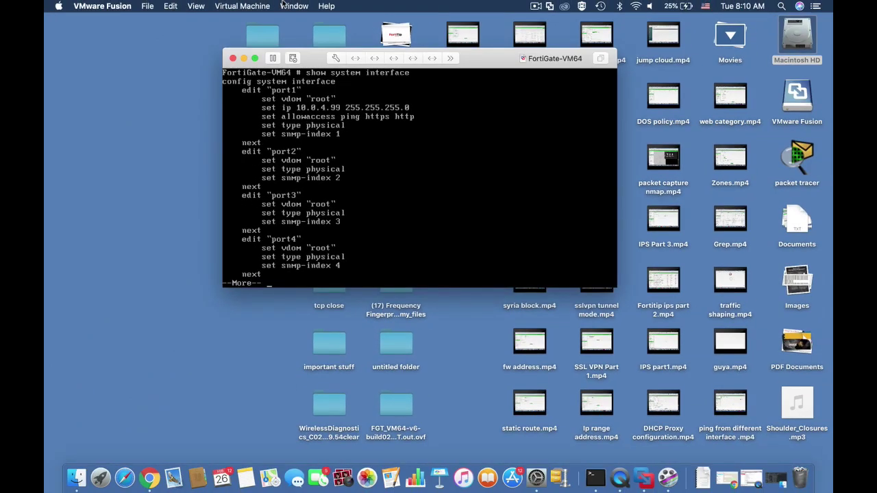
key("super+Tab")
left_click(311, 4)
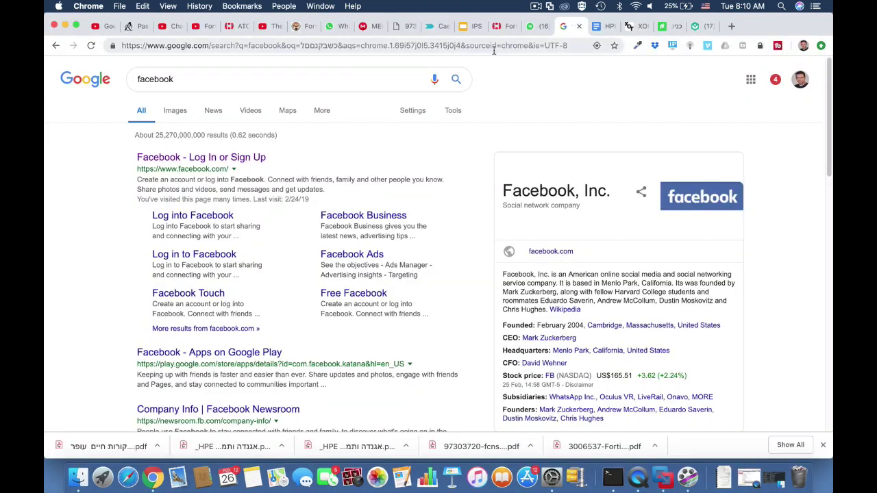
left_click(493, 50)
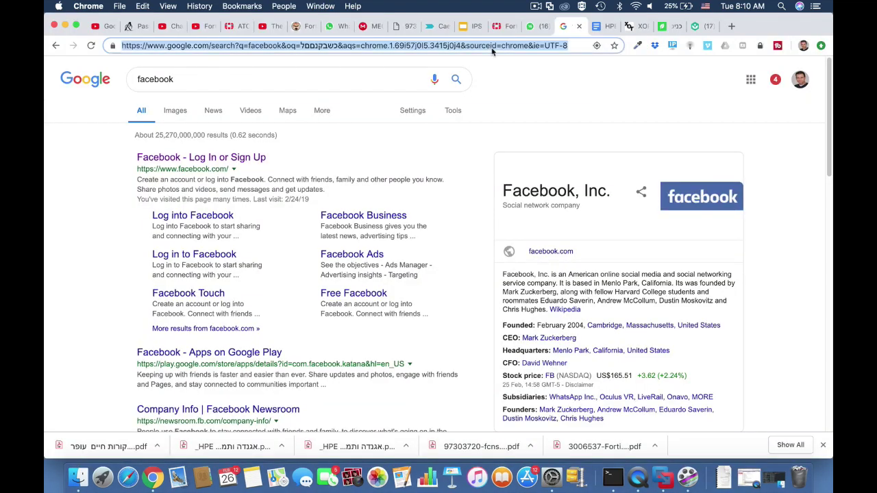
type("10.0.4.")
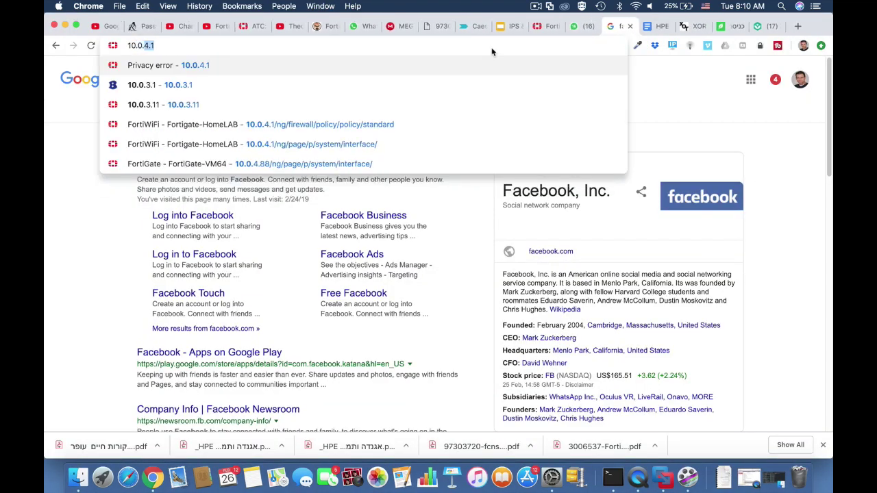
type("99")
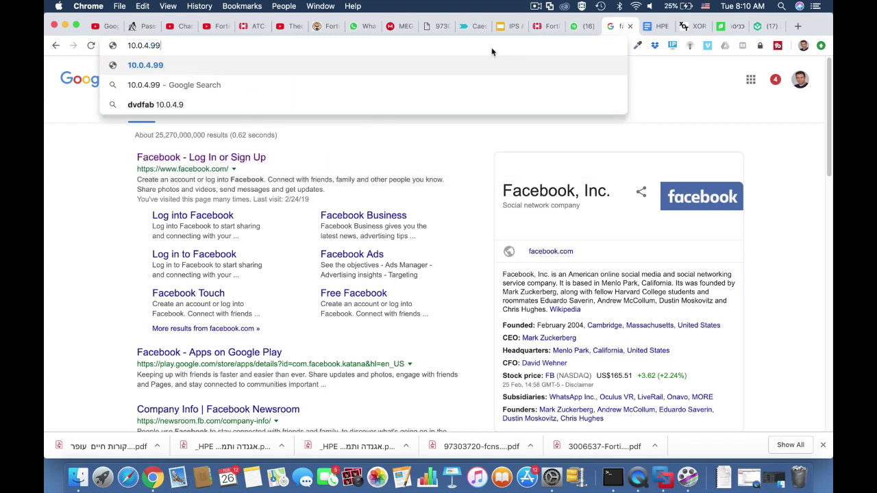
key("Return")
Sign in as admin and postpone the default password change with Later.
type("admin")
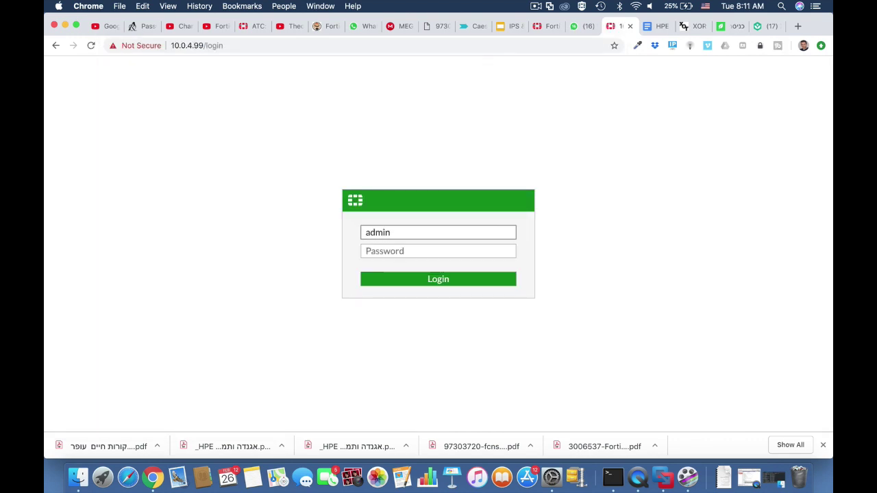
key("Return")
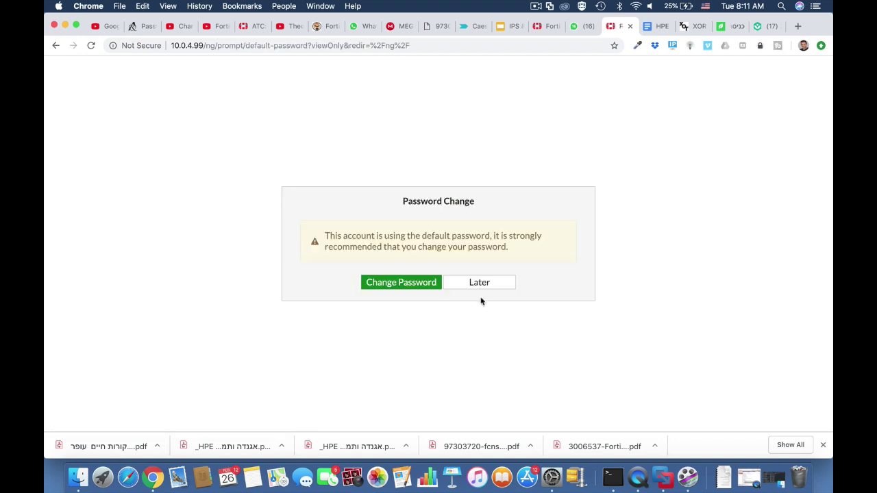
left_click(478, 282)
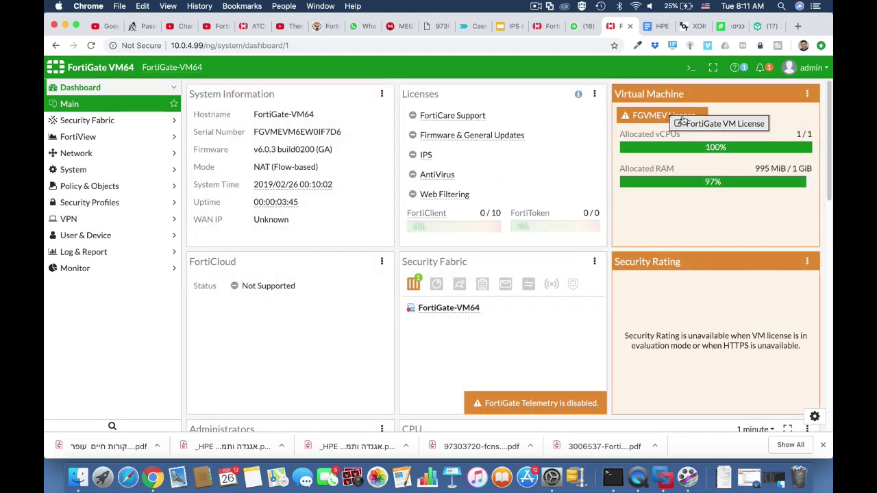
mouse_move(665, 118)
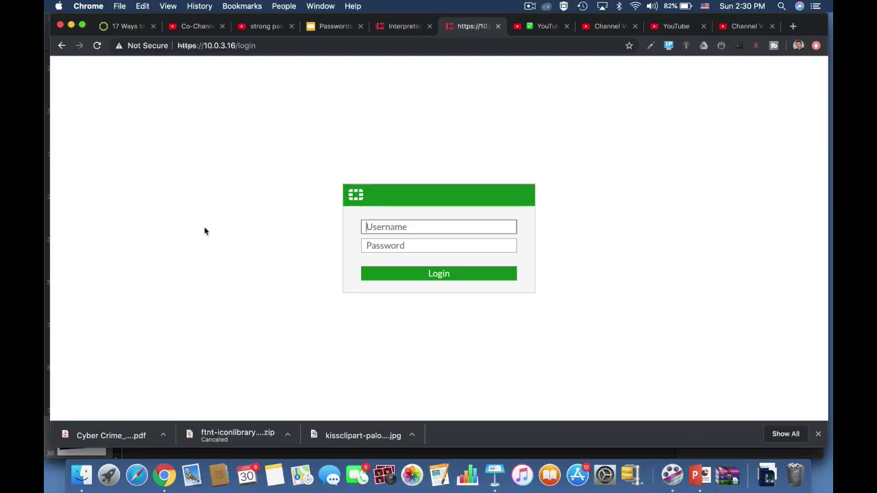
Enter admin as the username on the 10.0.3.16 FortiGate login page.
type("admin")
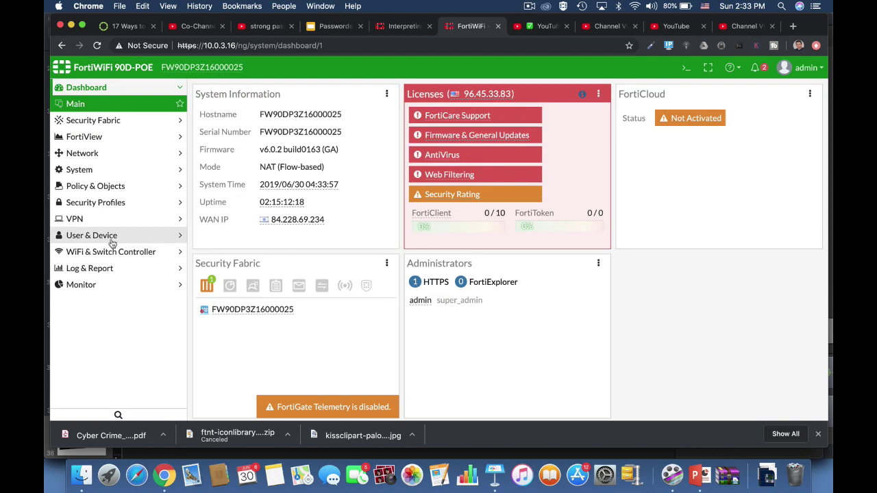
Create the local user testuser with a password under User Definition.
left_click(109, 234)
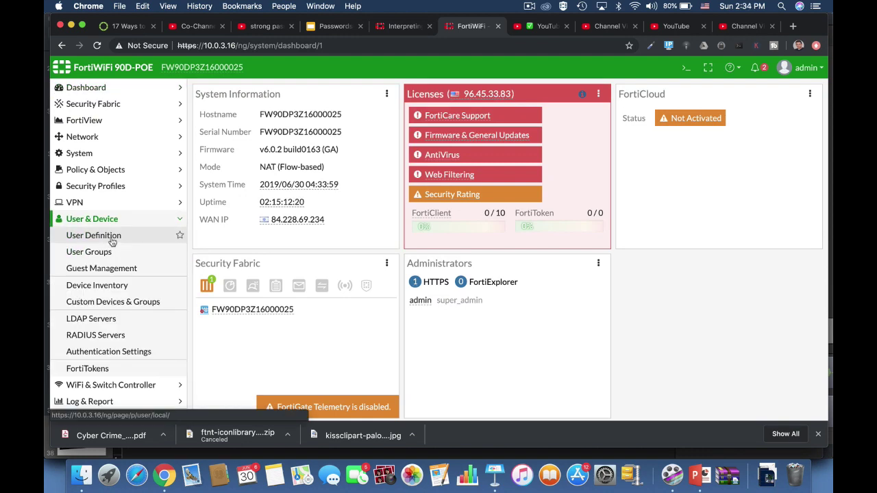
left_click(111, 240)
left_click(226, 89)
left_click(507, 410)
left_click(288, 131)
type("testuser")
left_click(285, 143)
type("******")
left_click(509, 411)
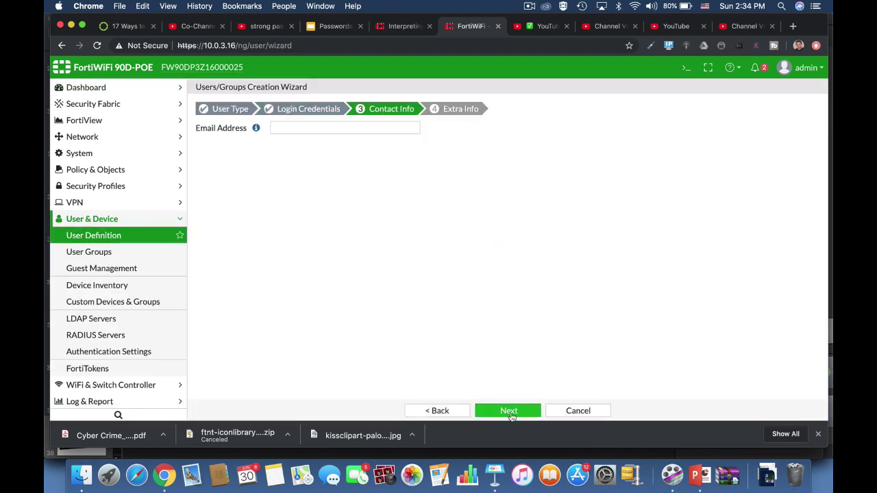
left_click(508, 411)
left_click(508, 411)
Start a new administrator account, enter a password, then cancel the form.
left_click(109, 154)
left_click(226, 89)
left_click(244, 106)
left_click(348, 181)
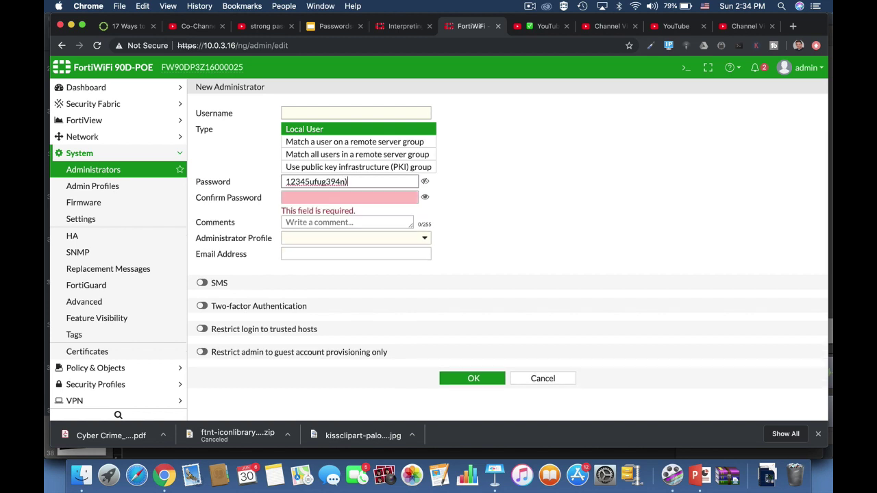
left_click(542, 378)
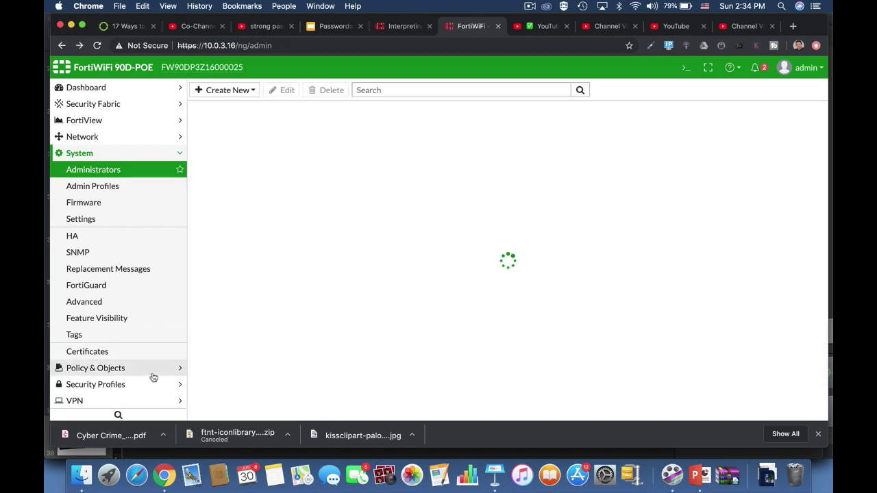
Begin an IPsec tunnel named 'fdfdg' with a pre-shared key, then abandon the wizard.
left_click(154, 400)
left_click(132, 220)
left_click(131, 235)
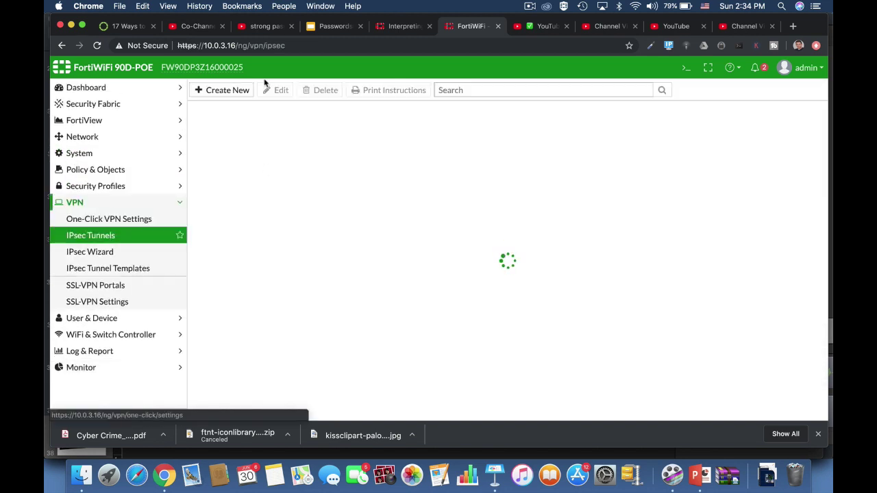
left_click(332, 125)
type("fdfdg")
left_click(502, 261)
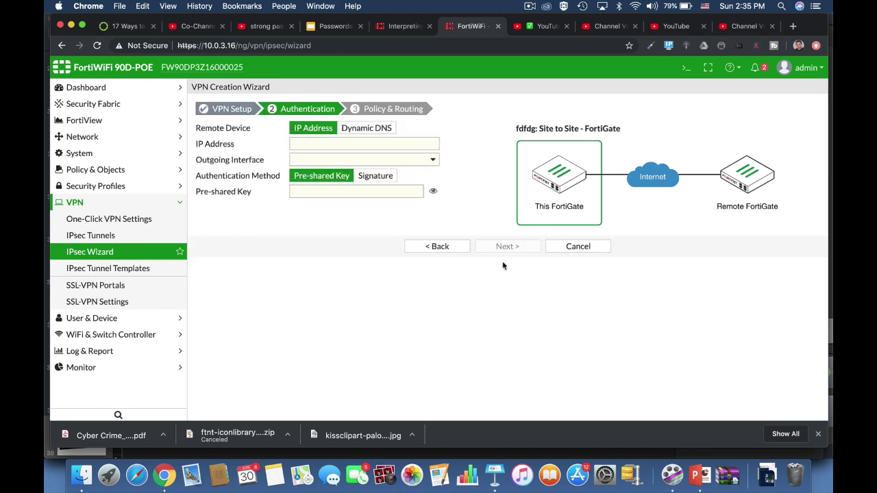
left_click(433, 191)
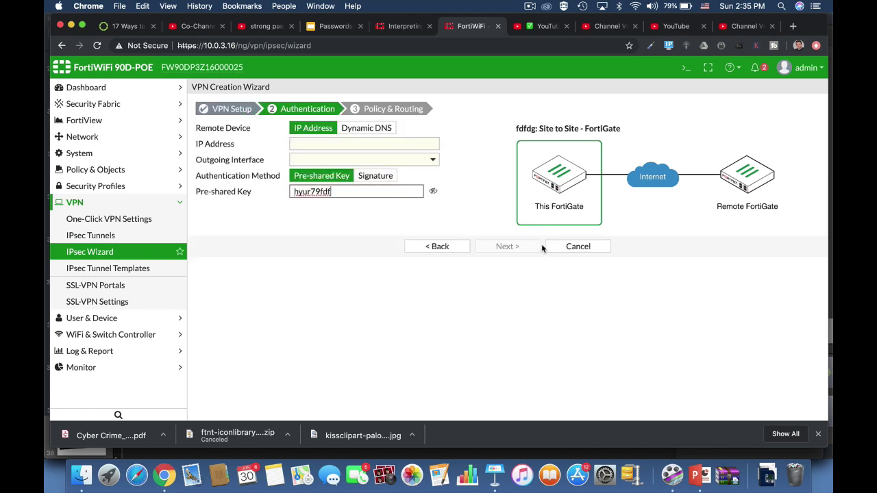
left_click(555, 247)
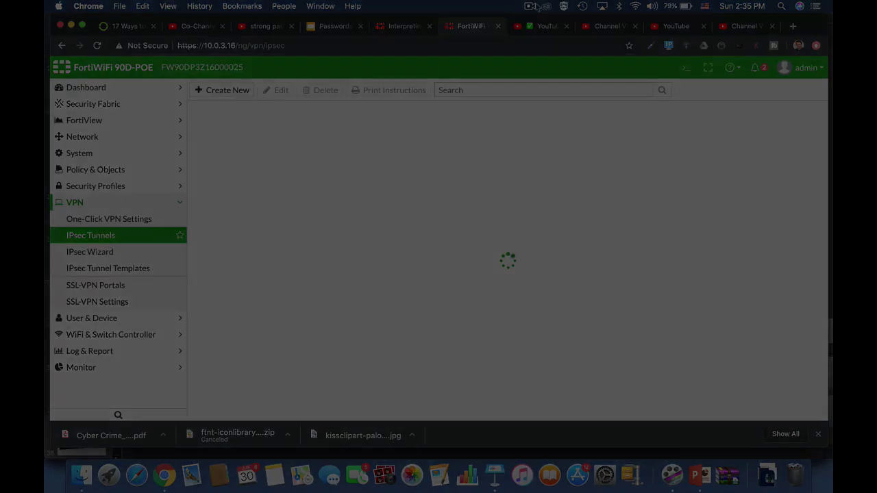
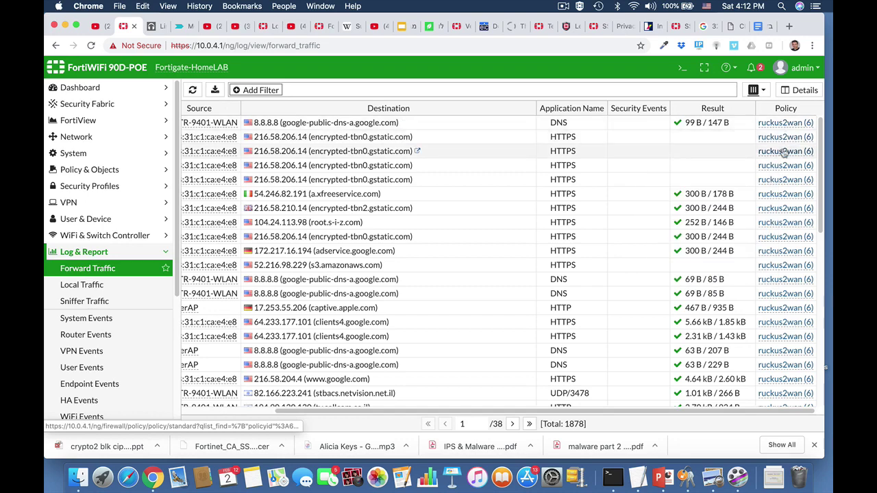
Open the Local Traffic log and scroll through its entries.
left_click(65, 286)
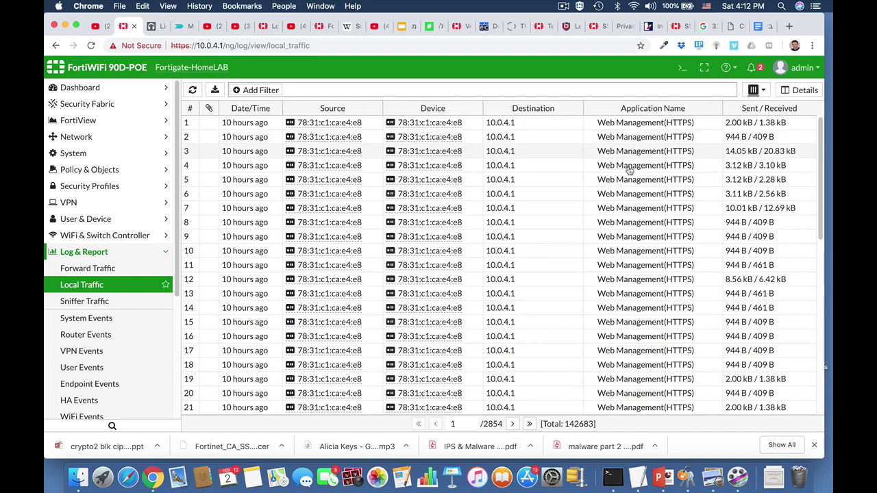
scroll(621, 244, "down", 5)
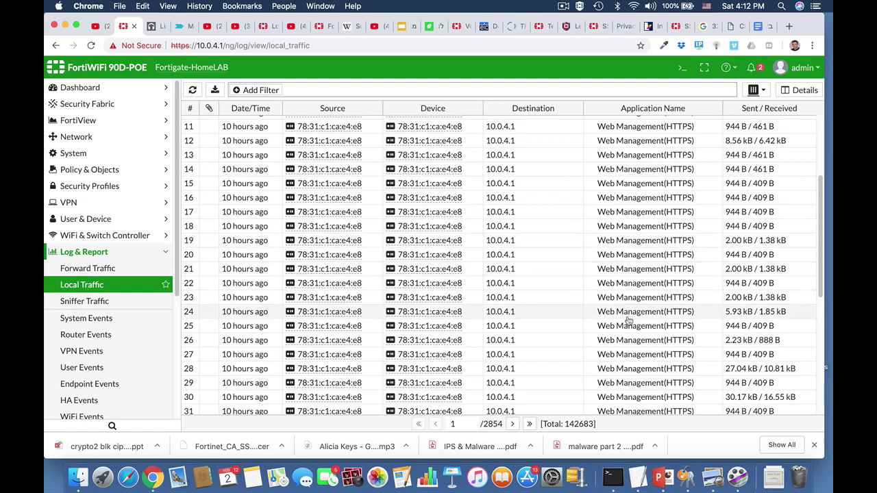
scroll(624, 246, "down", 4)
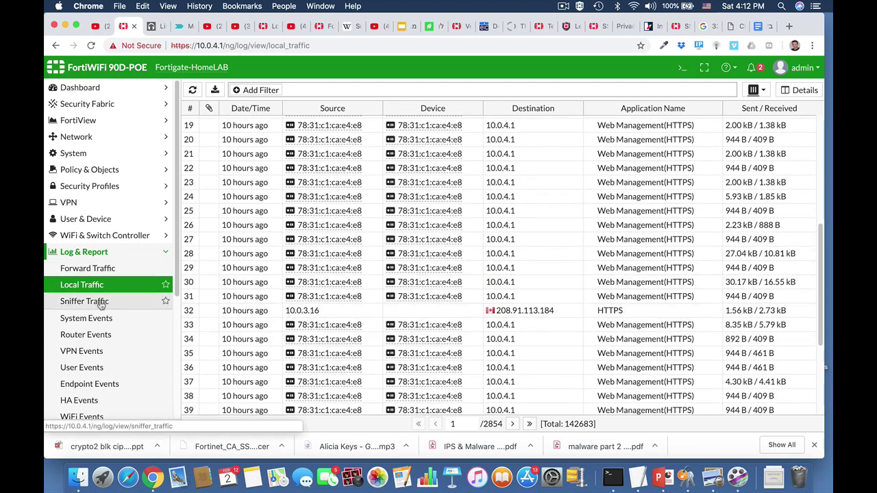
Open the System Events log and scroll through its 5705 entries.
left_click(94, 322)
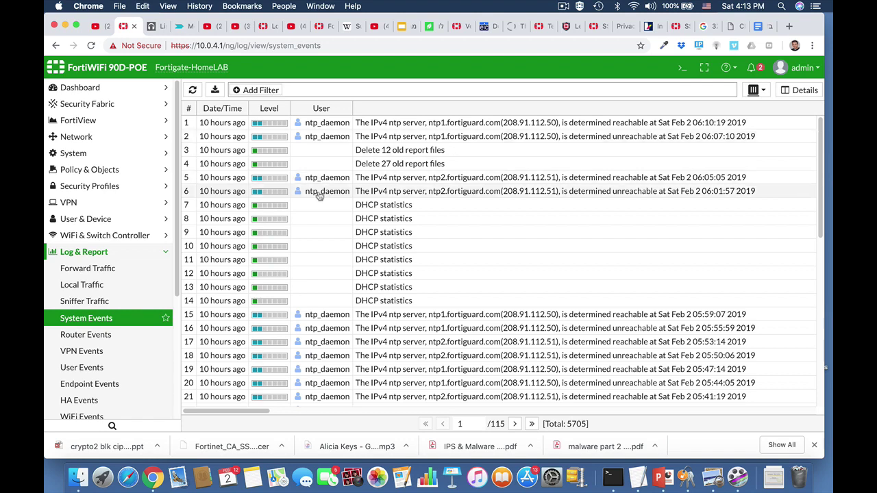
scroll(332, 300, "down", 5)
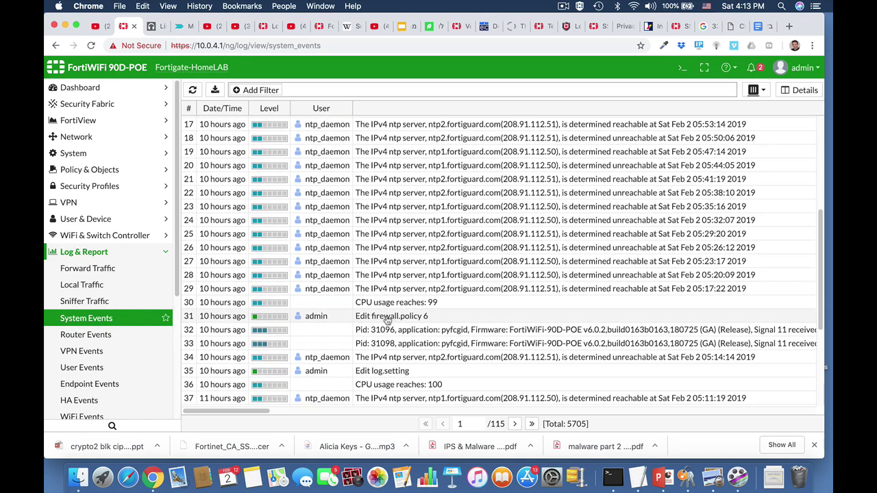
scroll(118, 359, "down", 1)
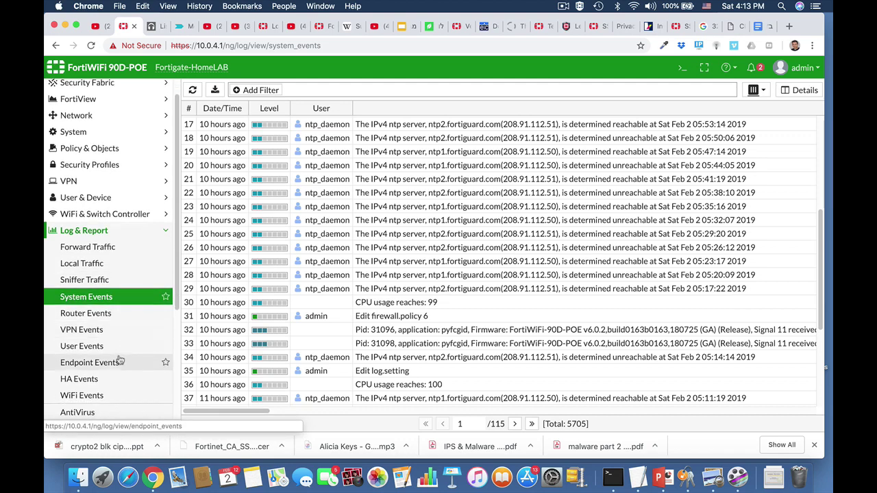
In the CLI console, enter 'config log disk setting' and list it with 'show full'.
left_click(94, 347)
left_click(682, 68)
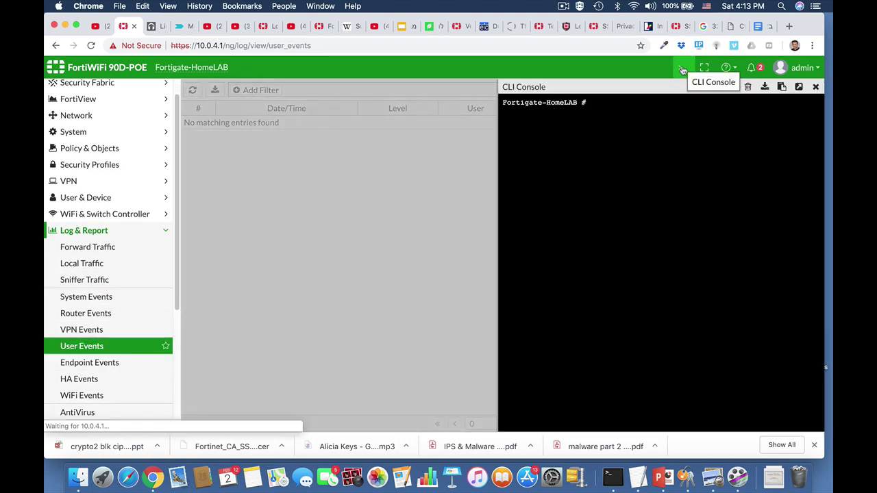
type("config")
key("Tab")
key("Tab")
type("log")
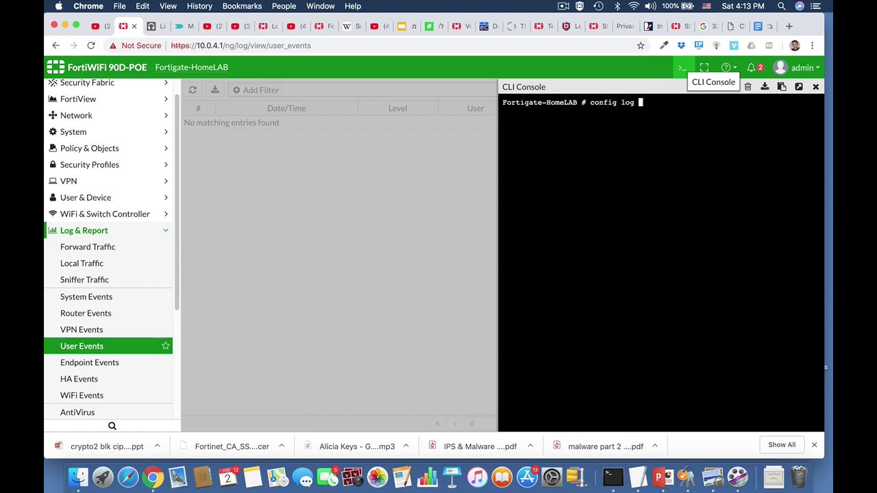
type(" disk setting")
key("Return")
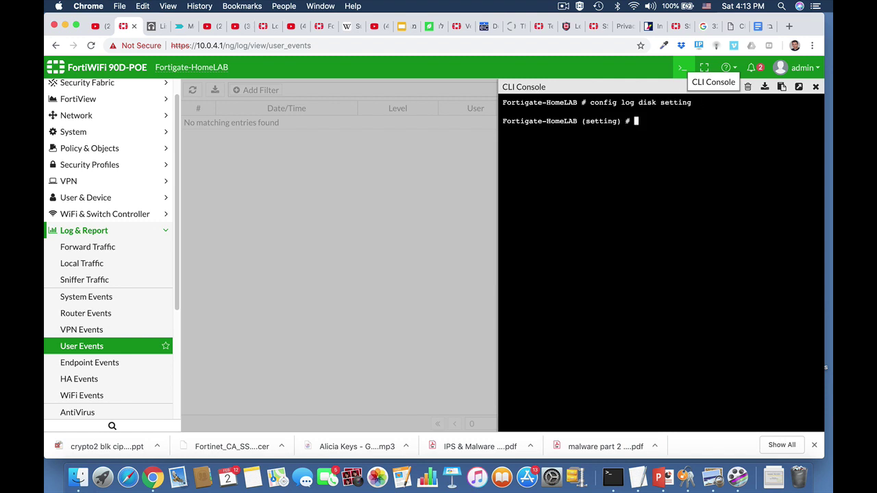
type("show full")
key("Return")
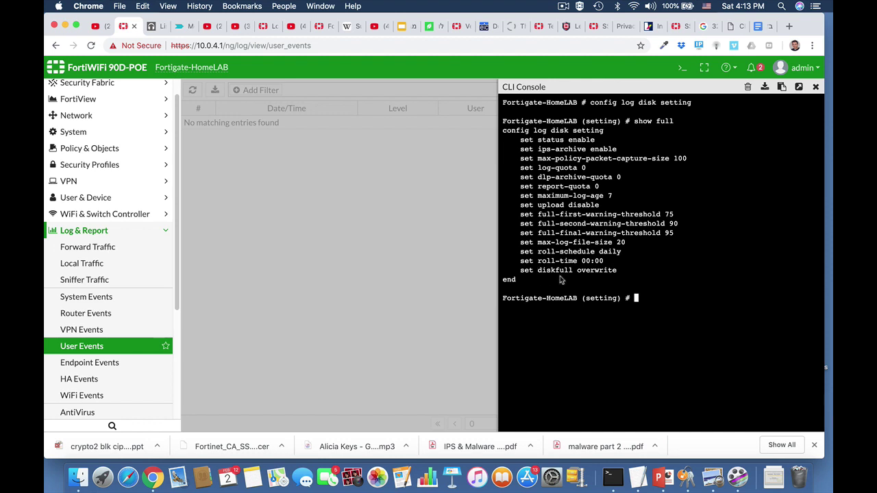
After the failed filter command, 'abort' and type 'config log disk filter'.
key("Up")
key("Up")
key("BackSpace")
key("BackSpace")
key("BackSpace")
key("BackSpace")
key("BackSpace")
key("BackSpace")
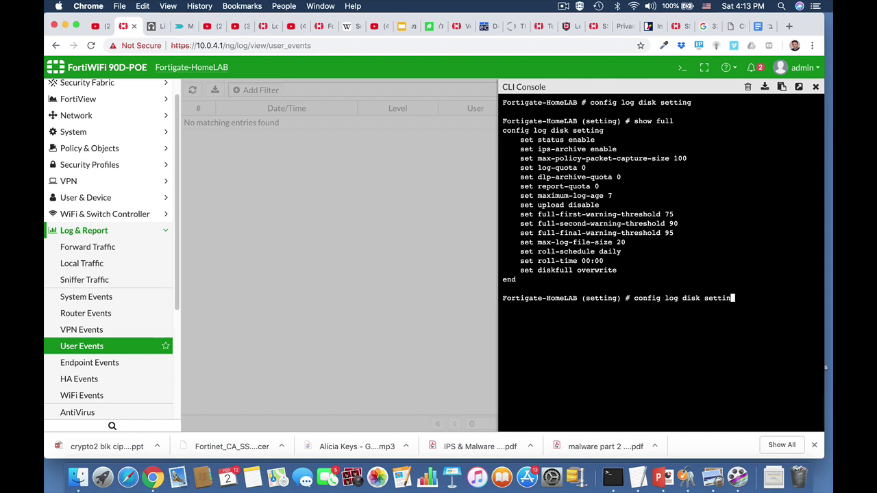
key("BackSpace")
type("filter")
key("Return")
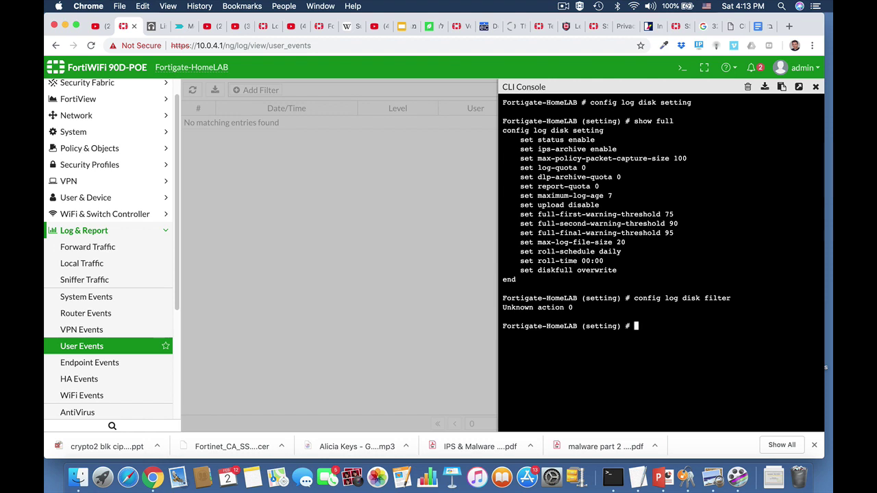
type("abort")
key("Return")
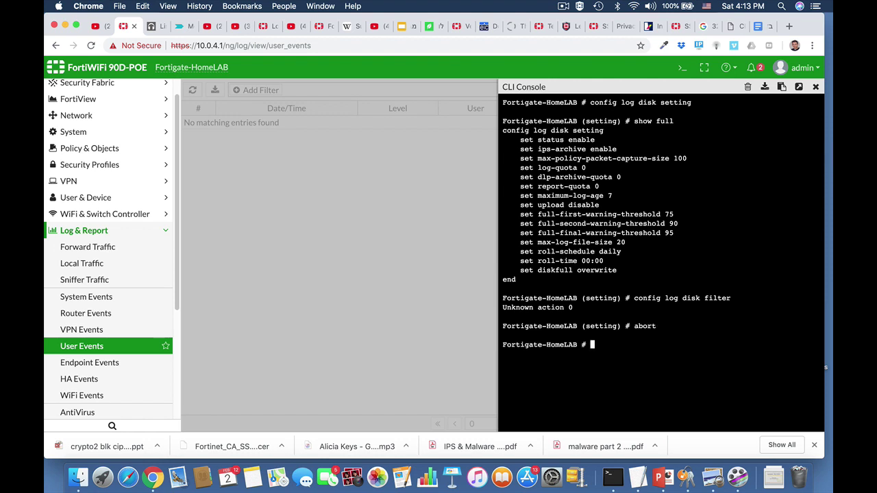
type("config")
key("Tab")
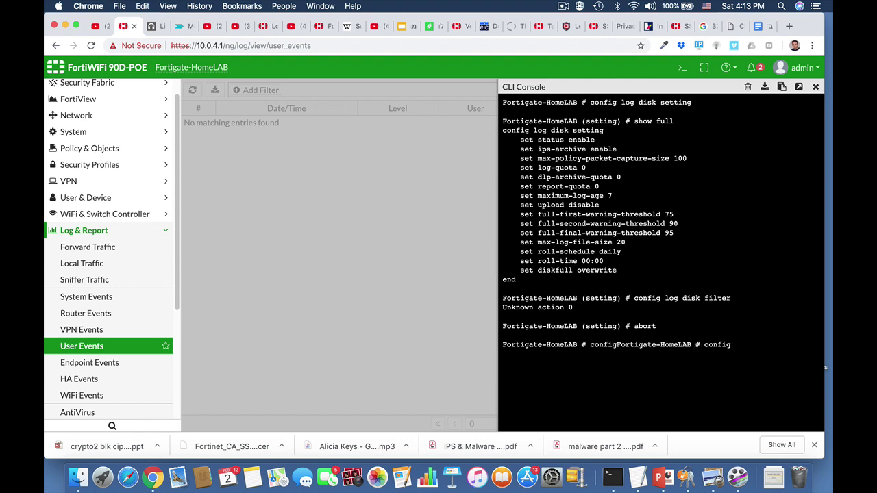
type("log disk filter")
In the log disk filter context, set severity to notification and 'end' to save.
key("Return")
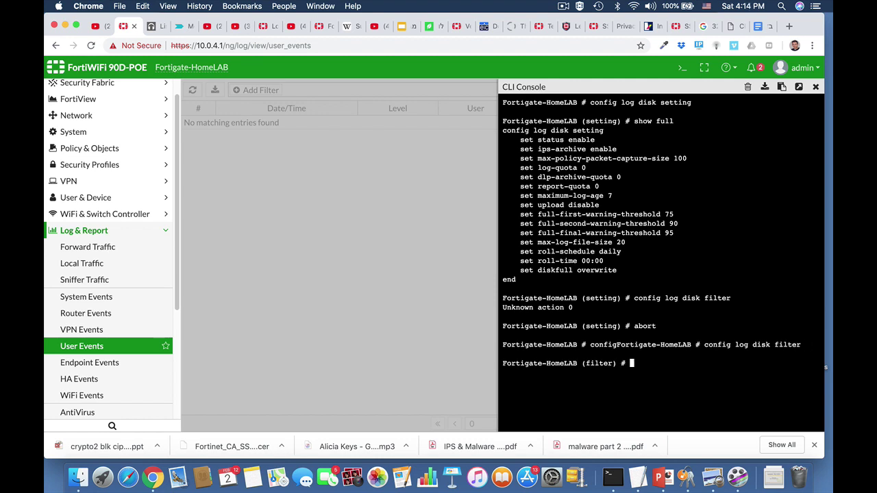
type("show full")
key("Return")
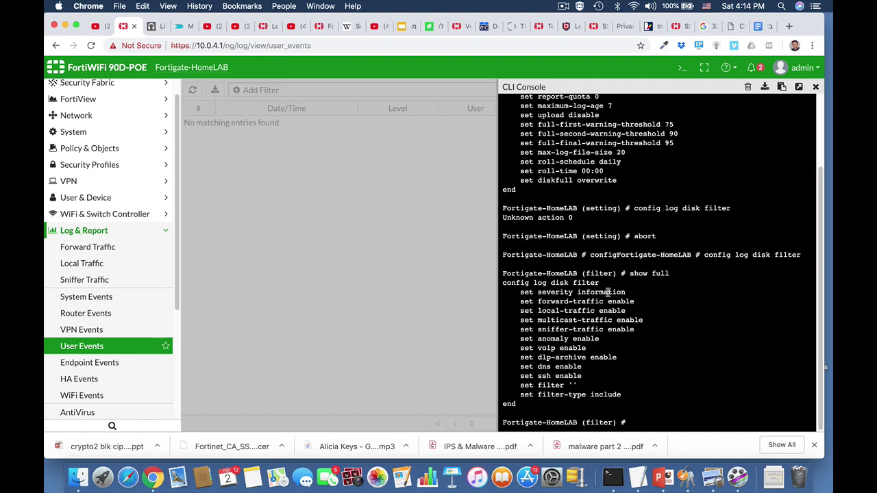
type("set severity")
key("Tab")
key("Tab")
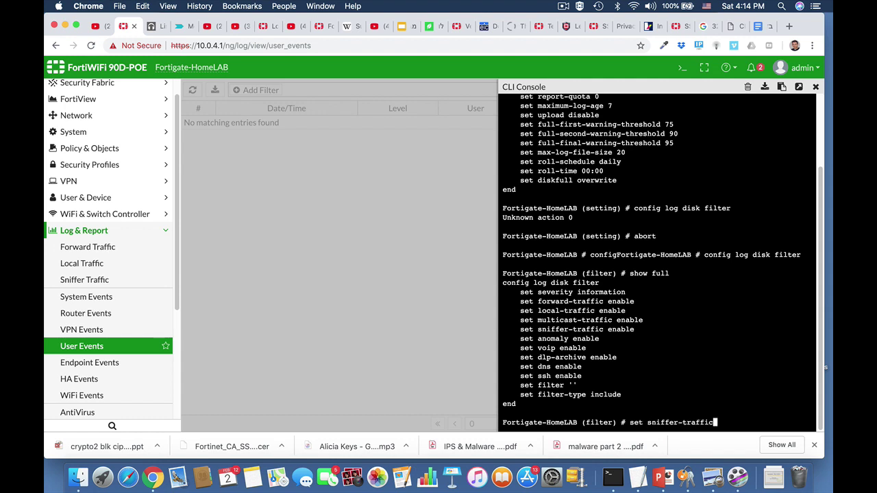
key("BackSpace")
key("BackSpace")
key("BackSpace")
type("severity")
key("Tab")
key("Tab")
key("Tab")
key("Tab")
key("Tab")
key("Tab")
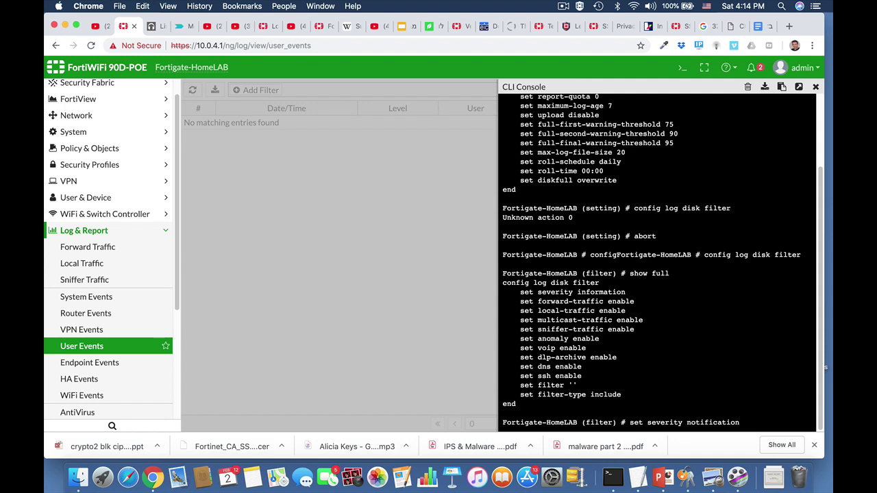
key("Return")
type("end")
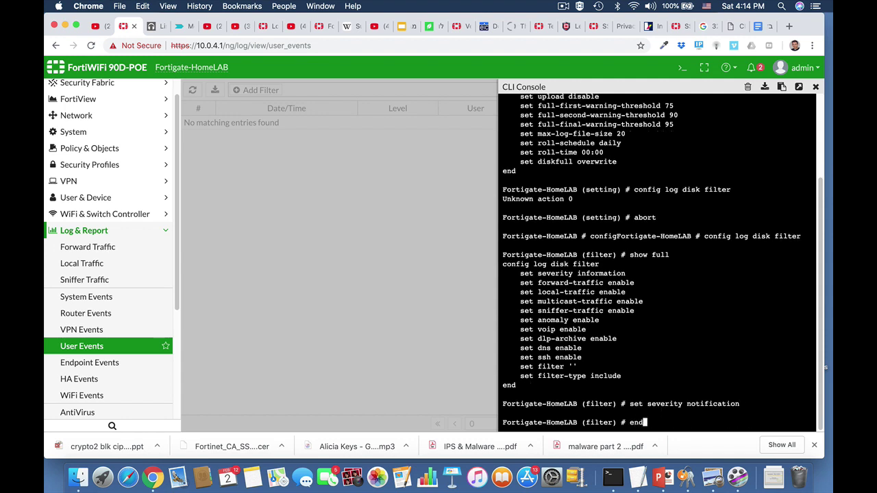
key("Return")
key("Return")
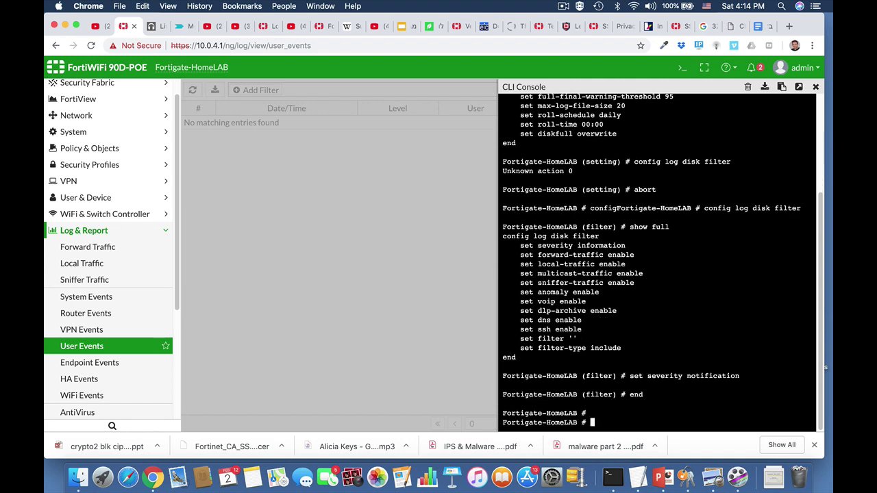
Re-enter the disk filter and run 'show full-configuration' to verify notification severity.
type("end")
key("Up")
key("Up")
key("Up")
key("Up")
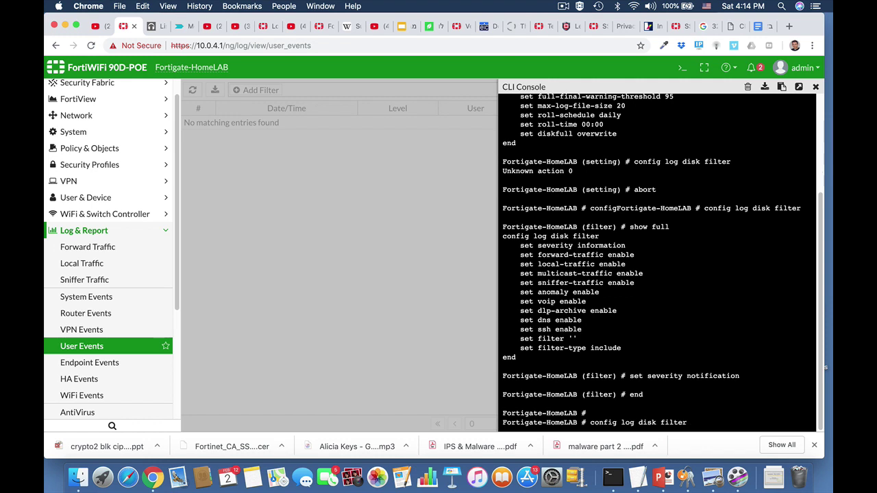
key("Return")
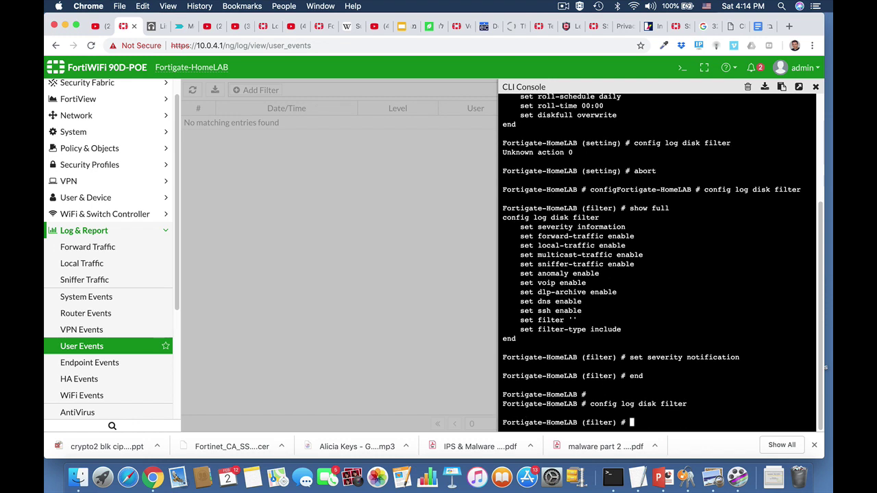
type("show fu")
key("Tab")
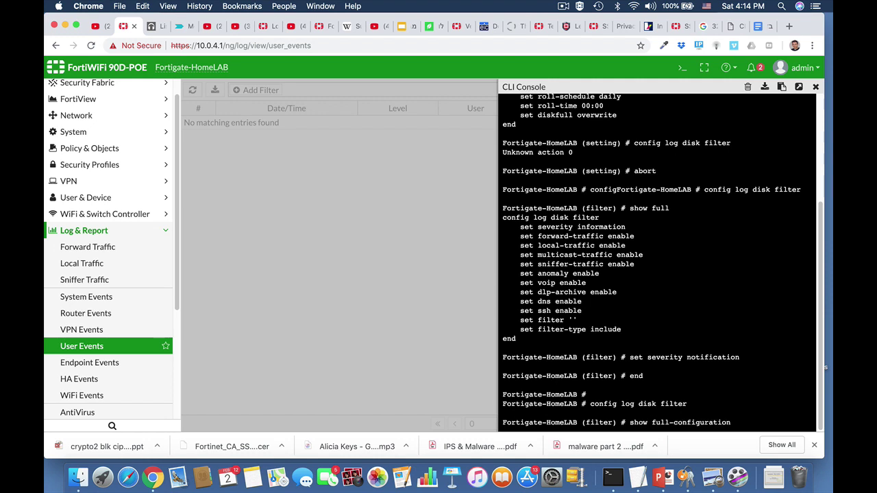
key("Return")
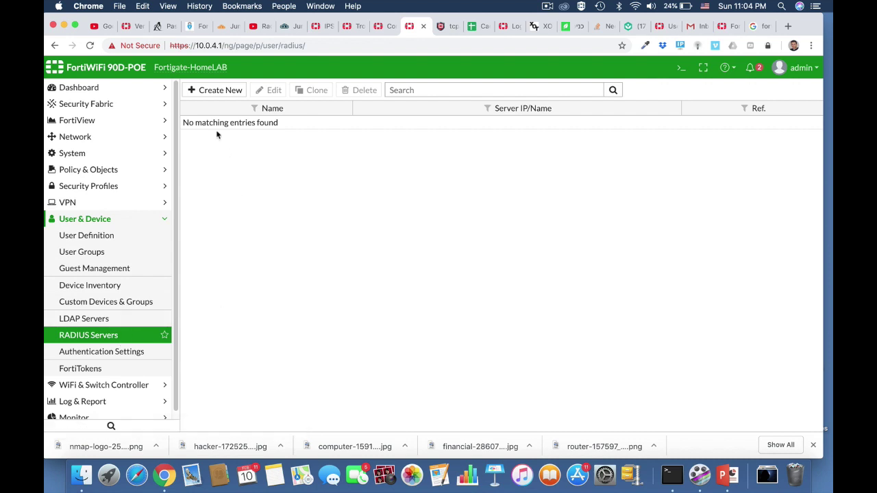
Check JumpCloud's users, groups and HomeServer RADIUS entry, then return to FortiGate's RADIUS Servers page.
left_click(290, 26)
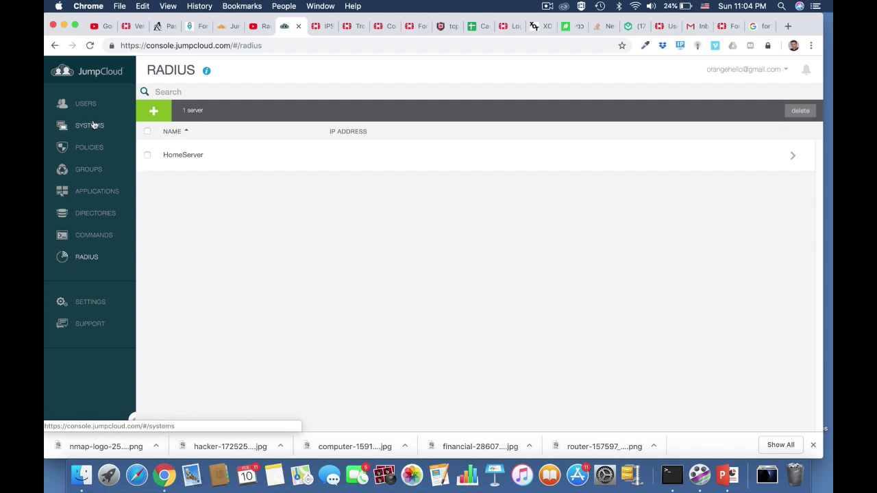
left_click(88, 105)
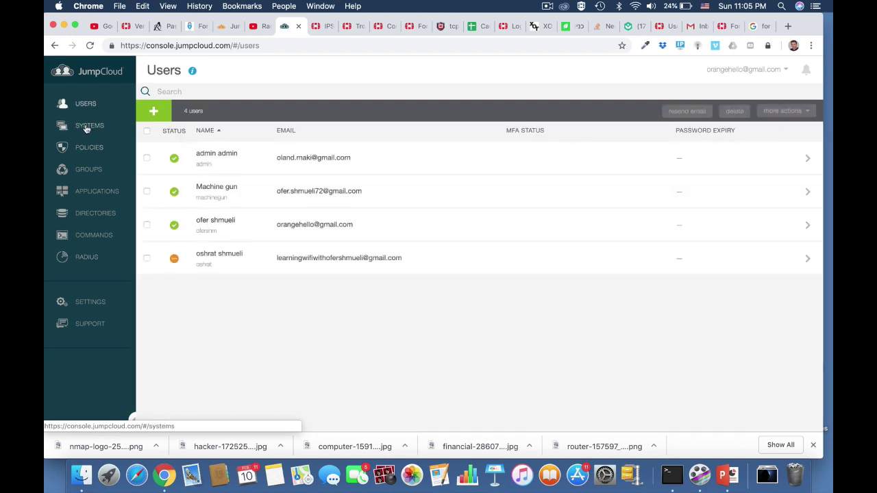
left_click(89, 170)
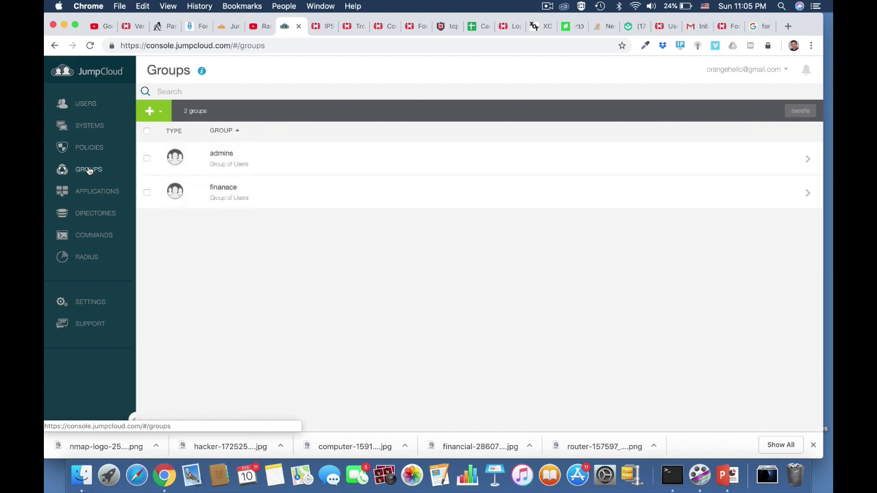
left_click(86, 257)
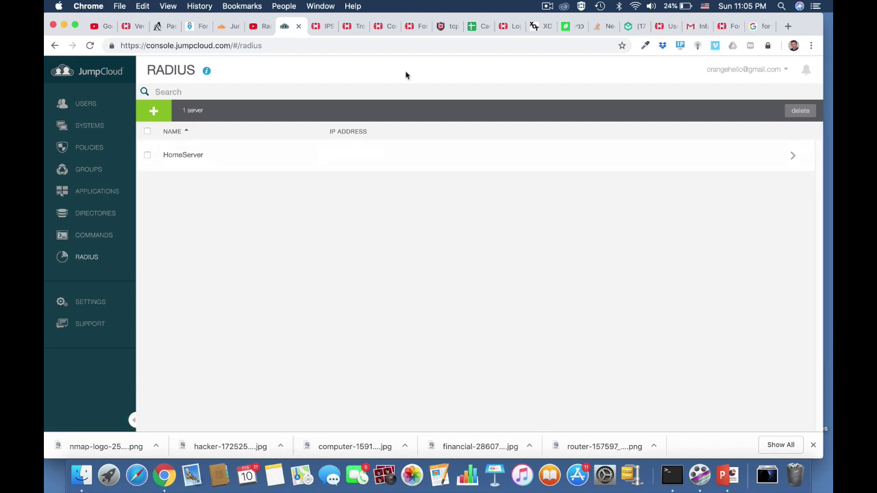
left_click(413, 26)
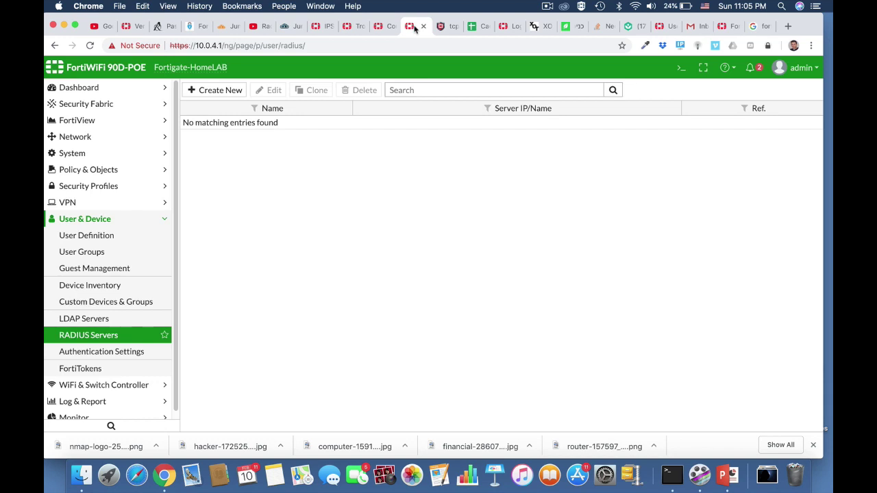
Add RADIUS server HomeServer at 18.194.159.20 with its shared secret, test connectivity, and save.
left_click(228, 94)
left_click(334, 112)
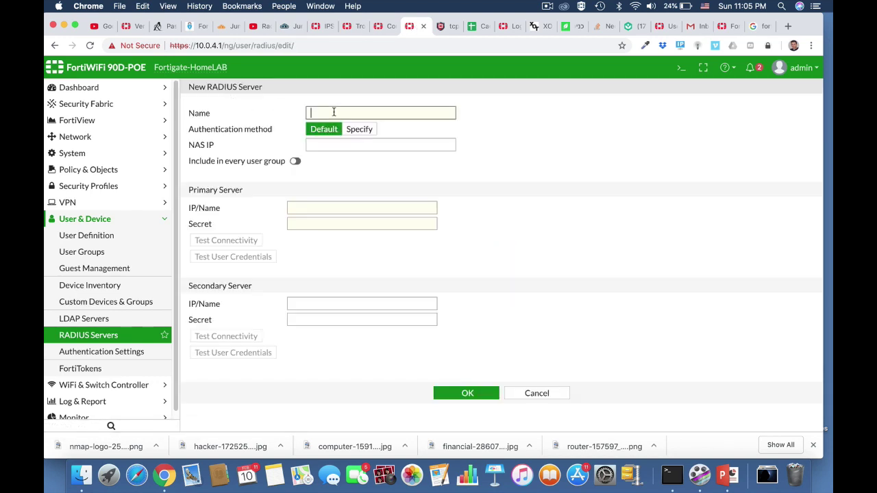
type("HomeServer")
left_click(306, 208)
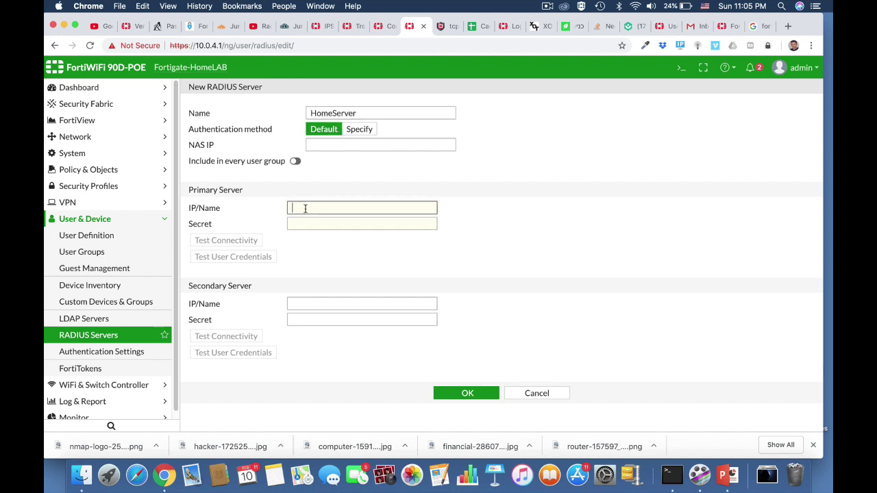
type("19")
type("194.15")
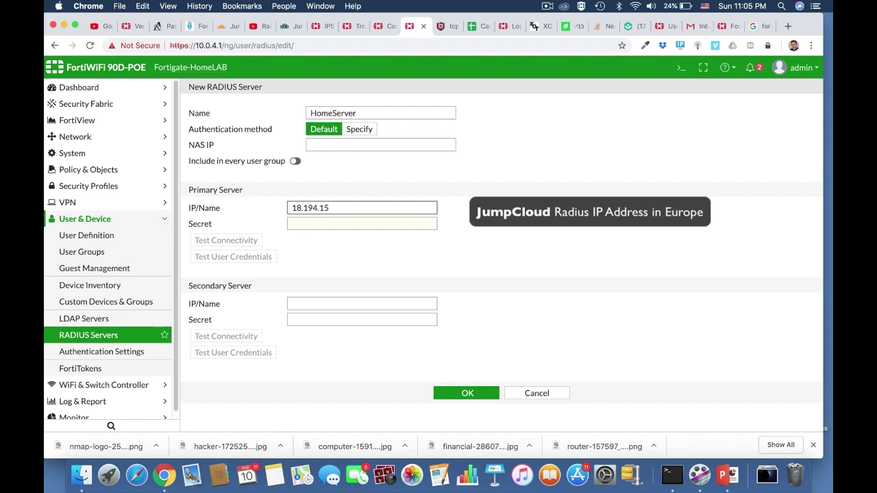
type("9.20")
left_click(324, 224)
type("•••")
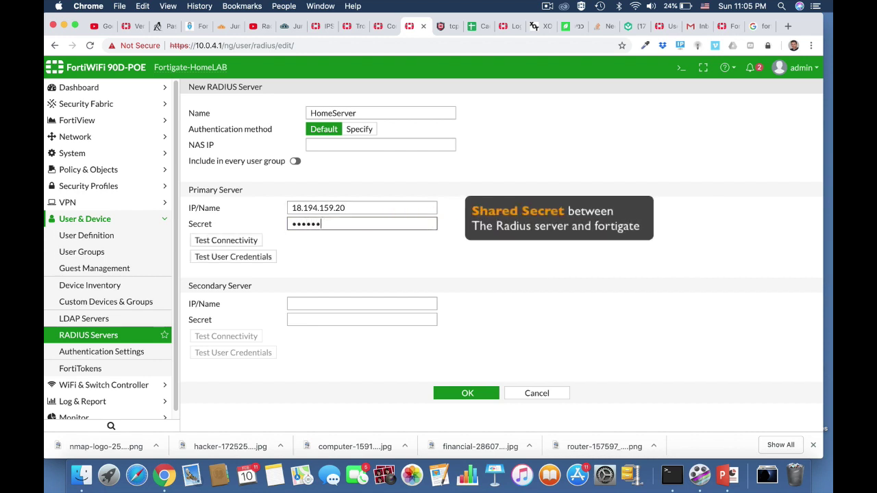
left_click(263, 241)
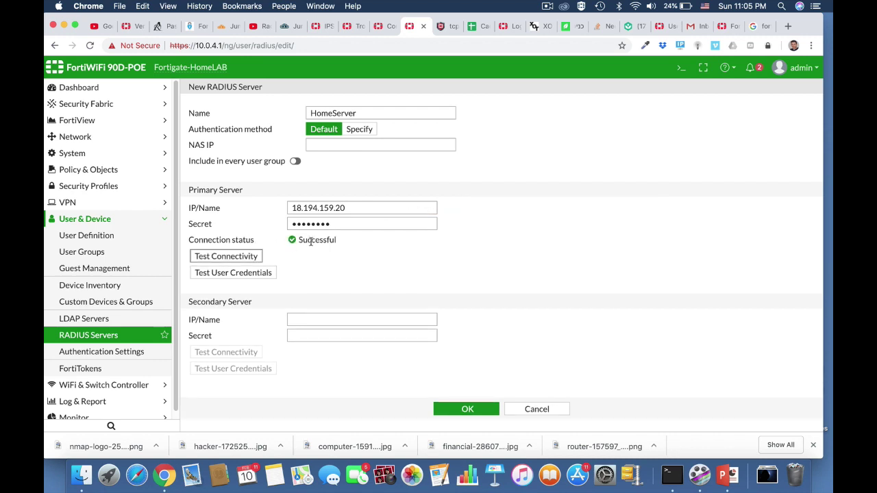
left_click(462, 410)
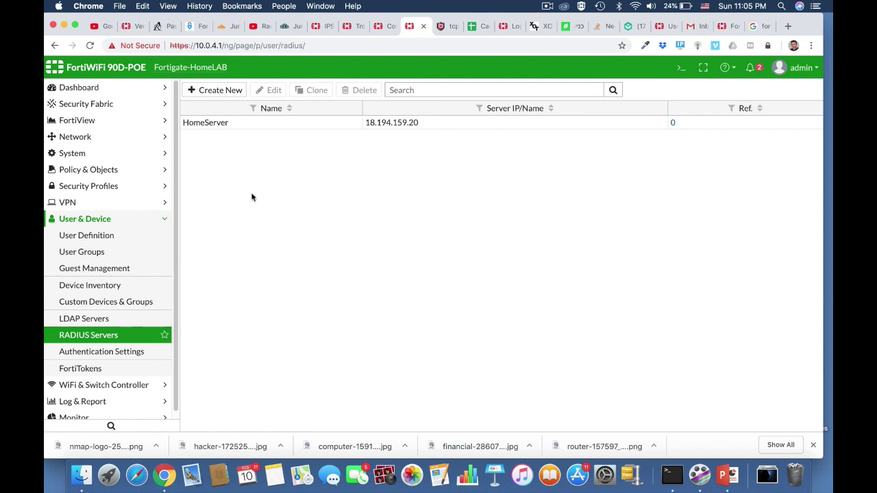
left_click(111, 252)
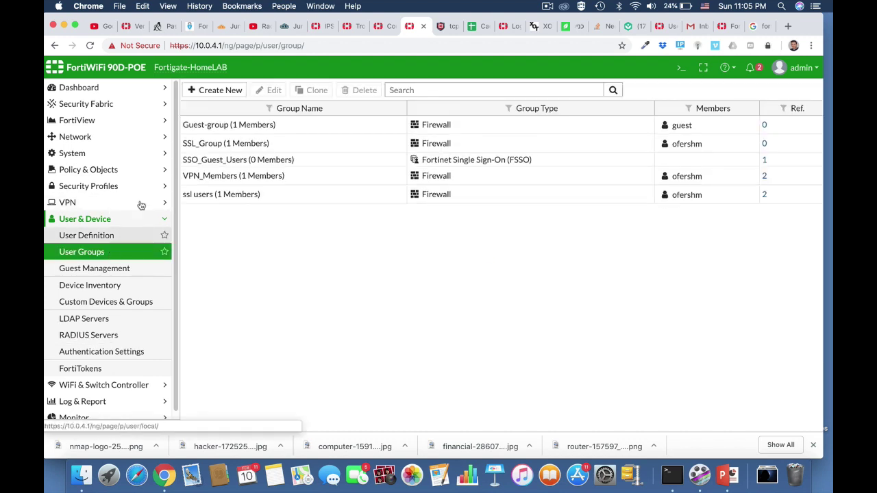
Create Firewall user group 'radius' with a remote match on HomeServer's admins group.
left_click(221, 94)
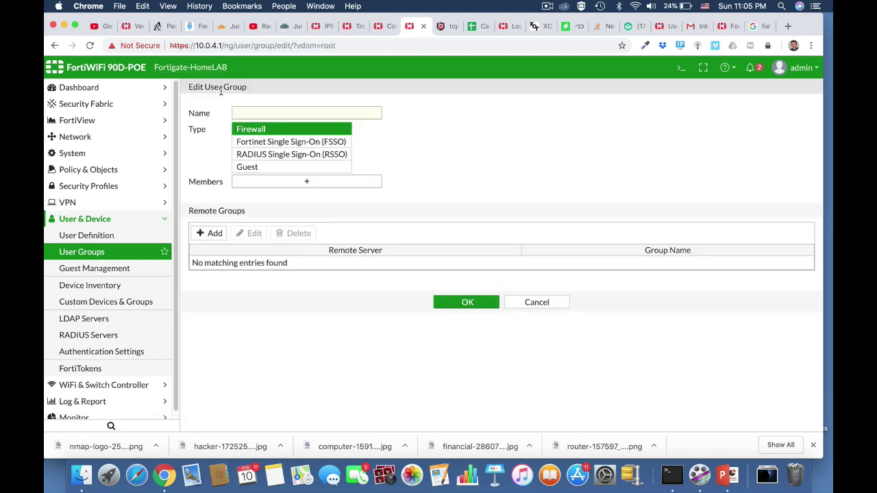
left_click(248, 114)
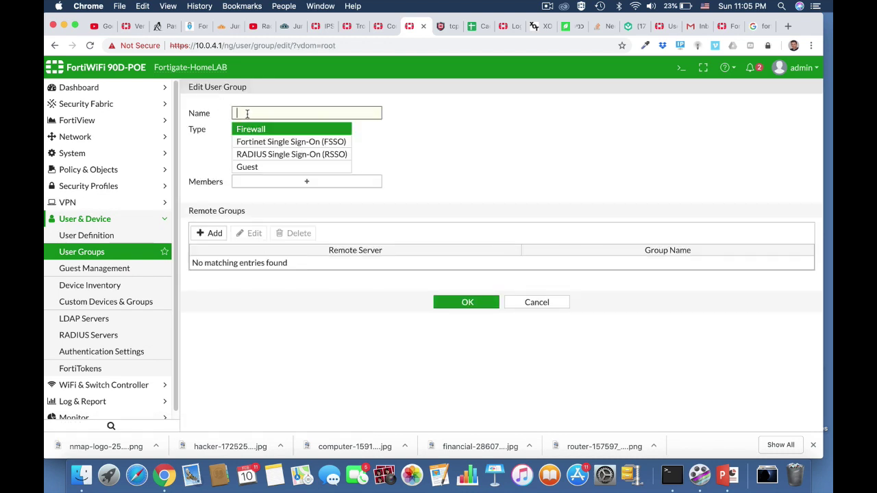
type("radius")
left_click(317, 133)
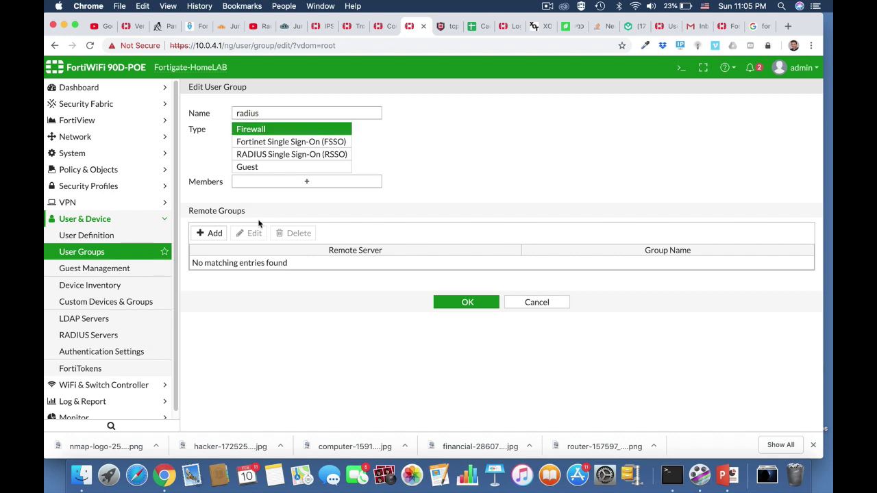
left_click(214, 233)
left_click(412, 107)
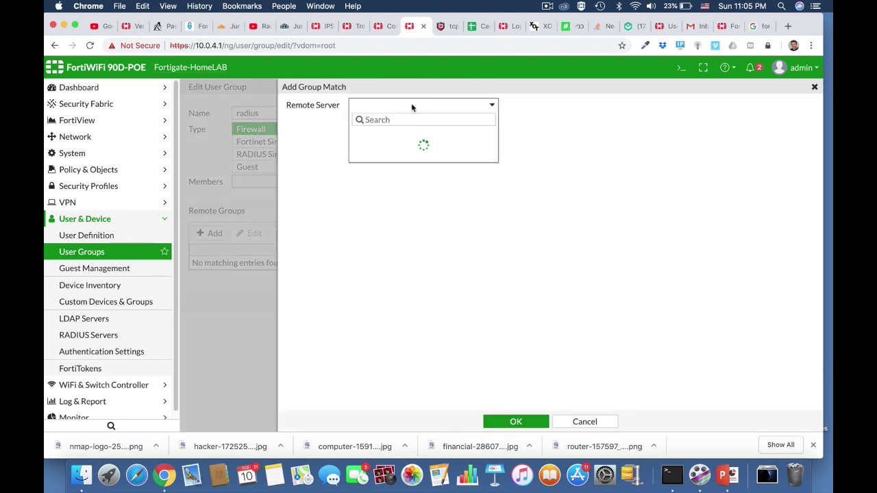
left_click(386, 150)
left_click(376, 122)
type("admins")
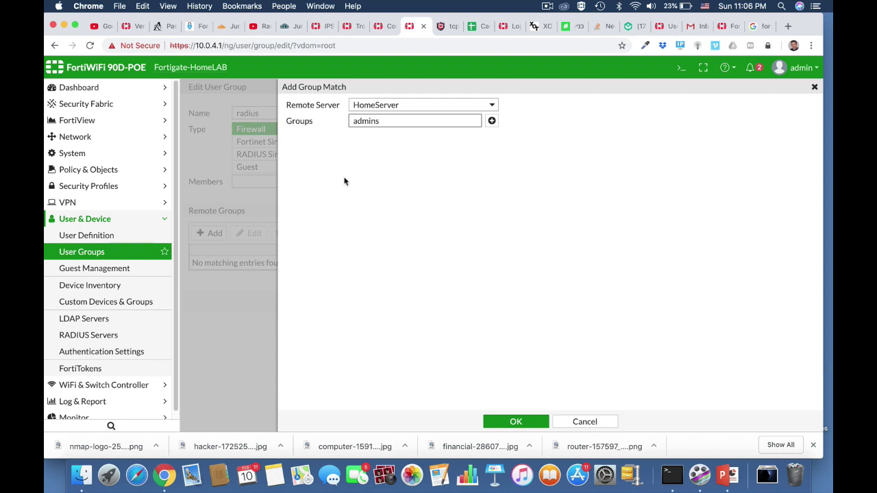
left_click(520, 422)
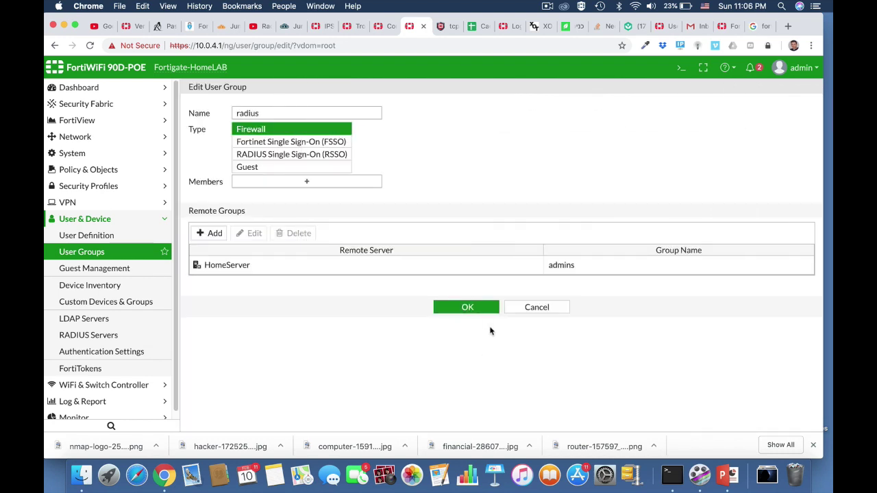
left_click(472, 308)
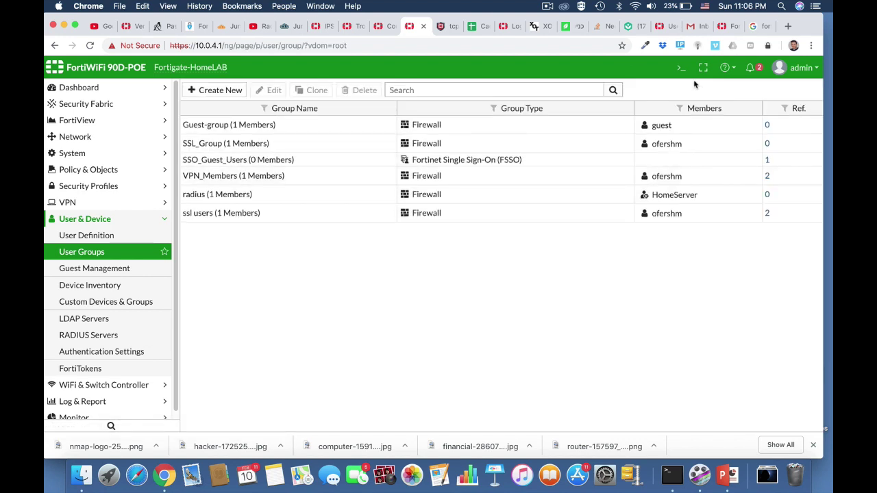
Run 'diagnose test authserver radius HomeServer pap' with a user's credentials in the console.
left_click(681, 67)
type("diag")
key("Tab")
type("test authserver")
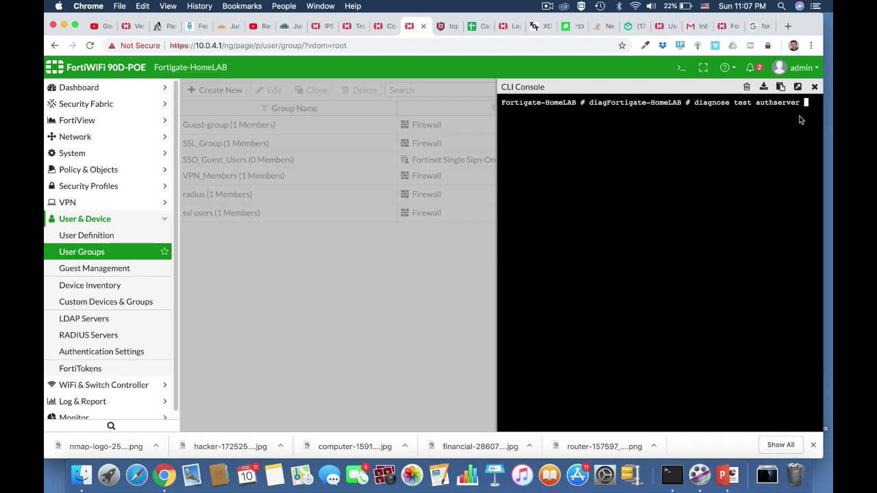
left_click(797, 87)
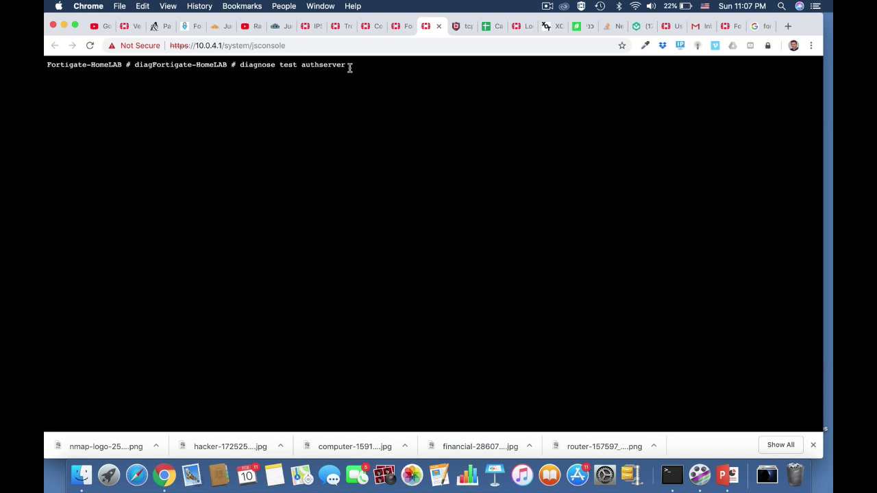
type("radius HomeServer")
key("BackSpace")
key("BackSpace")
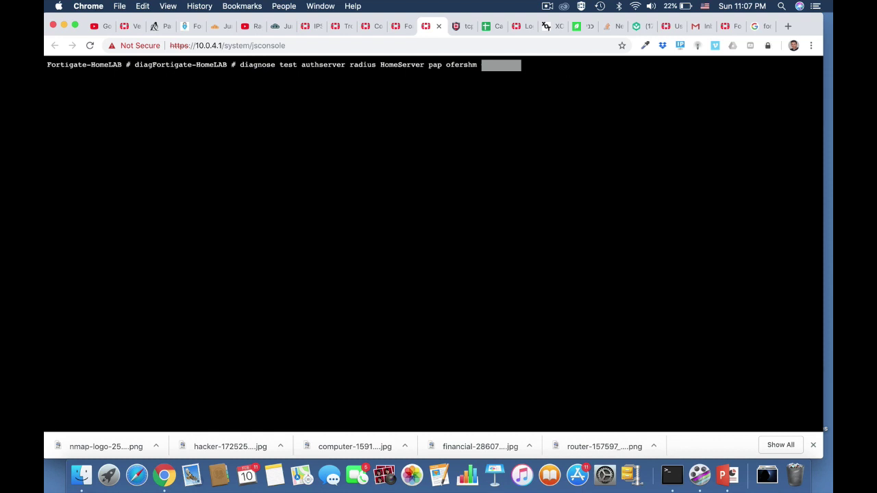
key("Return")
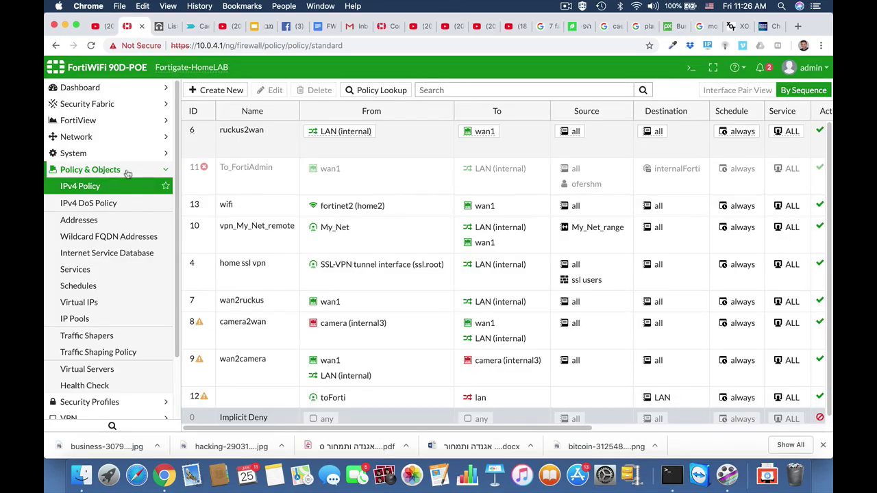
Create a firewall address 'finance department' for subnet 10.0.9.0/24.
left_click(86, 220)
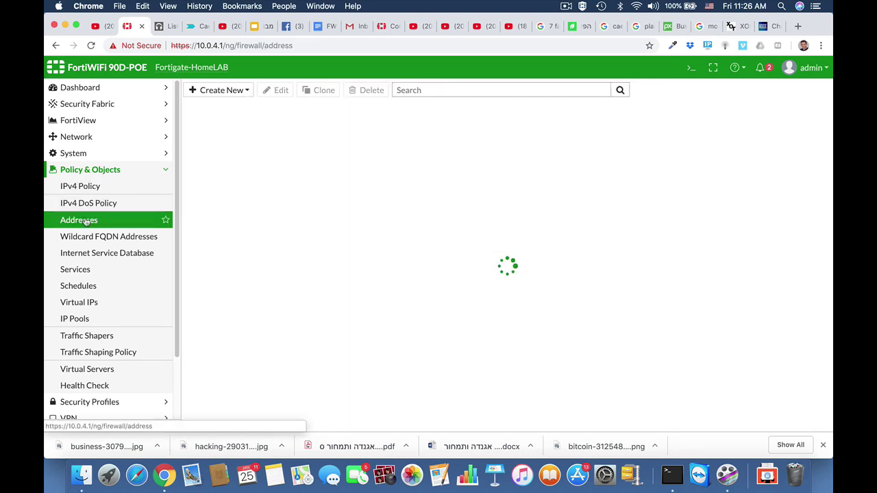
left_click(232, 90)
left_click(226, 104)
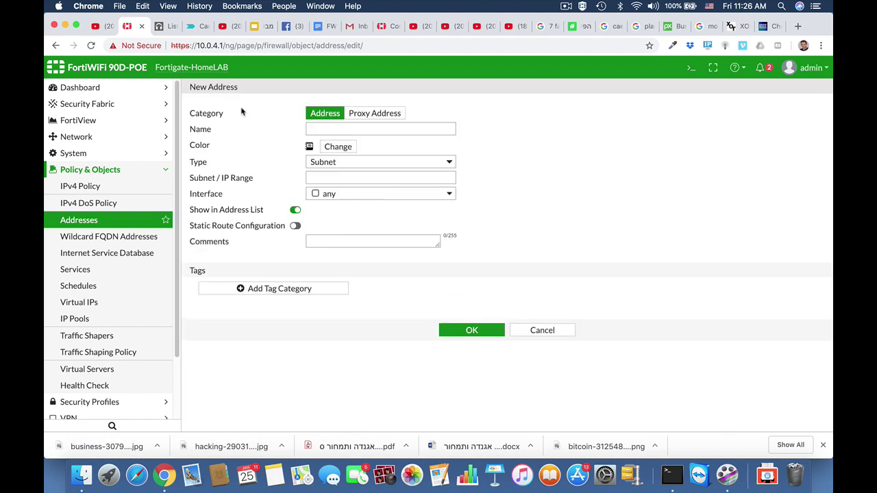
left_click(321, 129)
type("finance")
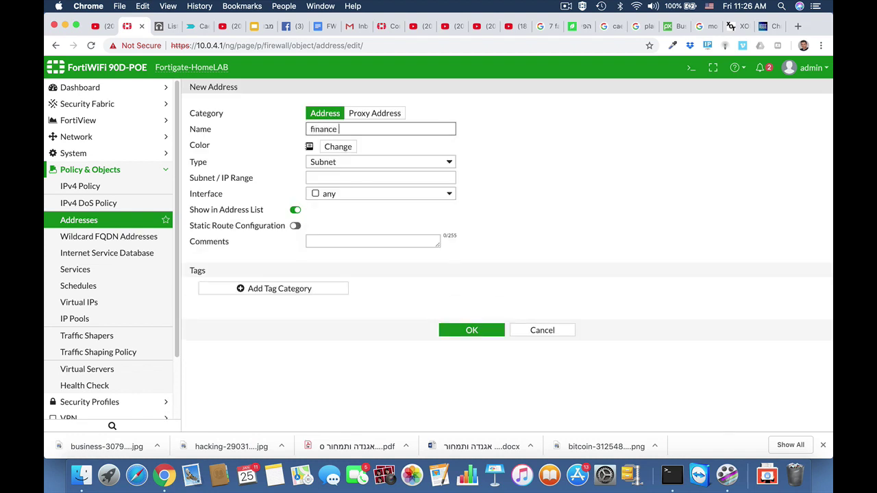
type(" department")
left_click(348, 180)
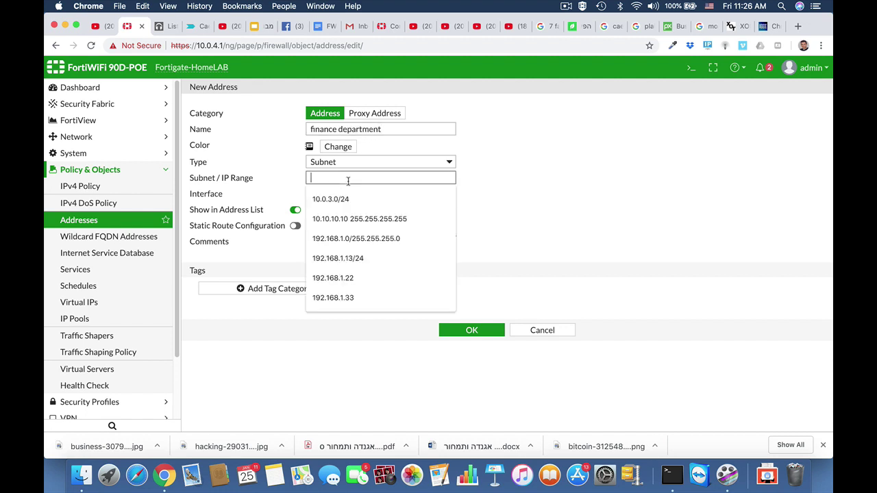
type("10.0.")
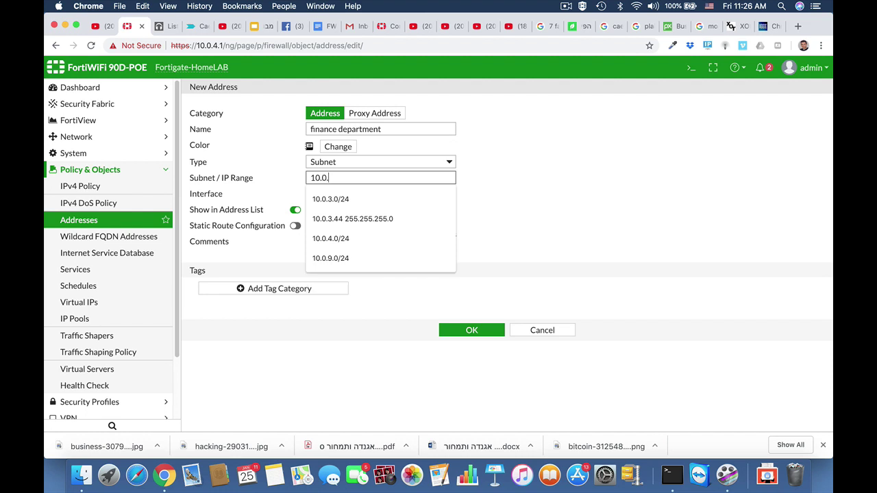
type("9.")
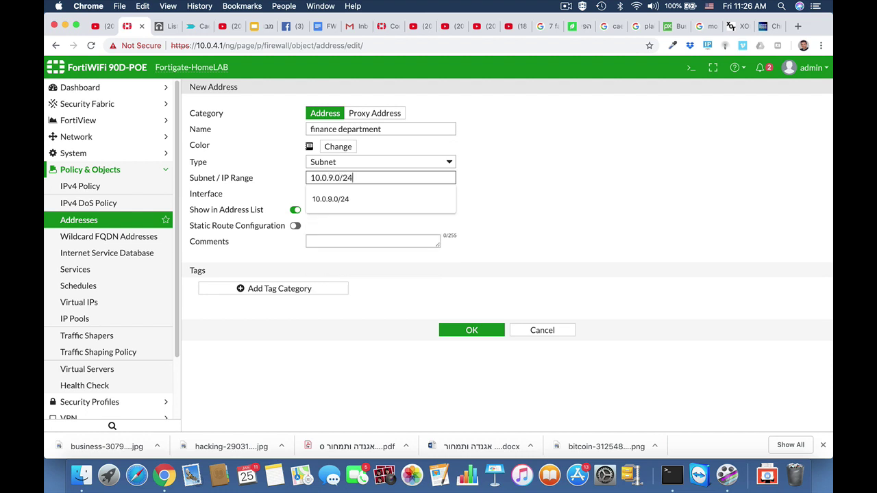
type("0/24")
left_click(546, 226)
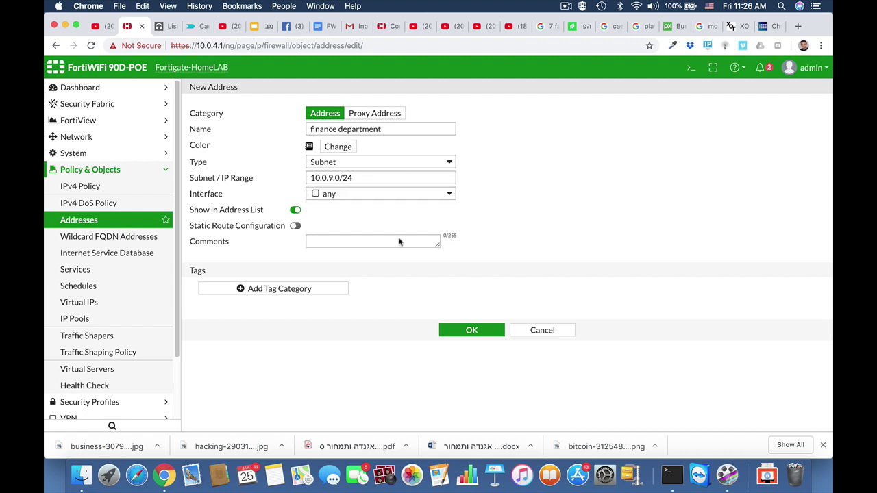
left_click(480, 334)
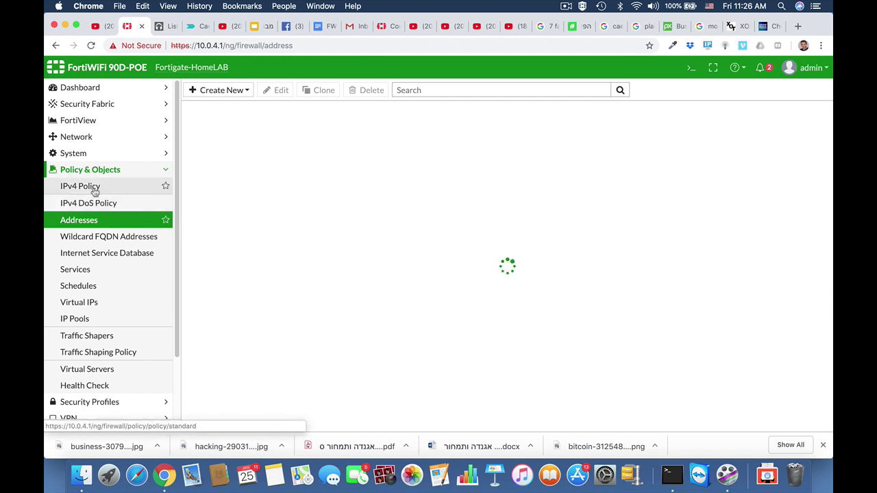
Start IPv4 policy 'finance' from any to wan1, source finance department, destination all.
left_click(94, 190)
left_click(221, 93)
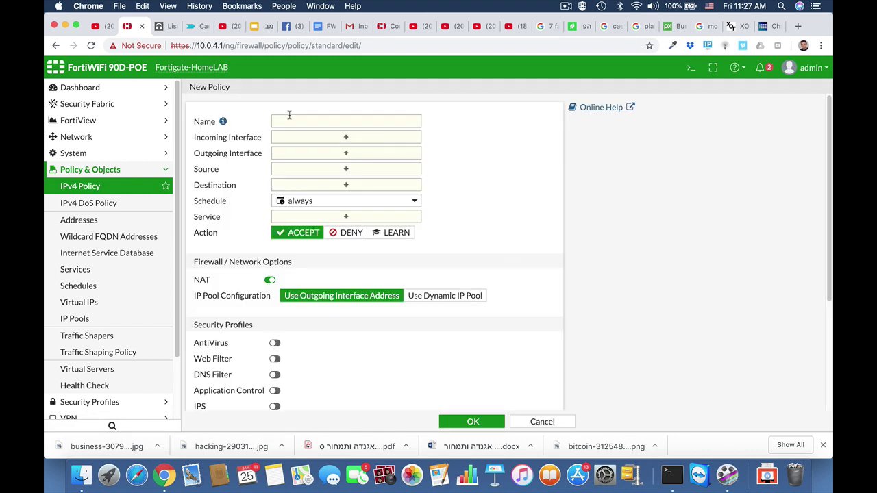
left_click(285, 122)
type("finana")
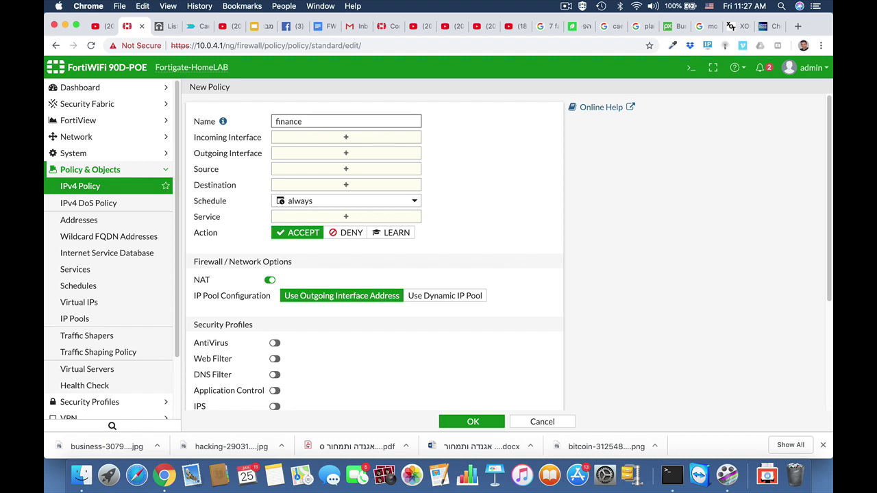
type("e")
left_click(301, 137)
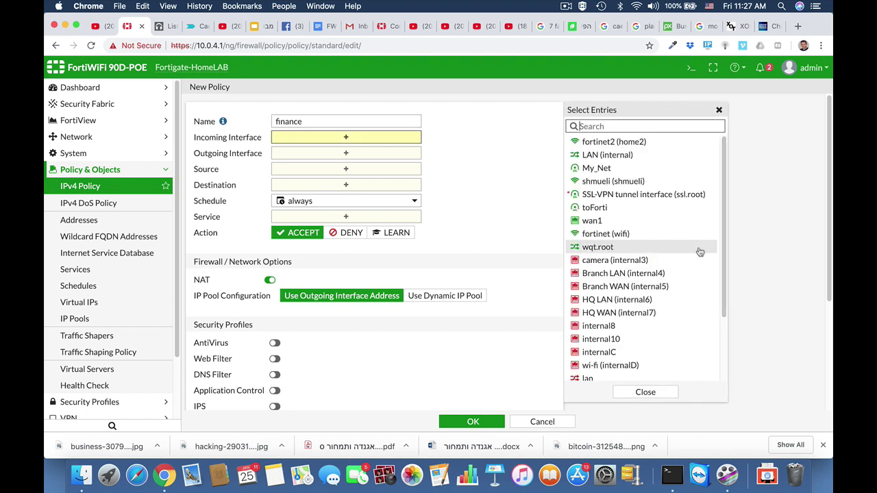
scroll(600, 278, "down", 3)
left_click(588, 374)
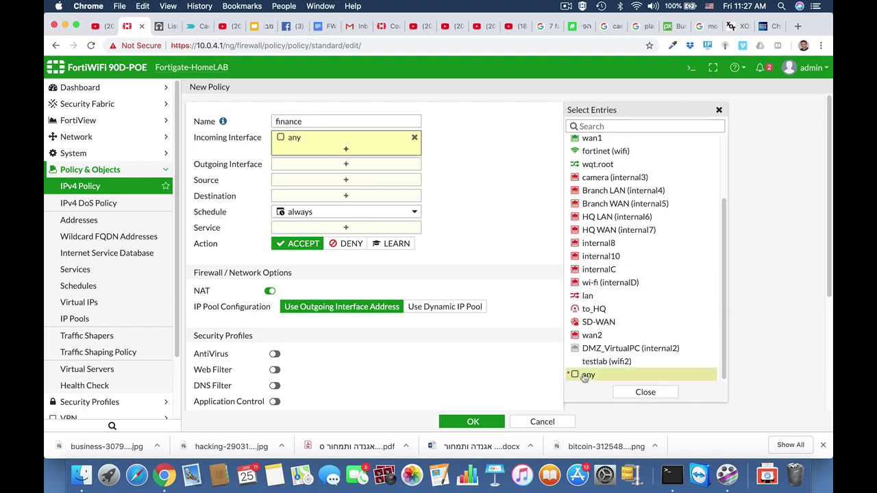
left_click(360, 164)
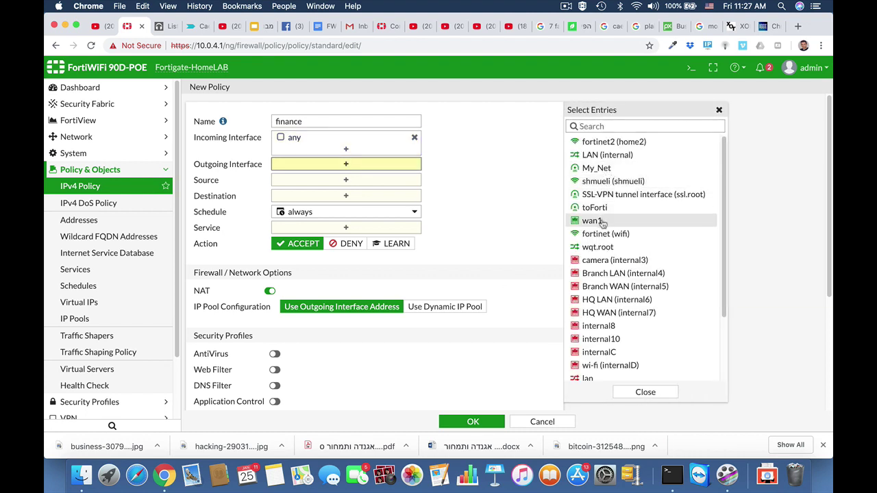
left_click(597, 220)
left_click(378, 191)
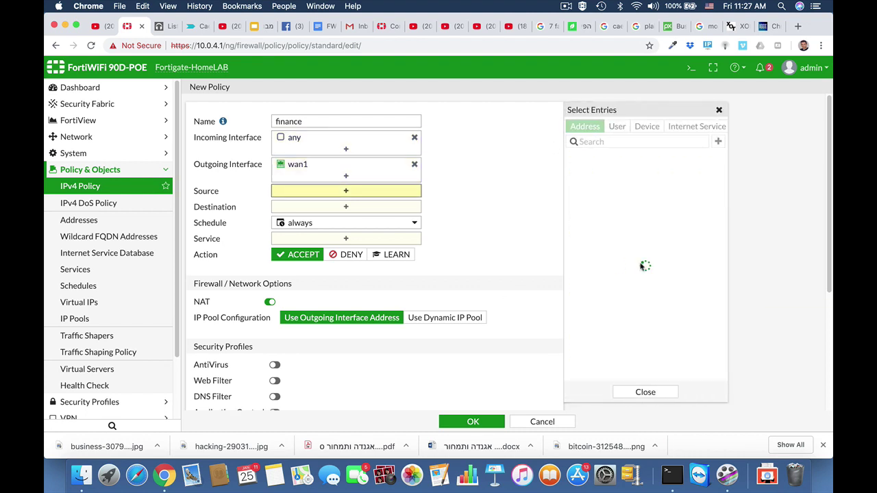
scroll(609, 328, "down", 5)
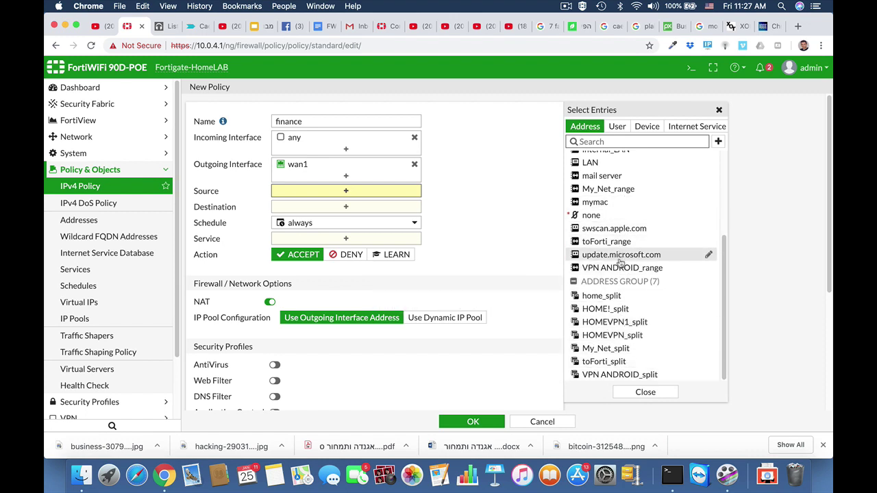
scroll(616, 333, "up", 1)
scroll(616, 333, "up", 2)
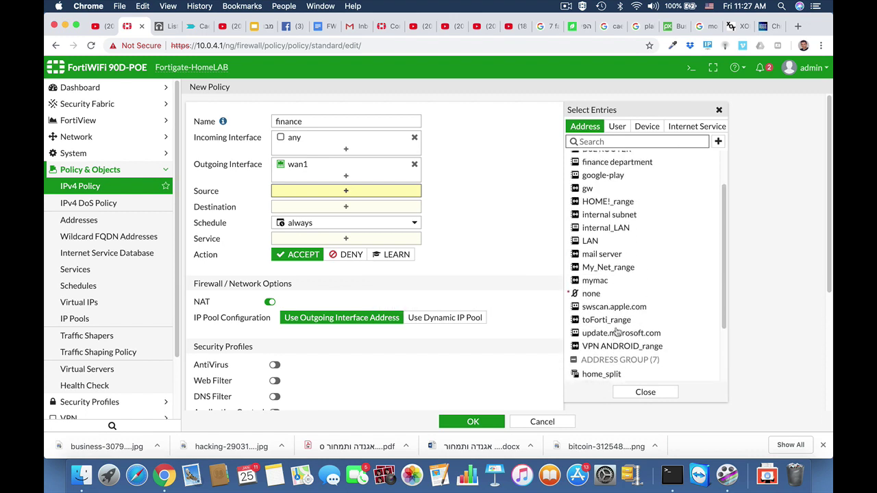
scroll(616, 333, "up", 3)
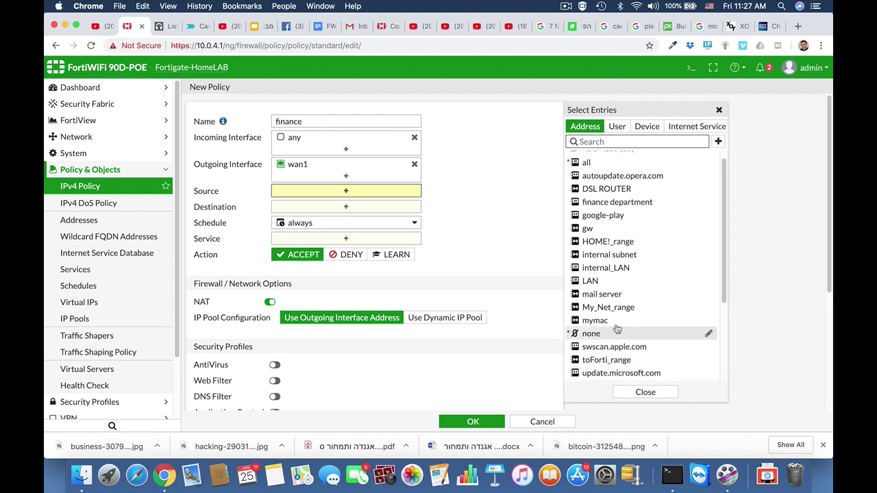
left_click(604, 203)
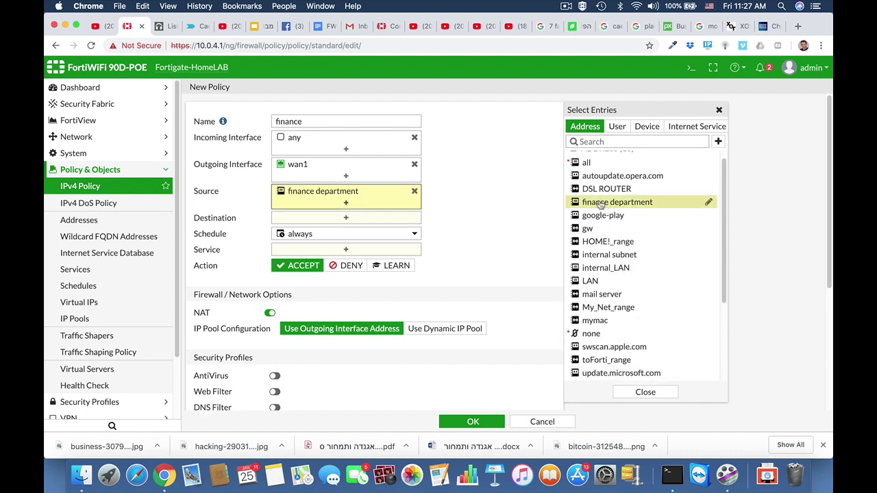
left_click(311, 220)
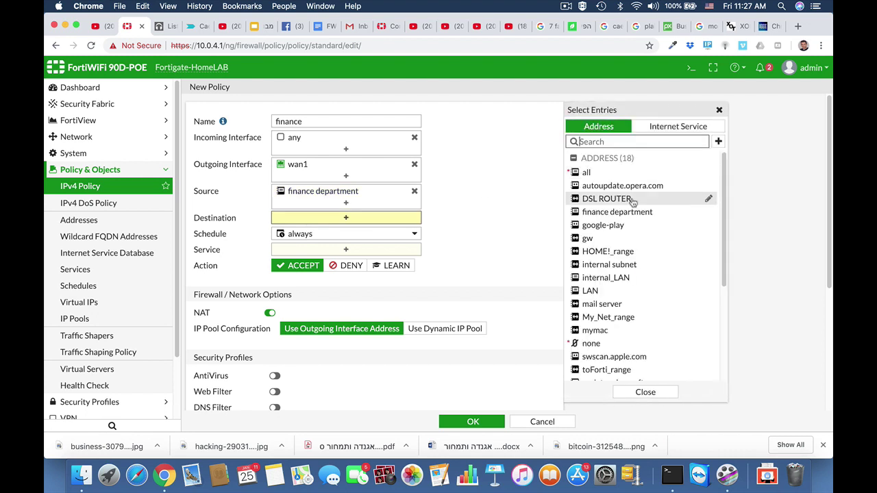
left_click(596, 173)
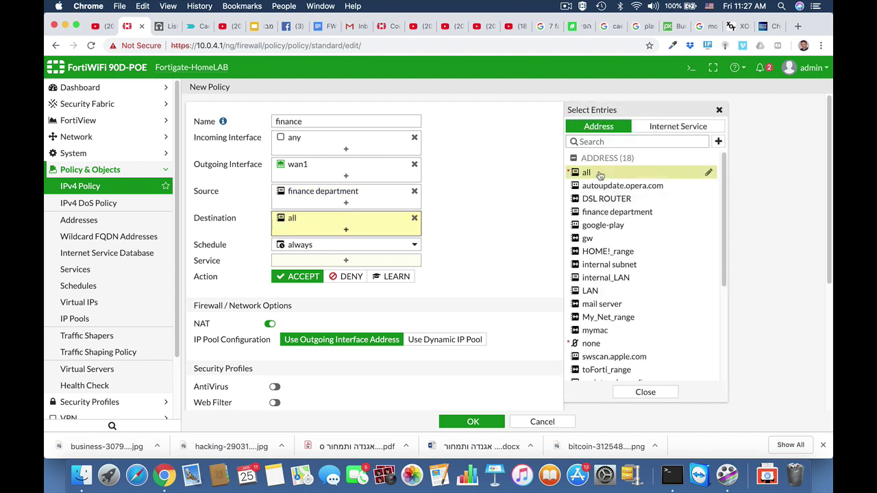
Allow HTTP, HTTPS and DNS services and save the finance policy.
left_click(345, 260)
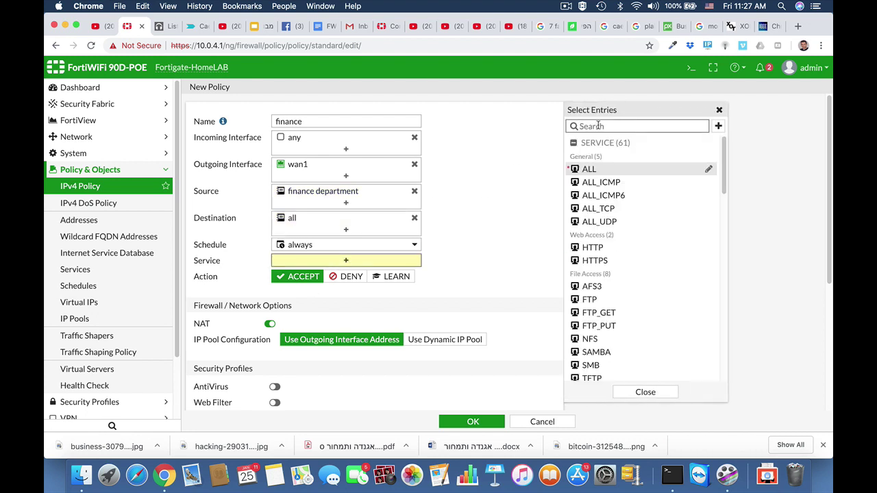
type("http")
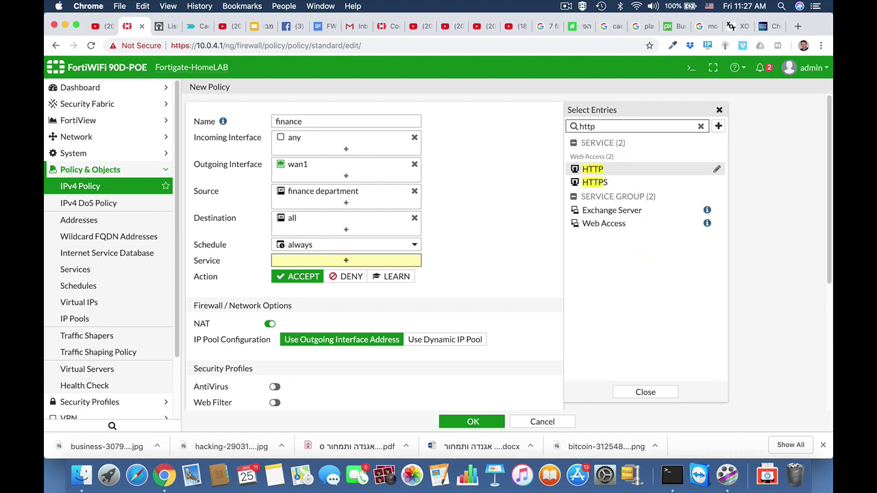
left_click(592, 169)
left_click(597, 183)
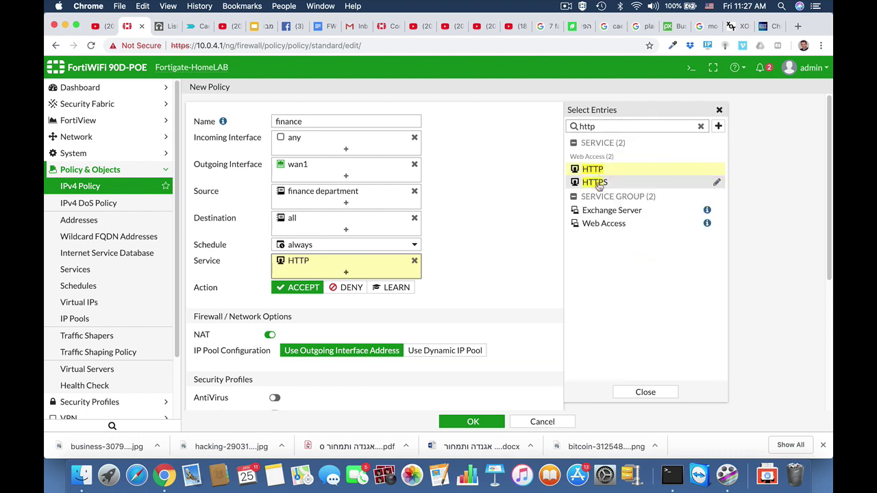
left_click_drag(601, 127, 544, 131)
type("dns")
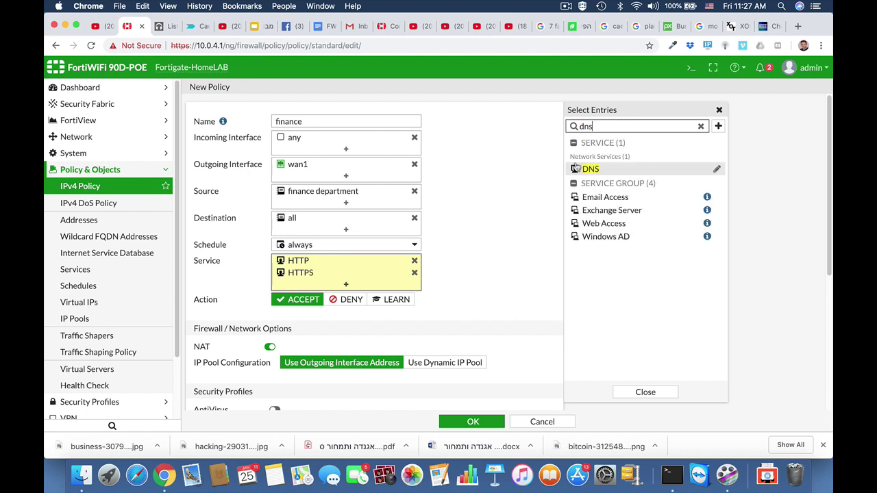
left_click(579, 169)
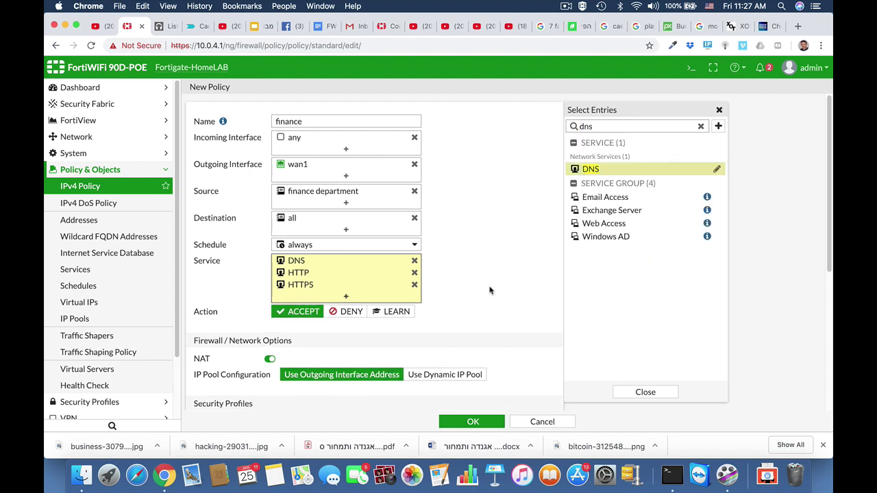
scroll(490, 290, "down", 5)
scroll(489, 291, "down", 2)
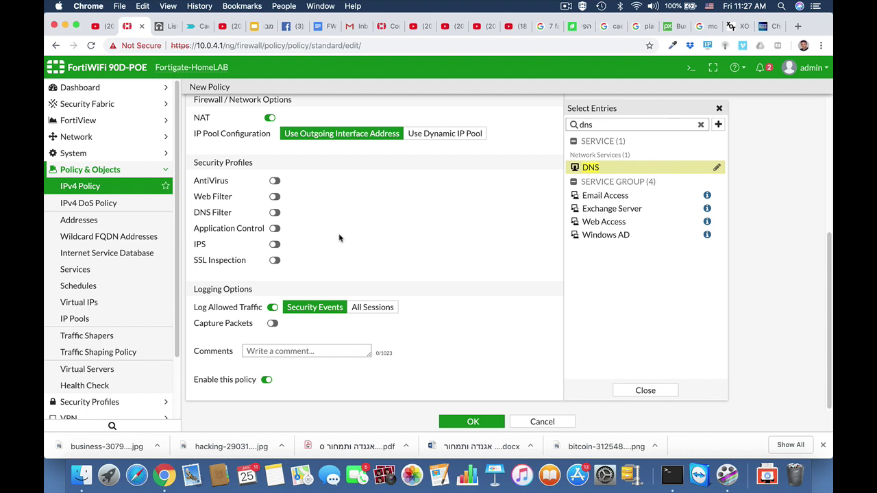
left_click(460, 426)
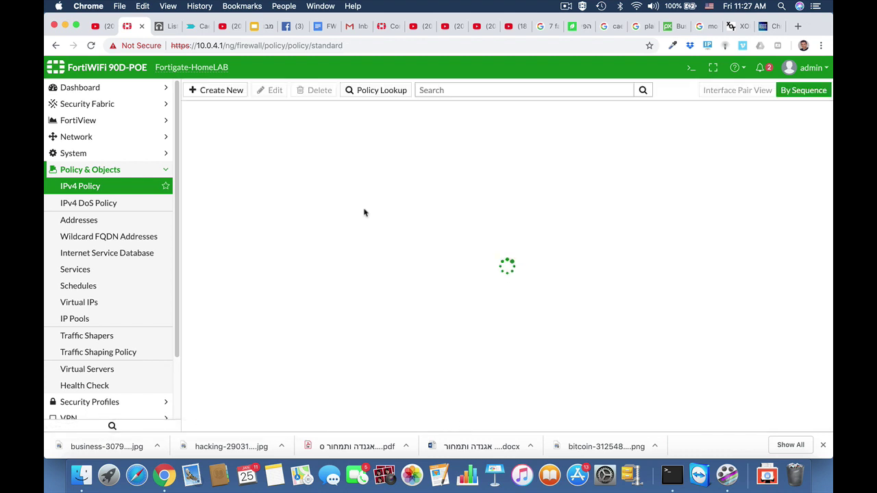
mouse_move(365, 213)
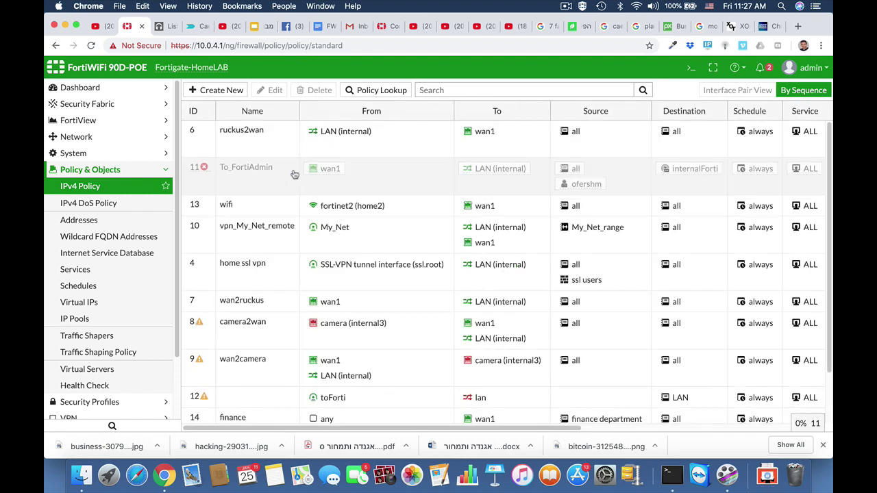
scroll(278, 324, "down", 3)
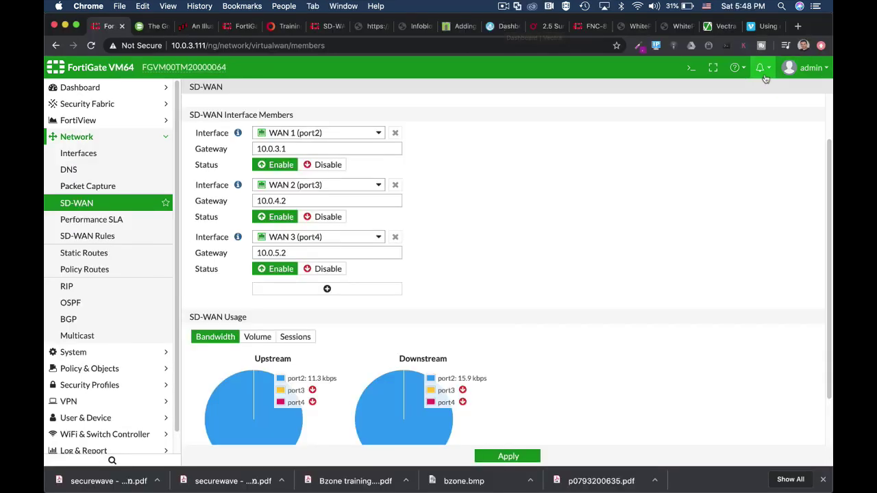
Show the Performance SLA table with the health check (8.8.8.8) and SIP (1.1.1.1) probes.
left_click(690, 69)
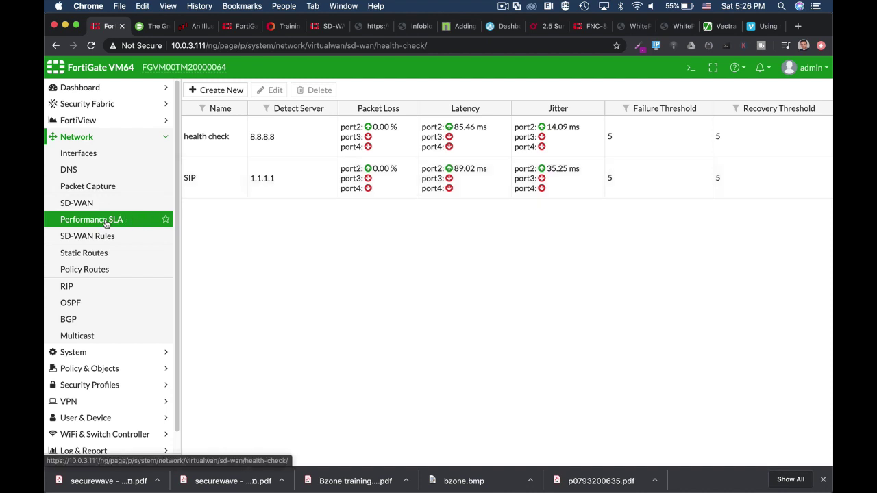
Open the SIP performance SLA (ping 1.1.1.1, 10% packet loss) for editing, with the CLI console beside it.
left_click(218, 183)
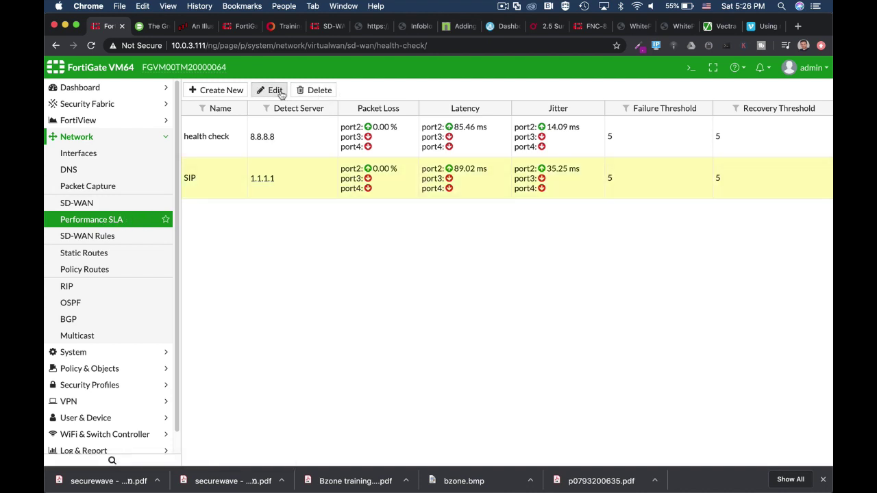
left_click(275, 90)
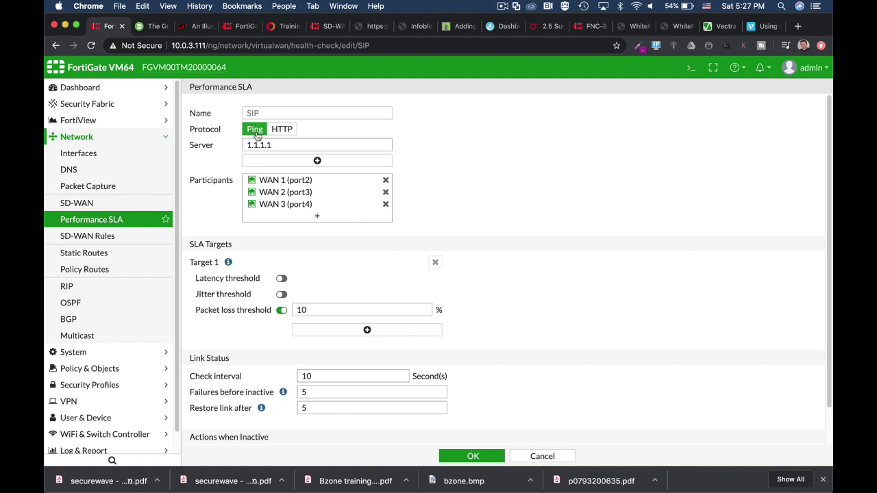
left_click(689, 69)
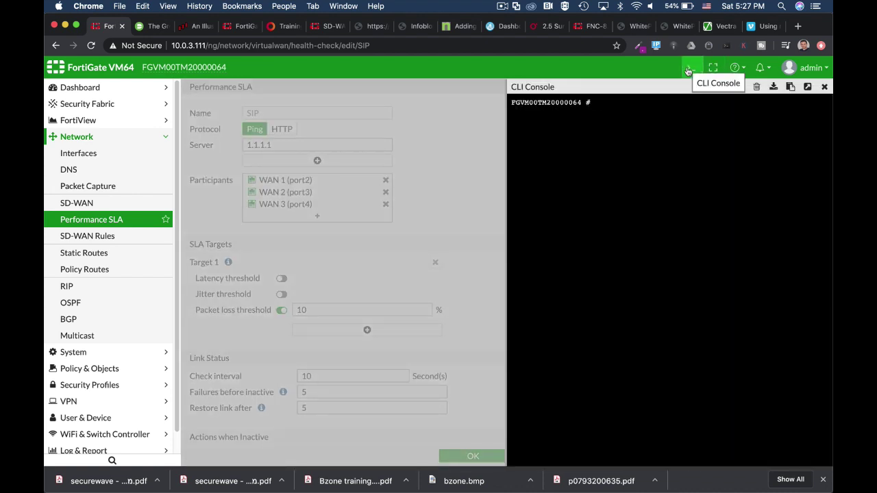
Enter the SD-WAN health-check configuration with 'config system virtual-wan-link' and 'config health-check'.
type("config sy")
key("Tab")
type("vi")
key("Tab")
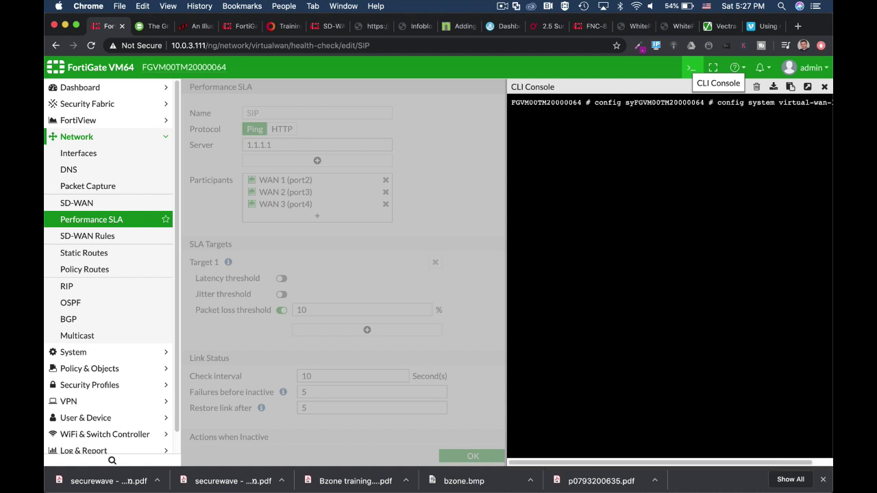
key("Return")
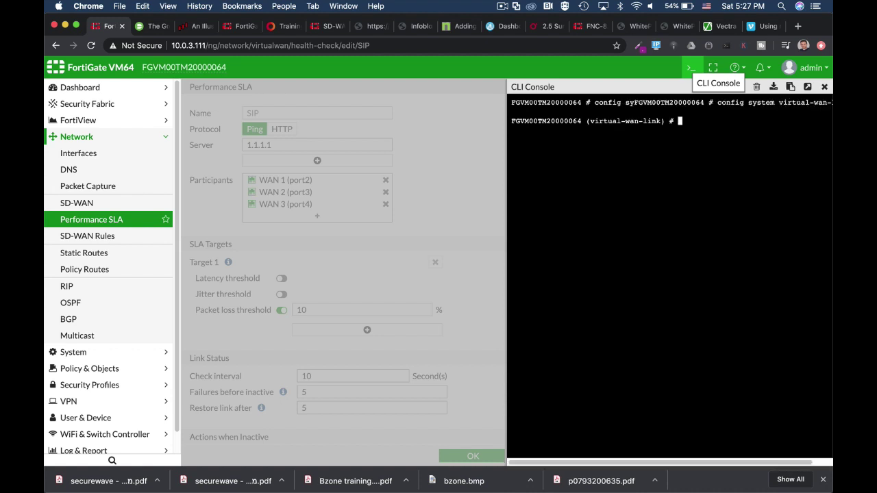
type("config g")
key("BackSpace")
type("he")
key("Tab")
key("Return")
Edit the SIP health-check and display its full configuration.
type("edit ")
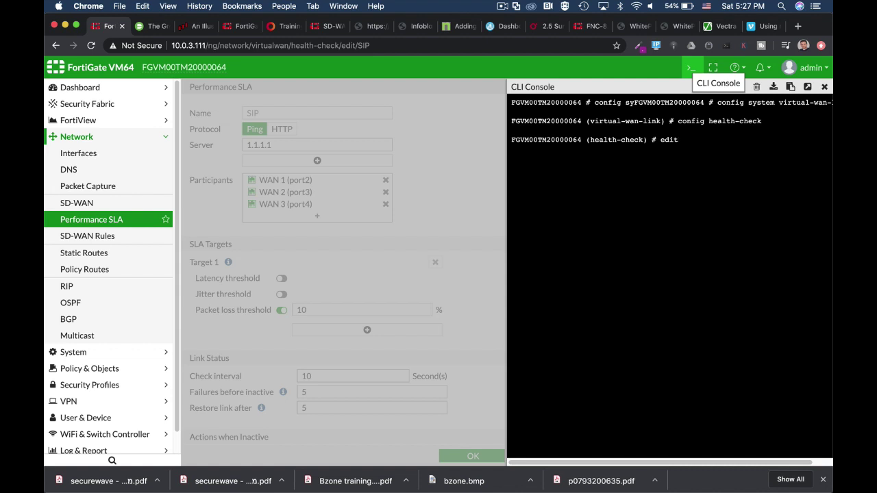
type("SIP")
key("Return")
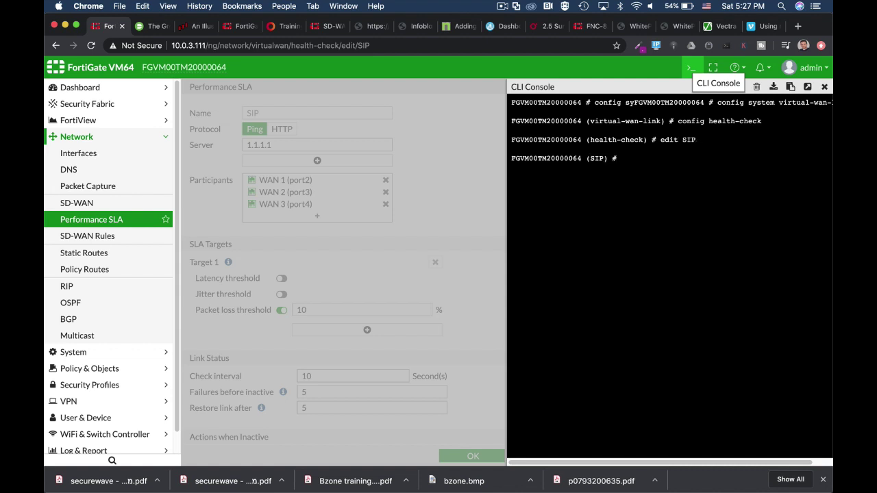
type("show full-configuration")
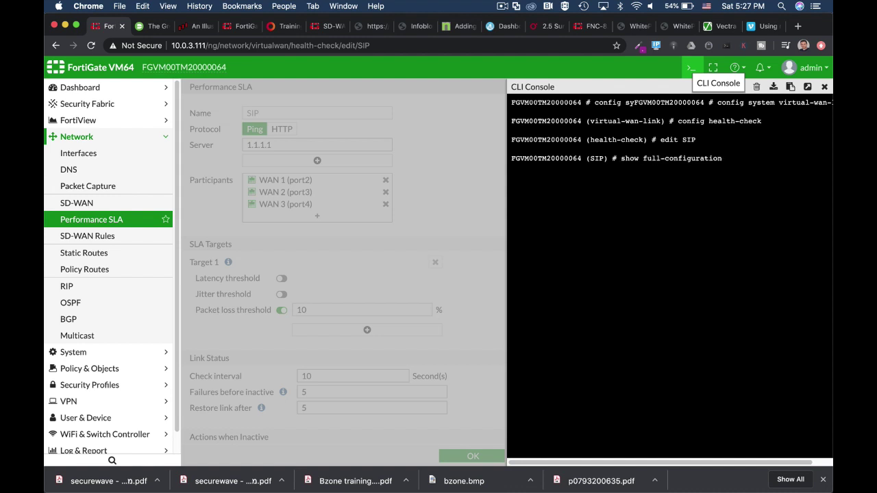
key("Return")
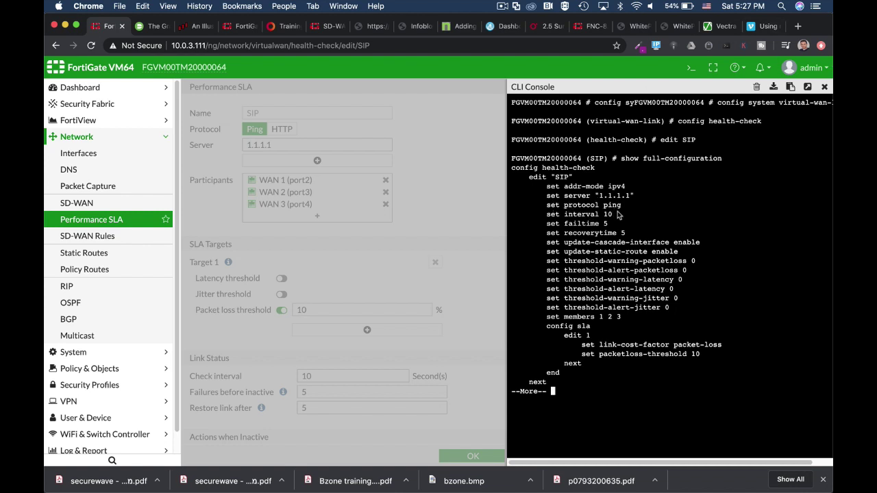
key("space")
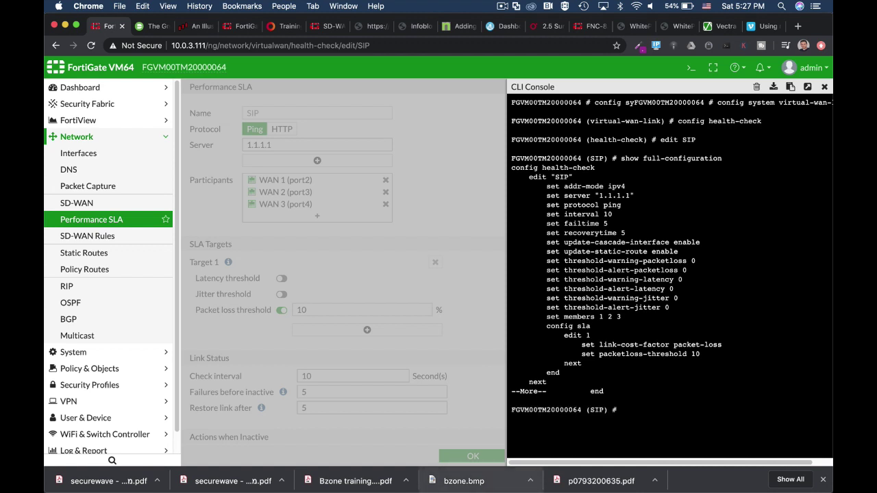
key("Return")
key("Return")
Abandon the 'set protocol tcp-echo' change and exit the SD-WAN configuration without saving.
type("set p")
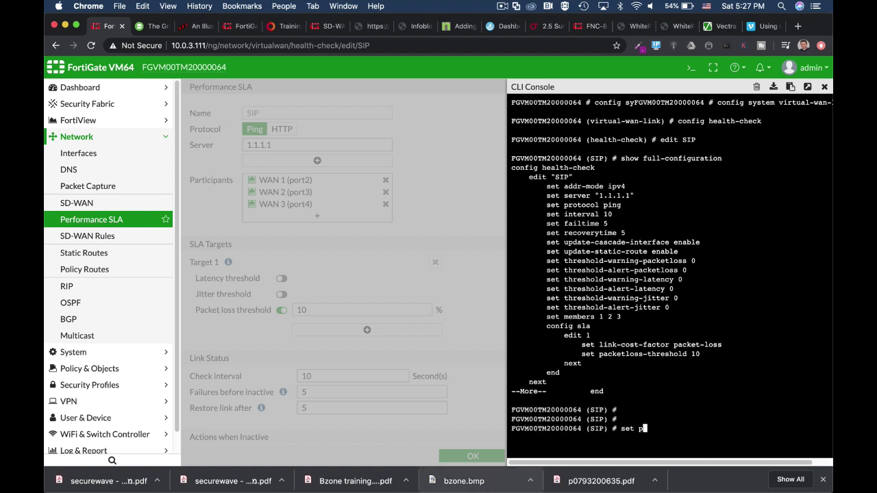
type("rotocol tcp-echo")
key("Tab")
key("Tab")
key("Tab")
key("ctrl+c")
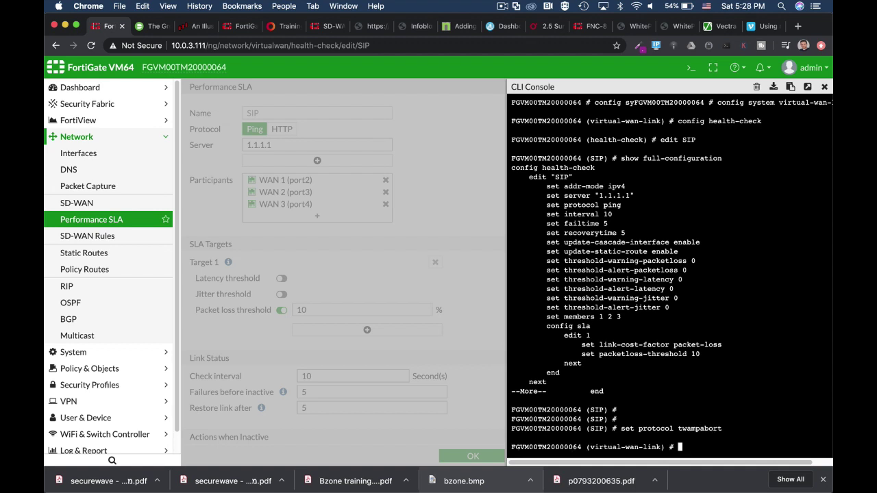
key("Return")
key("Return")
key("ctrl+c")
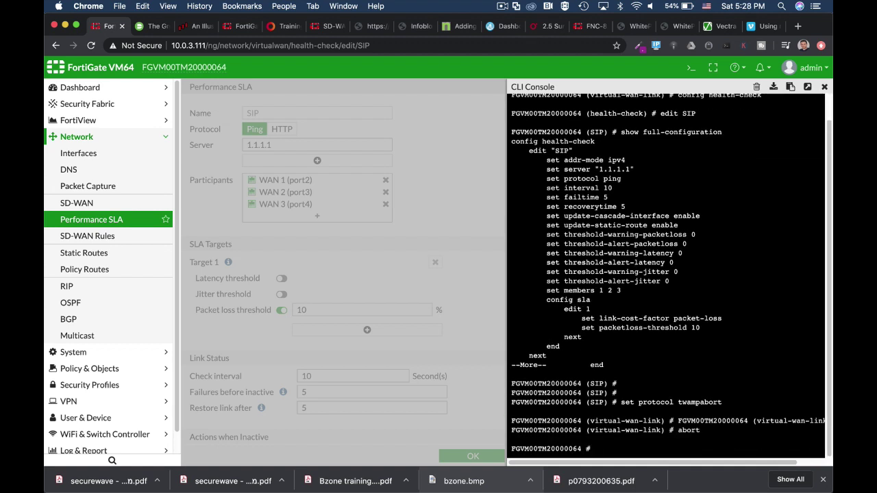
key("Return")
key("Return")
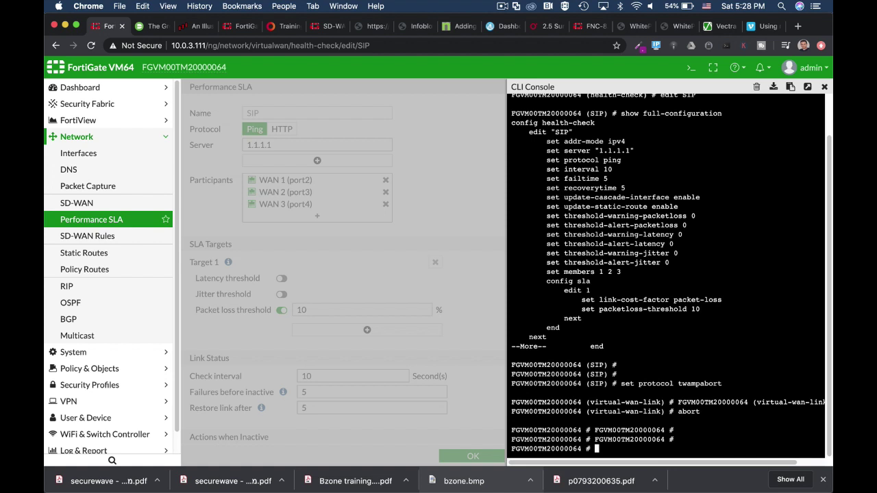
Begin typing the 'diag sys virtual-wan-link health-check' status command.
type("con")
key("ctrl+c")
type("di")
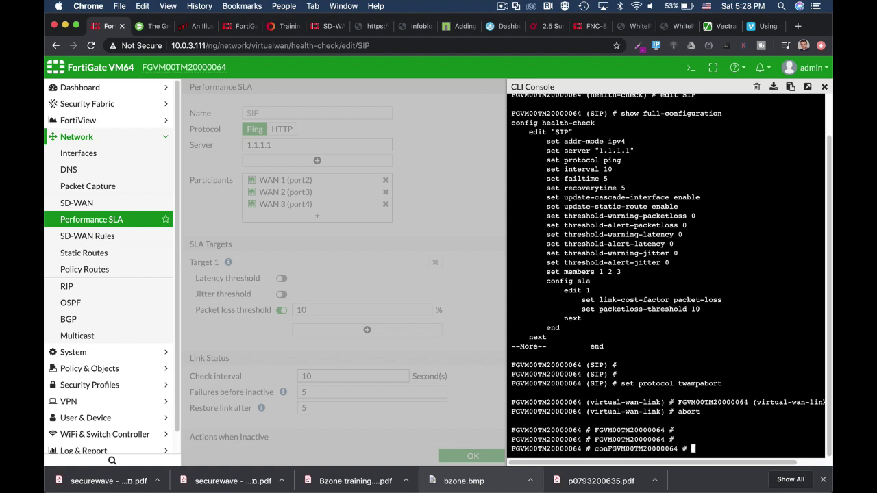
type("ag sys vi")
key("Tab")
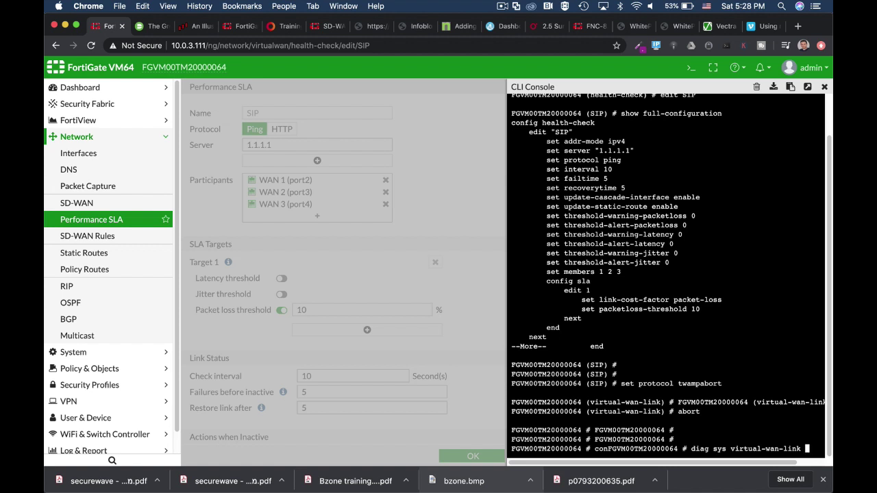
type("S")
key("BackSpace")
type("healt")
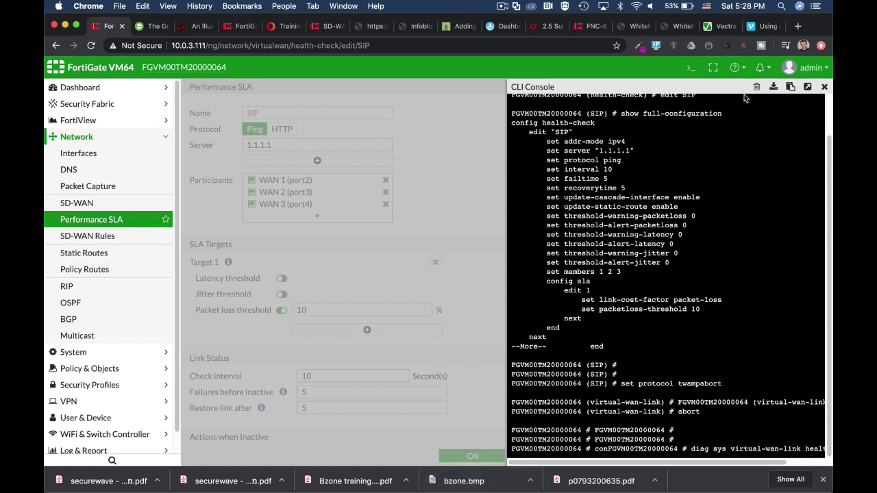
In a pop-out console, check SIP health: member 1 alive (0% loss), members 2–3 dead; close the tab.
left_click(808, 86)
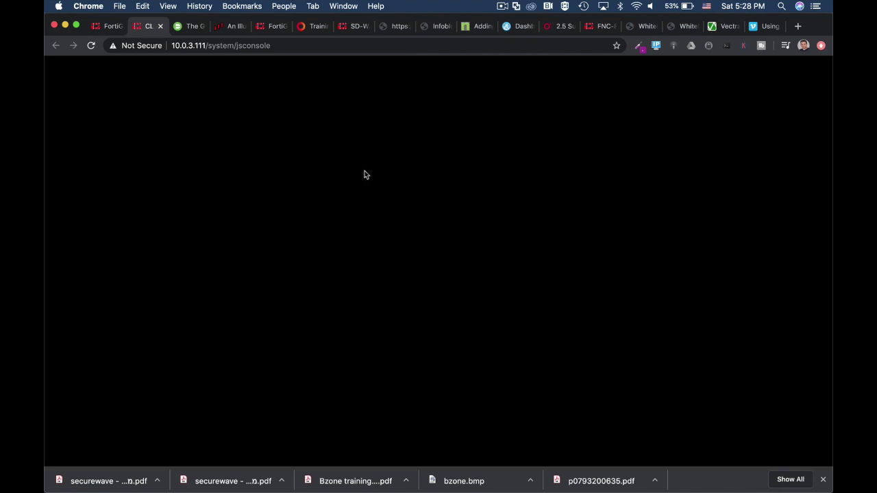
mouse_move(380, 480)
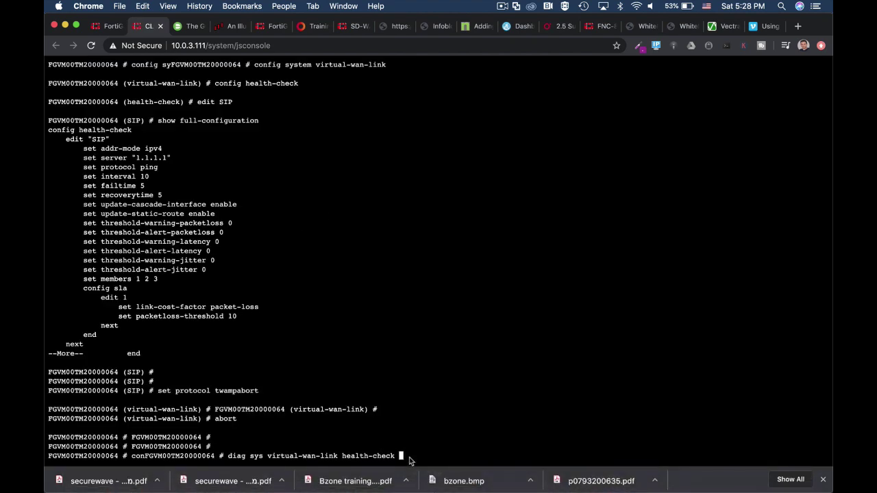
type("SIP")
key("Return")
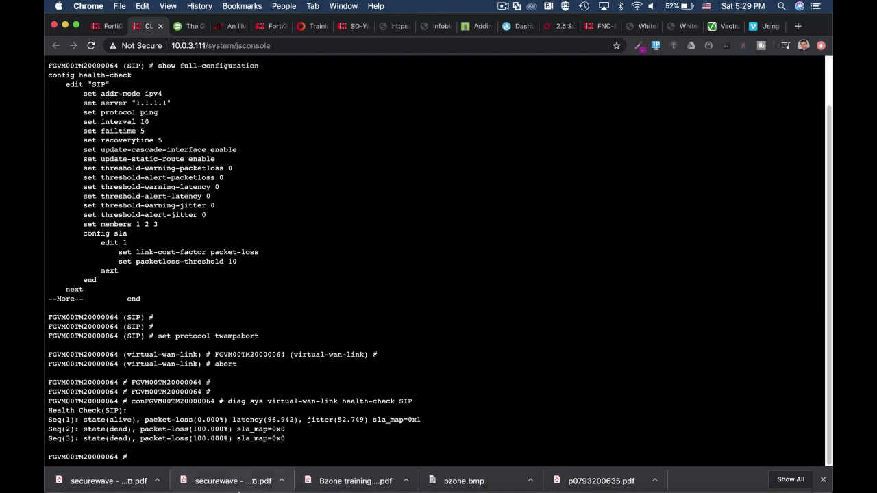
mouse_move(239, 480)
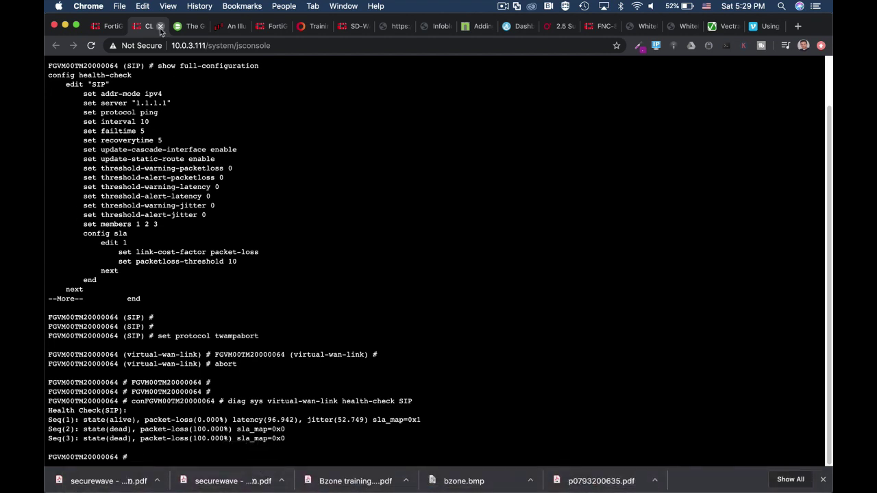
left_click(160, 27)
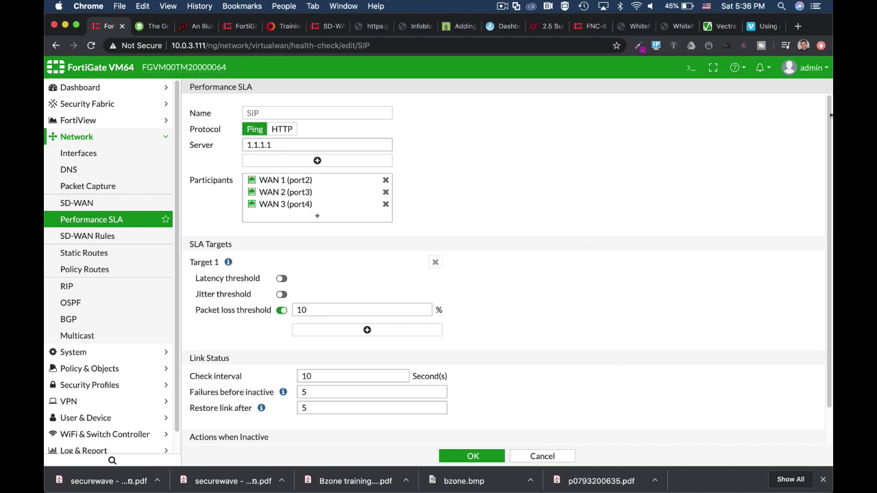
Run 'get router info kernel | grep "proto=17"' in the CLI console to list health-check routes.
left_click(688, 71)
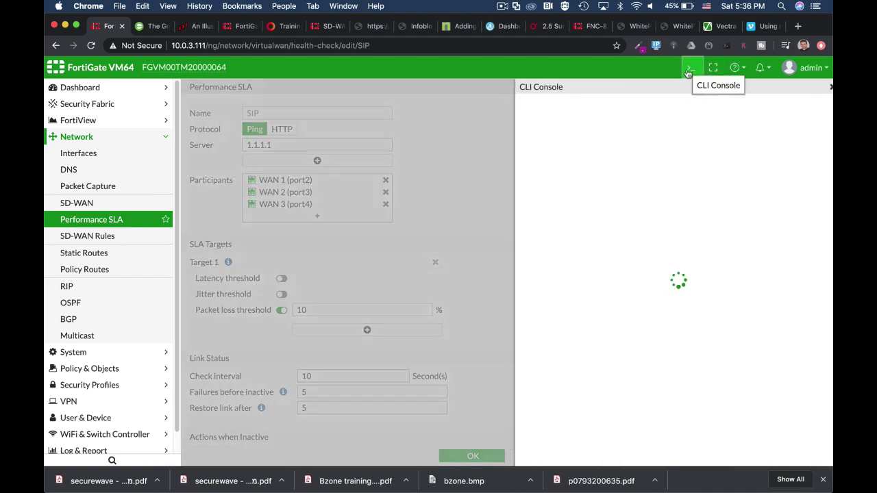
type("get rou")
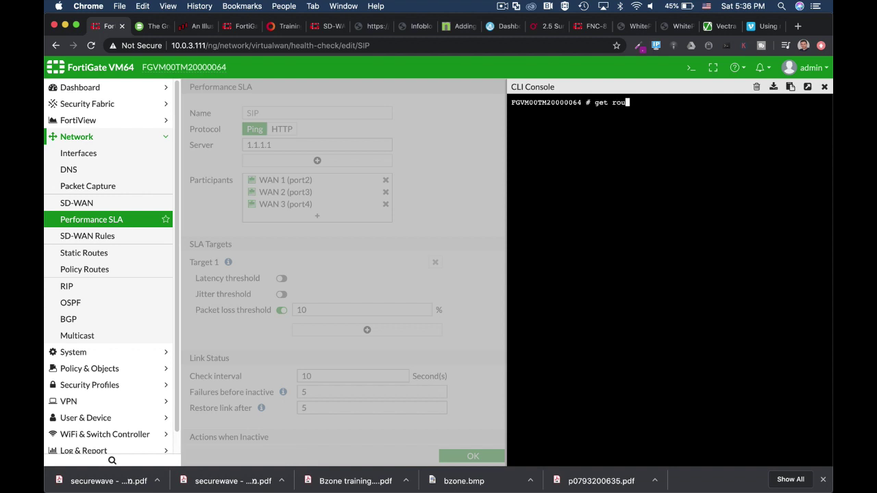
type("ter info kernel |")
type("grep ")
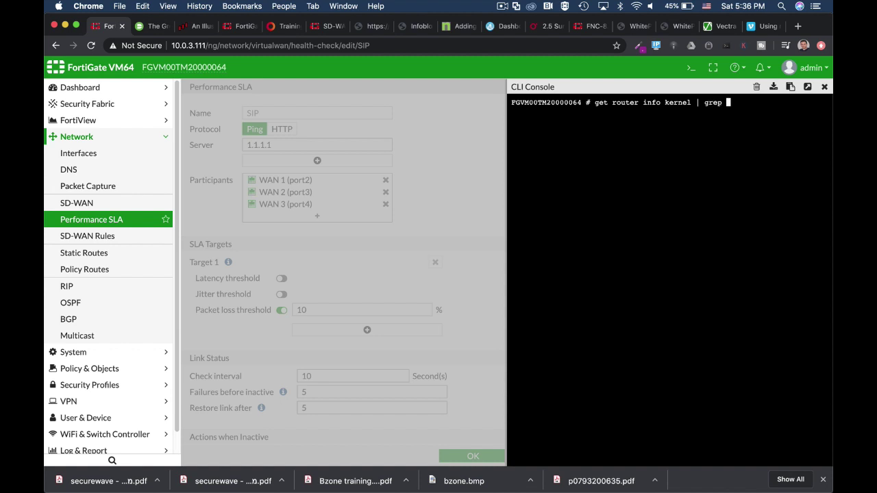
type("\"proto=17\"")
key("Return")
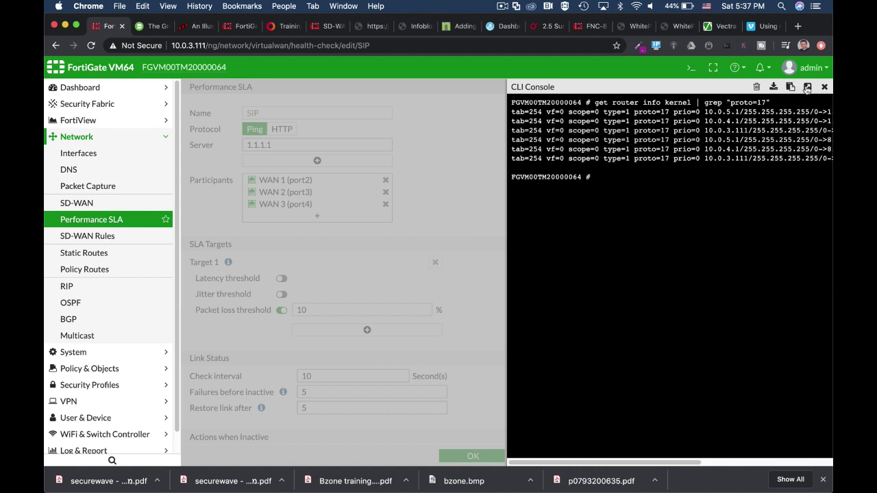
Pop the route output into its own tab and highlight the 1.1.1.1 and 8.8.8.8 destinations.
left_click(808, 87)
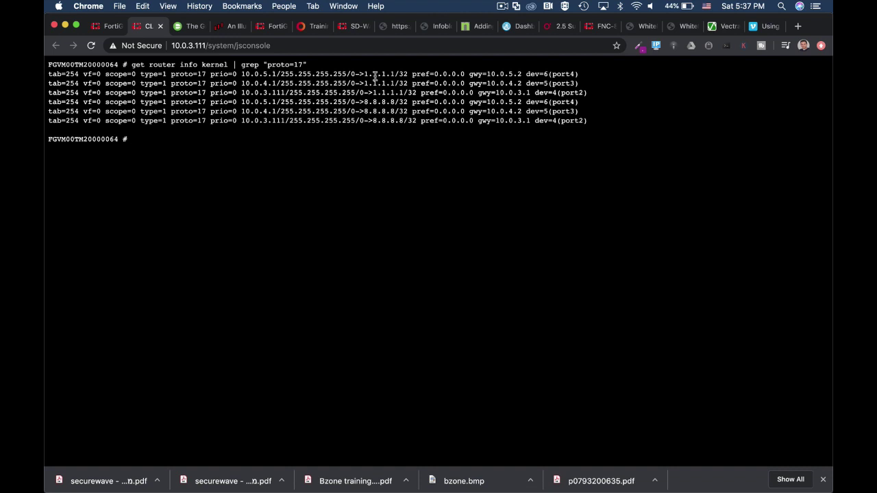
left_click_drag(364, 73, 399, 76)
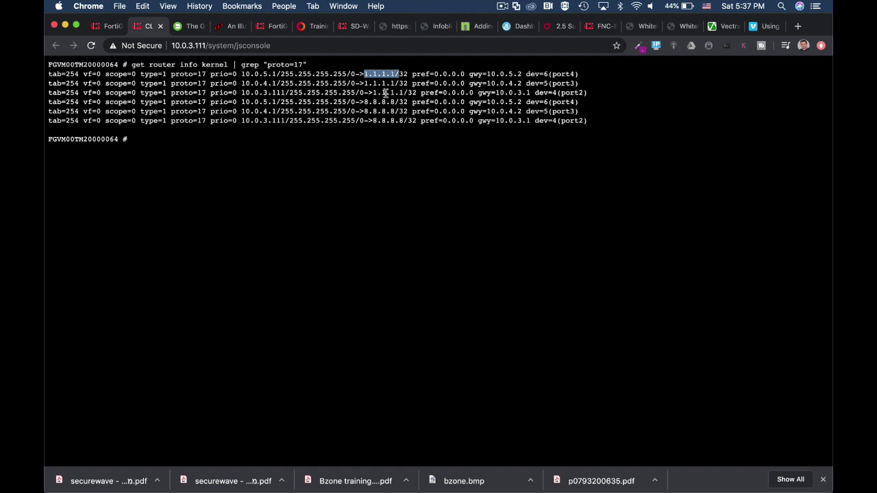
left_click_drag(363, 101, 394, 101)
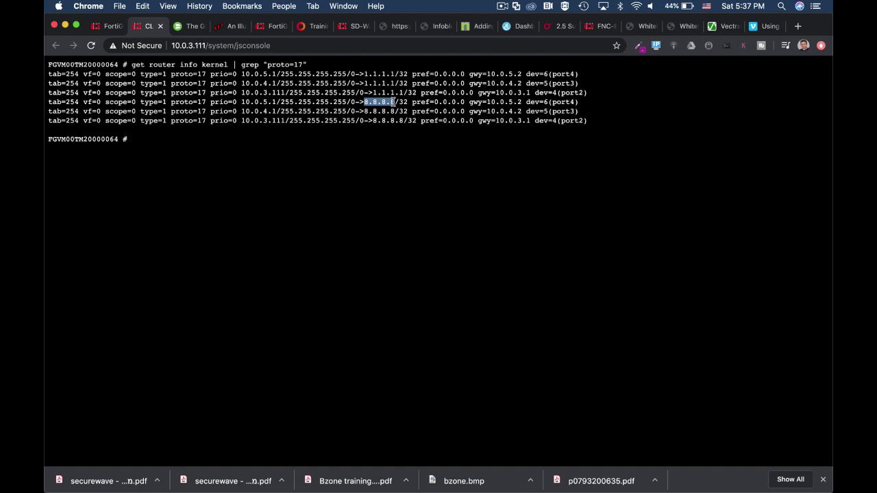
left_click_drag(363, 73, 395, 72)
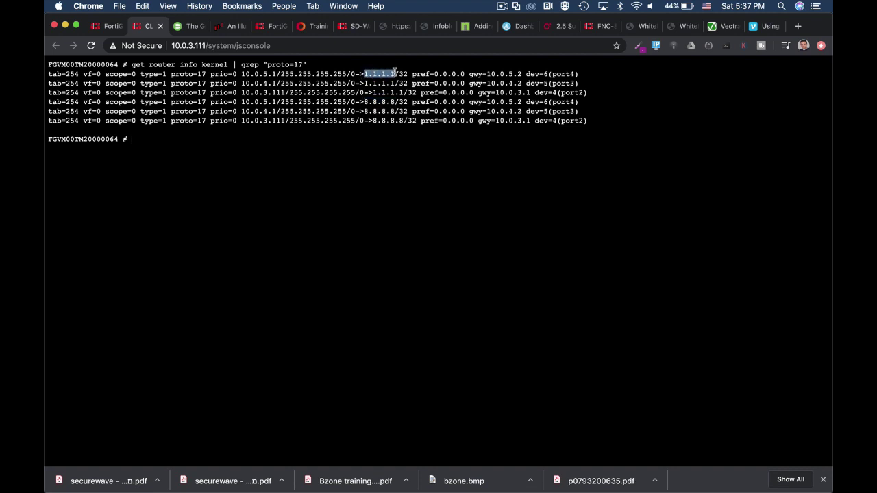
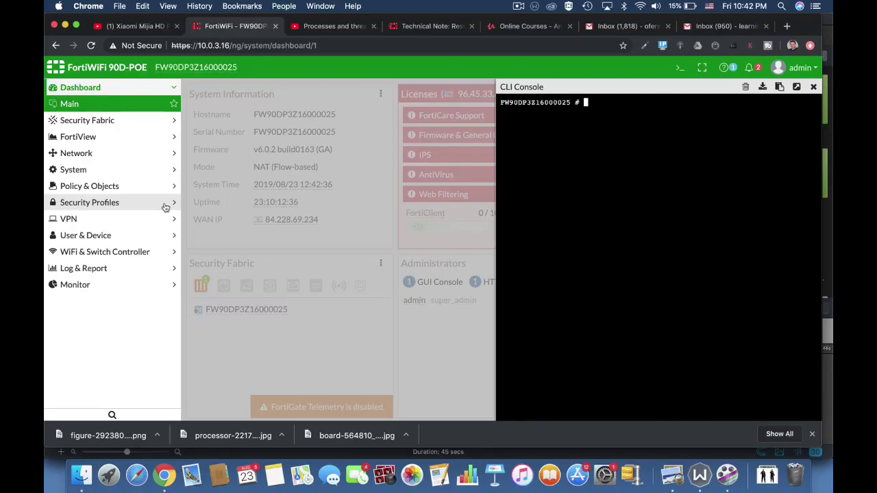
Run diag sys top in the CLI console to list live processes with CPU and memory usage.
type("diag sys top")
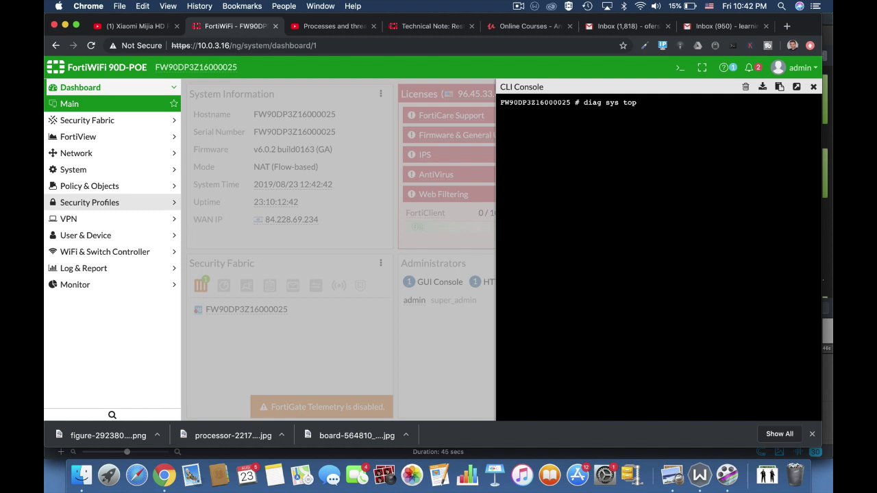
key("Return")
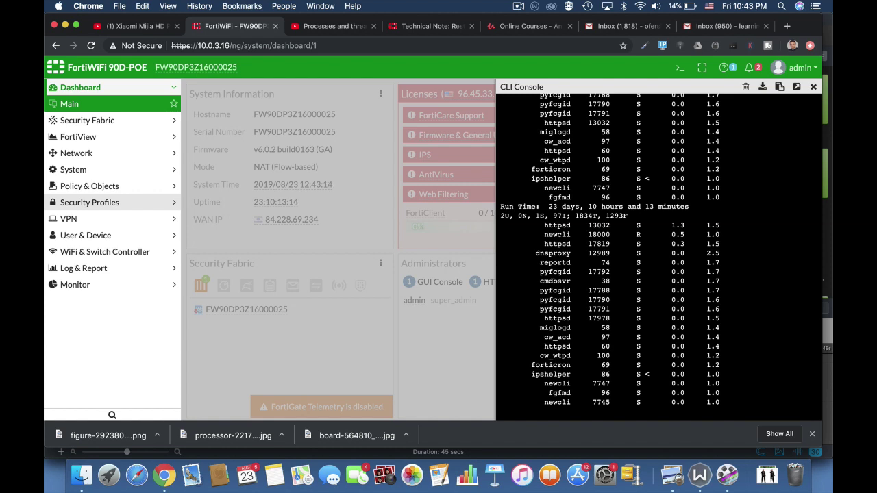
Quit top and run get system performance top, Tab-completing system and performance.
type("q")
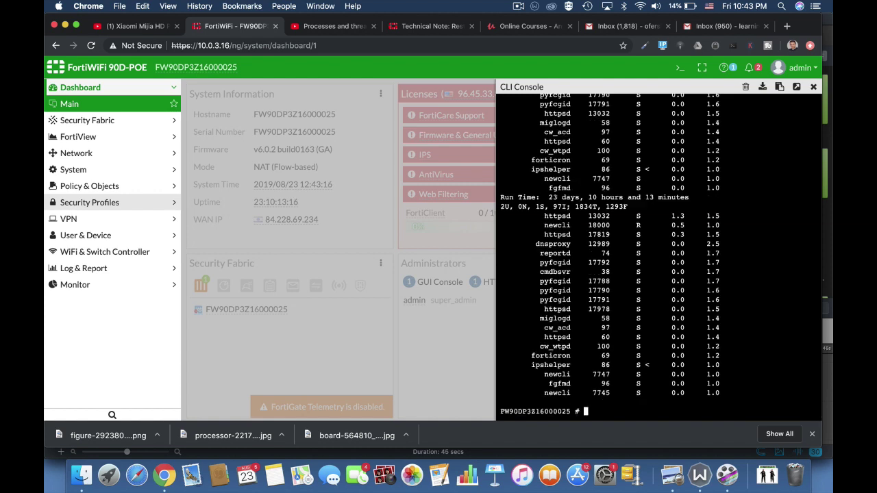
type("get sys")
key("Return")
key("Return")
key("Return")
key("Return")
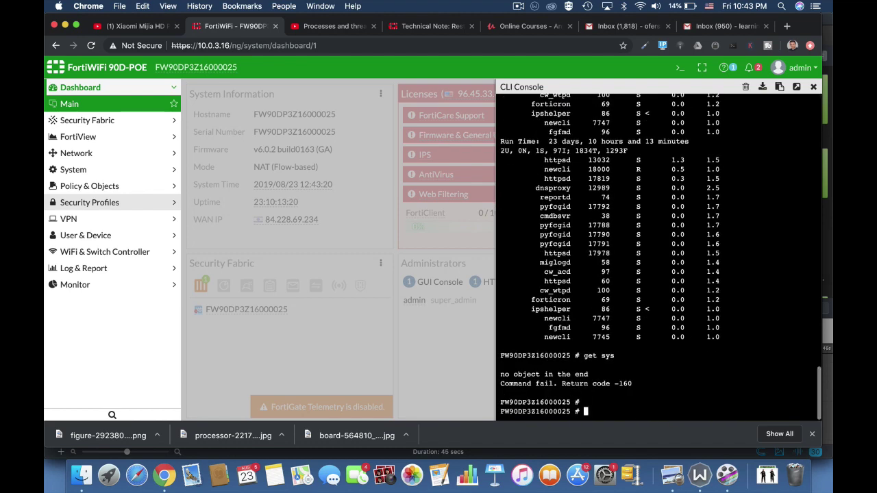
type("get")
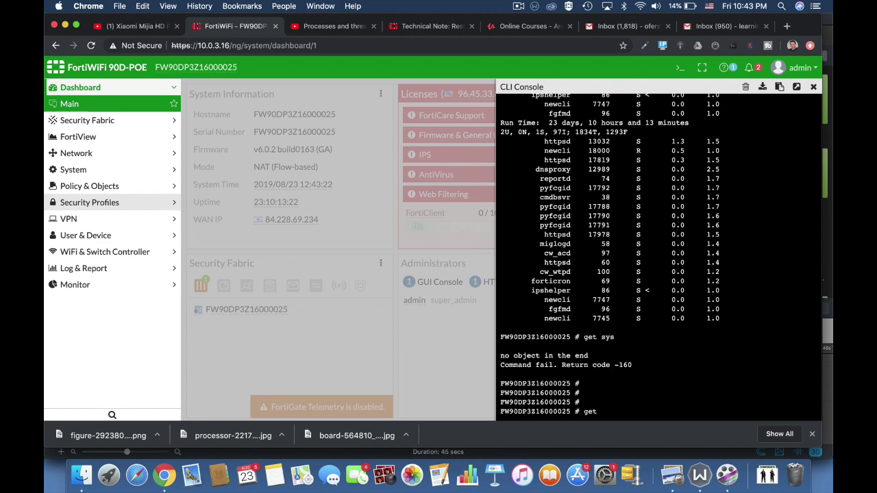
type(" sysy")
key("Tab")
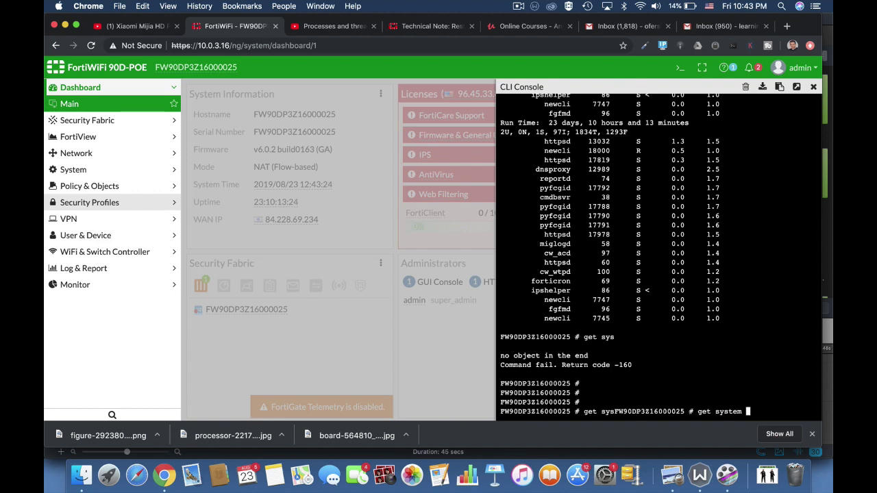
type("pe")
key("Tab")
type("top")
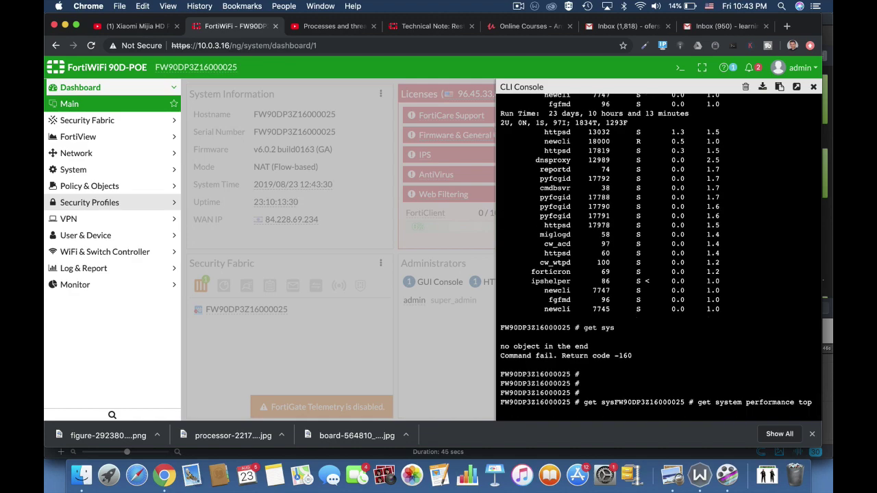
key("Return")
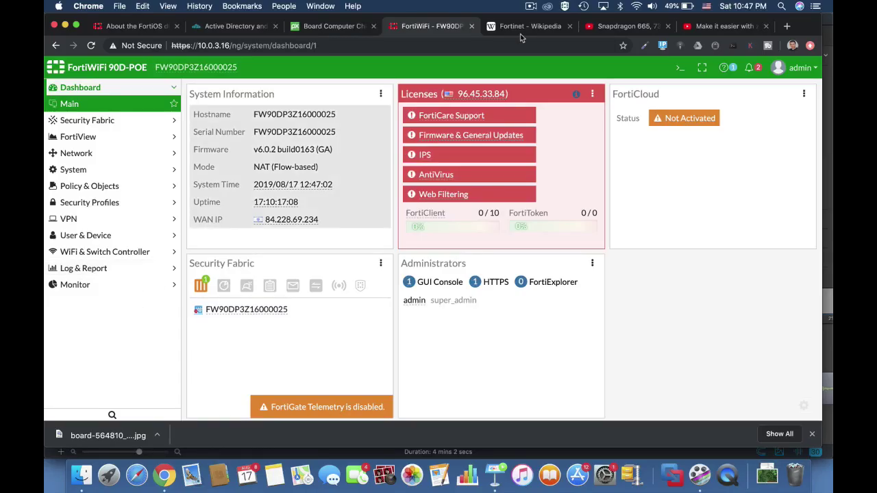
Review the default AntiVirus, Application Control, DNS Filter and Intrusion Prevention profiles.
left_click(679, 73)
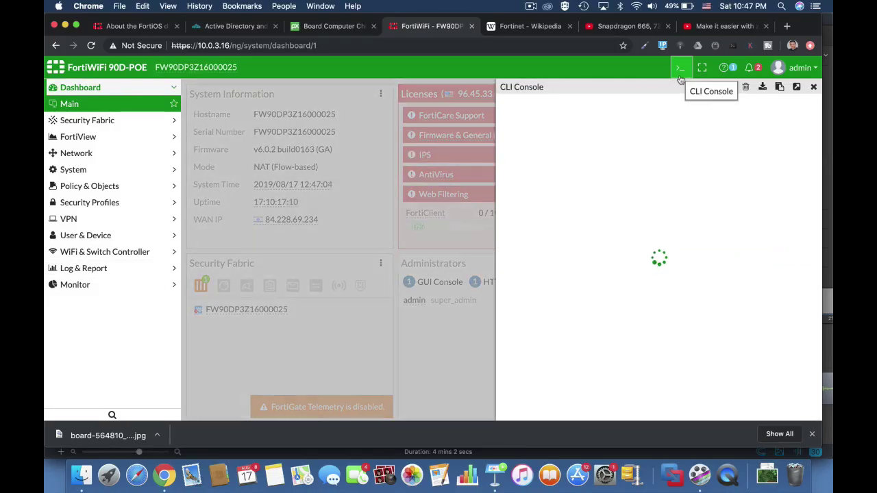
left_click(814, 86)
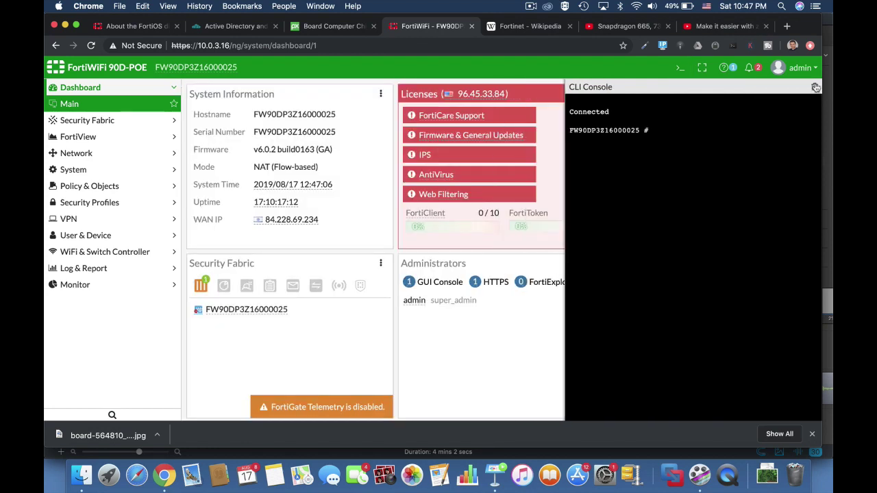
left_click(135, 202)
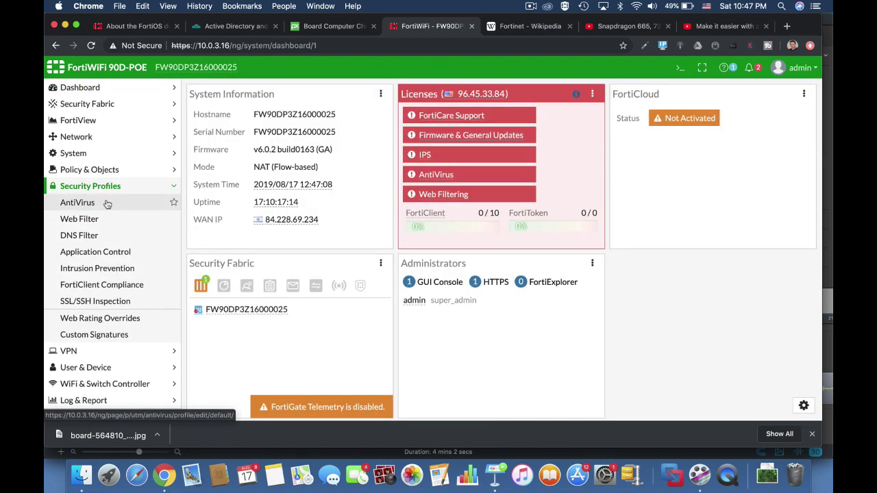
left_click(106, 204)
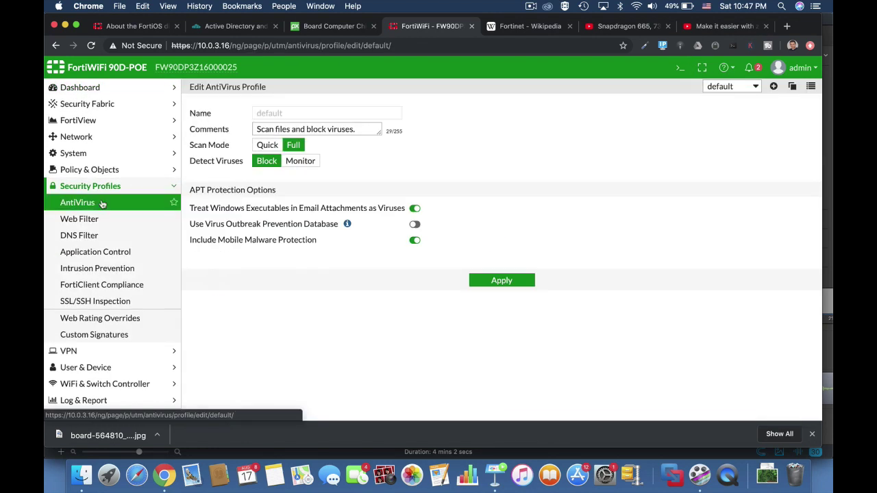
left_click(81, 252)
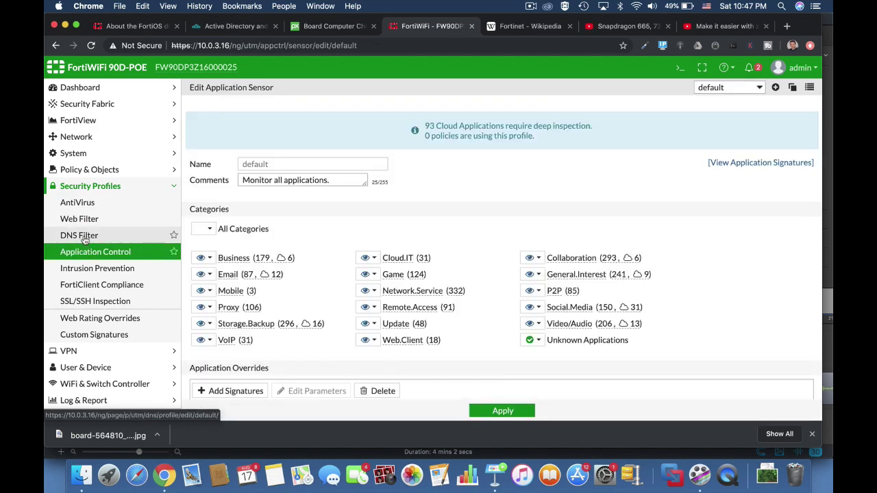
left_click(80, 235)
left_click(82, 268)
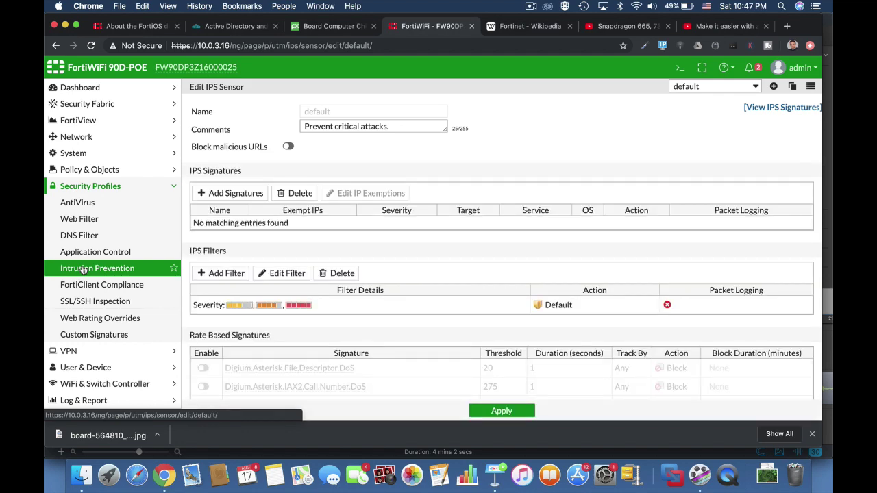
scroll(470, 351, "down", 10)
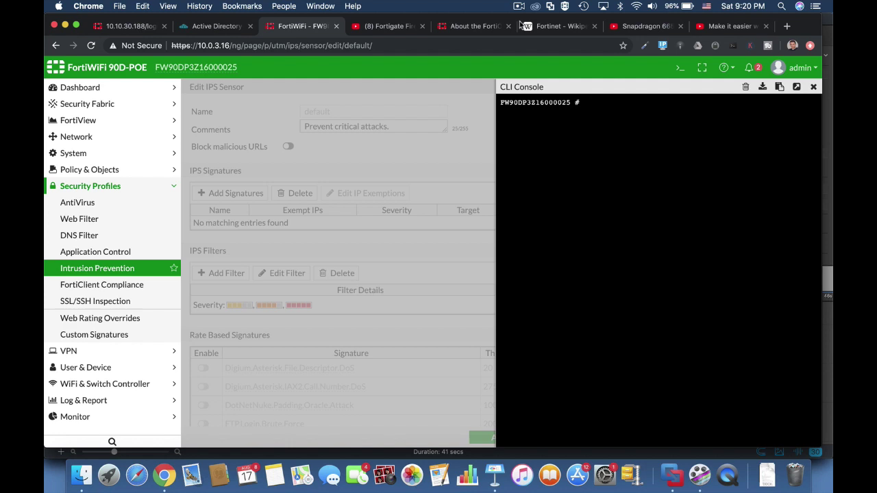
Run diag sys top, then rerun it as diag sys top 5 20 and quit with q.
type("diag sys top")
key("Return")
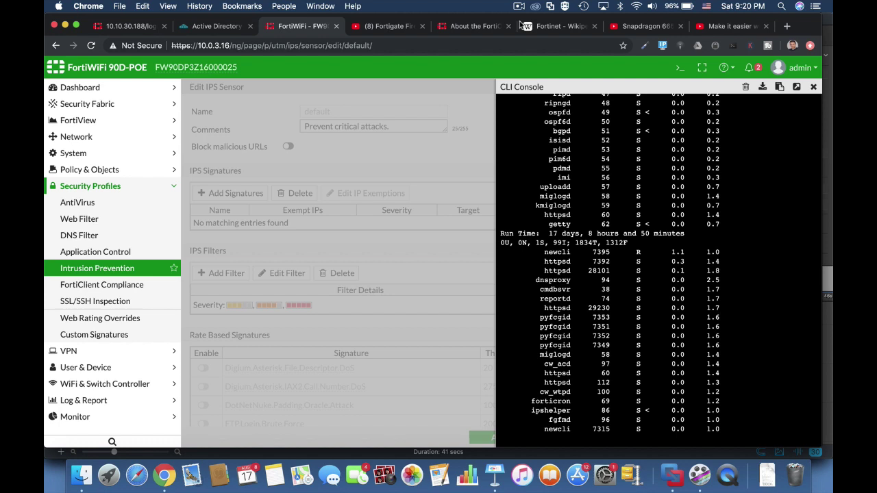
type("q")
type("d")
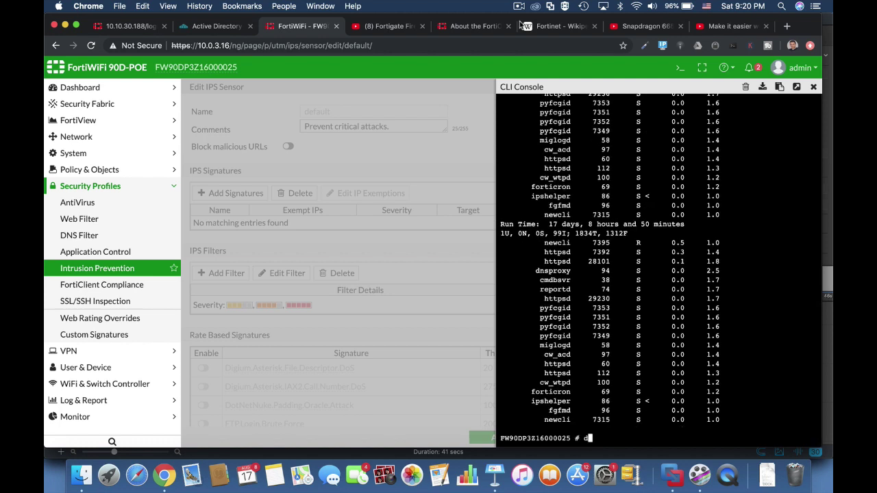
type("iag sys top 5")
type("20")
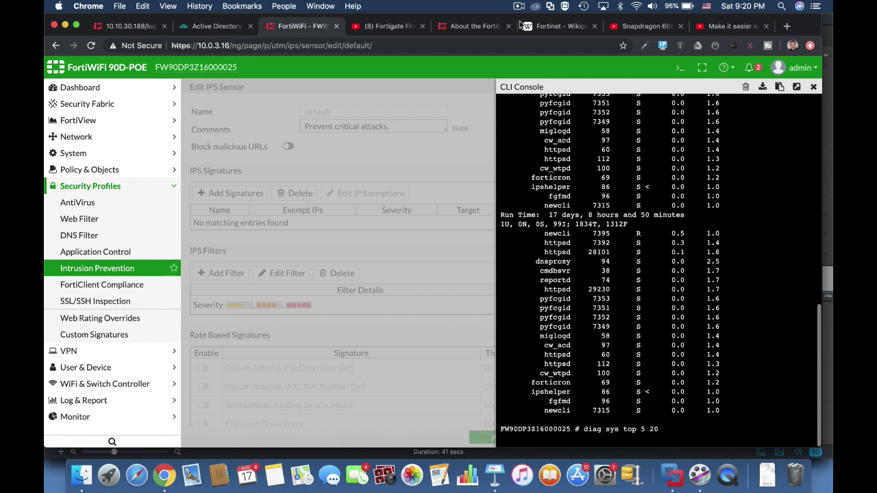
key("Return")
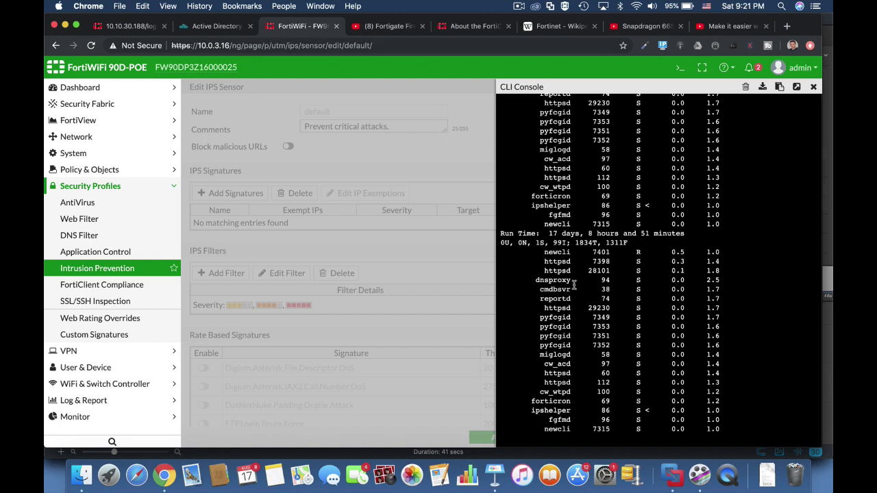
key("q")
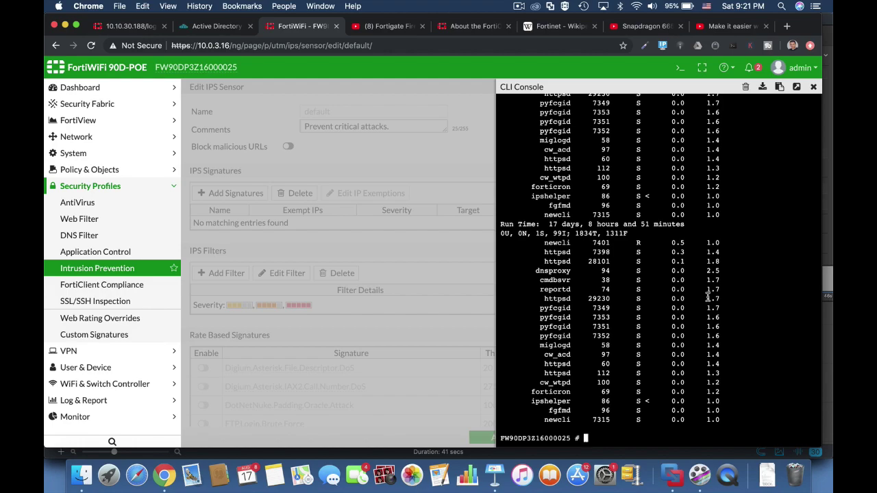
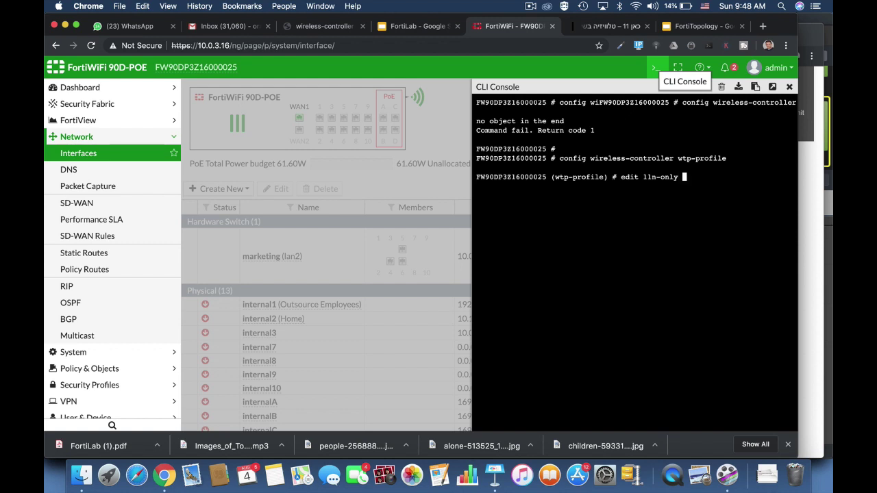
Edit the 11n-only profile's radio-1 and enter set beacon-interval 300.
key("Return")
type("confi")
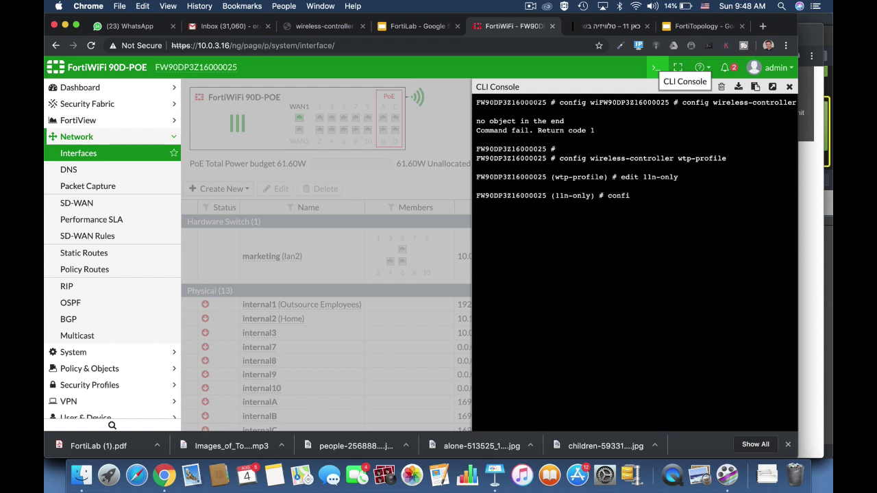
type("g radio-1")
key("Return")
type("set")
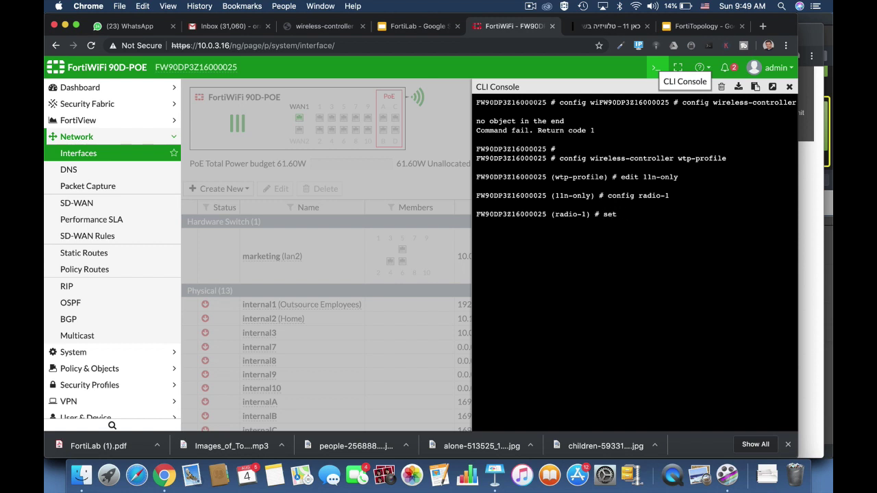
type(" beacon-interval")
type("300")
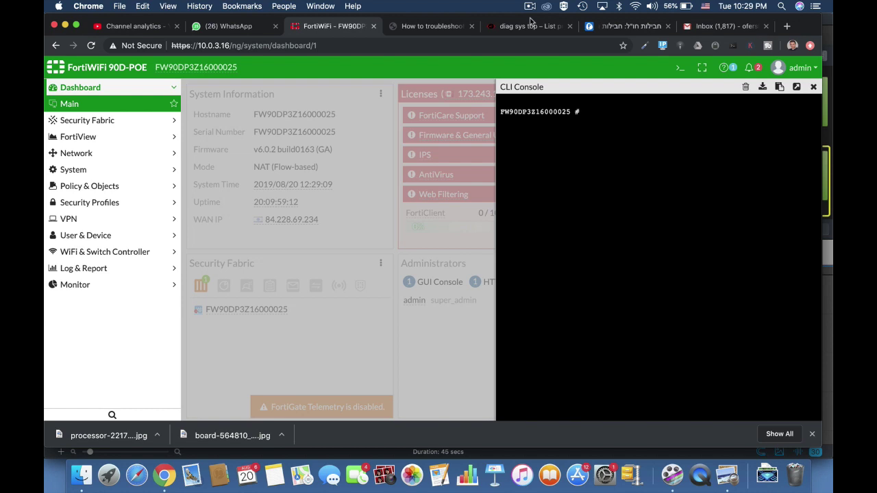
Run diag sys top 20 10 to stream the busiest processes with CPU and memory.
type("diag sys top 20 10")
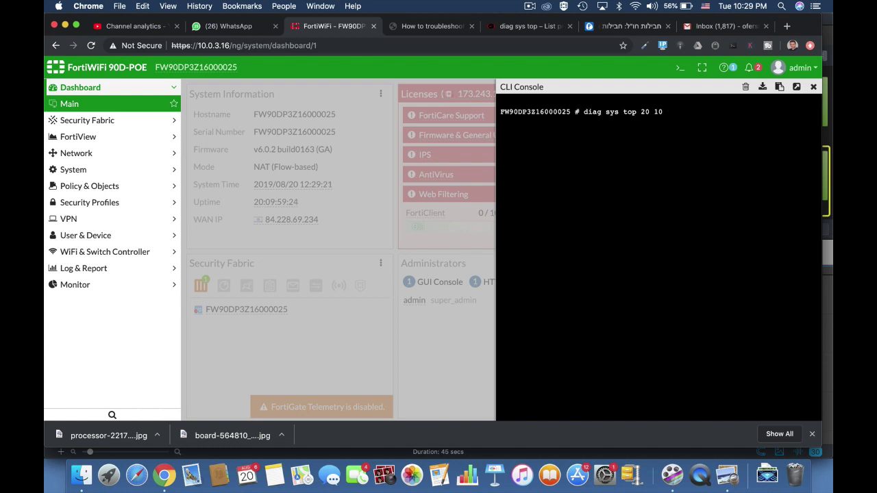
key("Return")
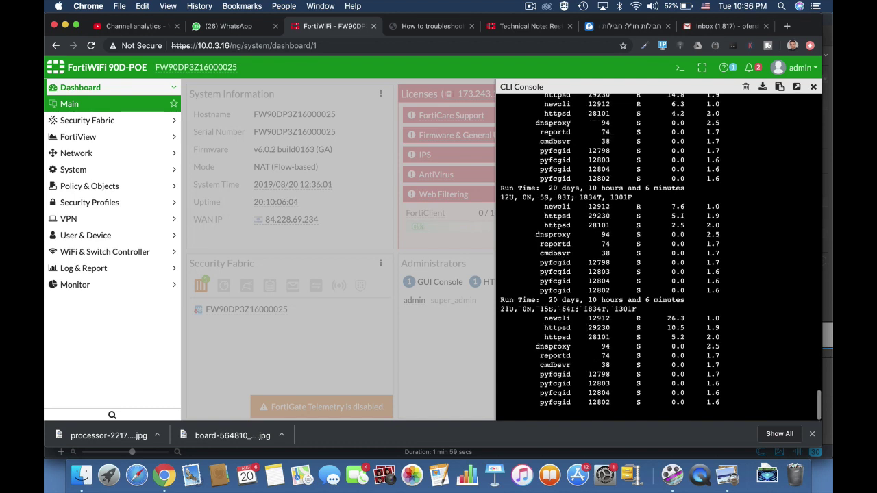
Stop top, kill dnsproxy with diag sys kill 15 94, and rerun diag sys top 20 10.
key("q")
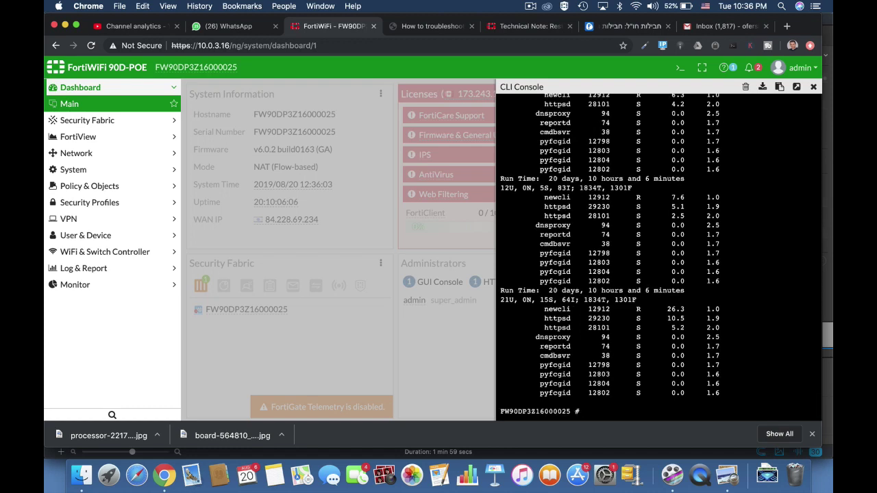
key("Return")
key("Return")
key("Return")
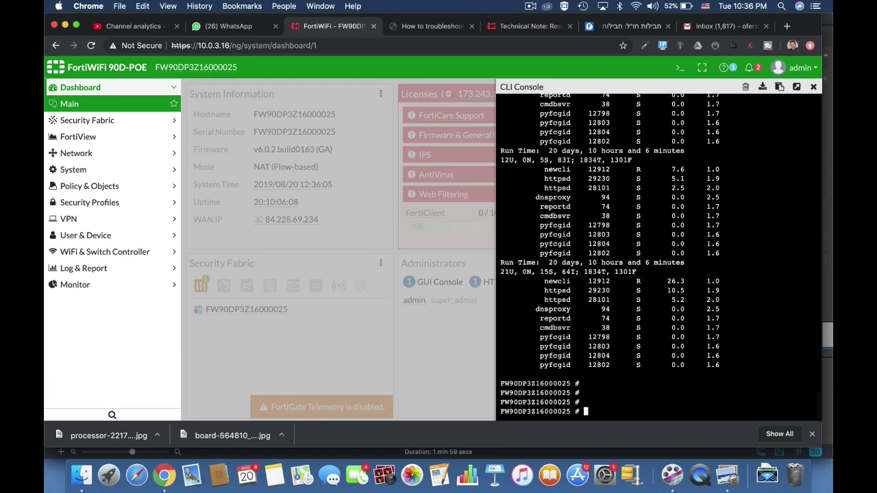
type("diag sys kill")
type("15")
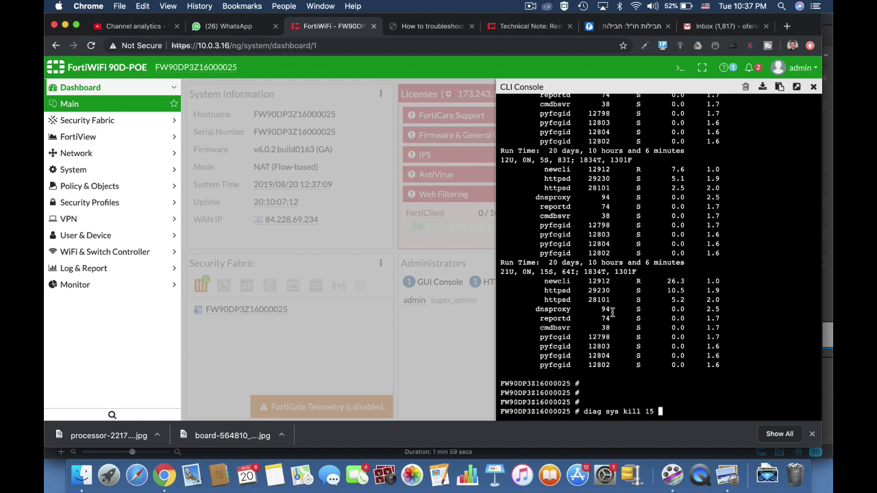
type("94")
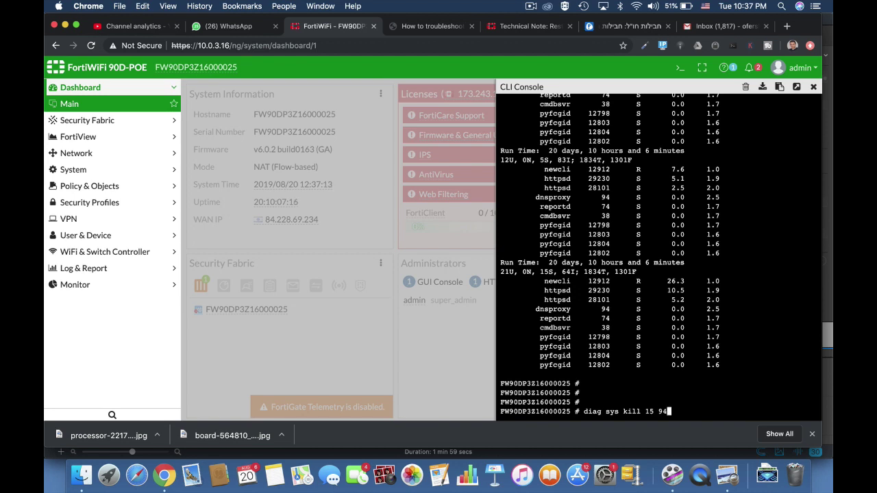
key("Return")
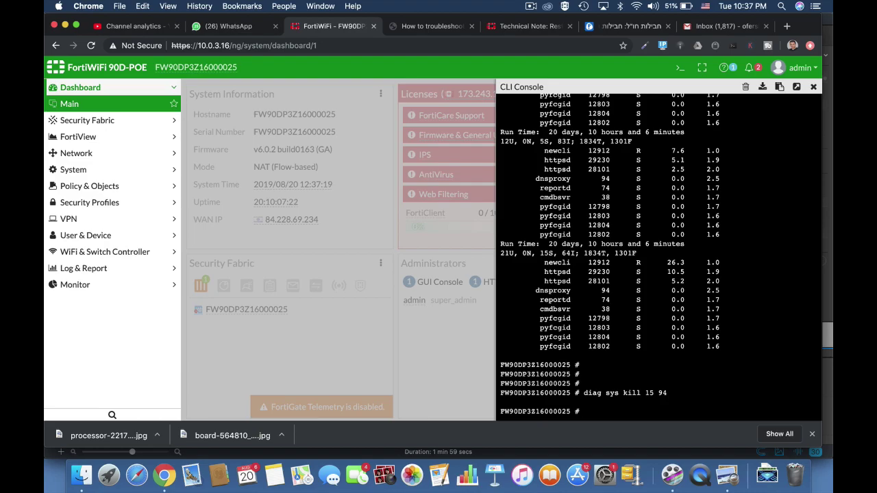
type("diag sys top 20 10")
key("Return")
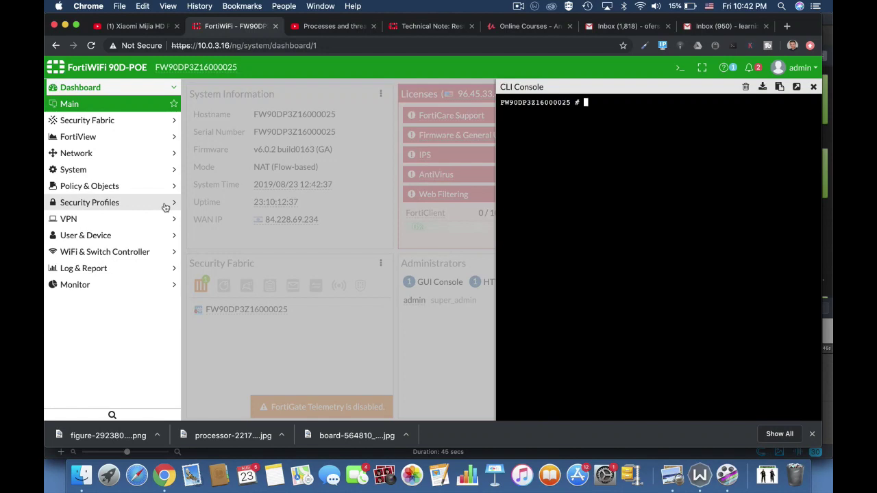
Run diag sys top, quit it, and submit the incomplete 'get sys' command.
type("diag sys top")
key("Return")
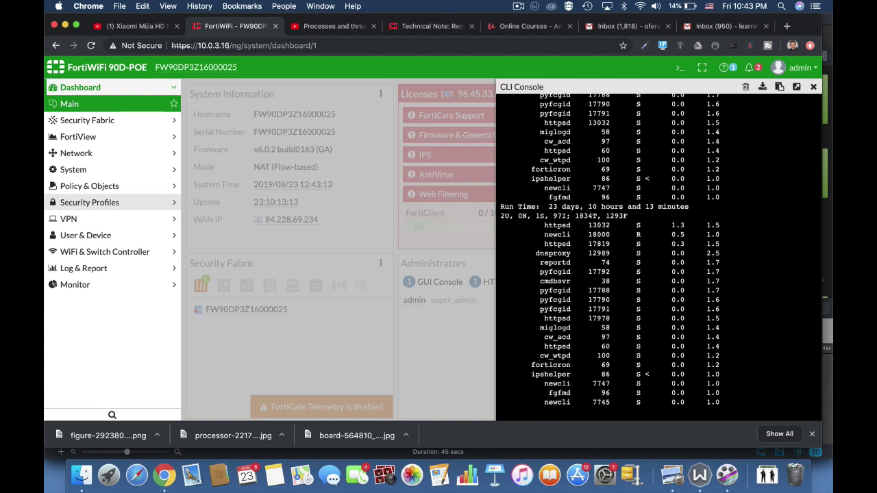
type("q")
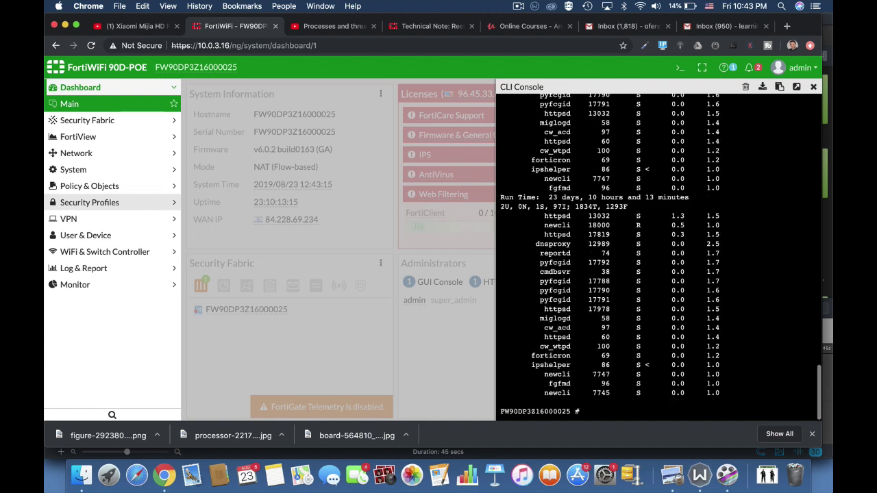
type("get sys")
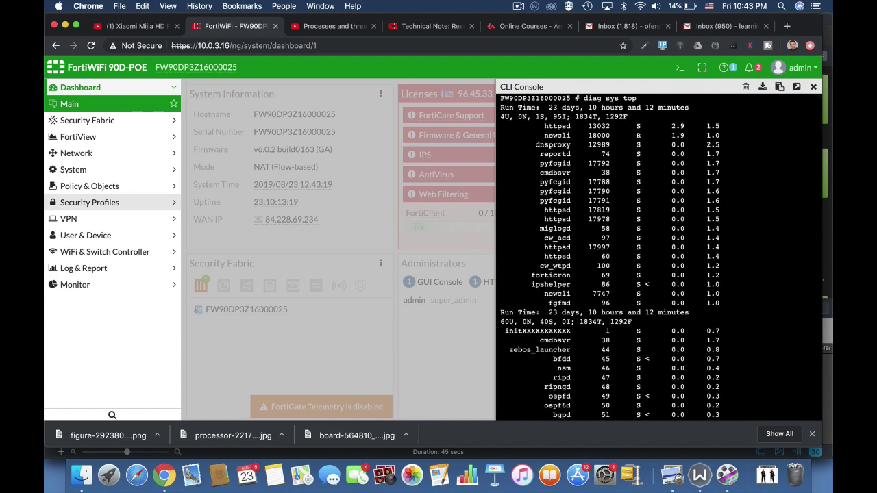
key("Return")
key("Return")
key("Return")
key("Return")
Run get system performance top, Tab-completing the word system.
type("get")
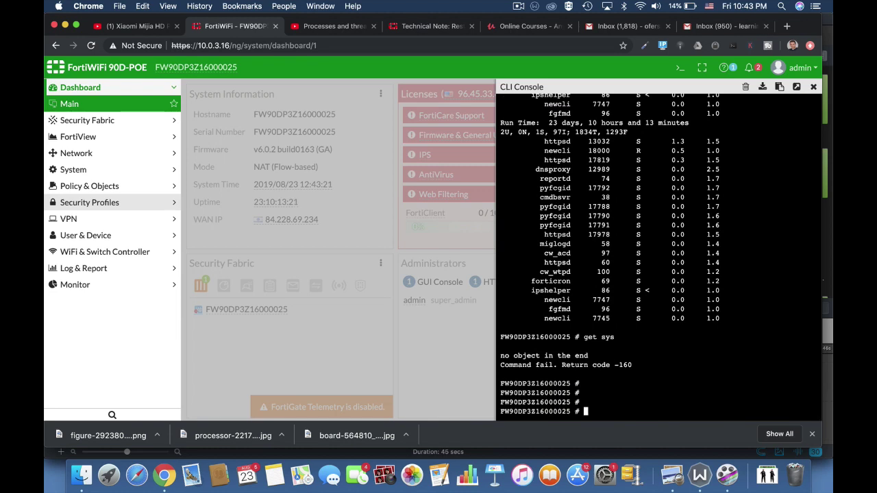
type(" sysFW90DP3Z16000025 # get system")
key("Tab")
type("performance ")
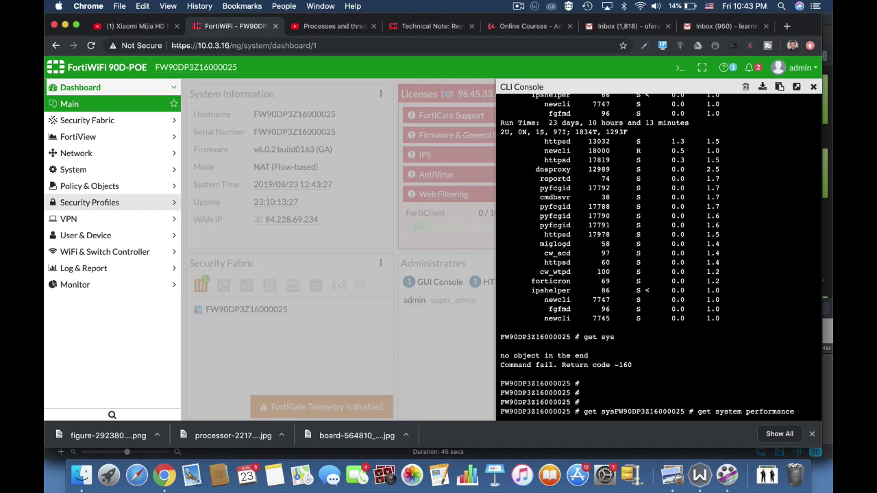
type("top")
key("Return")
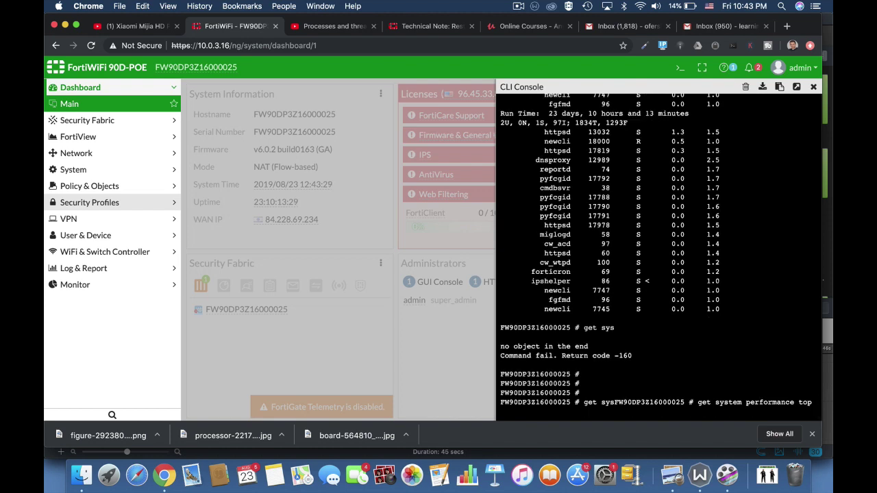
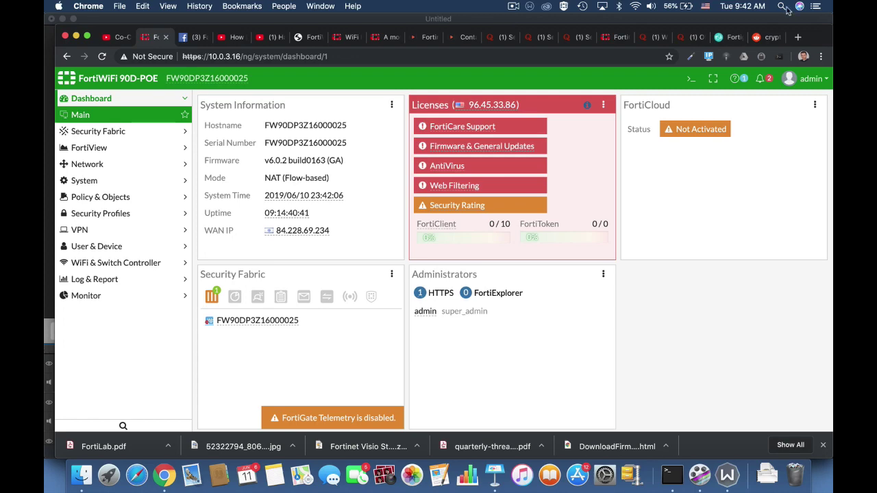
In the CLI console, start editing the 11n-only profile under config wireless-controller wtp-profile.
left_click(691, 79)
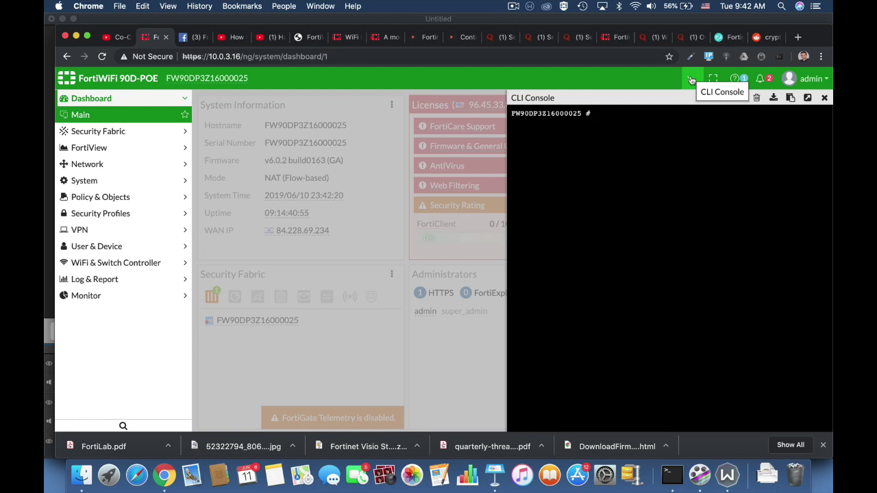
type("config wir")
key("Tab")
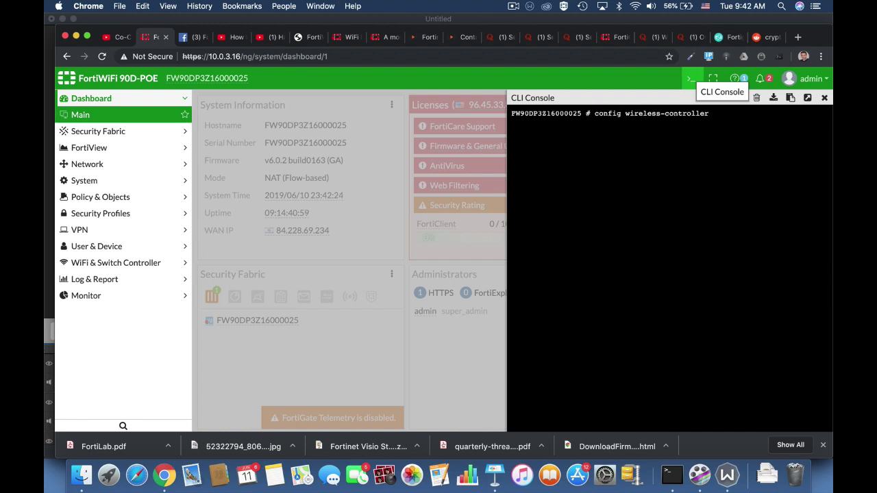
type("wtp")
key("Tab")
key("Tab")
key("Return")
type("edit")
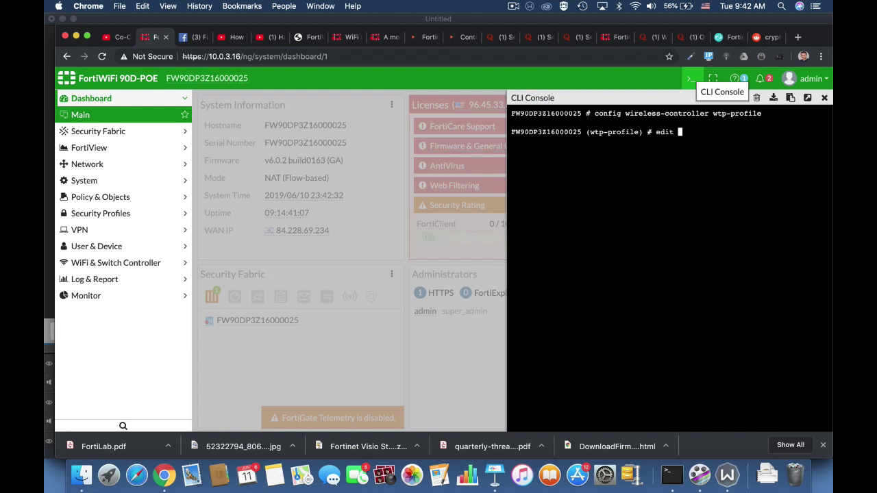
key("Tab")
key("Return")
Enable ap-handoff on radio-1 and end the radio-1 block.
type("config ")
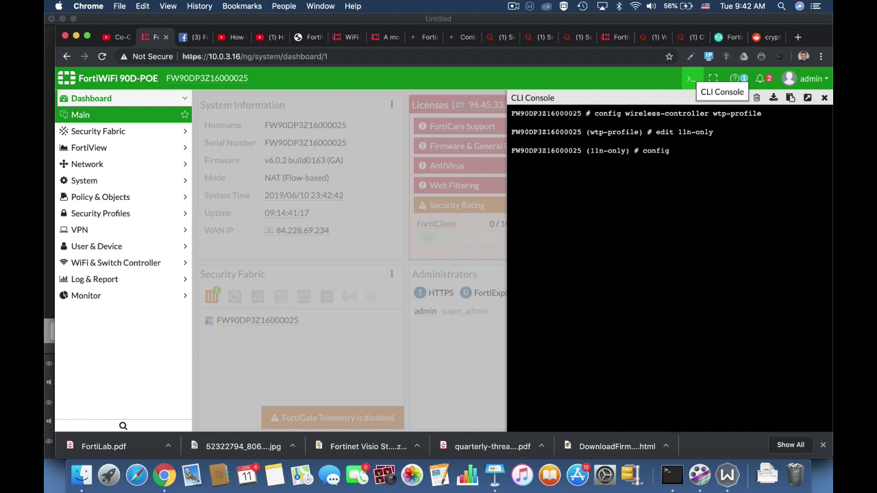
type("radio-1")
key("Return")
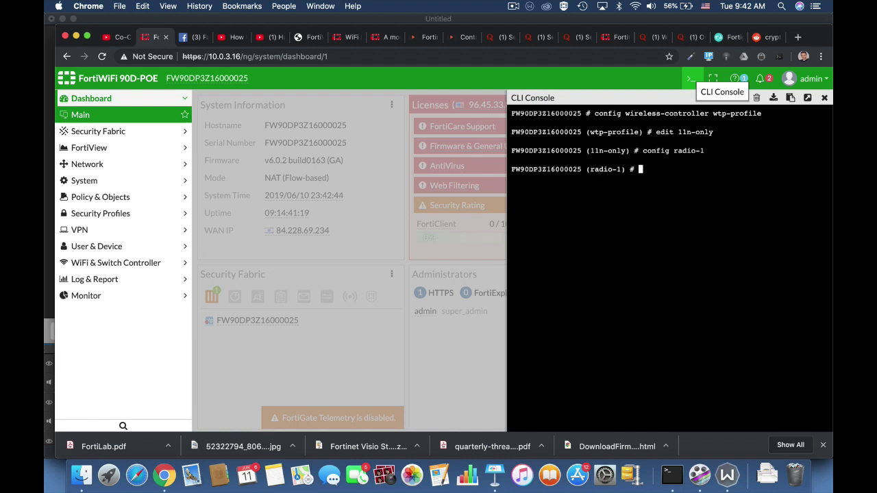
type("set ap-handoff enable")
key("Return")
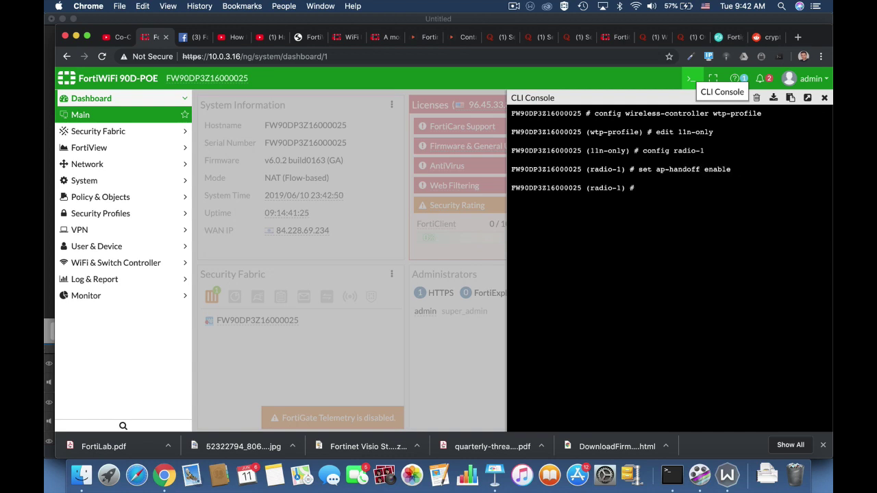
type("end")
key("Return")
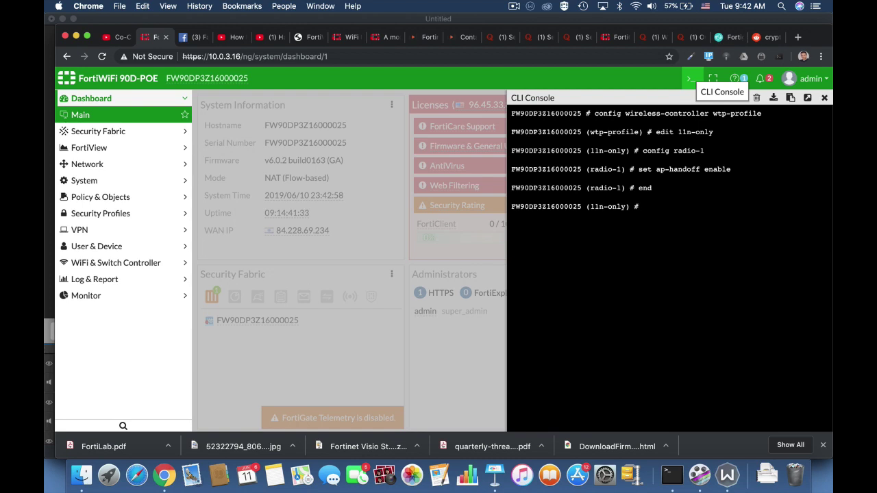
Set handoff-sta-thresh to 15 on the 11n-only profile.
type("t handoff-rssi")
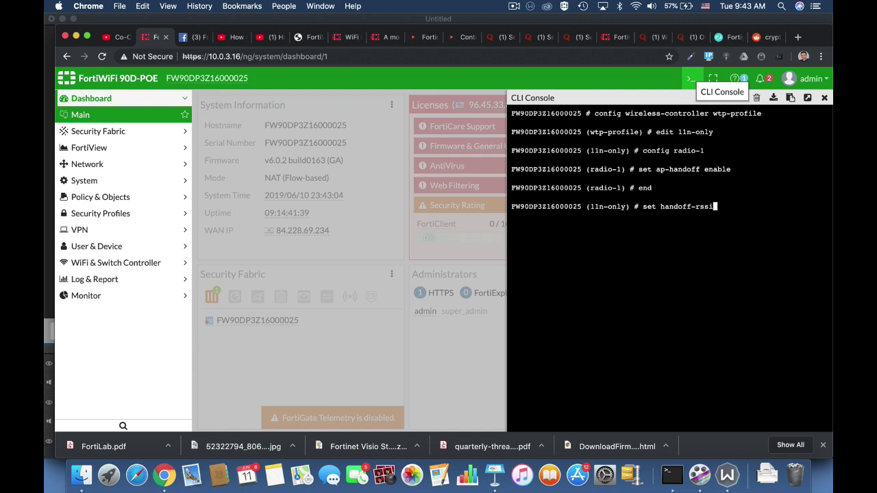
key("BackSpace")
key("BackSpace")
key("BackSpace")
key("BackSpace")
key("BackSpace")
key("BackSpace")
key("BackSpace")
key("BackSpace")
key("BackSpace")
key("BackSpace")
key("BackSpace")
key("BackSpace")
type("handoff-sta-thresh 15")
key("Return")
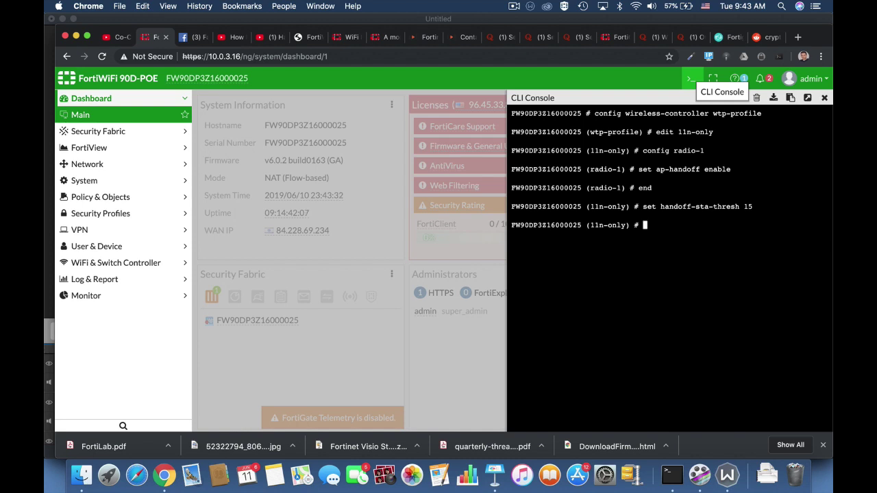
Enter the command set handoff-rssi 30.
type("set handoff-rssi")
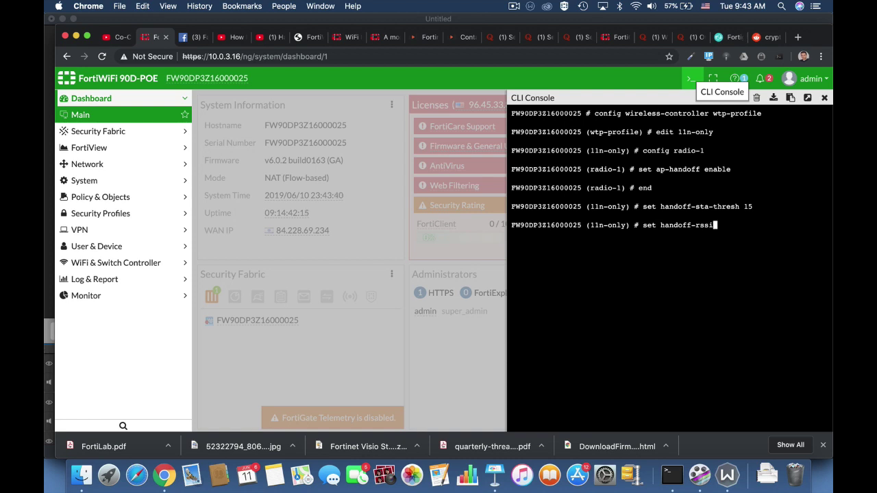
type("3")
key("BackSpace")
type("30")
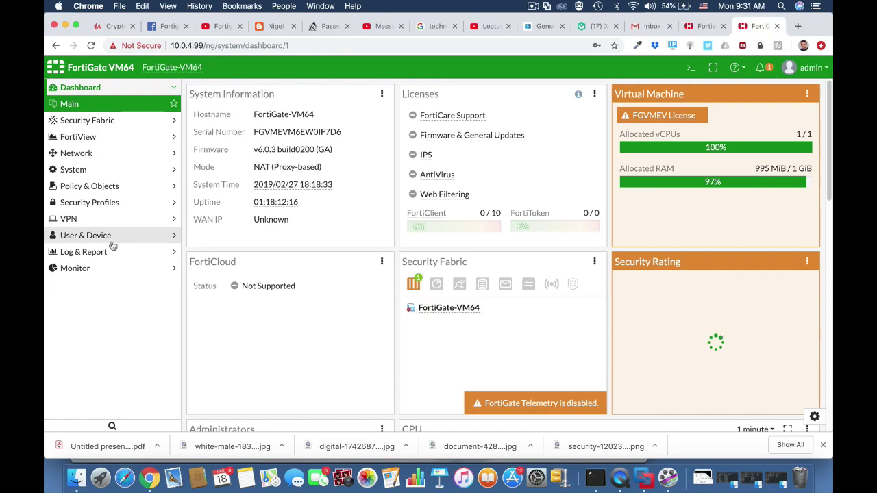
Start a new custom device group named 'technicians BYOD'.
left_click(90, 237)
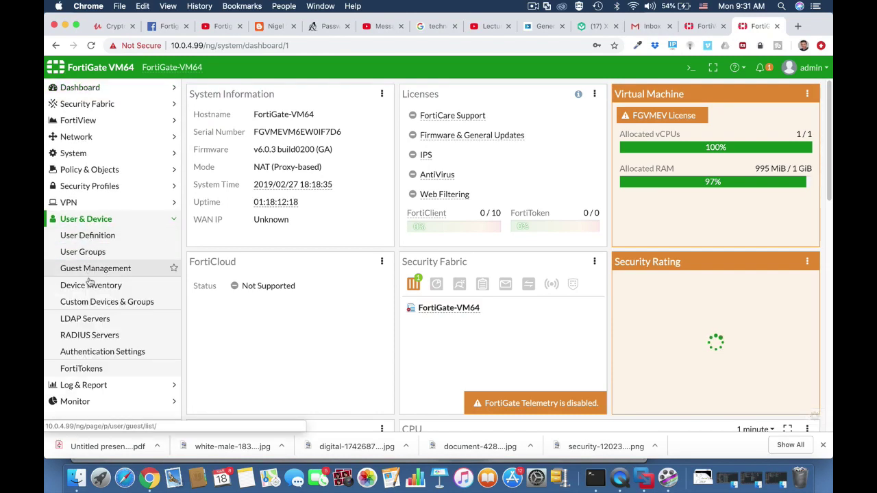
left_click(90, 302)
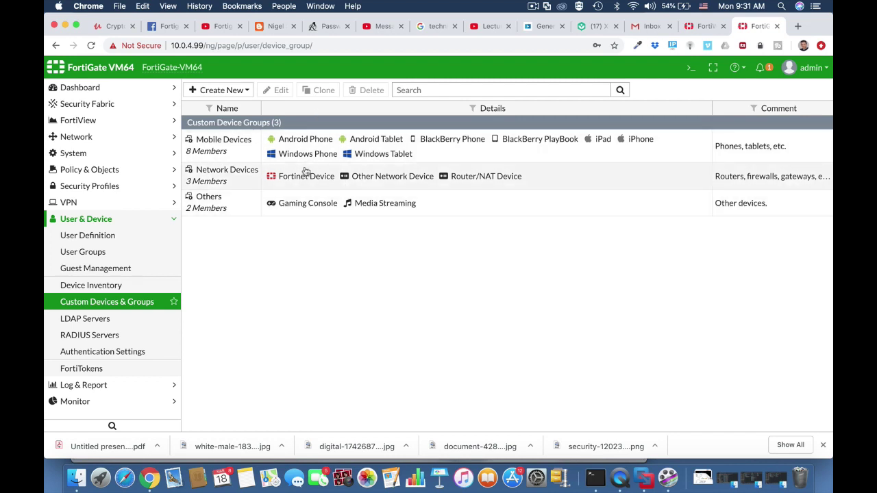
left_click(233, 90)
left_click(229, 117)
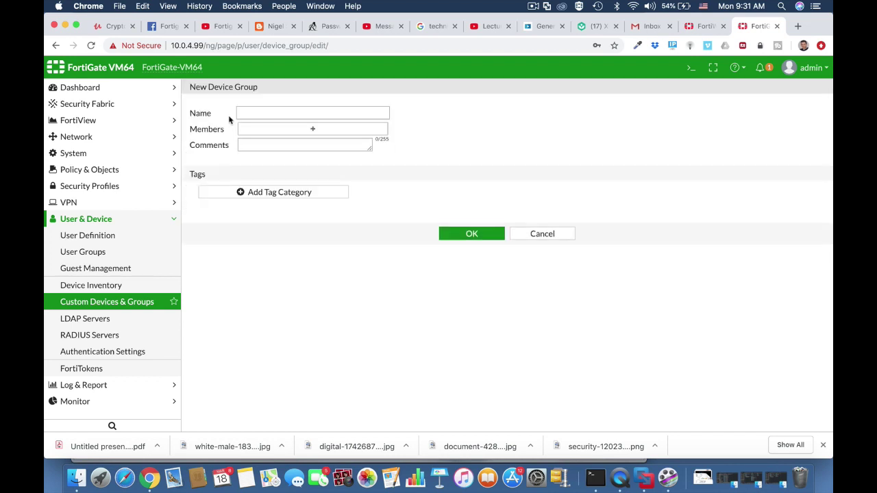
left_click(251, 113)
type("te")
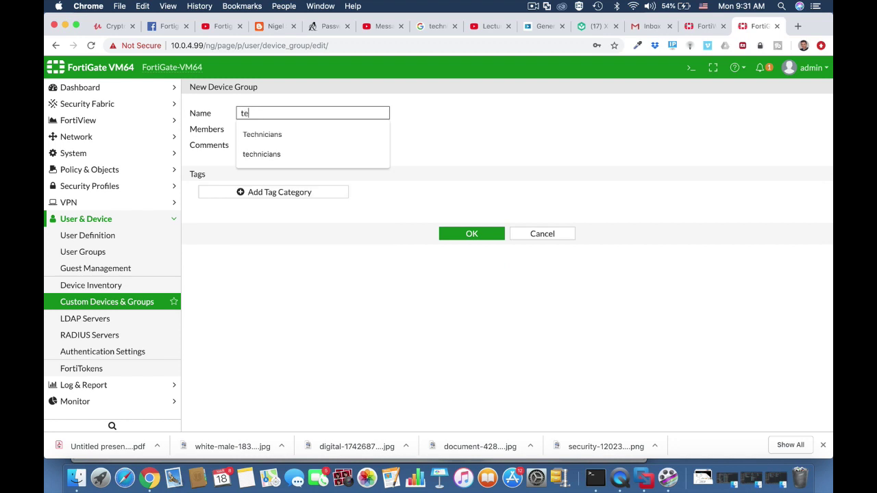
type("chnicians BYOD")
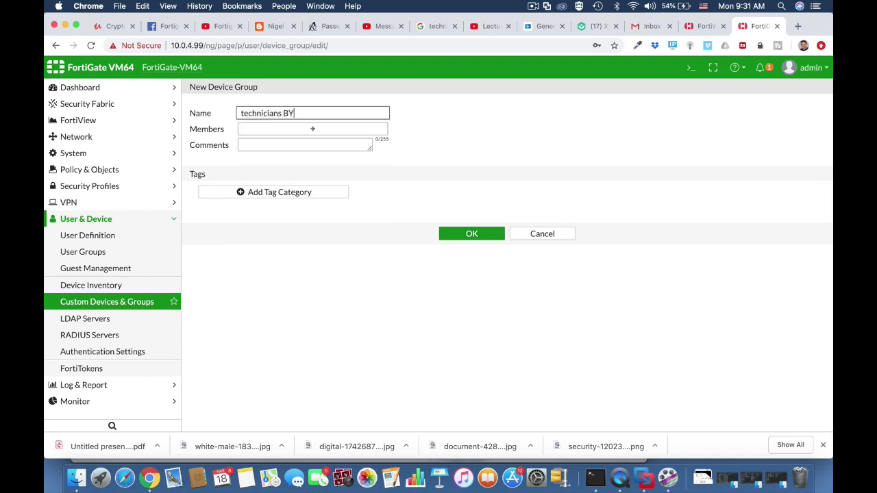
Add iOS Device, Android Phone and Android Tablet as members and save the group.
left_click(260, 127)
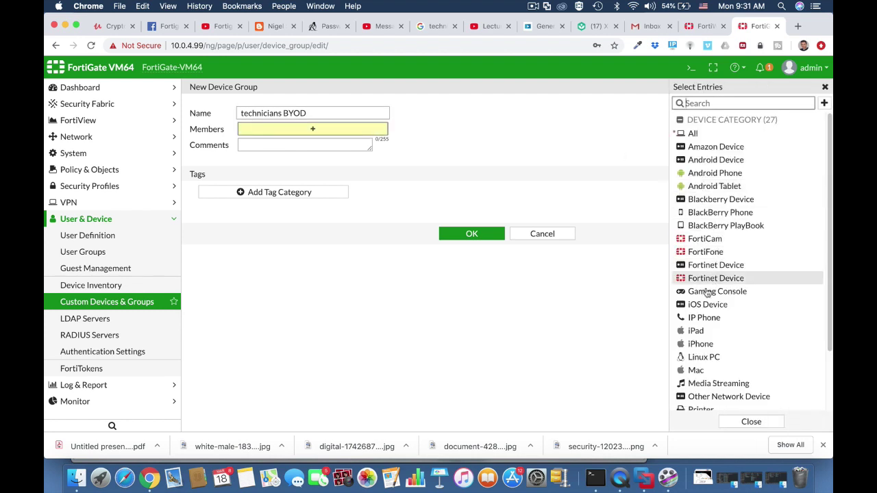
left_click(706, 306)
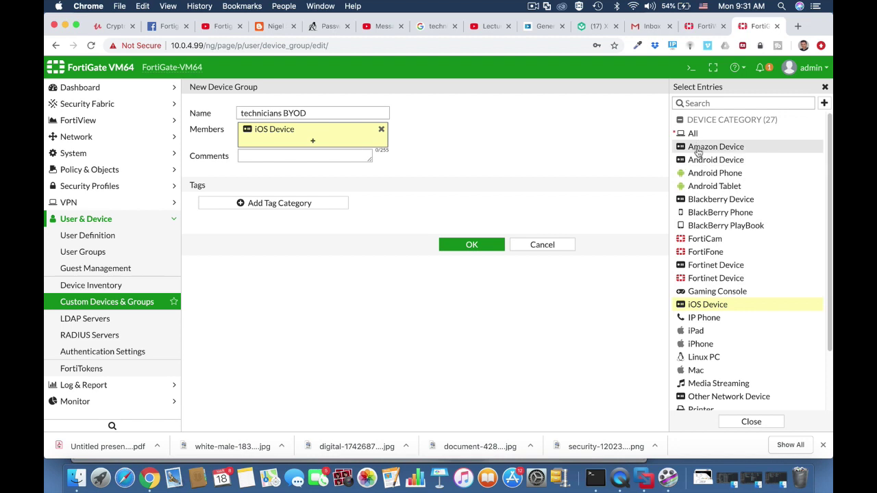
left_click(697, 161)
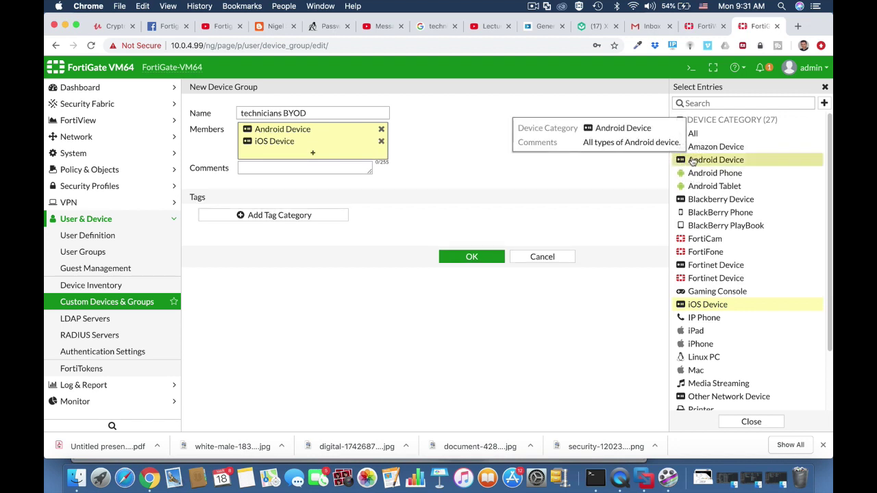
left_click(384, 131)
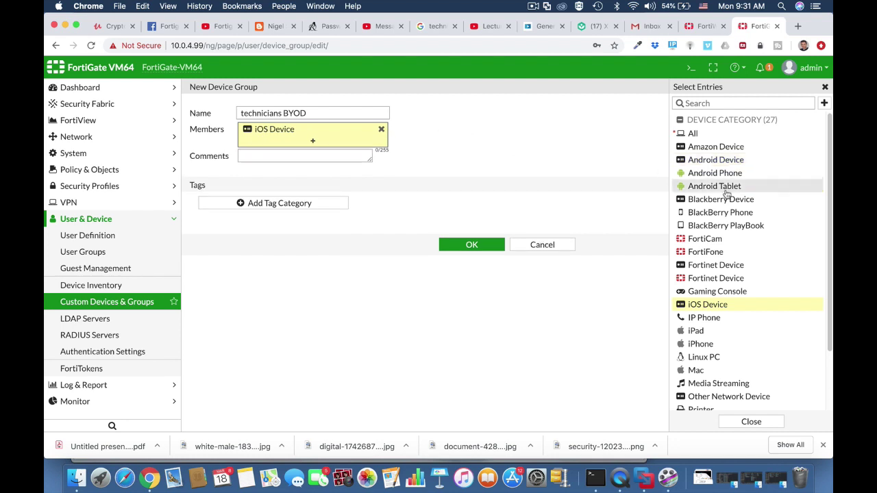
left_click(716, 175)
left_click(712, 188)
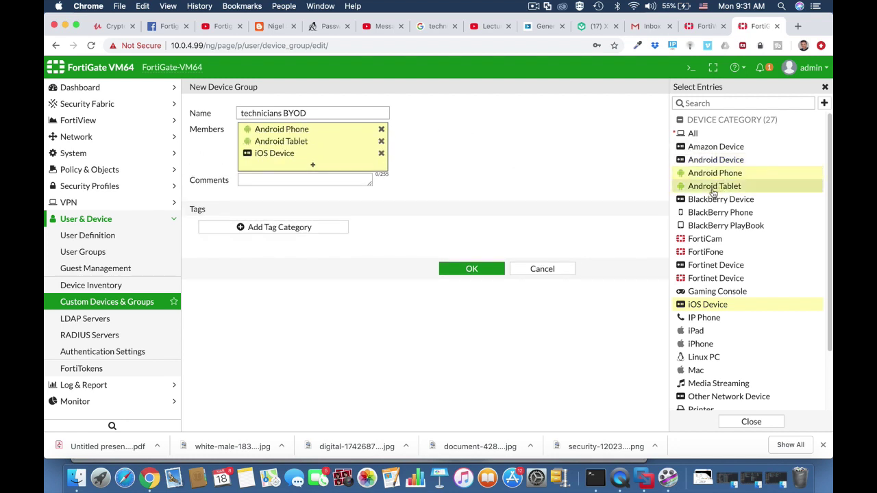
left_click(294, 181)
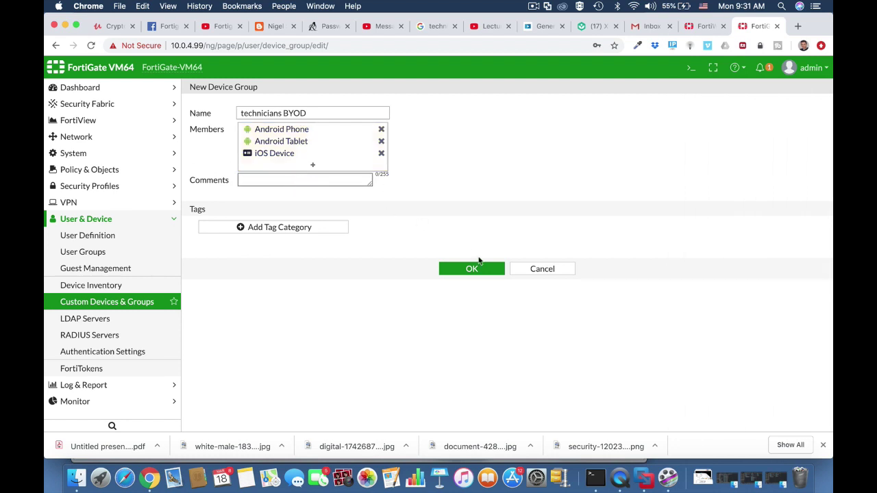
left_click(471, 270)
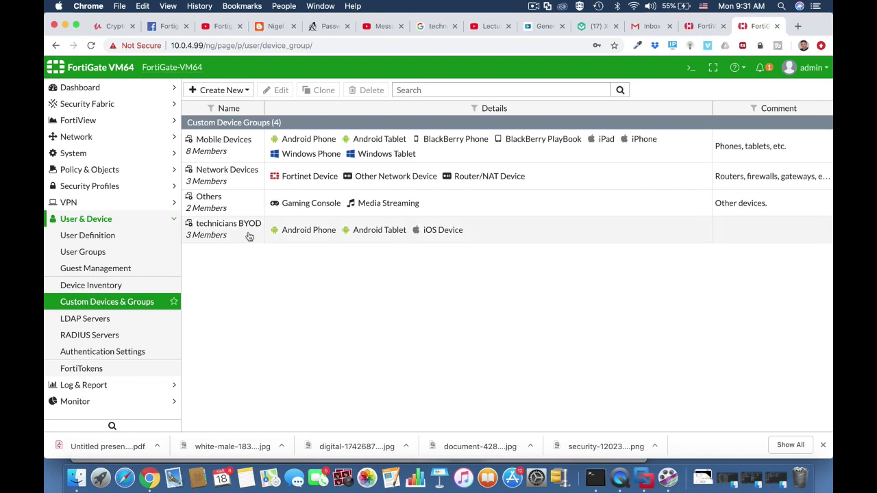
Create a Firewall user group 'technicians' with members tech1 and tech2.
left_click(108, 236)
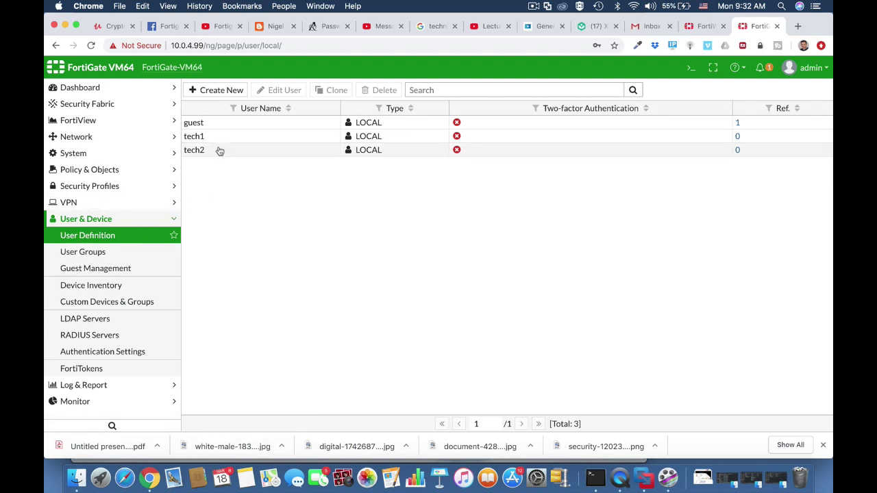
left_click(118, 252)
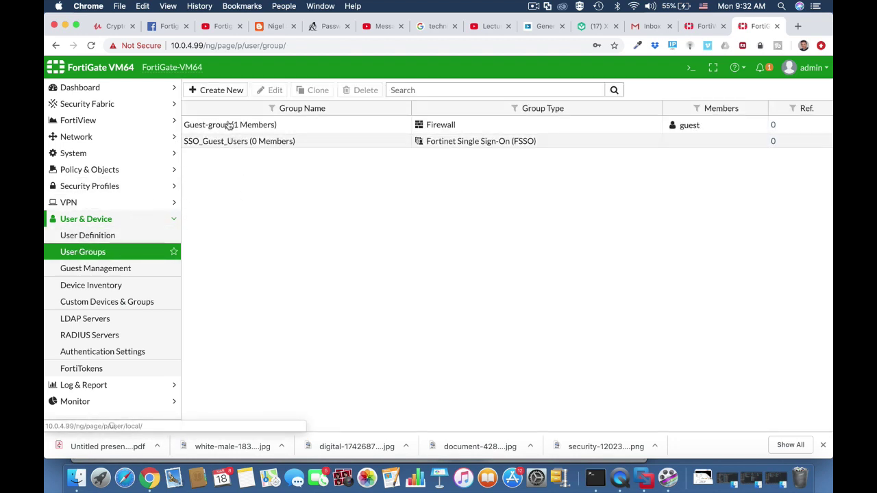
left_click(221, 91)
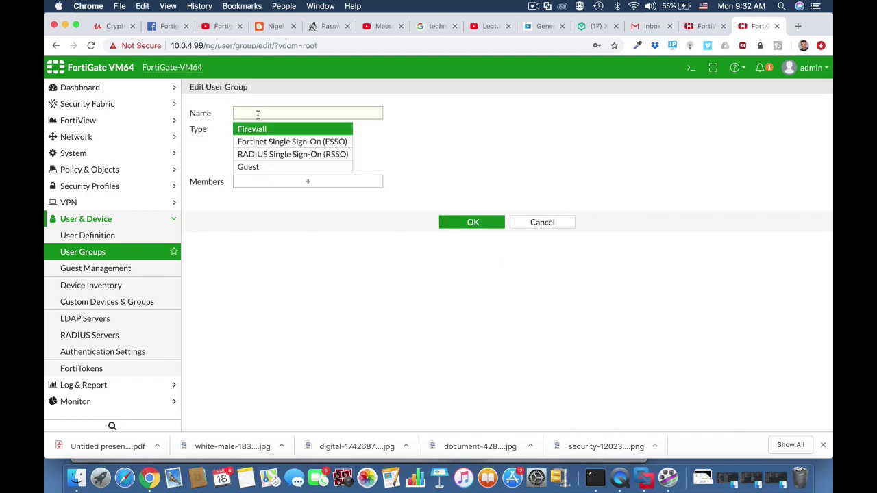
left_click(254, 115)
type("tech")
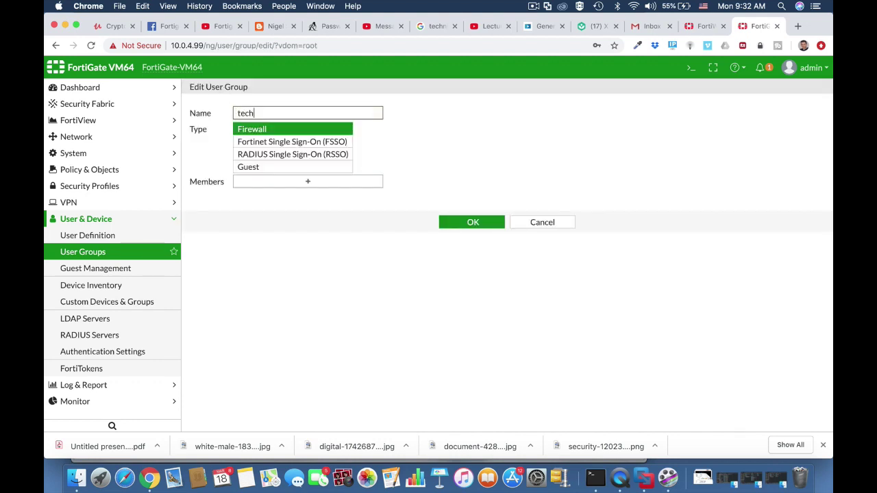
type("nicians")
left_click(272, 130)
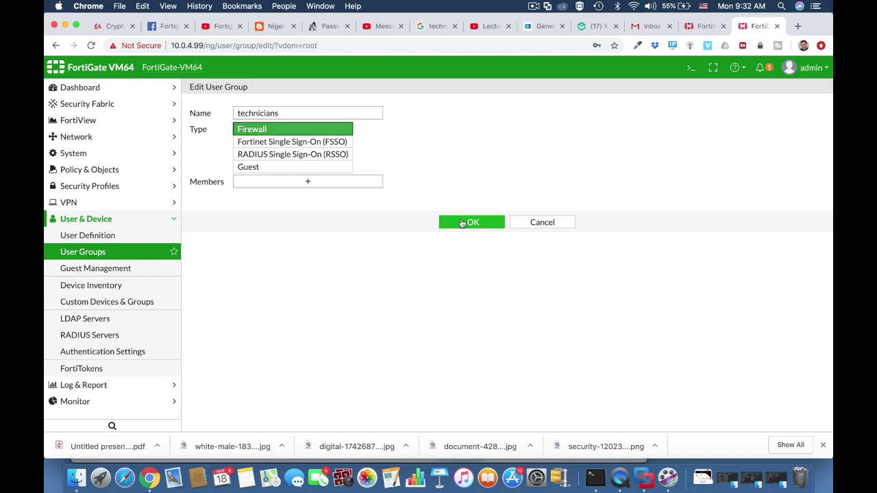
left_click(366, 183)
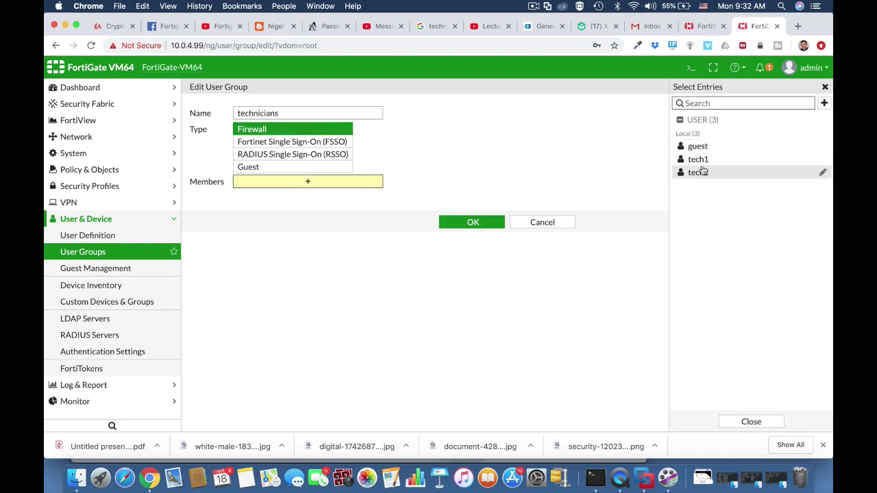
left_click(699, 161)
left_click(699, 172)
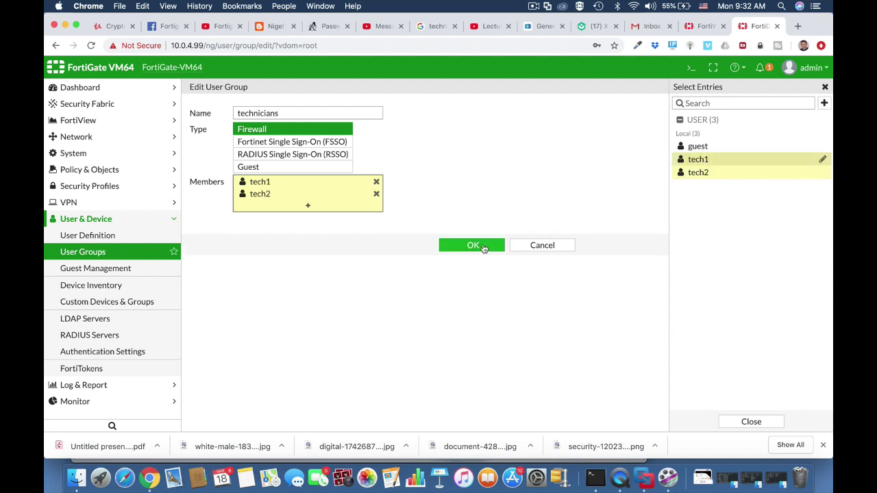
left_click(480, 248)
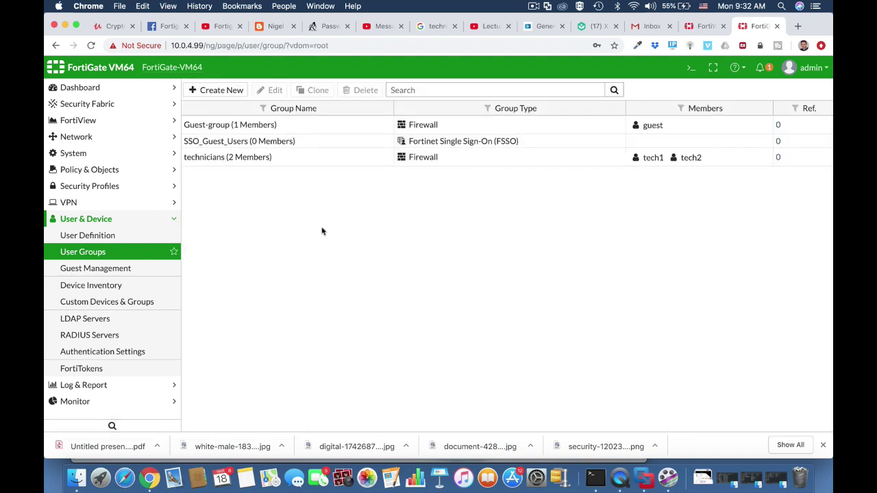
Enable Device Detection and Active Scanning on the Vlan 10 Technicians Wi-fi interface and save.
left_click(118, 137)
left_click(106, 154)
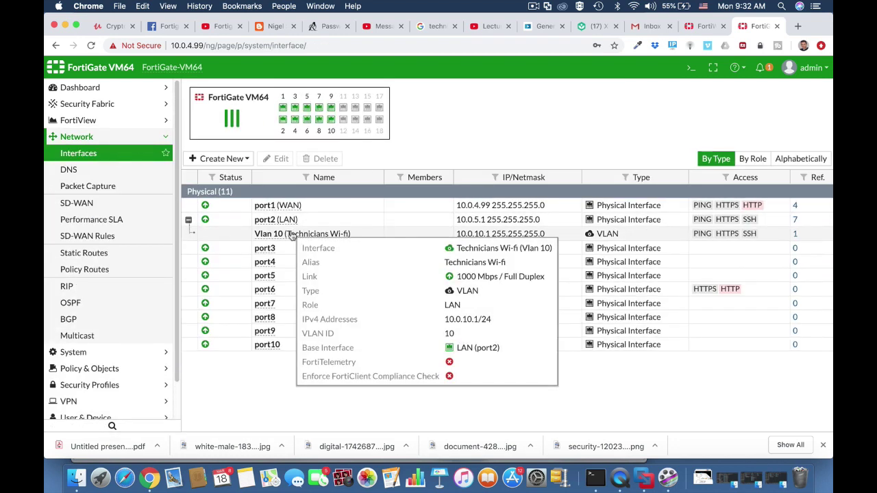
left_click(291, 233)
left_click(281, 158)
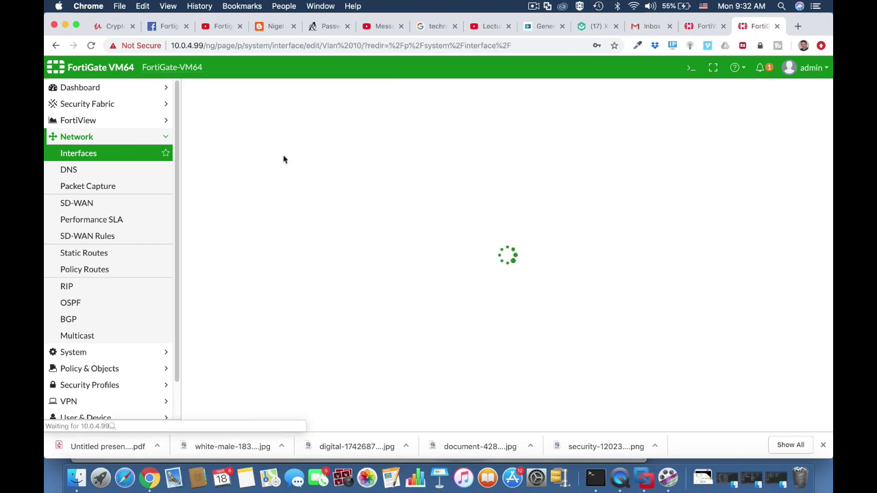
scroll(387, 272, "down", 3)
scroll(387, 273, "down", 5)
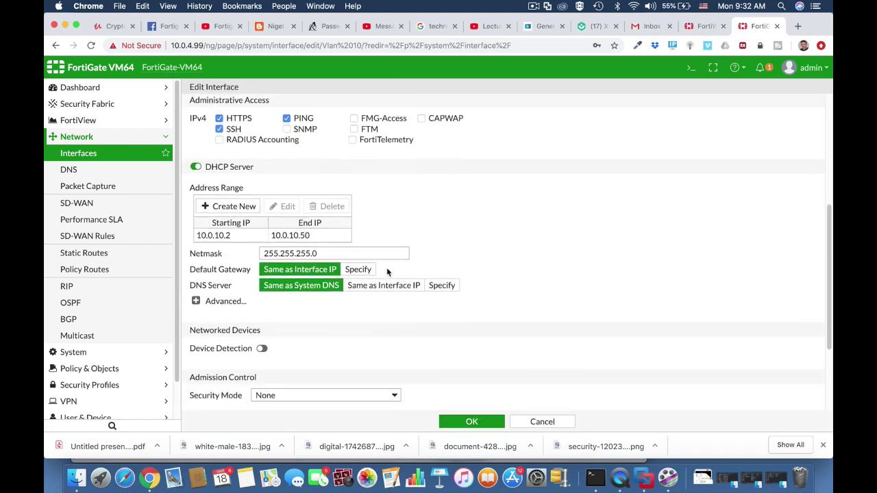
left_click(261, 322)
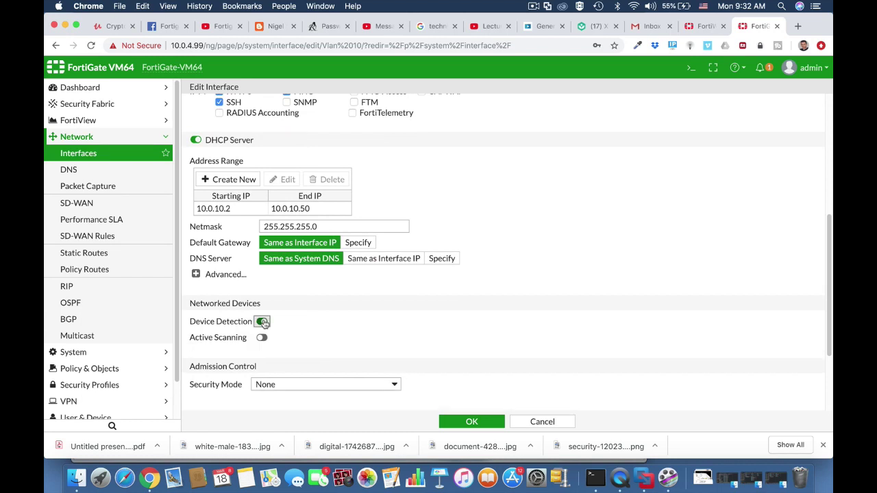
left_click(262, 338)
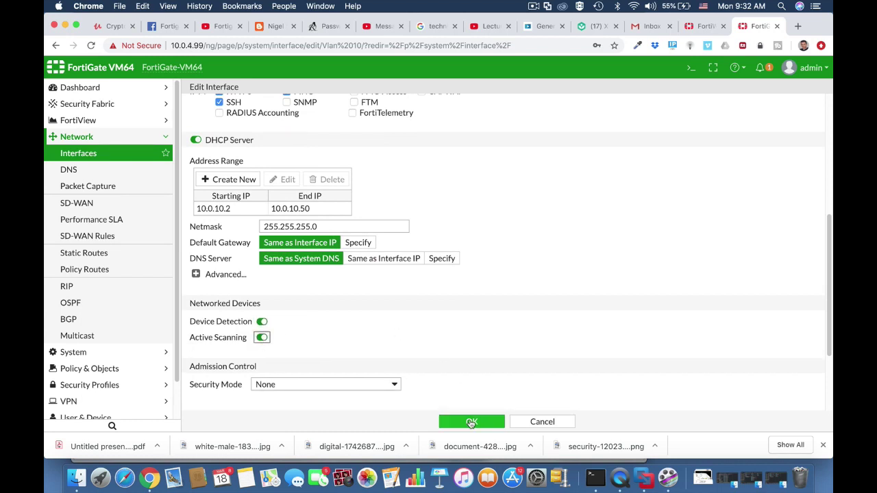
left_click(470, 422)
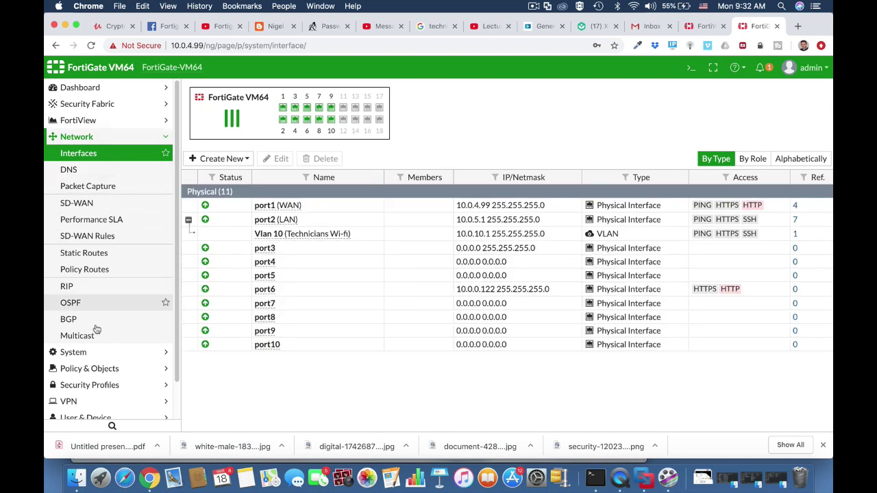
left_click(100, 368)
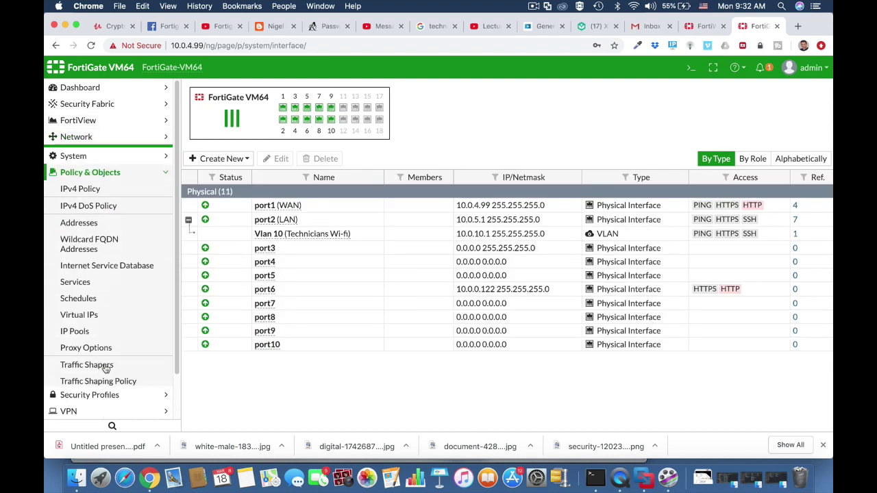
Look up the Technicians firewall address entry, then return to the IPv4 policy list.
left_click(100, 189)
left_click(96, 218)
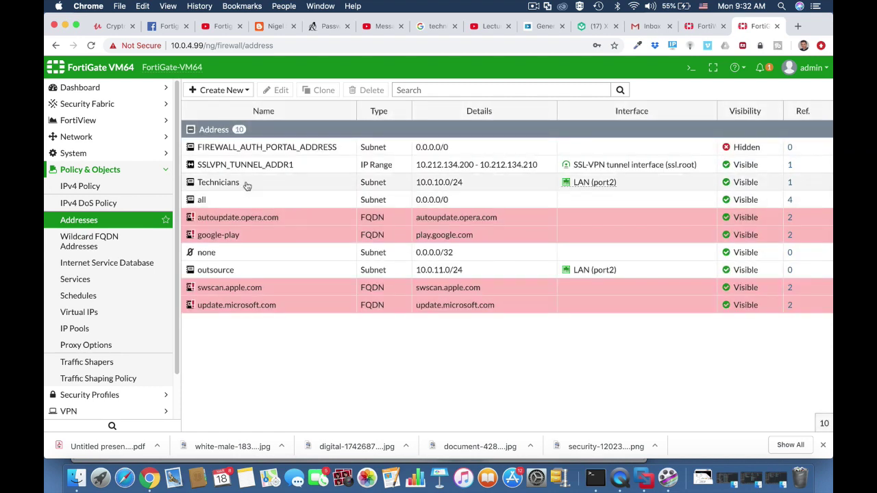
left_click(247, 185)
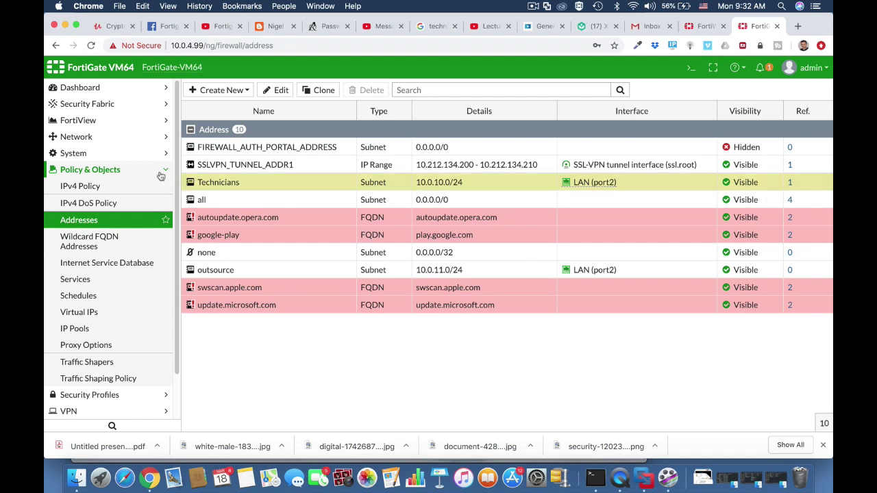
left_click(117, 189)
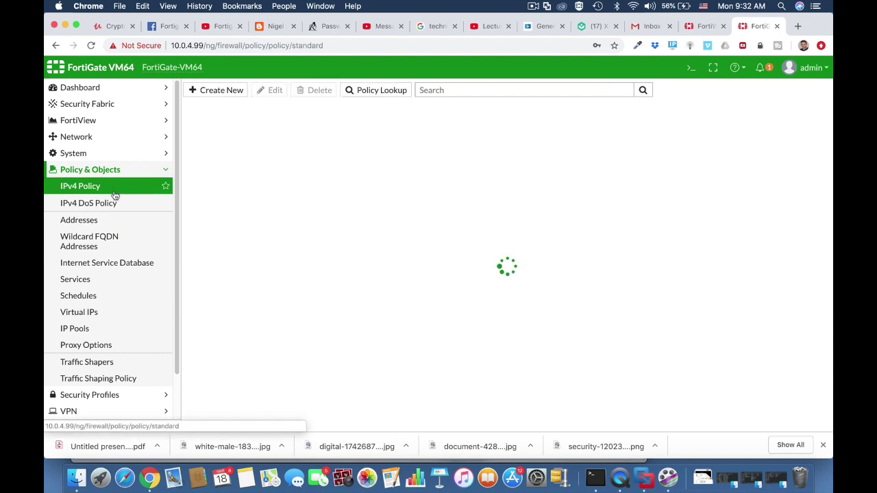
Start the 'Technicians WIFI access' policy from Technicians Wi-fi (Vlan 10) to WAN (port1).
left_click(215, 95)
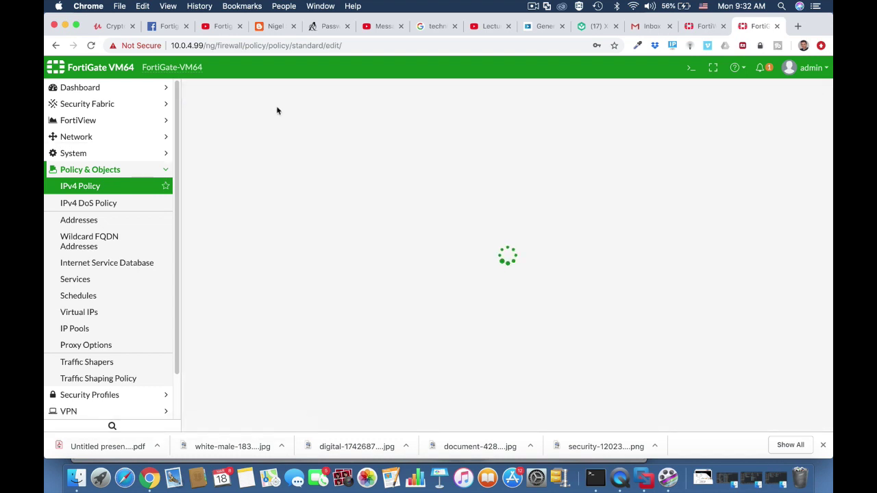
left_click(282, 123)
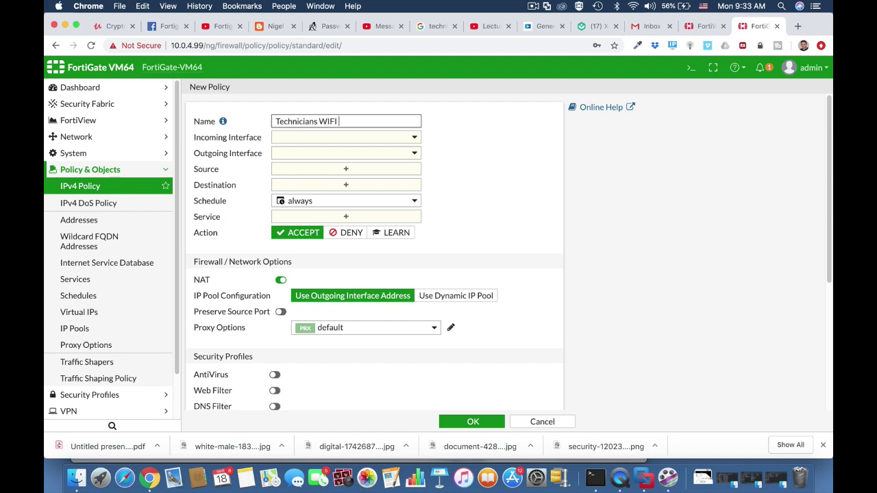
left_click(342, 138)
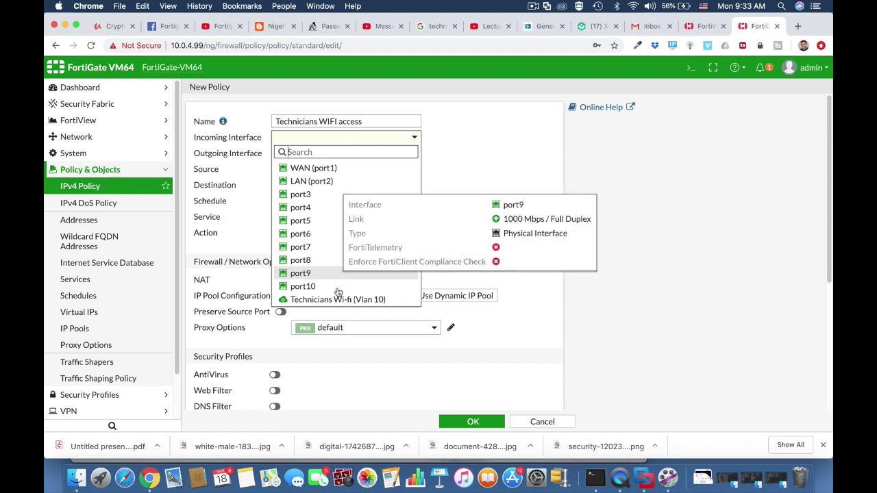
left_click(336, 300)
left_click(342, 155)
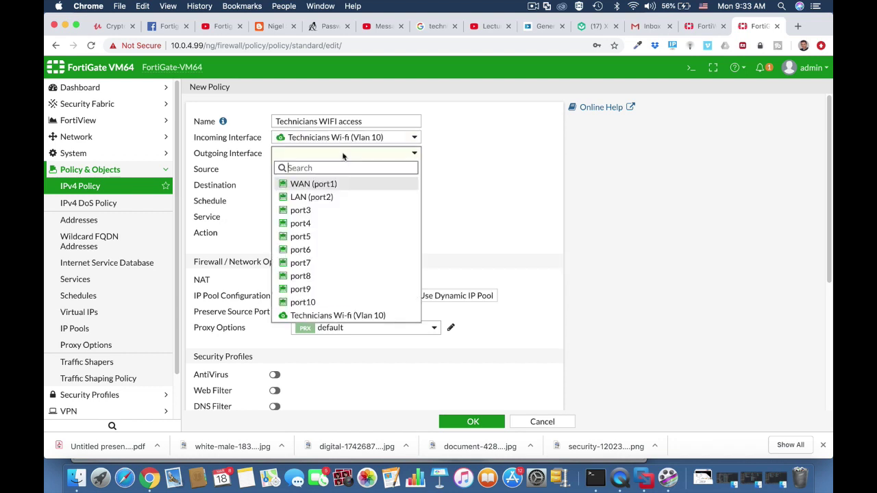
left_click(316, 185)
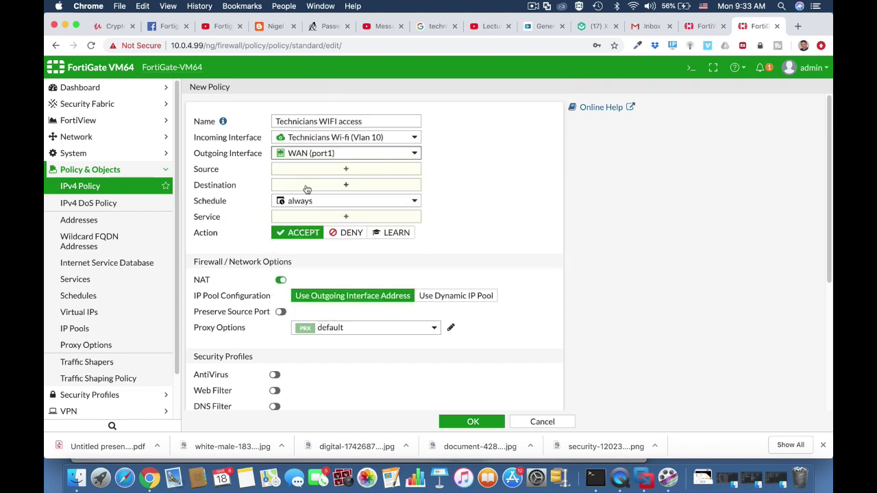
Set the policy source to all plus the technicians group, and destination to all.
left_click(322, 174)
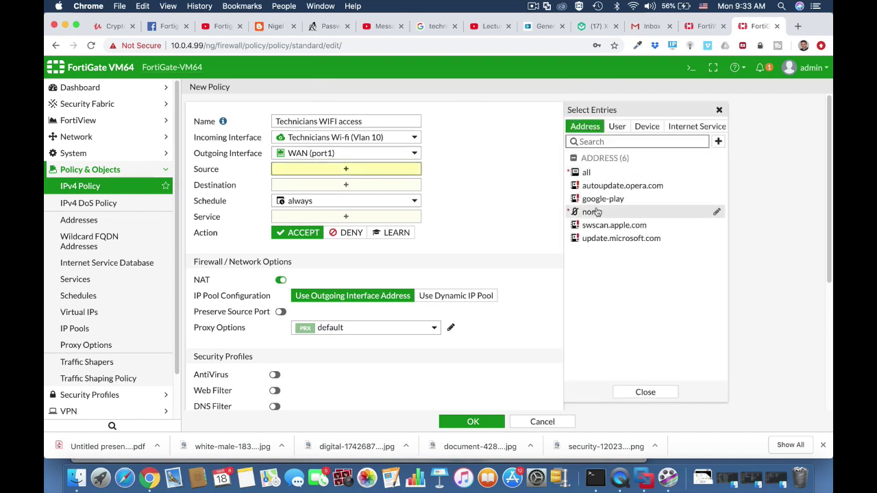
left_click(617, 127)
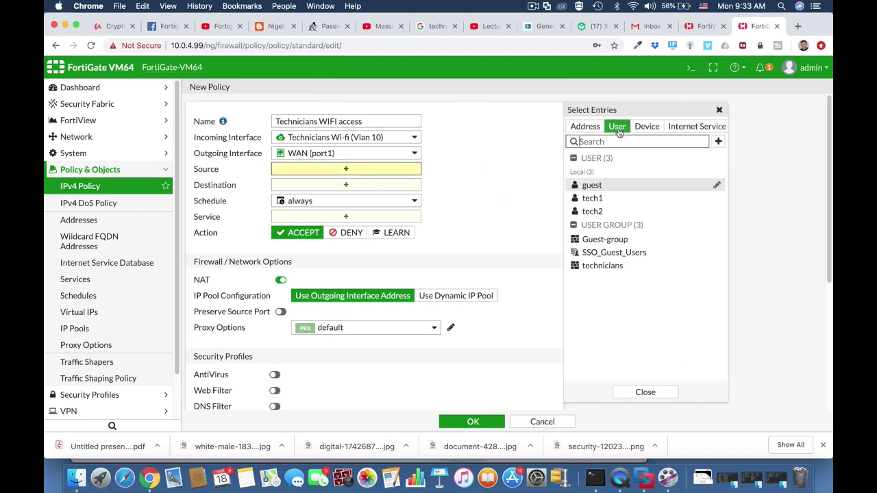
left_click(603, 266)
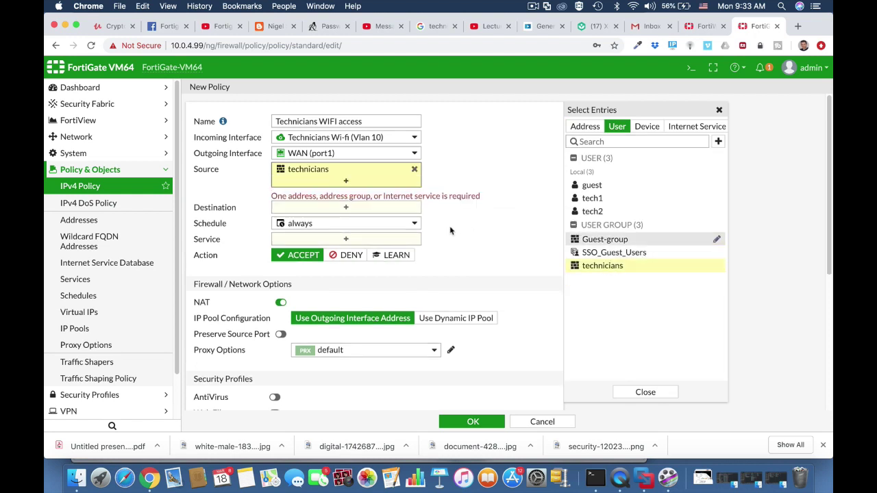
left_click(585, 126)
left_click(586, 172)
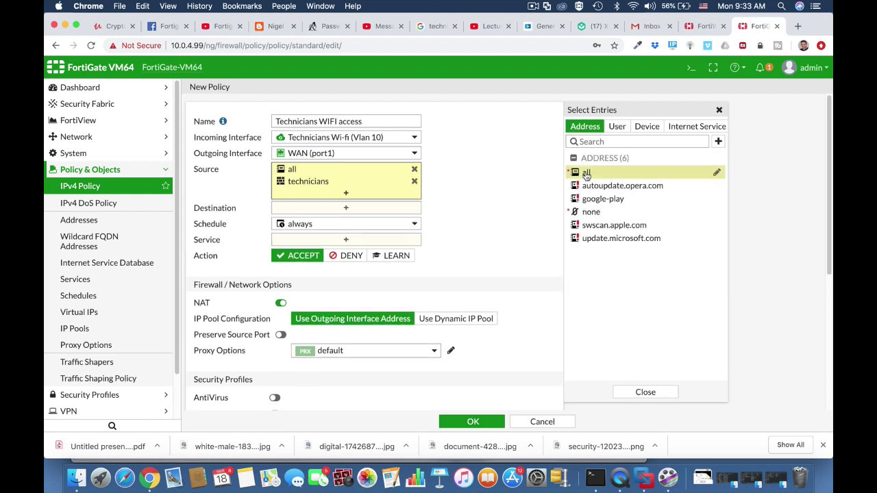
left_click(554, 220)
left_click(368, 208)
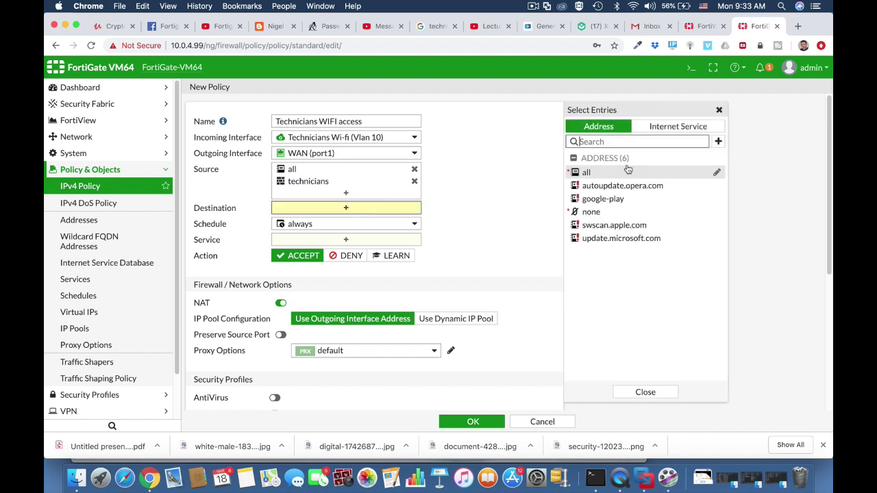
left_click(587, 173)
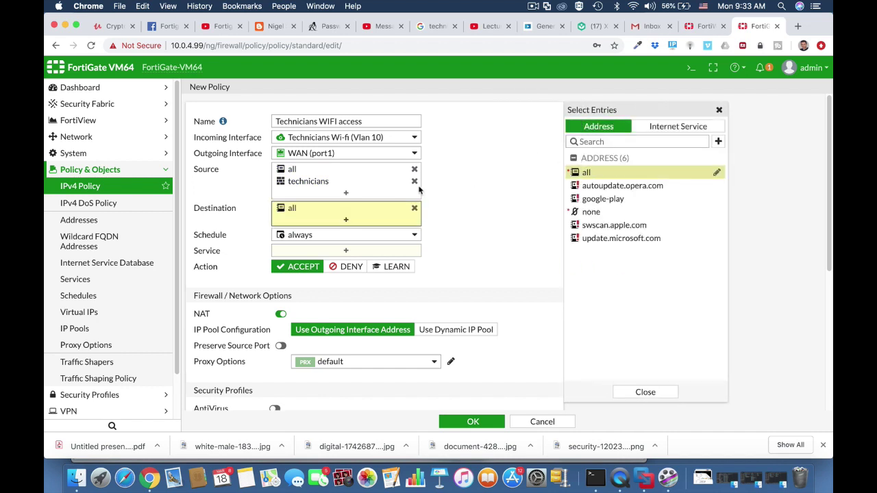
Allow the services HTTPS, HTTP and DNS on the policy.
left_click(355, 252)
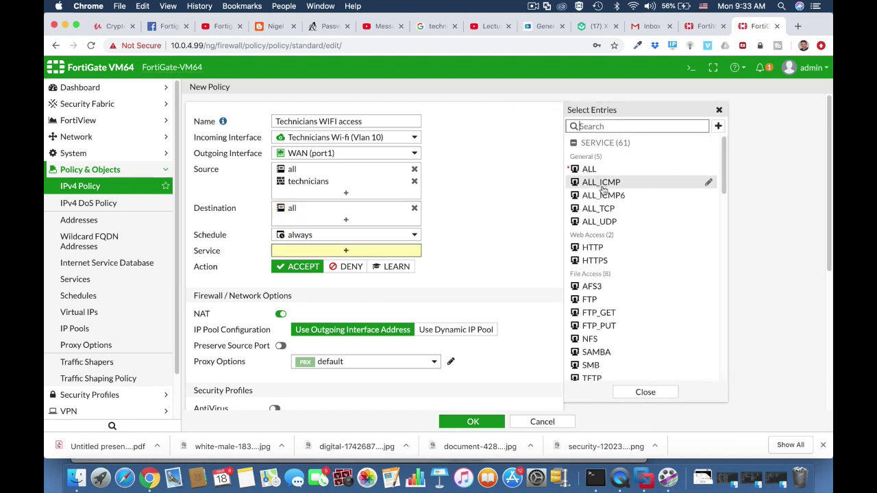
left_click(600, 261)
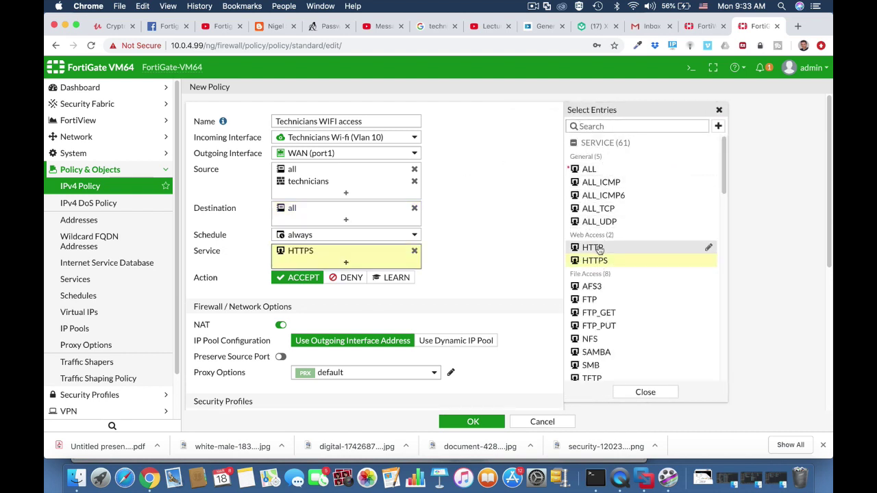
left_click(599, 250)
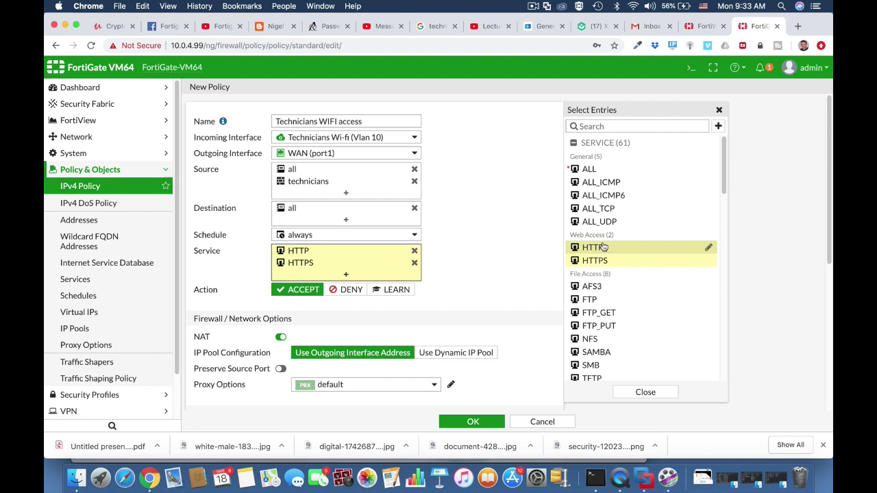
left_click(612, 128)
type("dns")
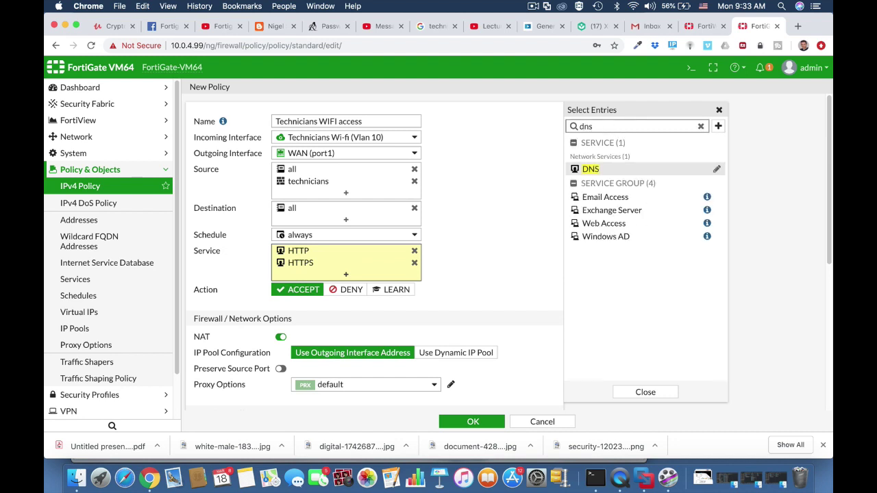
left_click(599, 170)
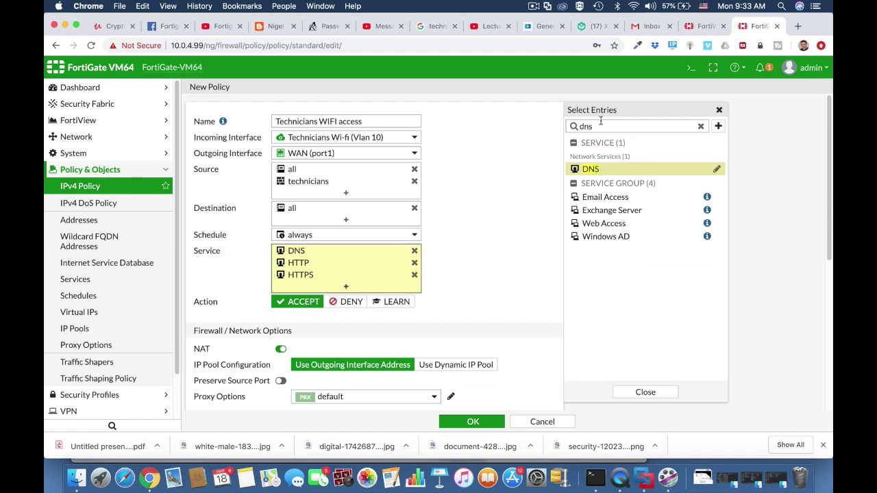
left_click_drag(599, 128, 574, 130)
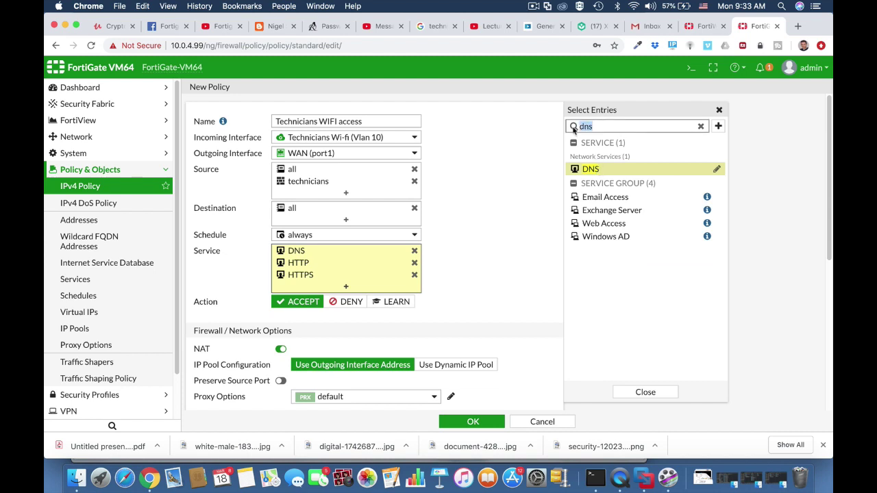
key("BackSpace")
left_click(490, 283)
scroll(370, 352, "down", 5)
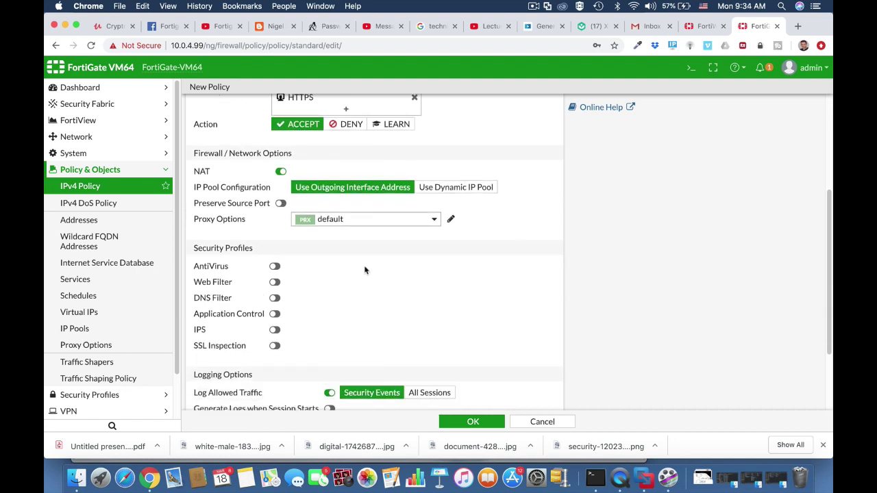
Enable antivirus, add the technicians BYOD device group as a source, and view the Technicians Wi-fi policies.
left_click(274, 266)
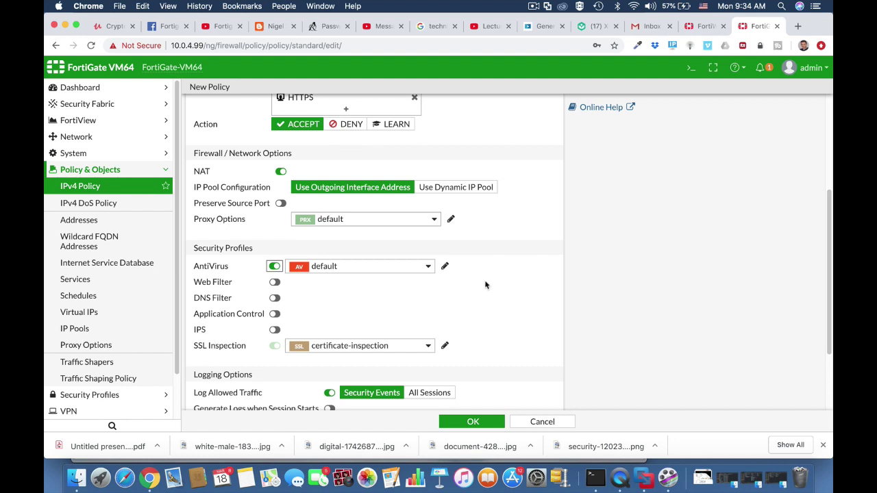
scroll(485, 285, "up", 5)
left_click(362, 193)
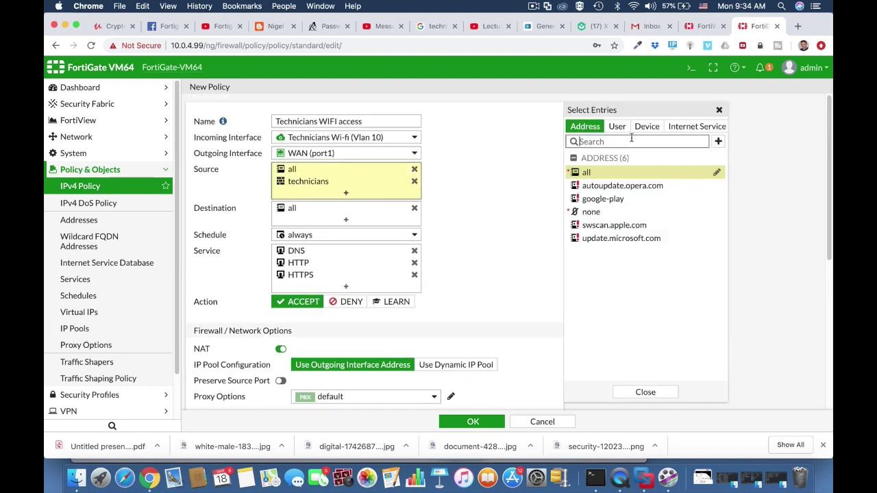
left_click(646, 129)
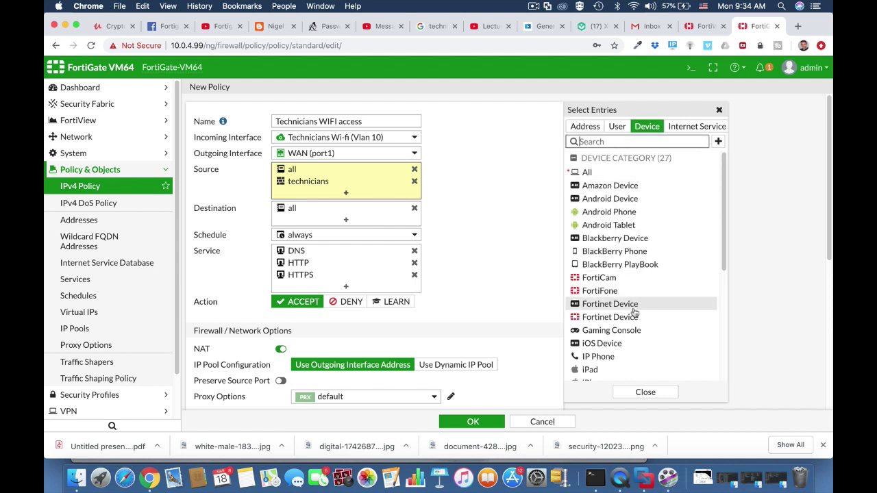
scroll(635, 312, "down", 5)
scroll(636, 313, "down", 2)
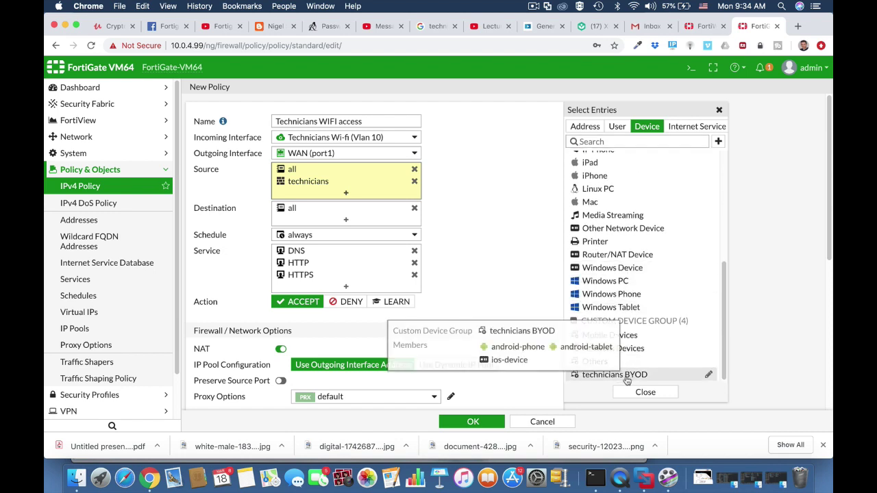
left_click(625, 378)
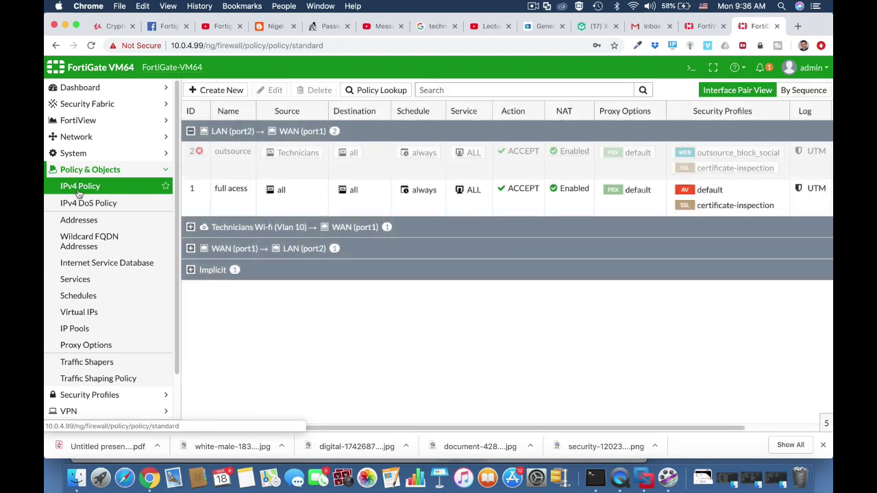
left_click(190, 228)
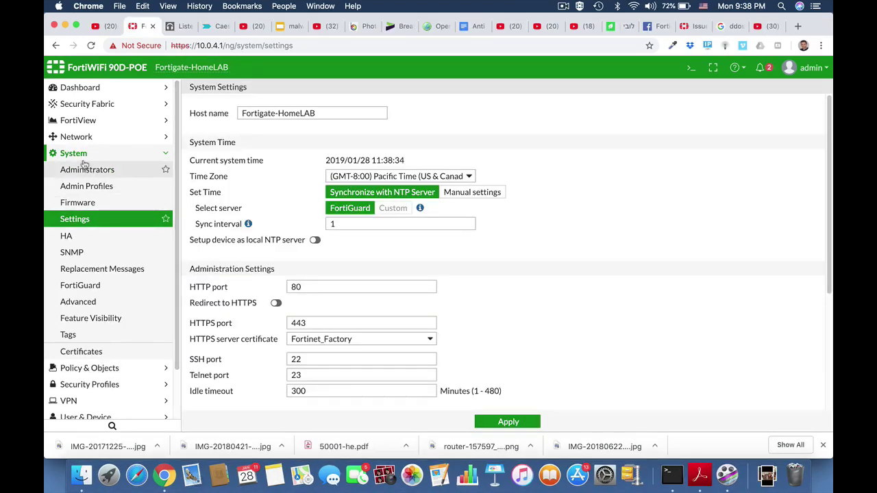
left_click(77, 154)
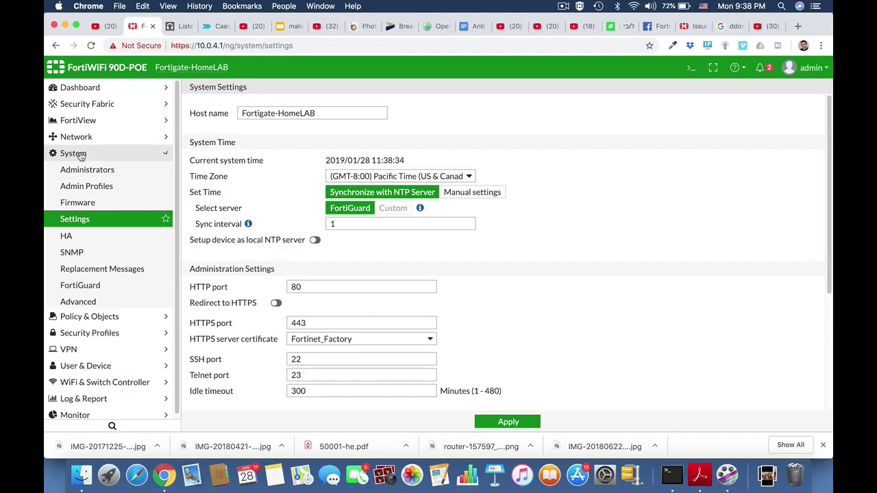
Check the IPv4 policy list, then collapse the Policy & Objects menu.
left_click(81, 170)
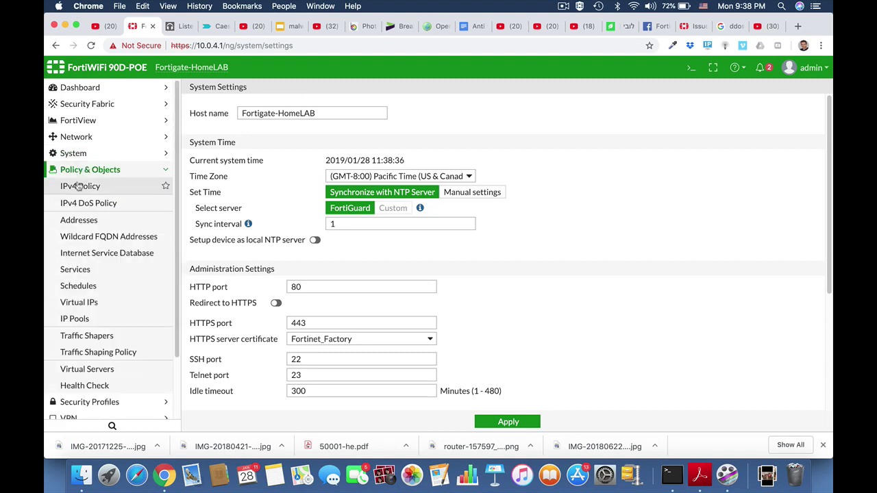
left_click(78, 188)
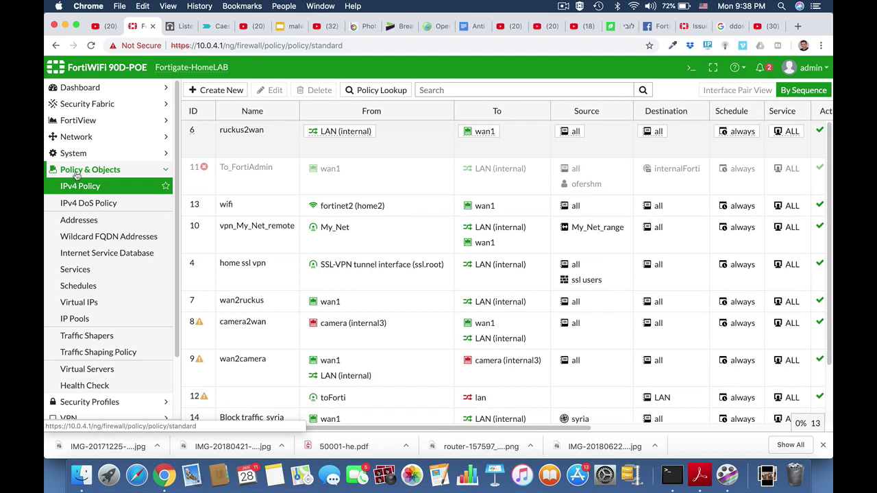
left_click(78, 171)
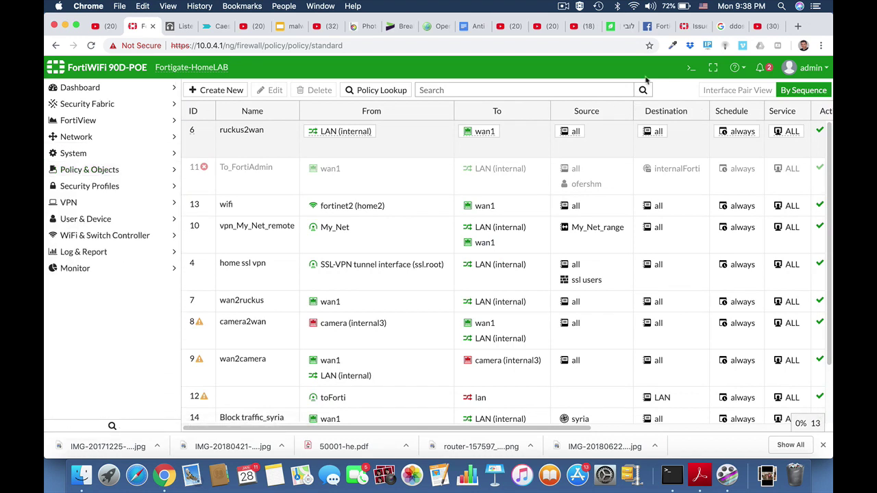
Download an unencrypted configuration backup to the PC and show the .conf file in Finder.
left_click(822, 71)
mouse_move(789, 139)
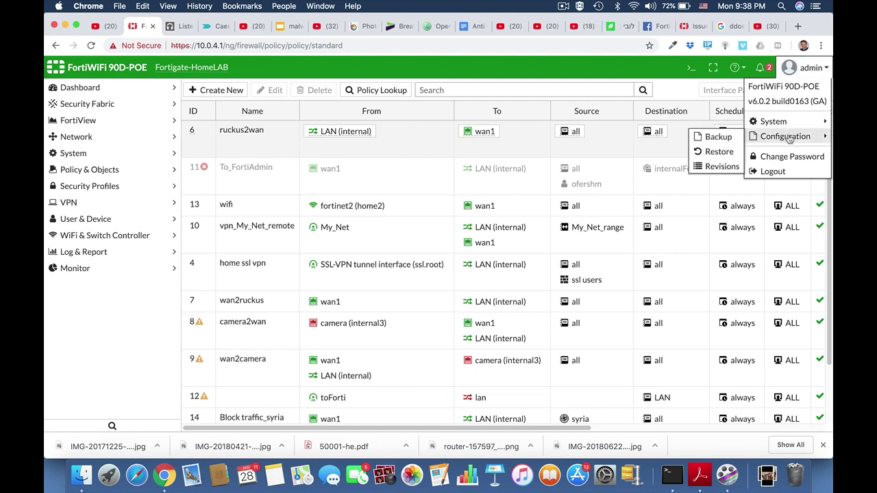
left_click(719, 138)
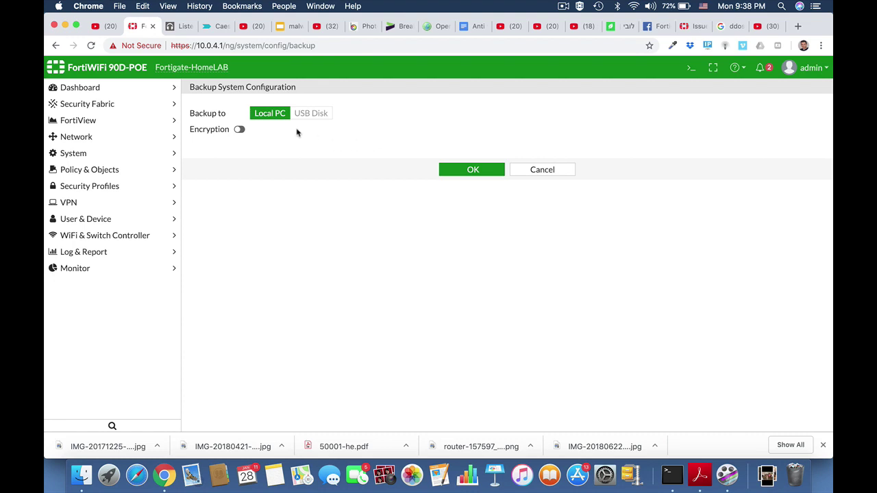
left_click(239, 130)
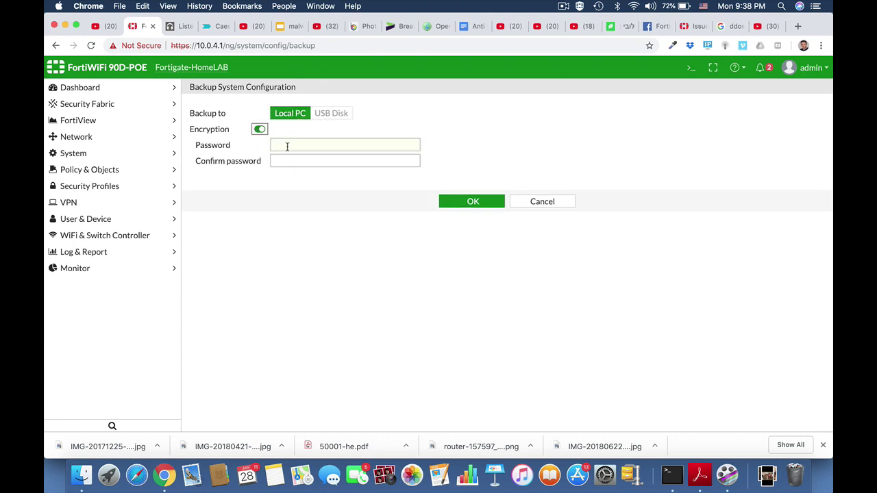
left_click(258, 131)
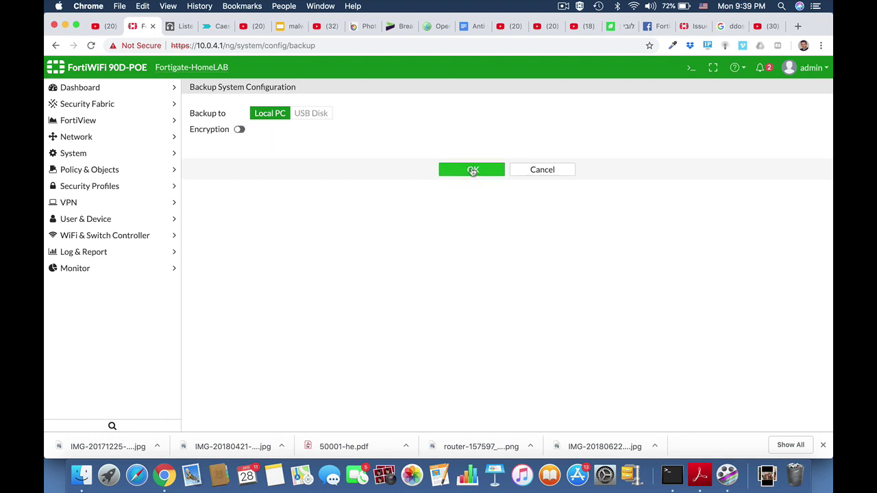
left_click(473, 170)
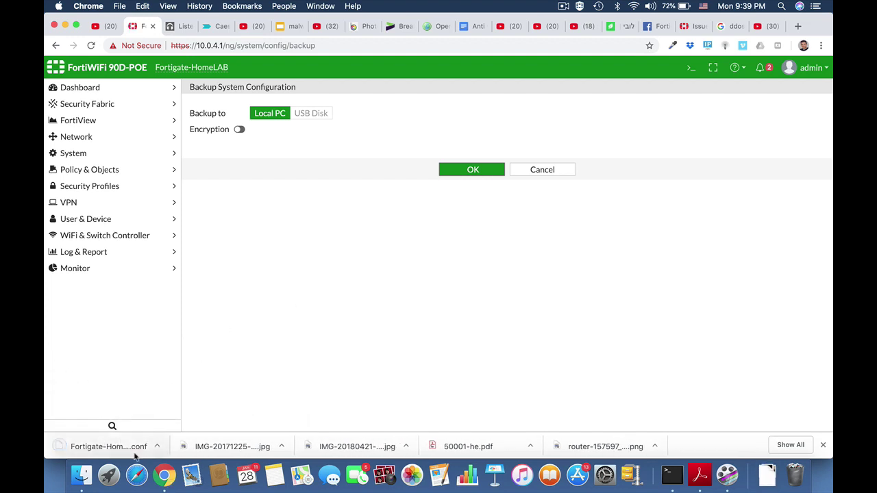
left_click(157, 446)
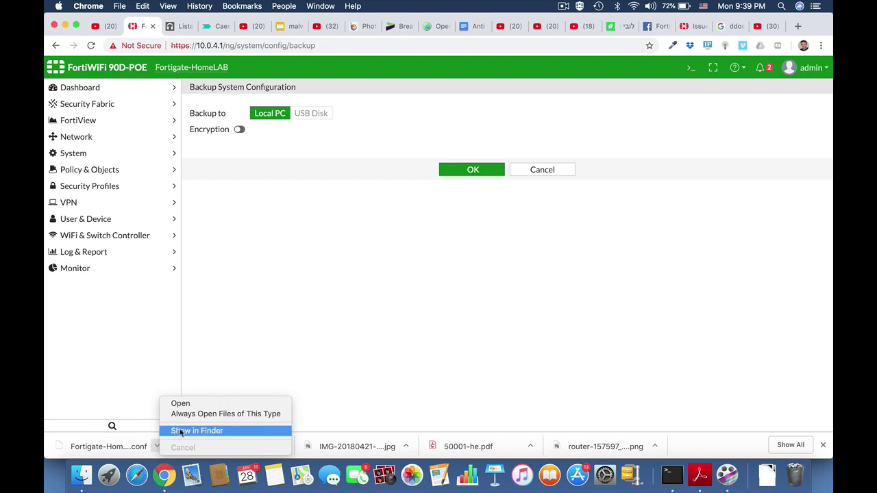
left_click(182, 431)
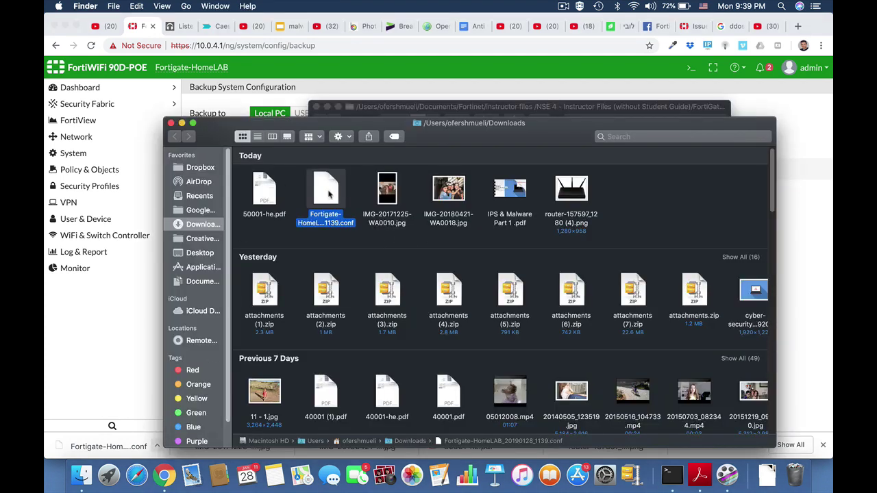
Open the backup .conf file in TextEdit full screen and search it for 'pass'.
double_click(328, 195)
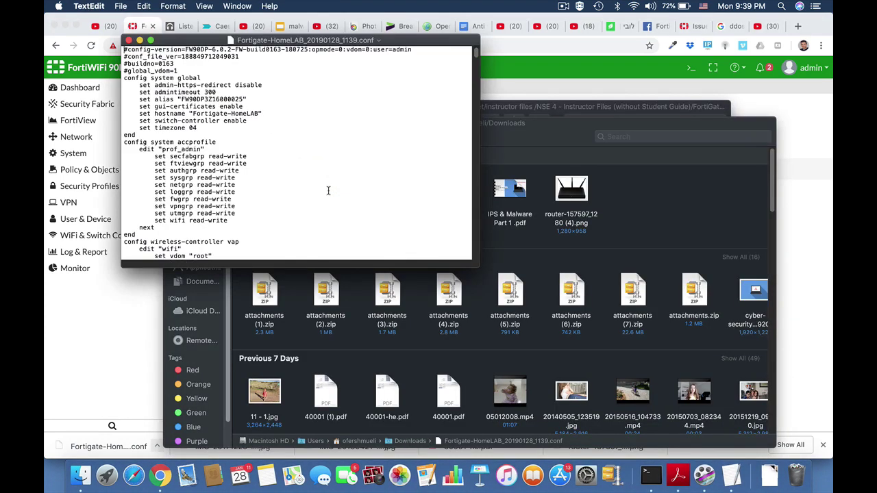
left_click(150, 40)
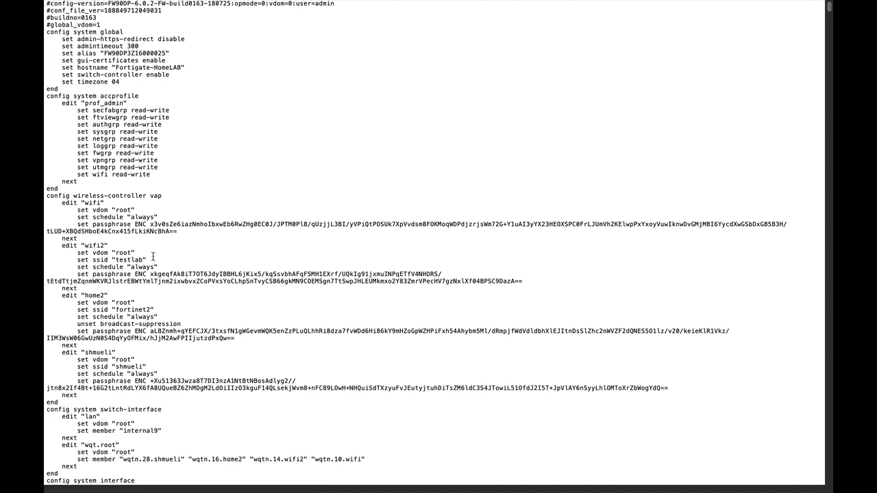
key("super+f")
type("pass")
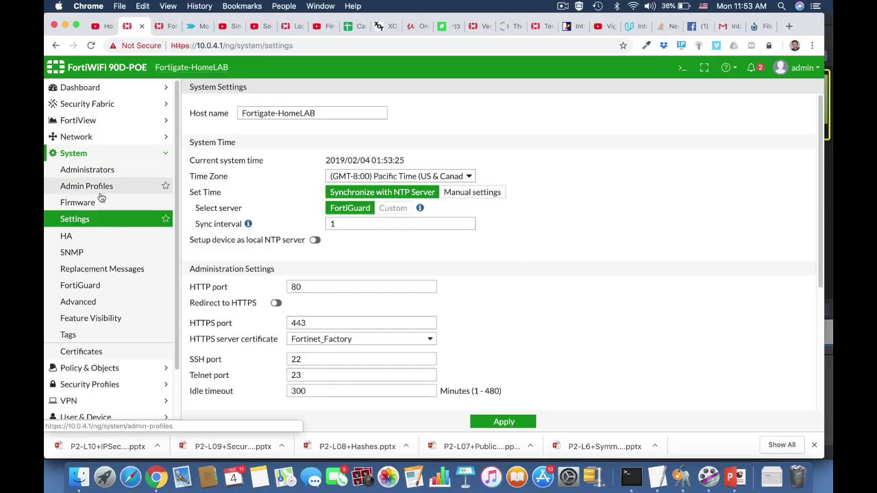
Set the system Inspection Mode to Proxy and apply.
left_click(88, 221)
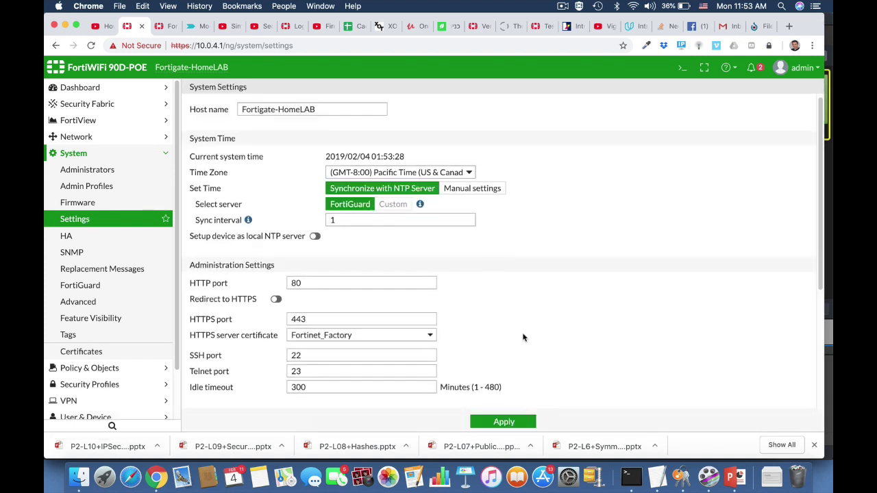
scroll(522, 336, "down", 5)
left_click(339, 352)
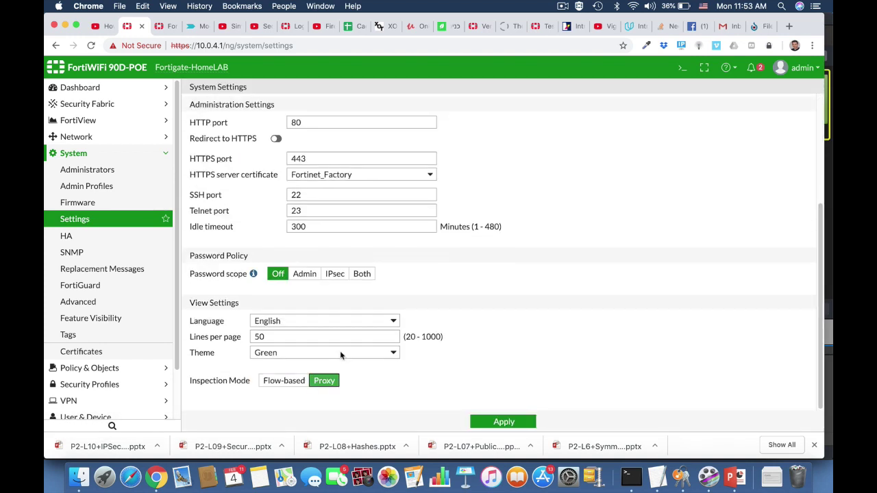
left_click(498, 421)
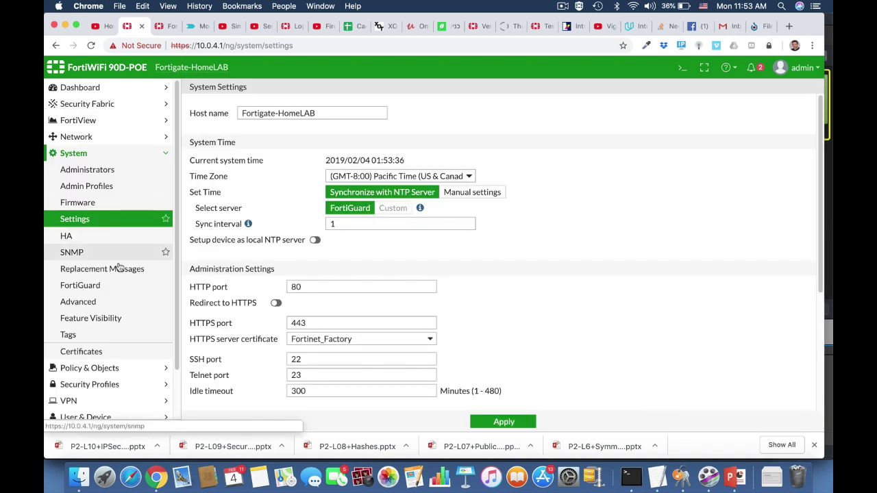
Turn on Explicit Proxy in Feature Visibility, apply, and open the Explicit Proxy settings.
left_click(114, 319)
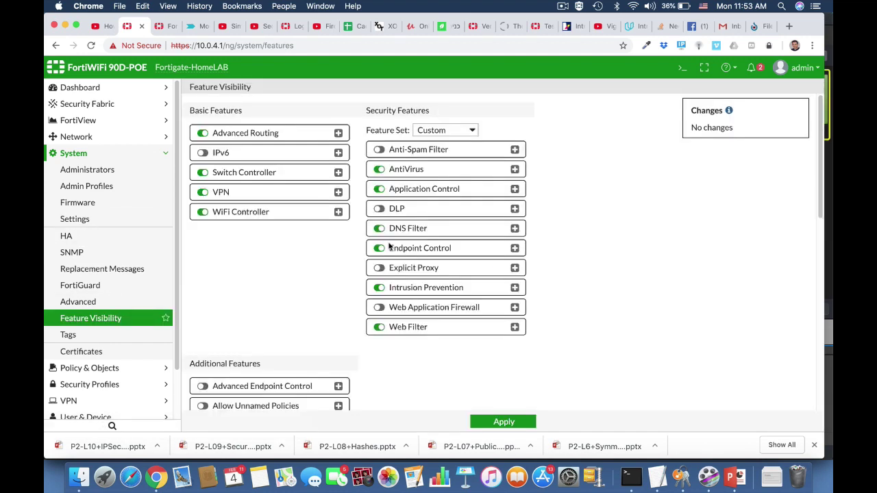
scroll(337, 317, "down", 10)
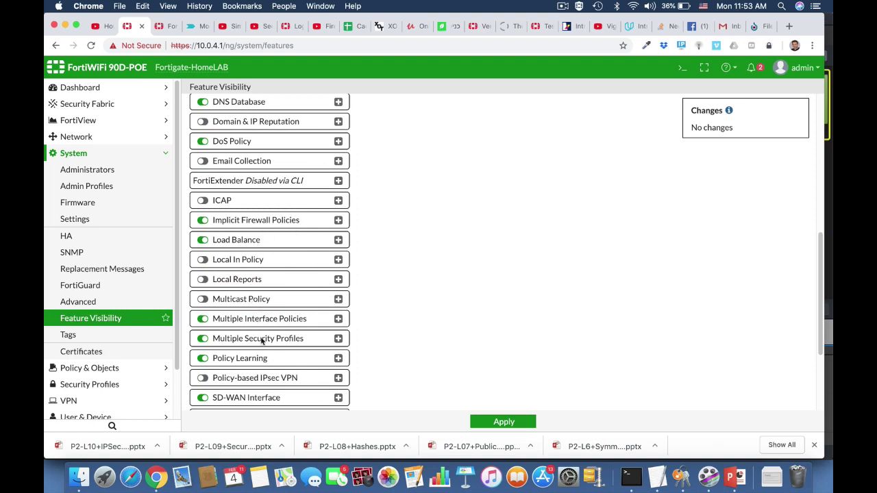
scroll(265, 377, "down", 5)
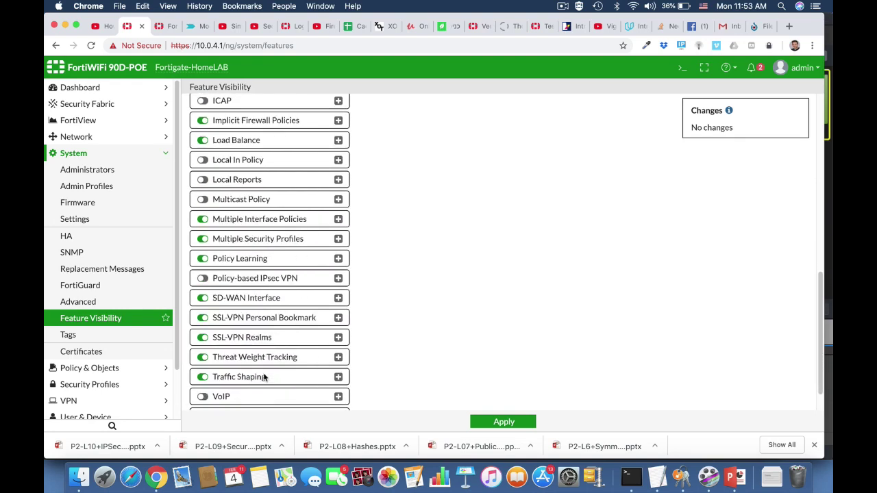
scroll(263, 377, "up", 15)
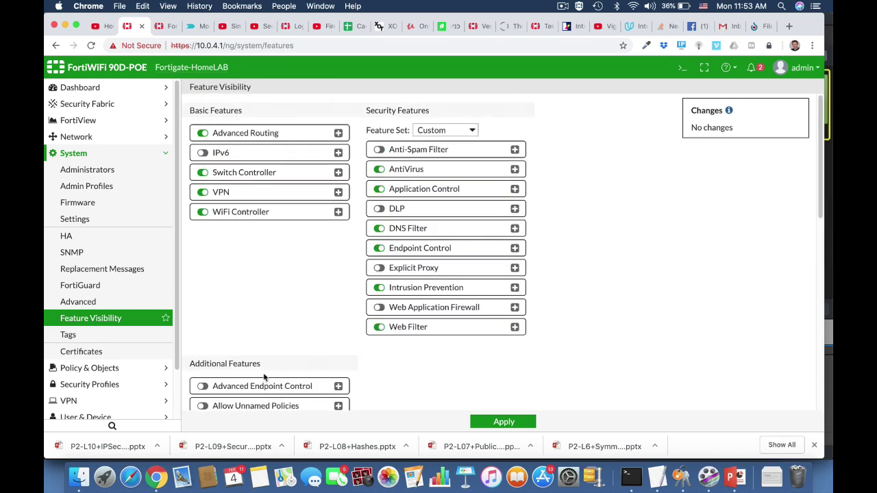
left_click(378, 268)
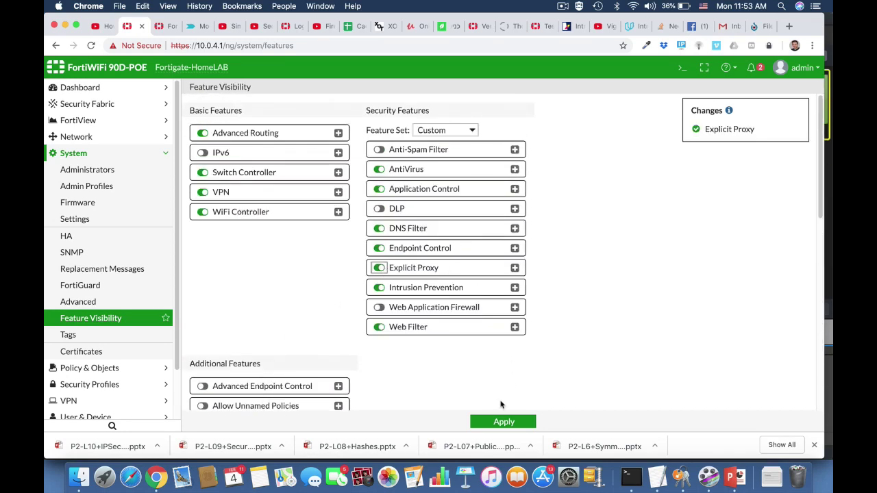
left_click(491, 424)
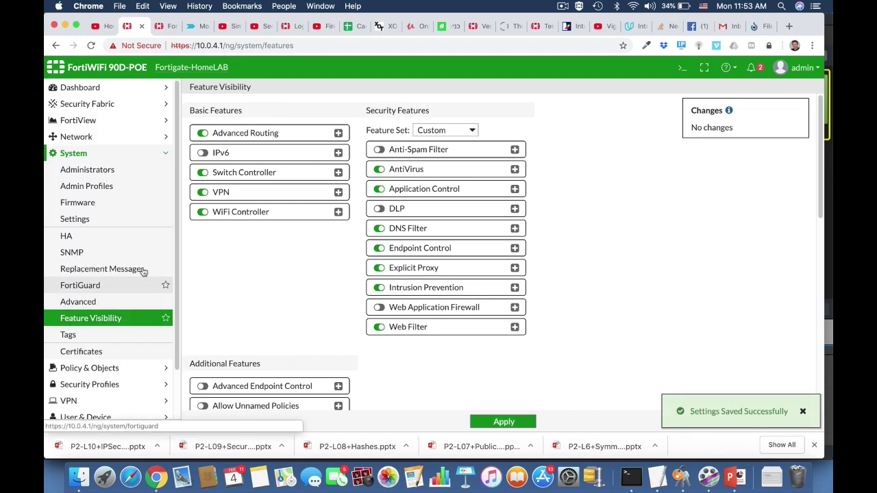
left_click(76, 137)
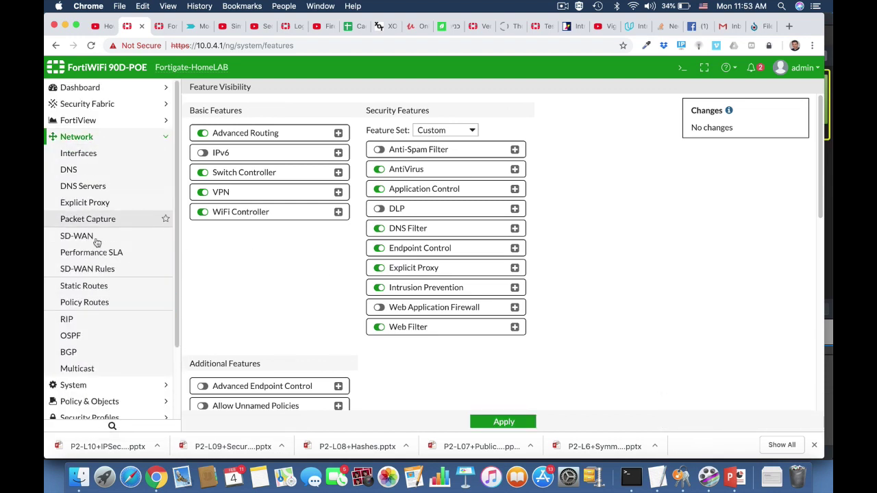
left_click(104, 207)
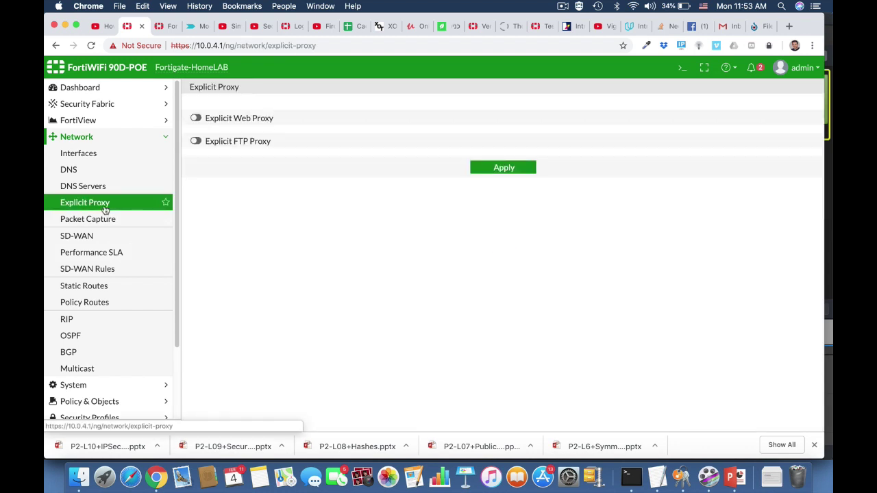
Enable the explicit web proxy listening on LAN (internal) with HTTP port 8080.
left_click(196, 118)
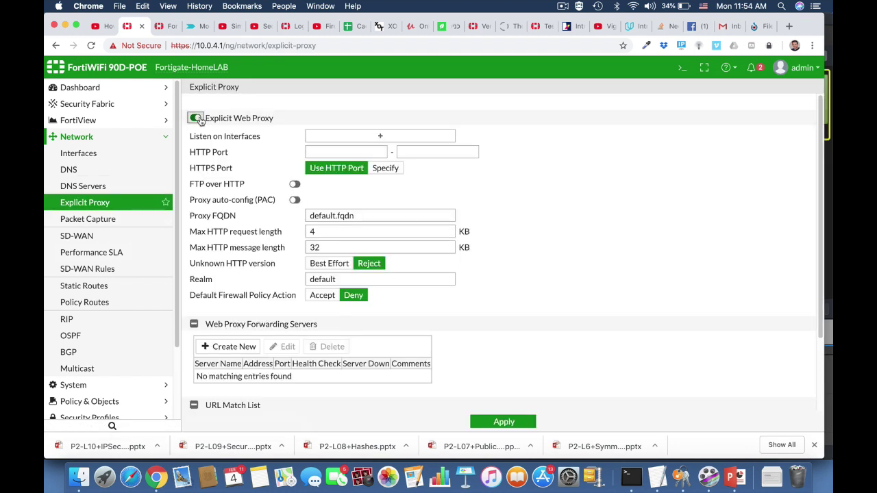
left_click(377, 136)
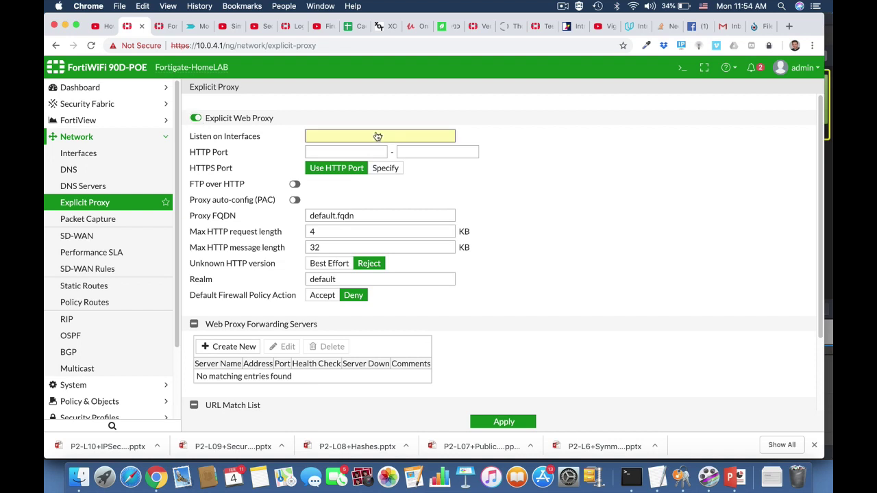
mouse_move(665, 189)
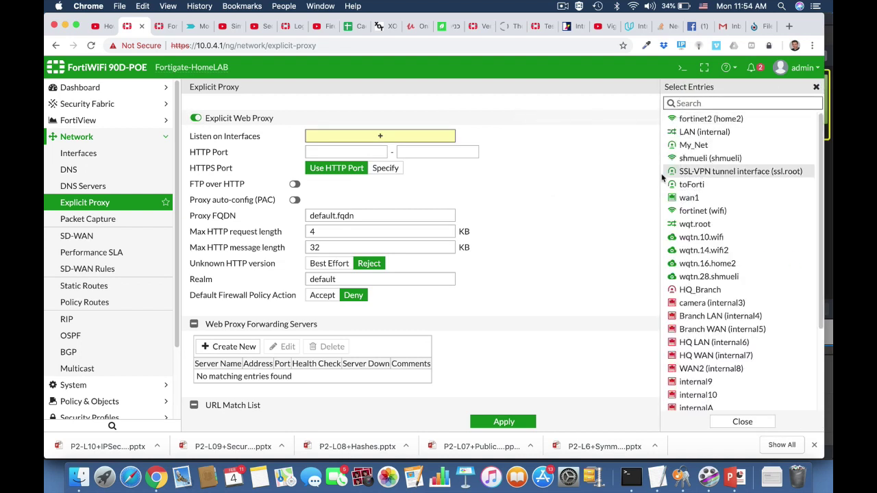
left_click(691, 133)
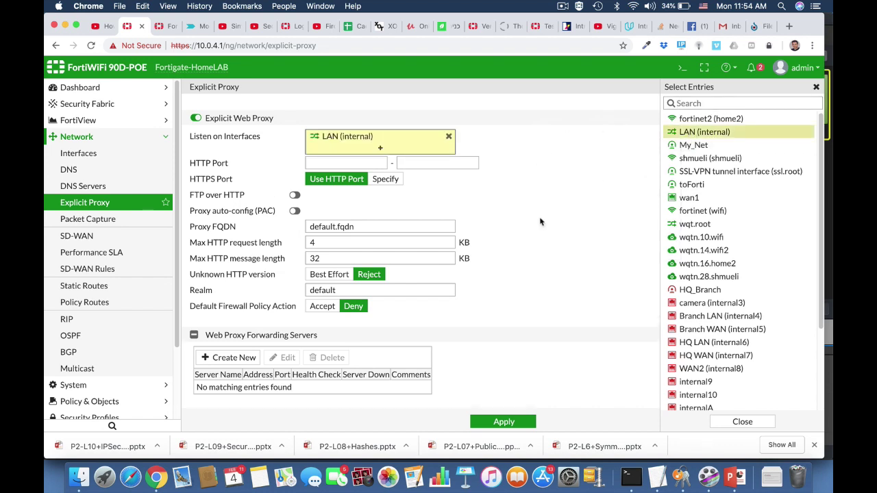
left_click(361, 163)
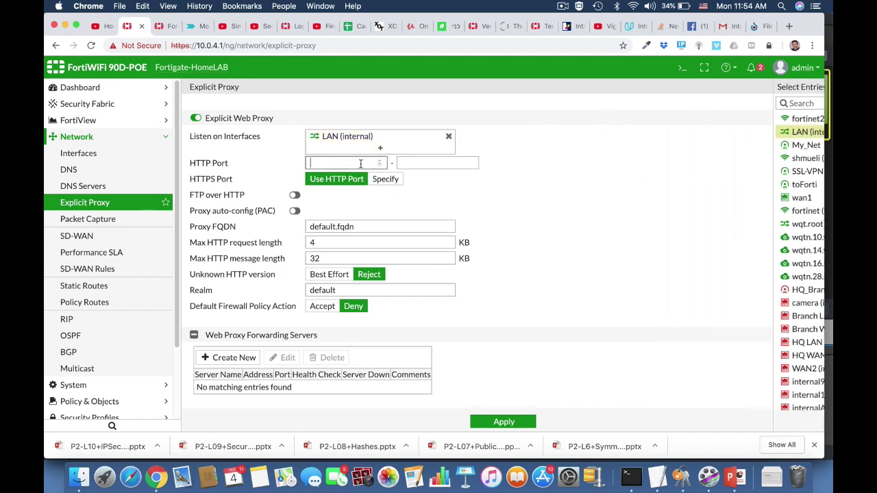
type("8080")
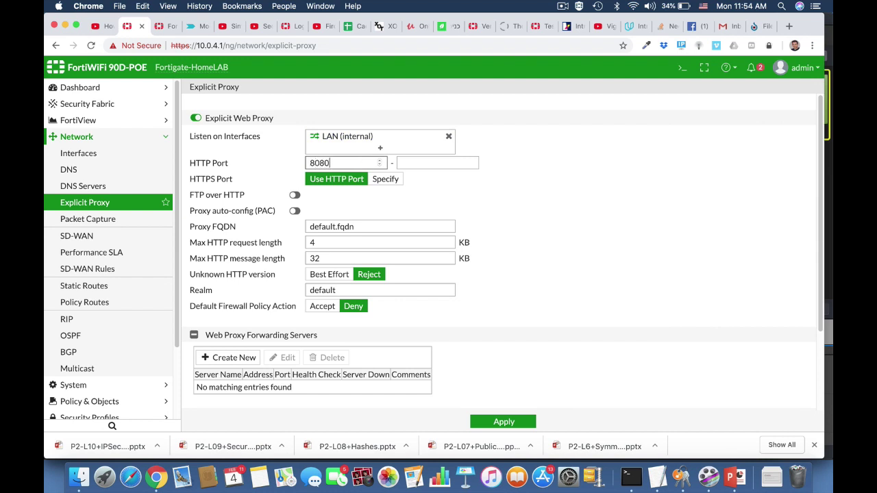
left_click(448, 161)
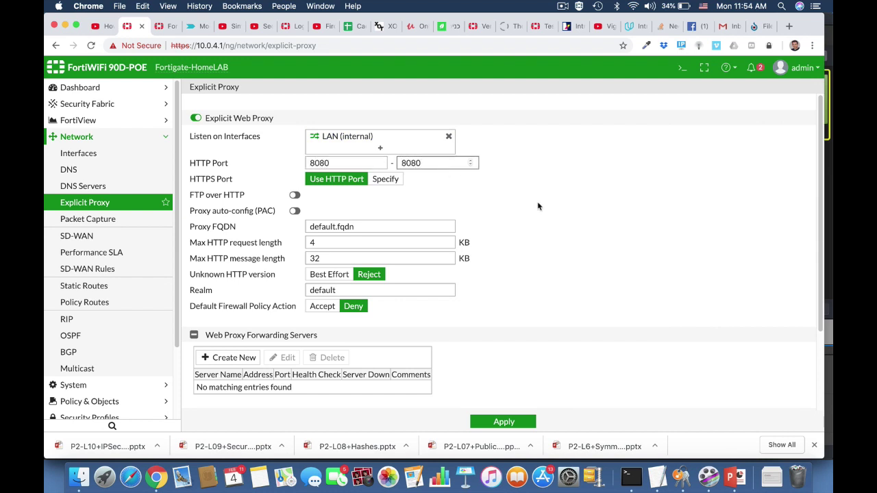
left_click(544, 230)
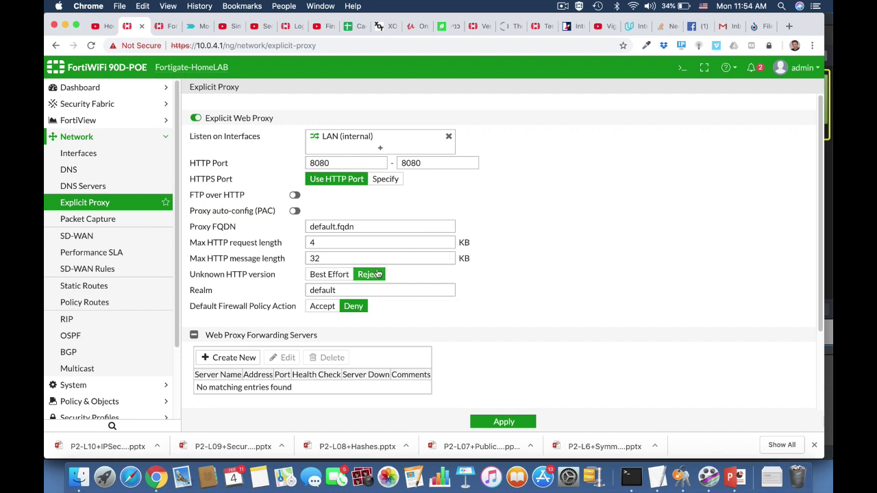
Turn on proxy auto-config, save the PAC file content, and apply the proxy settings.
left_click(295, 211)
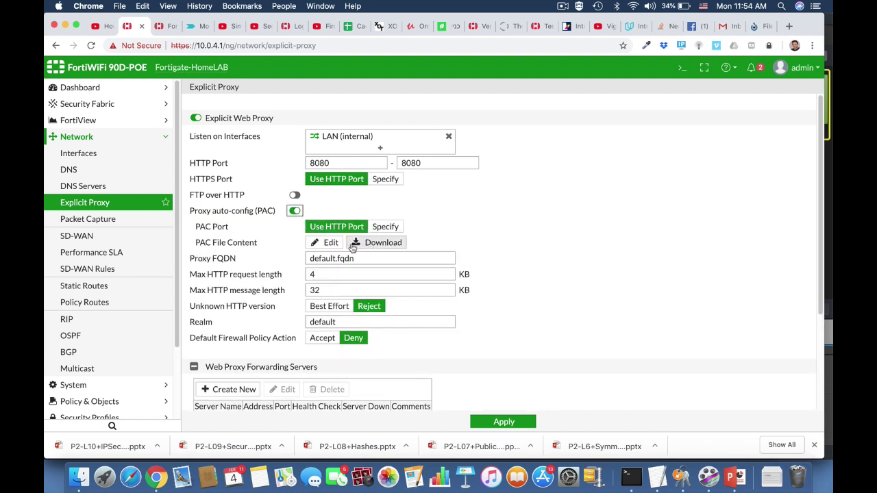
left_click(329, 242)
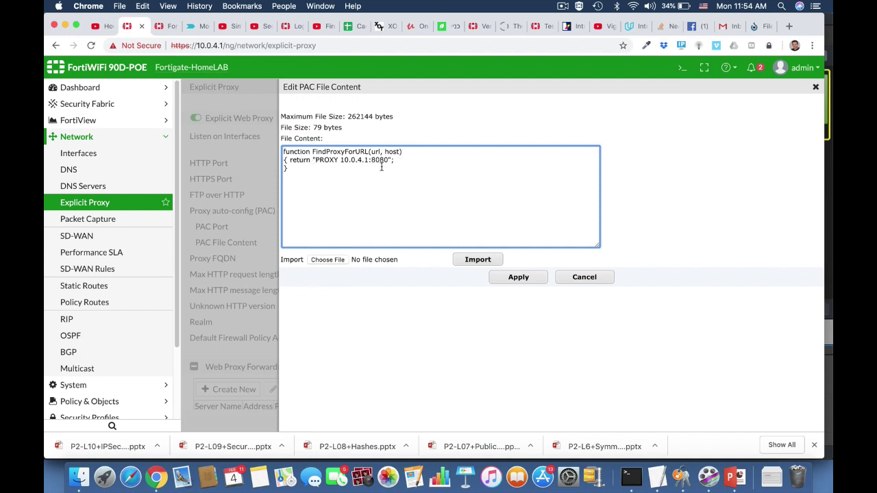
left_click(529, 279)
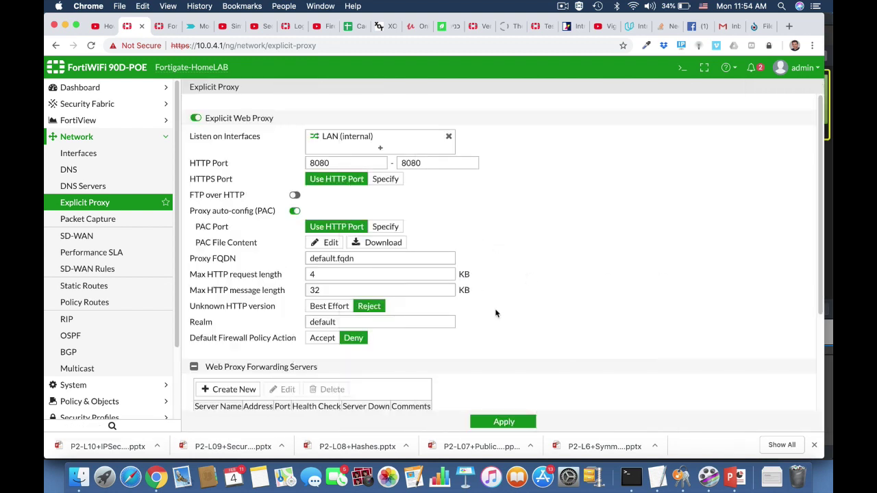
scroll(496, 313, "down", 4)
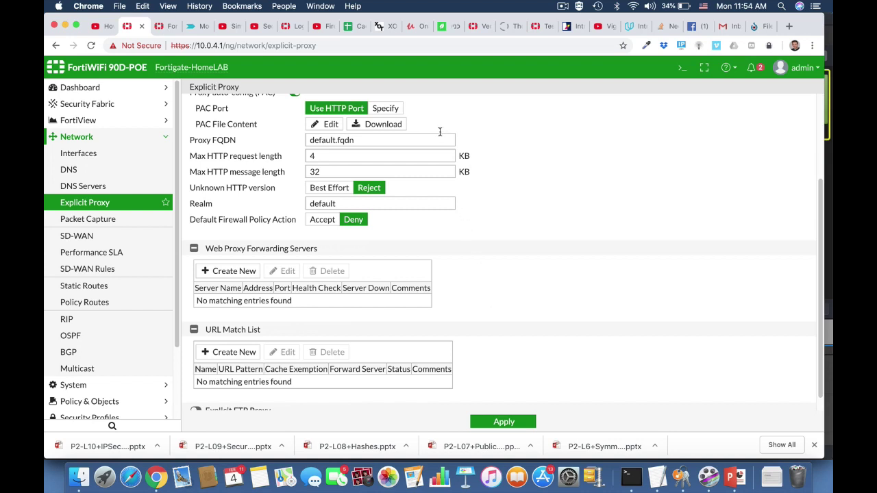
left_click(496, 422)
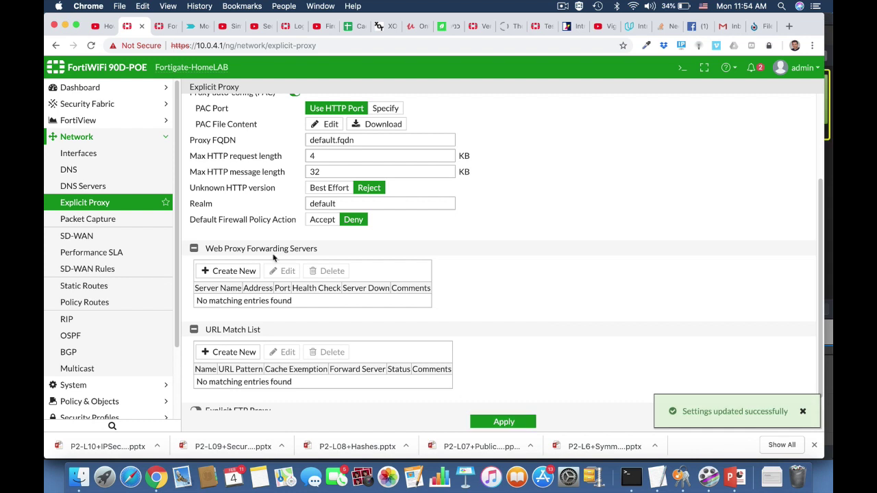
Edit the internal (LAN) interface and expand its advanced DHCP server settings.
left_click(85, 154)
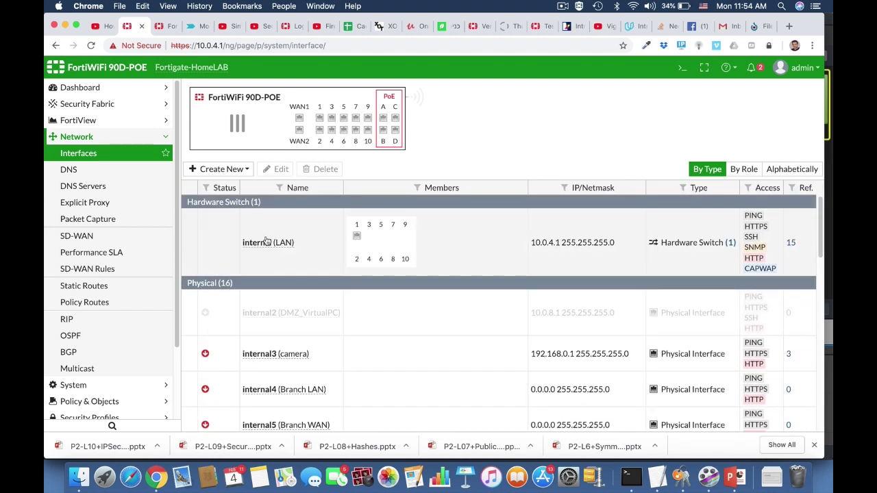
left_click(268, 246)
left_click(276, 170)
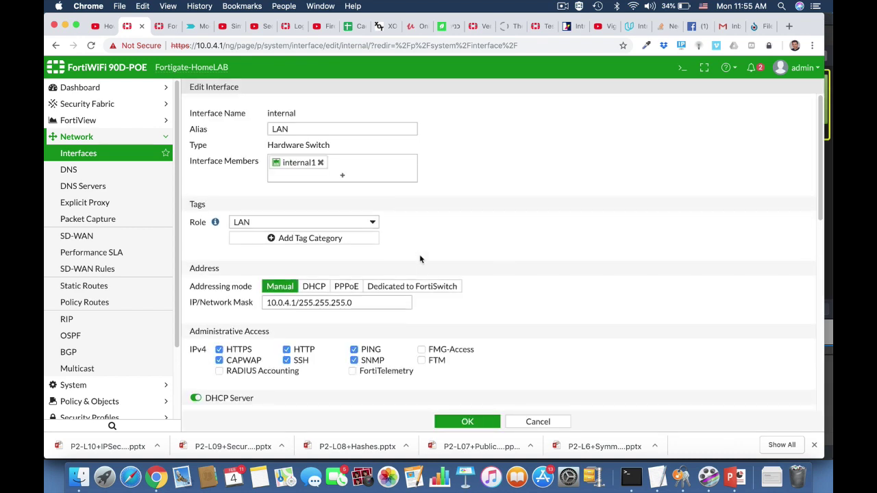
scroll(419, 258, "down", 8)
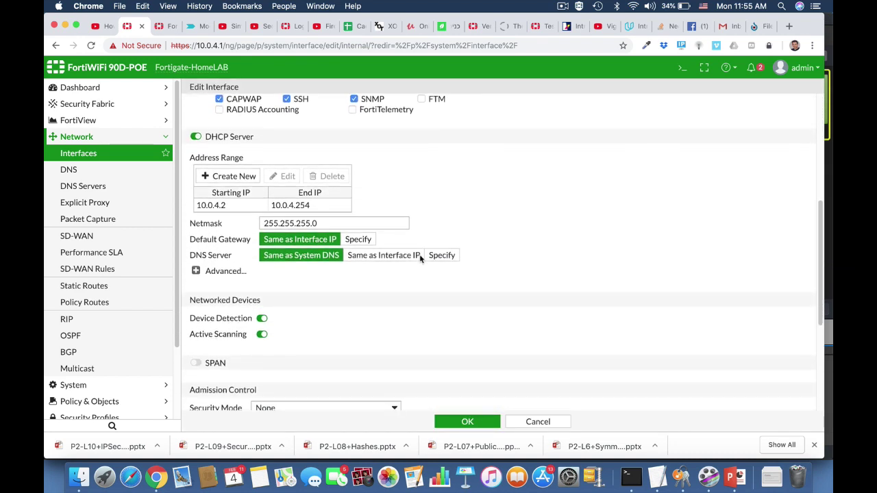
left_click(196, 272)
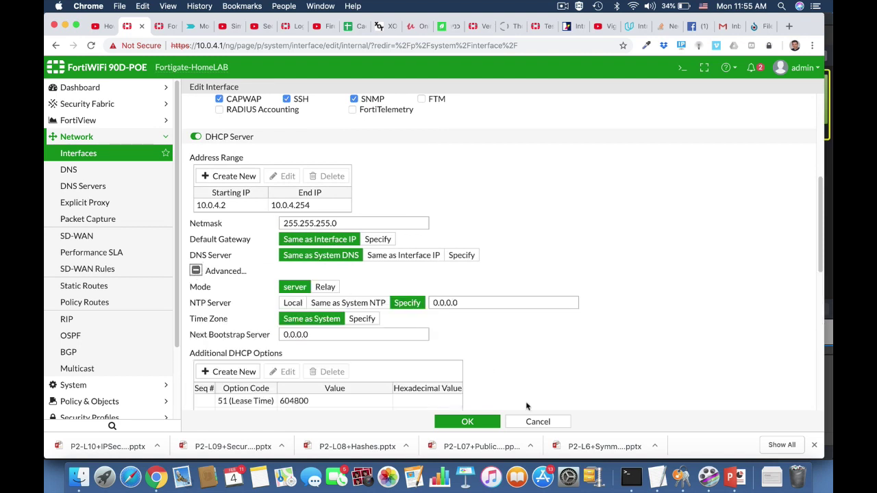
Add a new DHCP option of type Specify (String) with code 252.
scroll(519, 376, "down", 4)
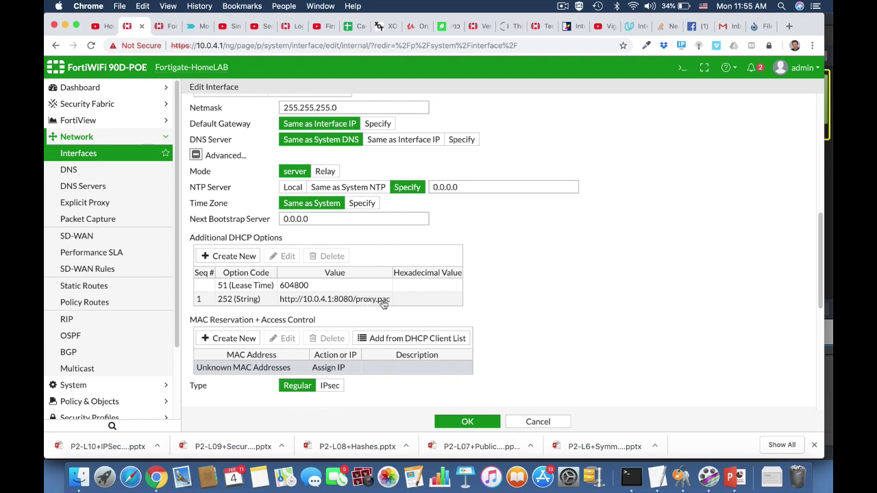
left_click(226, 256)
left_click(240, 314)
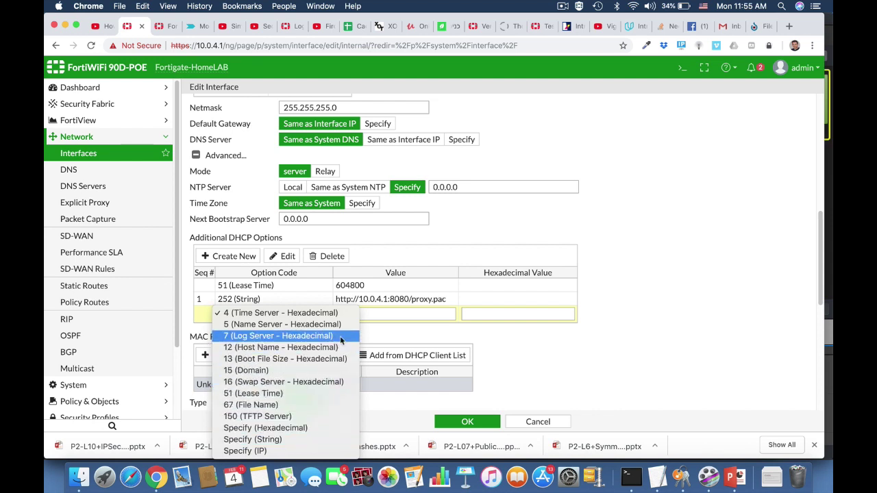
left_click(305, 440)
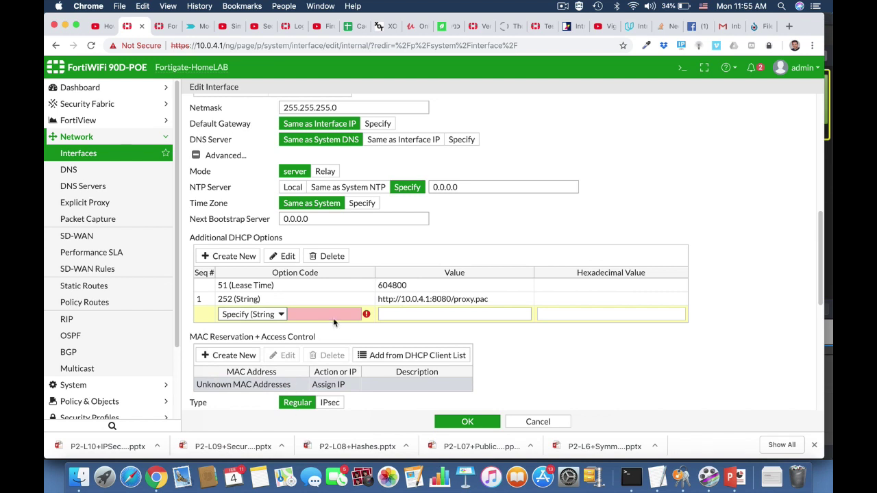
left_click(308, 314)
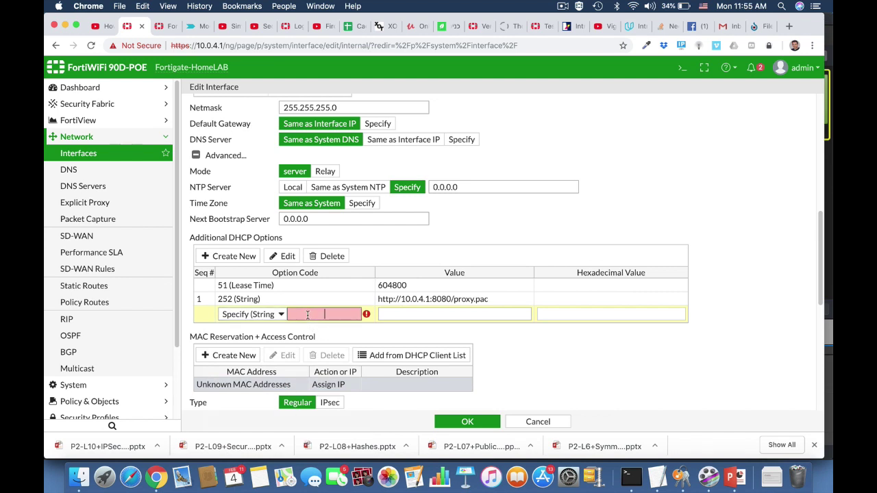
type("252")
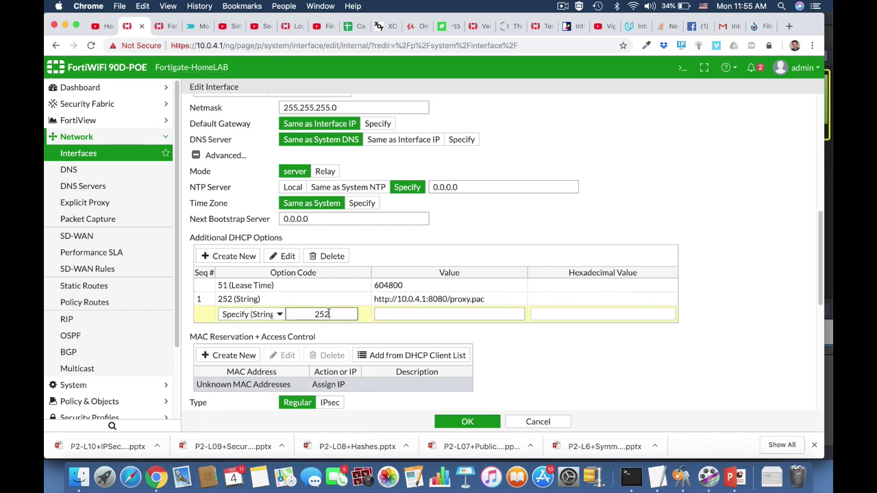
left_click(409, 314)
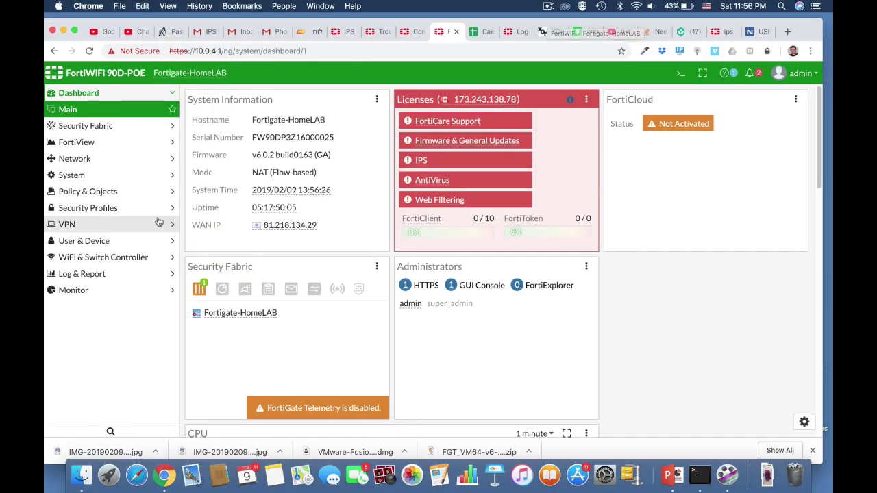
Start a new IPv4 DoS policy on LAN (internal) with source all, destination all, service ALL.
left_click(117, 191)
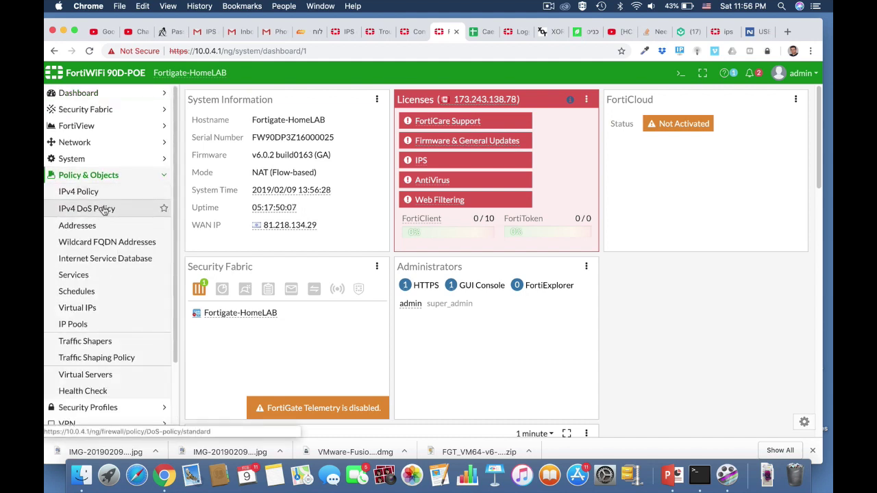
left_click(103, 207)
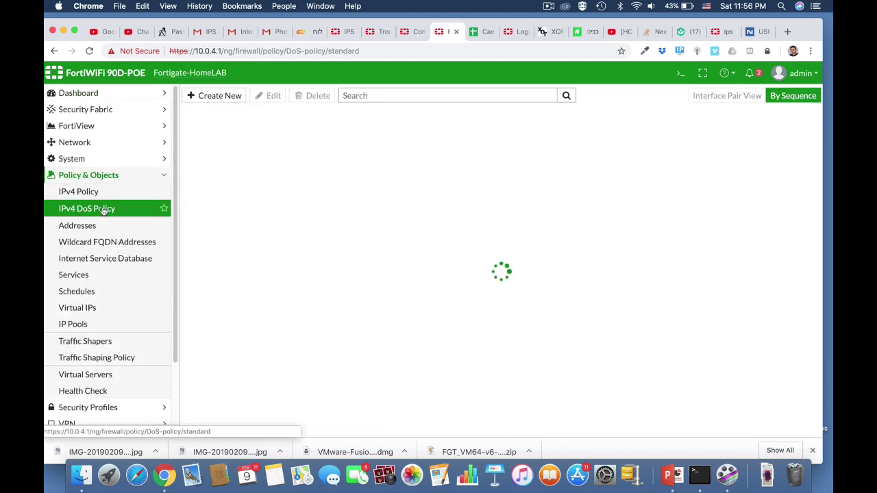
left_click(221, 95)
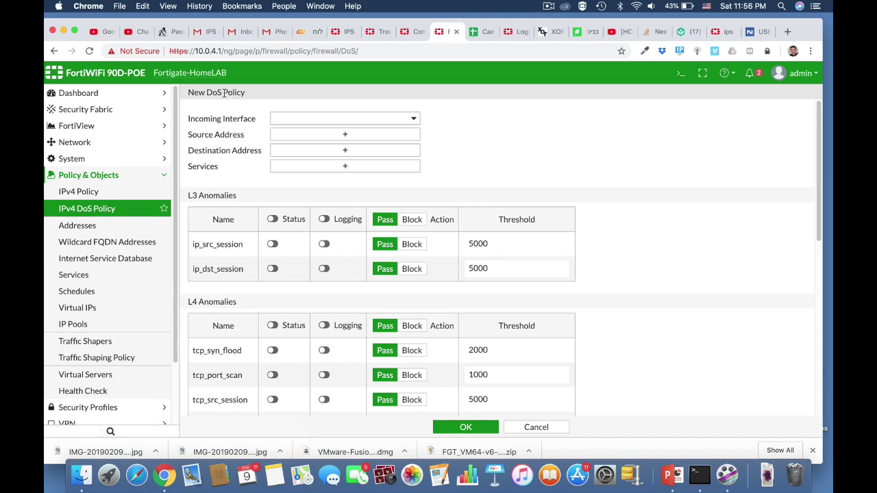
left_click(389, 123)
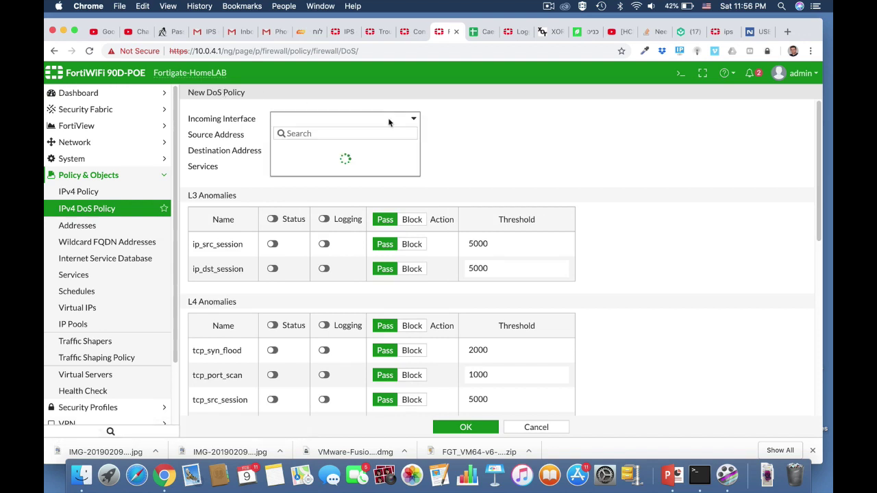
left_click(339, 159)
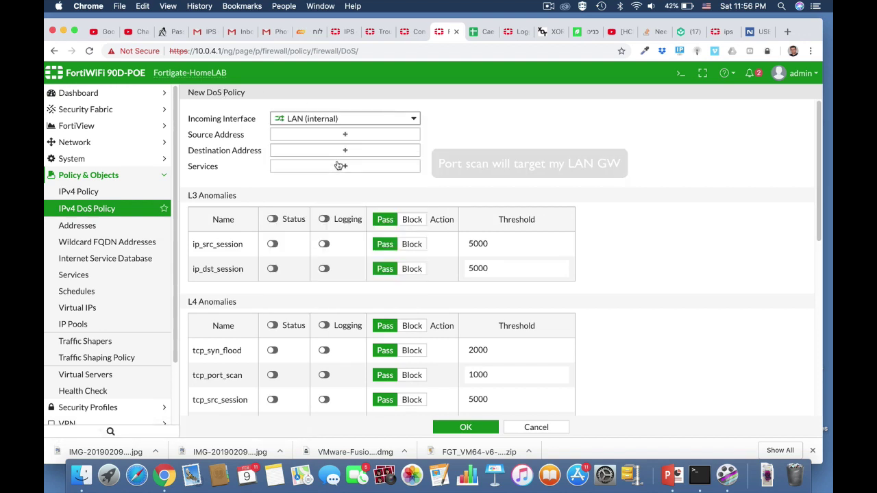
left_click(346, 137)
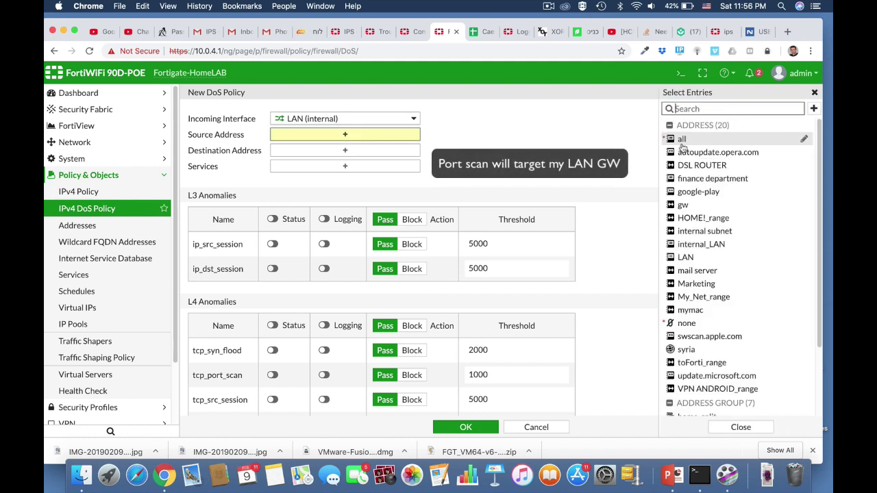
left_click(681, 140)
left_click(349, 161)
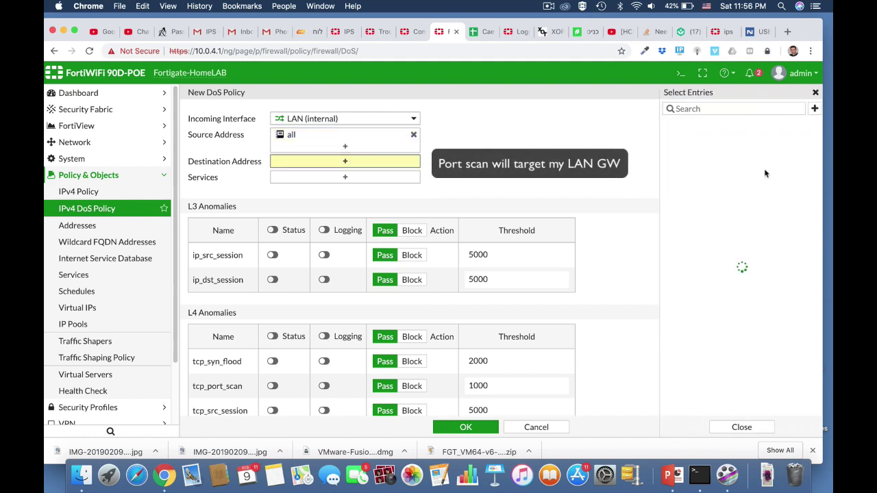
left_click(697, 141)
left_click(384, 188)
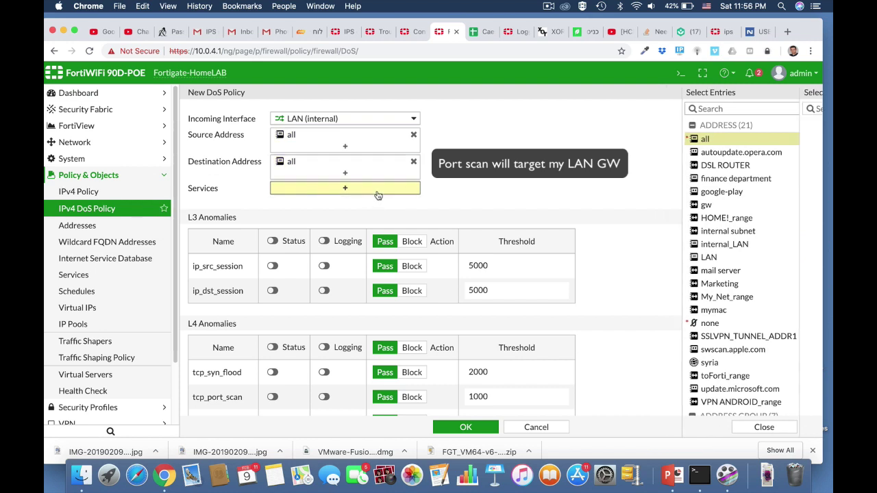
left_click(678, 152)
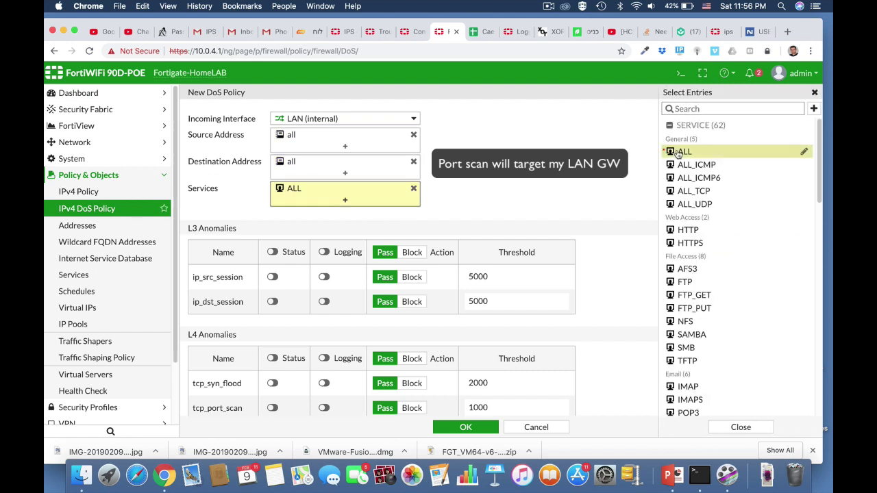
Enable and log tcp_port_scan (threshold 100) and udp_scan (threshold 1000), then save the policy.
scroll(593, 256, "down", 5)
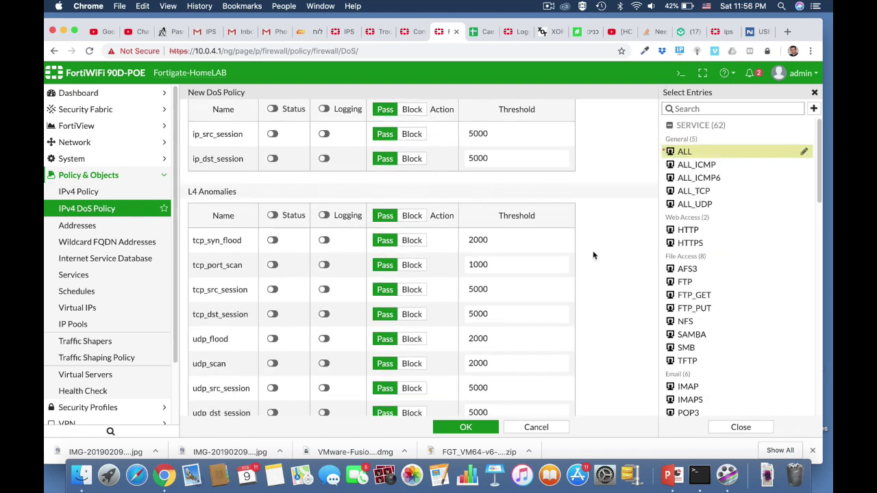
left_click(272, 265)
left_click(324, 266)
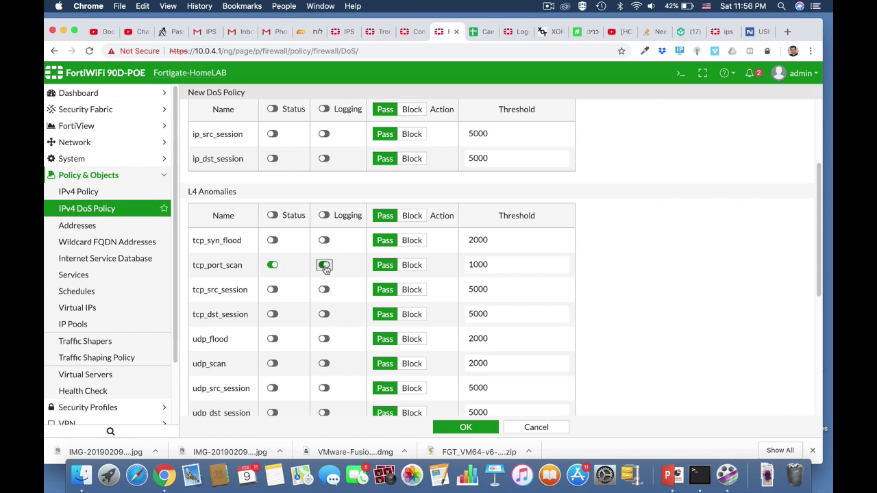
left_click(490, 264)
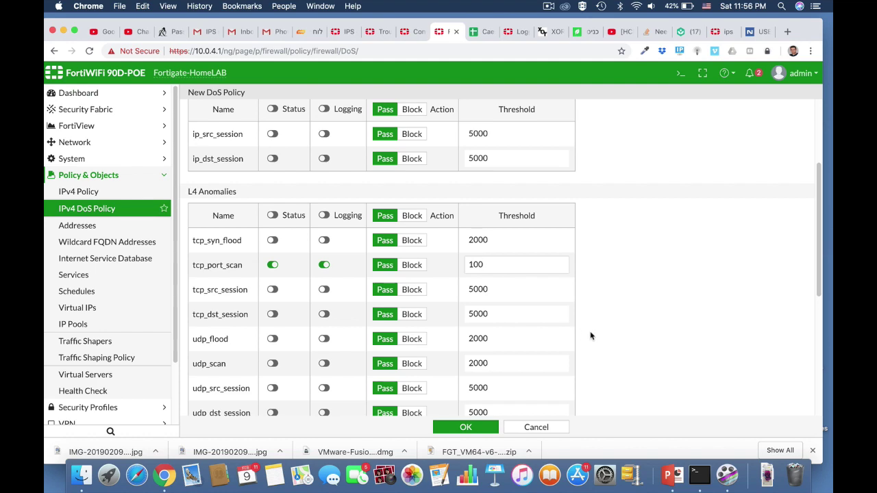
scroll(591, 336, "down", 3)
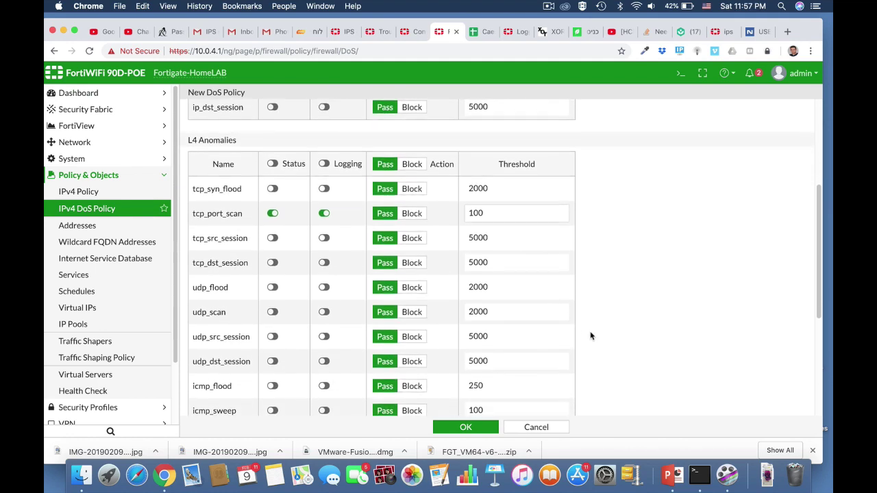
scroll(591, 335, "down", 4)
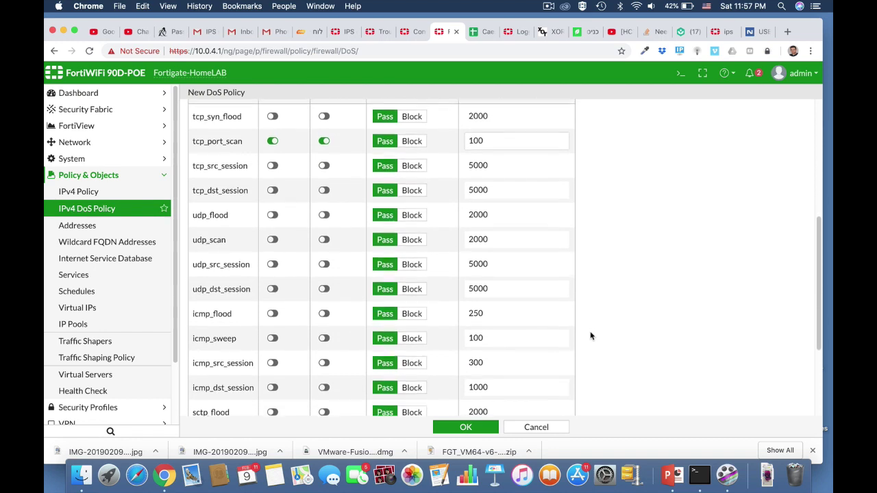
left_click(274, 237)
left_click(324, 237)
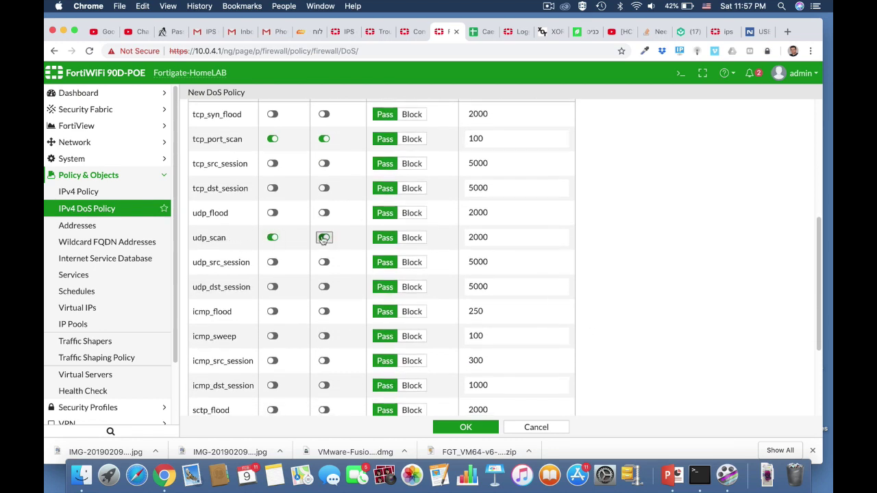
double_click(487, 237)
type("100")
scroll(638, 361, "down", 3)
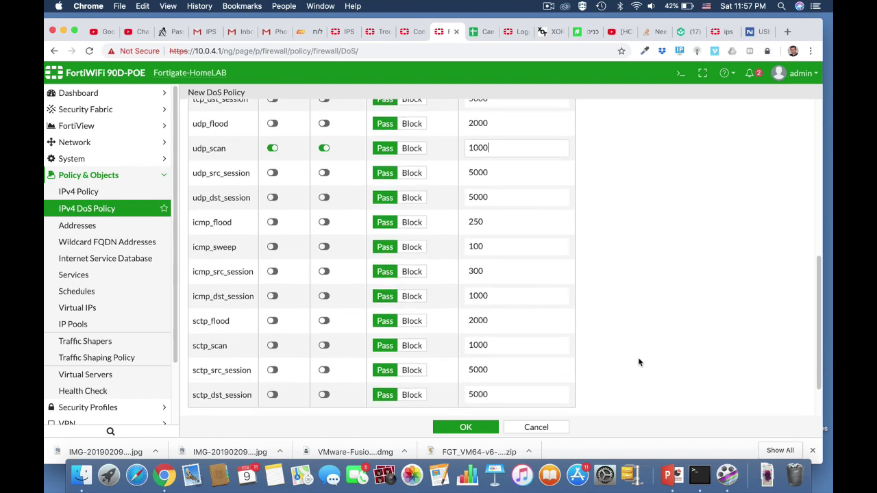
left_click(472, 428)
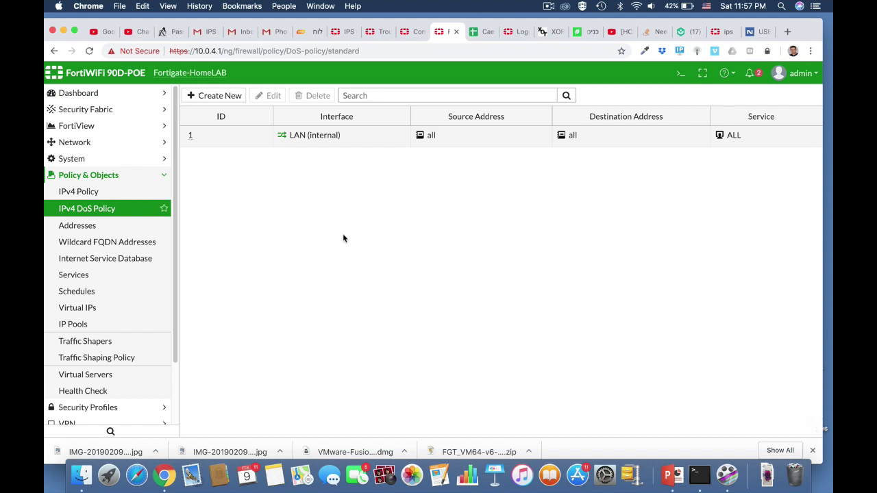
key("super+Tab")
key("super+Tab")
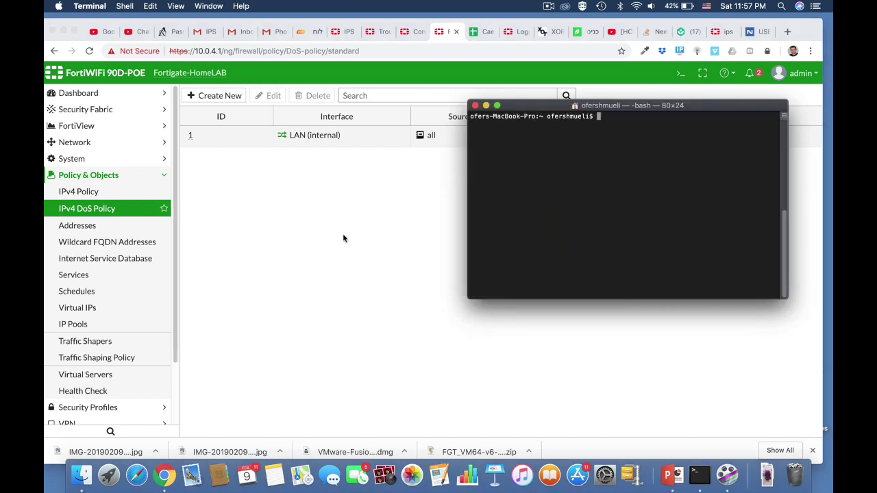
Run nmap 10.0.4.1 in Terminal against the FortiGate.
type("nmap 10.0.4.1")
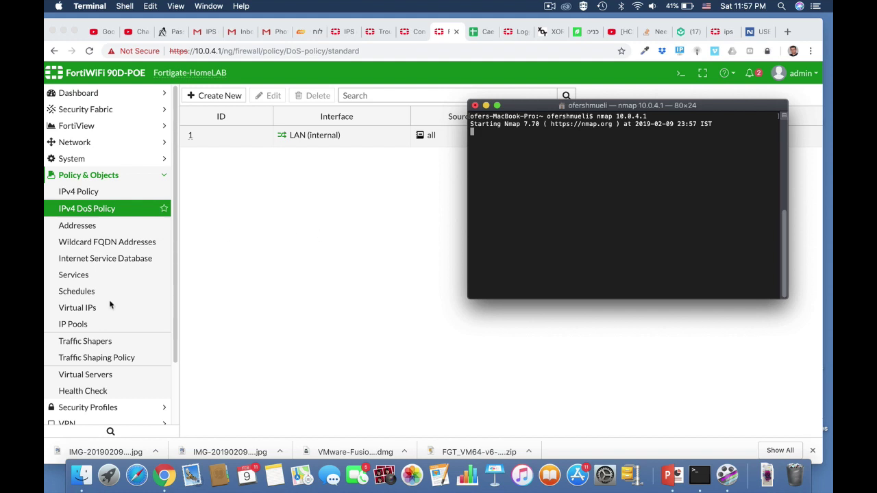
scroll(109, 304, "down", 3)
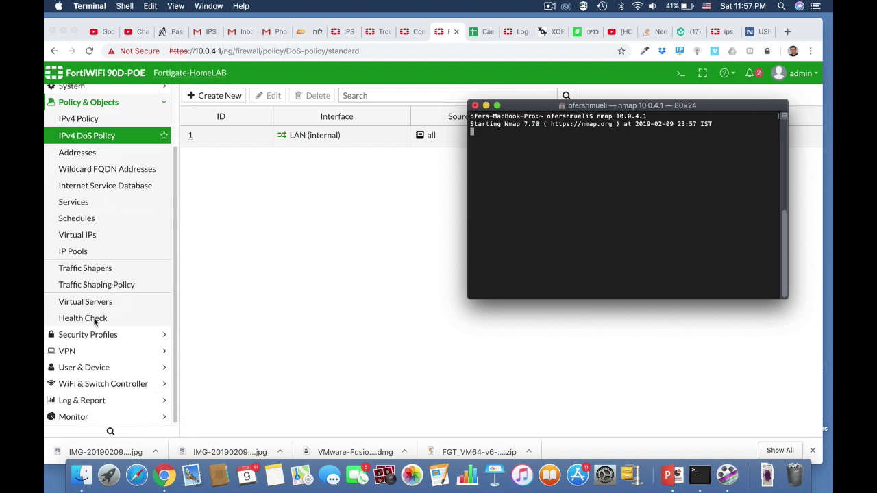
Open a tcp_port_scan entry in Log & Report > Anomaly and follow its FortiGuard reference link.
left_click(85, 405)
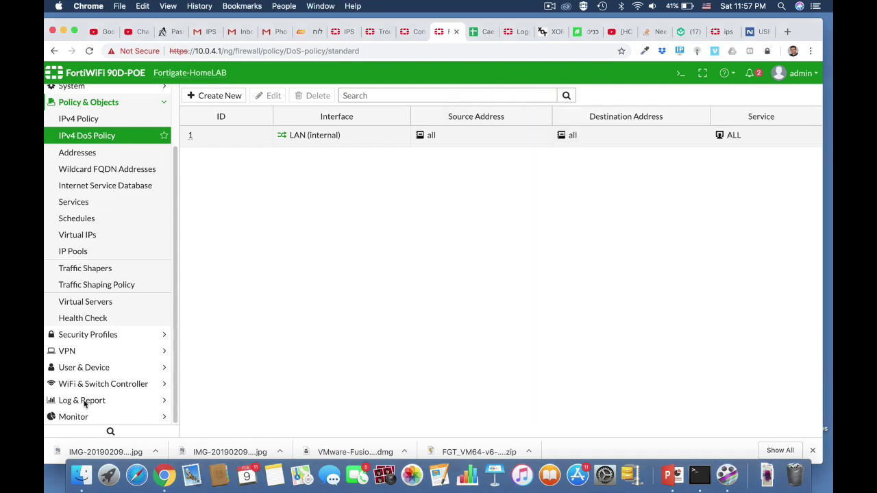
left_click(83, 401)
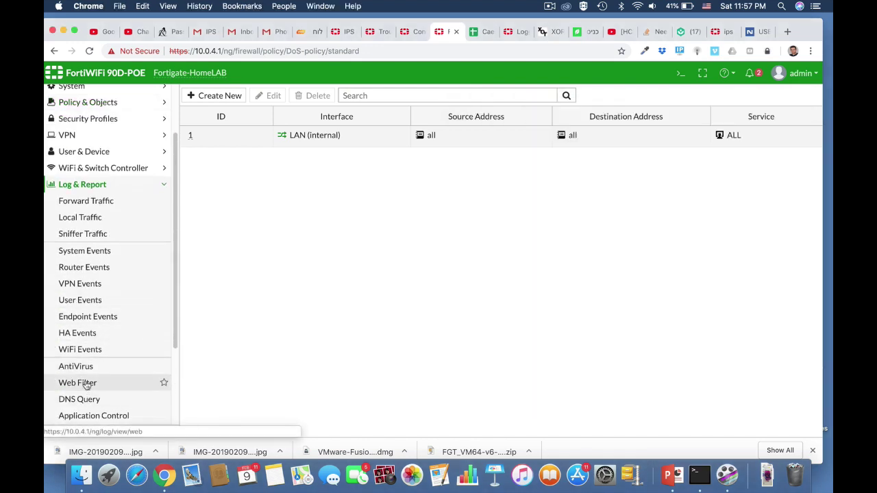
scroll(87, 384, "down", 4)
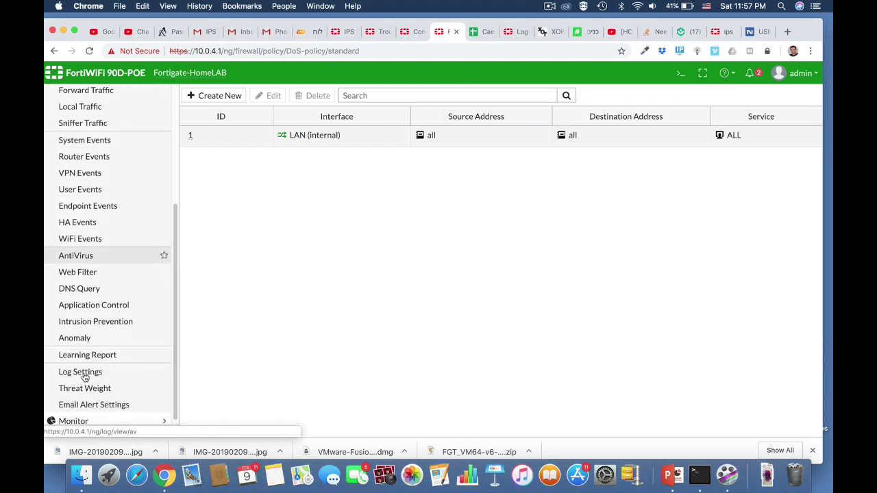
left_click(85, 339)
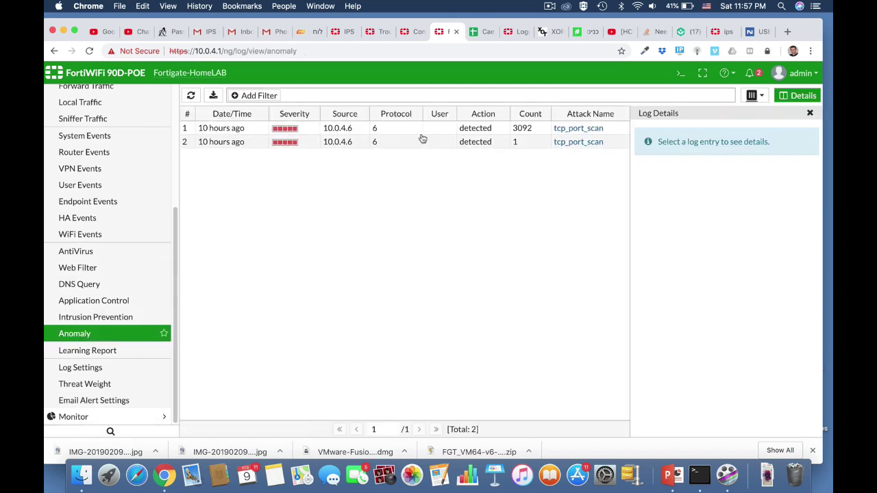
double_click(341, 142)
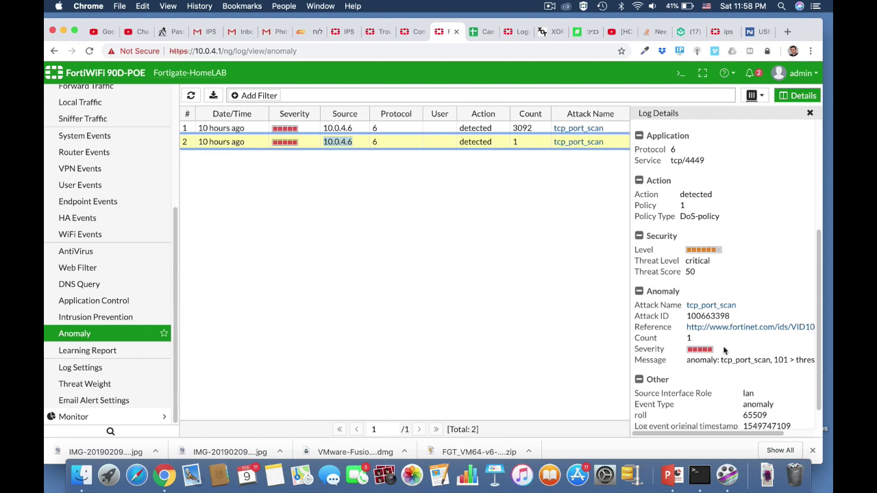
scroll(724, 351, "down", 2)
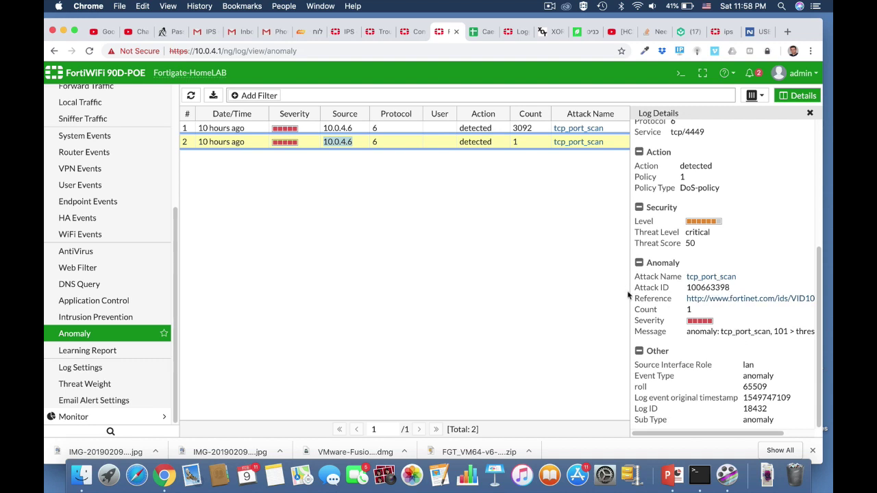
left_click(721, 300)
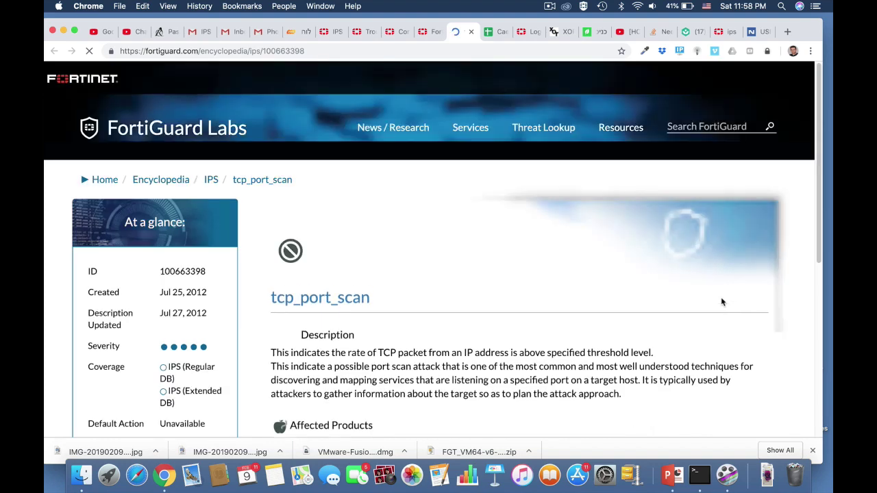
Scroll the FortiGuard tcp_port_scan page down to Impact and Recommended Actions.
scroll(497, 375, "down", 2)
scroll(496, 375, "down", 3)
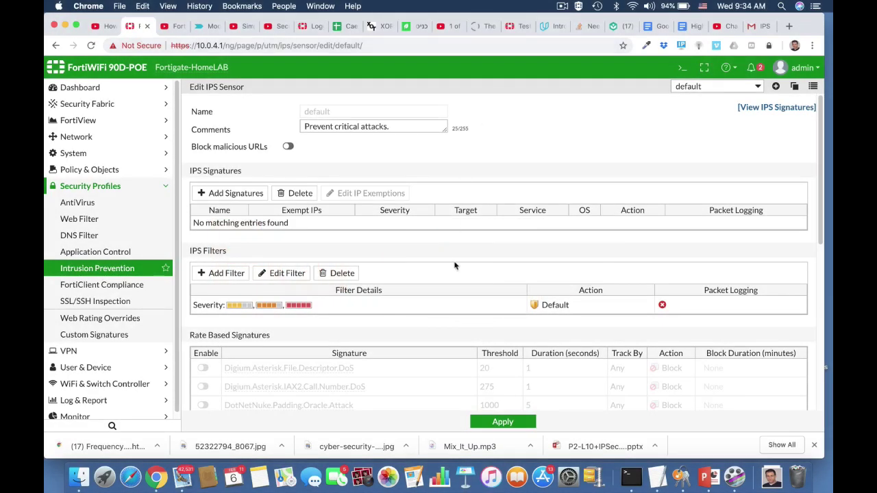
Show the IPS signatures list of 5865 entries and open the CLI Console over it.
left_click(771, 107)
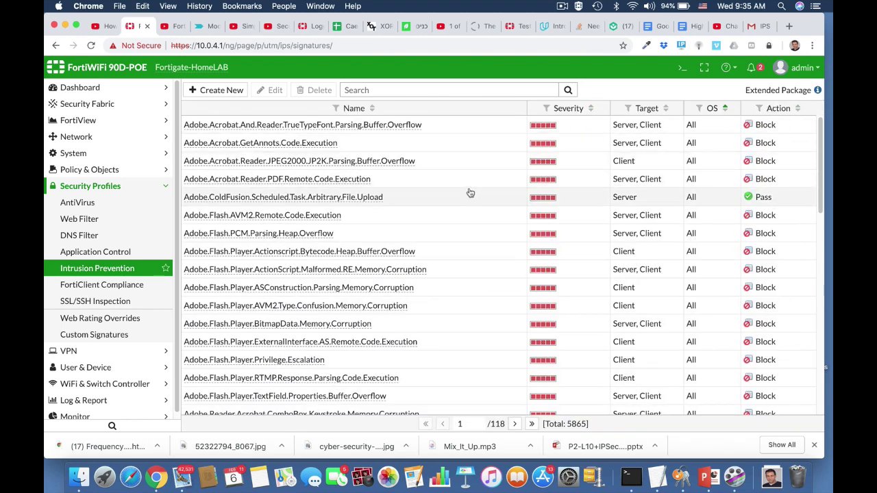
scroll(470, 193, "down", 5)
scroll(470, 193, "up", 5)
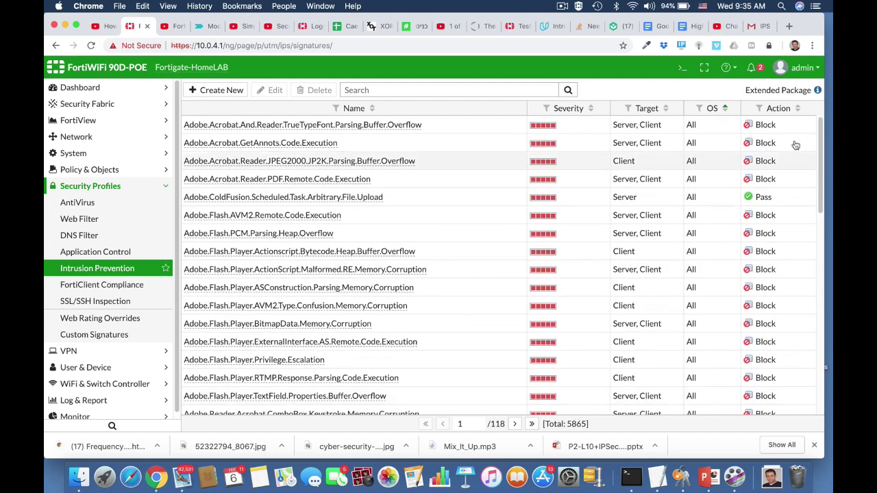
mouse_move(817, 94)
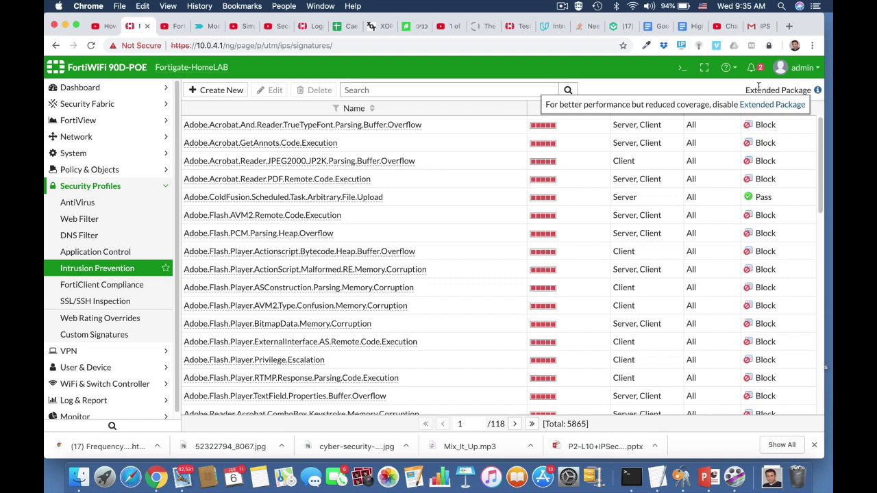
left_click(682, 67)
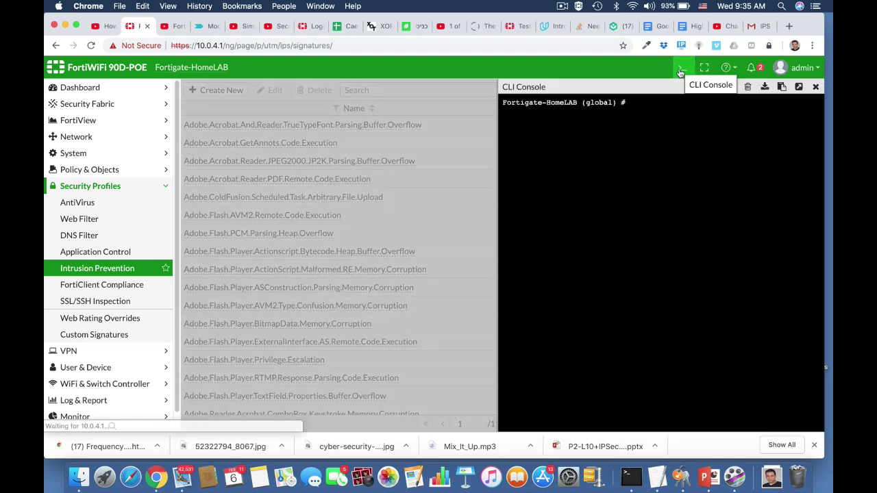
Abort the half-typed command, enter config ips global, and list its full settings.
type("conf")
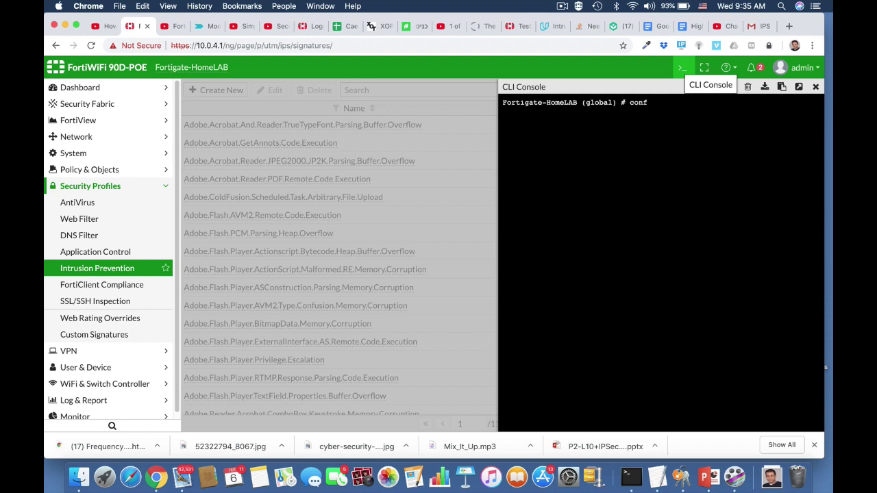
type("ig ip?")
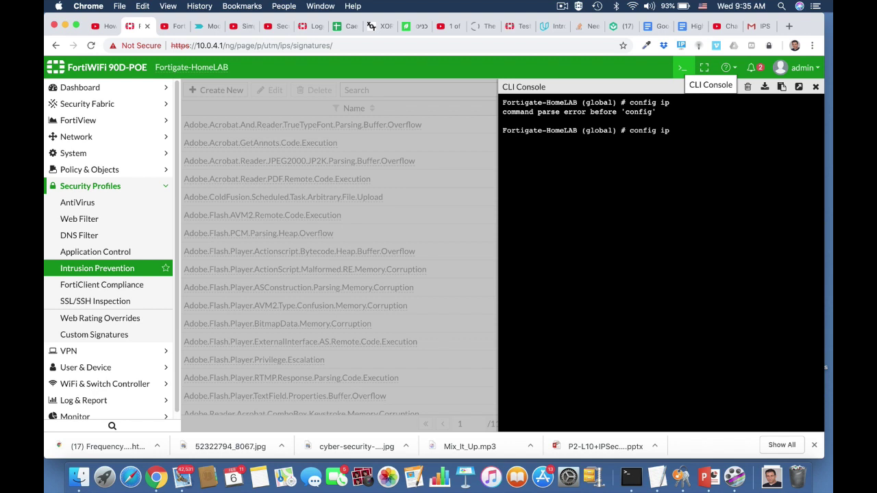
key("BackSpace")
key("BackSpace")
key("BackSpace")
key("BackSpace")
type("abort")
key("Return")
type("c")
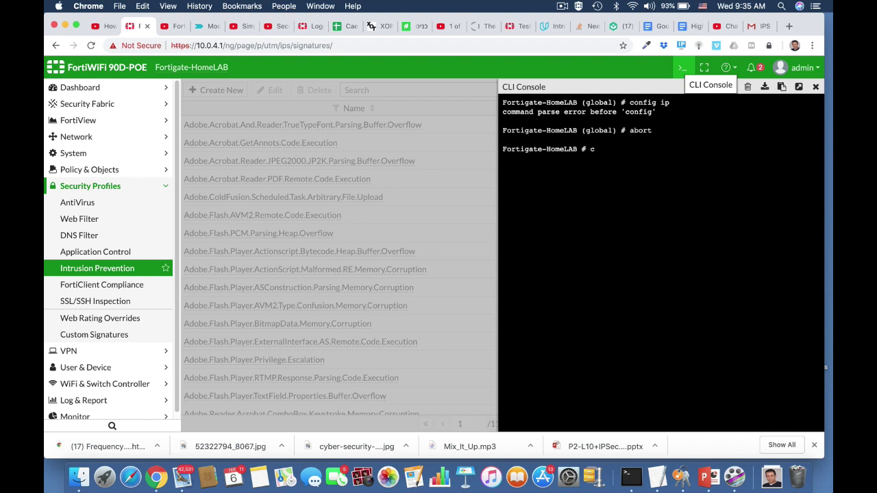
type("onf")
key("Tab")
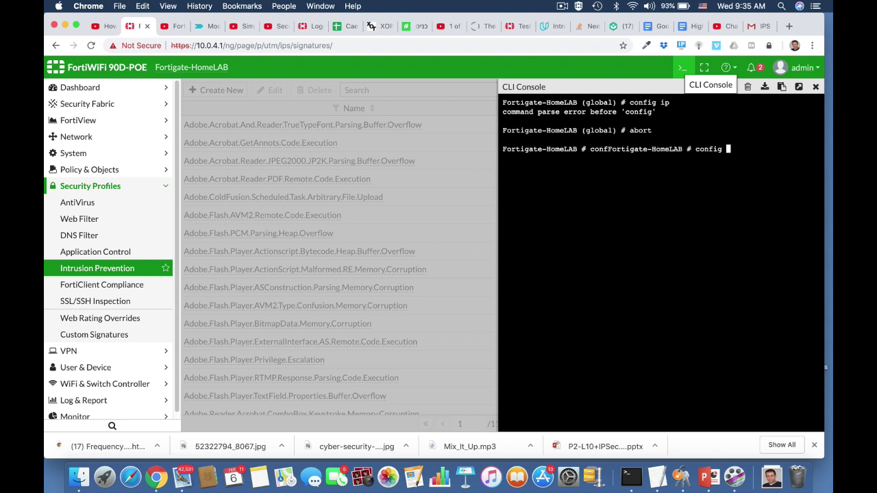
type("ips global")
key("Return")
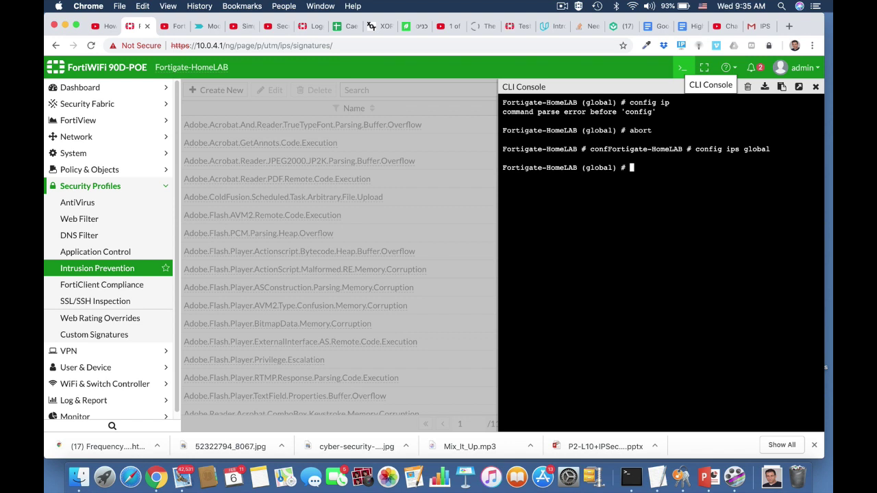
type("show full")
key("Return")
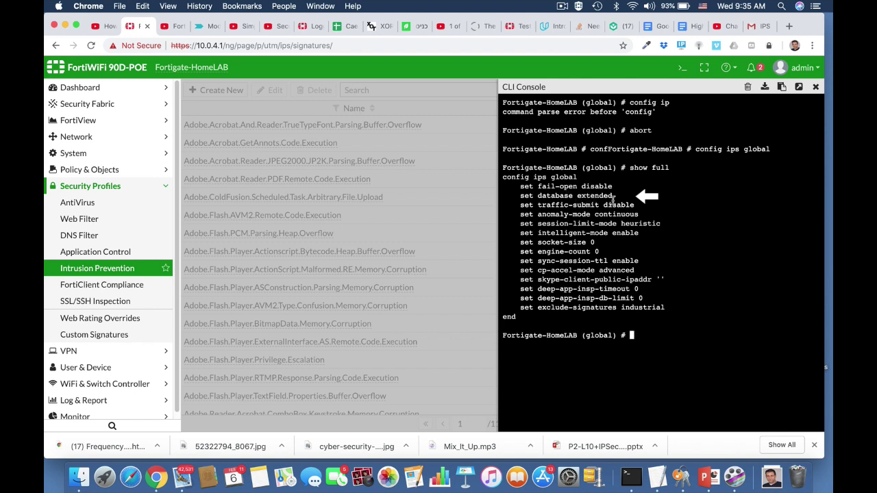
Set the IPS database to regular, end the configuration, and close the console.
type("set da")
key("Tab")
key("Tab")
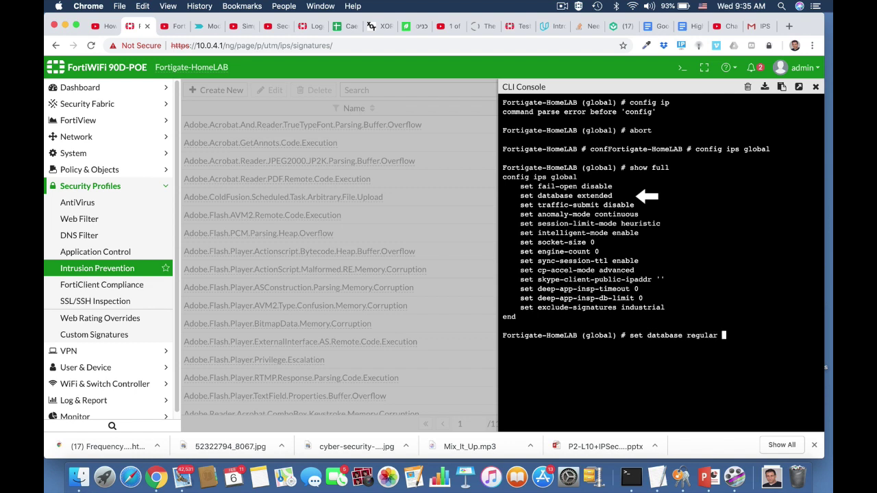
key("Return")
type("end")
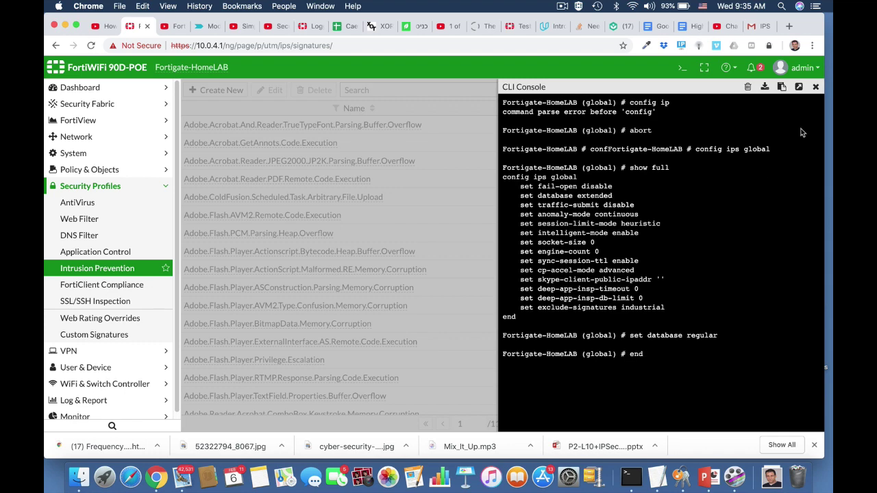
left_click(815, 87)
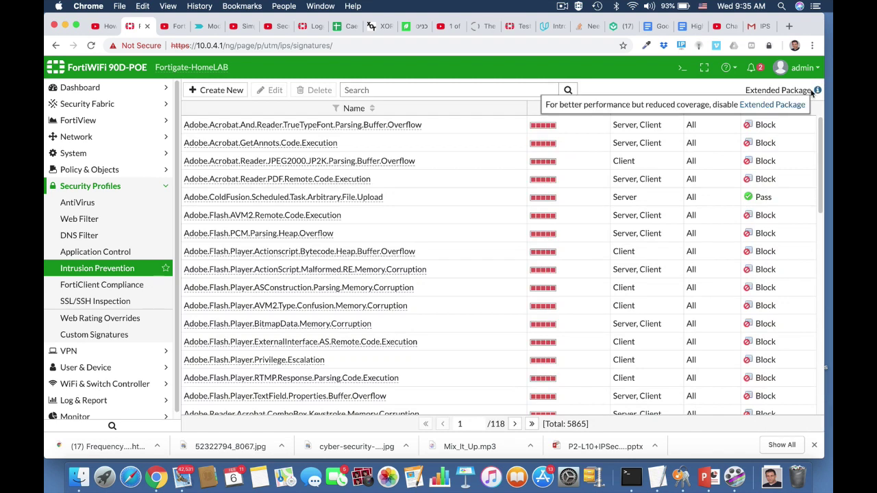
left_click(521, 43)
key("Return")
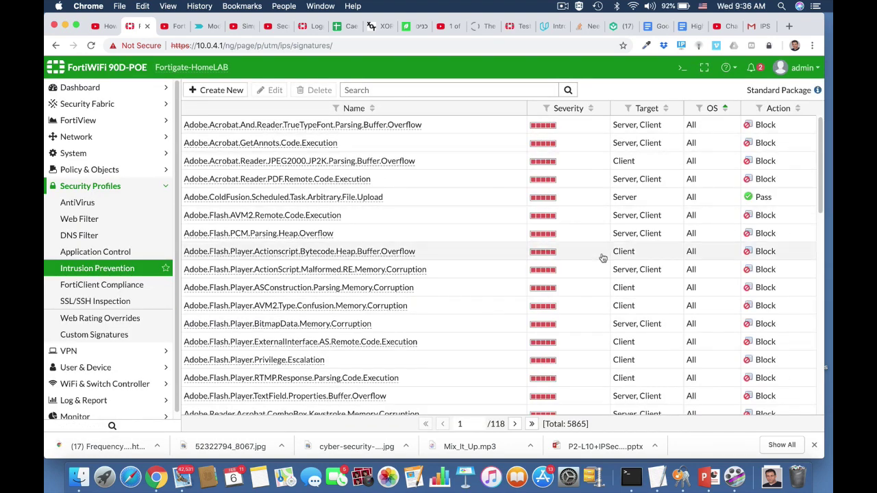
scroll(601, 255, "down", 5)
scroll(602, 257, "down", 3)
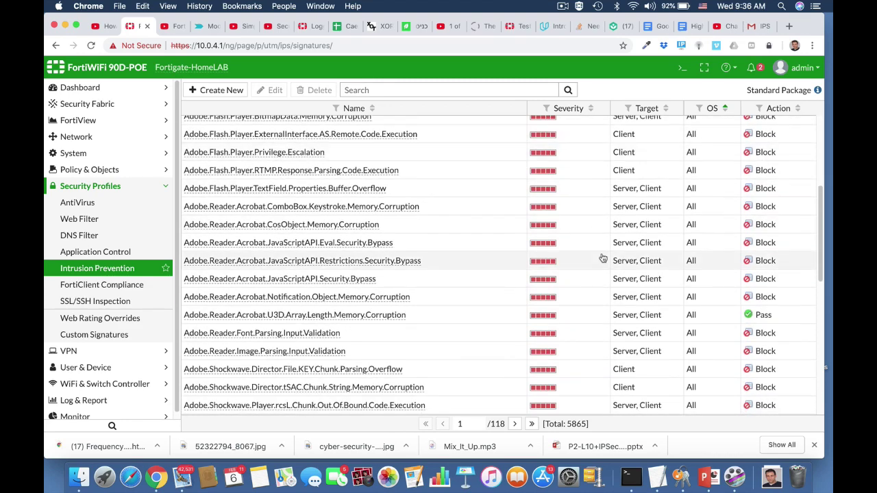
scroll(602, 258, "down", 2)
scroll(601, 257, "up", 10)
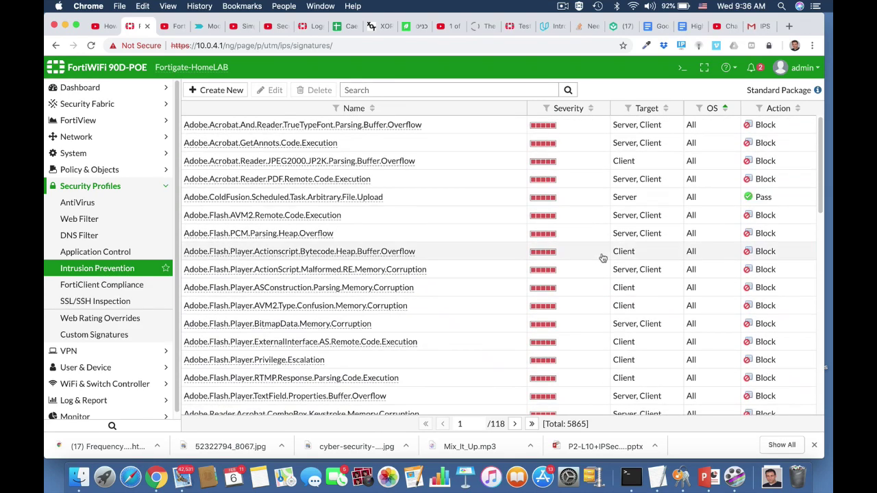
Enable IPS fail-open under config ips global in the CLI Console, then close the console.
left_click(683, 67)
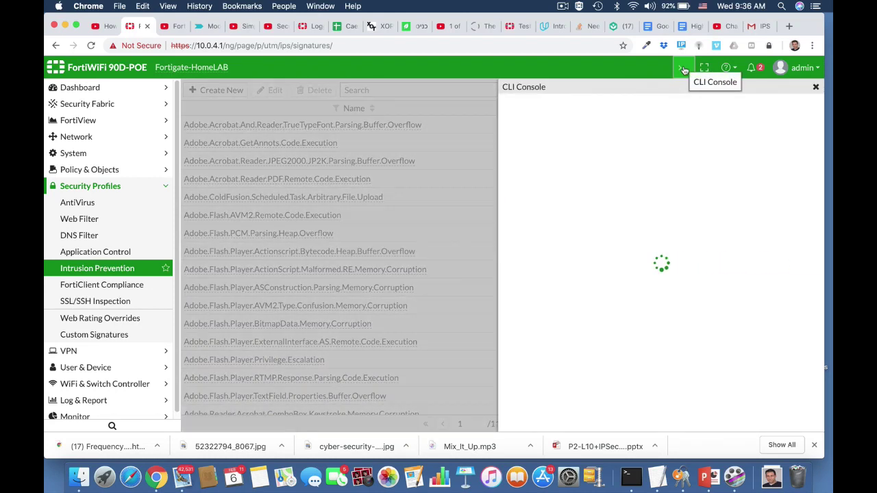
type("co")
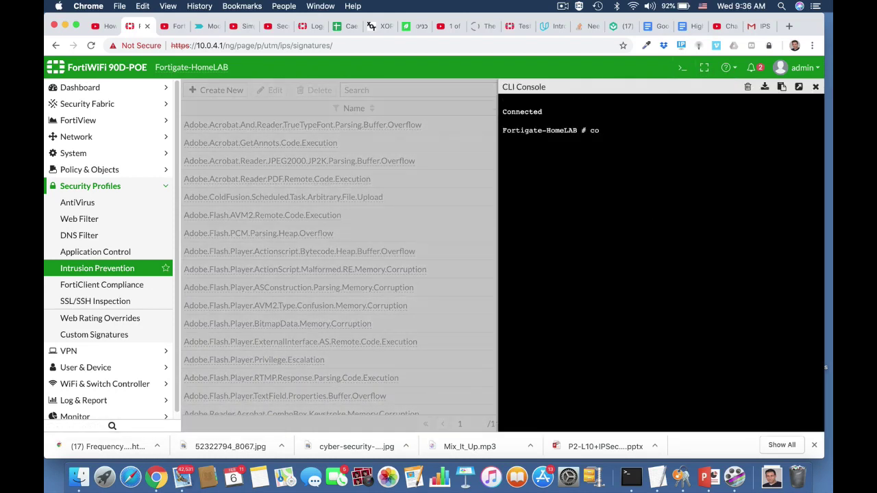
type("nfig ips global")
key("Return")
type("show full")
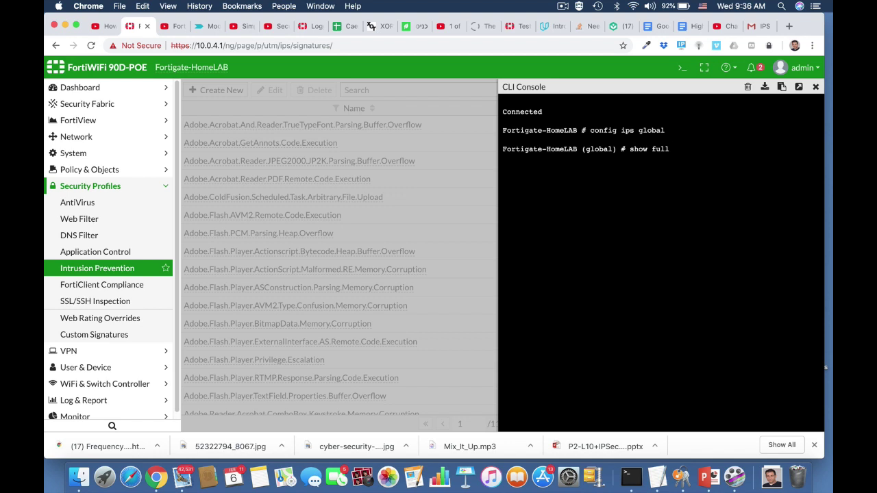
key("Return")
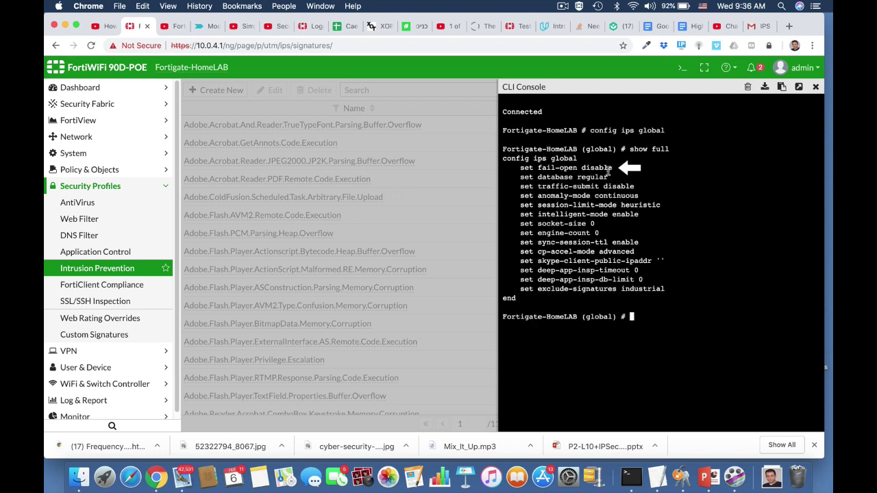
type("set fail-open enable")
key("Return")
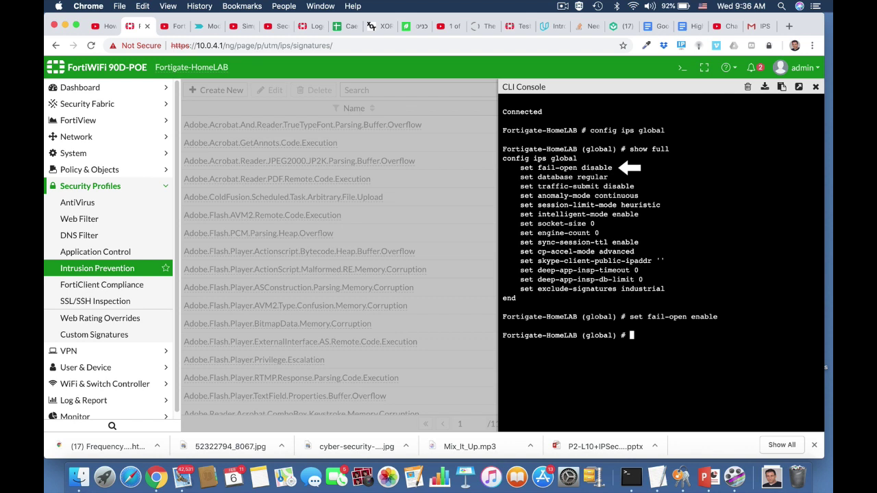
type("end")
key("Return")
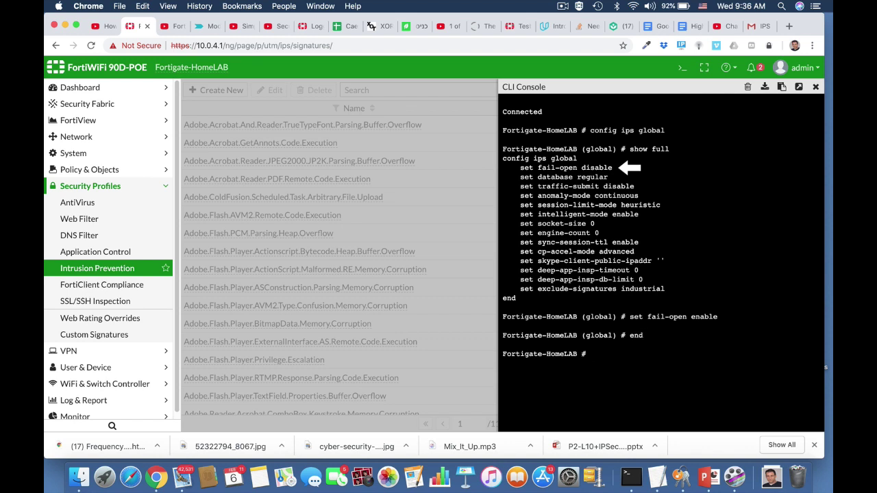
key("Return")
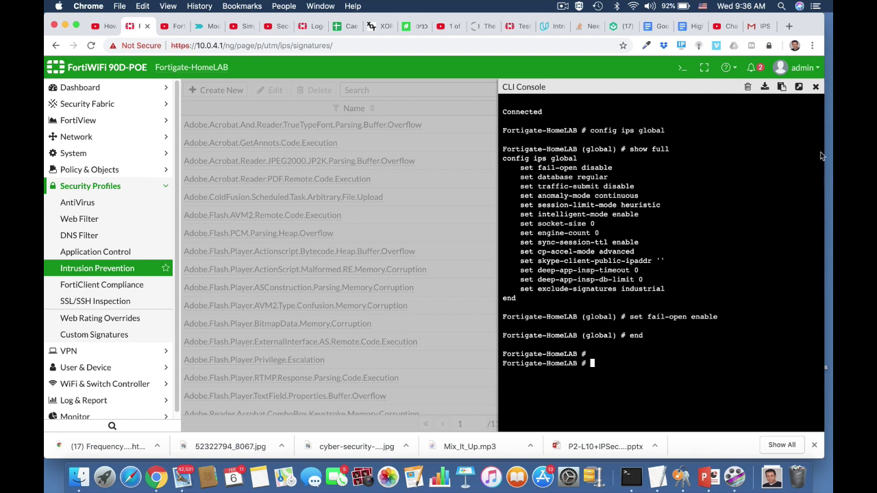
left_click(815, 87)
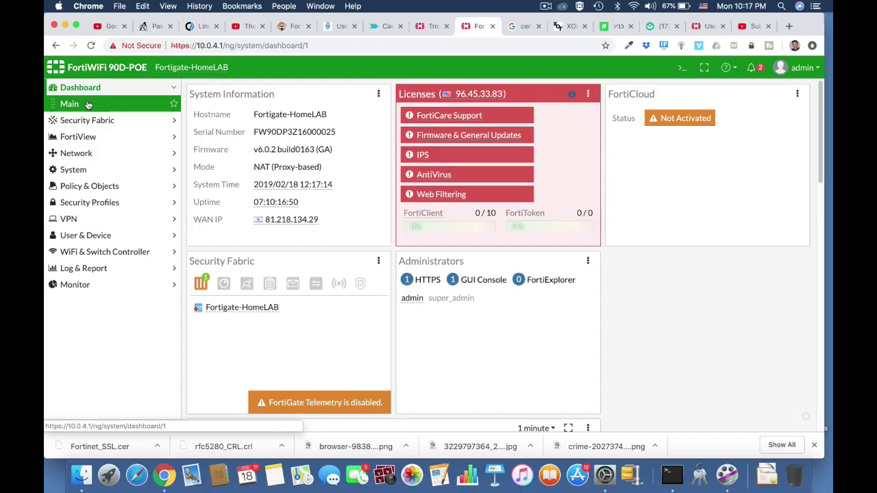
Open the Policy & Objects > IPv4 Policy list.
left_click(108, 186)
left_click(104, 191)
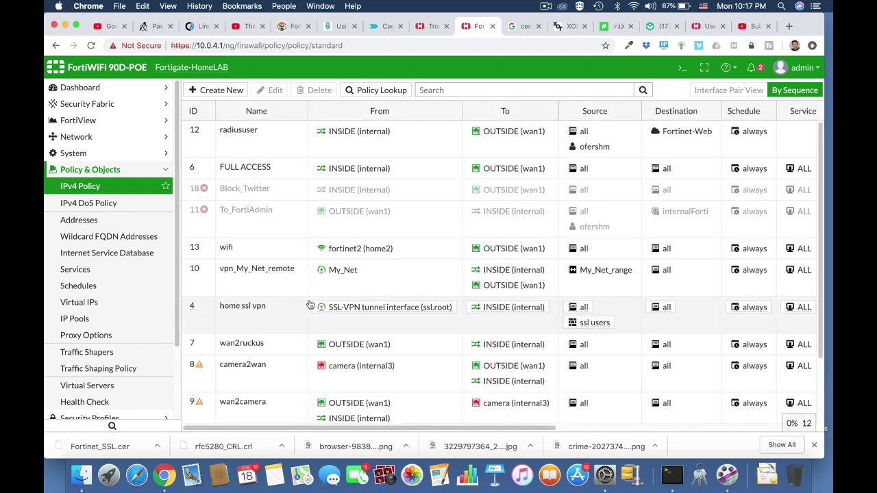
scroll(310, 304, "down", 2)
scroll(310, 304, "up", 2)
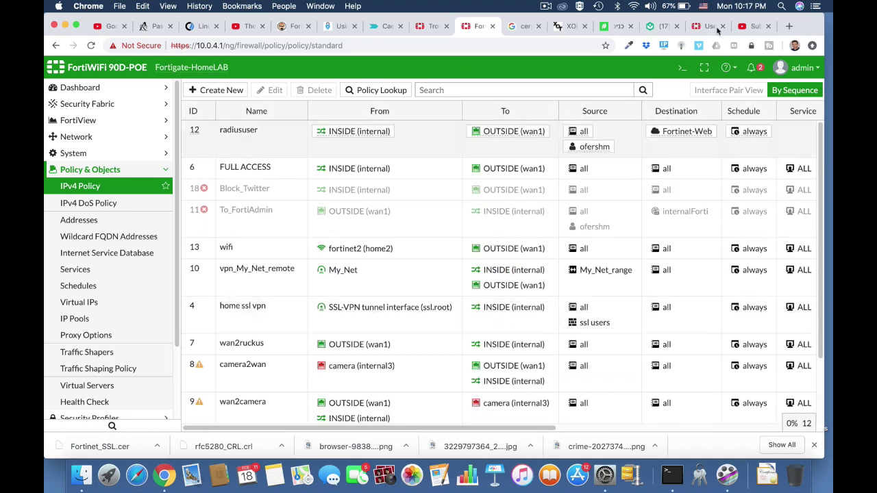
Run 'show firewall policy | grep -f camera' in the CLI Console to list camera2wan and wan2camera.
left_click(680, 70)
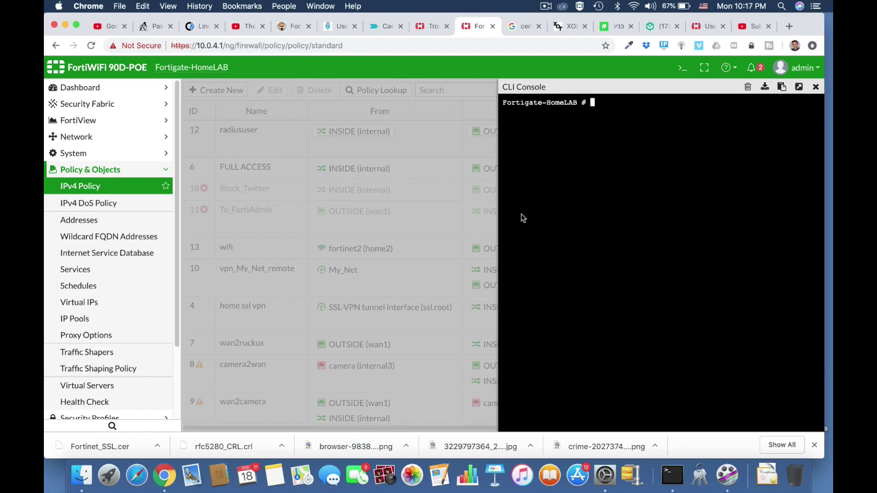
type("show")
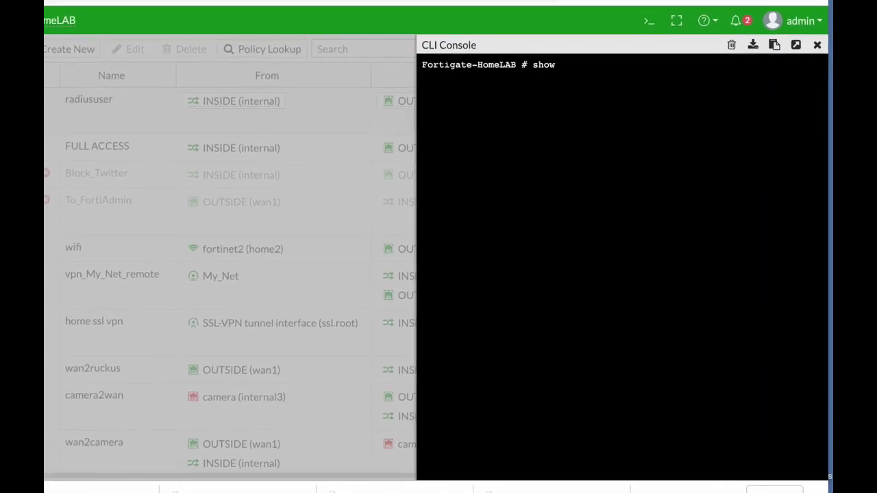
type(" firewall ")
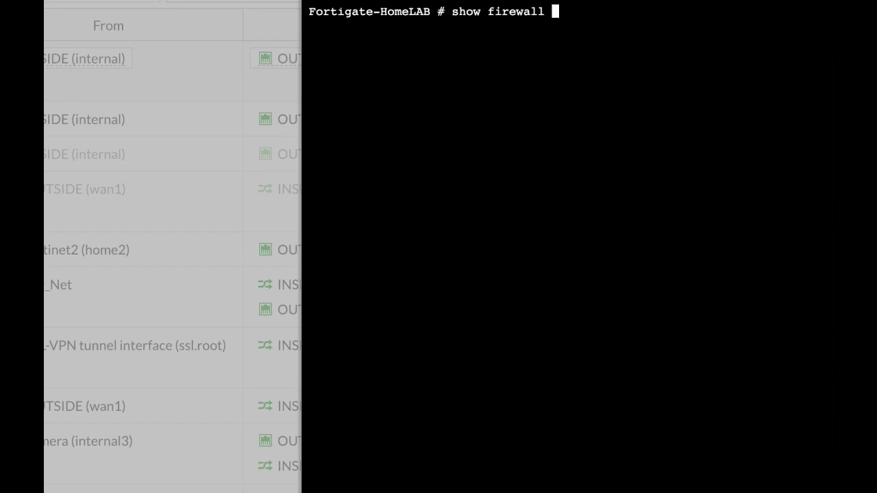
type("policy")
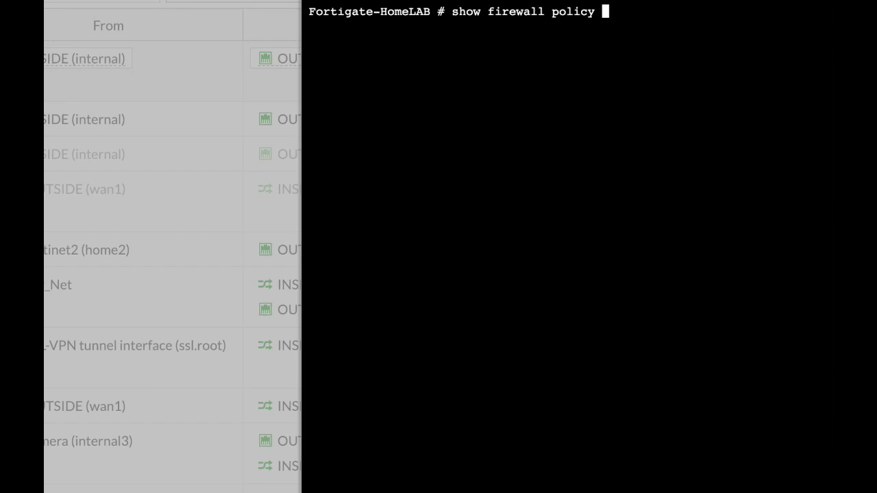
type(" | grep ")
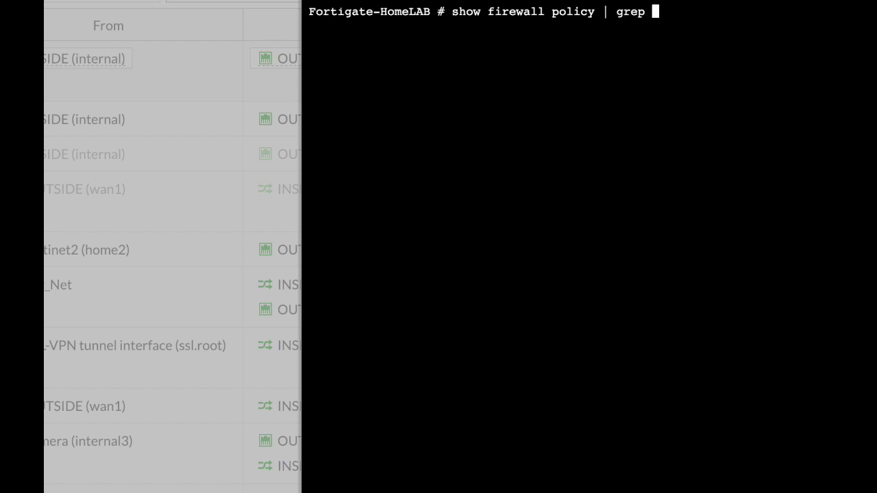
type("-f camera")
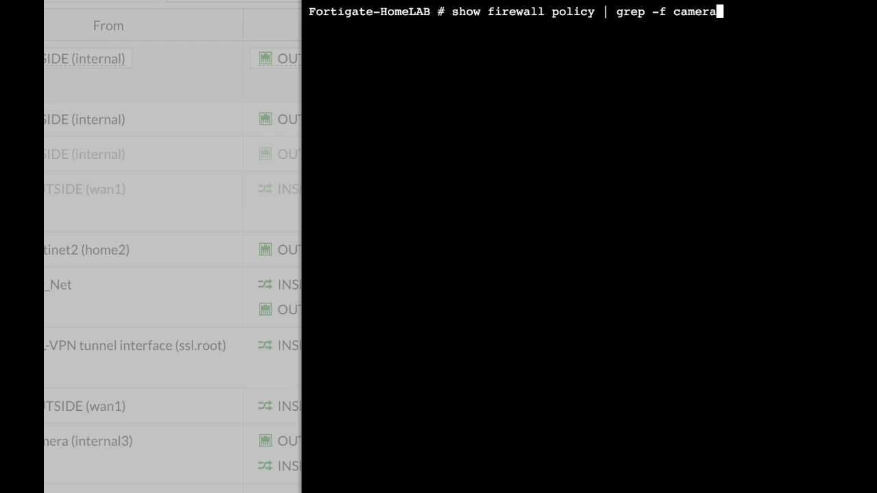
key("Return")
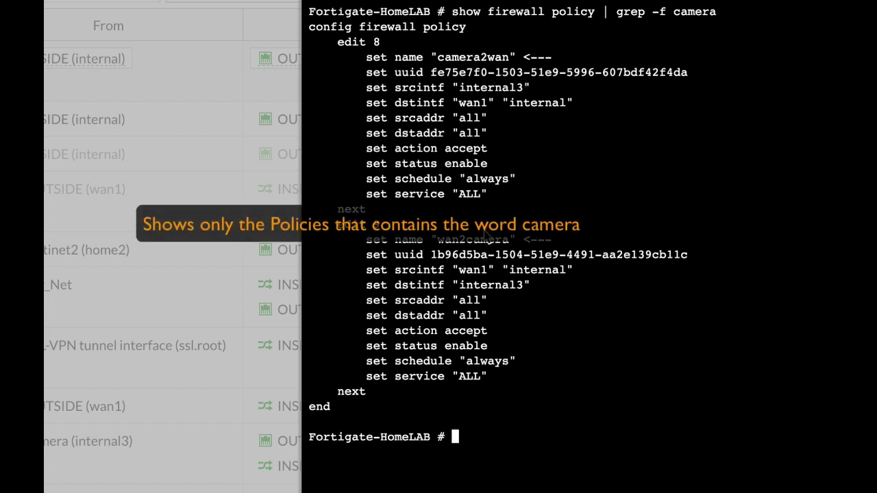
left_click(383, 0)
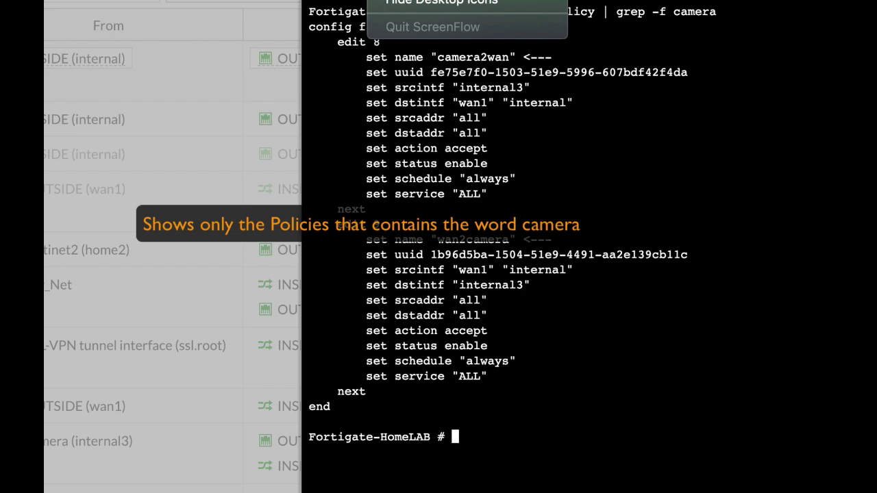
left_click(439, 0)
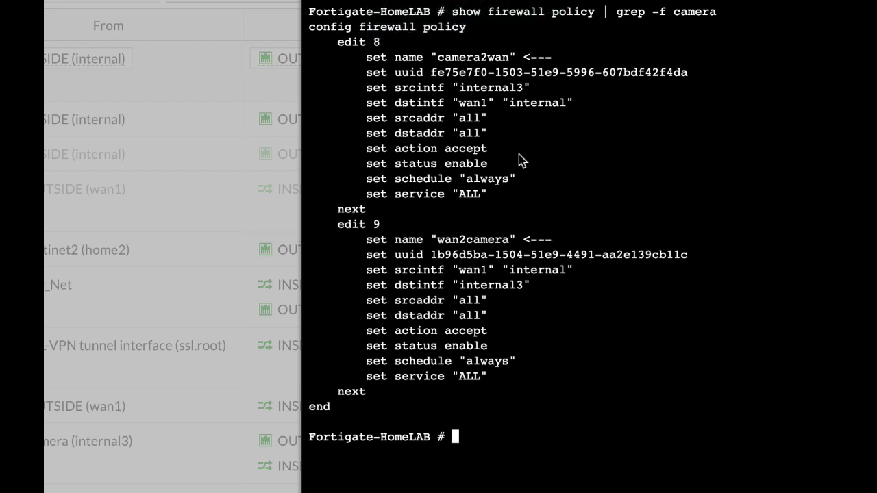
key("super+Tab")
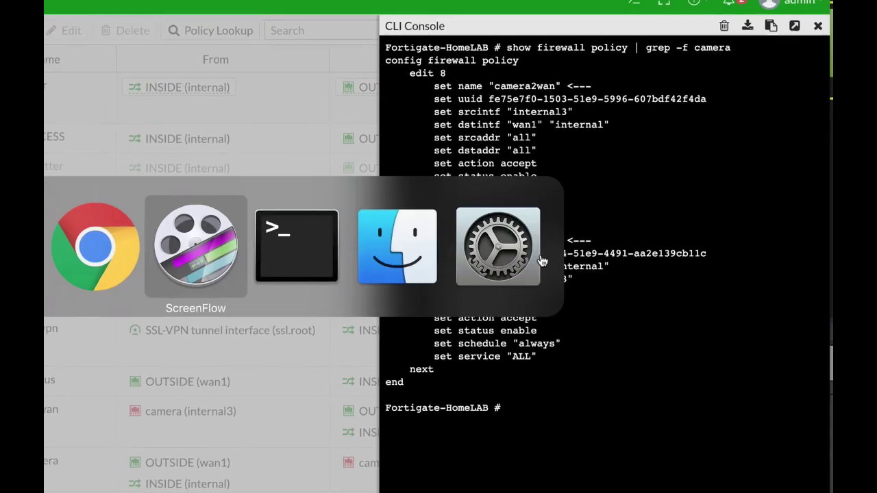
Scan 10.0.4.0/24 with nmap in Terminal, review the 5 live hosts, then return to the firewall console.
key("super+Tab")
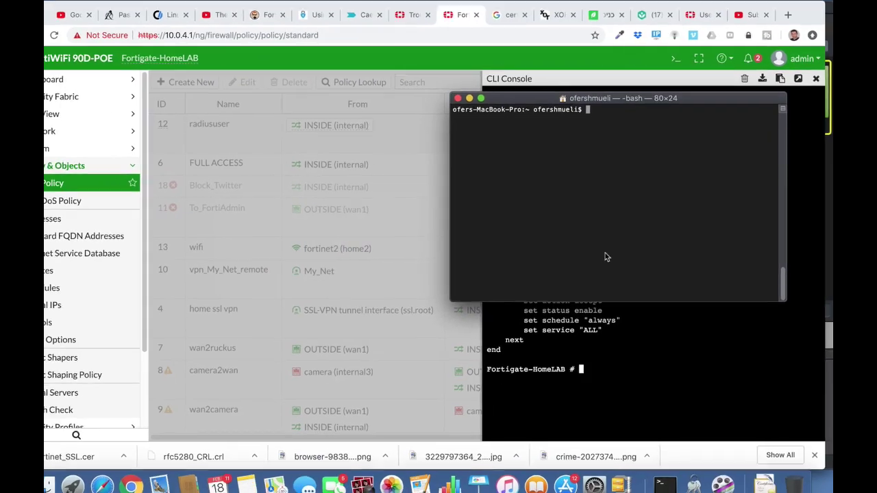
type("n")
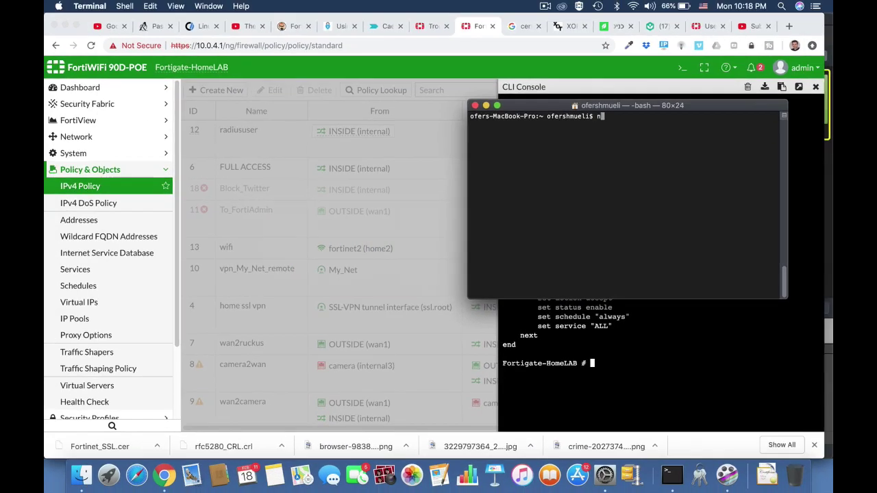
type("map 10.0.4.0/24")
key("Return")
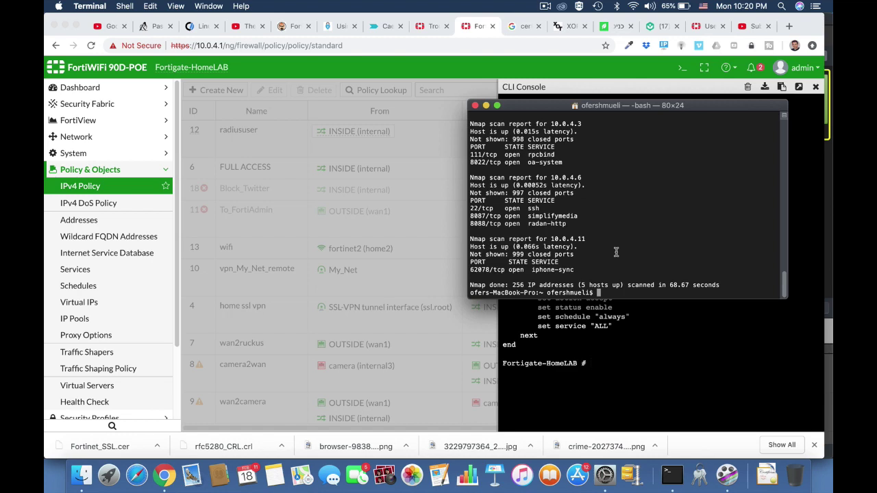
scroll(616, 252, "up", 6)
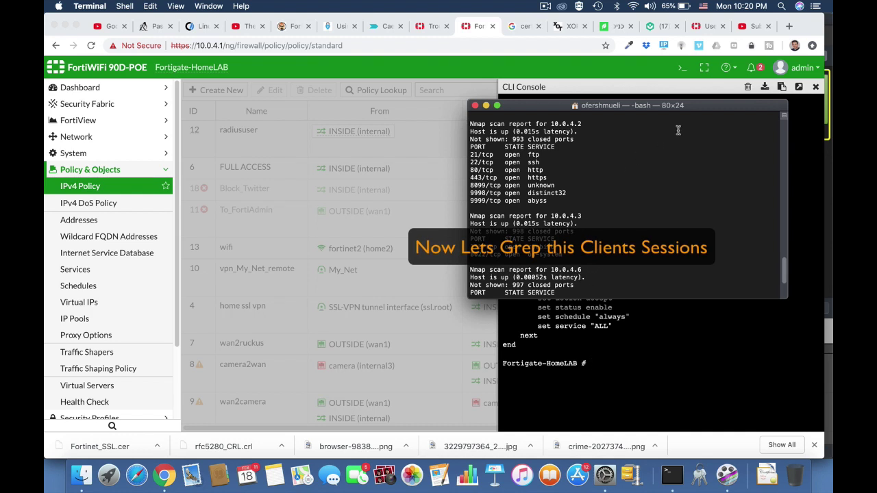
left_click(691, 93)
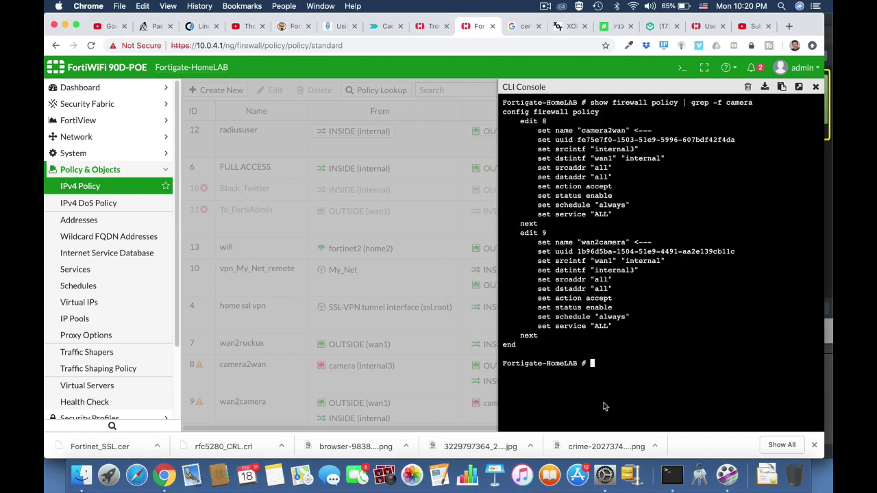
Run 'diag sys session list | grep 10.0.4.6' in the CLI console and review the matching sessions.
type("diag sys sessionl")
key("BackSpace")
key("BackSpace")
key("BackSpace")
type("|")
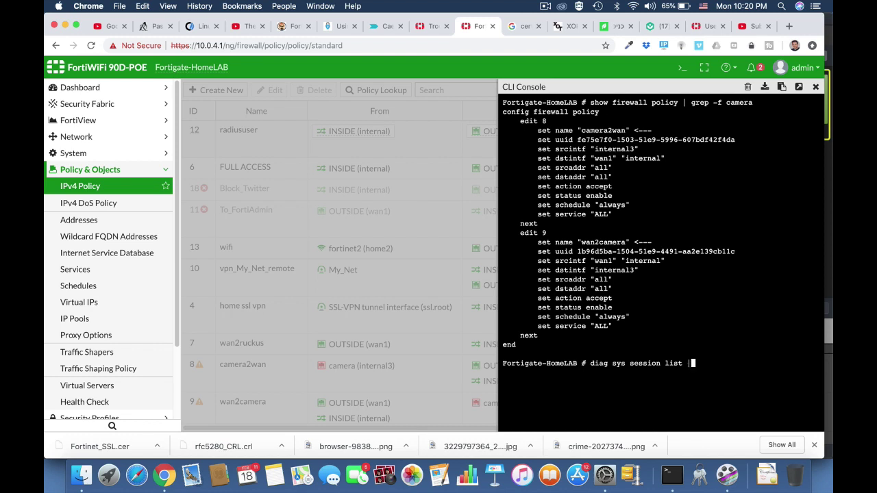
type(" grep 10.0.4.6")
key("Return")
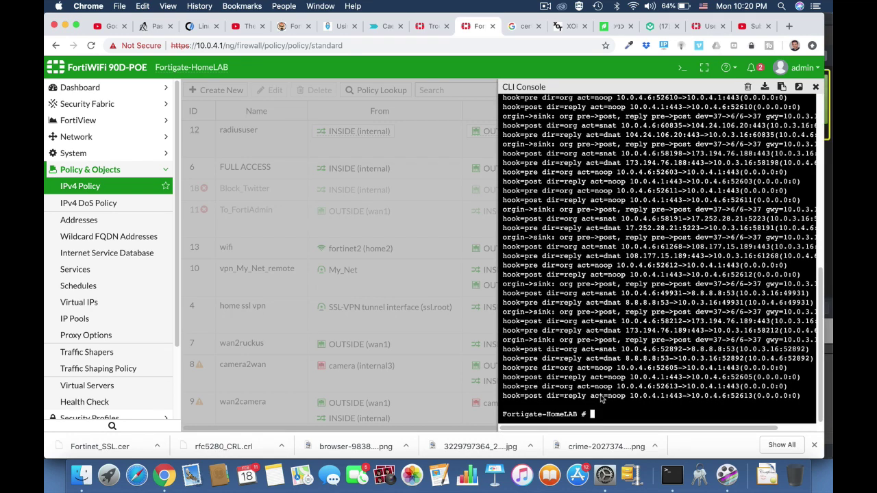
scroll(632, 272, "up", 10)
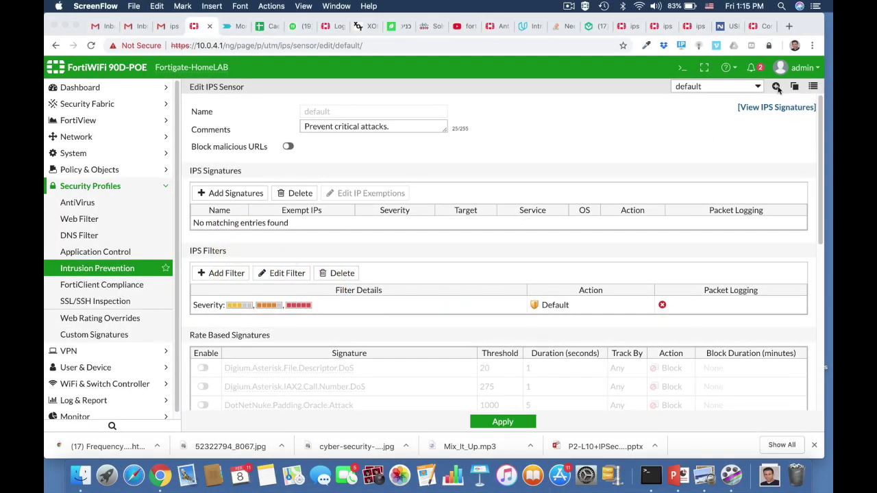
Create a new IPS sensor named FTP_Brute with comment 'stop brute force attacks on FTP server'.
left_click(777, 87)
left_click(777, 87)
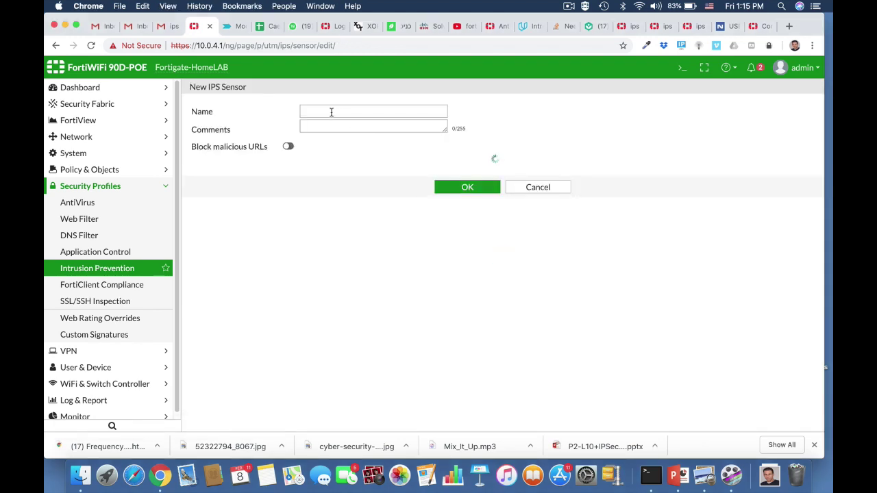
left_click(331, 112)
type("FTP")
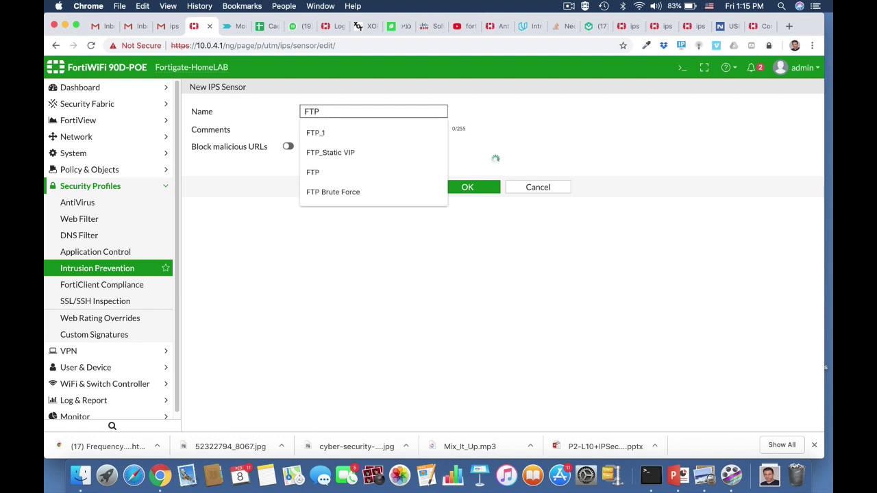
type("_B")
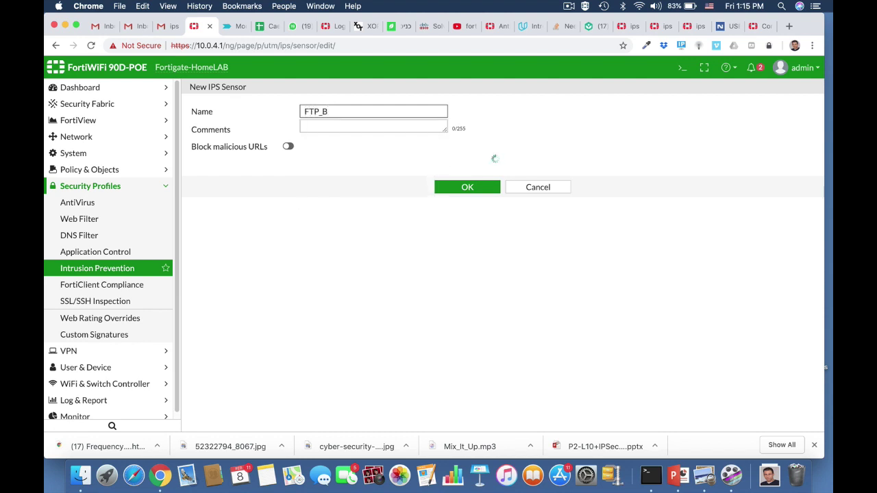
type("rute")
left_click(348, 128)
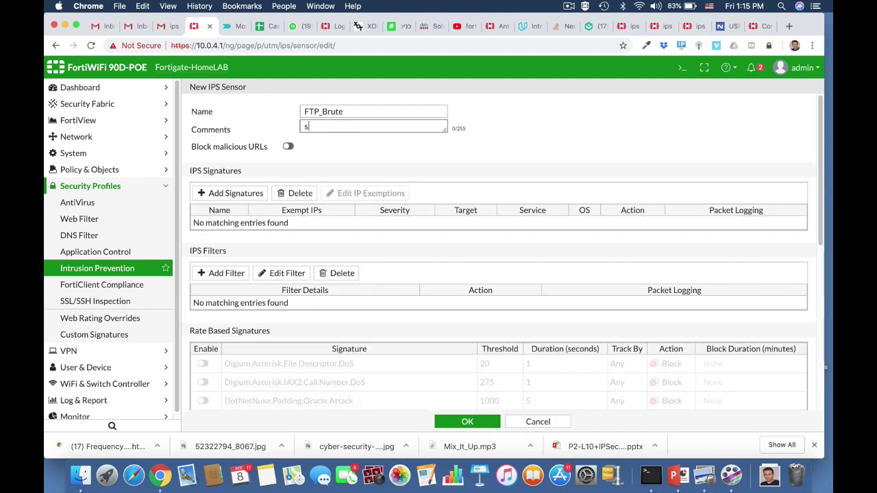
type("stop brute force attacks on FTP server")
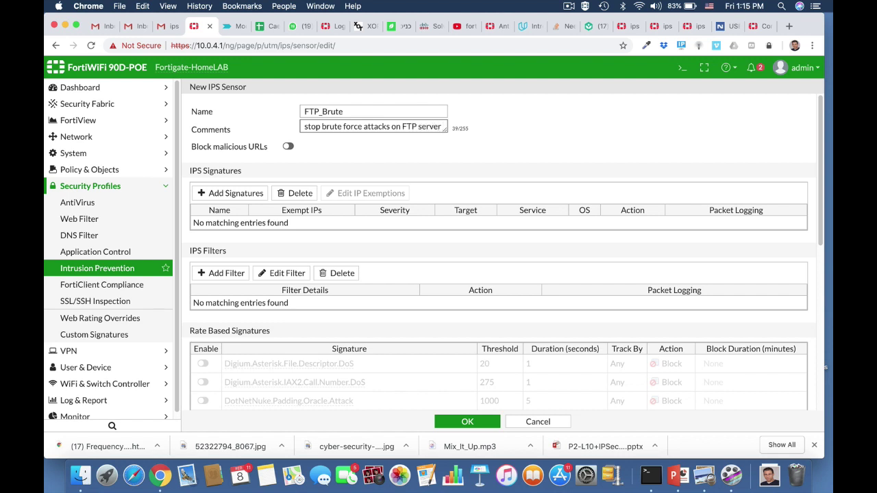
scroll(392, 309, "down", 5)
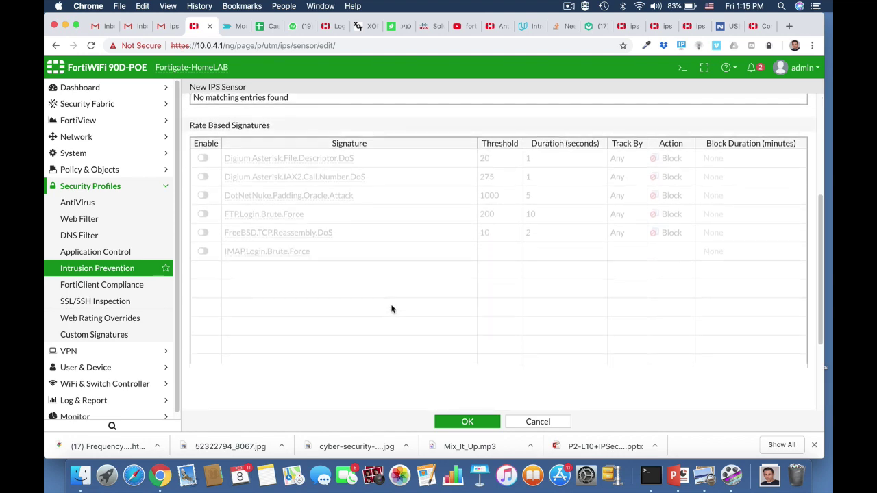
Enable the FTP.Login.Brute.Force rate signature with threshold 100 and duration 5 seconds.
left_click(204, 214)
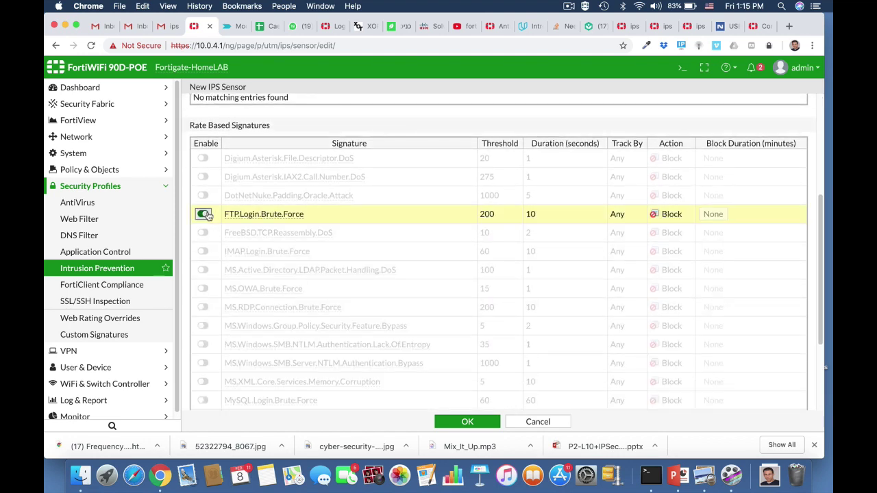
left_click(492, 215)
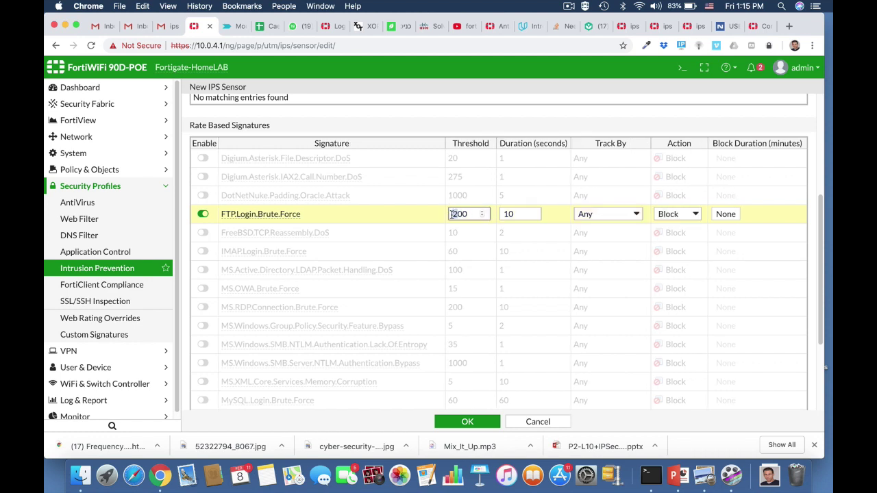
type("1")
left_click(512, 215)
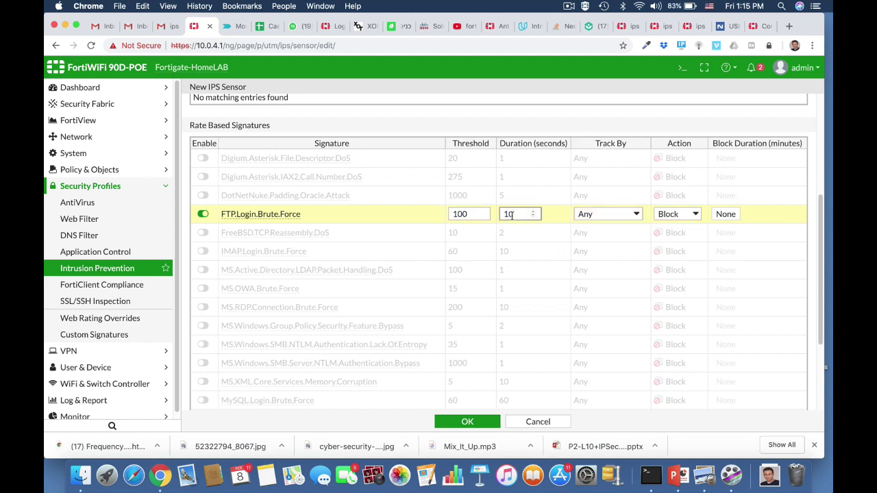
double_click(508, 215)
type("5")
Save the FTP_Brute sensor and bring up the CLI console.
left_click(462, 421)
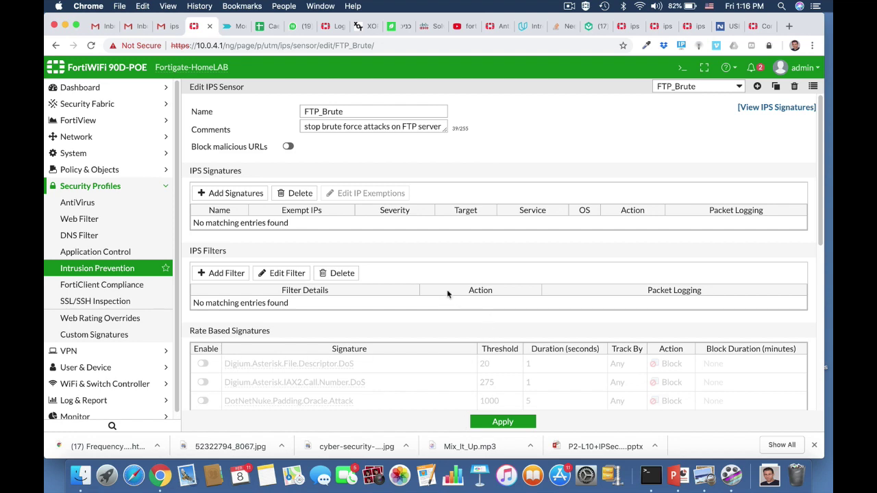
scroll(447, 293, "down", 5)
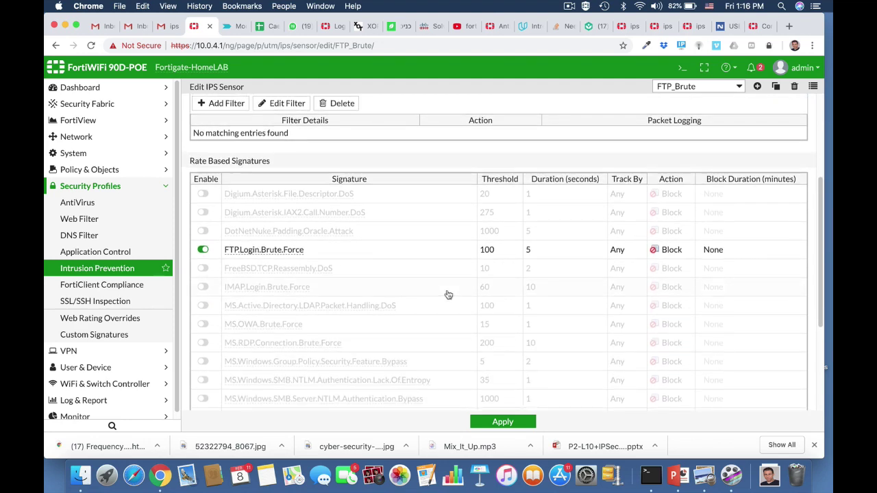
scroll(448, 295, "up", 5)
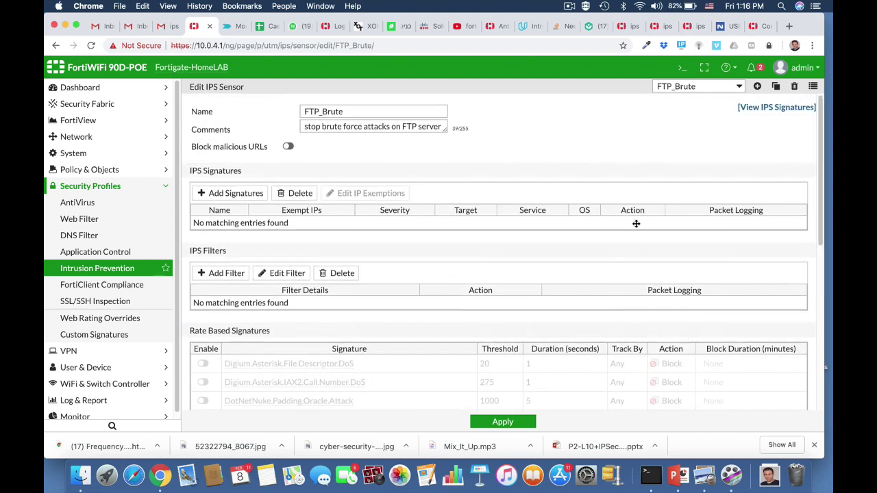
left_click(683, 76)
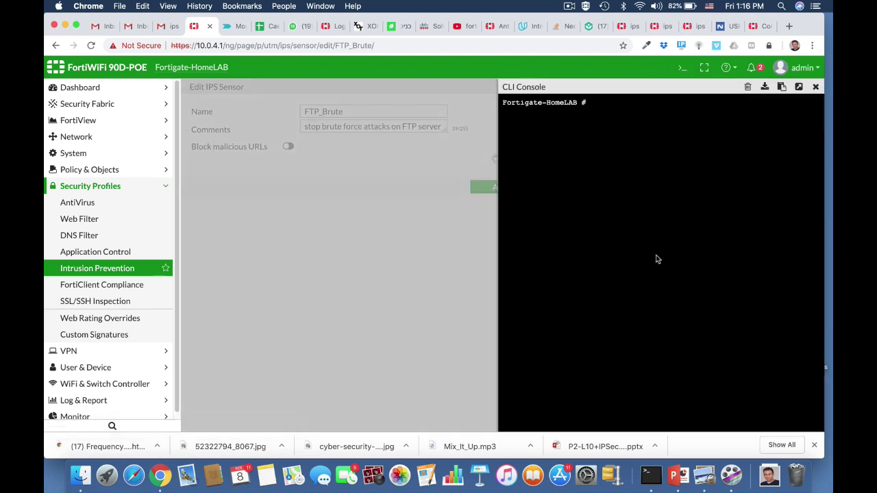
Show FTP_Brute's full config via 'config ips sensor', 'edit FTP_Brute', 'show full': rate-count 100, rate-duration 5.
type("confi")
key("Tab")
type("ip")
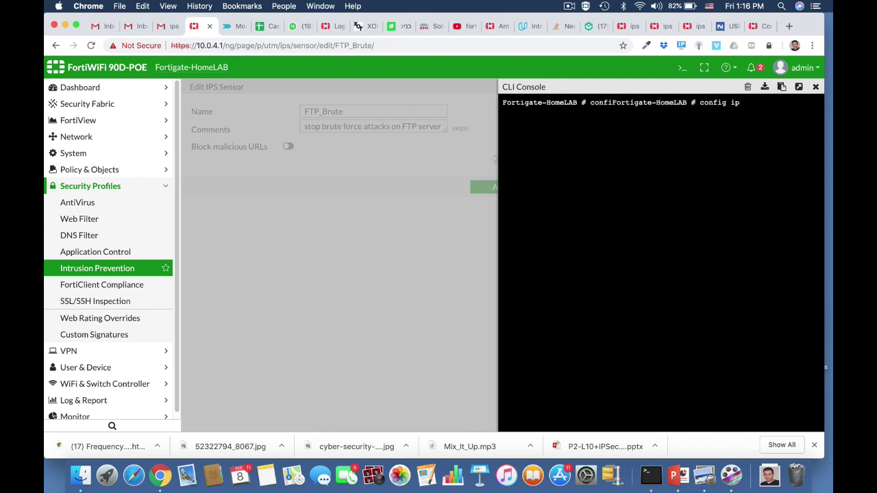
type("s sensor")
key("Return")
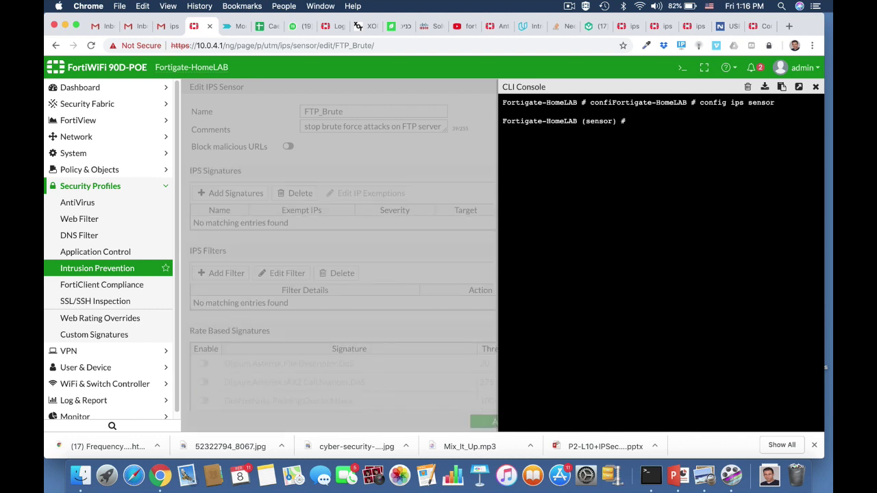
type("edit")
type("FTP_Brute")
key("Return")
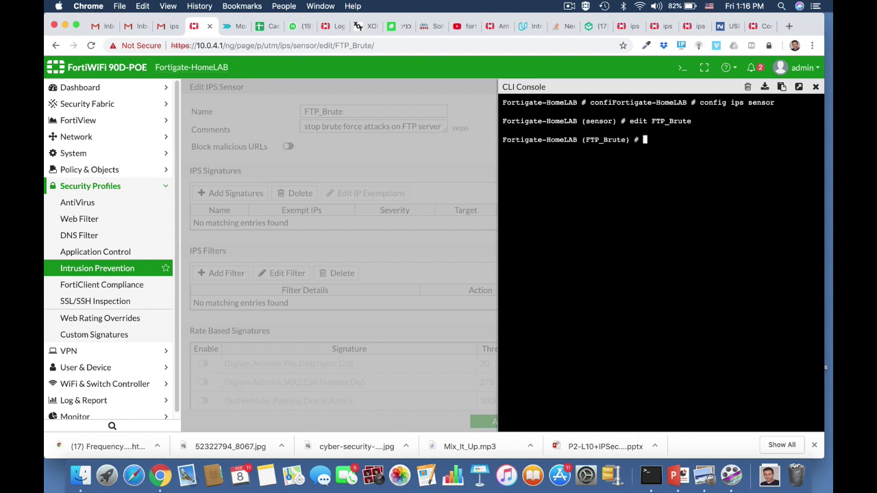
type("show full")
key("Return")
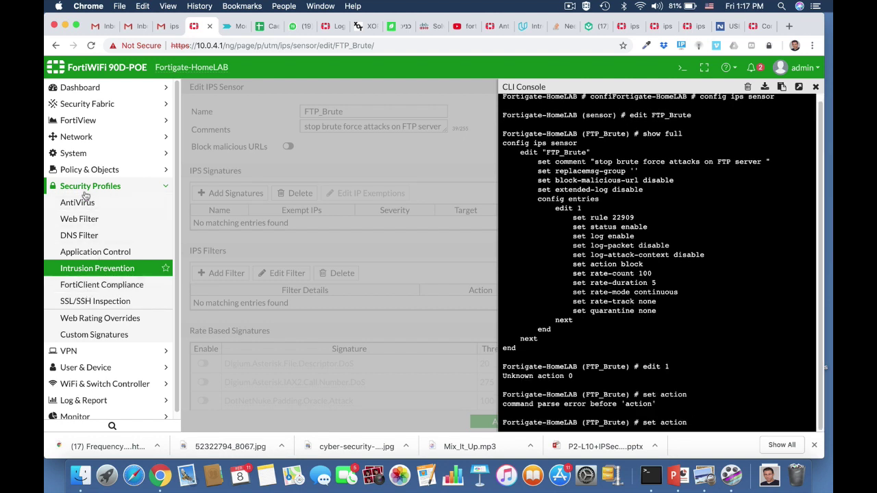
left_click(82, 171)
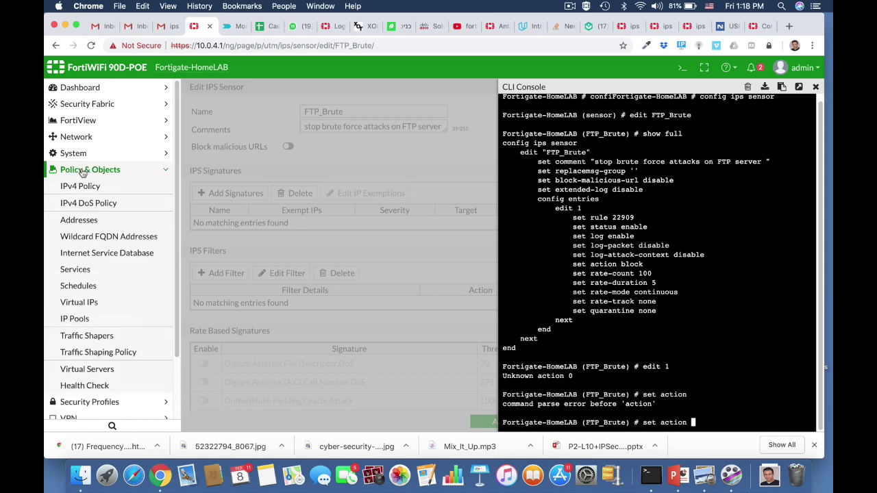
Edit the ruckus2wan IPv4 policy to turn on IPS with the FTP_Brute sensor and save.
left_click(80, 187)
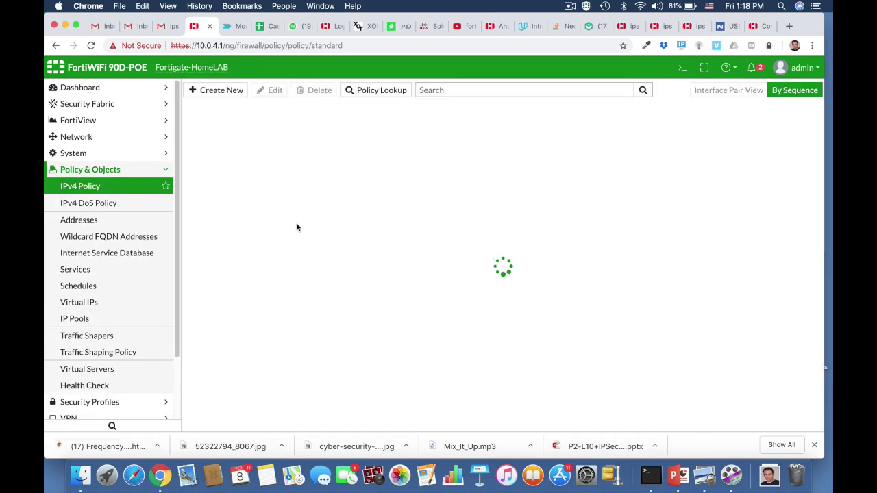
left_click(259, 134)
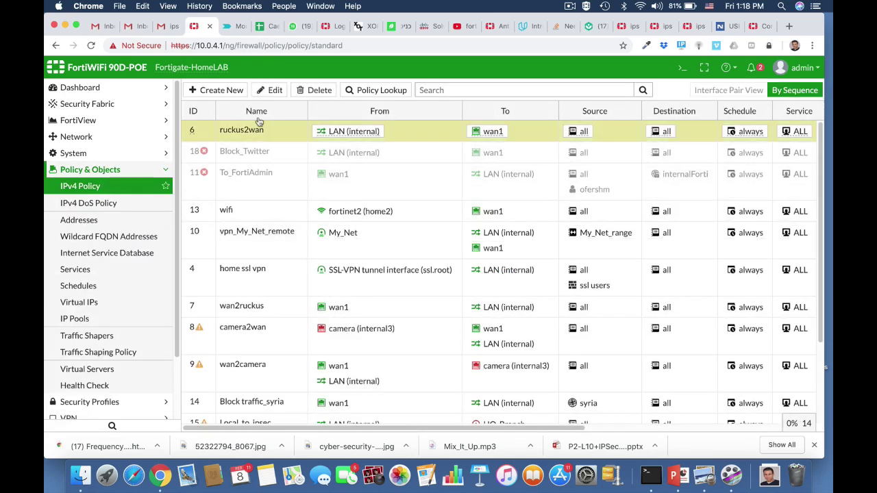
left_click(271, 89)
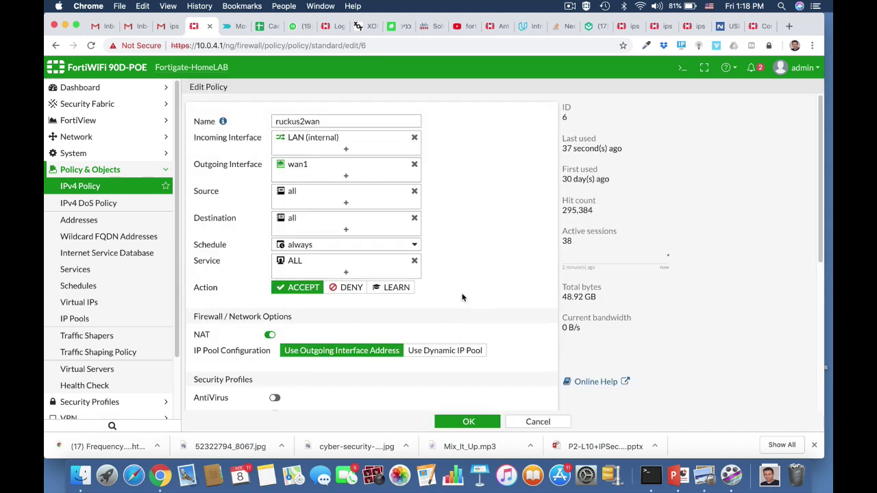
scroll(462, 297, "down", 5)
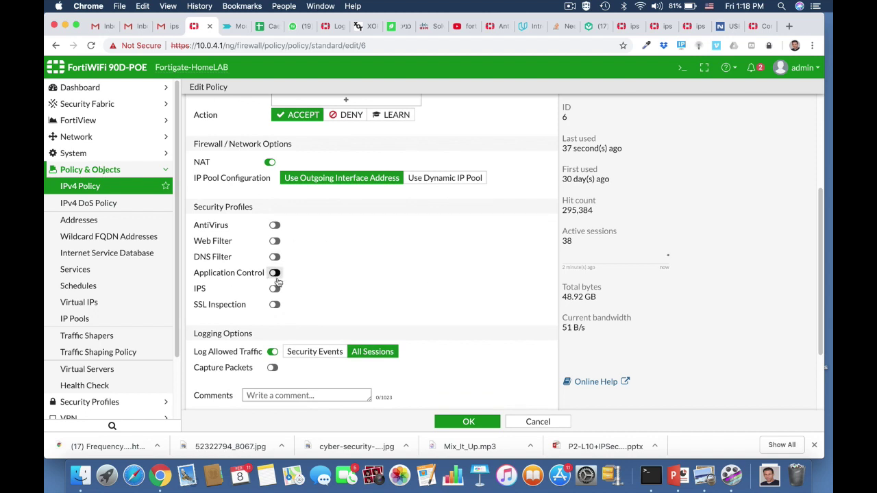
left_click(275, 291)
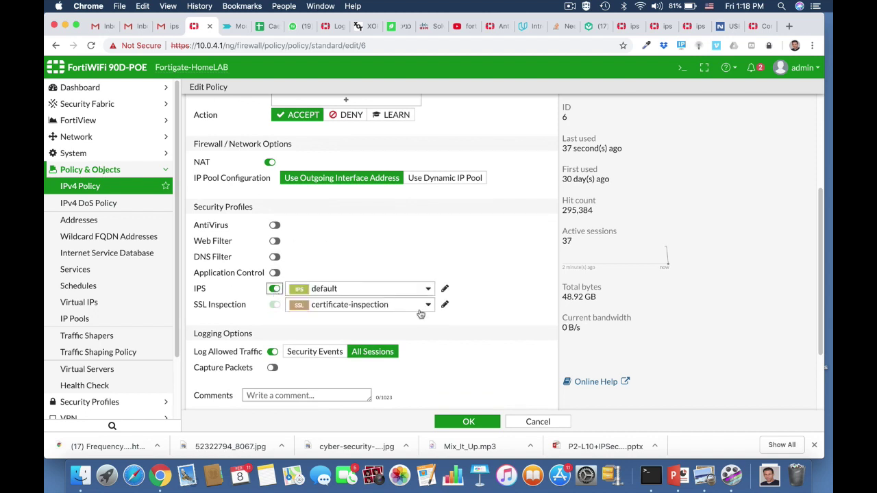
left_click(406, 290)
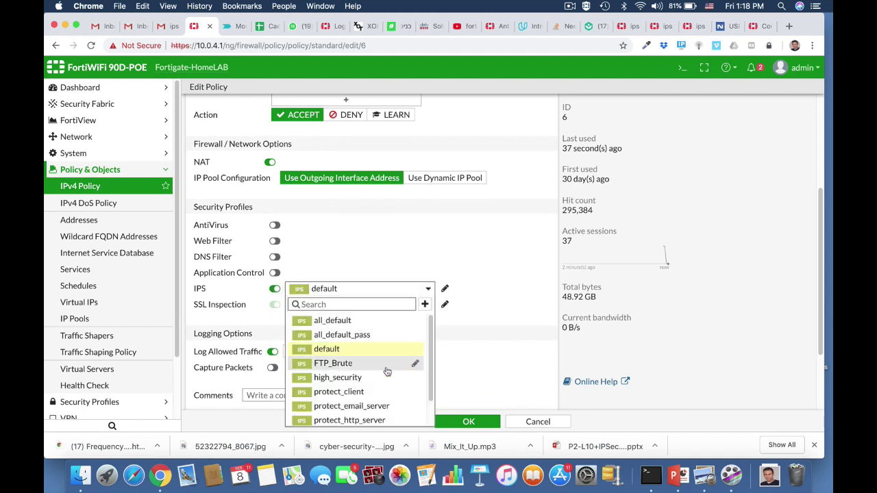
left_click(353, 363)
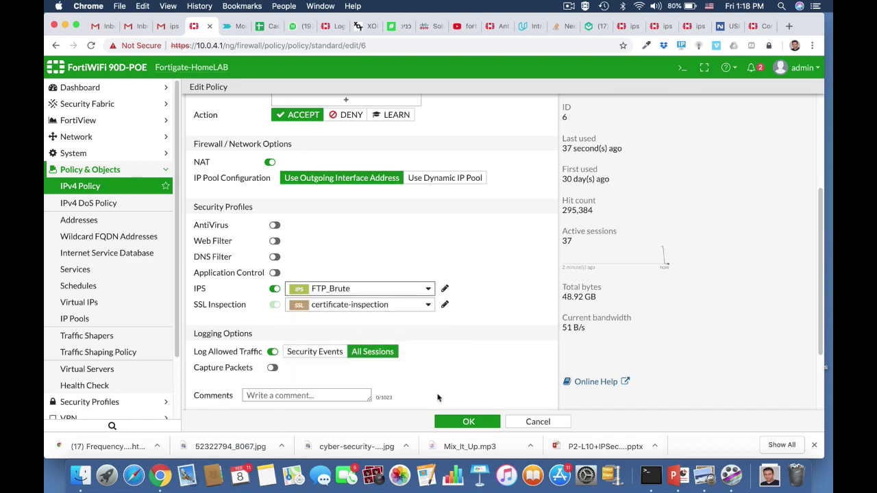
left_click(466, 423)
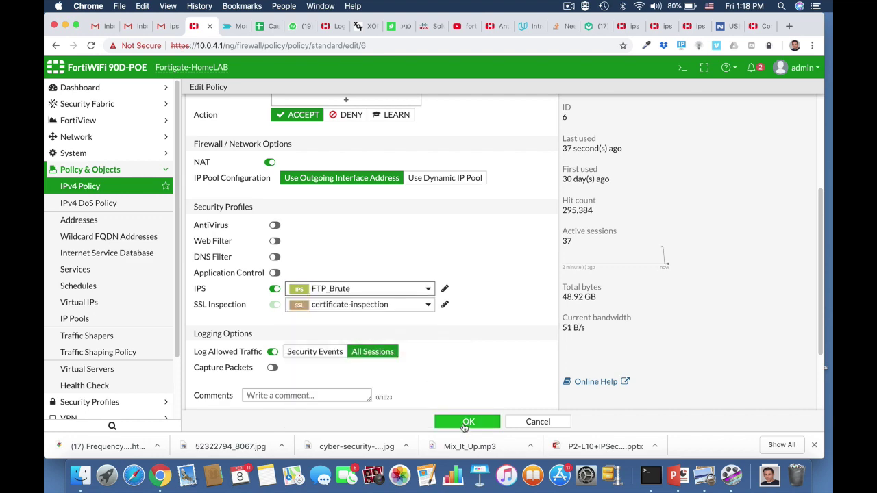
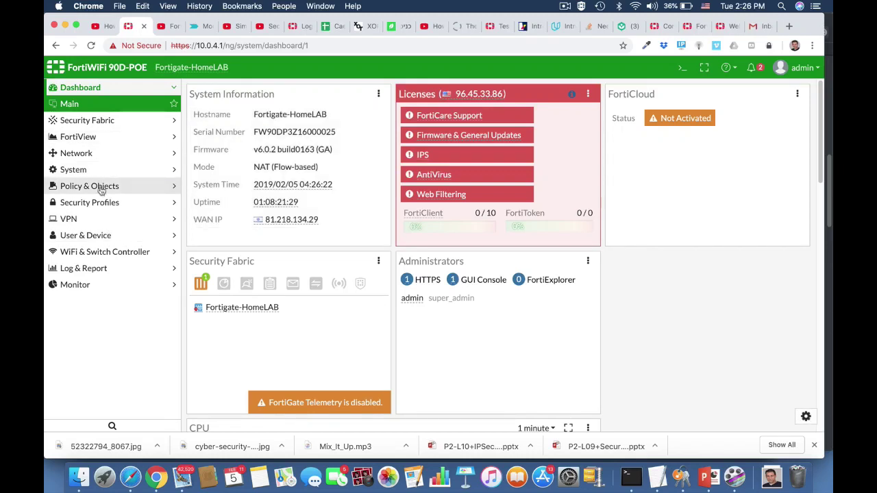
Go to Security Profiles > Intrusion Prevention and begin creating a new IPS sensor.
left_click(86, 202)
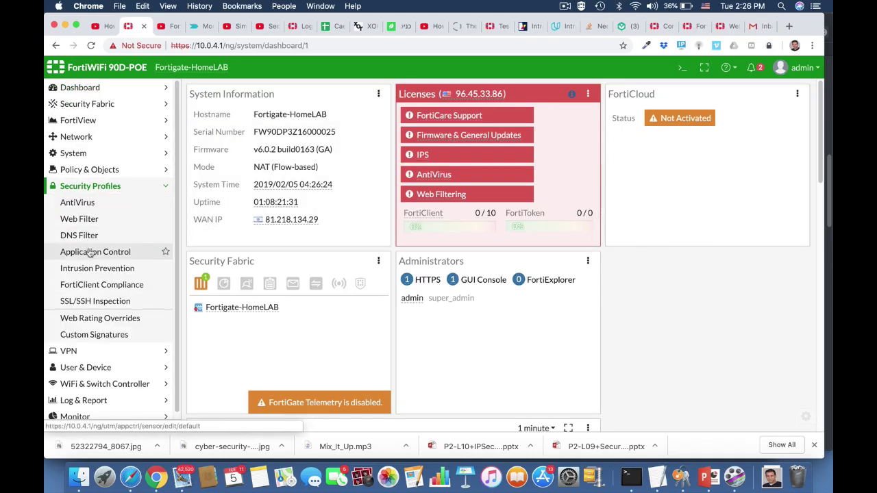
left_click(89, 269)
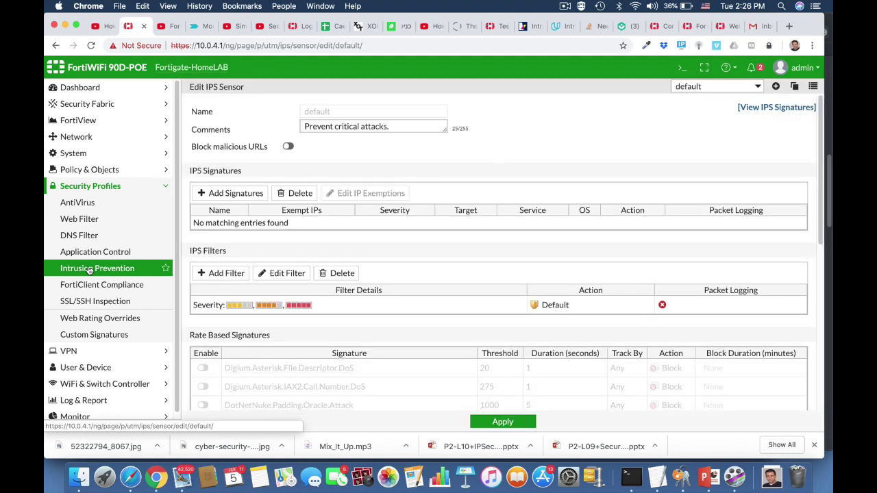
left_click(776, 87)
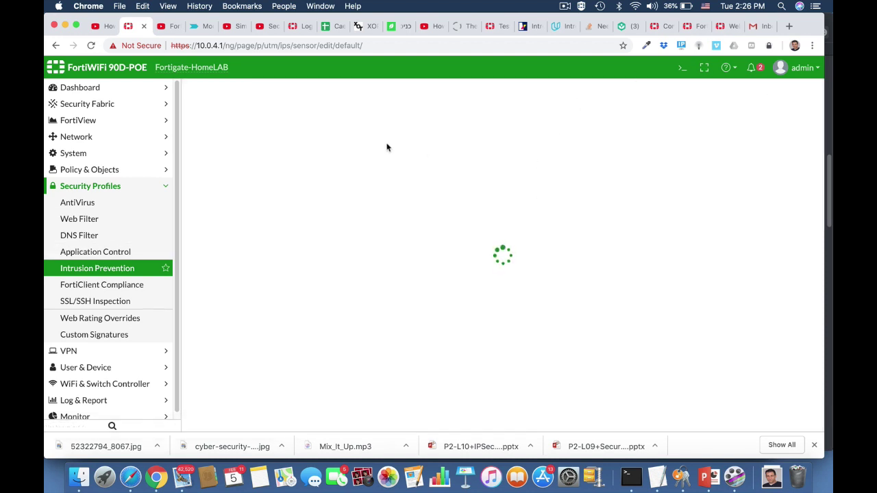
Name the sensor 'windows Machine' with comment 'Block windows threats' and add an IPS filter.
left_click(323, 111)
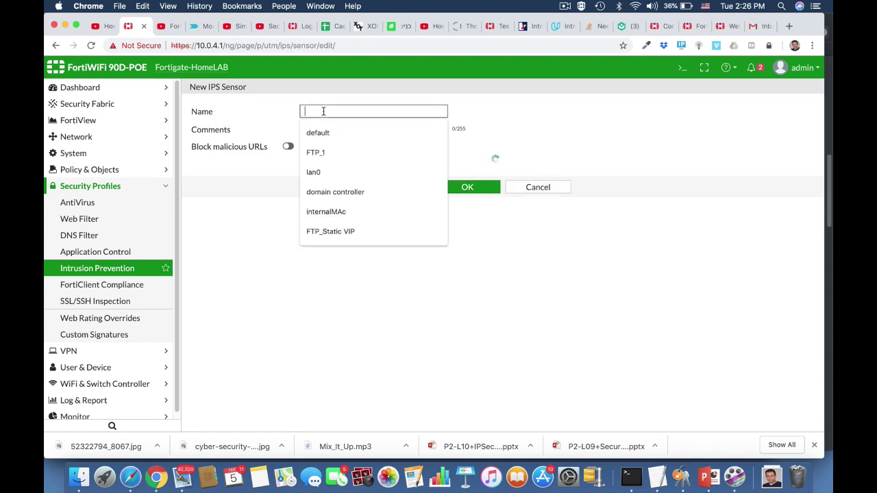
type("win")
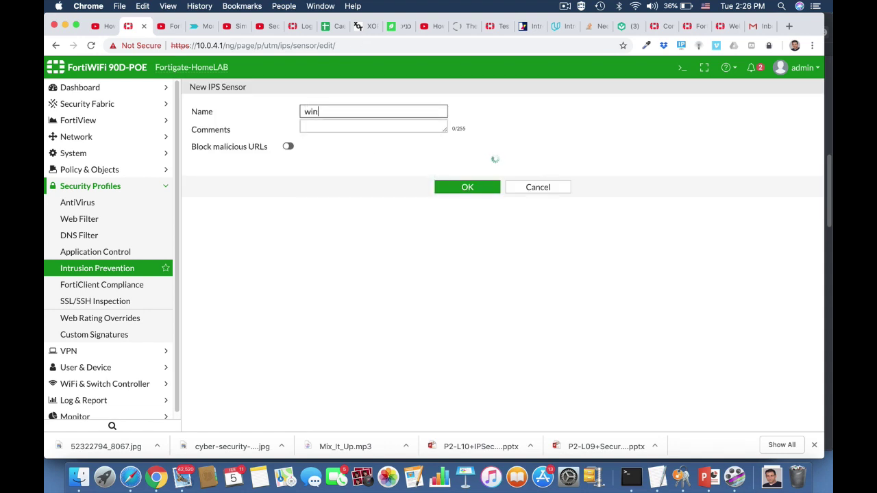
type("dows Machine")
left_click(335, 129)
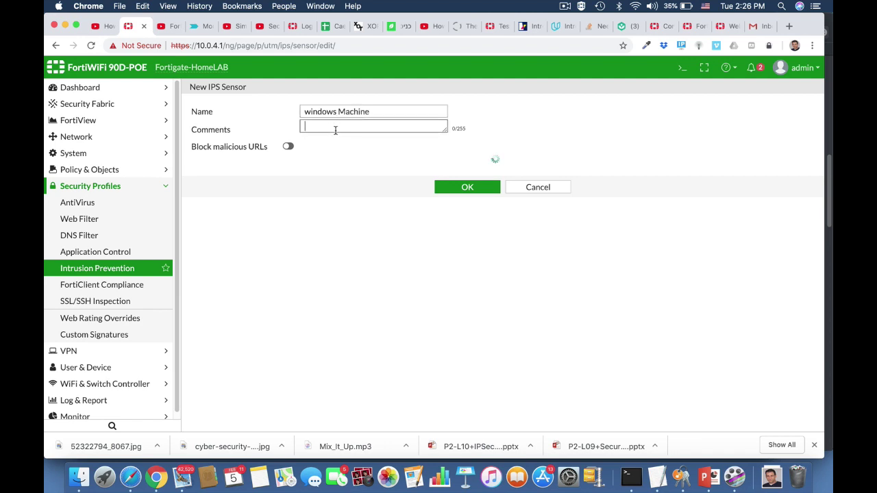
type("Block")
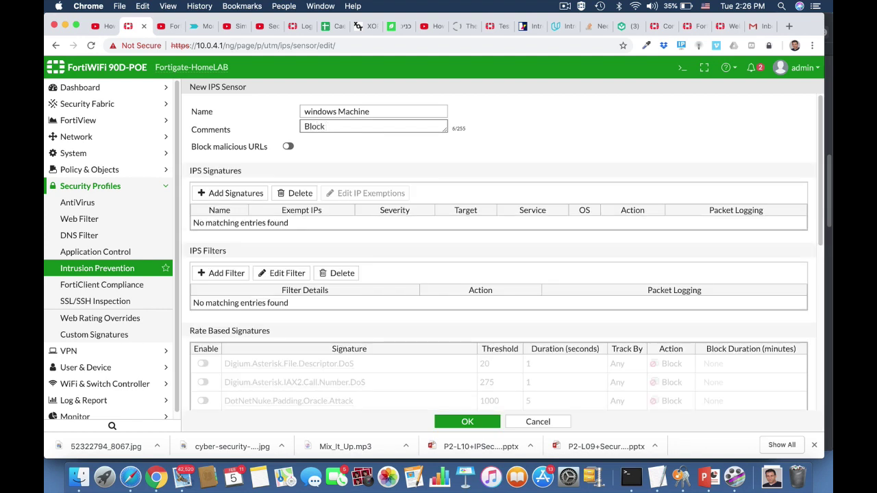
type(" windows threats")
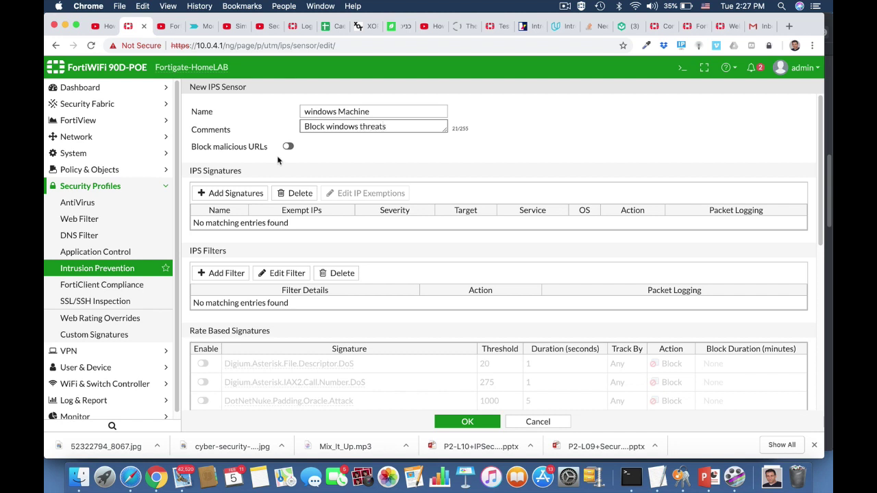
left_click(232, 275)
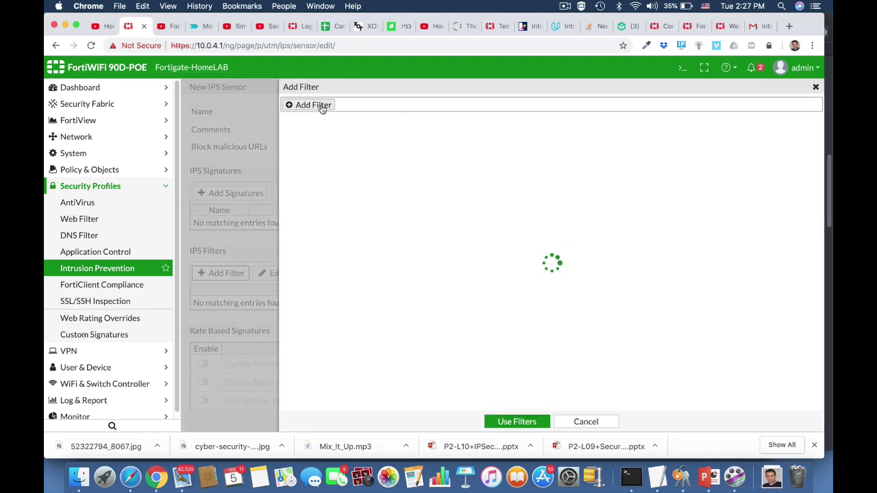
Add an OS filter criterion set to Windows.
left_click(322, 107)
left_click(296, 132)
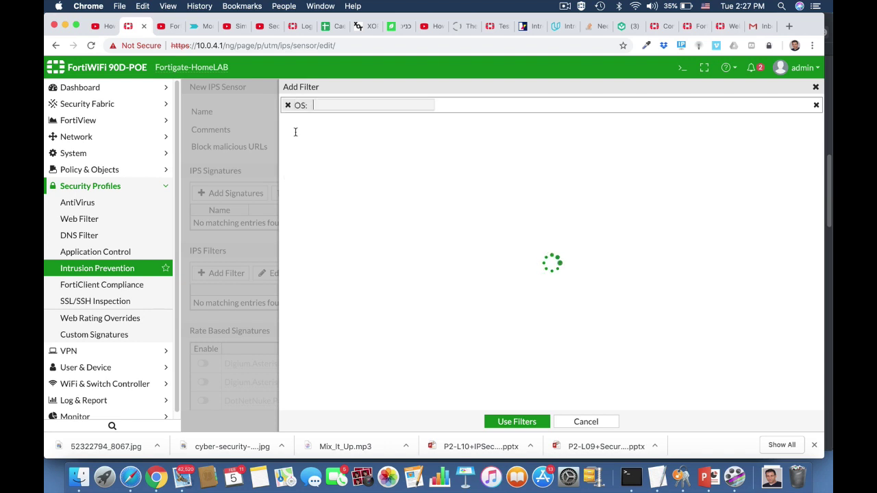
left_click(337, 105)
type("wind")
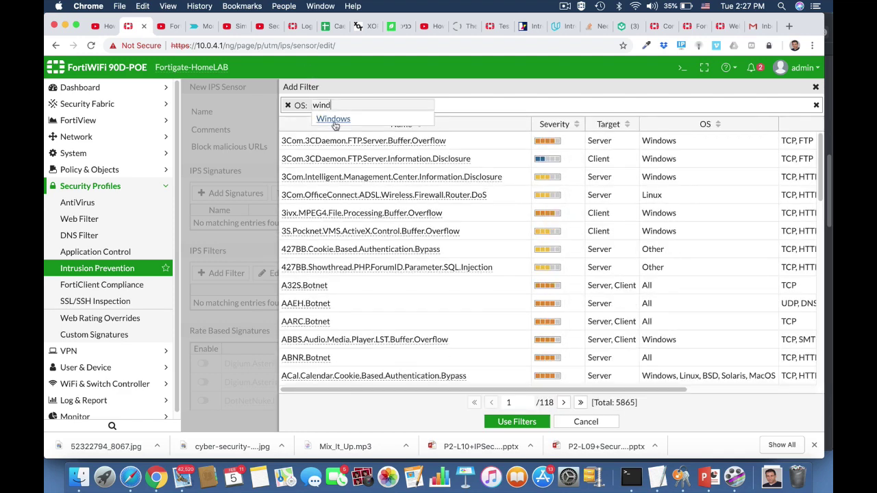
left_click(334, 121)
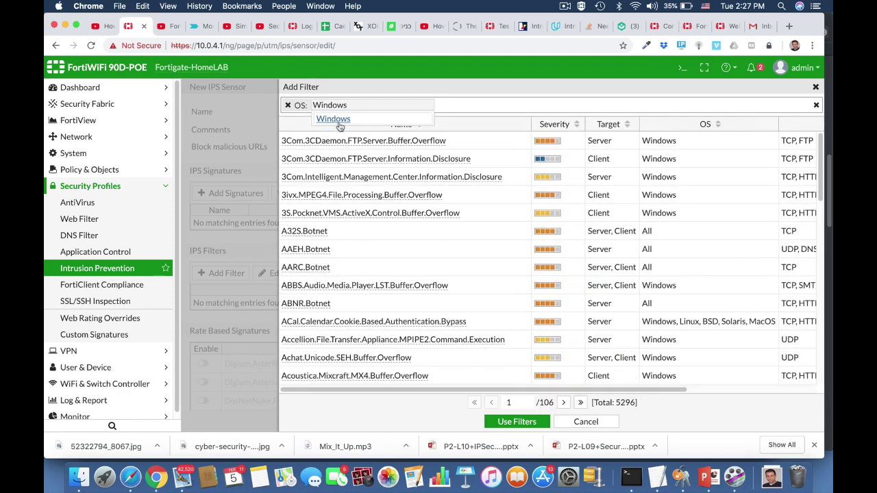
Add High and Critical severity and client target criteria, then apply the filter to the sensor.
left_click(440, 107)
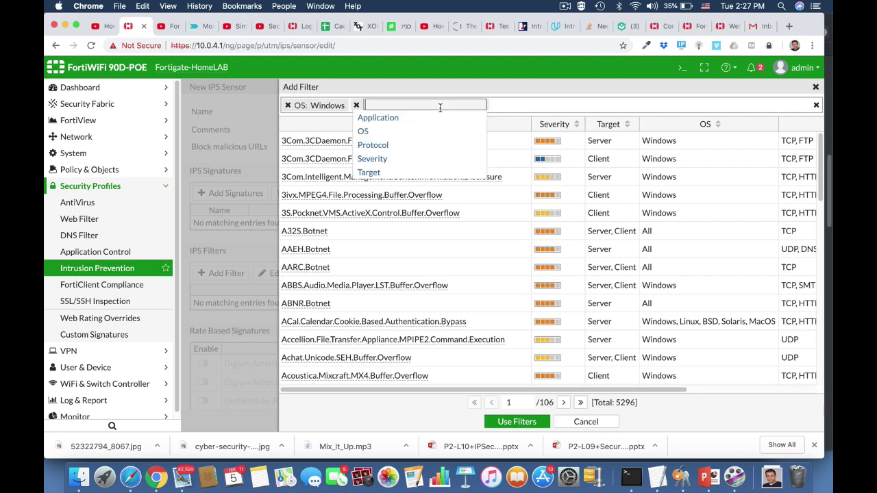
left_click(374, 160)
left_click(413, 161)
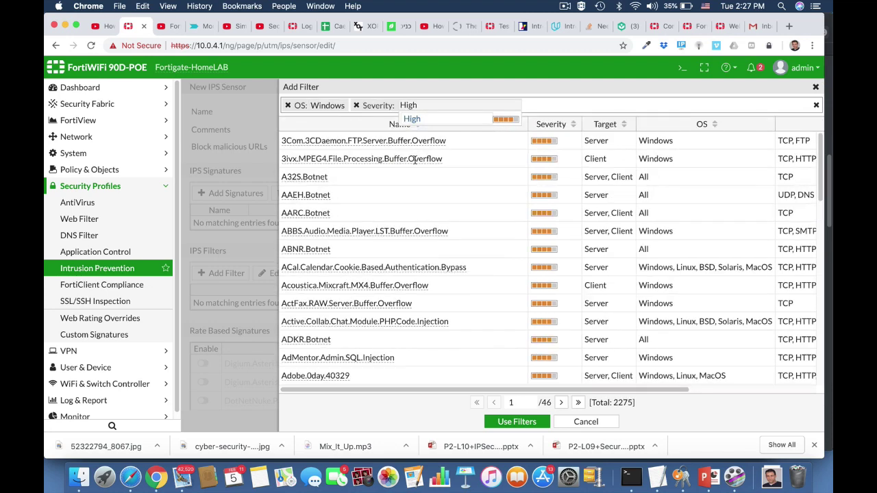
left_click(530, 105)
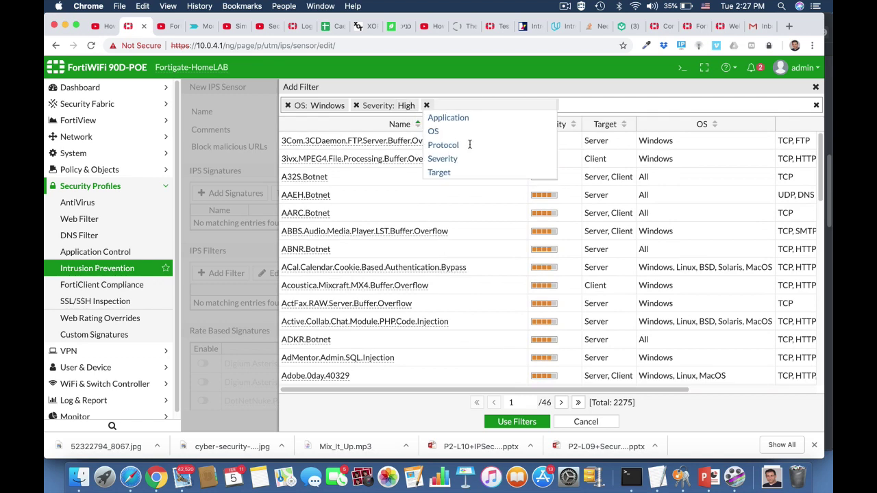
left_click(447, 158)
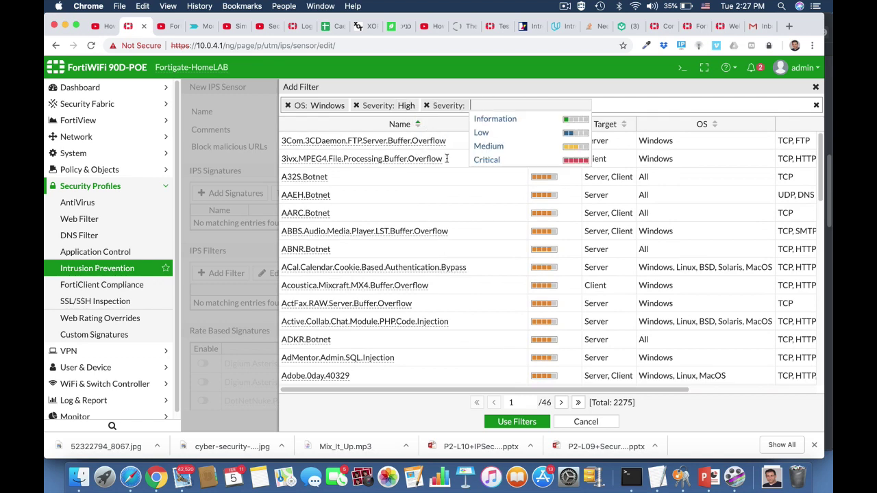
left_click(488, 159)
left_click(597, 103)
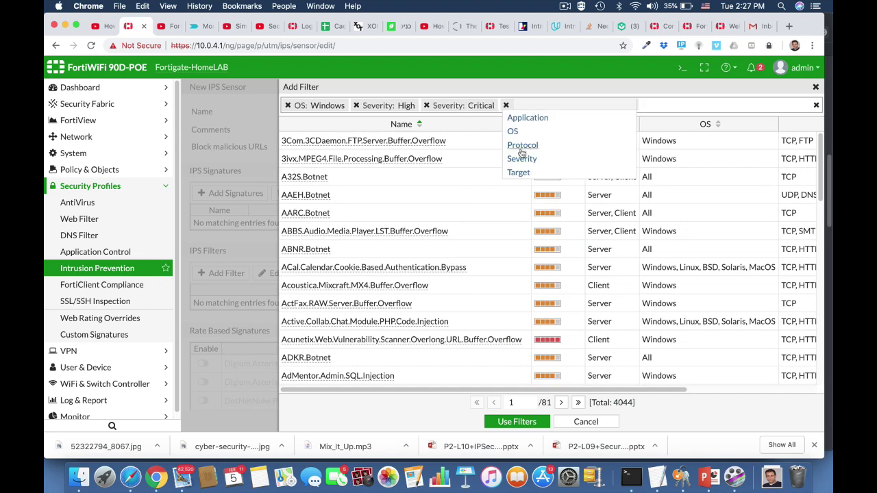
left_click(518, 172)
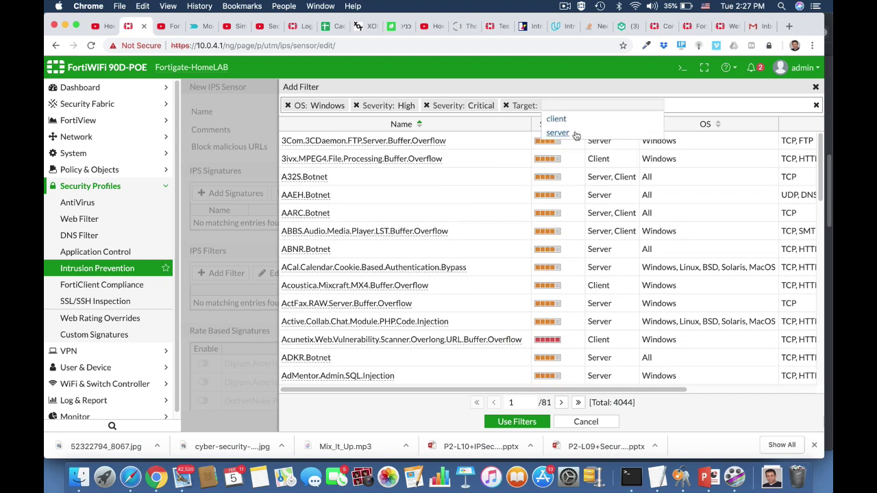
left_click(556, 120)
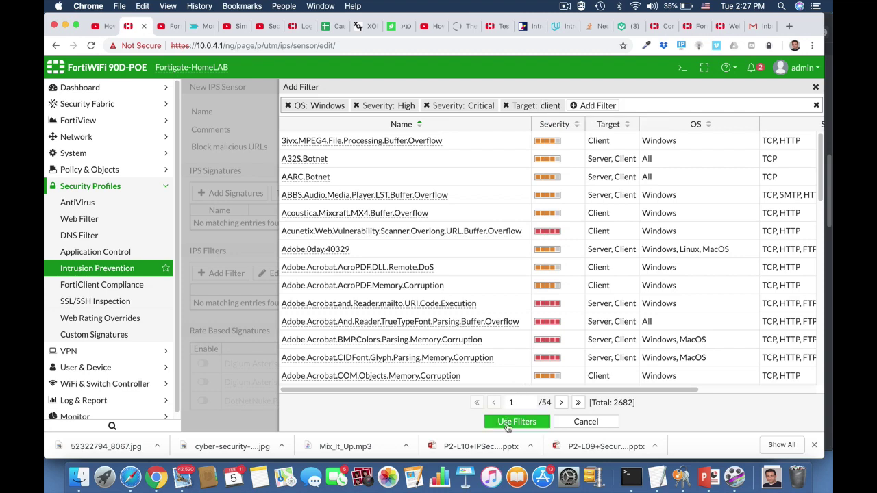
left_click(507, 422)
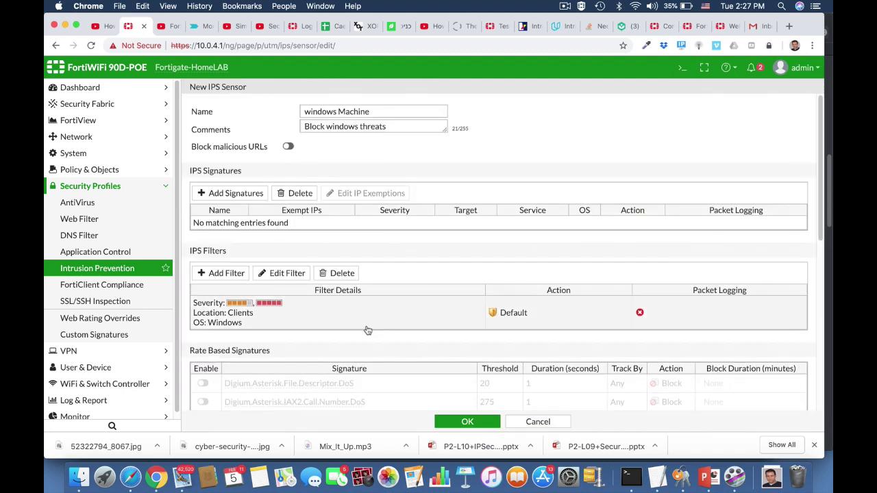
Save the windows Machine sensor and go to Policy & Objects > IPv4 Policy.
scroll(368, 329, "down", 8)
scroll(368, 328, "up", 8)
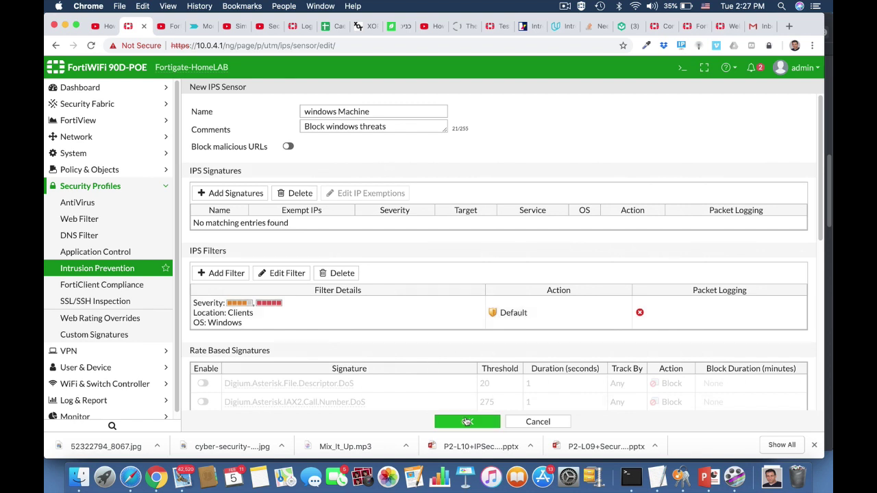
left_click(467, 422)
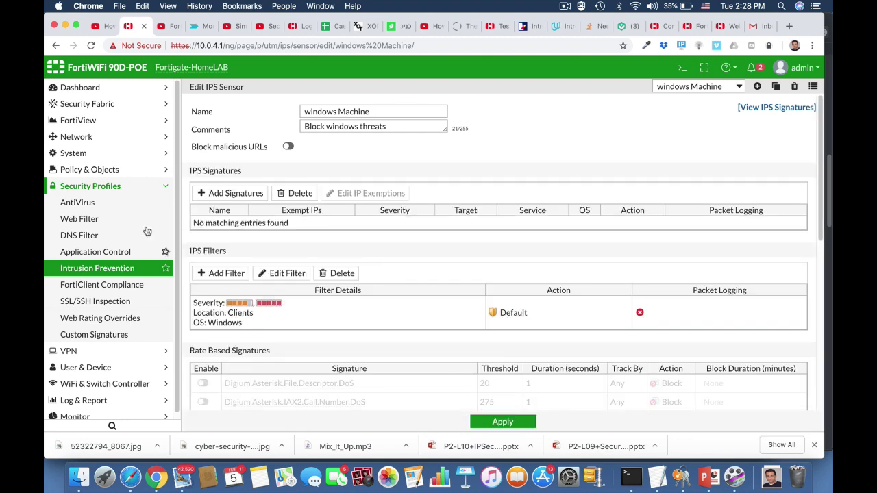
left_click(89, 172)
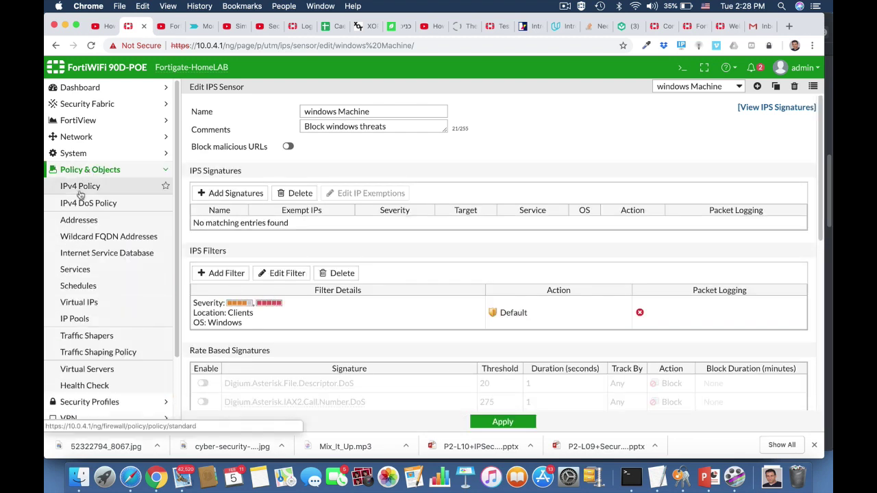
left_click(80, 191)
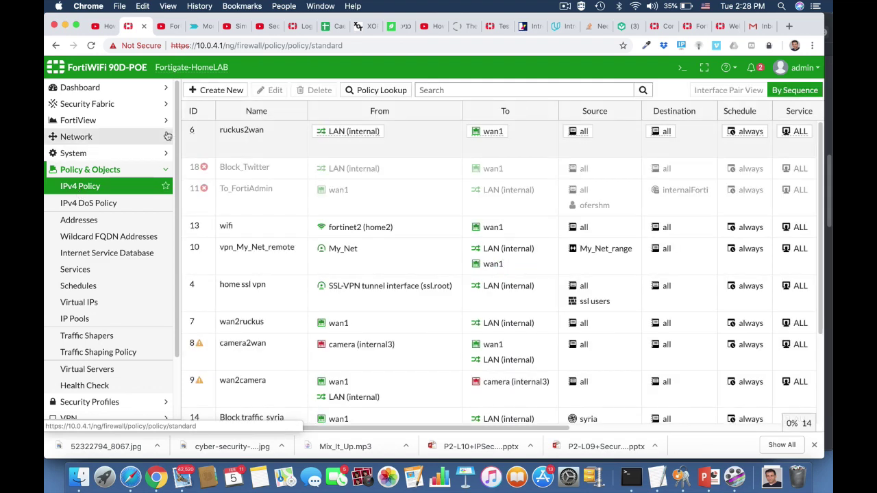
Set the ruckus2wan policy's IPS profile to 'windows Machine' and save the policy.
left_click(226, 139)
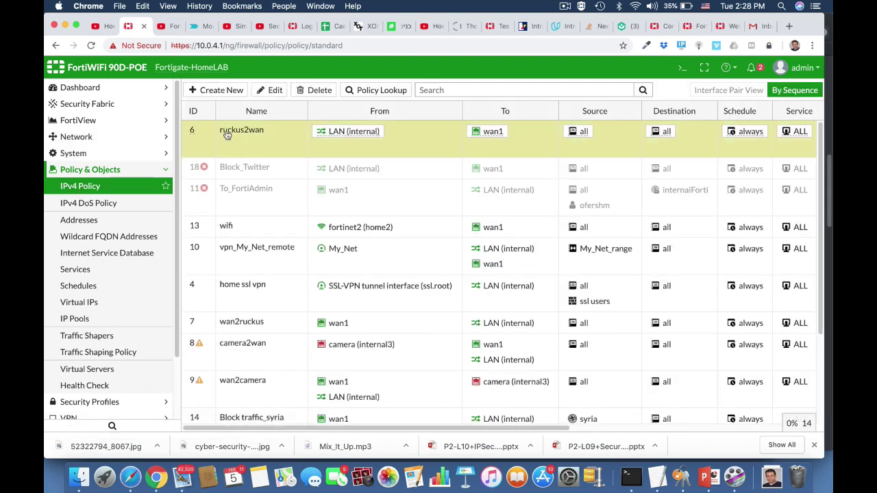
left_click(267, 90)
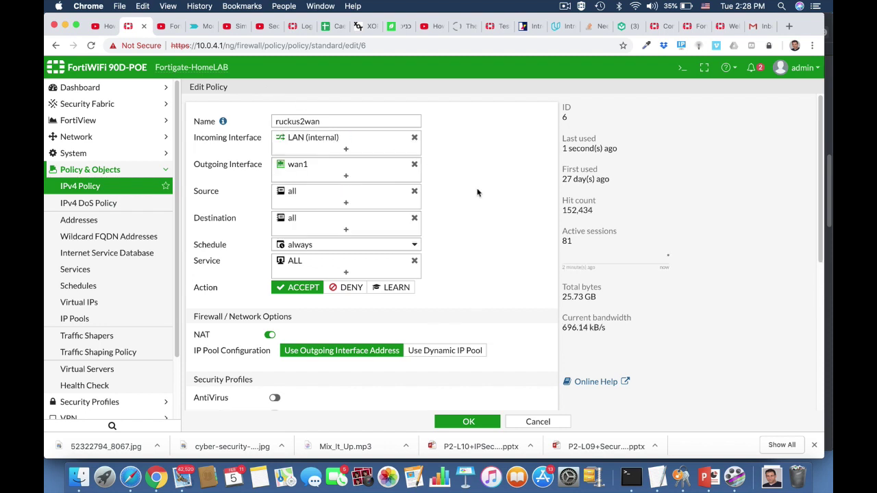
scroll(470, 277, "down", 5)
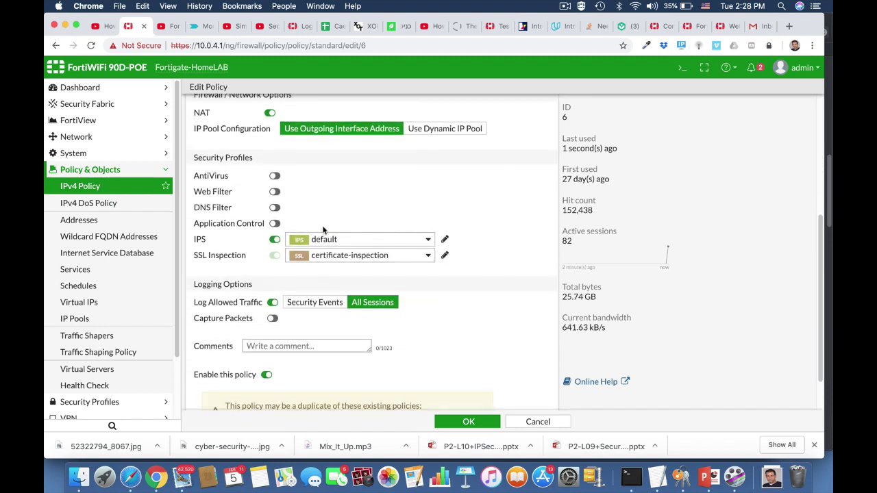
left_click(334, 239)
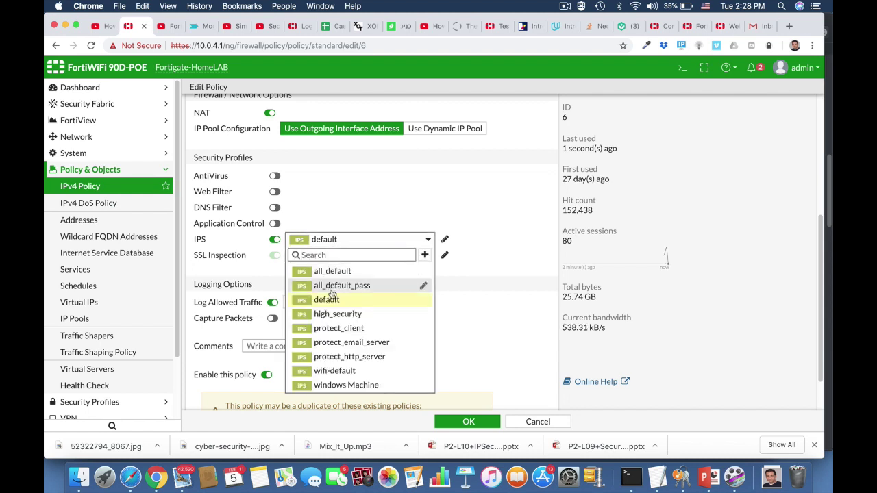
left_click(348, 386)
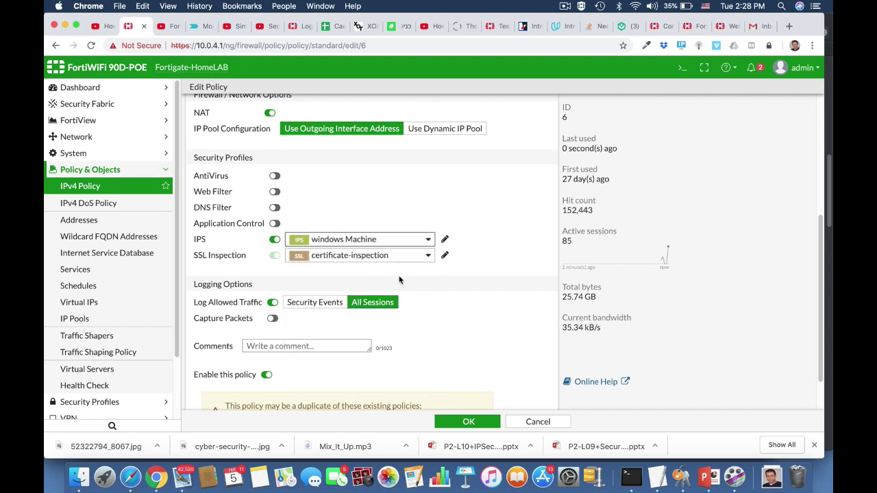
scroll(459, 355, "down", 2)
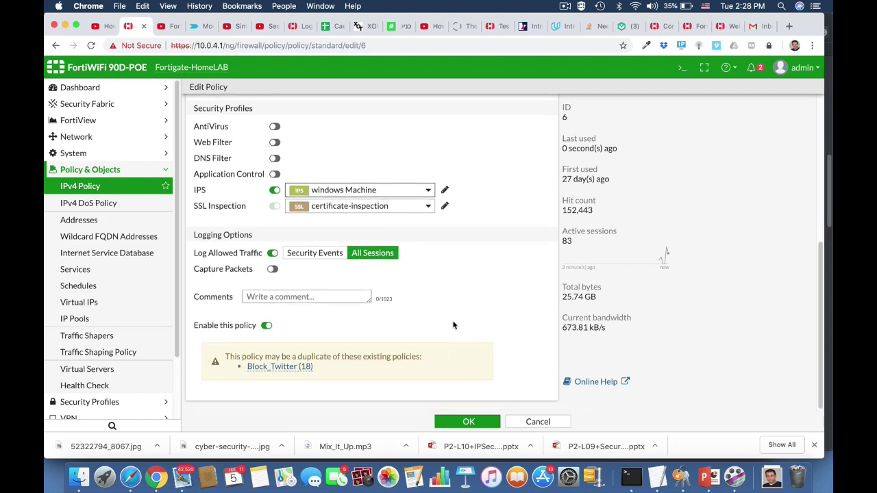
left_click(468, 422)
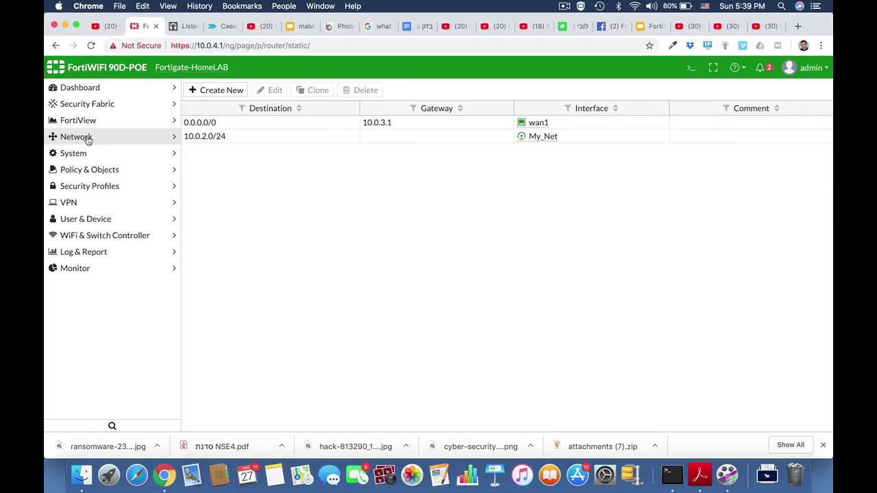
In Network > Static Routes, add destination 10.10.10.0/24 on interface HQ_Branch and save.
left_click(86, 139)
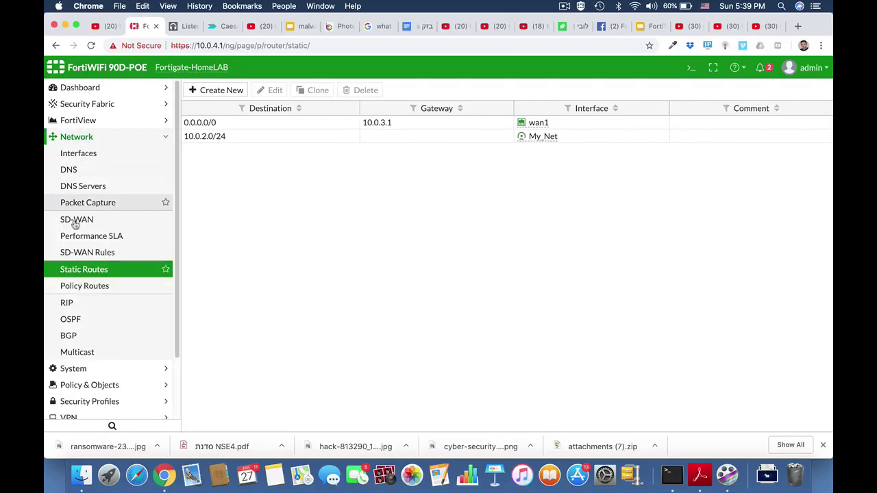
left_click(85, 271)
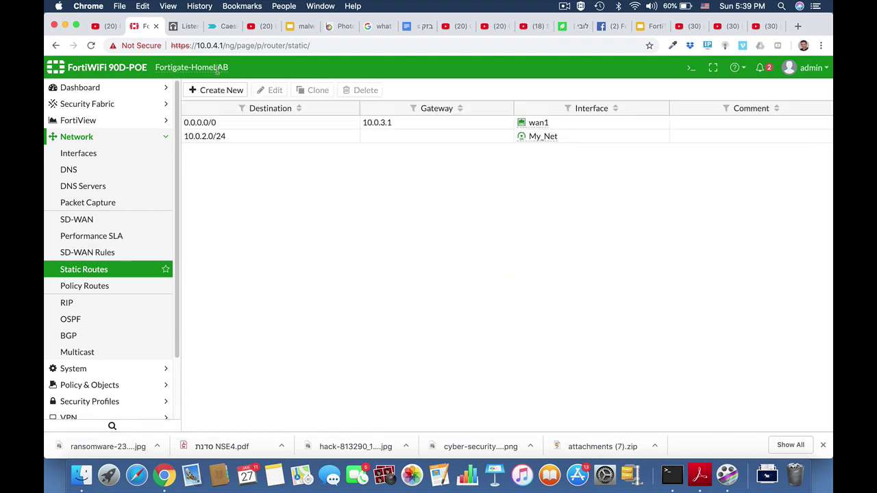
left_click(218, 91)
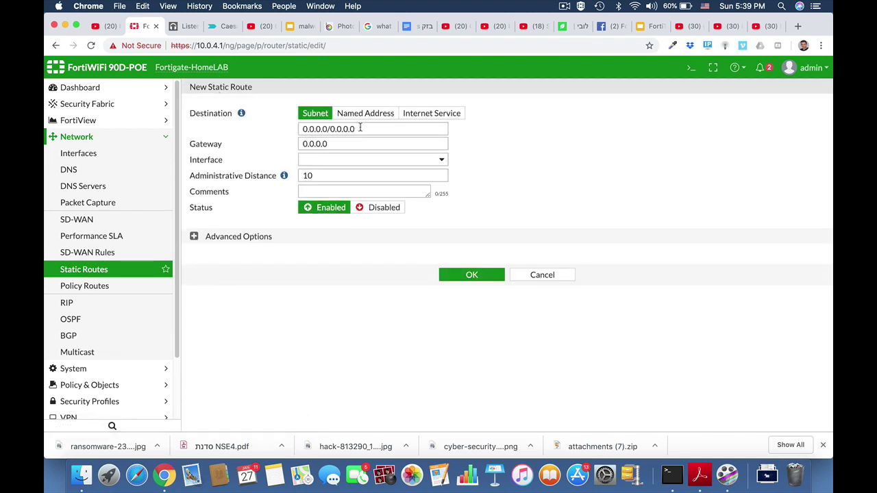
left_click(360, 128)
type("10")
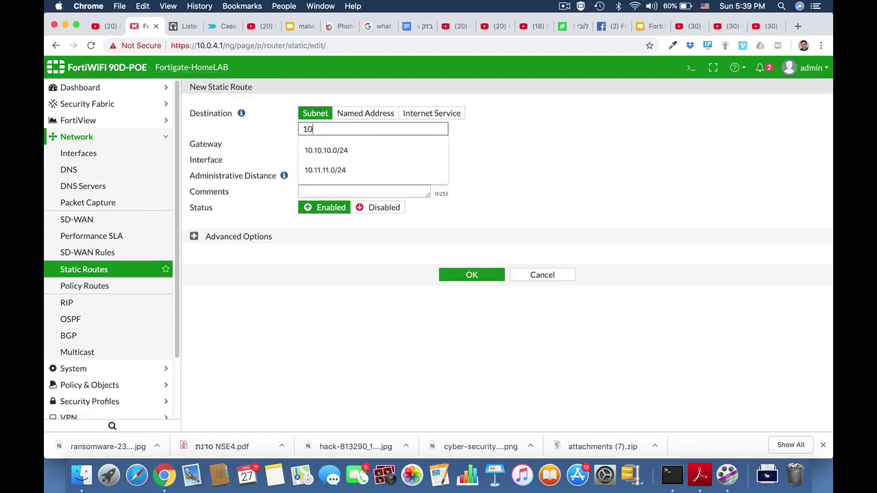
type(".10.10.0/24")
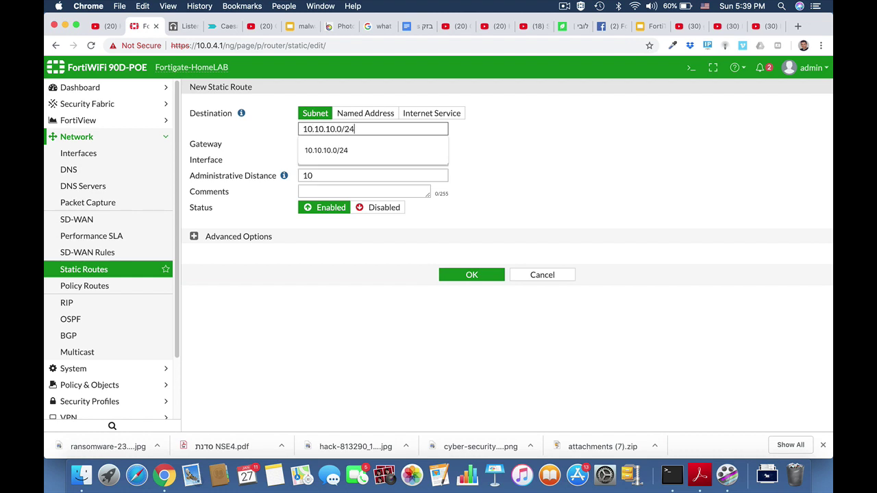
left_click(472, 148)
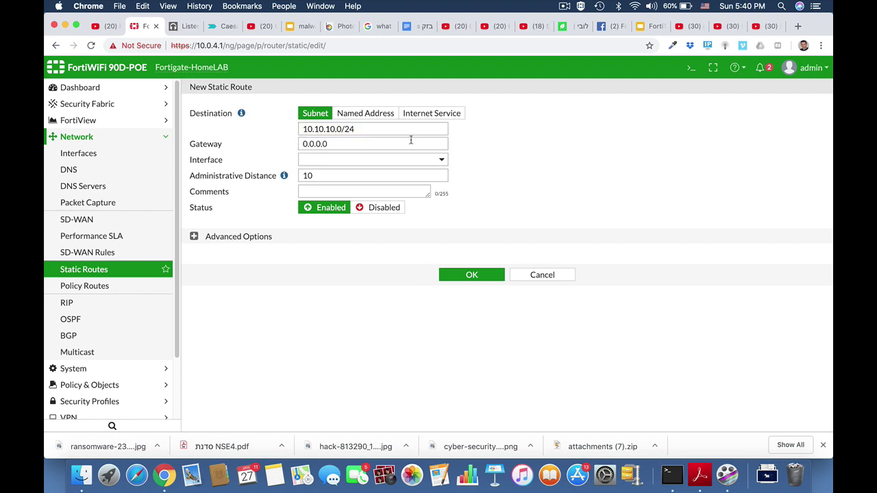
left_click(394, 160)
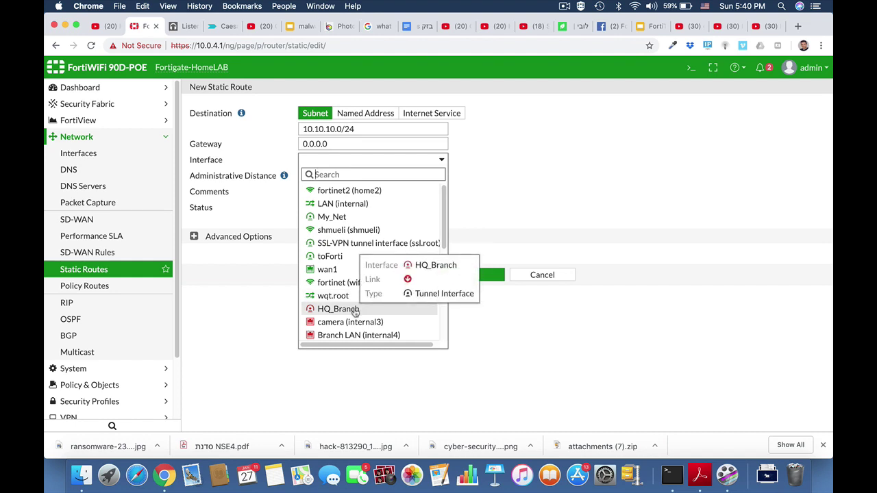
left_click(355, 310)
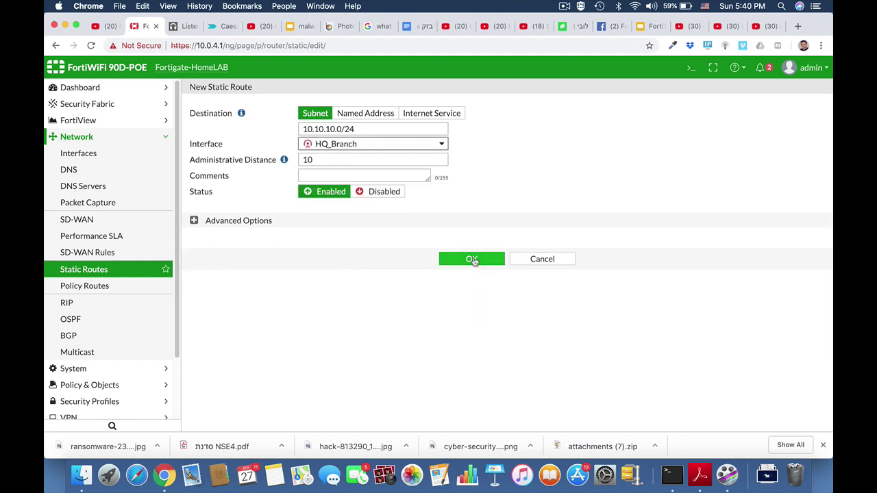
left_click(472, 260)
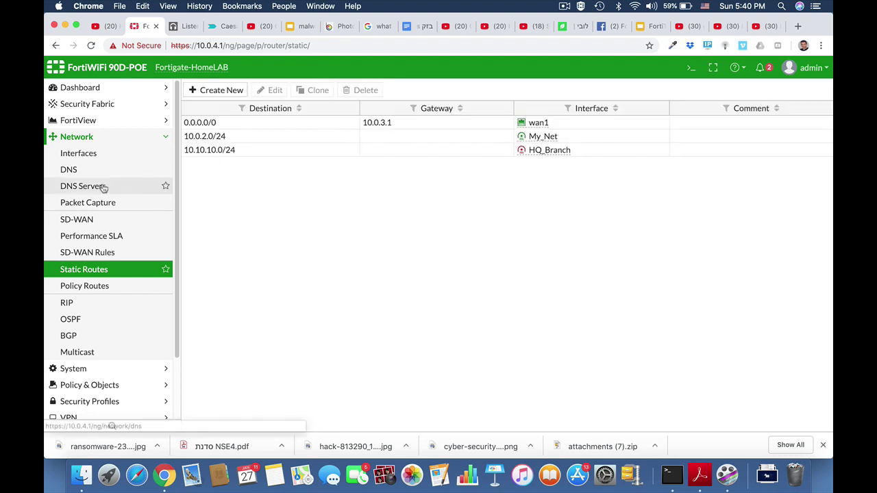
Start new IPv4 policy Local_to_ipsec with incoming LAN (internal) and outgoing HQ_Branch.
left_click(86, 137)
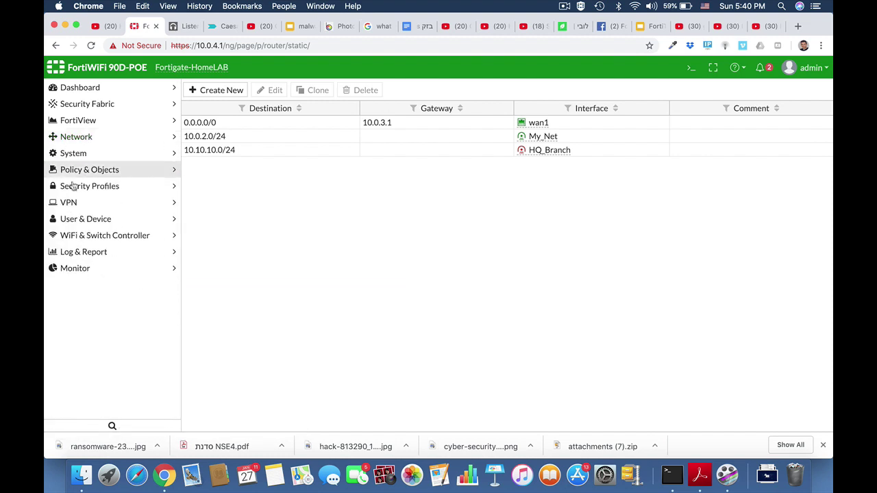
left_click(100, 172)
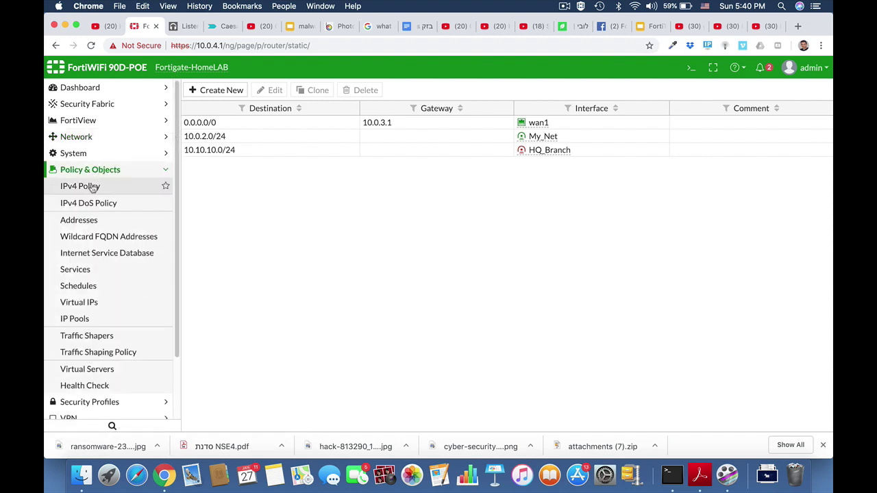
left_click(79, 186)
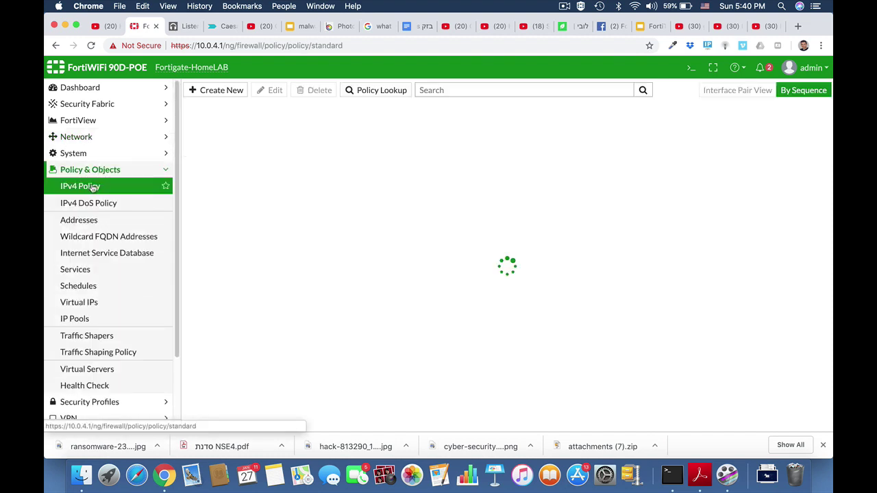
left_click(235, 90)
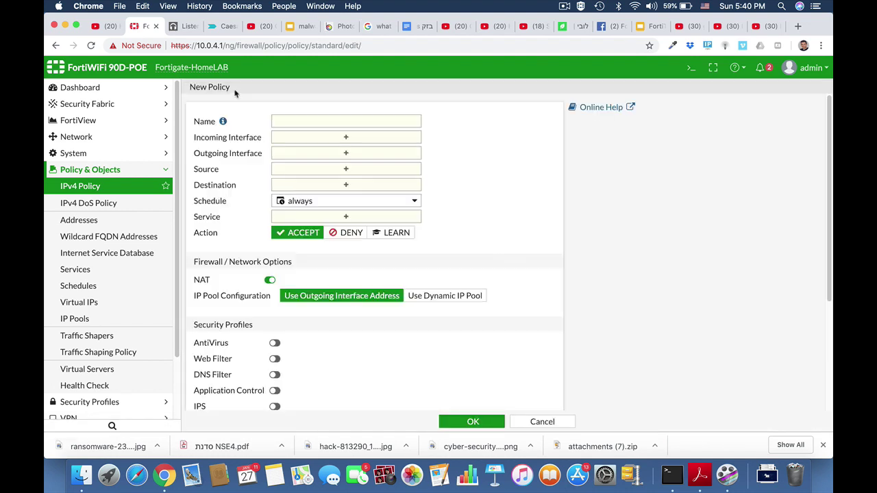
left_click(337, 122)
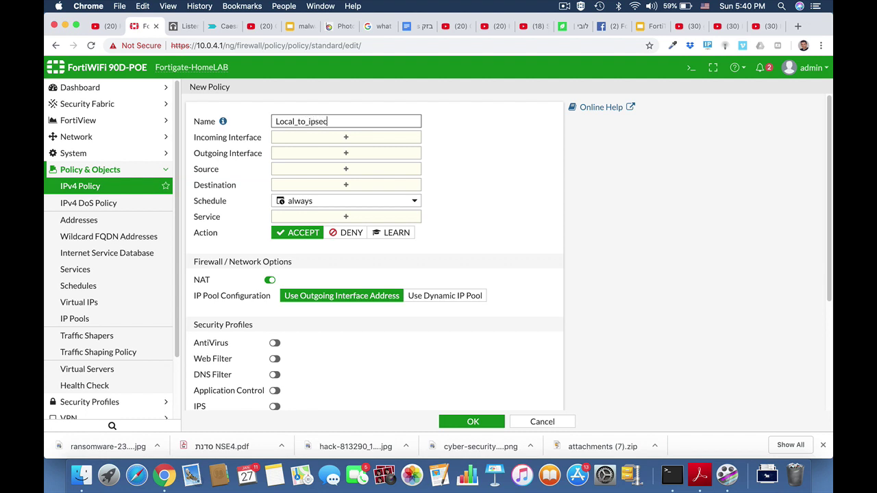
left_click(384, 142)
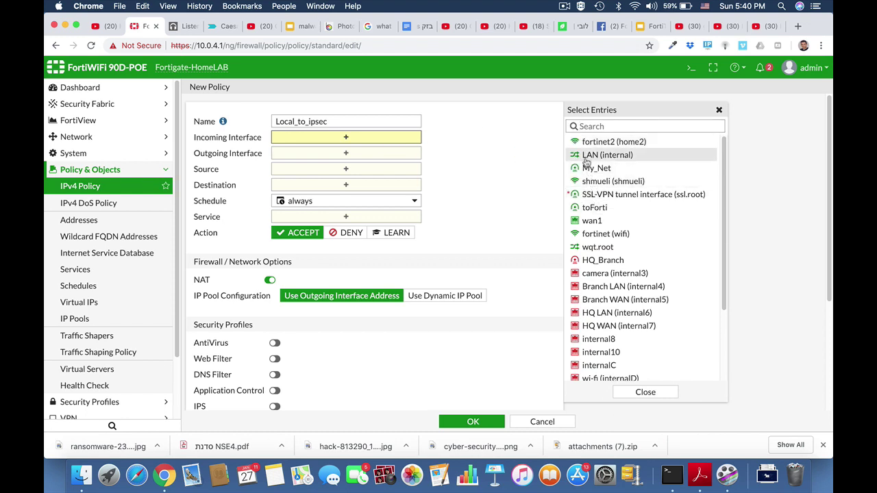
left_click(584, 155)
left_click(370, 167)
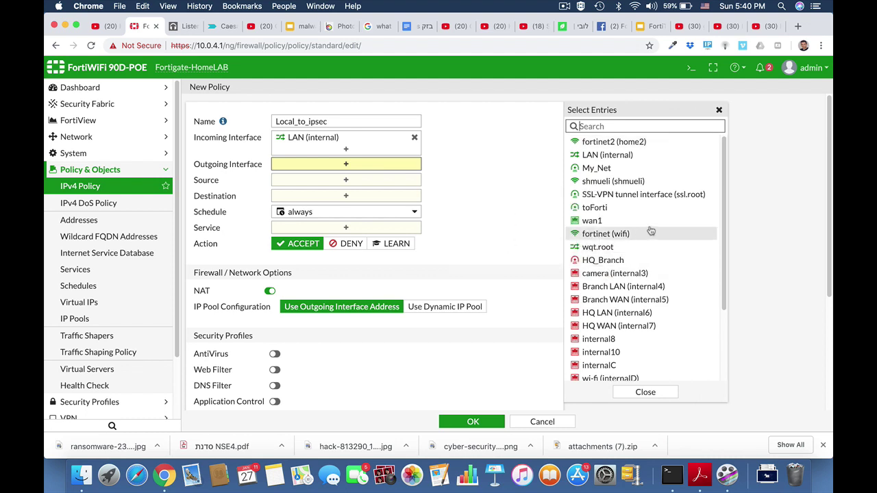
left_click(602, 260)
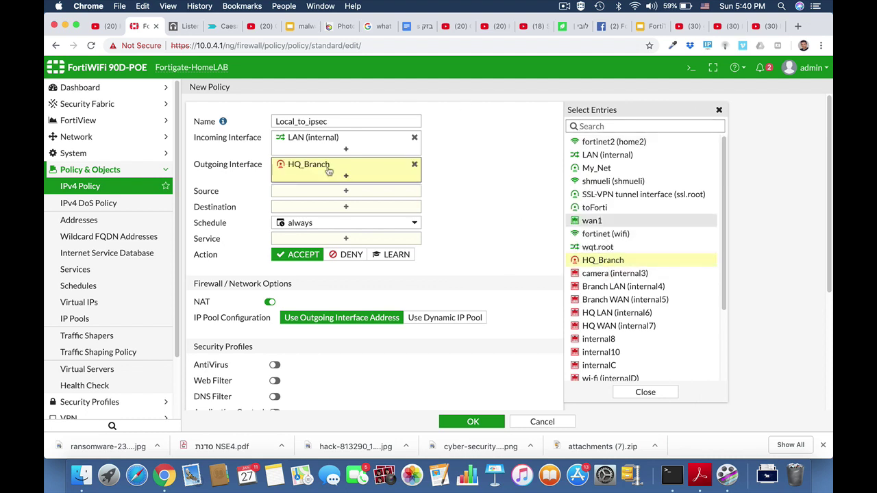
Set source and destination to all and service ALL, then save the policy.
left_click(351, 192)
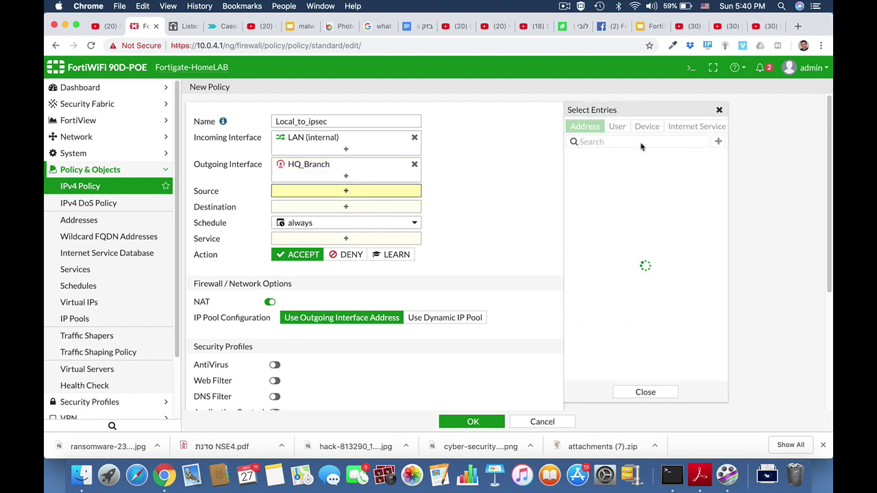
left_click(593, 173)
left_click(390, 218)
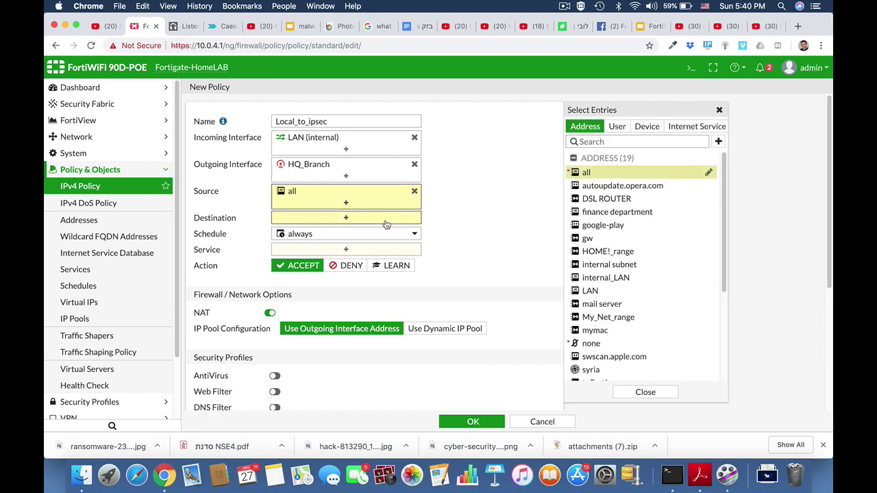
left_click(584, 172)
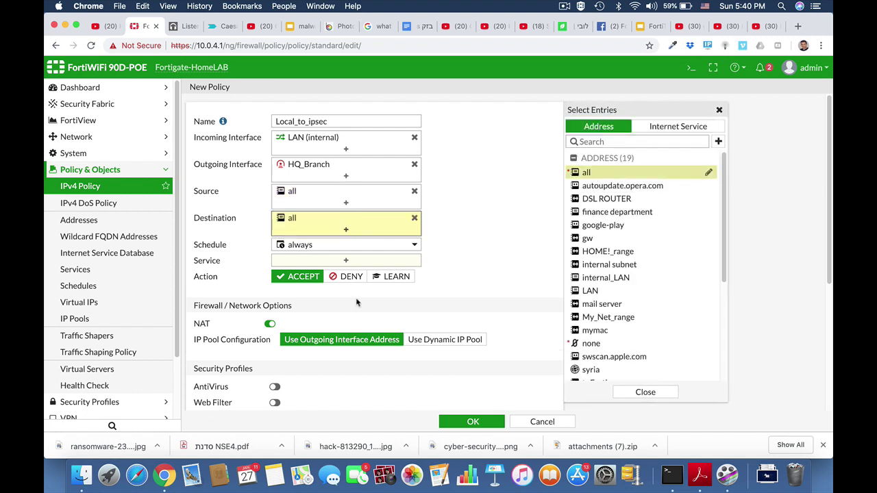
left_click(365, 261)
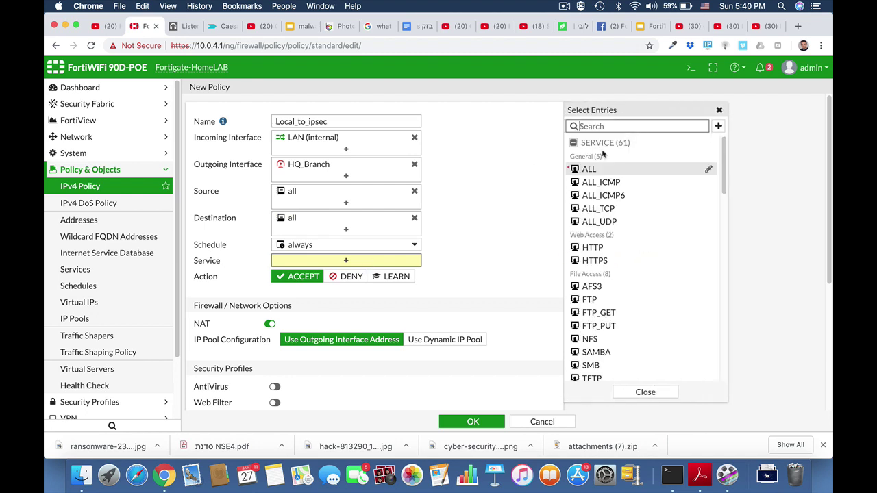
left_click(583, 169)
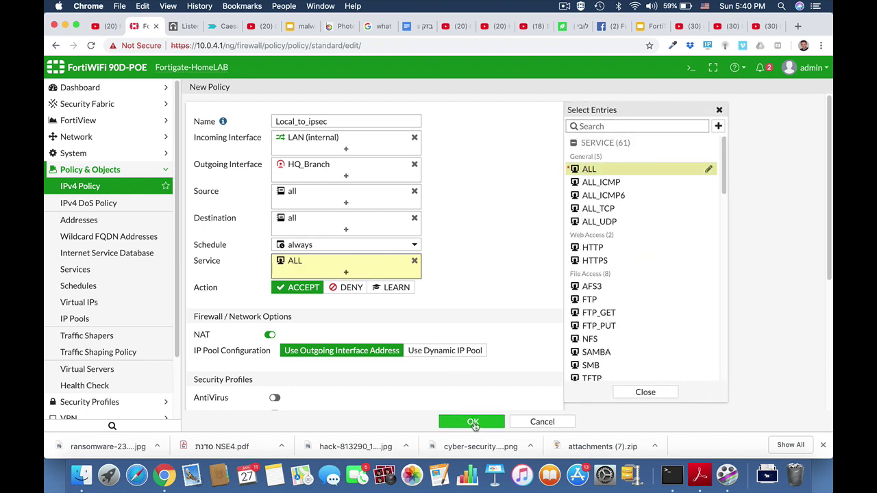
left_click(473, 422)
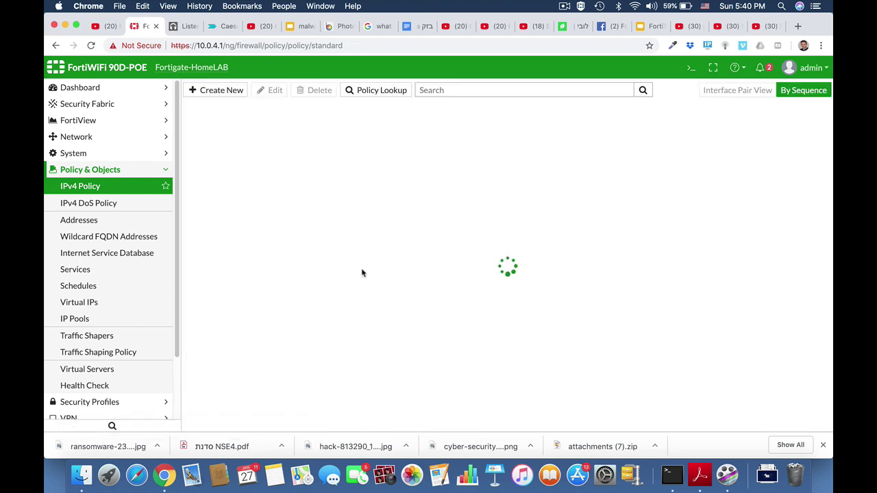
left_click(222, 92)
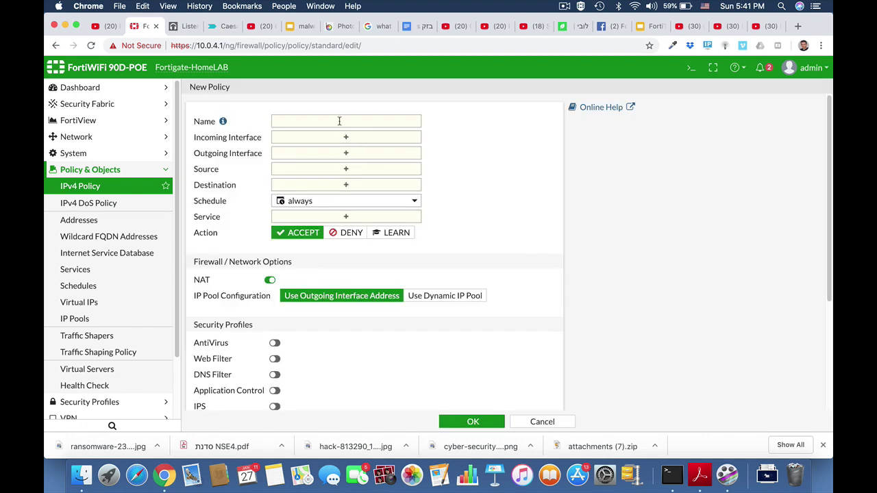
Create policy Ipsec_local from HQ_Branch to LAN (internal), addresses all, service ALL, and save.
left_click(339, 121)
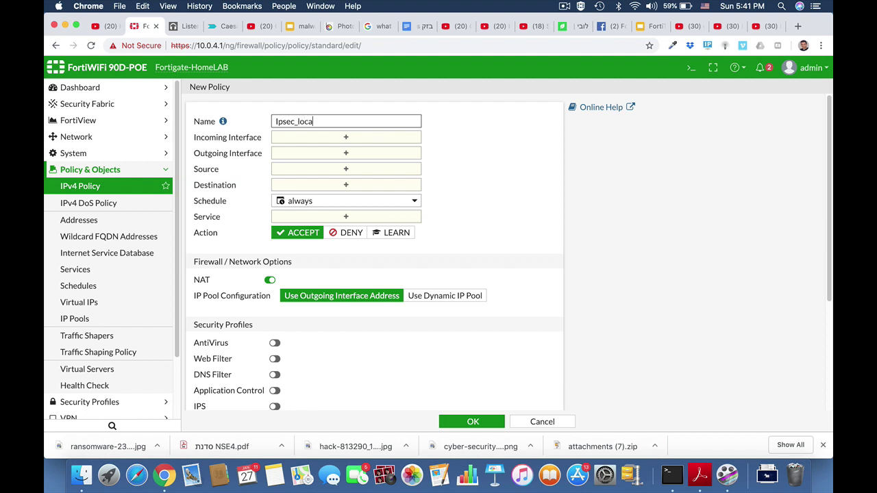
left_click(346, 137)
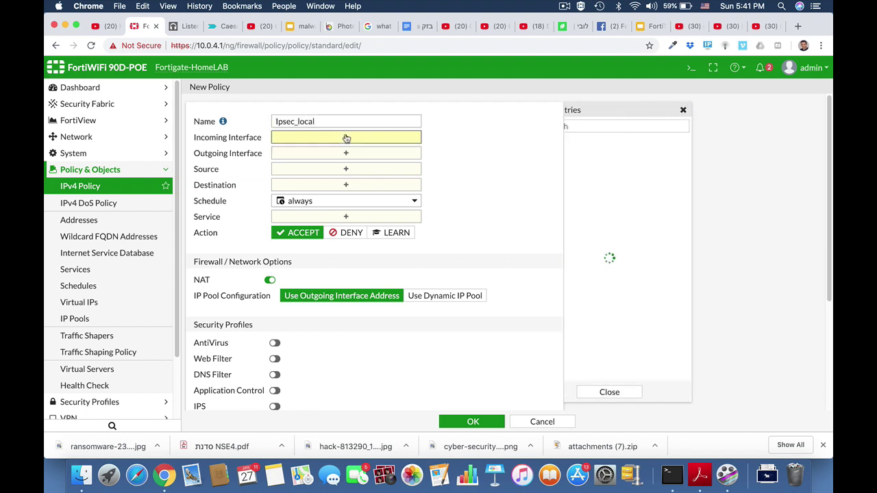
left_click(596, 260)
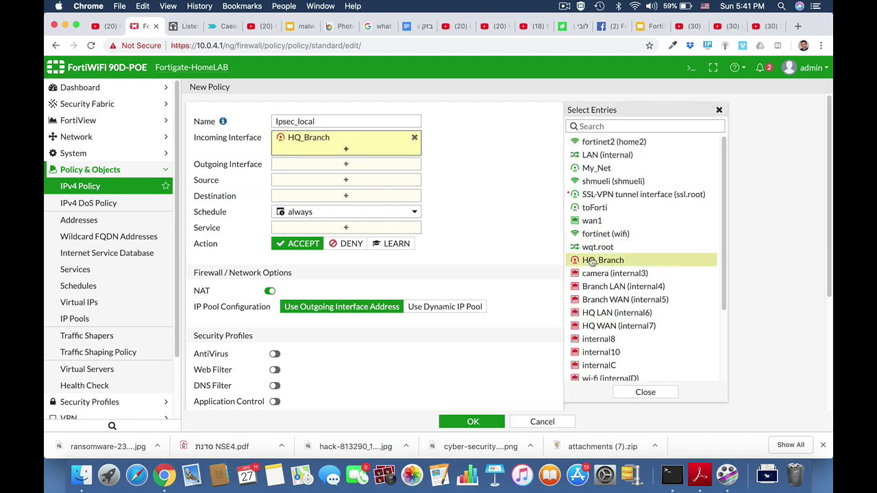
left_click(403, 169)
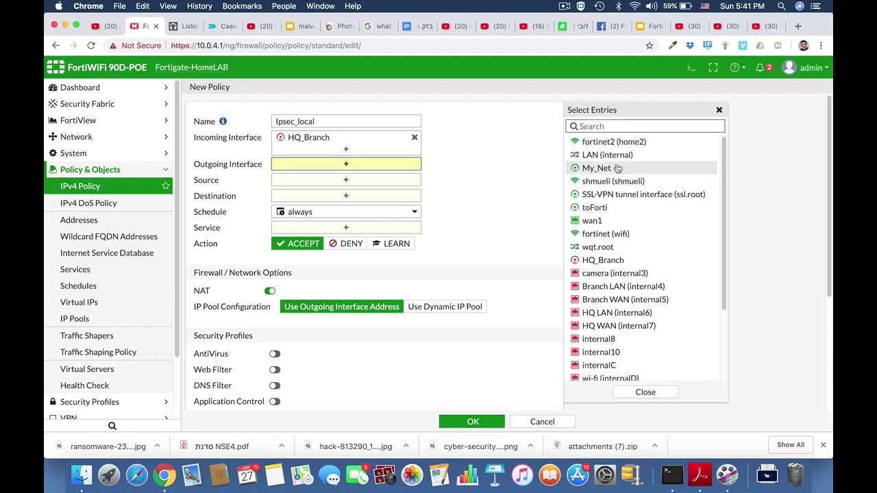
left_click(602, 154)
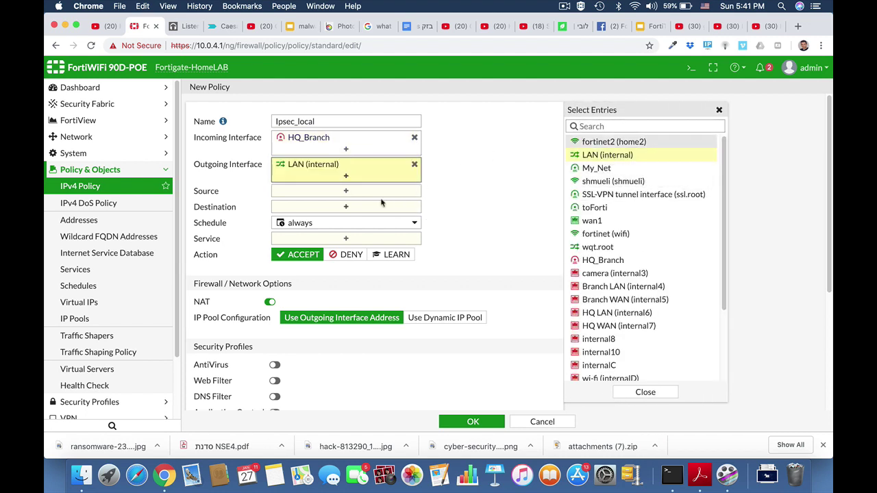
left_click(371, 193)
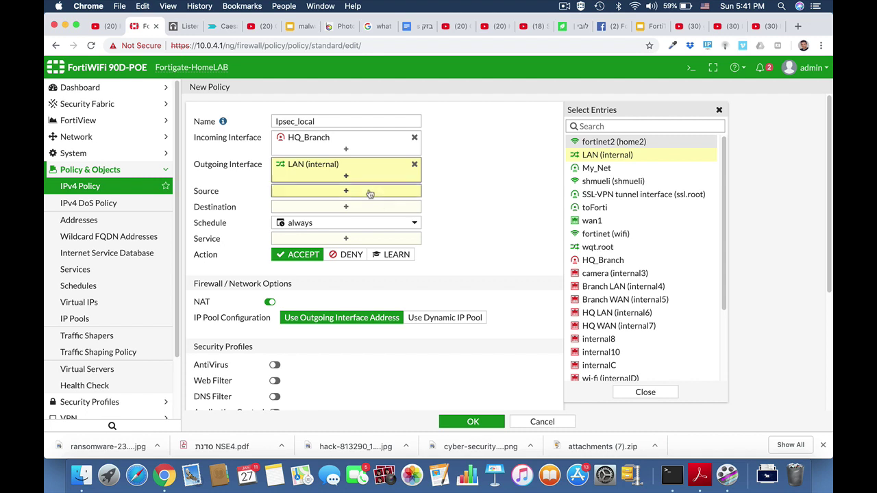
left_click(583, 173)
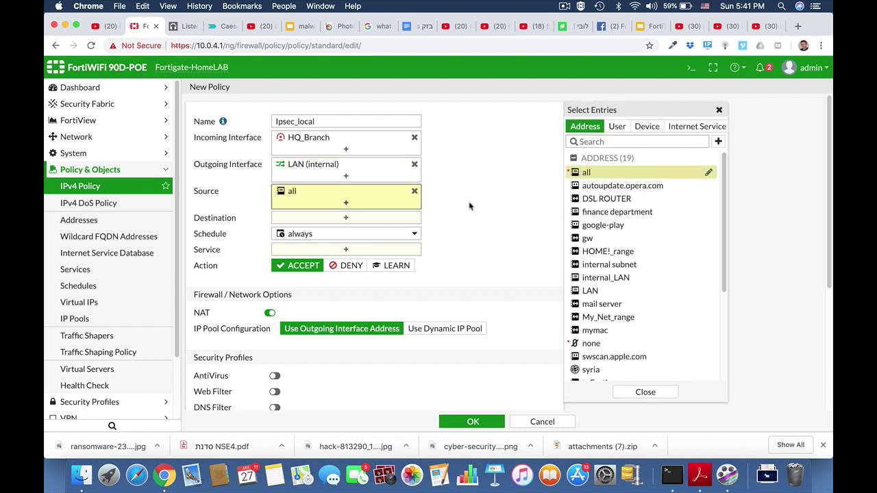
left_click(588, 173)
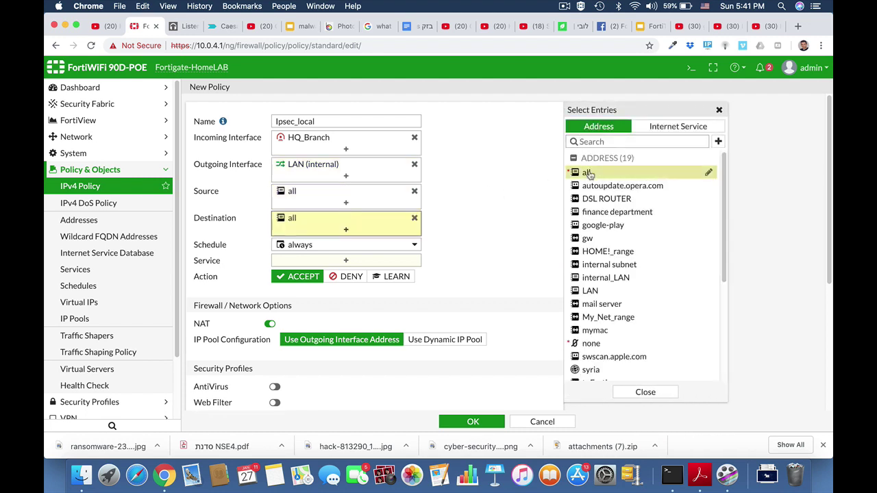
left_click(382, 262)
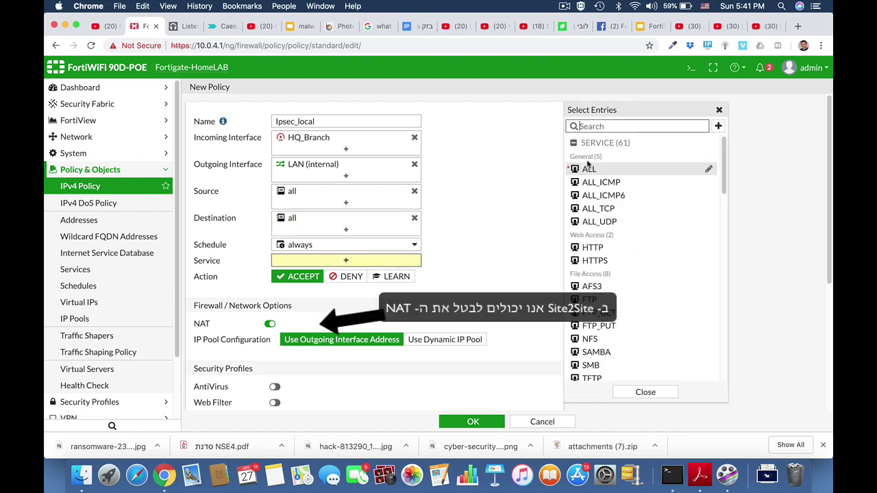
left_click(583, 170)
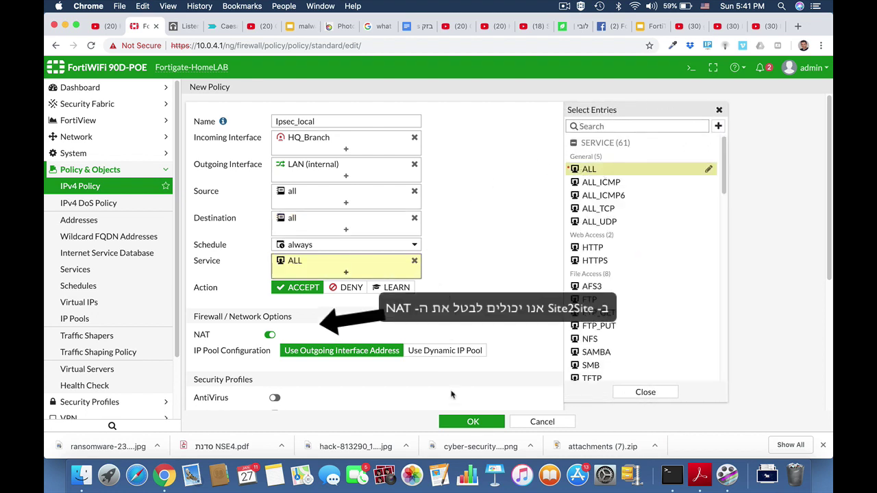
left_click(474, 422)
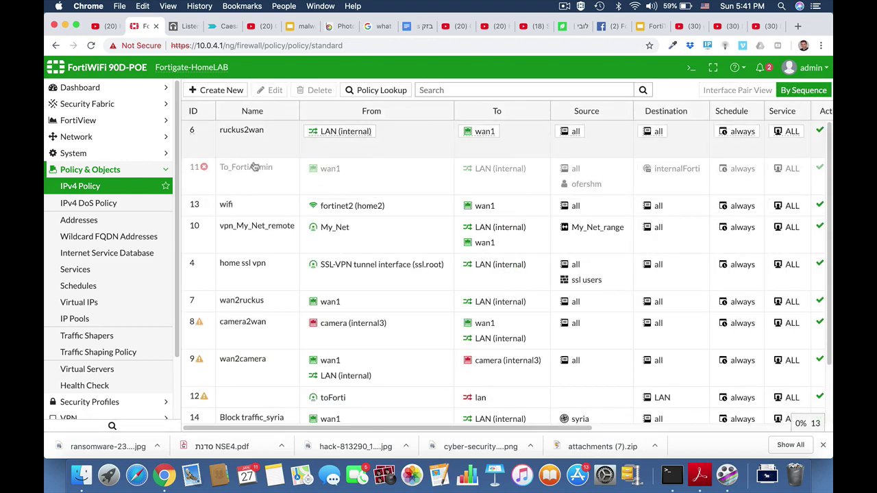
Disable NAT on policy 15 Local_to_ipsec and save it.
left_click(564, 6)
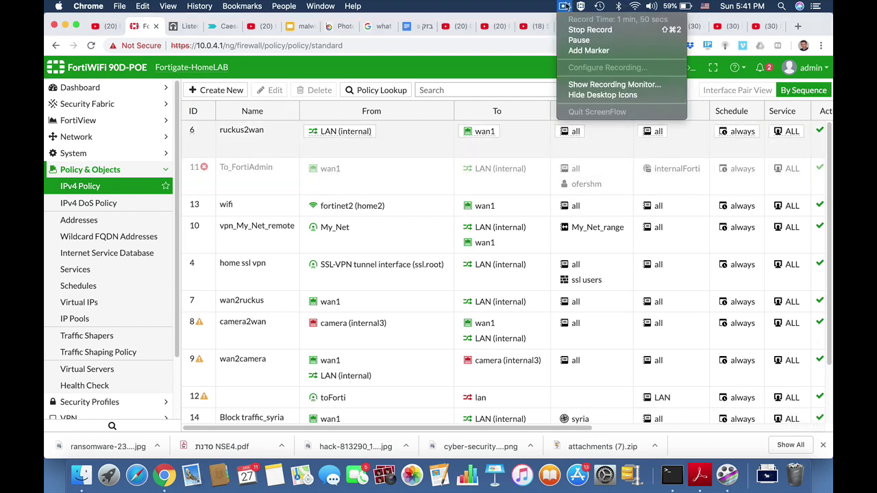
left_click(565, 6)
scroll(289, 287, "down", 3)
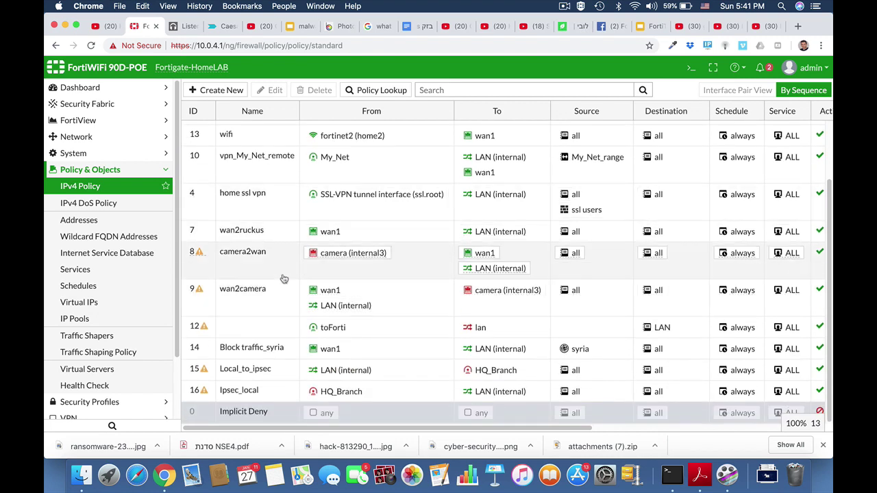
left_click(255, 374)
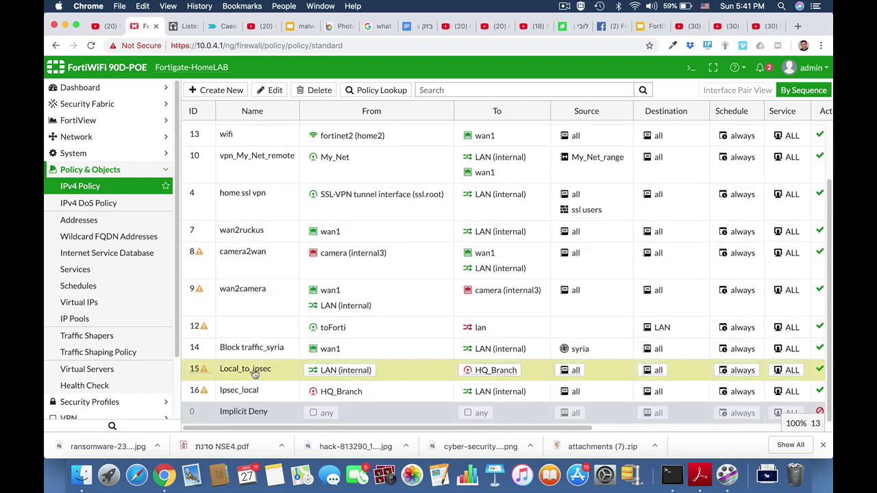
left_click(277, 91)
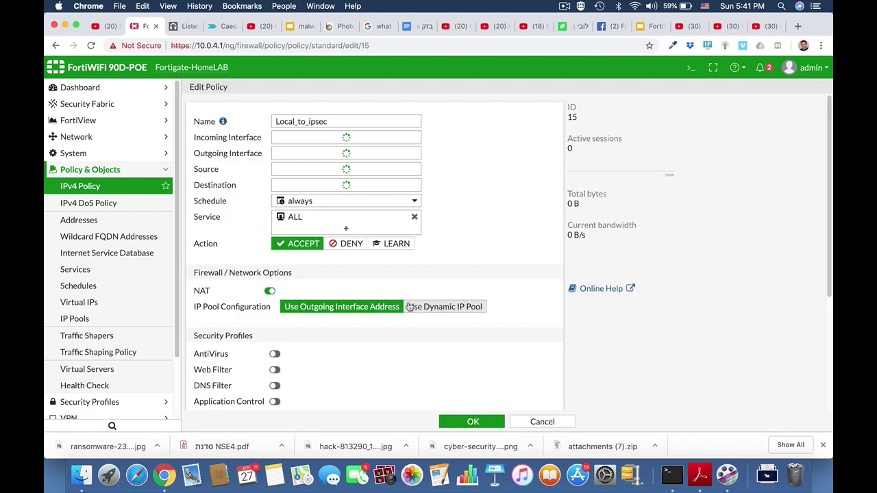
scroll(408, 306, "down", 4)
left_click(270, 210)
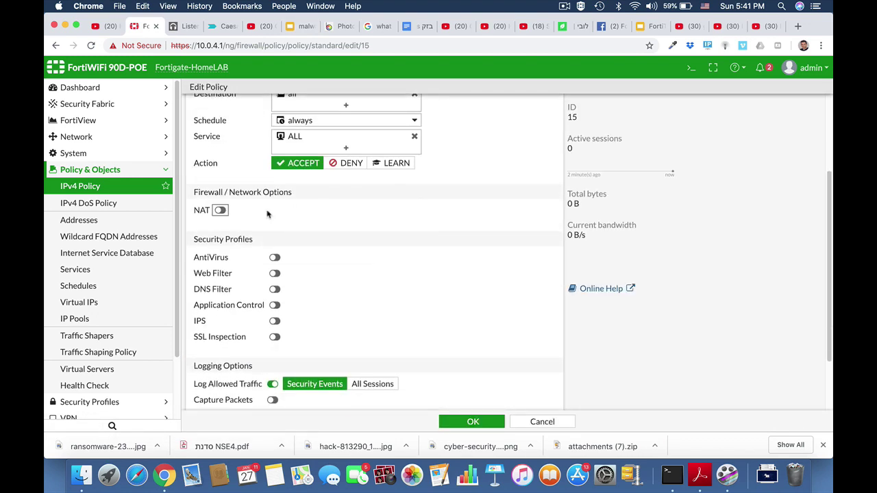
left_click(474, 422)
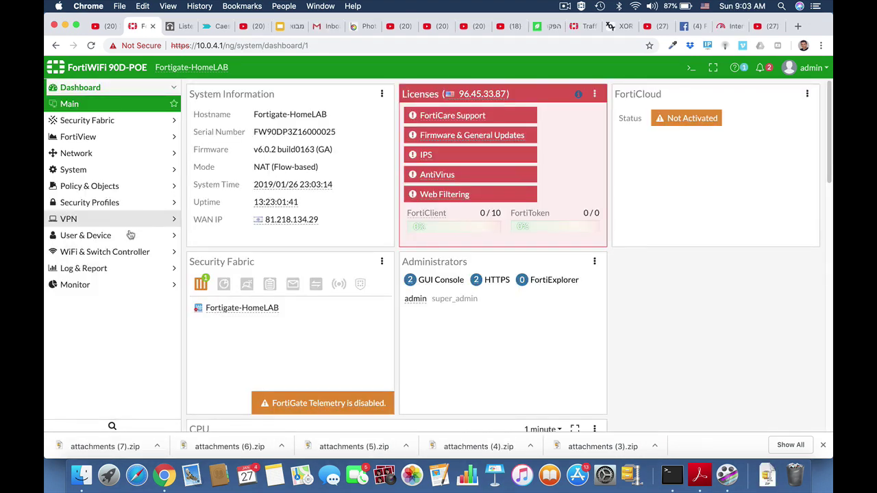
Under VPN > IPsec Tunnels, begin a Custom tunnel named HQ_Branch and continue to its settings.
left_click(115, 220)
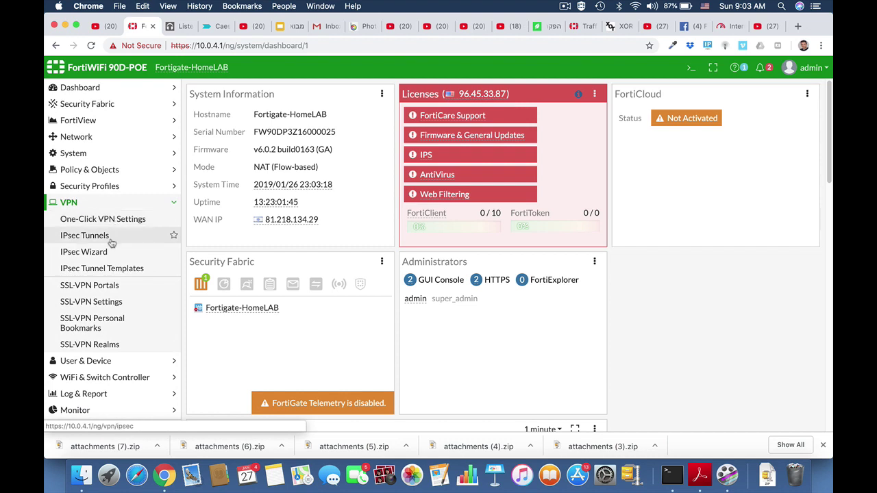
left_click(99, 236)
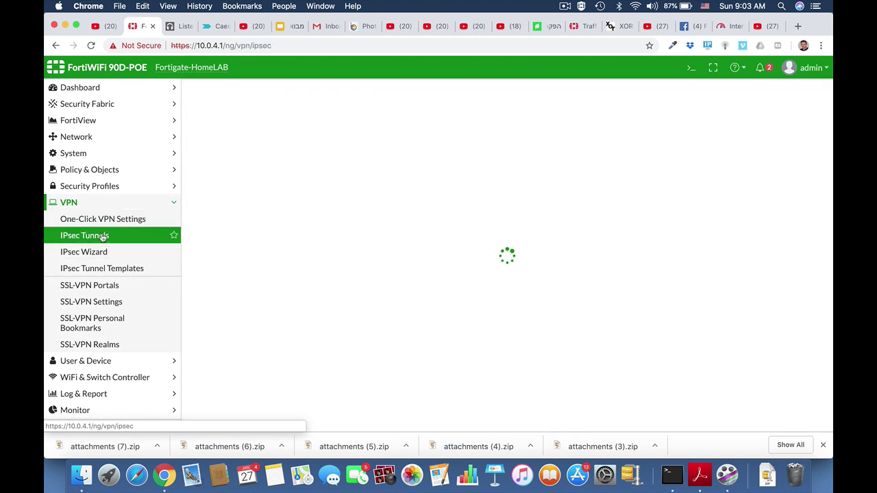
left_click(218, 90)
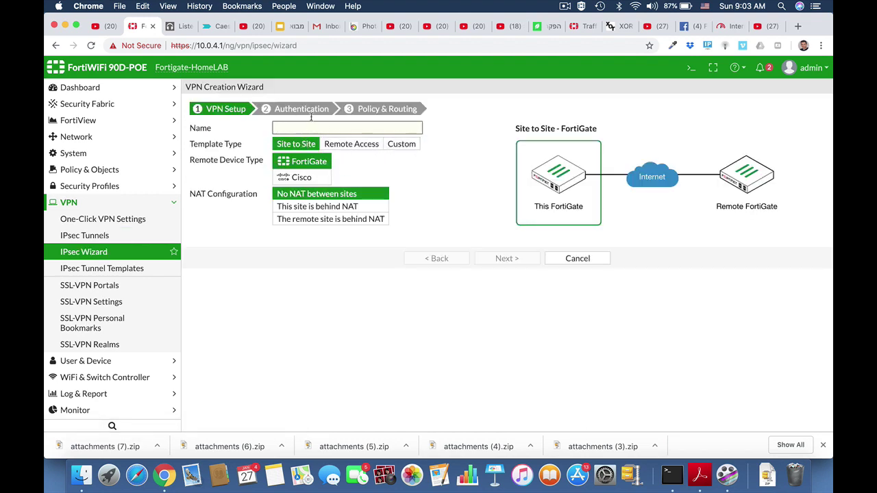
left_click(409, 148)
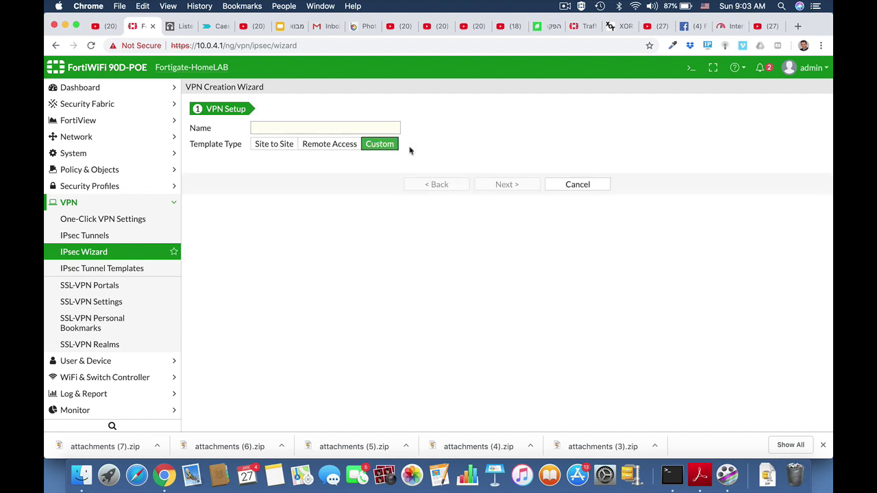
left_click(287, 128)
type("HQ_Branch")
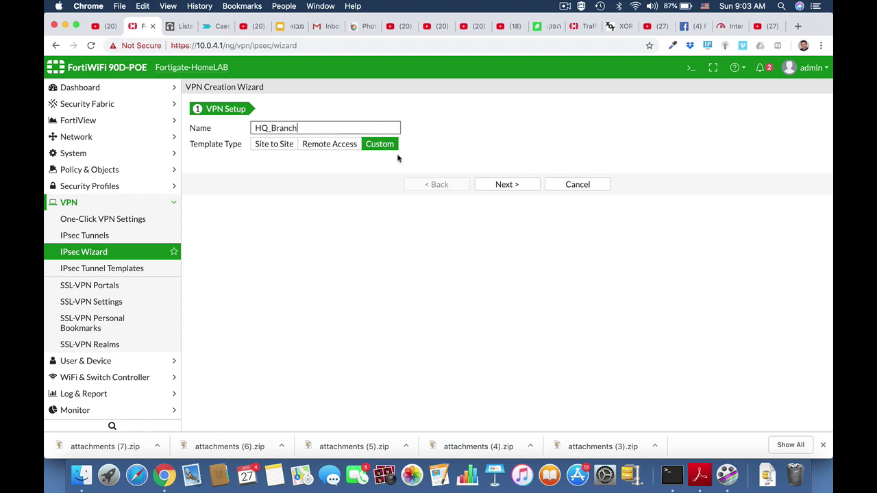
left_click(505, 185)
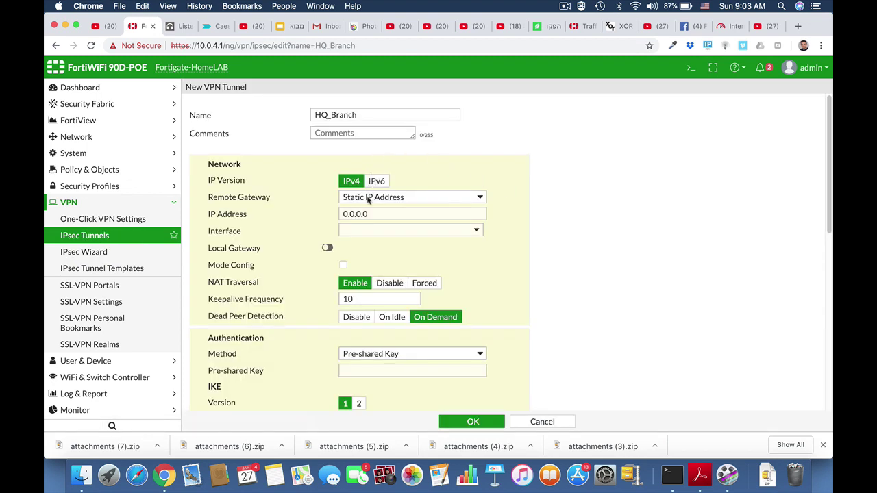
Set the remote gateway IP to 2.2.2.2 on interface wan1 and enter the pre-shared key.
left_click(369, 215)
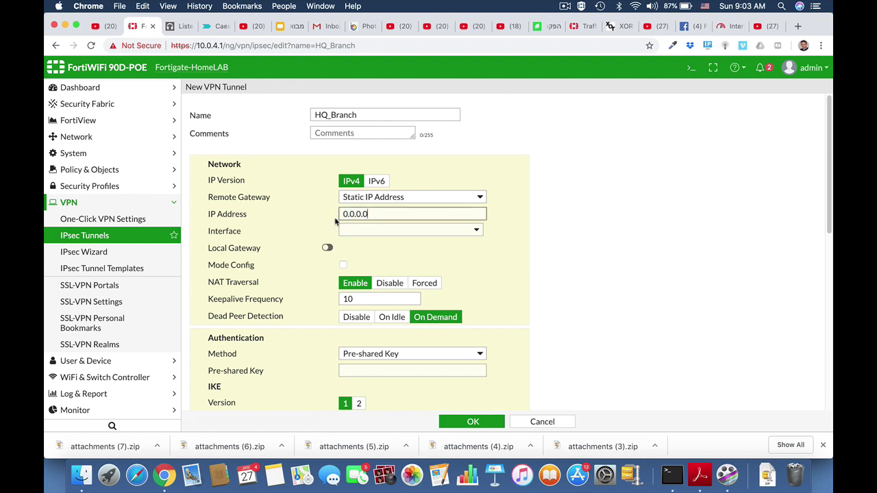
left_click_drag(370, 215, 341, 214)
type("2.2.2")
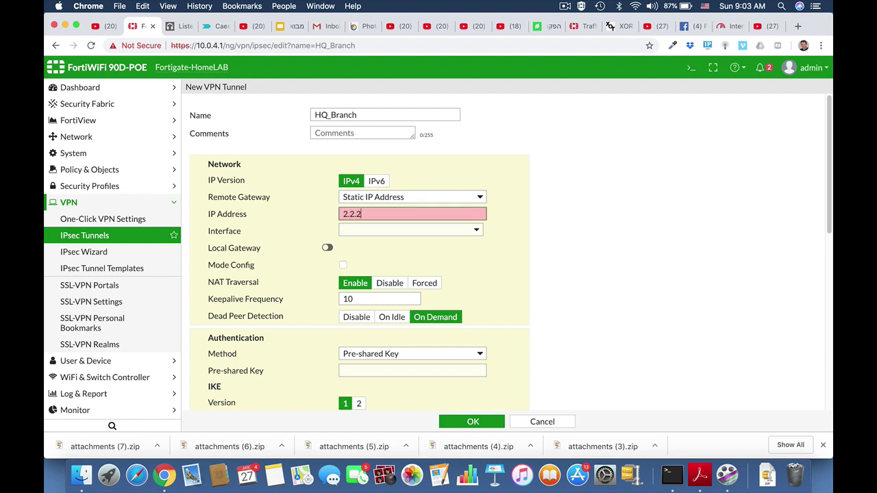
type(".2")
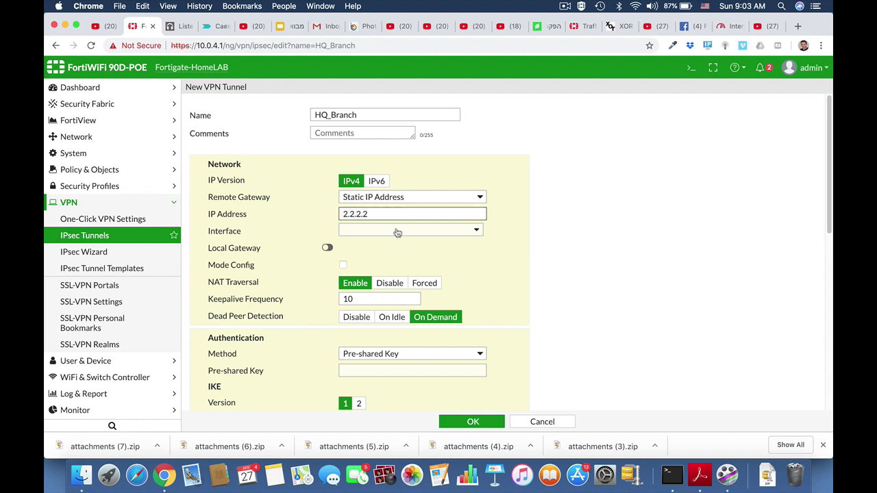
left_click(400, 231)
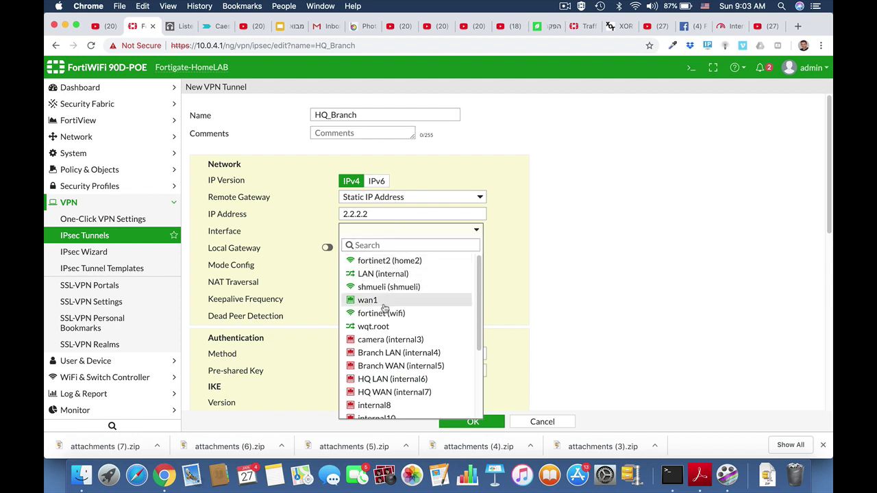
left_click(383, 301)
scroll(526, 263, "down", 2)
scroll(526, 263, "down", 3)
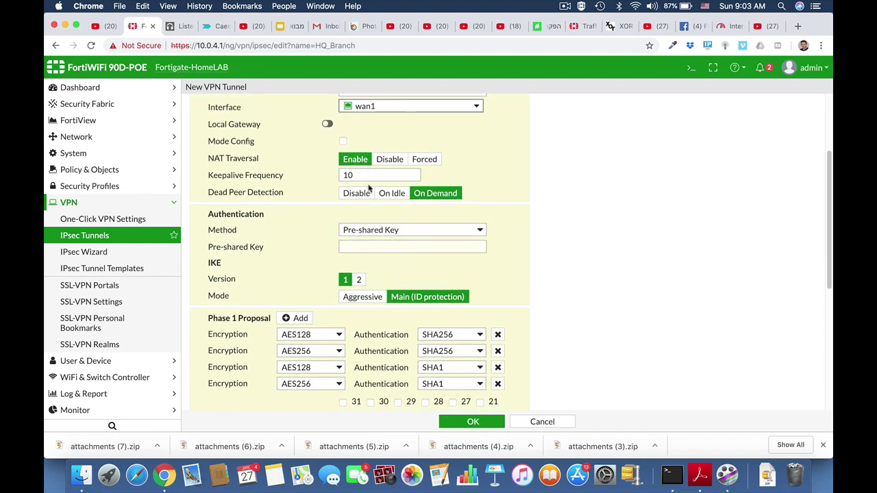
left_click(370, 247)
type("f")
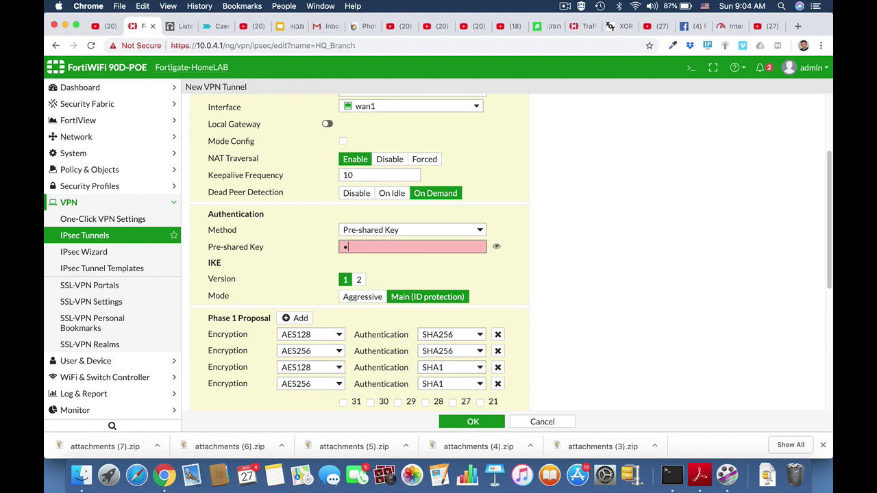
type("•••••")
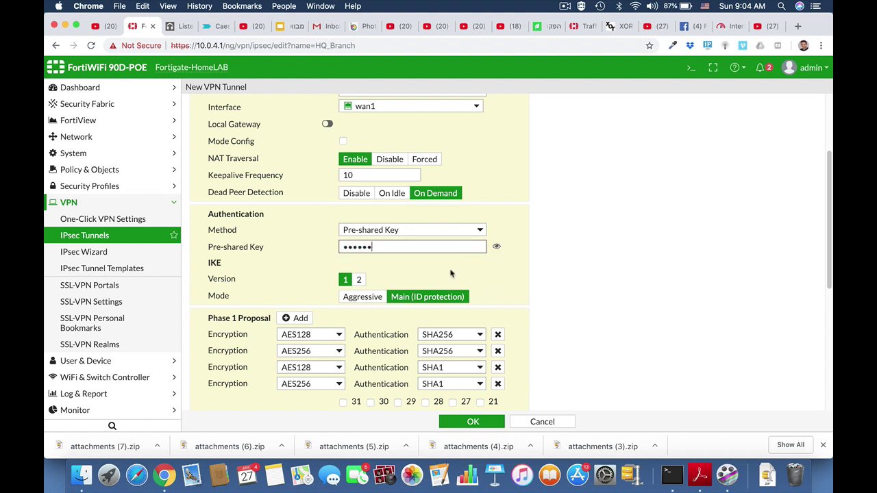
Delete the extra Phase 1 proposals, leaving one with AES192 encryption and SHA256 authentication.
scroll(531, 305, "down", 1)
scroll(530, 305, "down", 2)
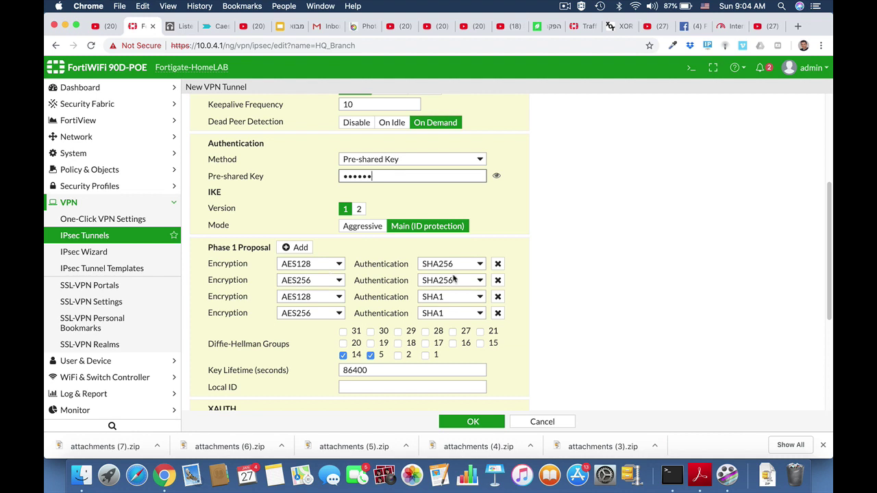
left_click(497, 281)
left_click(498, 281)
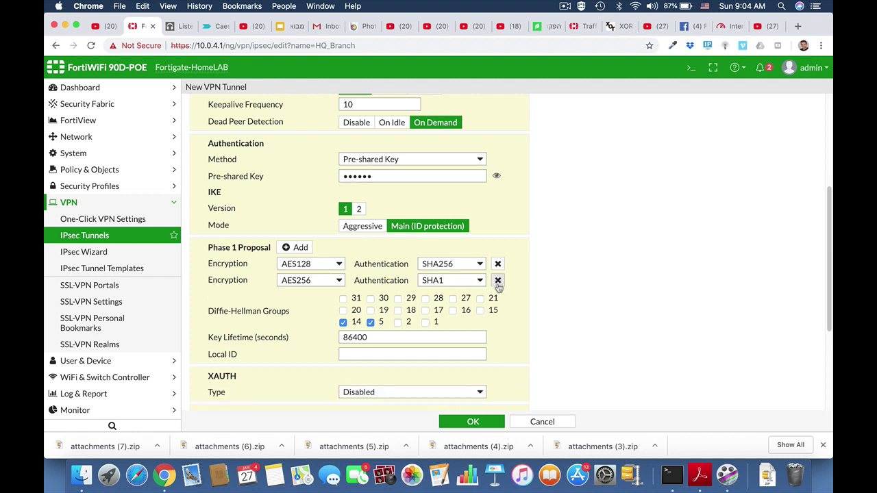
left_click(497, 280)
left_click(334, 266)
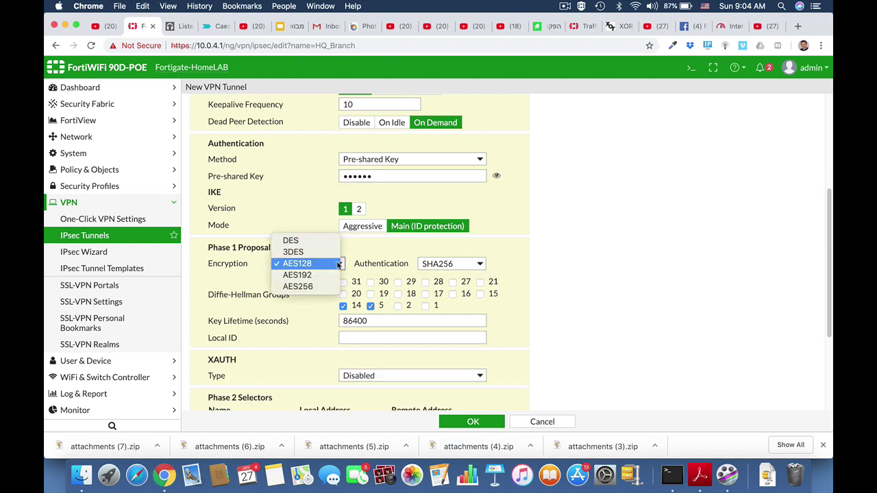
left_click(321, 276)
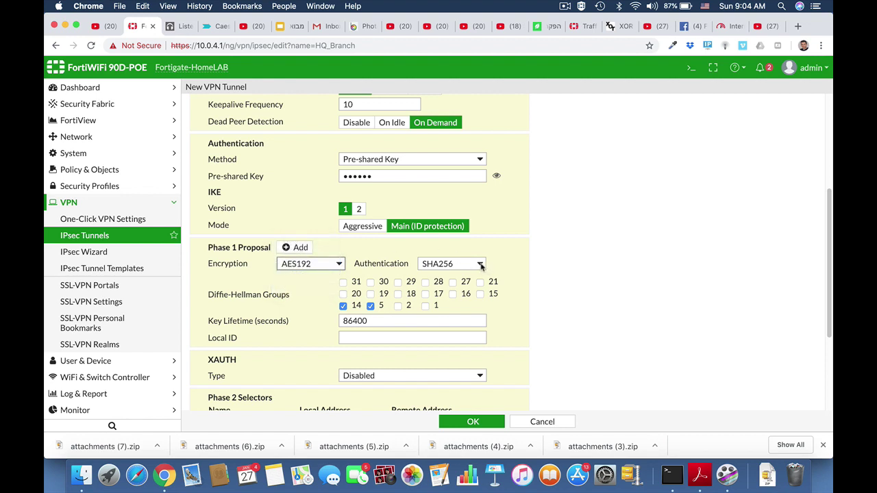
left_click(480, 265)
left_click(480, 265)
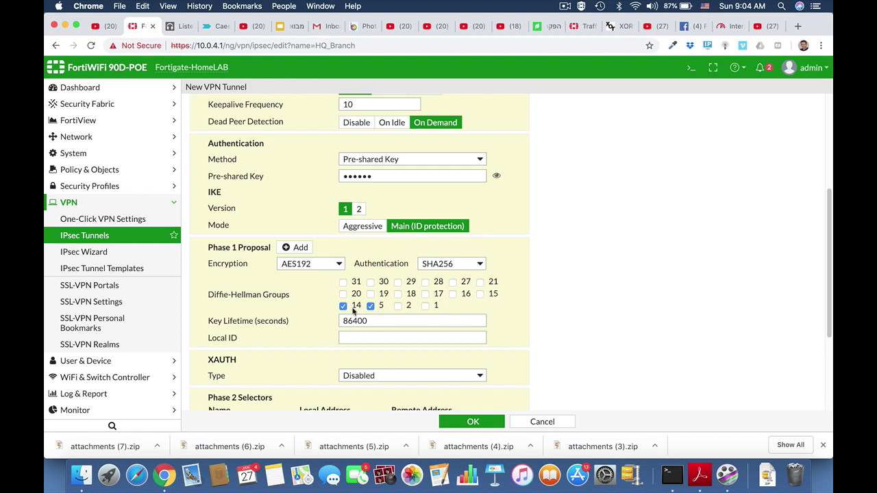
scroll(550, 322, "down", 2)
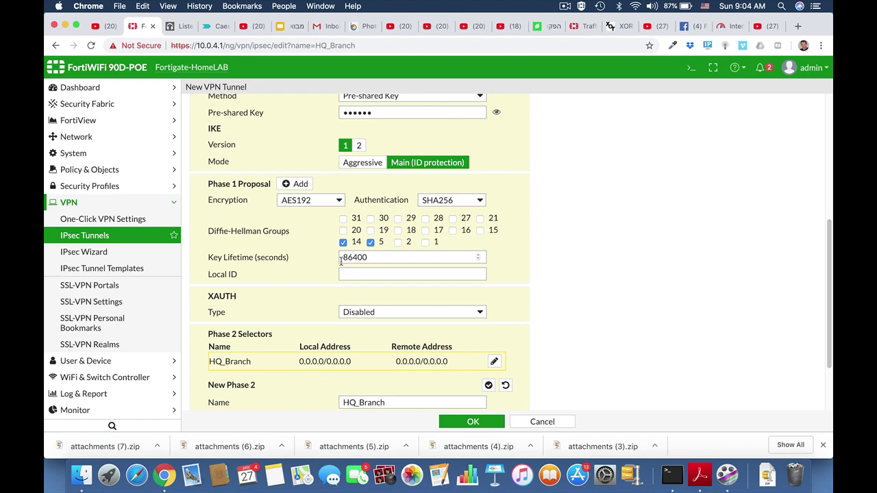
scroll(371, 323, "down", 2)
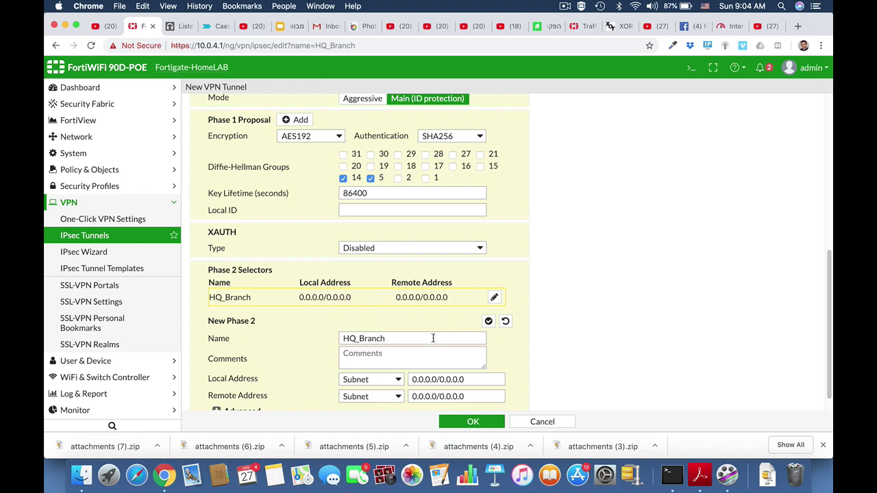
scroll(466, 352, "down", 1)
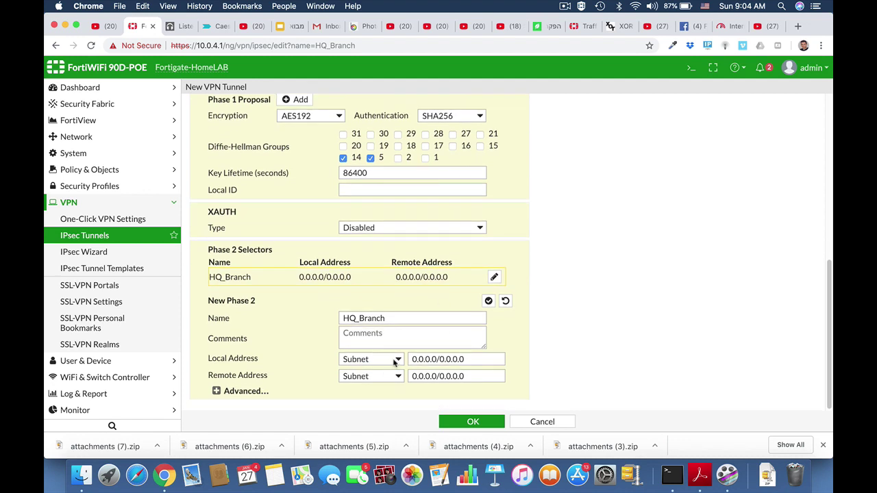
Replace the Phase 2 local address with 192.168.1.0/24 and remote with 10.10.10.0/24, then expand Advanced.
left_click(425, 359)
left_click_drag(468, 358, 405, 360)
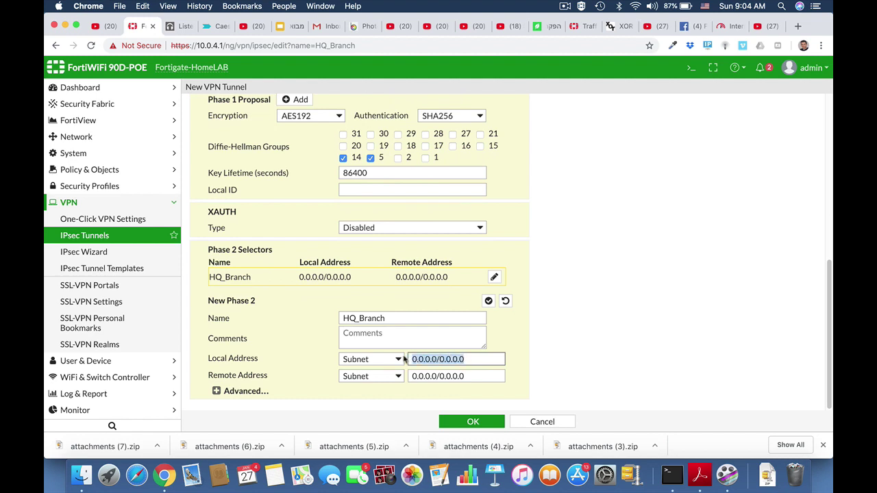
type("192.168.1")
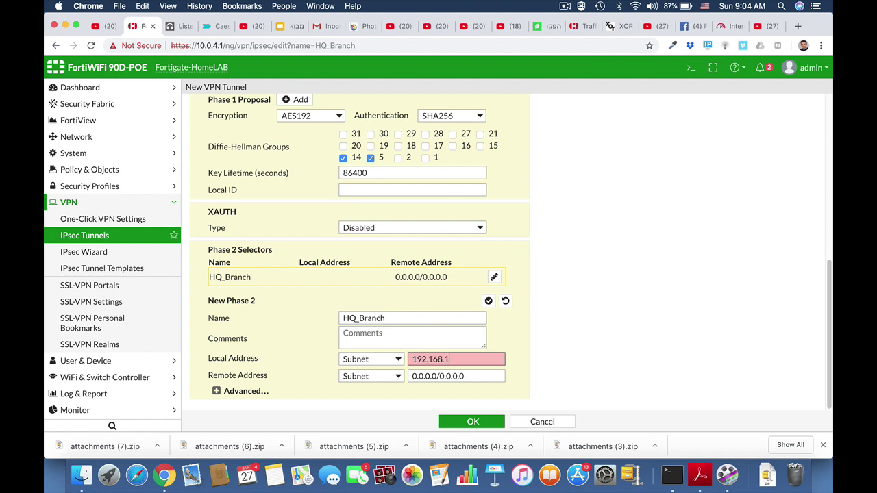
type(".0/24")
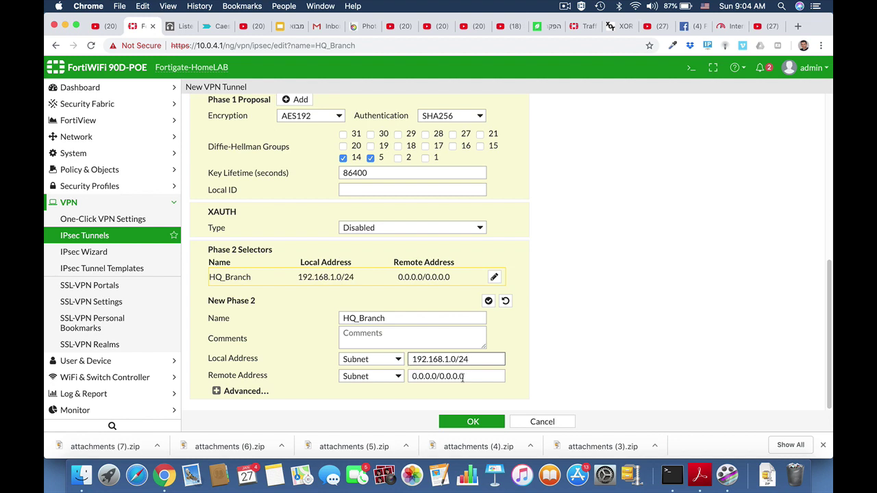
left_click_drag(463, 377, 400, 379)
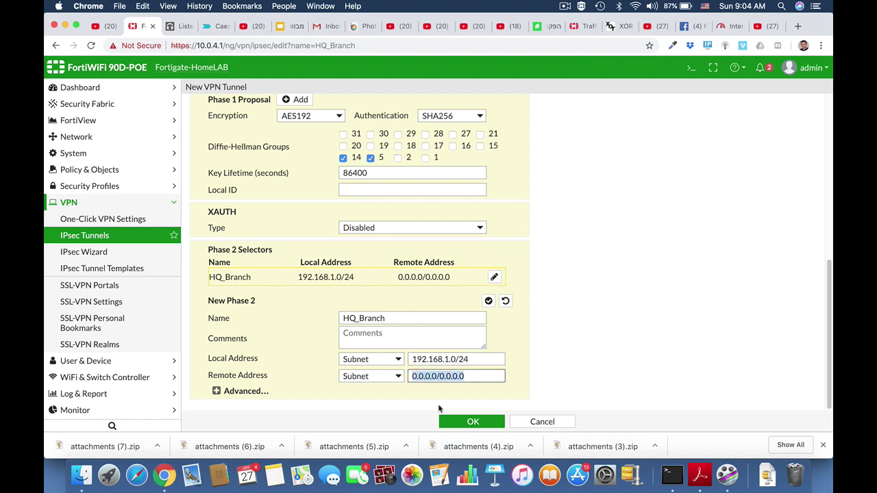
type("10.10")
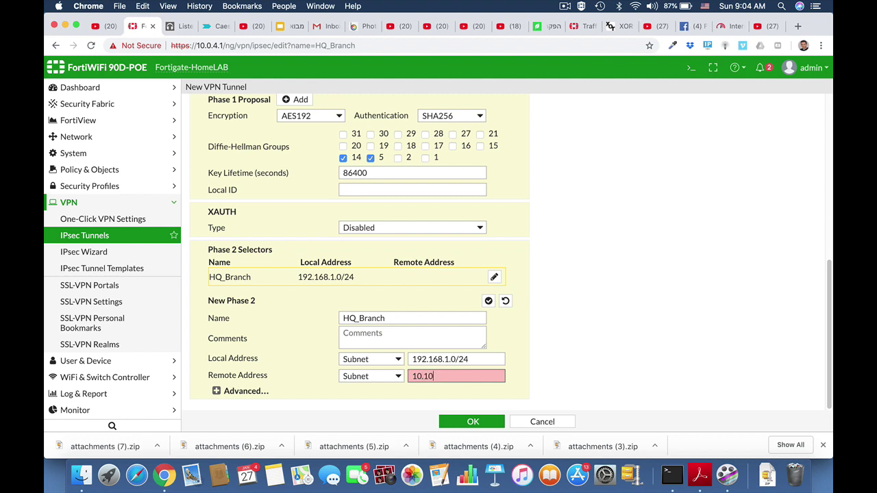
type(".10.0")
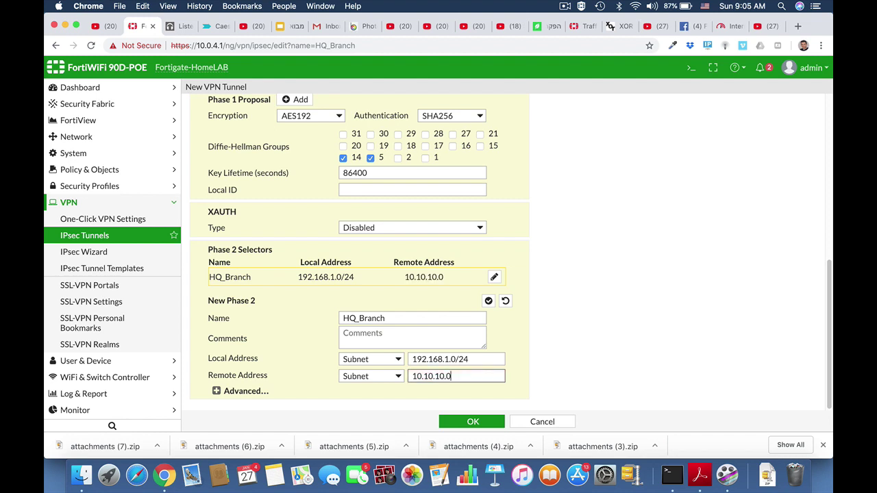
type("/24")
left_click(215, 392)
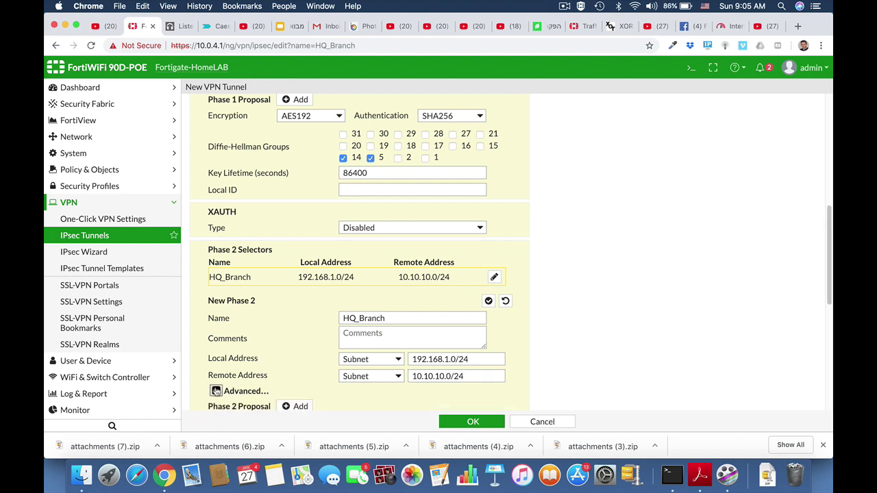
Remove the AES256/SHA256, AES128/SHA256 and AES256/SHA1 Phase 2 rows and set the remaining proposal to AES192/SHA256.
scroll(529, 376, "down", 5)
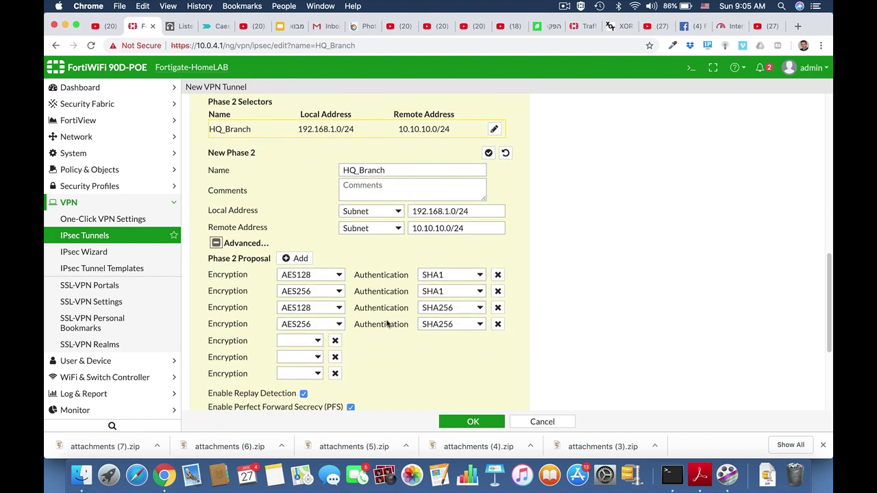
left_click(498, 324)
left_click(497, 307)
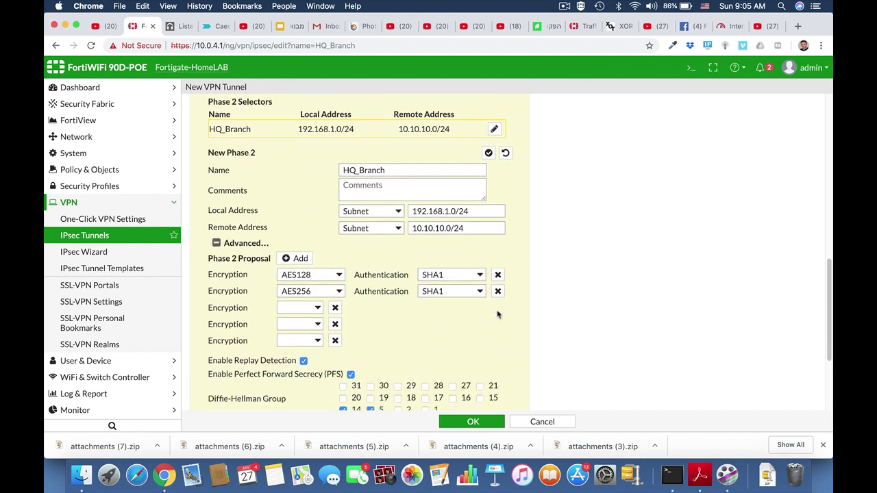
left_click(497, 291)
left_click(338, 275)
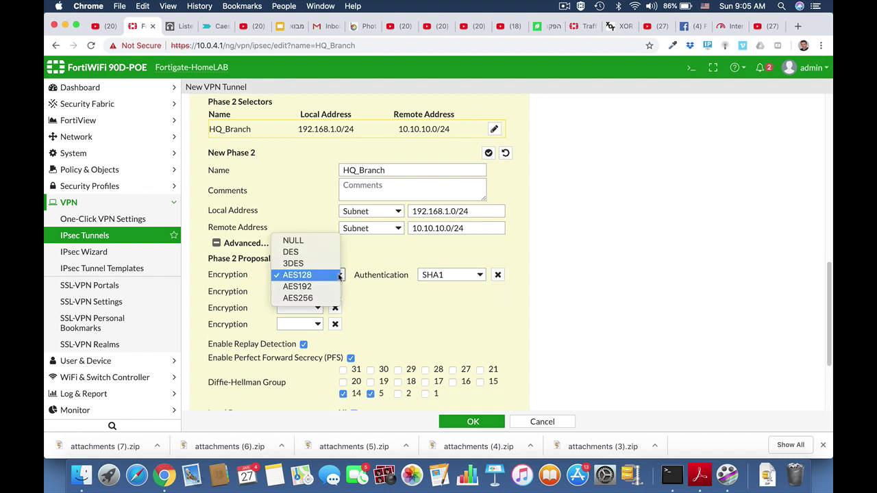
left_click(332, 286)
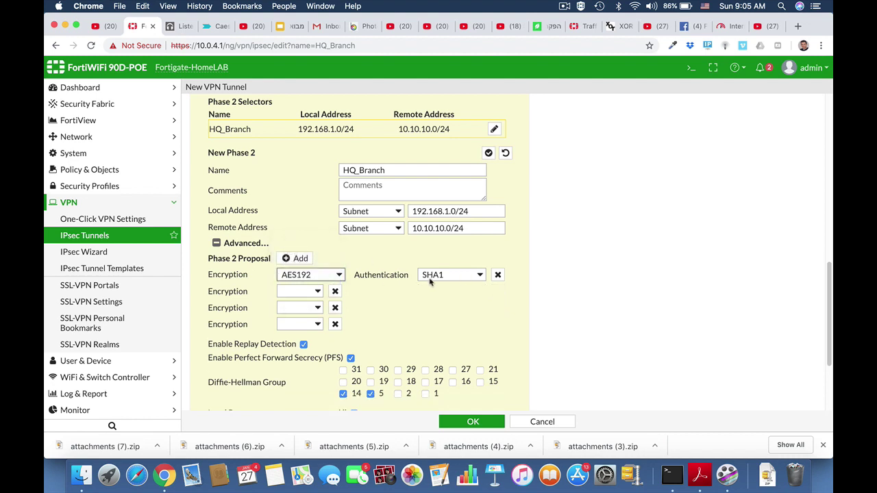
left_click(480, 276)
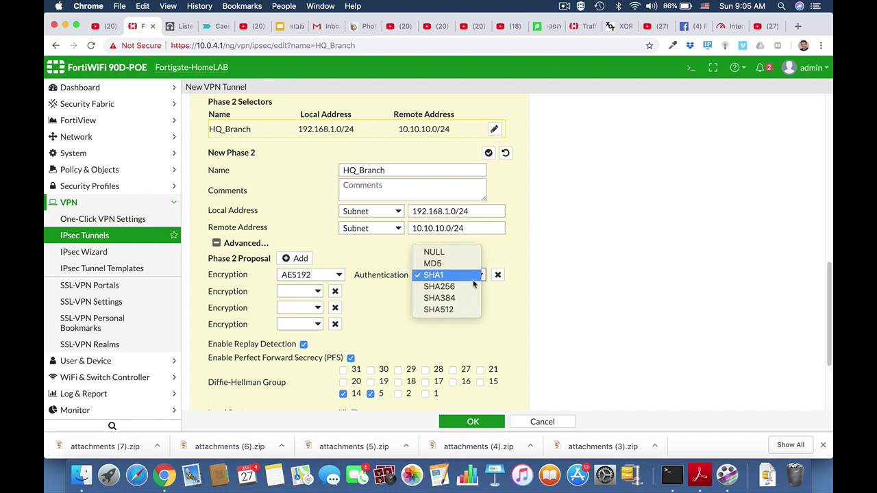
left_click(470, 287)
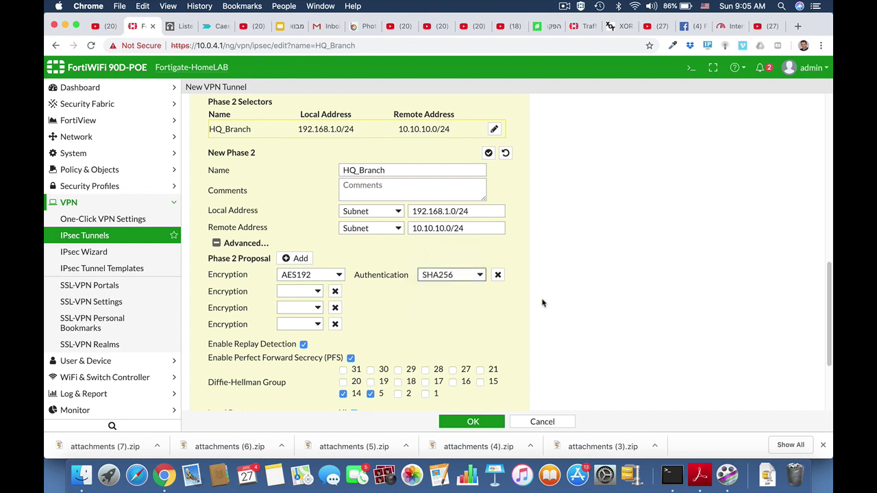
left_click(335, 291)
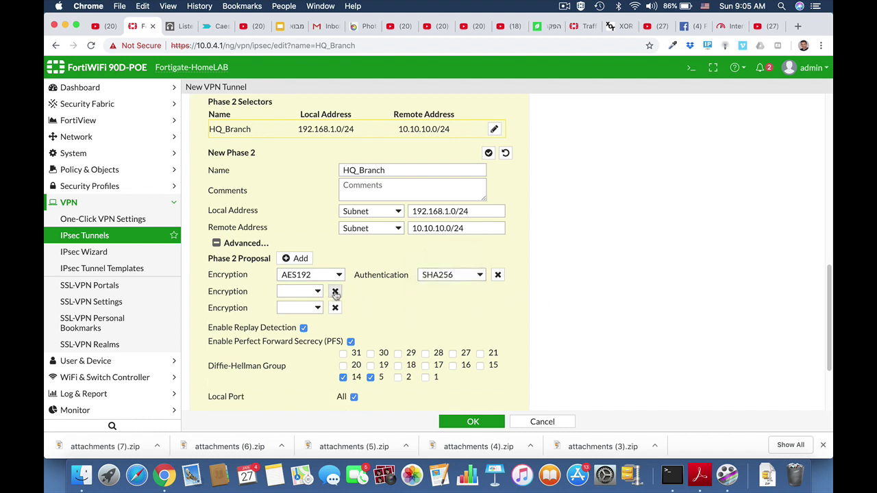
left_click(335, 291)
left_click(335, 291)
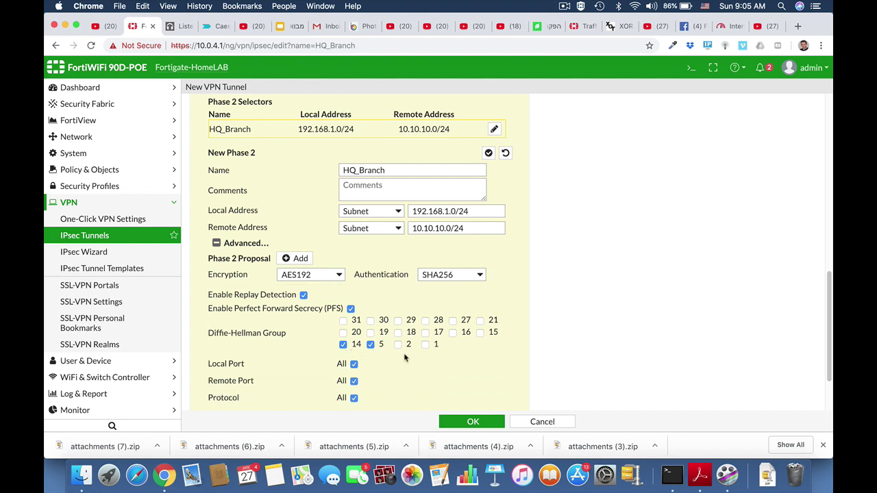
scroll(423, 358, "down", 3)
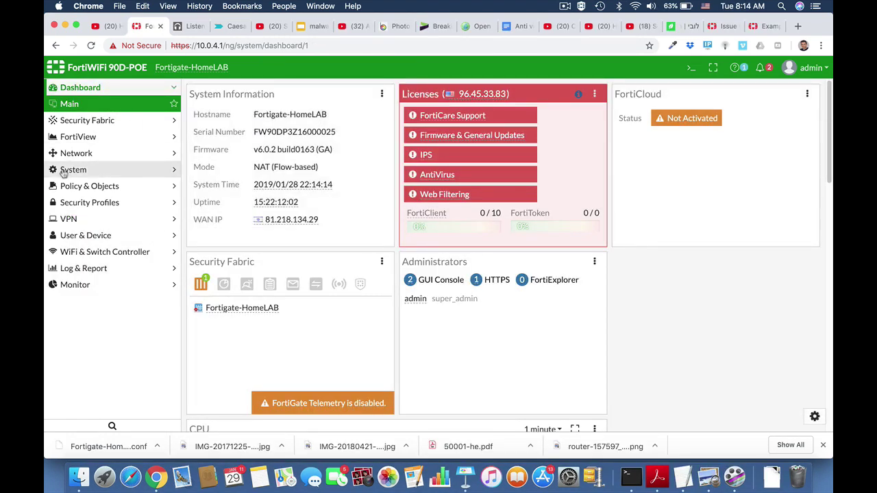
In Policy & Objects > Addresses, add the Marketing IP Range address 10.0.4.15-10.0.4.19 and save it.
left_click(66, 188)
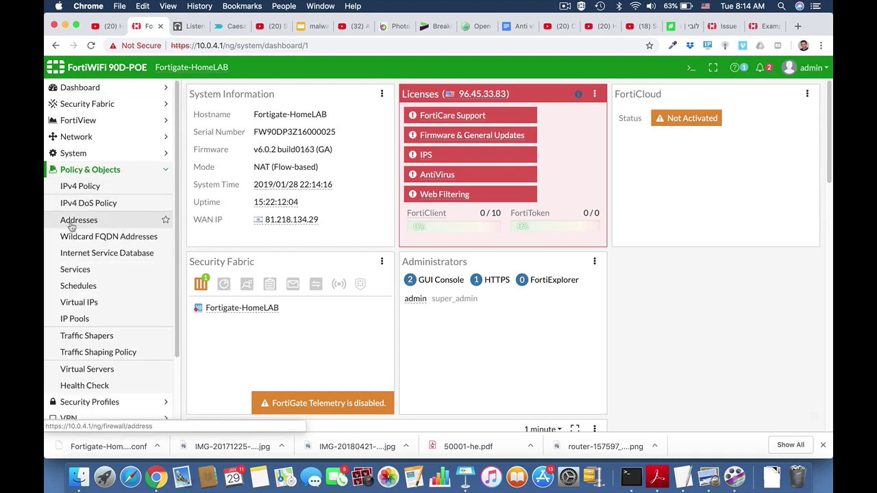
left_click(73, 226)
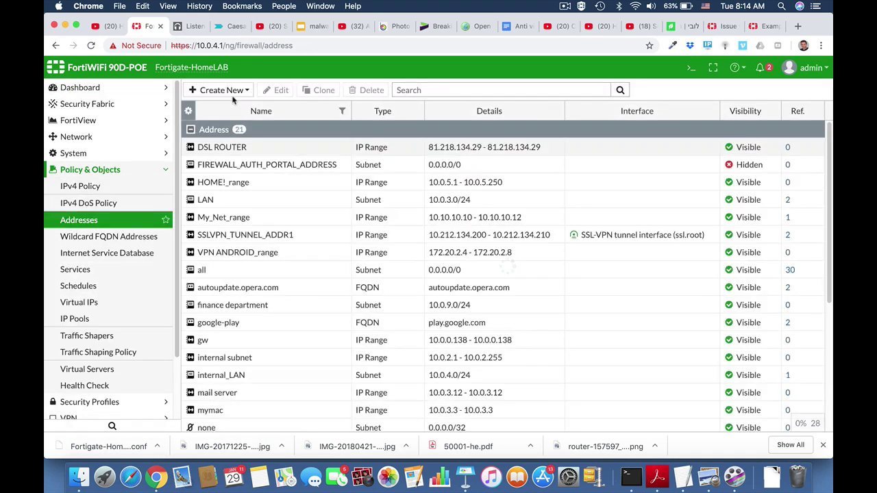
left_click(233, 92)
left_click(230, 109)
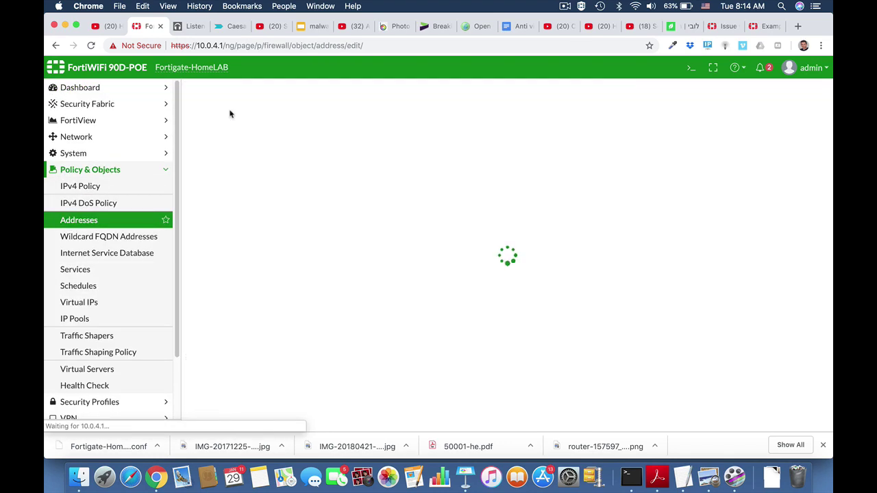
left_click(326, 128)
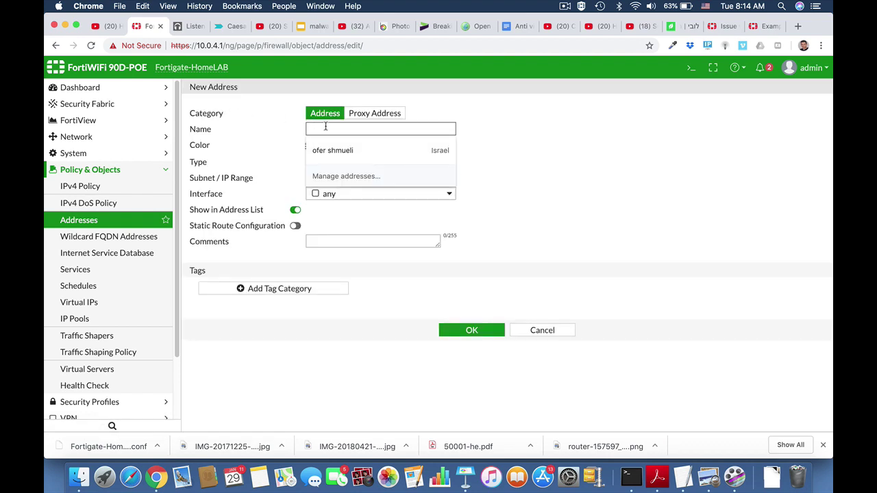
type("Marketing")
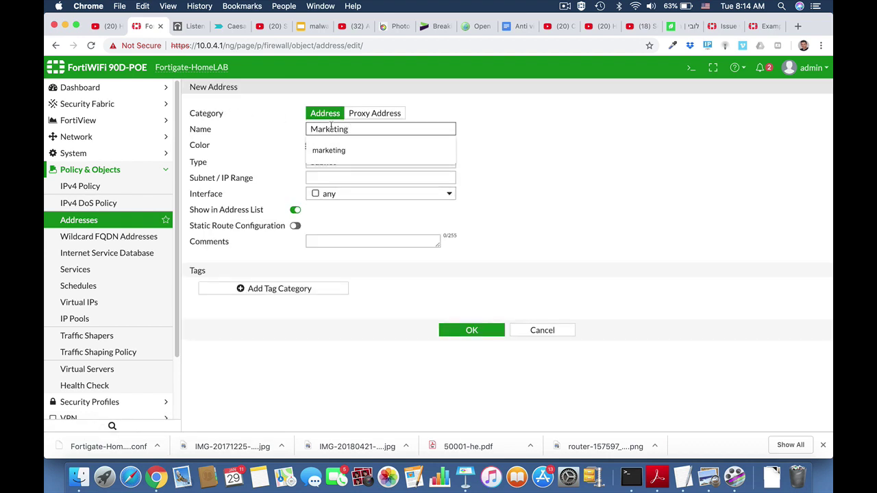
left_click(507, 159)
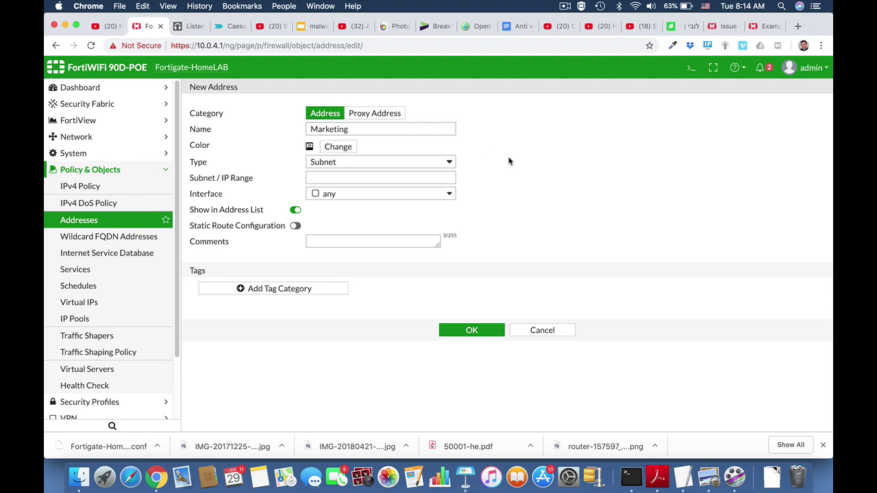
left_click(411, 159)
left_click(404, 154)
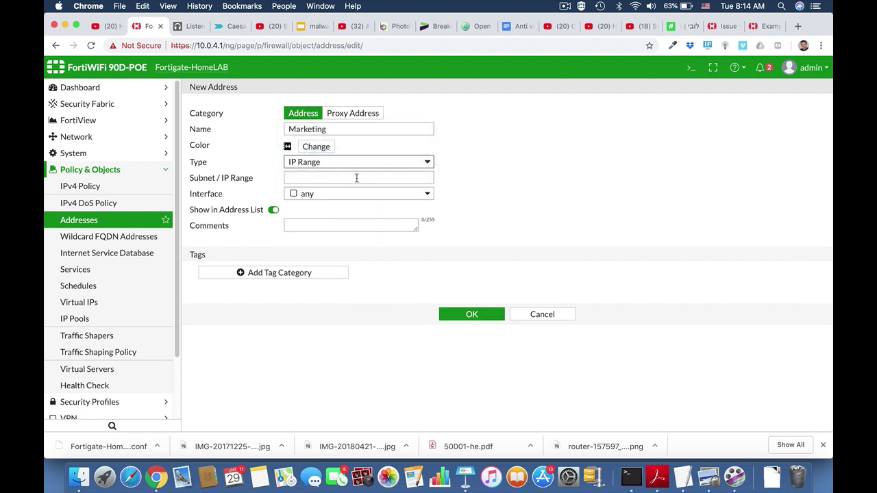
left_click(352, 178)
type("10")
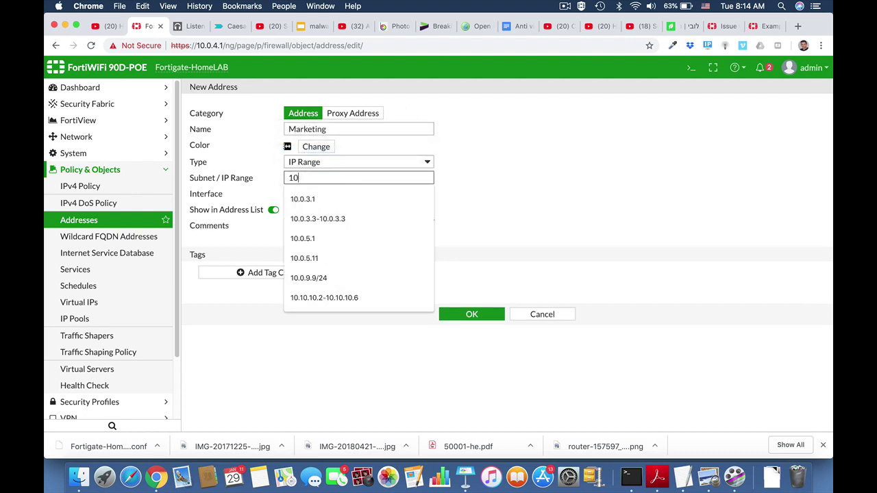
type(".0.4.19")
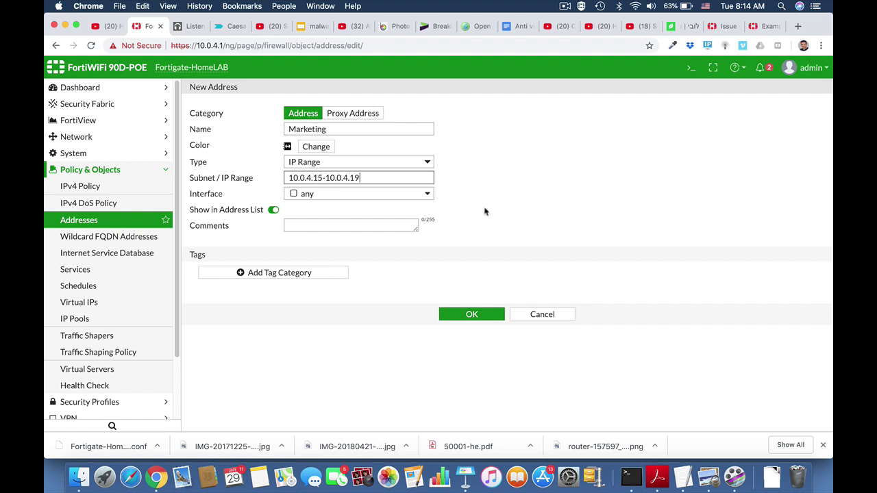
left_click(471, 315)
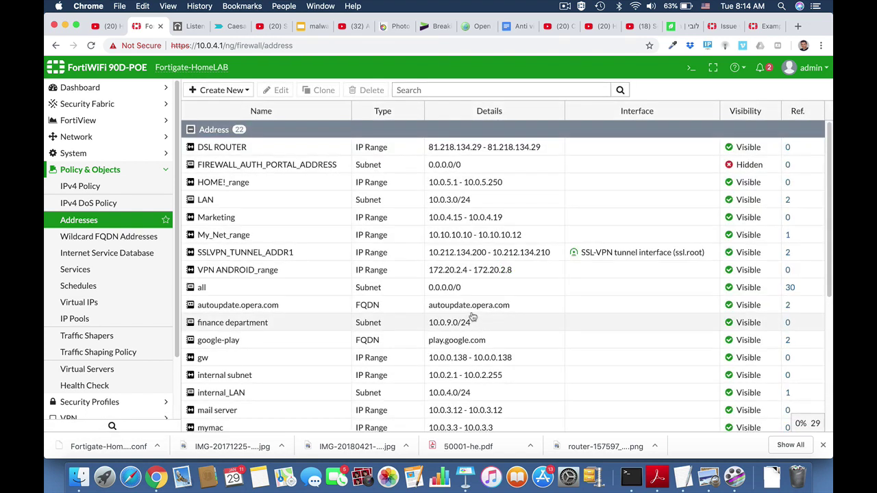
Start a new IPv4 policy named Marketing_FTP_Access.
left_click(110, 171)
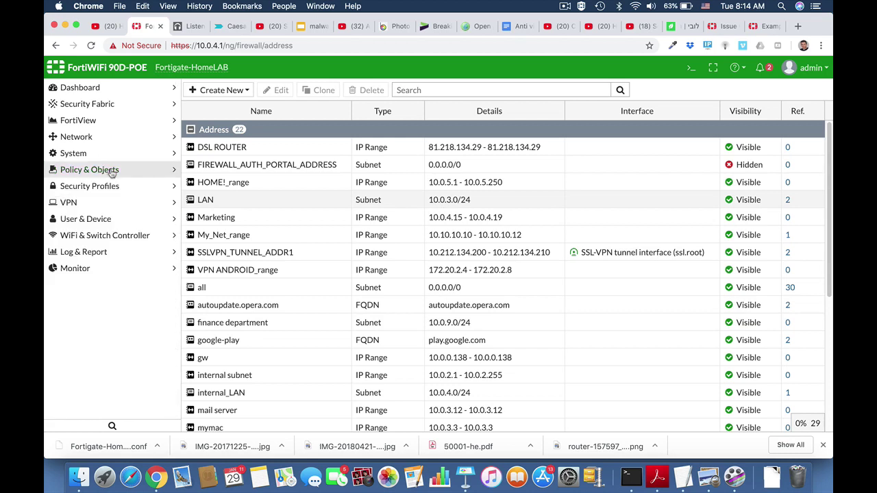
left_click(85, 172)
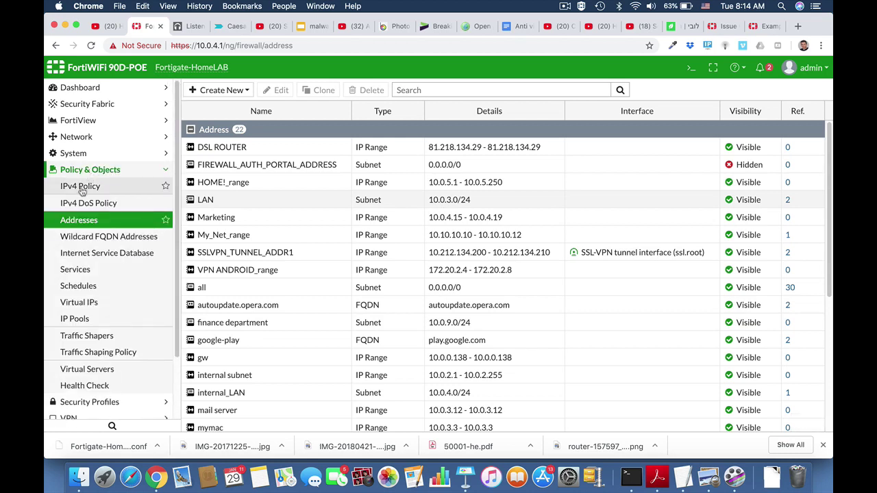
left_click(82, 189)
left_click(217, 91)
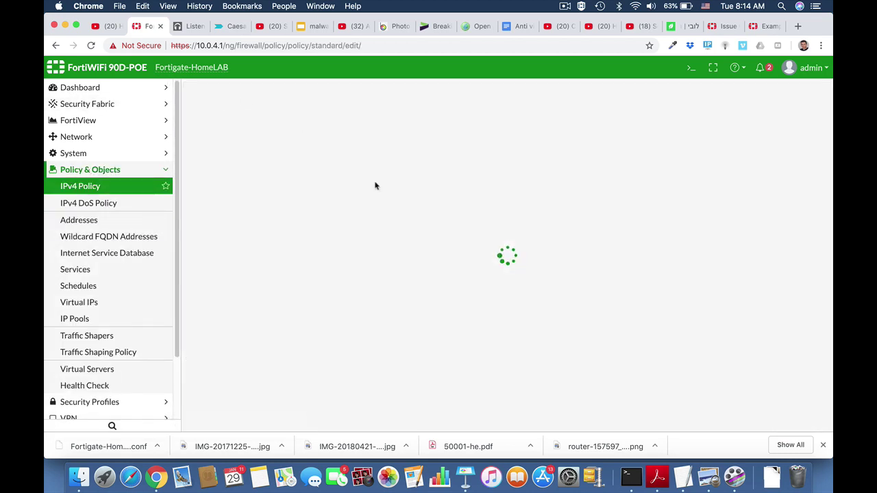
left_click(313, 121)
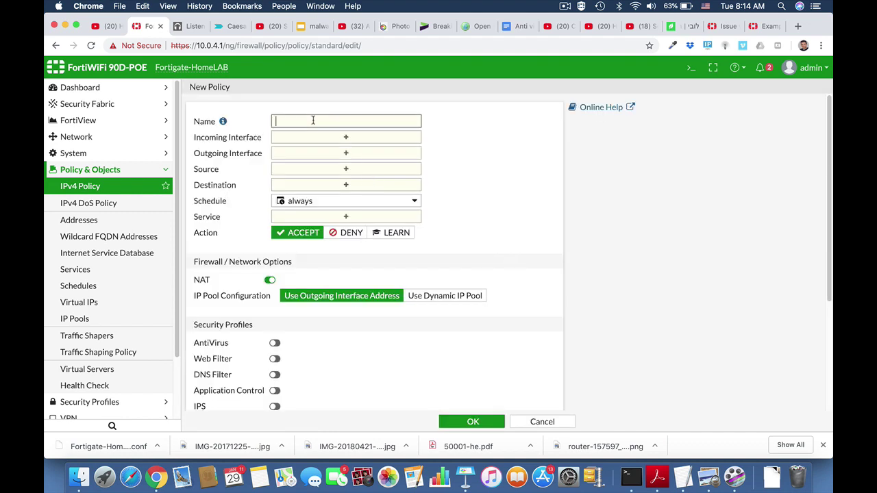
type("Marketing_FTP_Access")
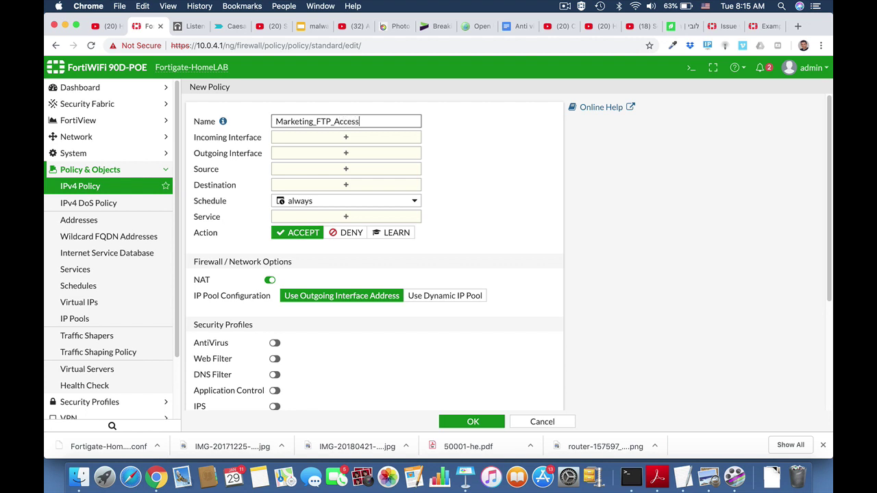
Set incoming interface LAN (internal), outgoing interface wan1, and source address Marketing.
left_click(388, 139)
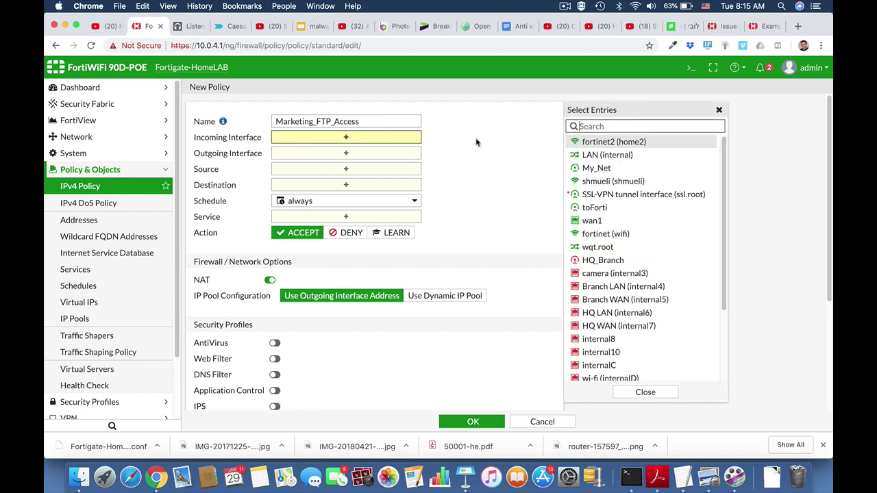
left_click(591, 156)
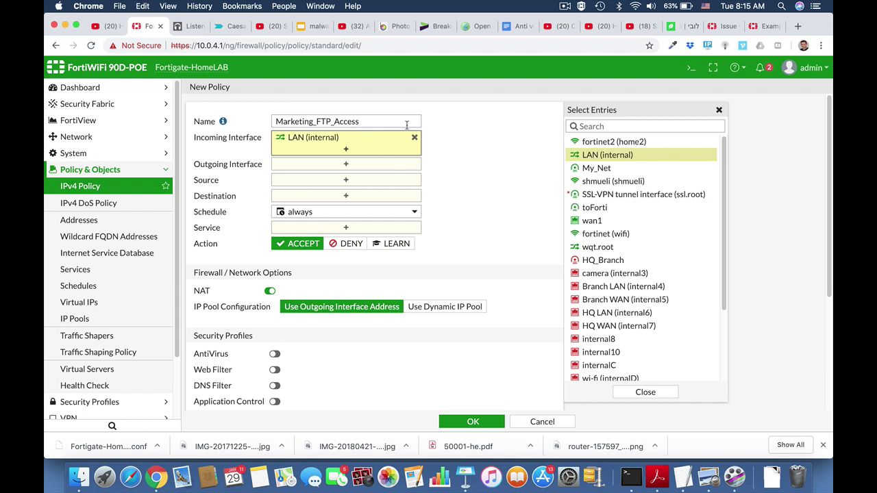
left_click(363, 170)
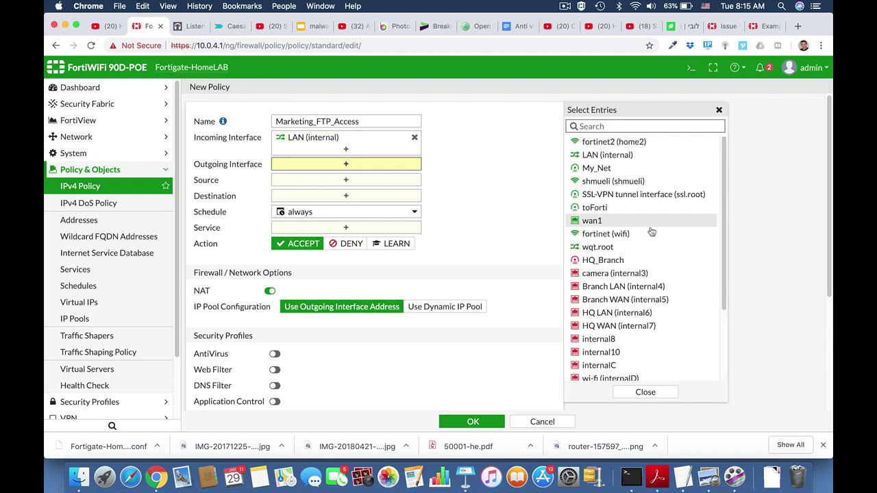
left_click(616, 225)
left_click(374, 192)
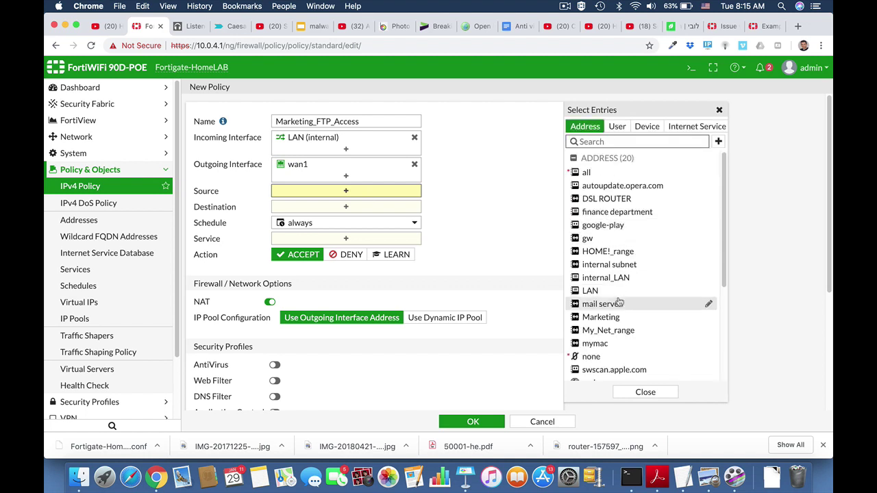
scroll(618, 302, "down", 2)
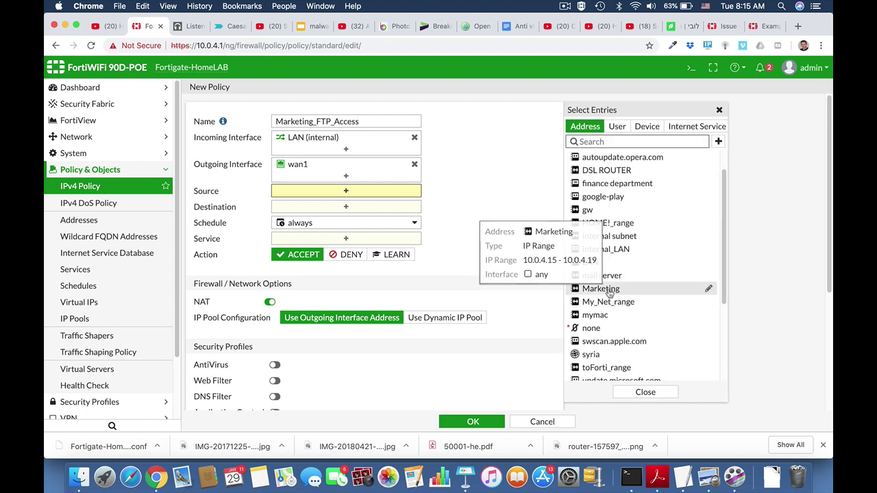
left_click(609, 290)
Set destination all and services FTP, FTP_GET and FTP_PUT, then save the policy.
left_click(363, 221)
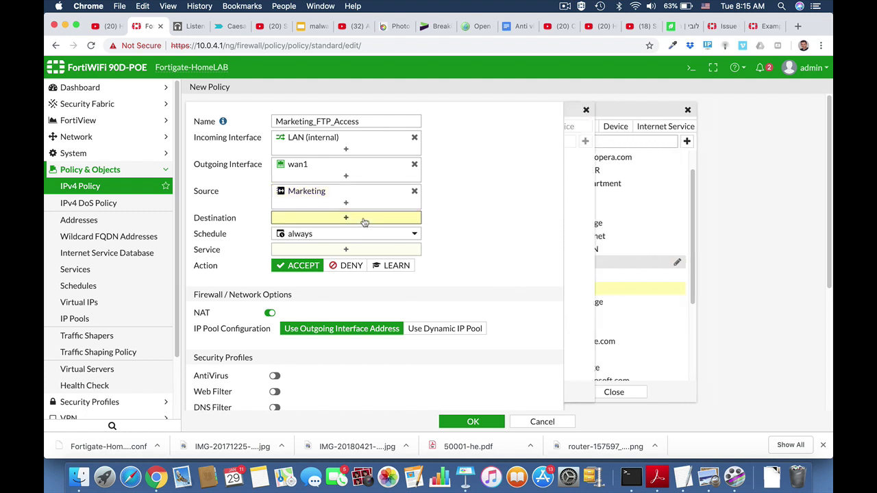
left_click(586, 172)
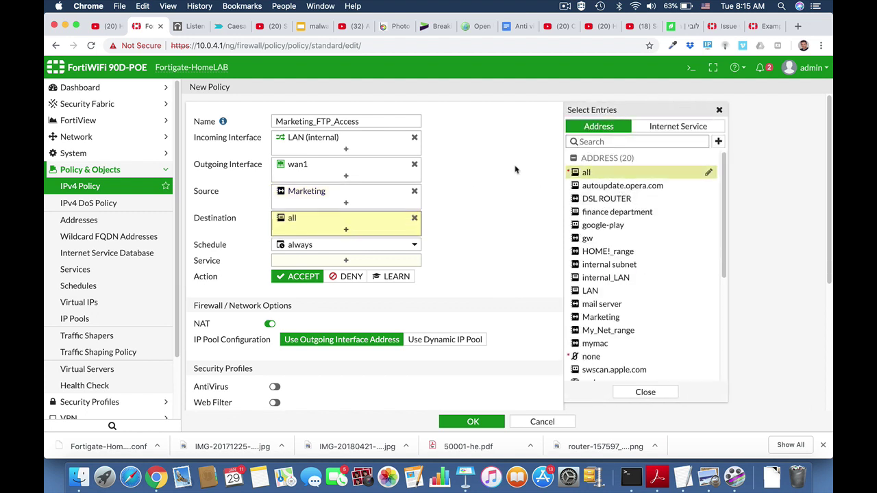
left_click(361, 263)
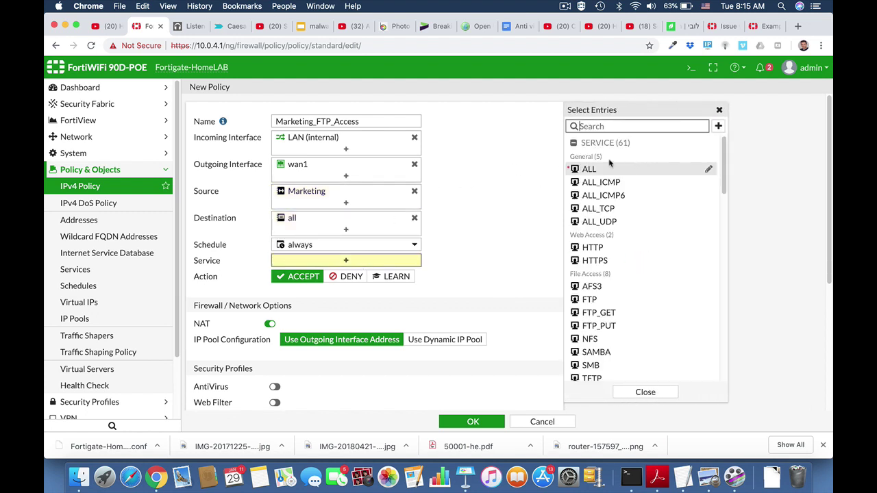
left_click(607, 303)
left_click(607, 314)
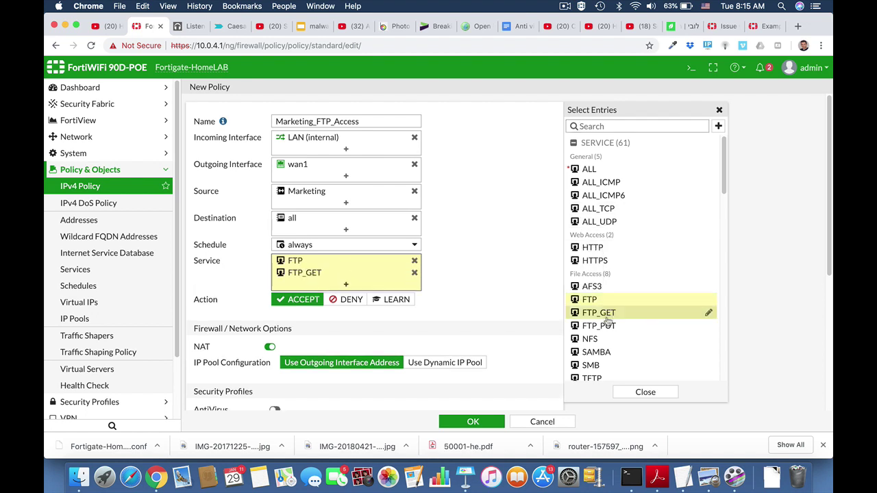
left_click(608, 326)
scroll(510, 314, "down", 4)
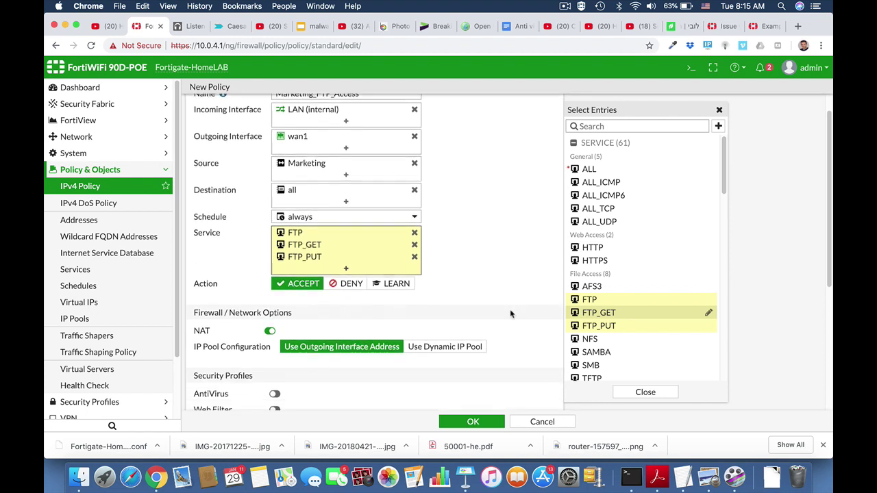
scroll(510, 313, "down", 2)
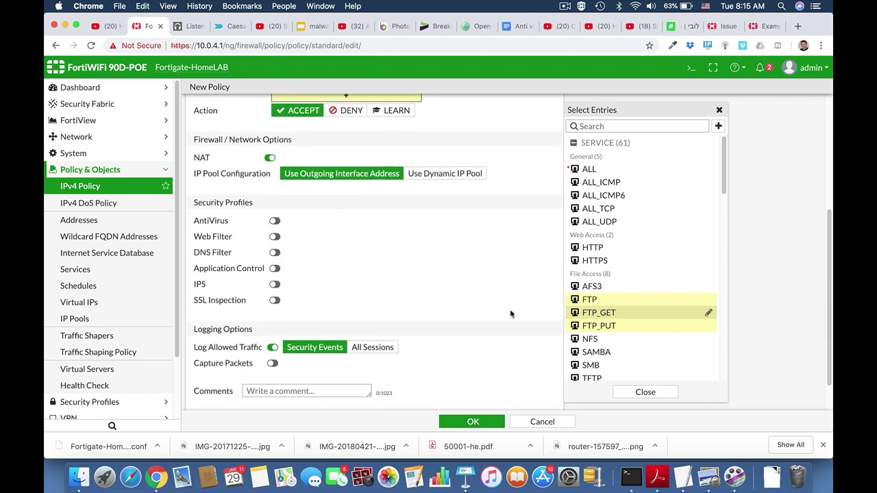
left_click(475, 422)
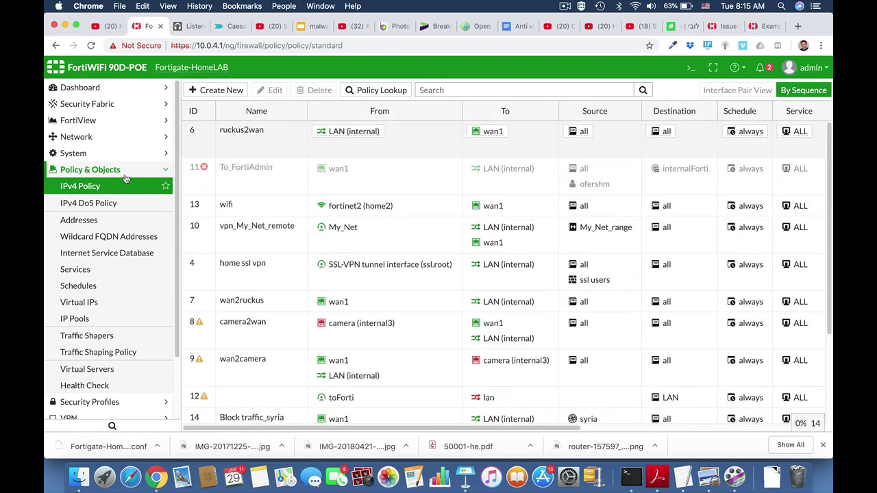
left_click(121, 173)
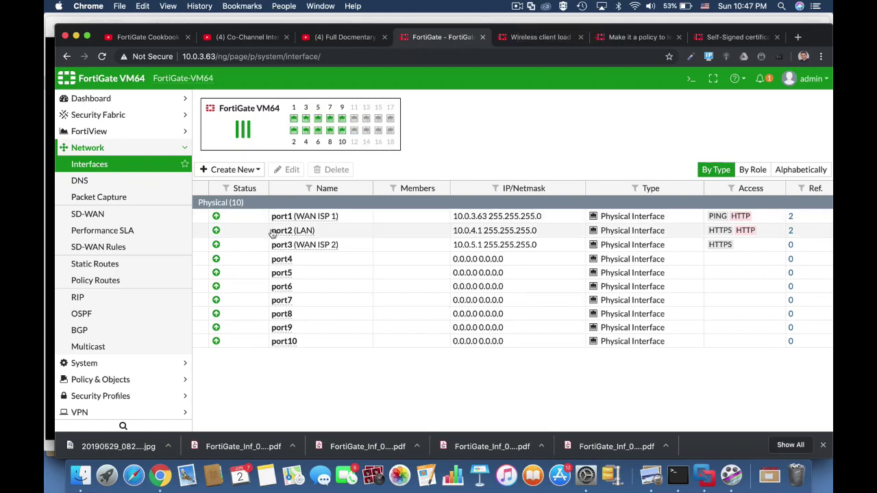
Check the port2 and port1 interfaces, then open the Full Access IPv4 policy for editing.
left_click(401, 231)
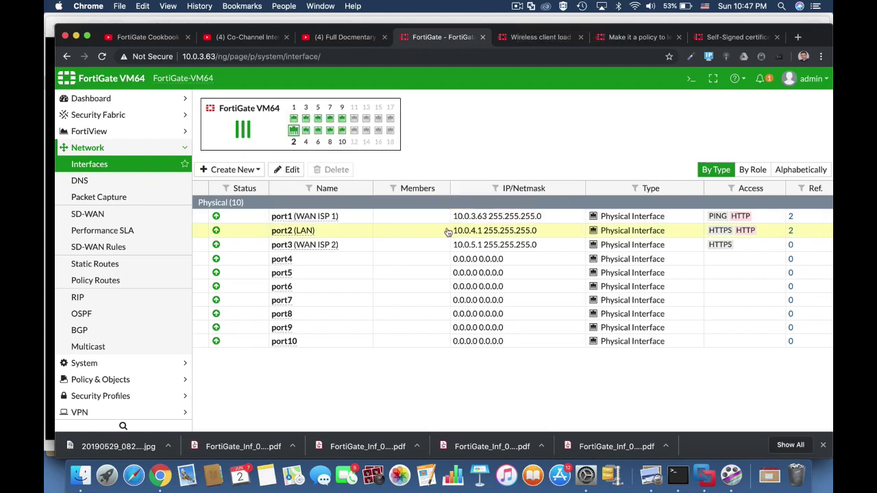
left_click(493, 215)
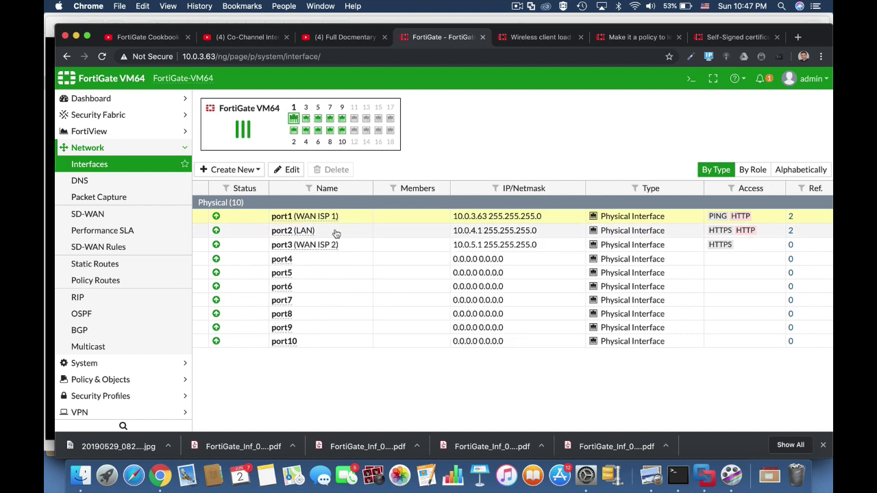
left_click(124, 380)
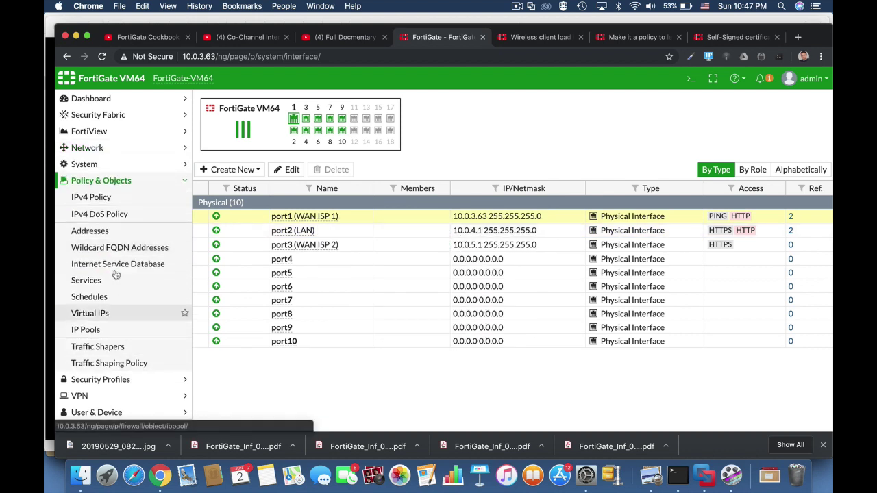
left_click(100, 197)
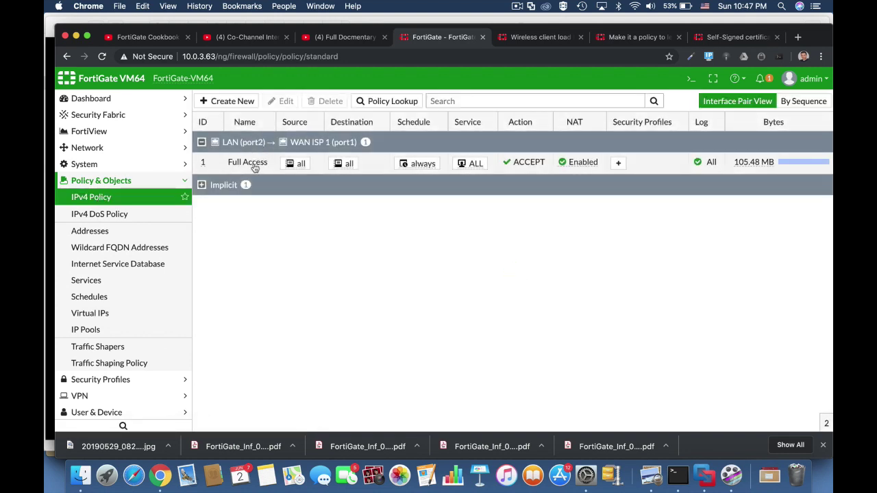
left_click(281, 102)
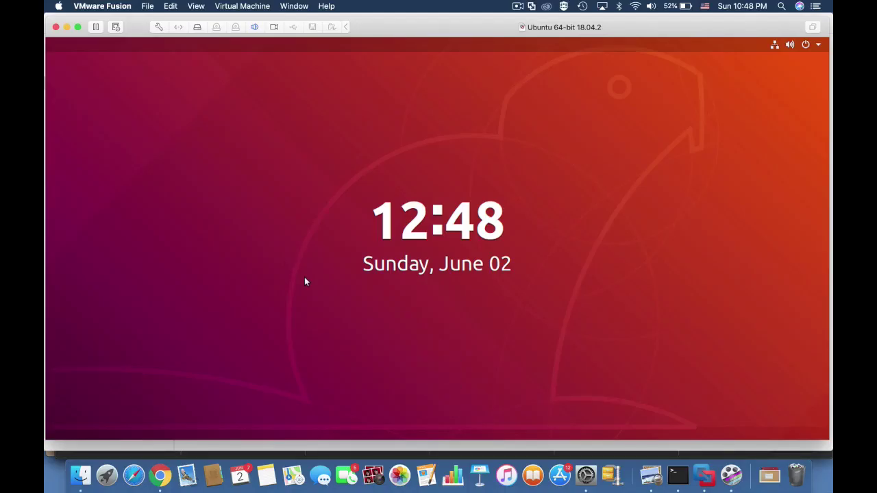
Unlock the Ubuntu VM with the account password.
key("Return")
type("****")
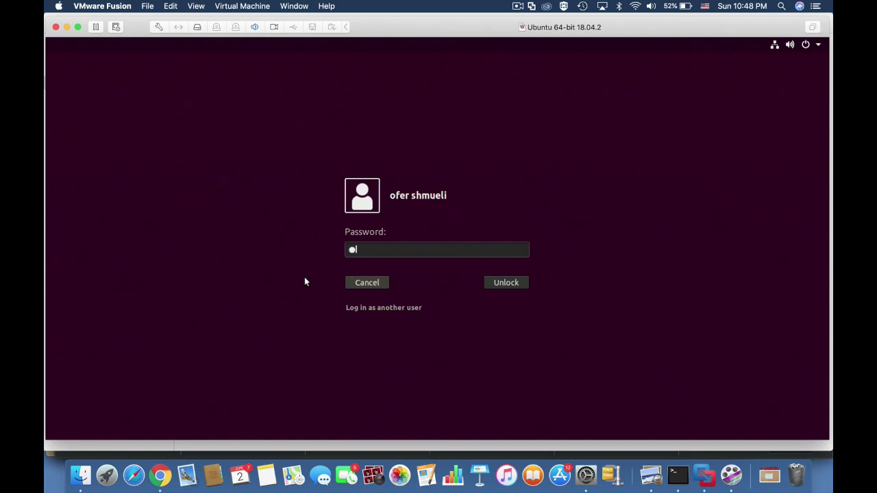
key("Return")
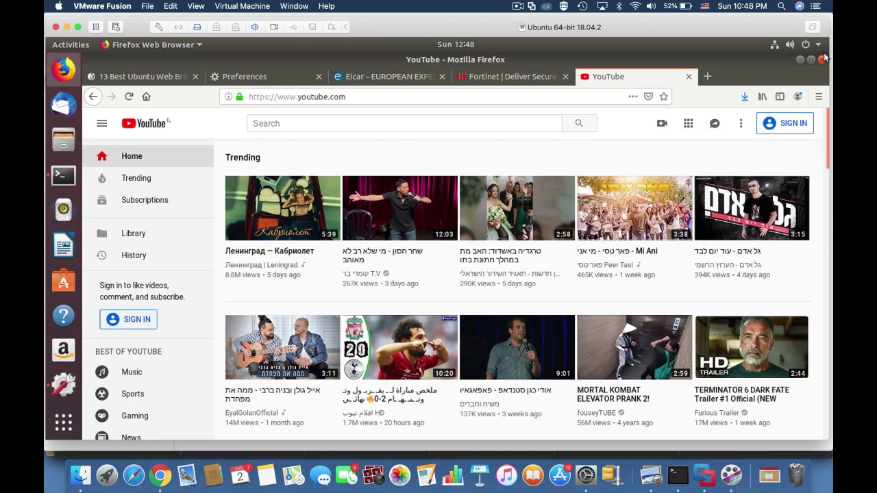
View the Wired connection's IPv4 details and highlight the 10.0.4.1 gateway address.
left_click(818, 45)
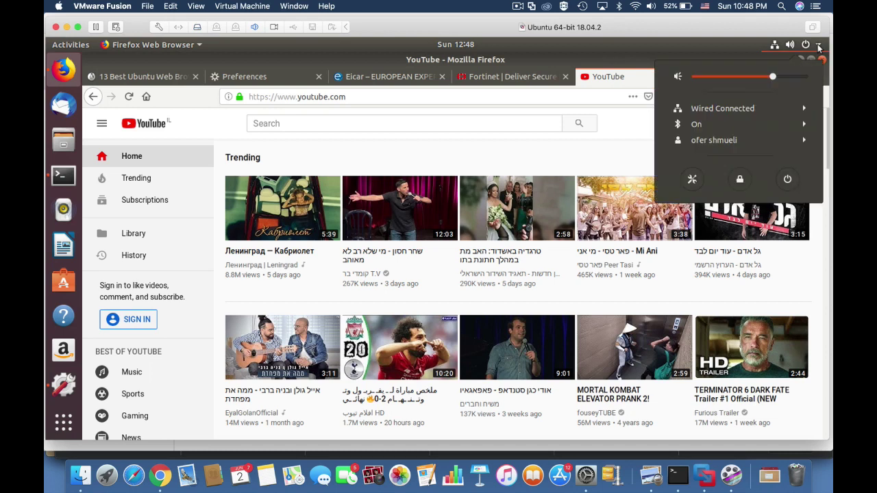
left_click(748, 109)
left_click(729, 140)
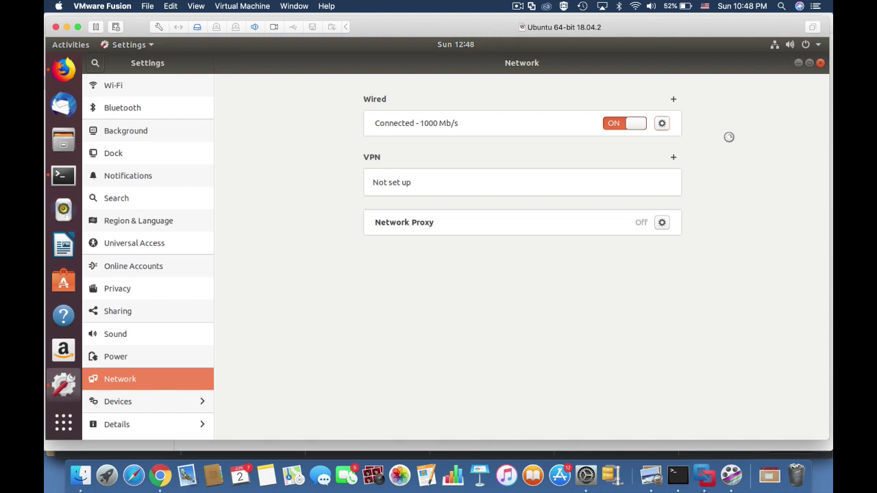
left_click(661, 123)
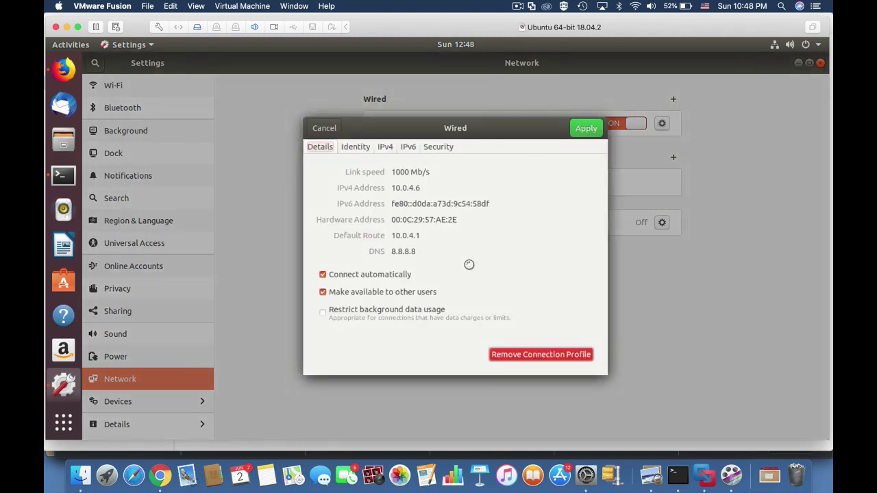
left_click(386, 147)
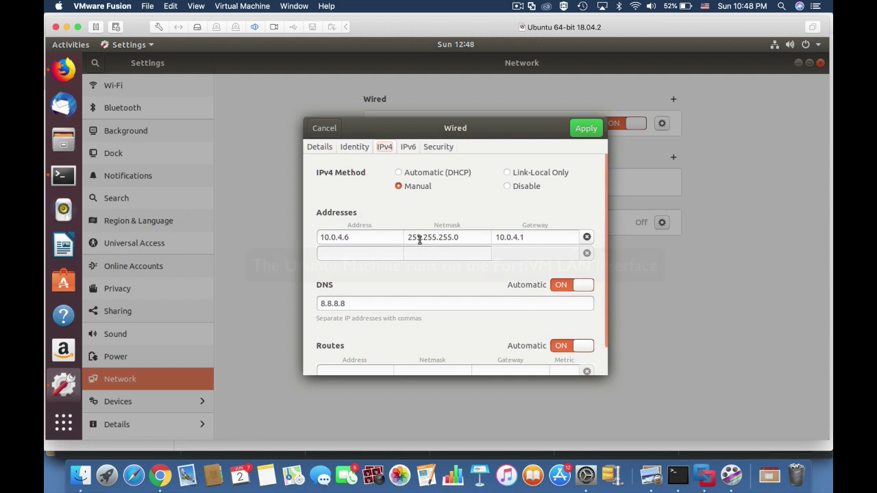
left_click_drag(524, 237, 498, 238)
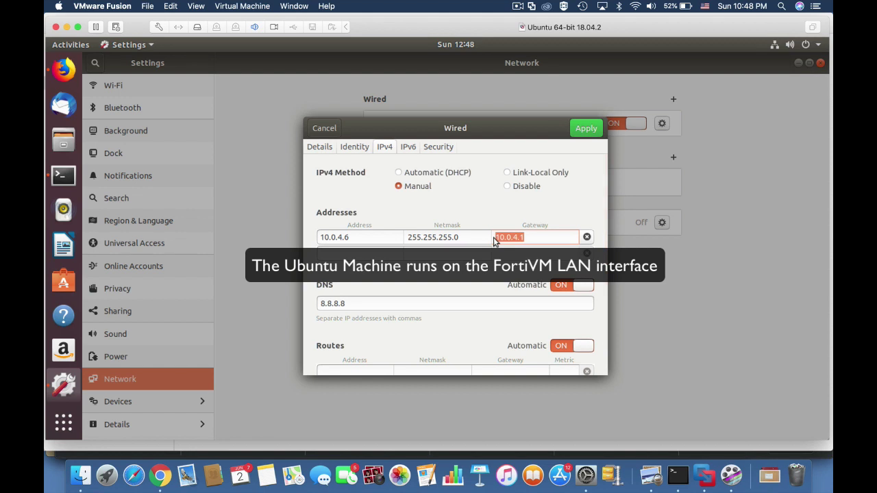
key("super+Tab")
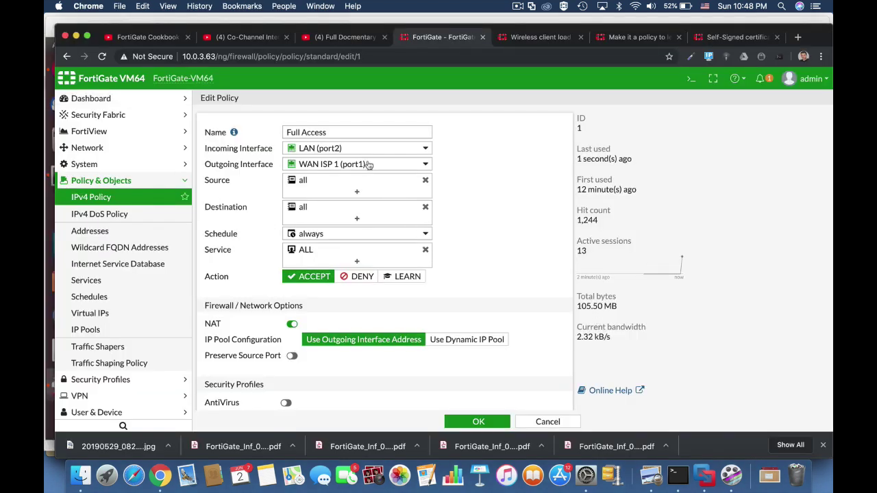
Switch the Full Access policy's Action to LEARN and save the change.
mouse_move(339, 151)
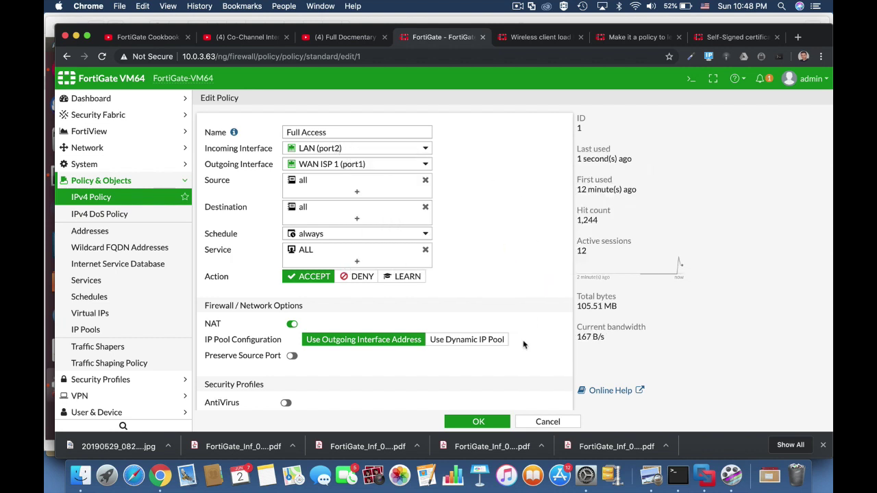
left_click(404, 276)
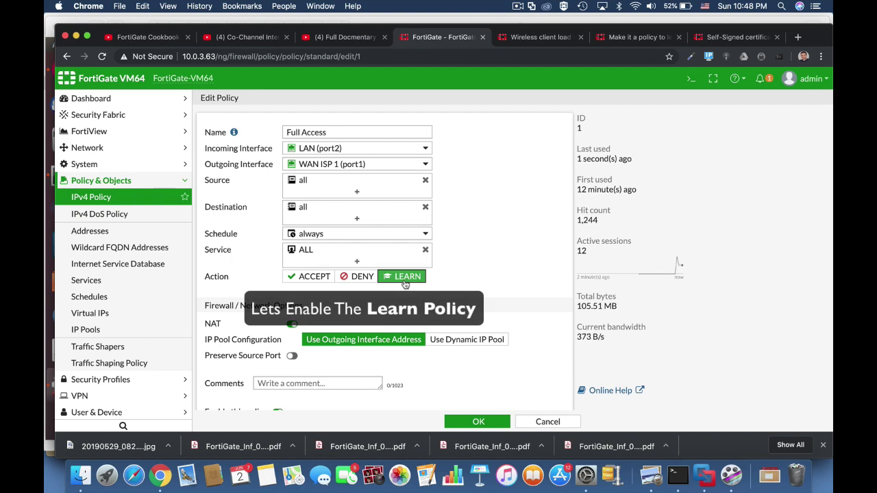
left_click(478, 422)
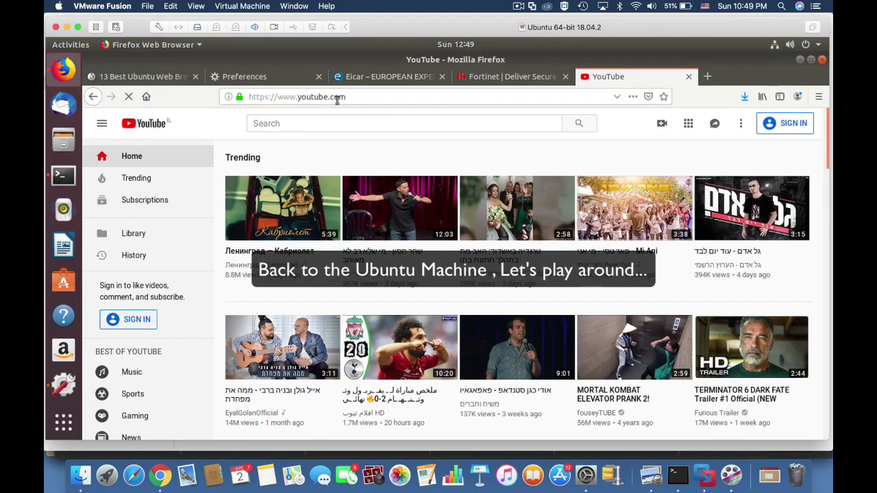
Browse the open Eicar, Fortinet and YouTube tabs, then load androidpolice.com.
left_click(337, 100)
left_click(377, 77)
scroll(624, 432, "down", 9)
scroll(625, 433, "up", 9)
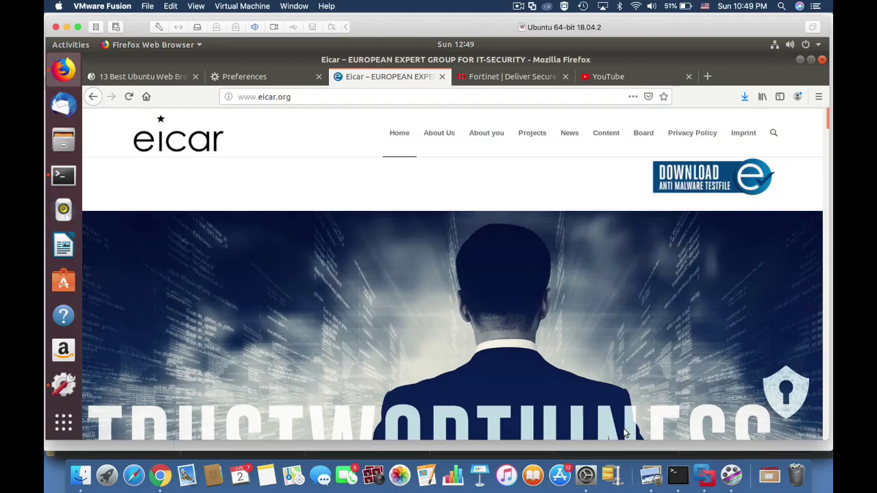
left_click(503, 77)
left_click(606, 76)
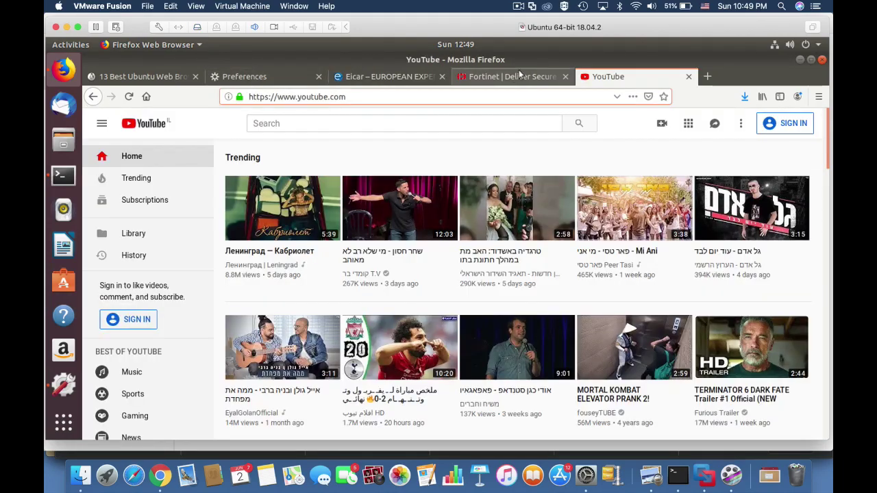
left_click(519, 75)
left_click(225, 100)
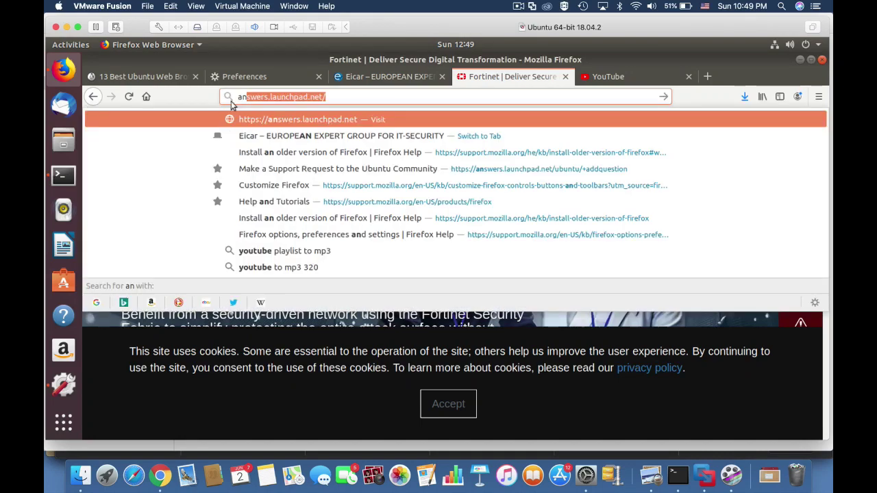
type("androidpolice.com")
key("Return")
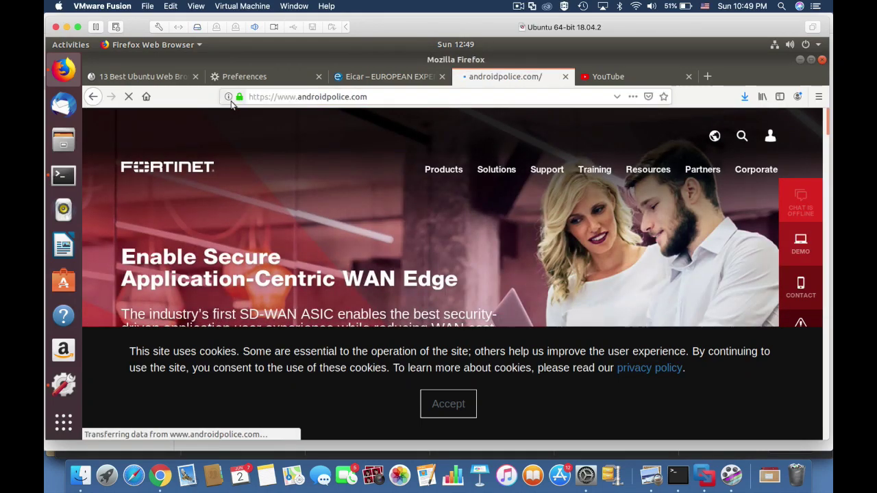
Download and save the eicar.com.txt anti-malware test file from the Eicar site.
left_click(386, 77)
left_click(687, 186)
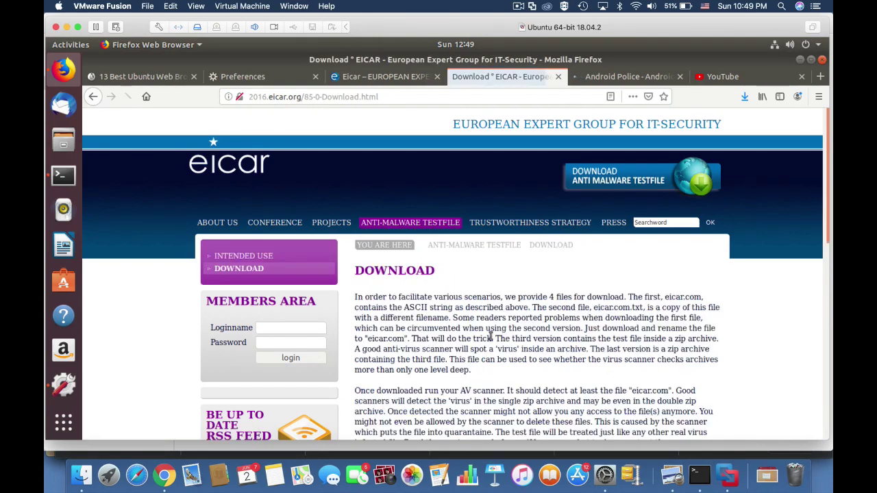
scroll(479, 349, "down", 10)
left_click(454, 350)
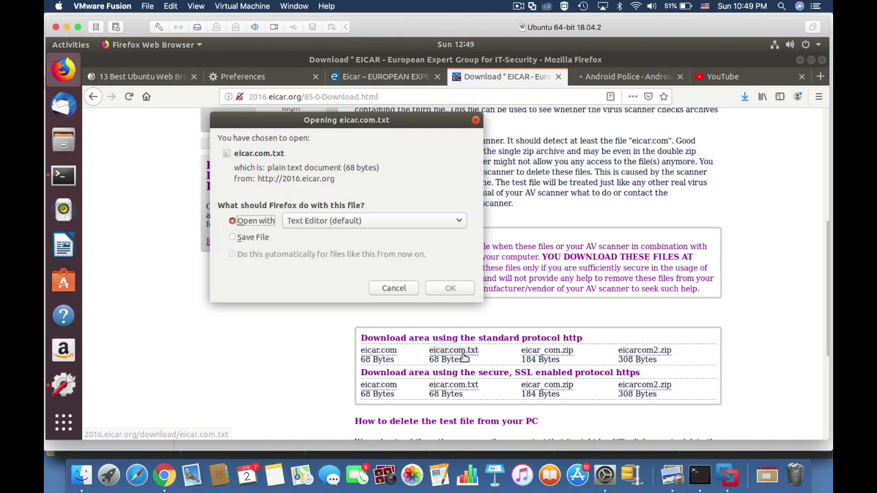
left_click(253, 237)
left_click(450, 289)
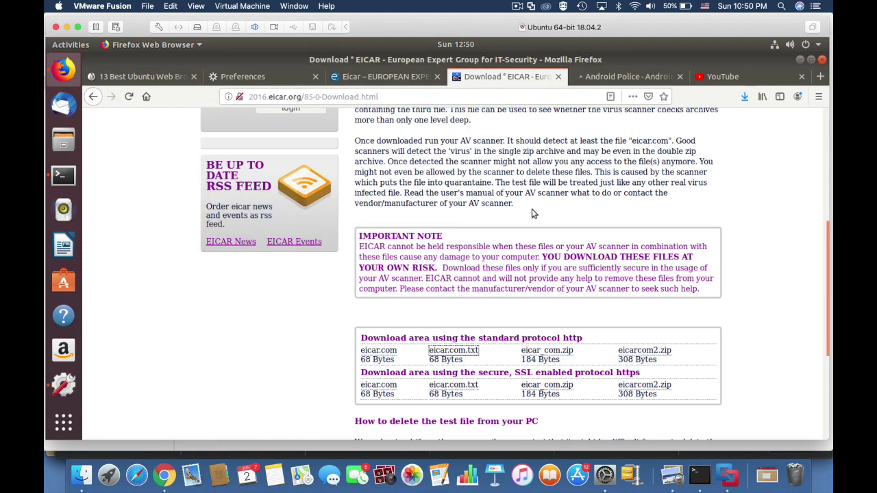
In a new tab open the 13 Best Ubuntu Web Browsers article, then load facebook.com.
key("ctrl+t")
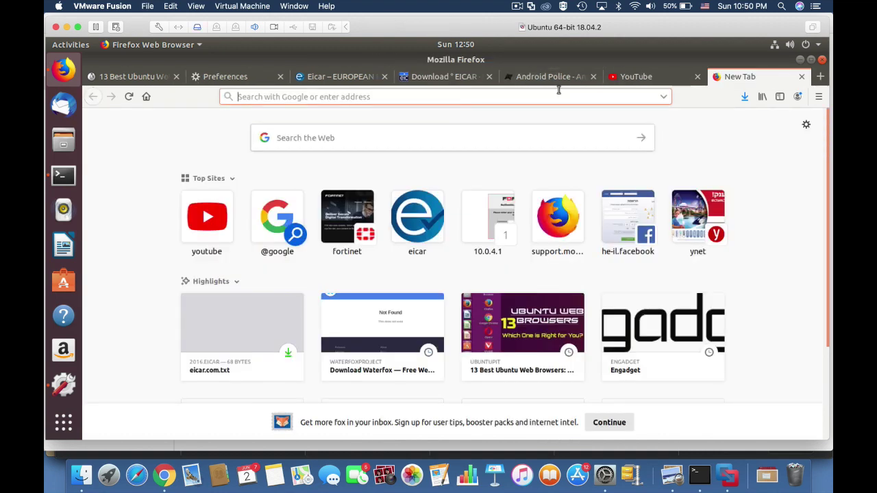
left_click(536, 333)
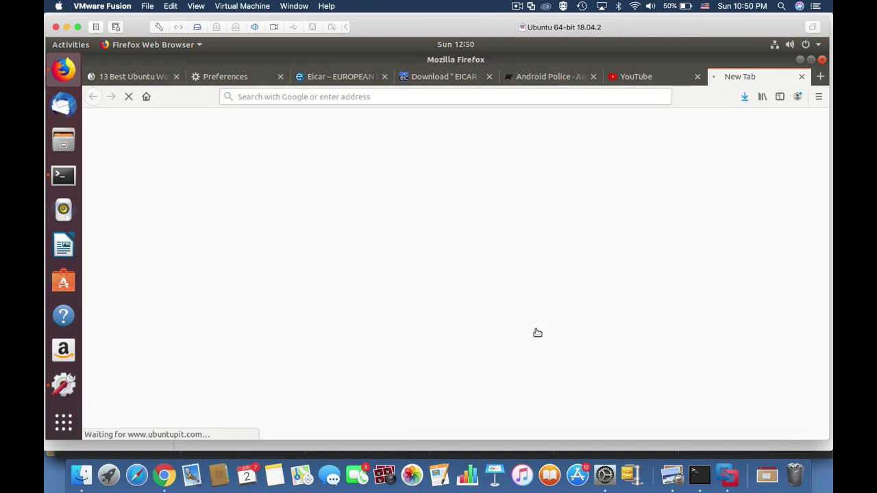
left_click(324, 96)
type("facebook.com")
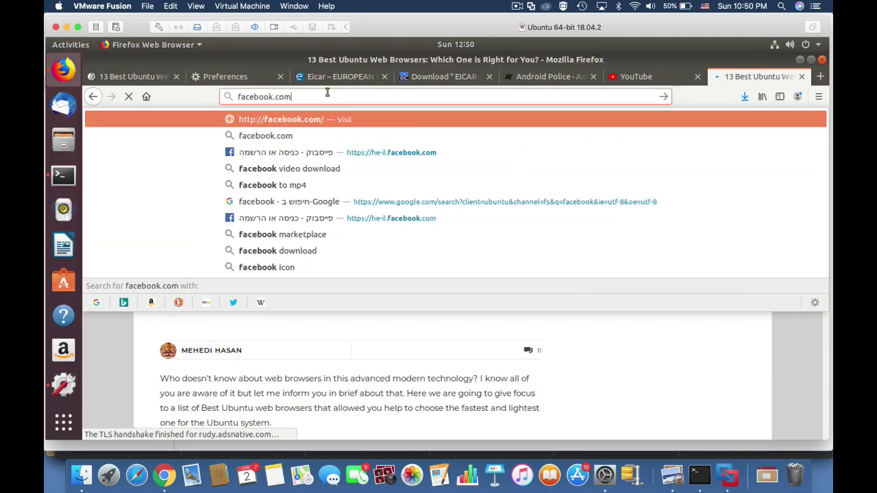
key("Return")
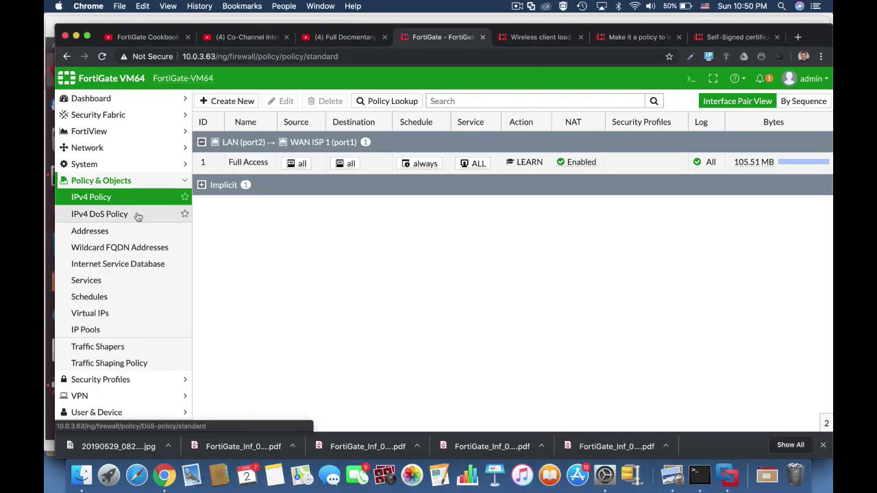
Expand Log & Report in the navigation and open the Learning Report.
scroll(89, 396, "down", 2)
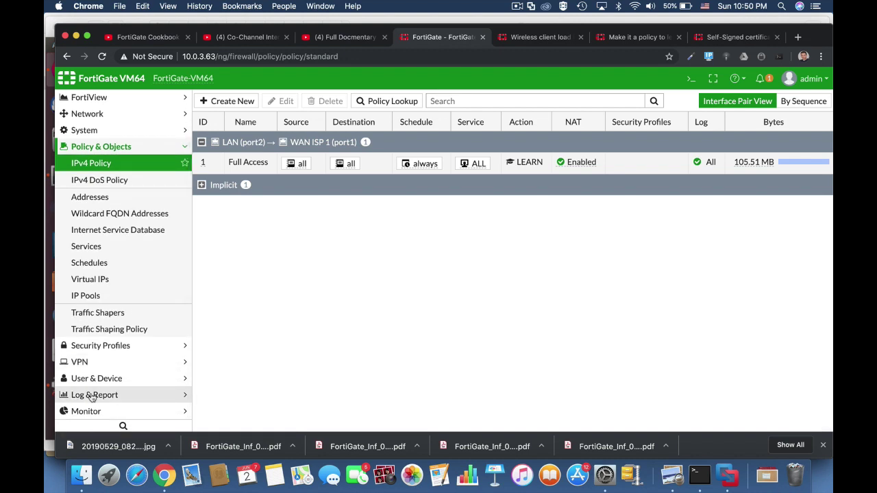
left_click(93, 395)
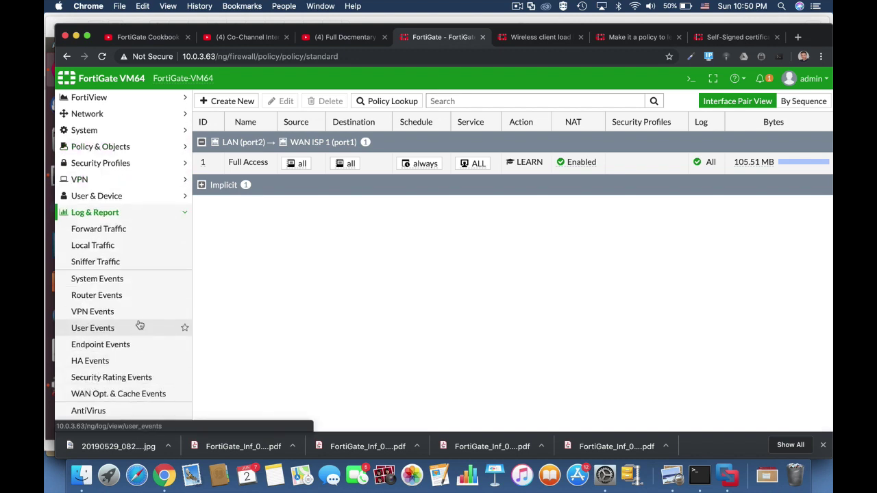
scroll(137, 307, "down", 5)
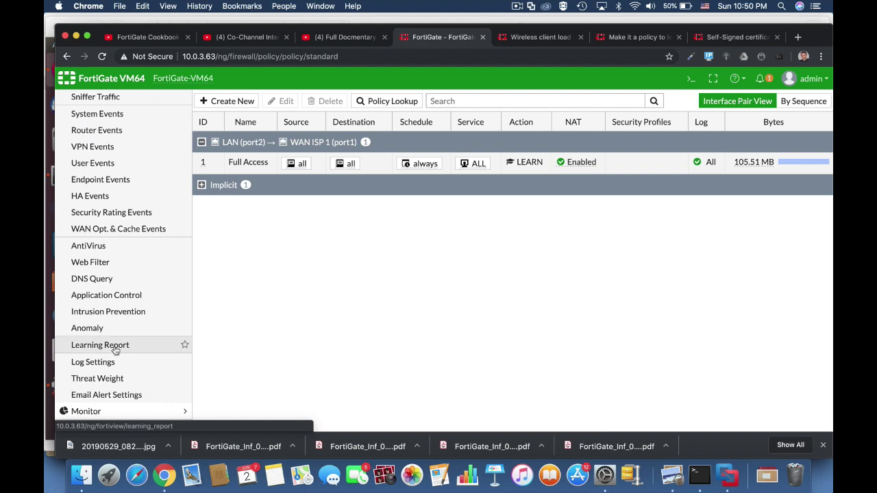
left_click(113, 350)
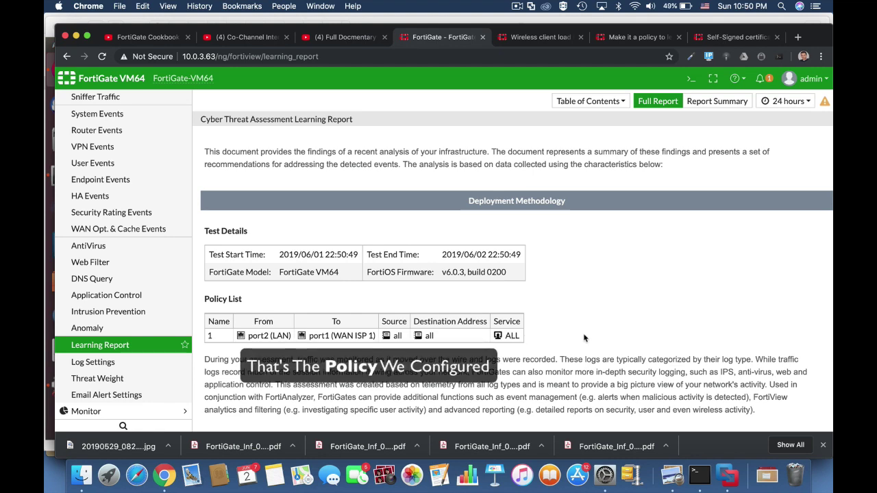
Scroll the Learning Report past At-Risk Devices to Top Application Categories, showing Web.Client at 67.40%.
scroll(584, 338, "down", 5)
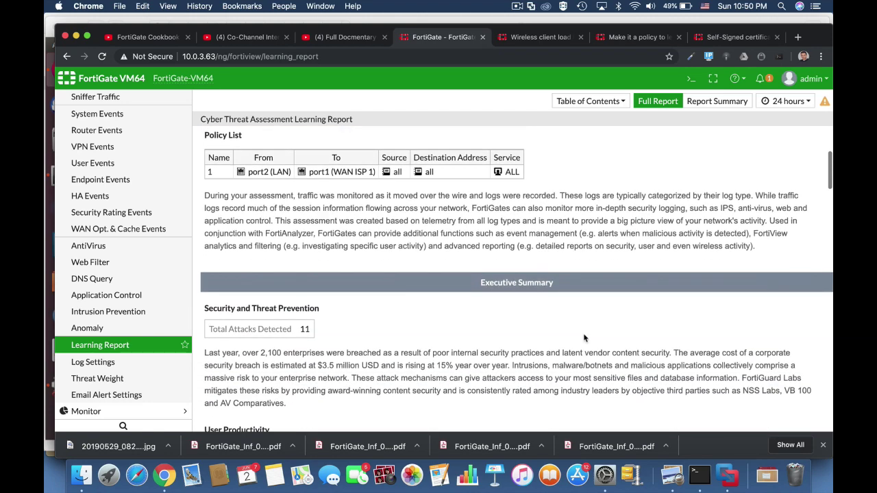
scroll(583, 337, "down", 3)
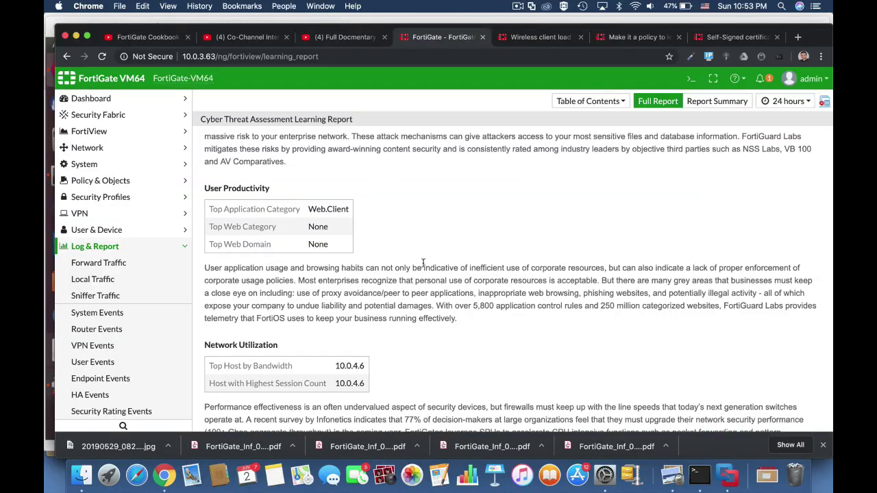
scroll(422, 264, "down", 10)
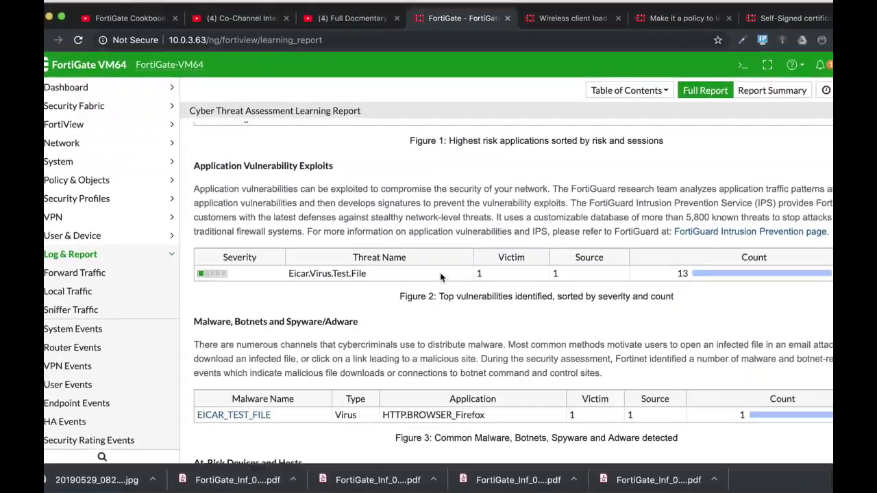
scroll(440, 276, "down", 2)
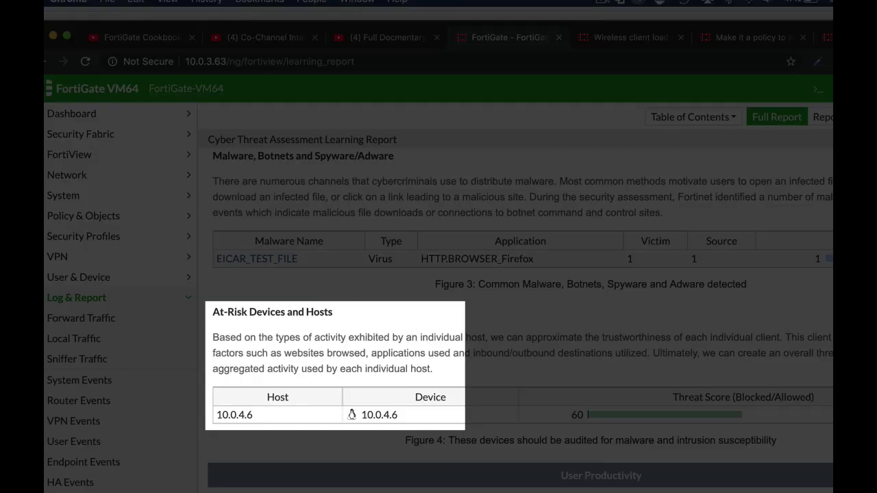
scroll(520, 295, "down", 4)
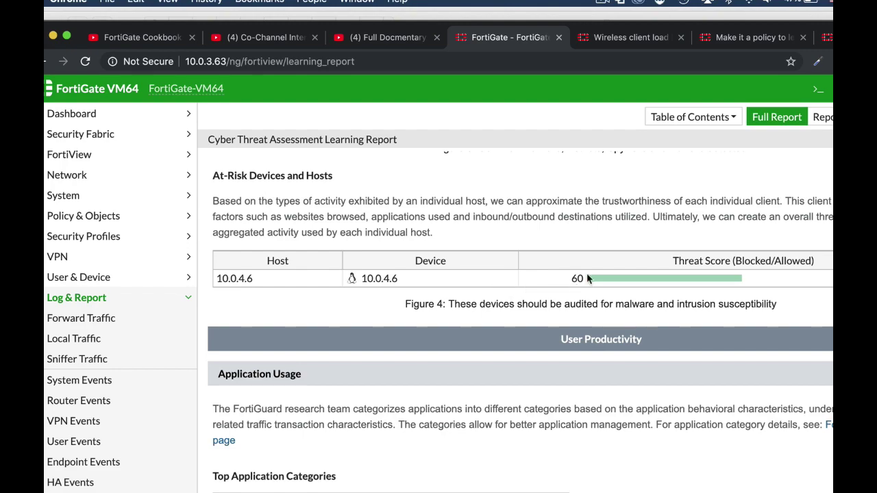
mouse_move(658, 278)
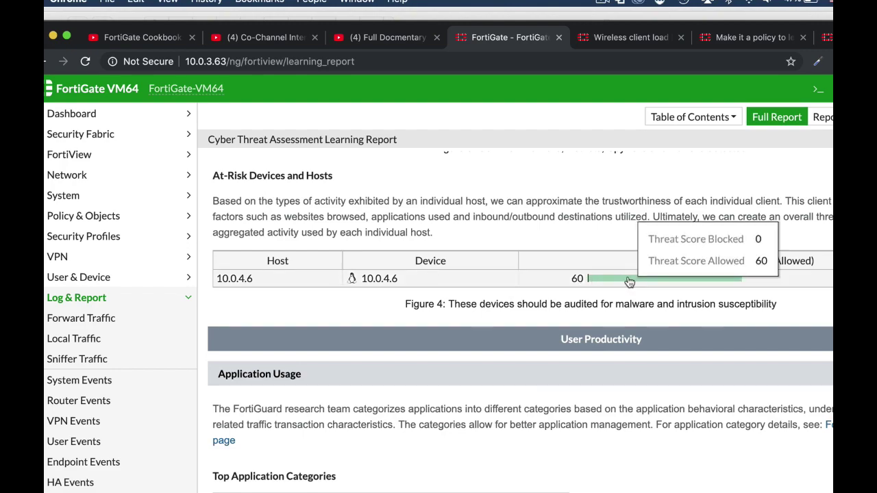
scroll(678, 280, "down", 3)
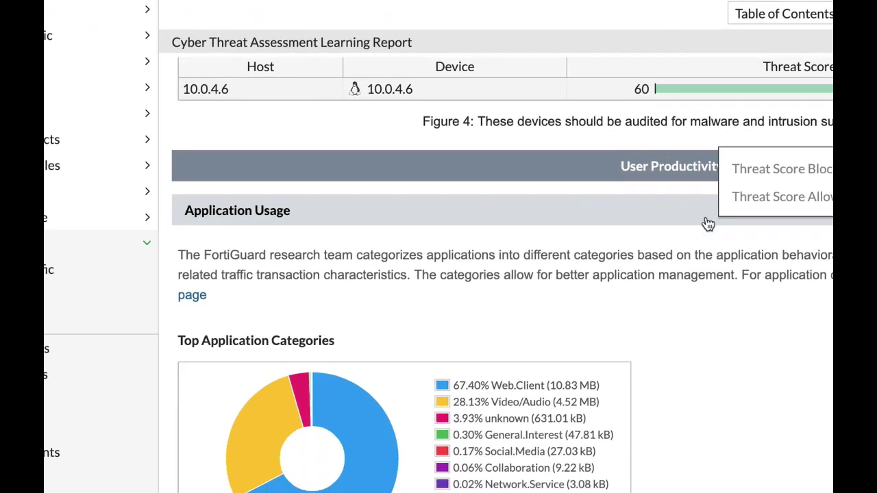
scroll(708, 224, "down", 5)
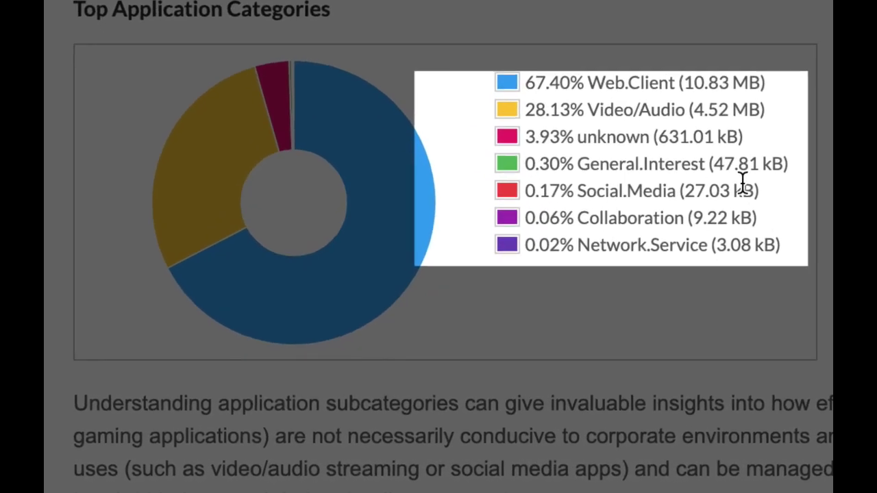
scroll(690, 225, "down", 2)
scroll(763, 166, "down", 6)
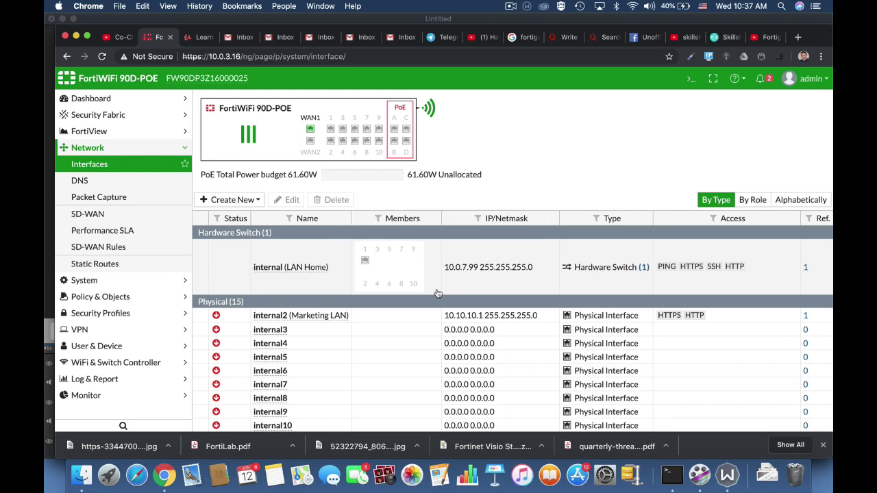
Create a new IPv4 firewall policy named Full_Access.
left_click(154, 298)
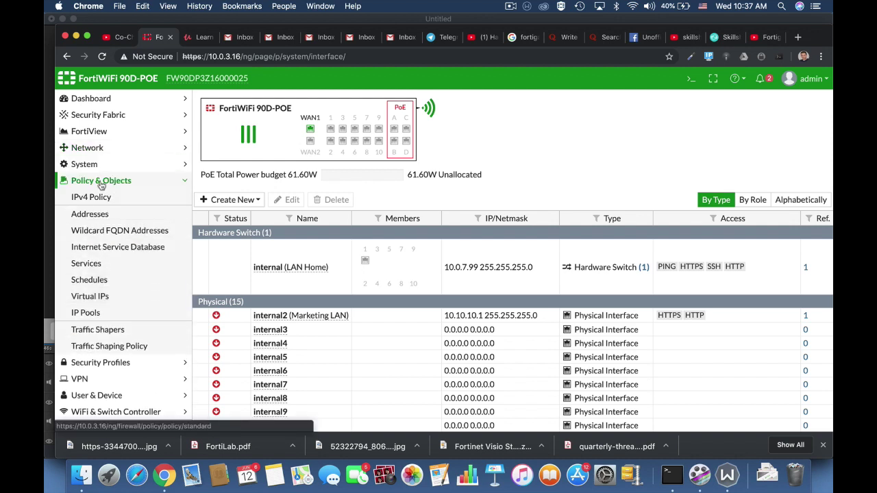
left_click(97, 196)
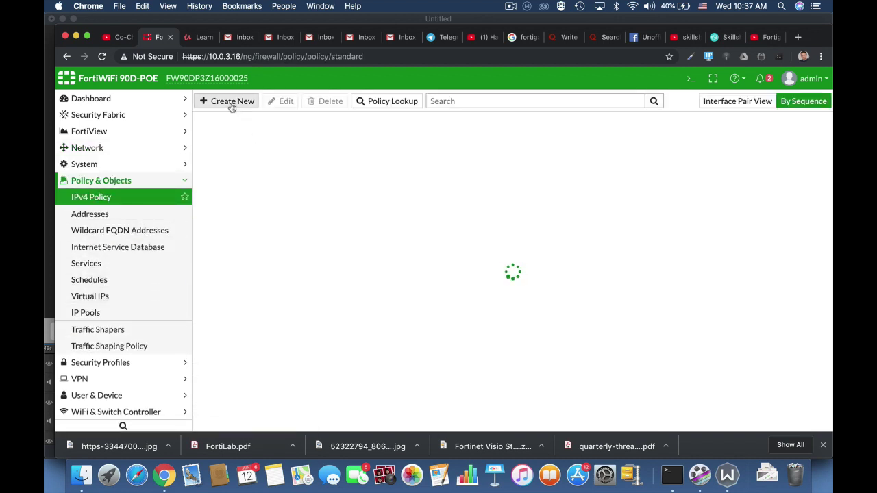
left_click(228, 101)
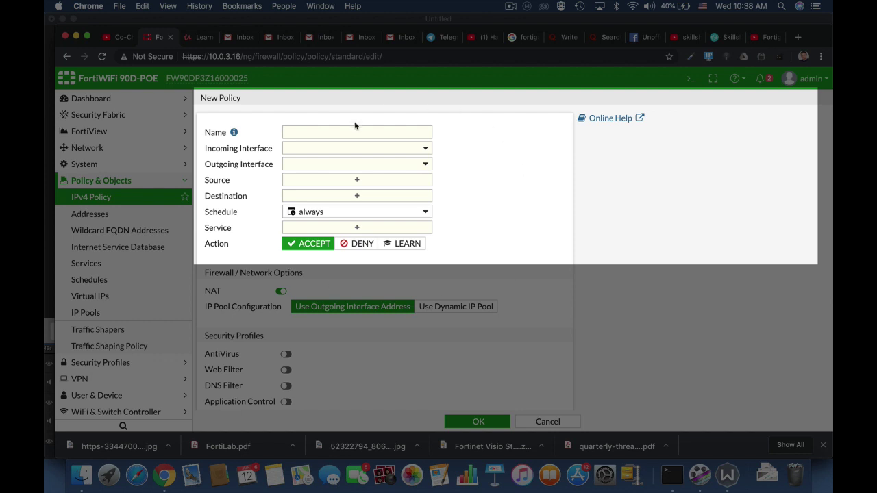
left_click(334, 136)
type("Full_")
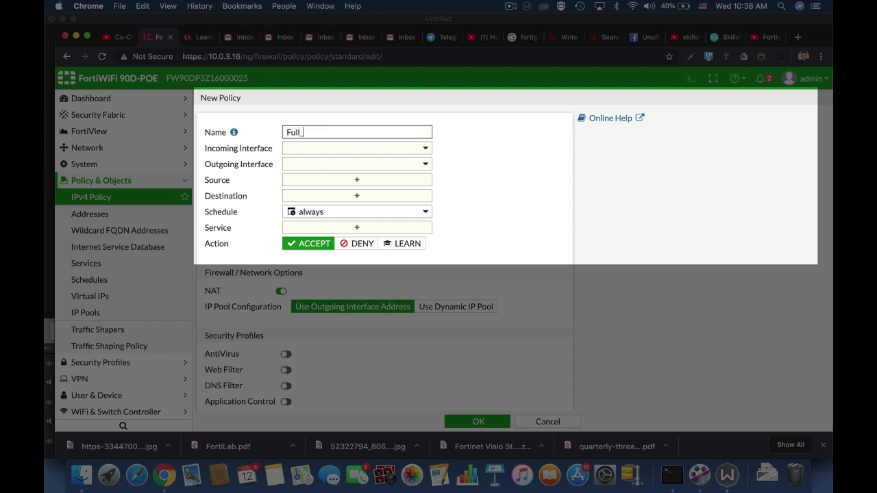
type("Access")
Set the policy's incoming interface to lan and outgoing interface to WAN (wan1).
left_click(373, 152)
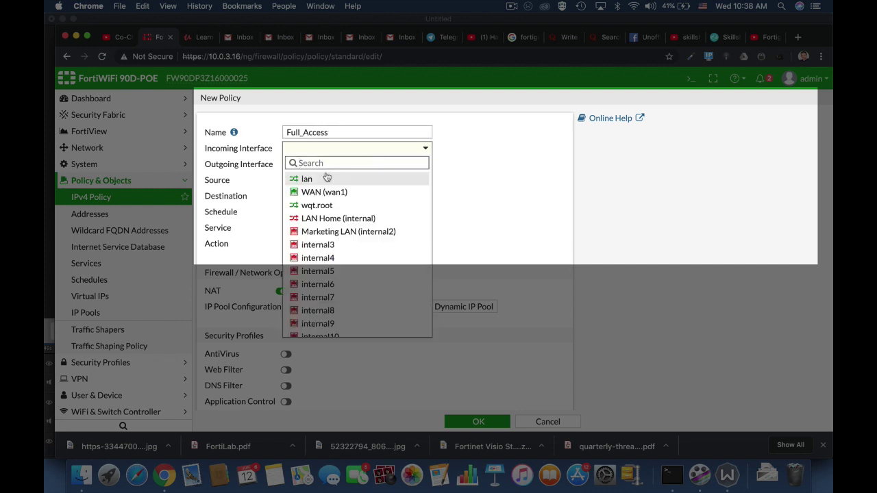
mouse_move(319, 182)
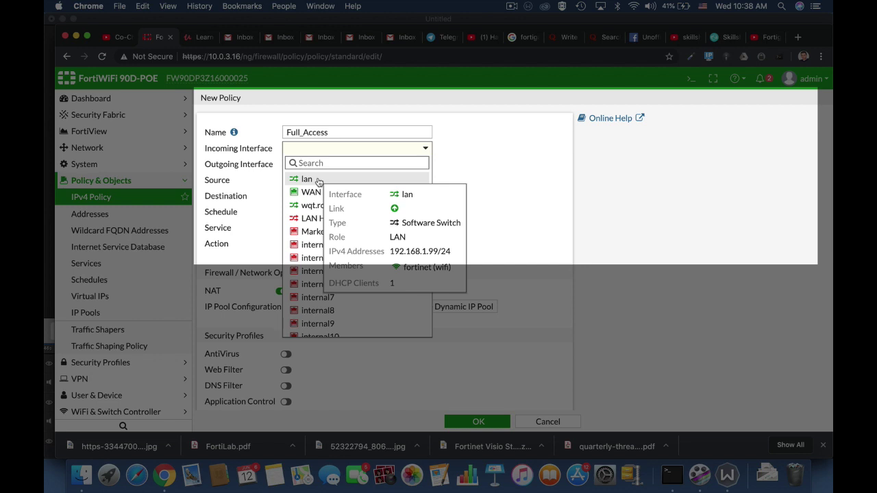
left_click(306, 179)
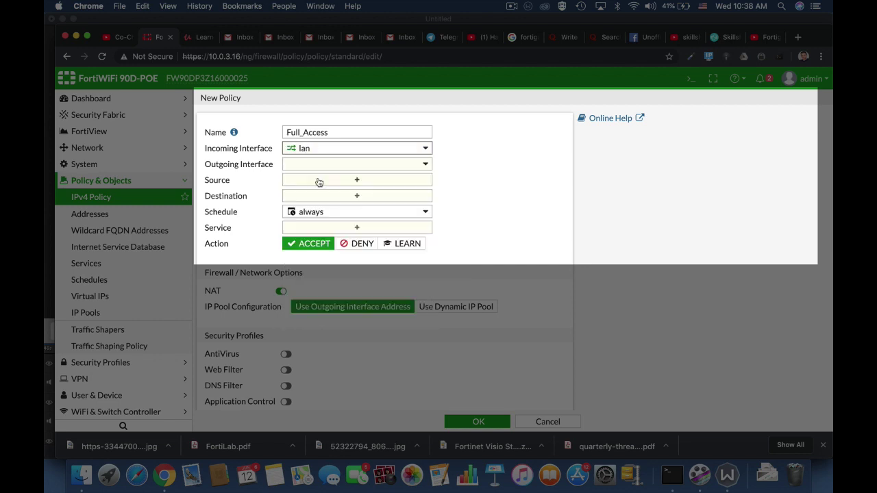
left_click(331, 171)
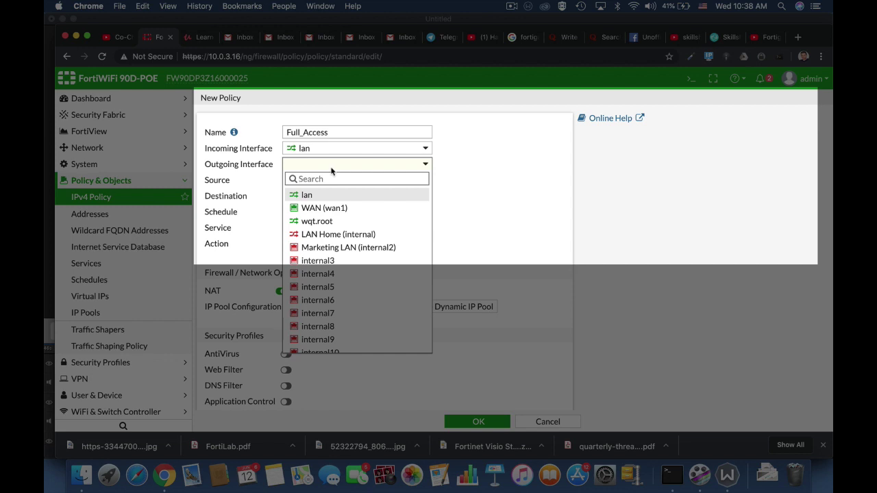
left_click(320, 208)
mouse_move(322, 212)
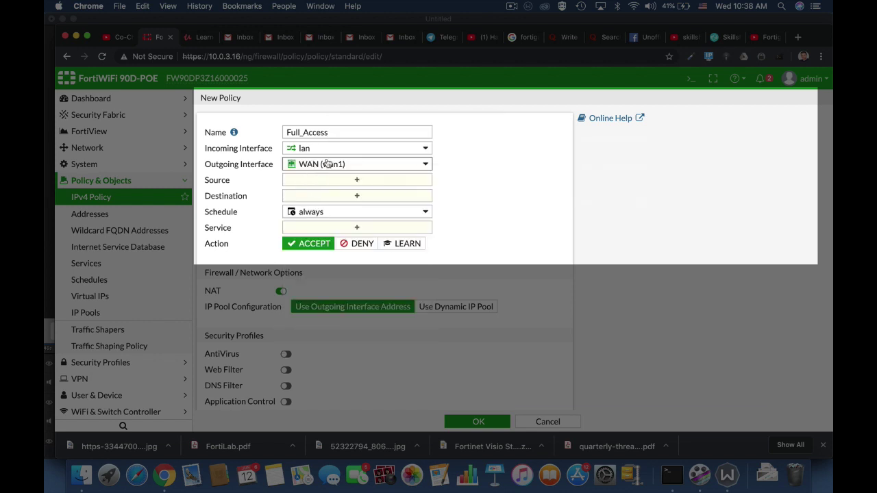
mouse_move(327, 164)
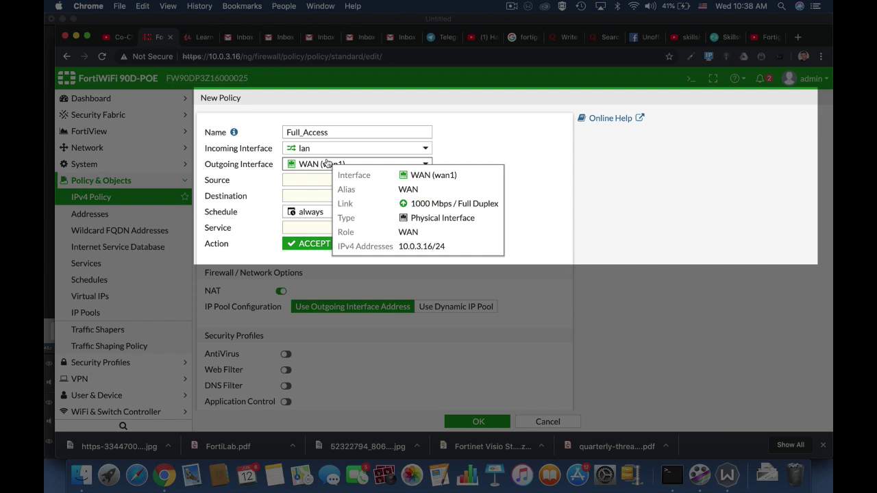
left_click(318, 182)
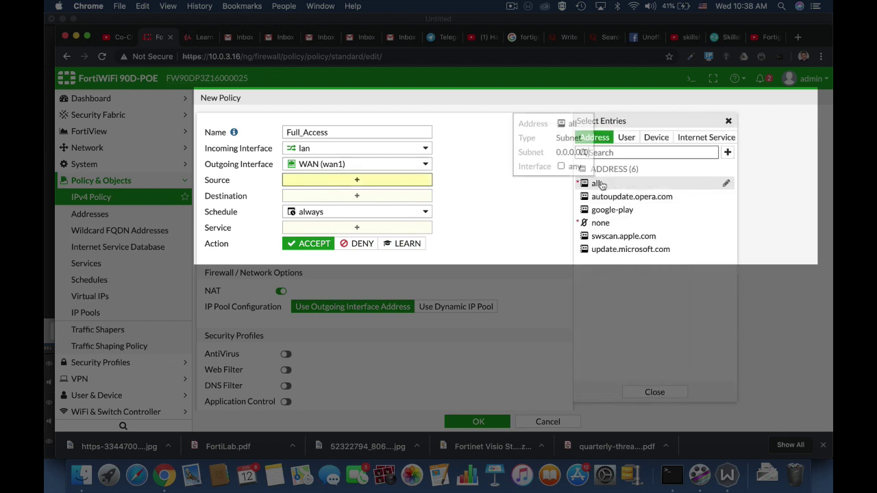
Add all as the policy source and browse the user and group source options.
left_click(597, 184)
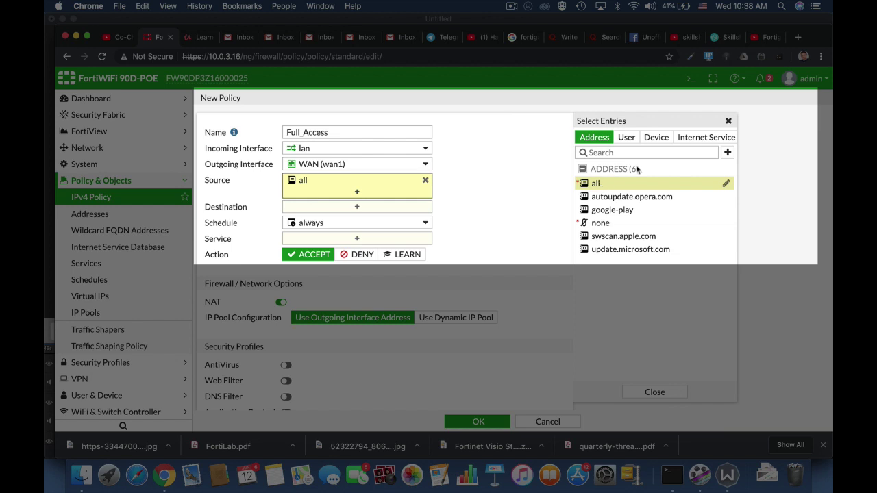
left_click(629, 141)
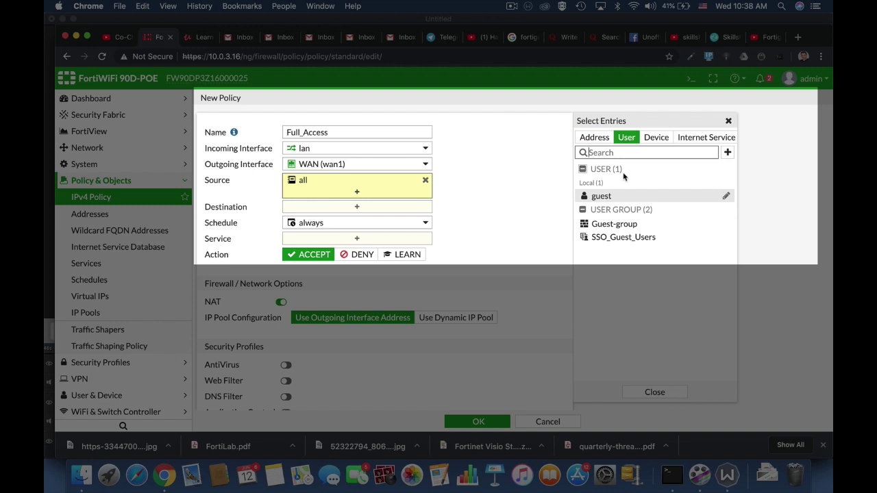
mouse_move(635, 225)
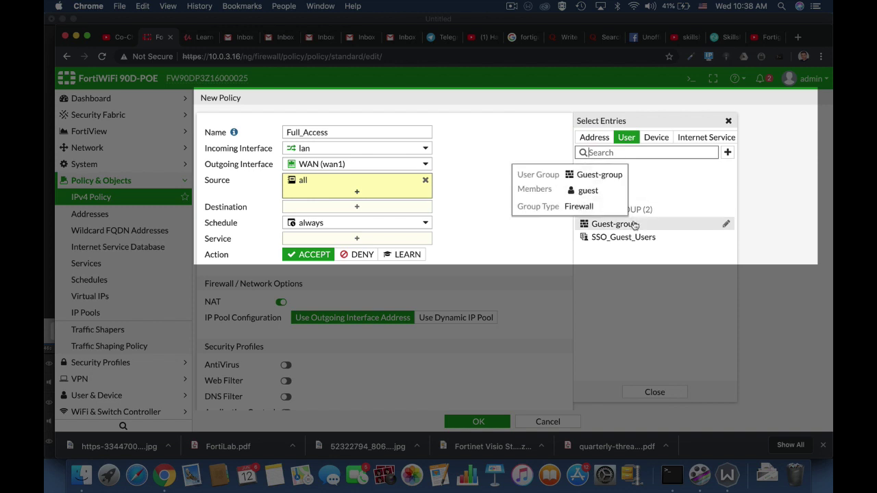
left_click(727, 153)
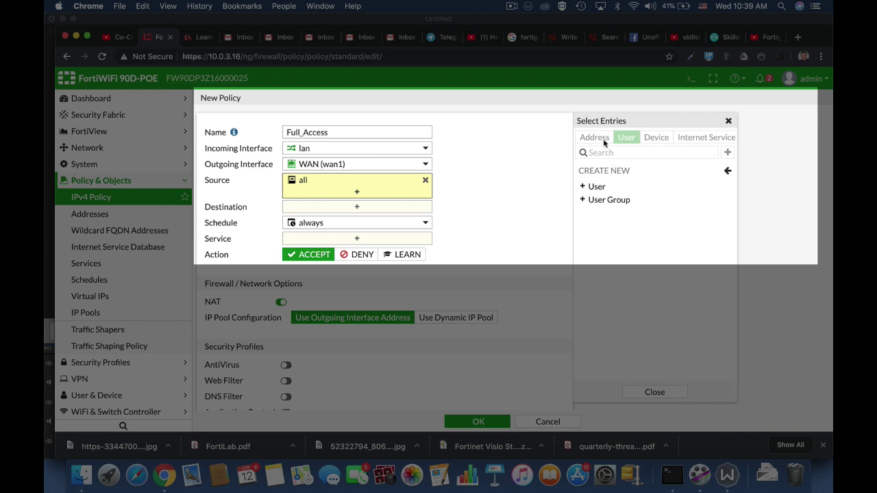
left_click(722, 171)
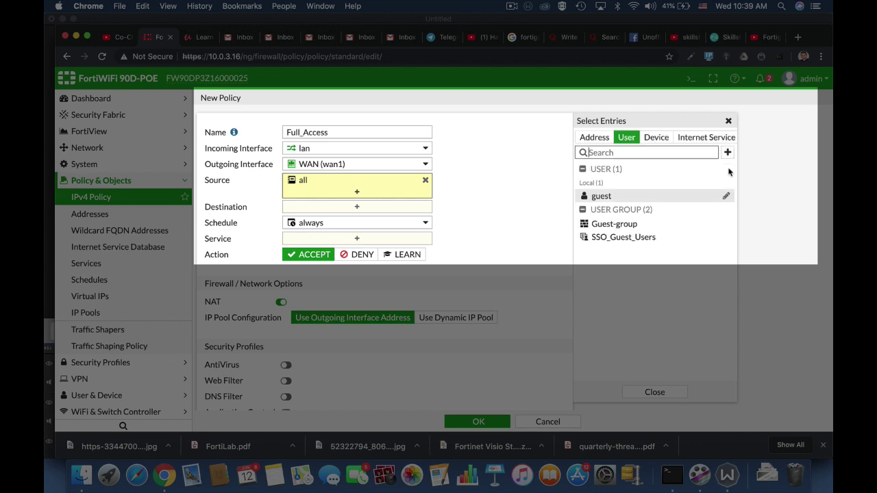
Find the Linux PC device, add it to the source, then remove it again.
left_click(656, 141)
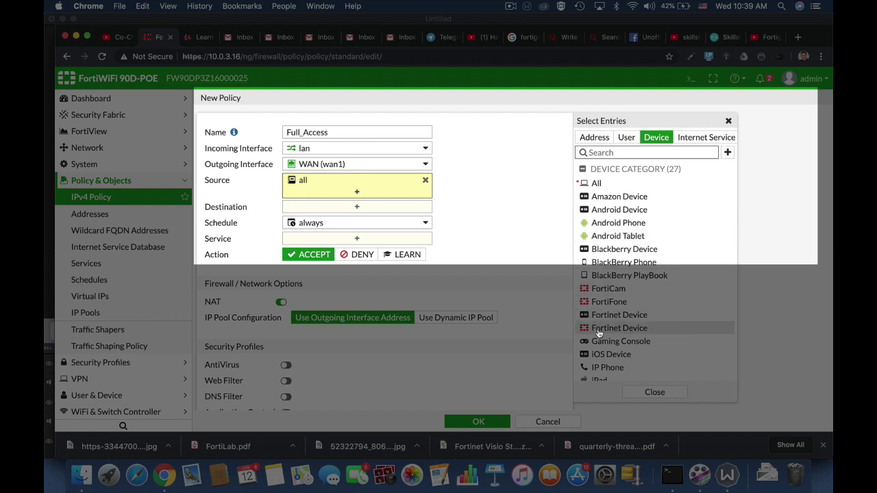
left_click(600, 152)
type("Linux")
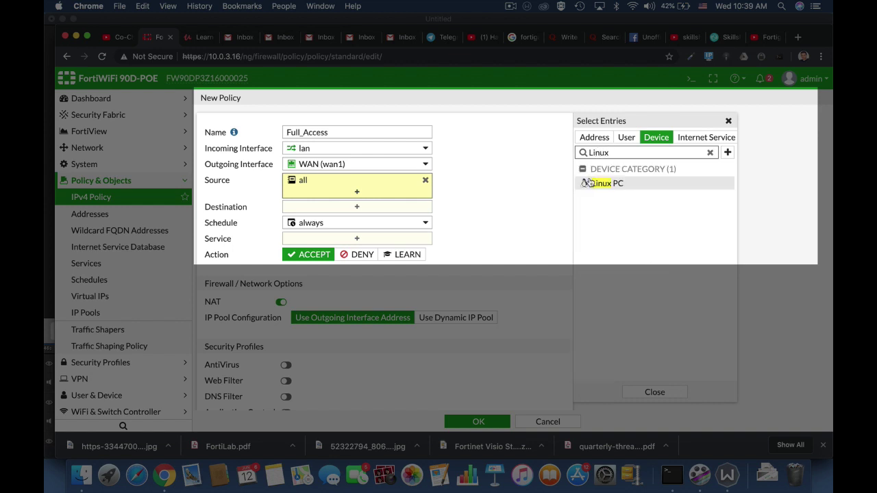
left_click(591, 182)
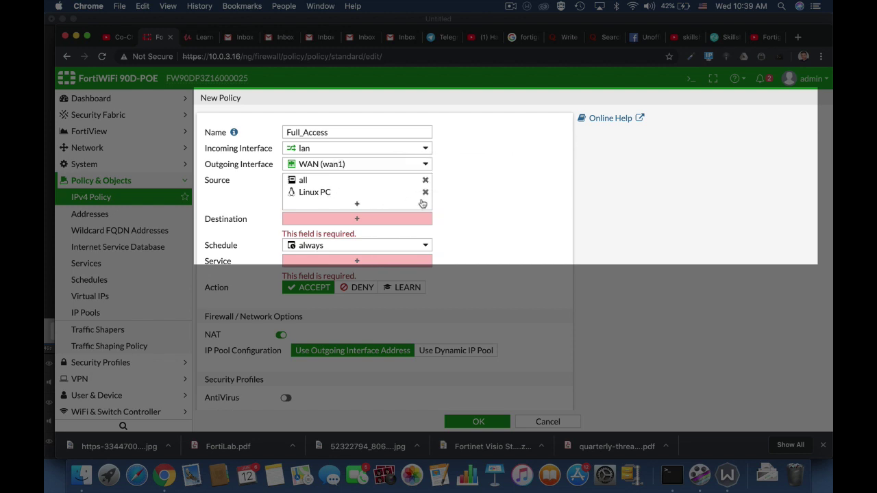
left_click(426, 194)
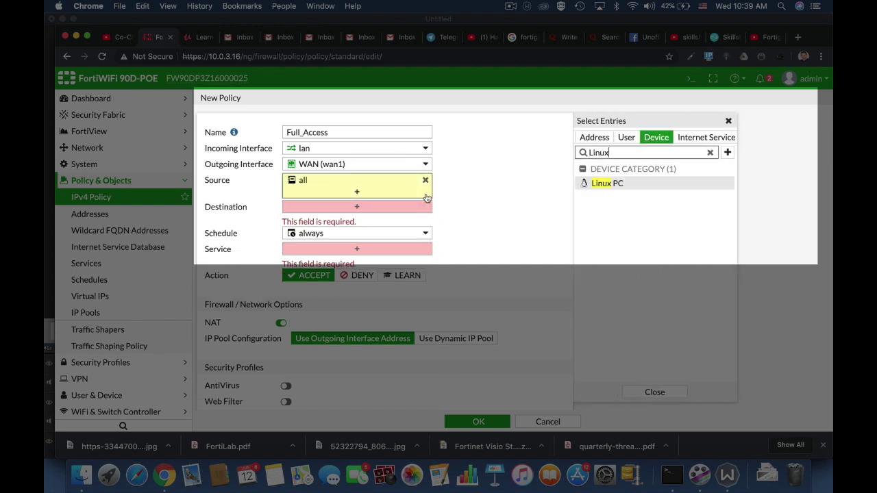
Set the Full_Access policy's destination to all addresses.
left_click(352, 210)
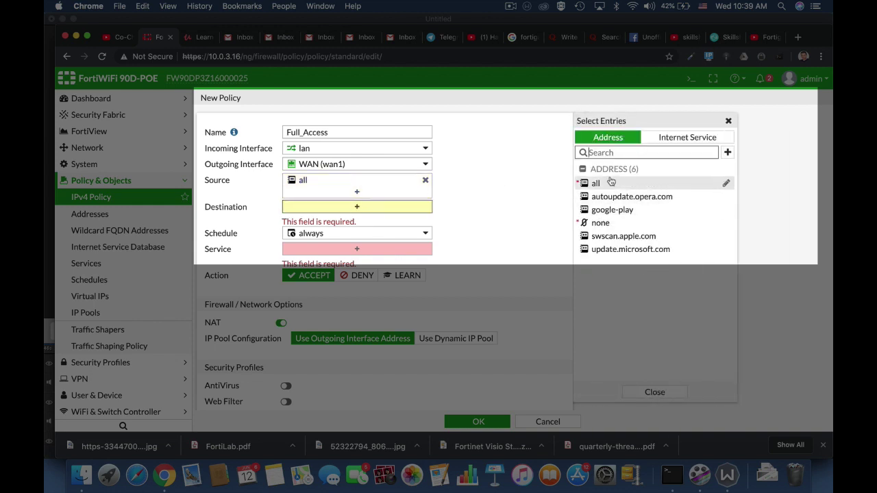
left_click(608, 183)
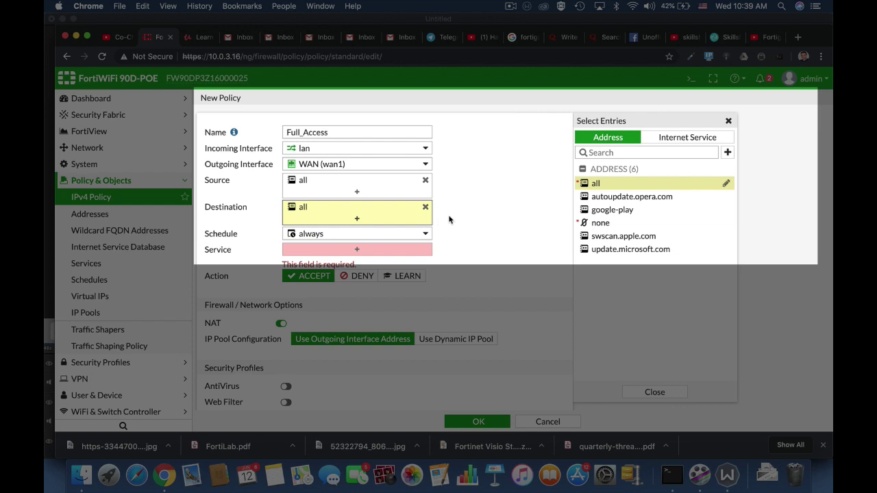
left_click(413, 234)
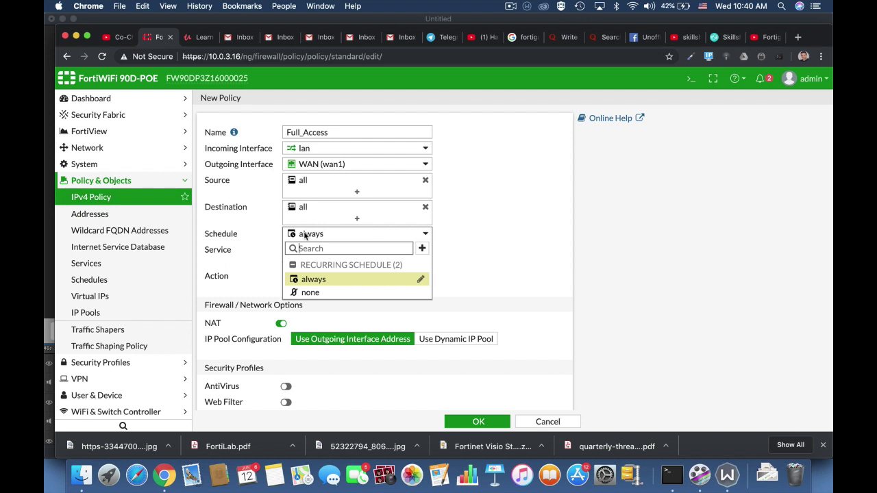
Keep schedule always, search services for http and ftp, then set Service to ALL.
left_click(496, 254)
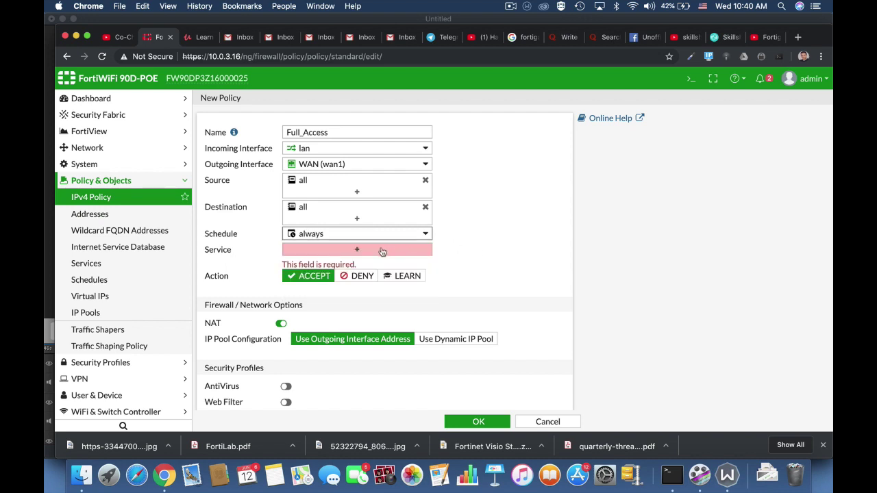
left_click(357, 250)
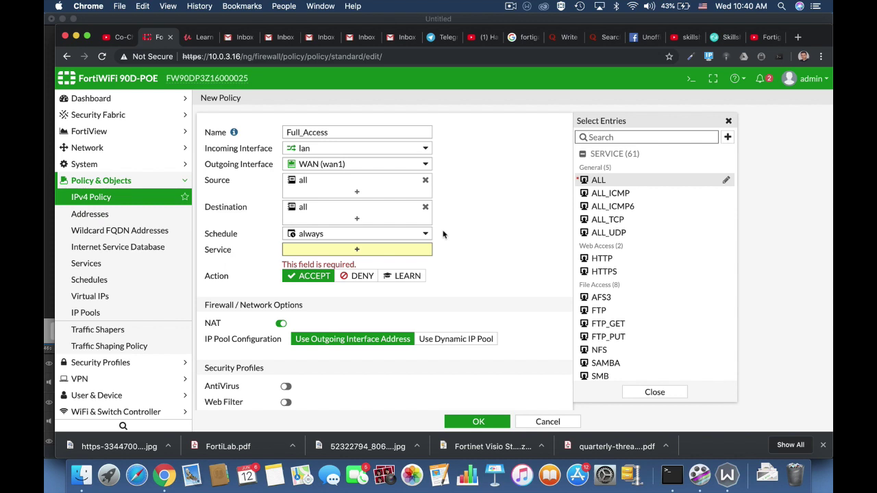
left_click(591, 137)
type("http")
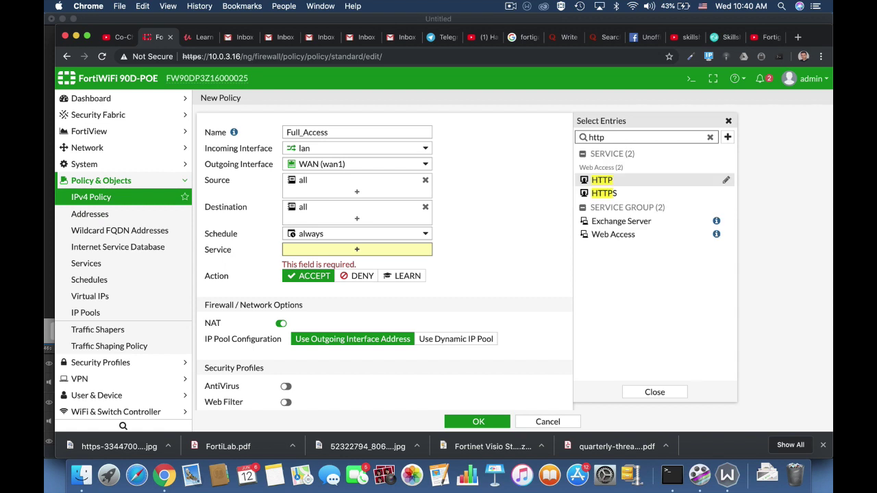
key("BackSpace")
key("BackSpace")
key("BackSpace")
key("BackSpace")
type("ftp")
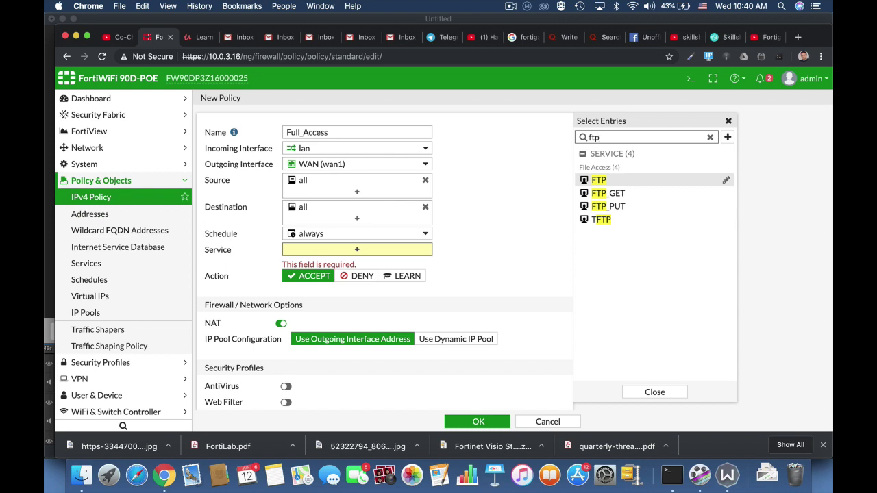
key("BackSpace")
key("BackSpace")
key("BackSpace")
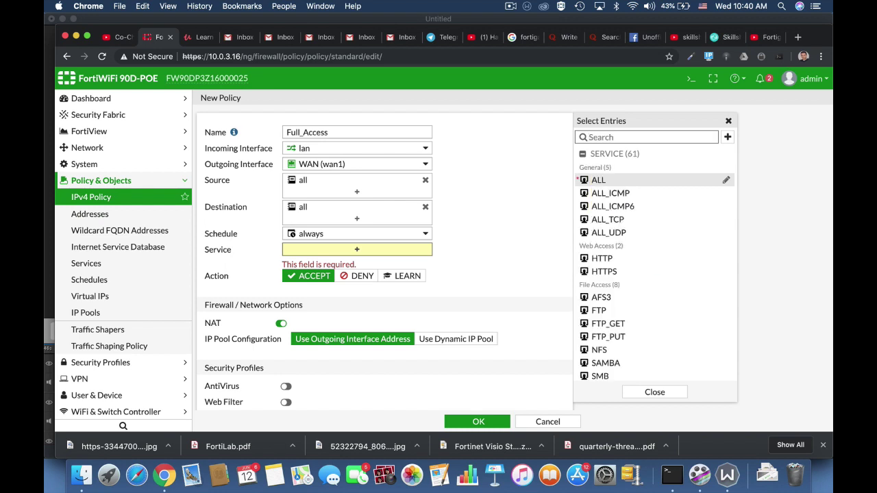
left_click(596, 181)
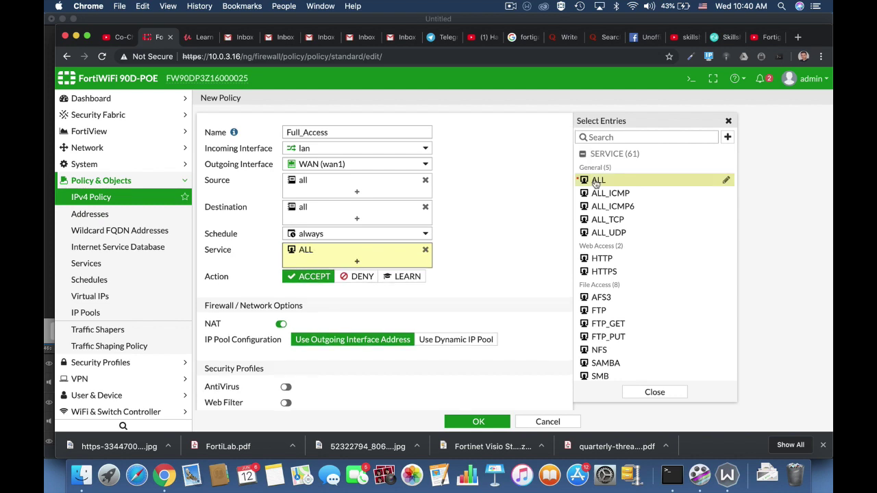
left_click(497, 258)
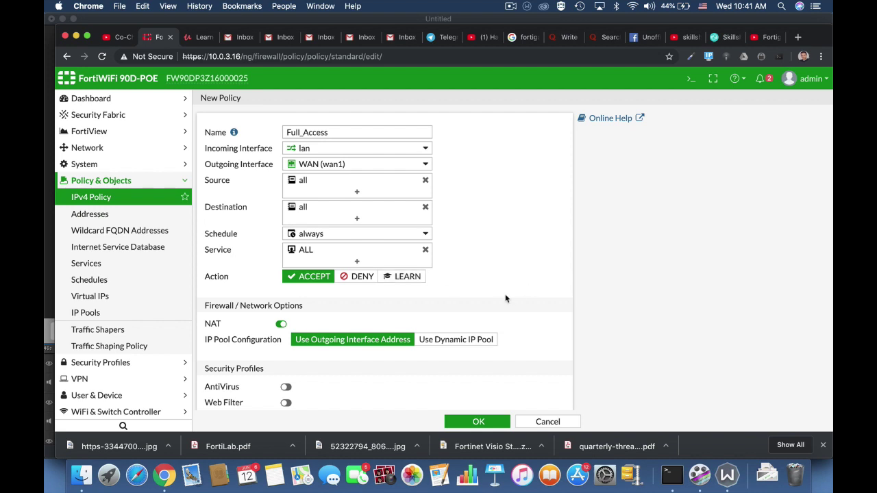
scroll(505, 299, "down", 3)
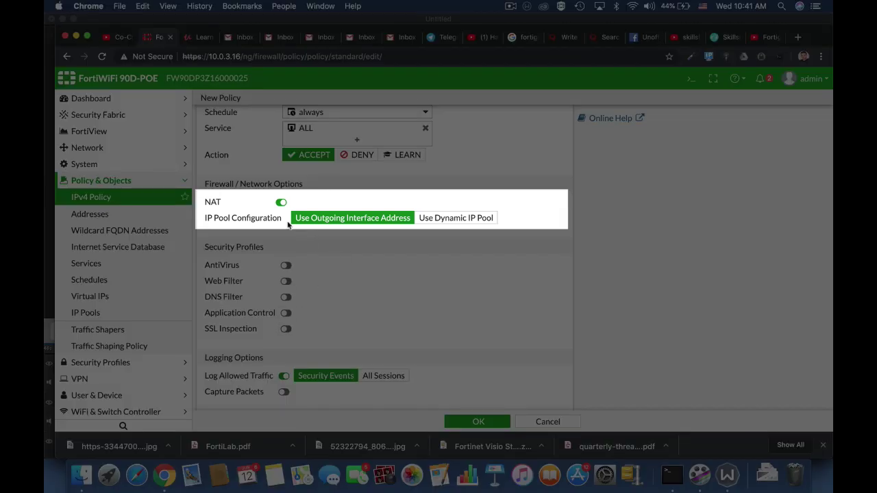
left_click(279, 203)
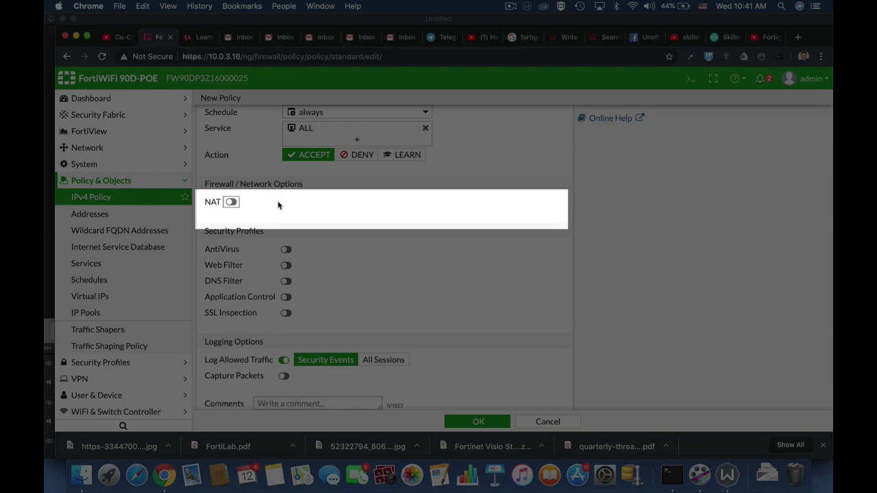
left_click(230, 201)
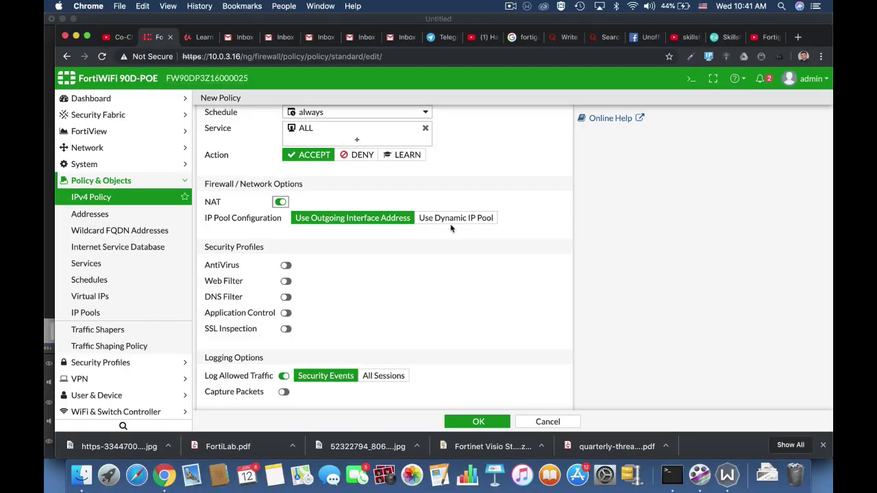
scroll(451, 228, "down", 3)
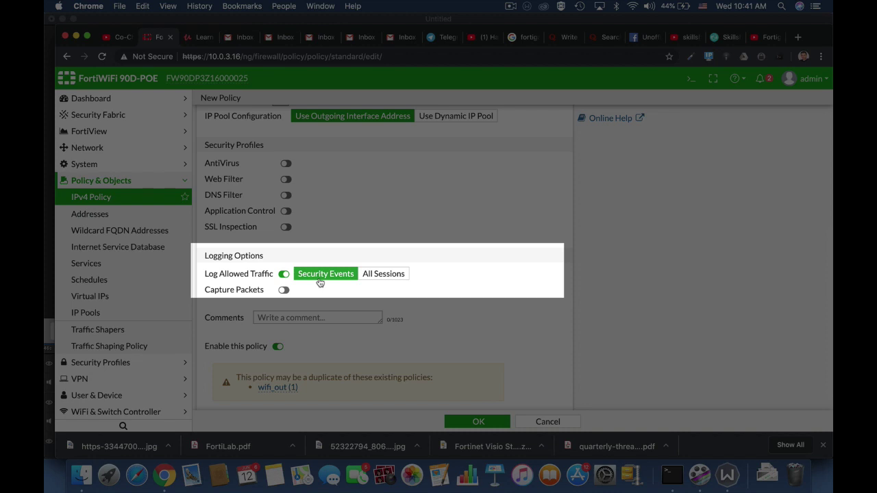
left_click(373, 274)
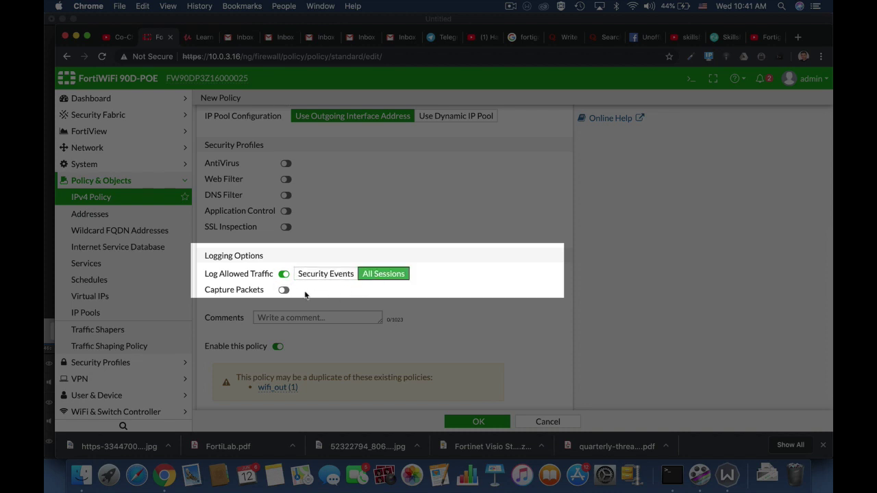
left_click(328, 277)
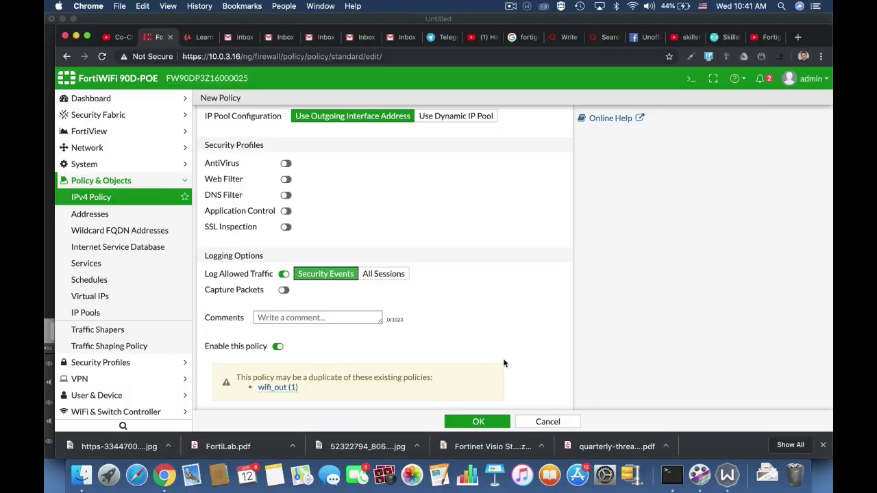
scroll(503, 363, "down", 1)
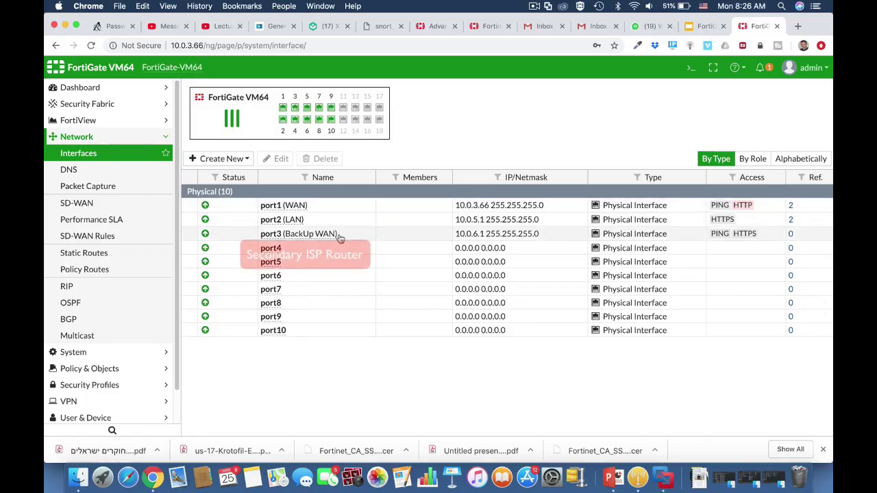
Inspect the existing default static route without changing it.
left_click(141, 253)
left_click(245, 127)
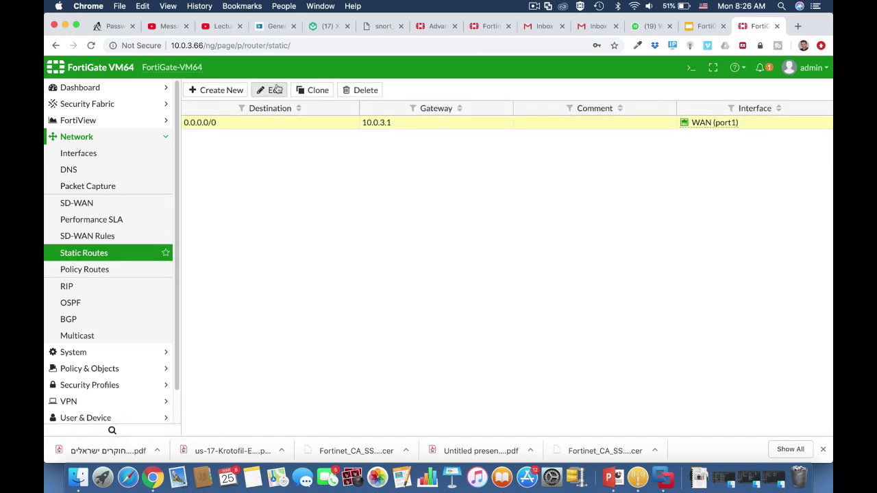
left_click(274, 90)
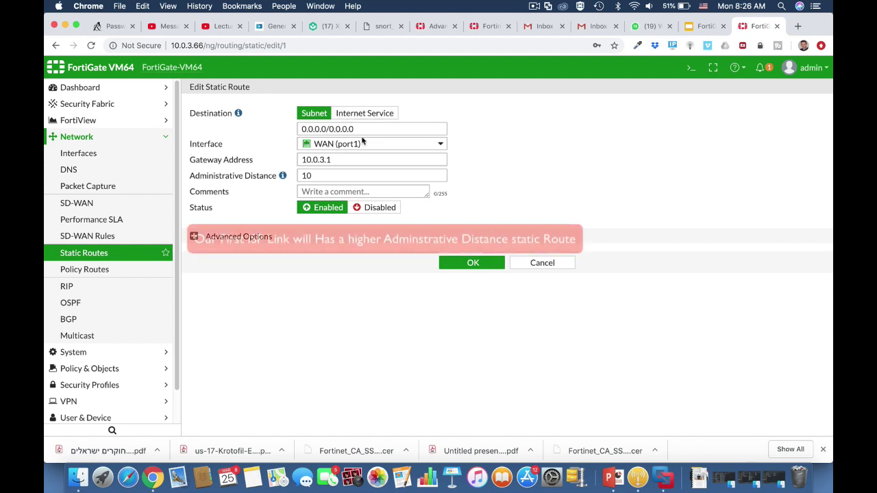
mouse_move(359, 149)
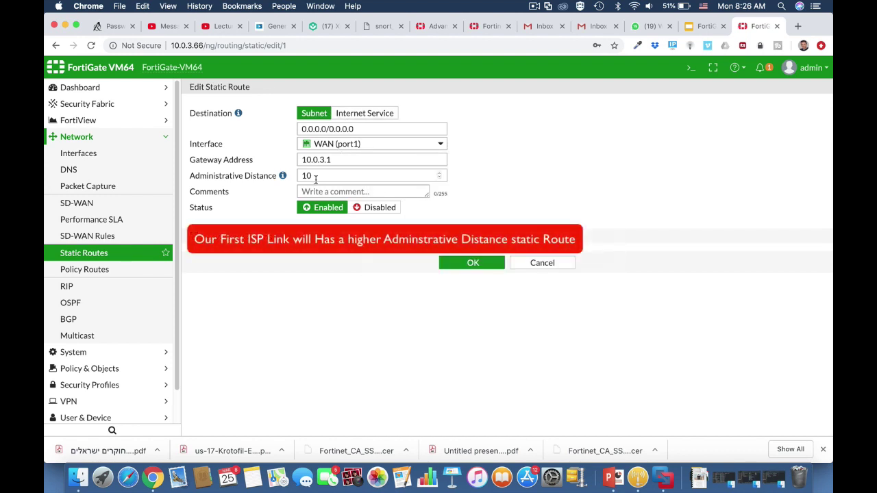
left_click(533, 260)
Add a static route via BackUp WAN (port3), distance 20, gateway 10.0.6.254, and save it.
left_click(231, 88)
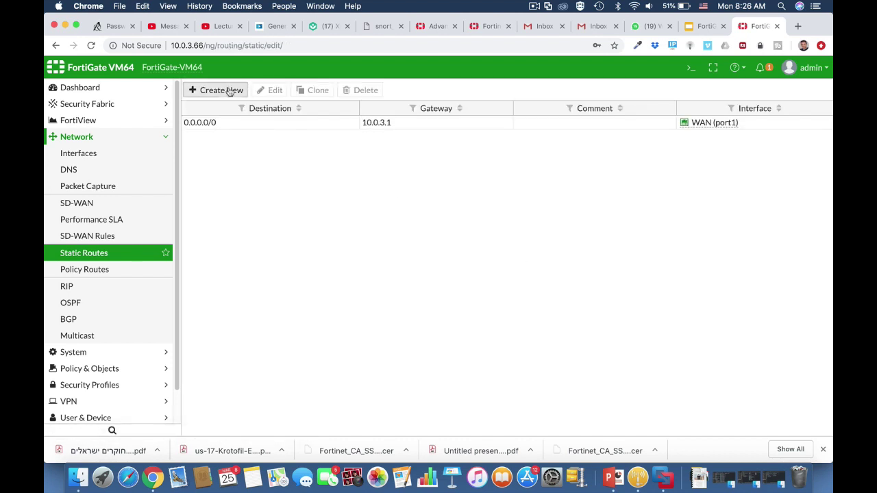
left_click(347, 146)
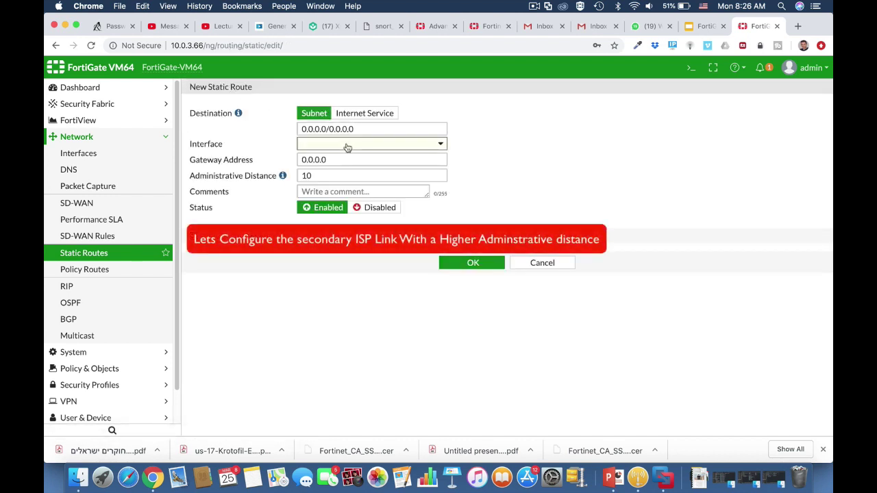
left_click(350, 200)
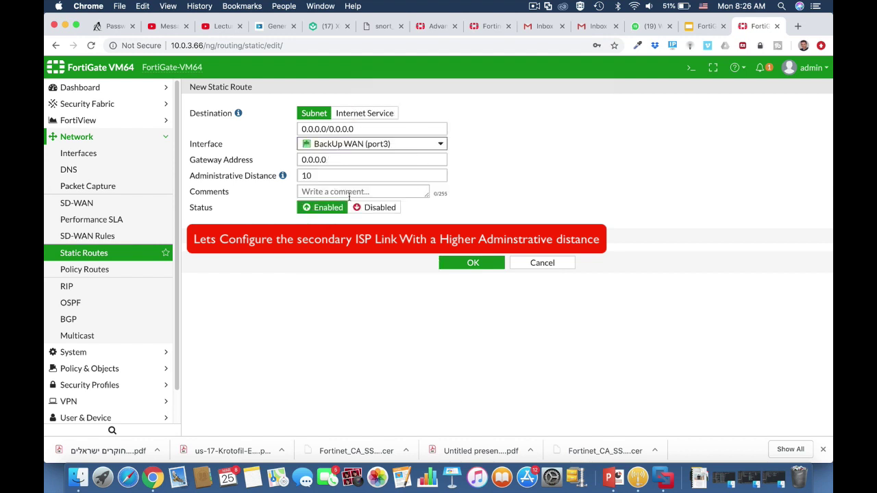
double_click(313, 177)
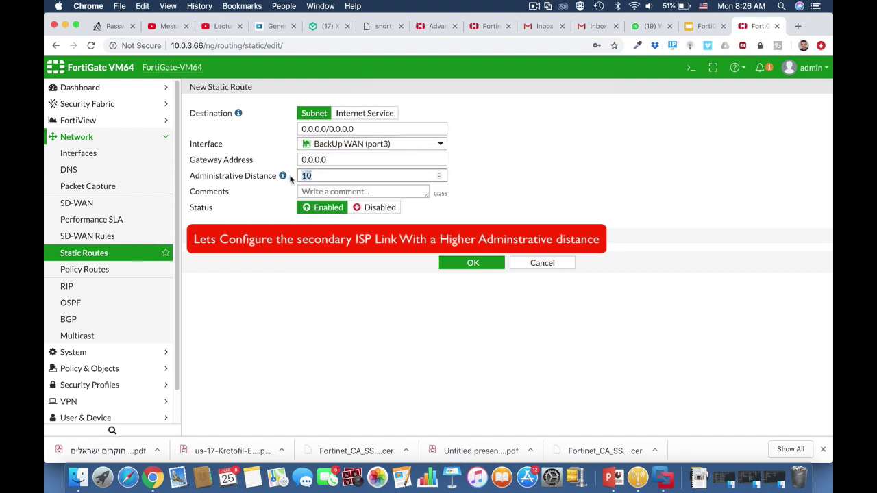
type("20")
left_click(333, 160)
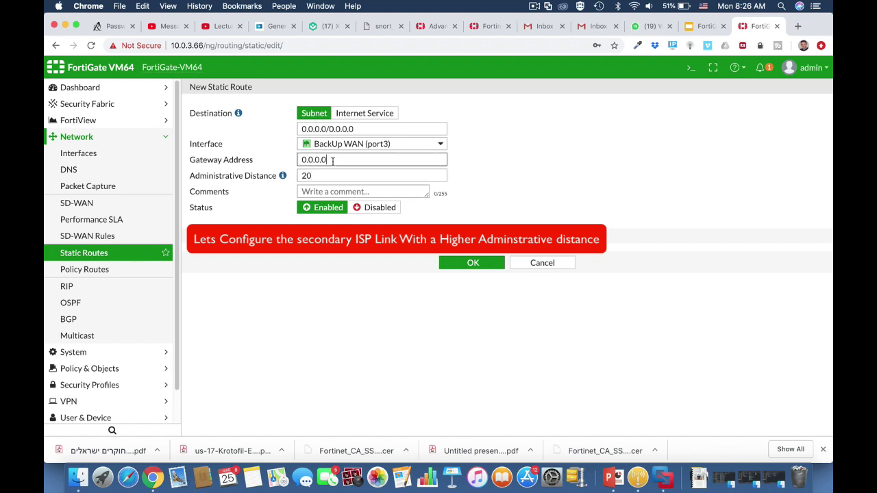
double_click(298, 162)
type("10.0.")
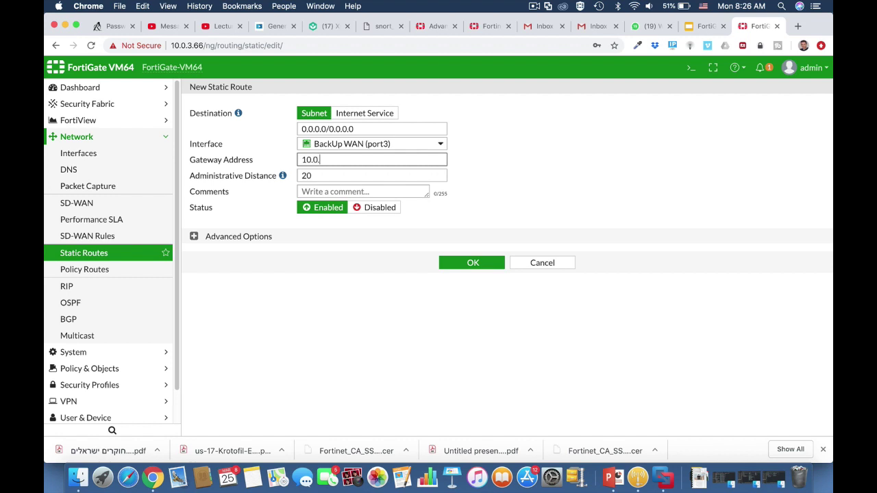
type("6.254")
left_click(479, 264)
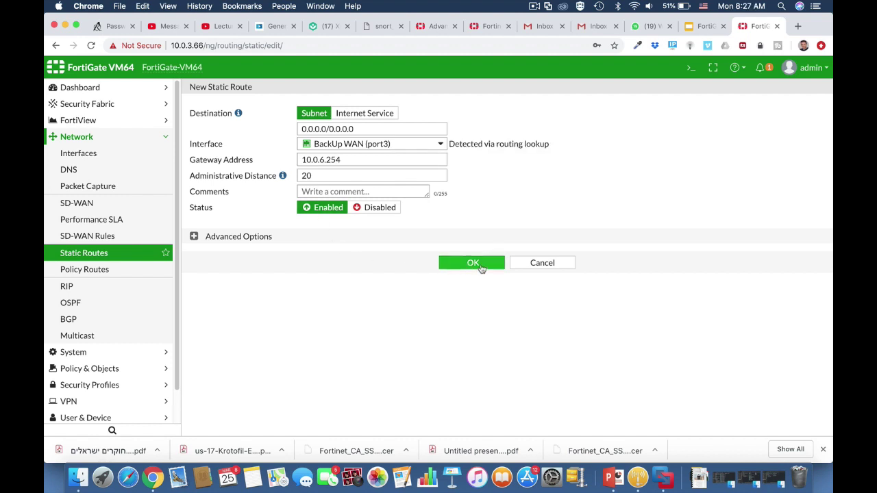
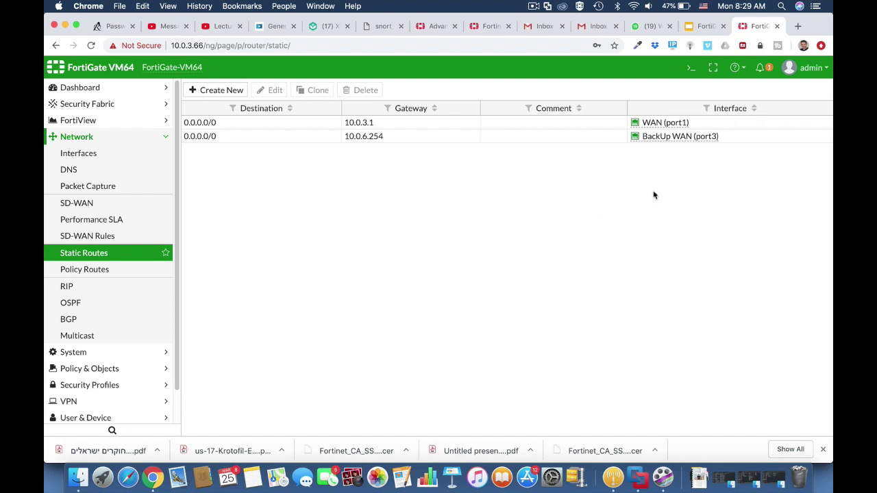
Display the full routing table and the routing-table database in the CLI console.
left_click(689, 68)
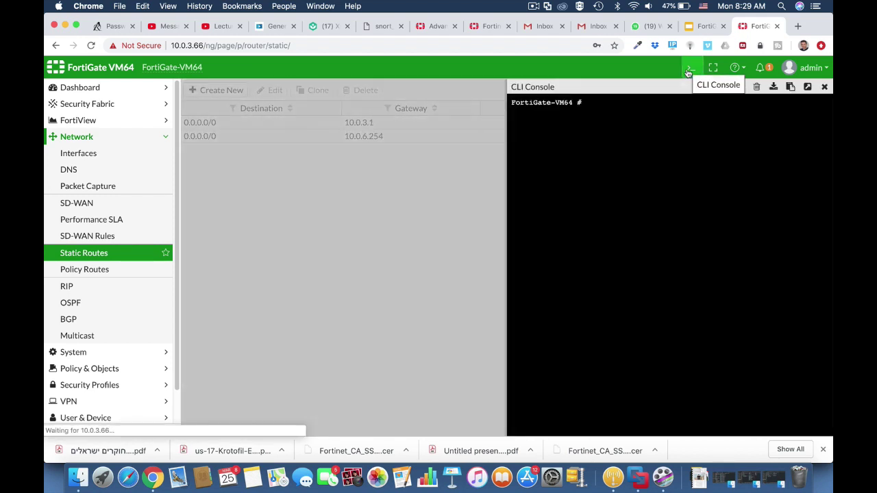
type("get ")
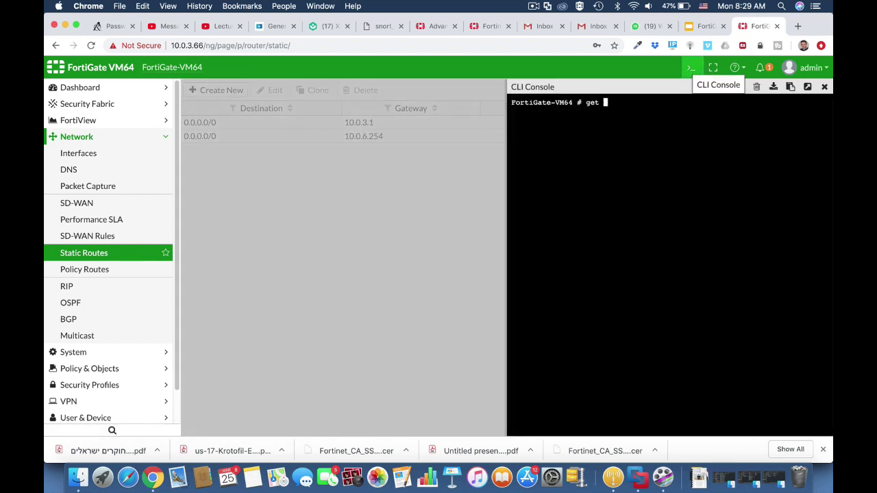
type("router")
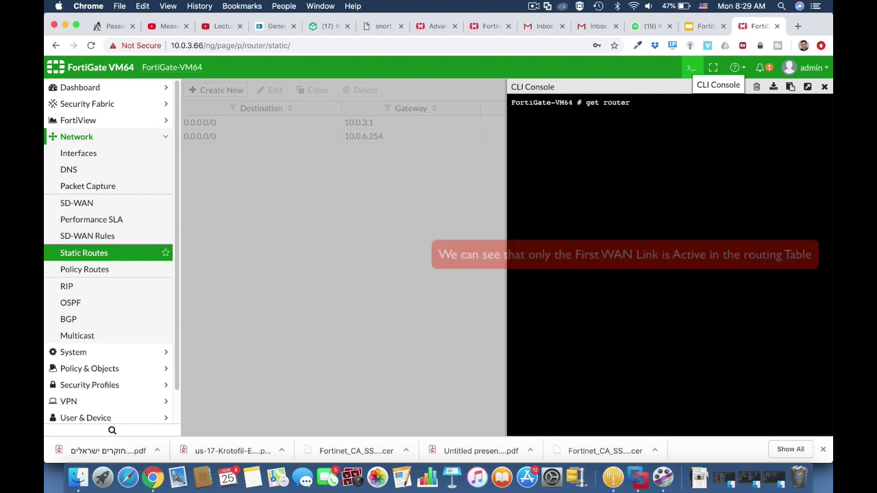
type(" info routing-table")
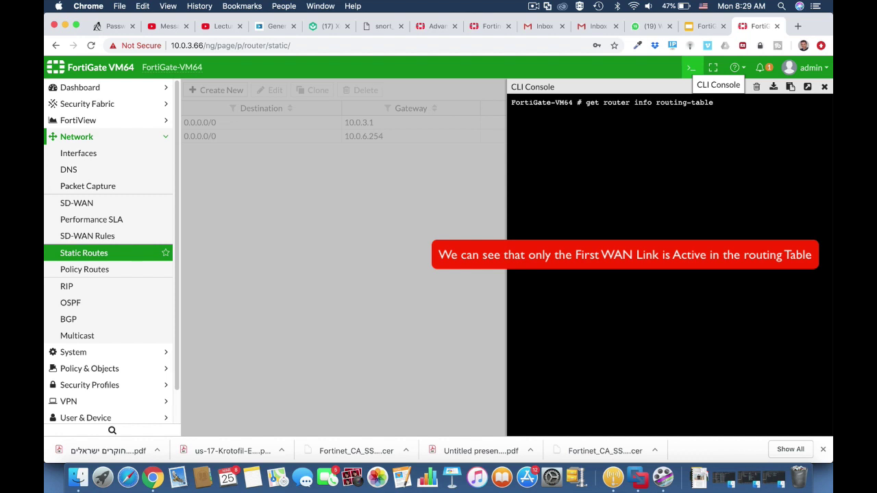
type(" all")
key("Return")
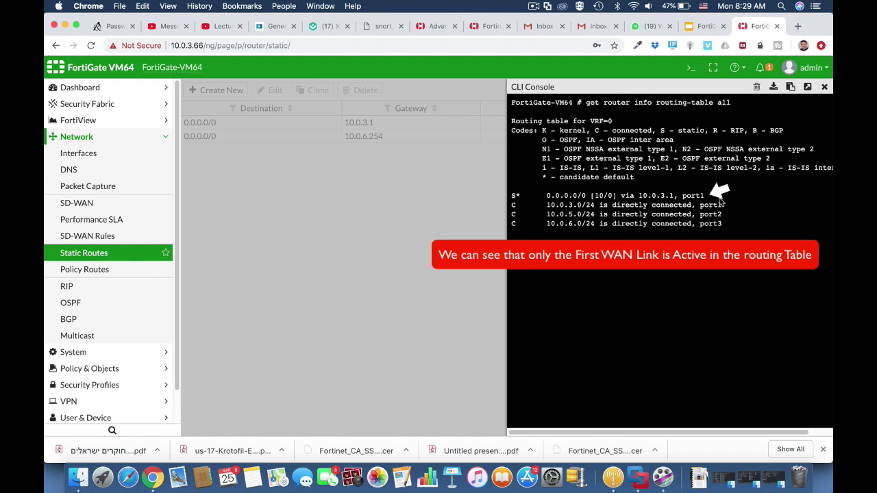
key("Up")
key("BackSpace")
key("BackSpace")
key("BackSpace")
type("database")
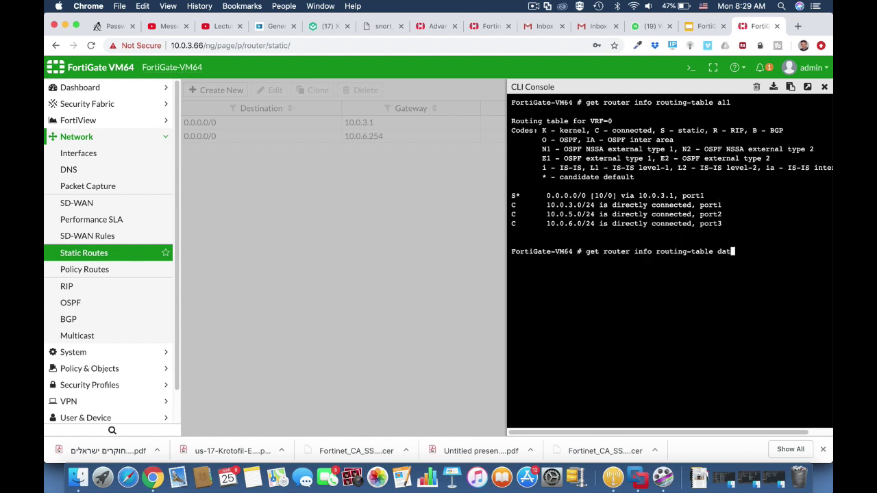
key("Tab")
key("Return")
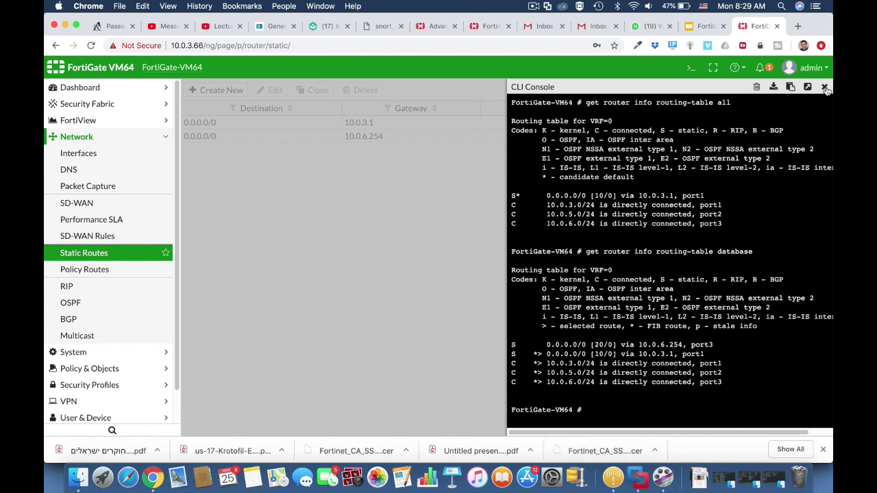
left_click(824, 87)
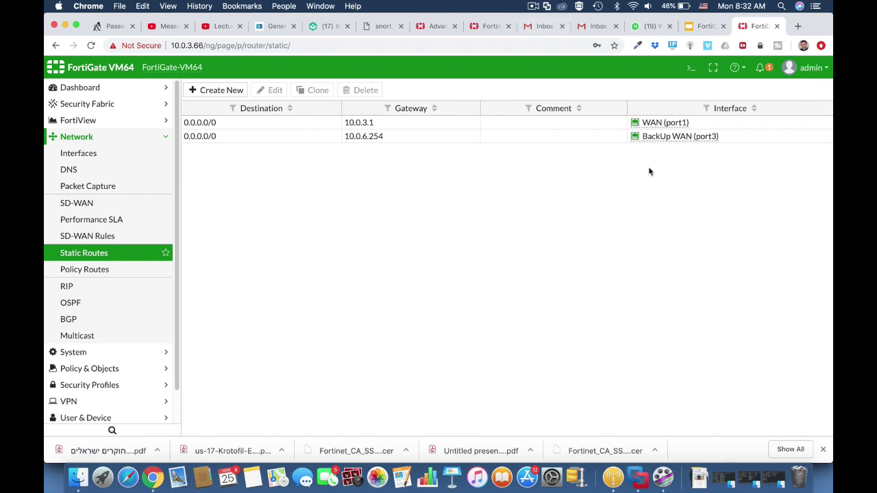
Create link monitor testlink with source interface port3 and probe server 8.8.8.8.
left_click(690, 68)
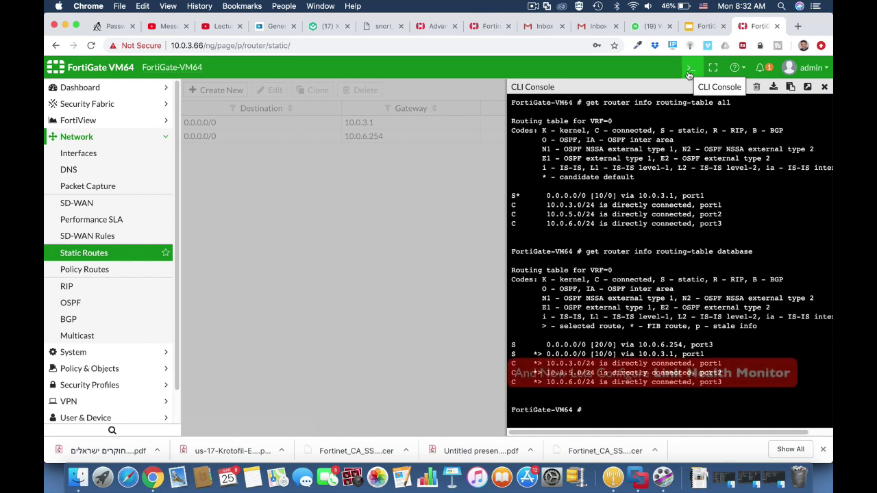
type("con")
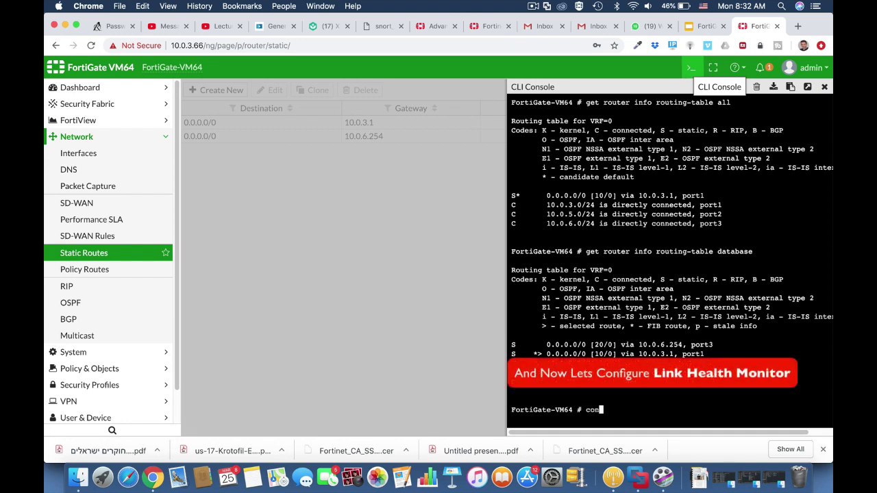
type("fig system link-monitor")
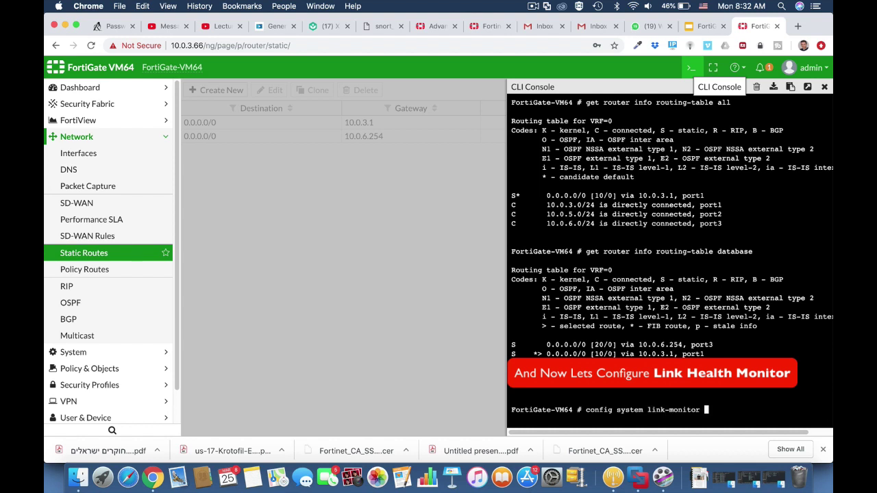
key("Return")
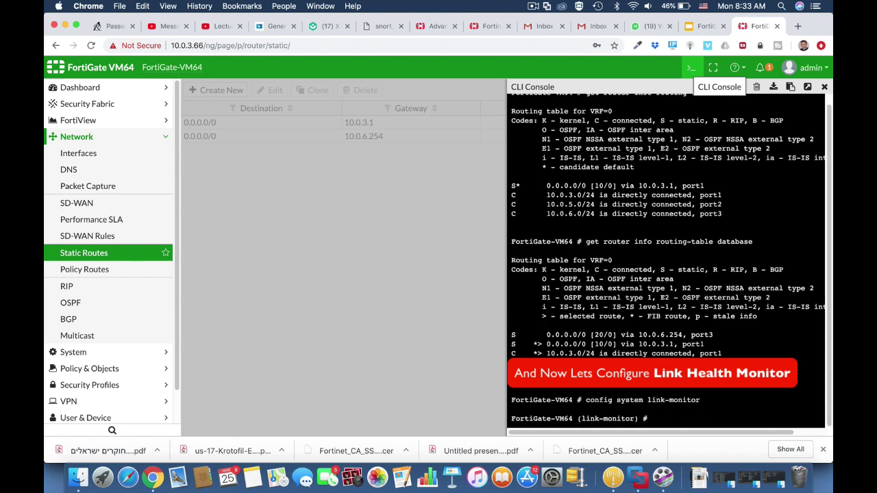
type("edit test")
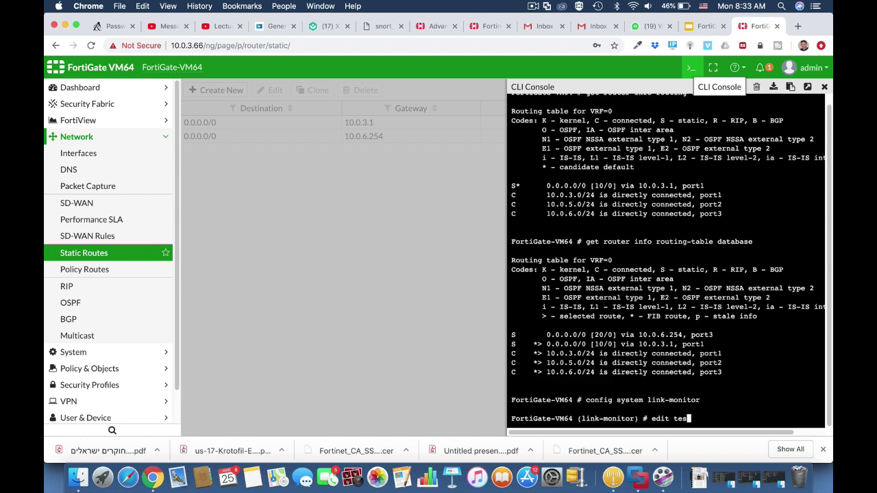
type("link")
key("Return")
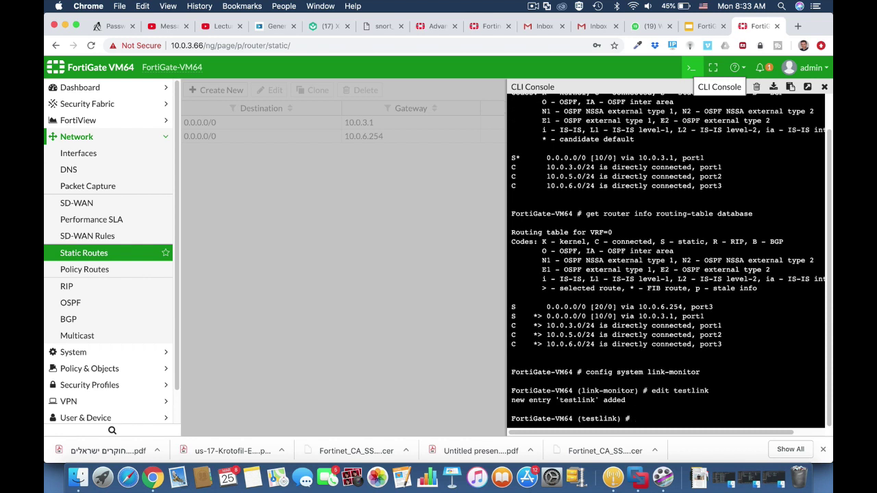
type("set srcintf port3")
key("Return")
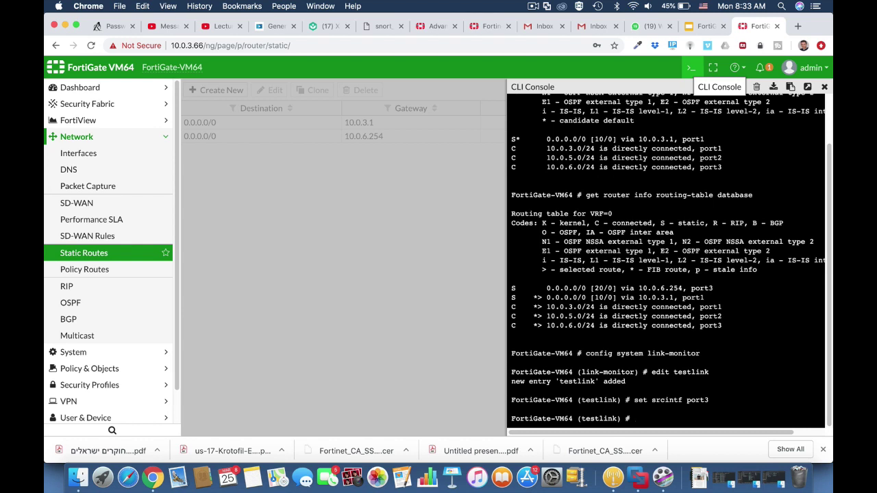
type("set server 8.8.8.8")
key("Return")
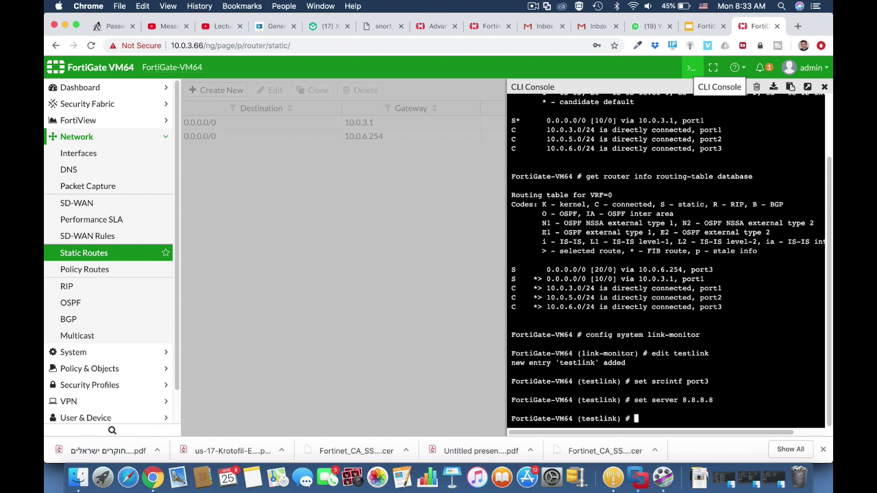
Set testlink's gateway to 10.0.3.1 and protocol to ping, and enable update-static-route.
type("set gateway-ip 10.0.3")
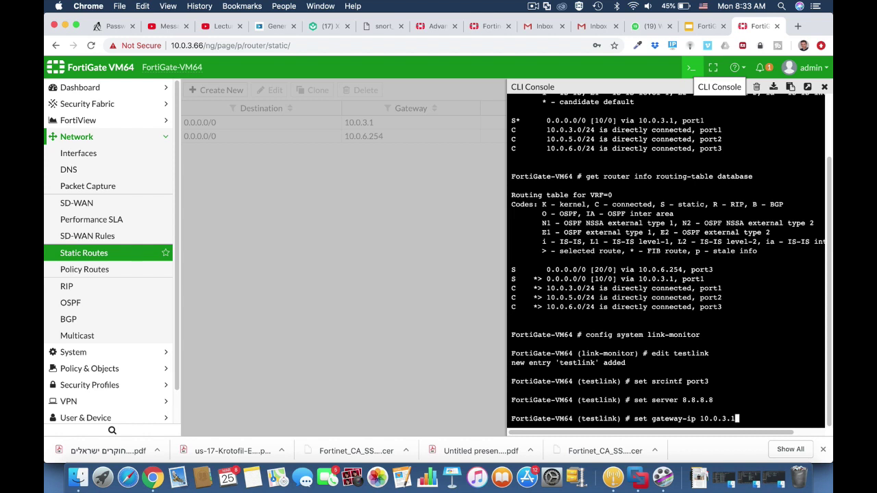
type(".1")
key("Return")
type("set ")
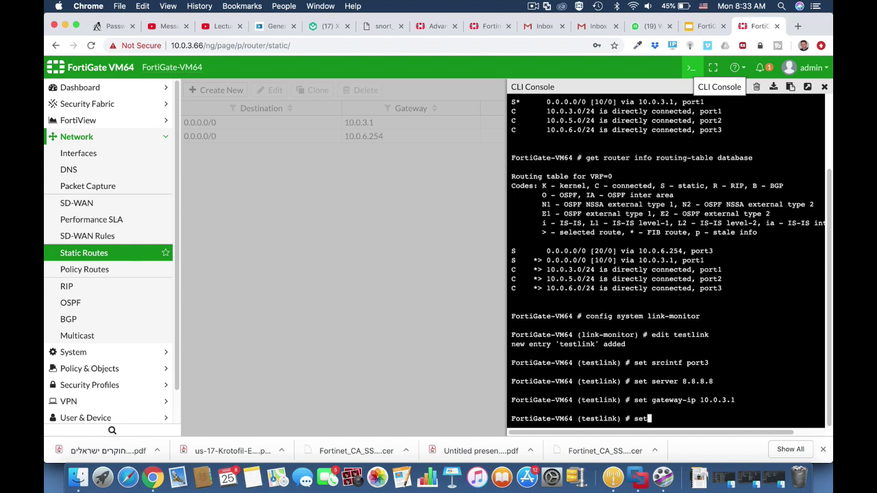
type("protocol ping")
key("Return")
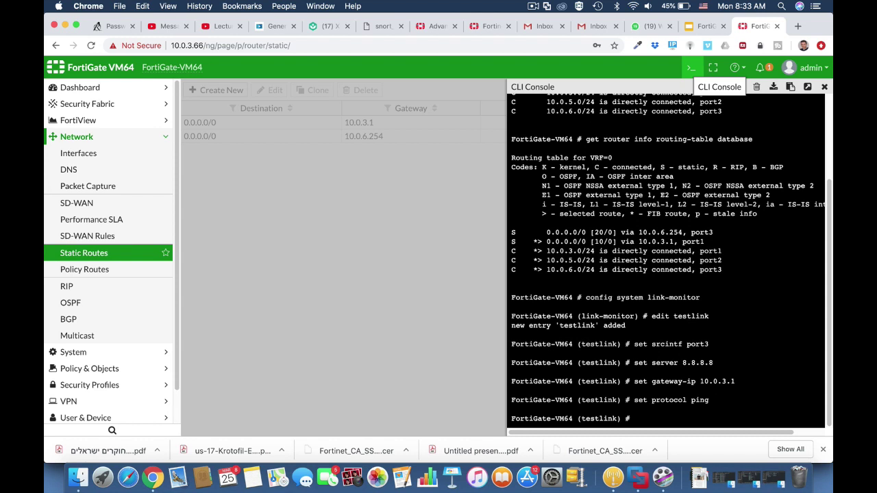
type("set u")
key("Tab")
key("Tab")
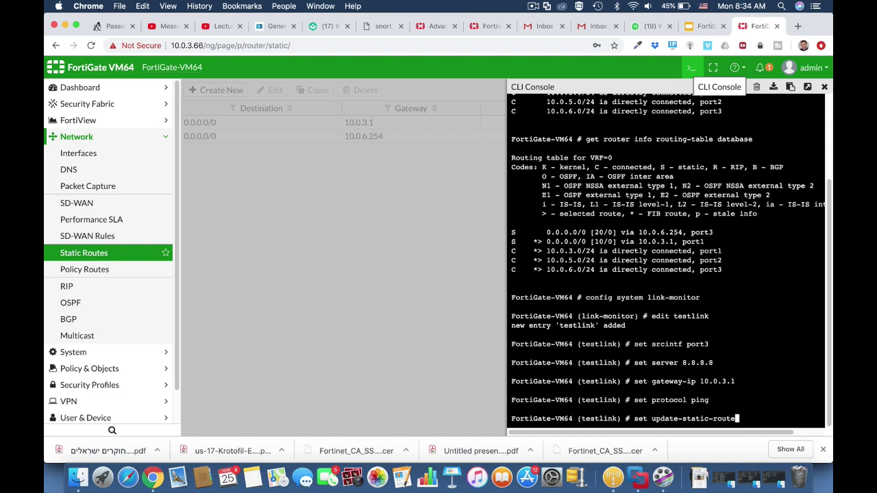
type("enable")
key("Return")
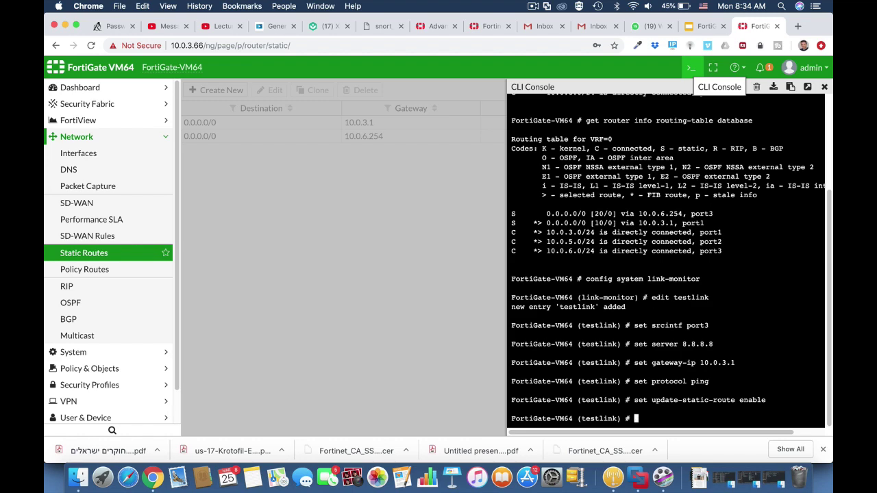
type("en")
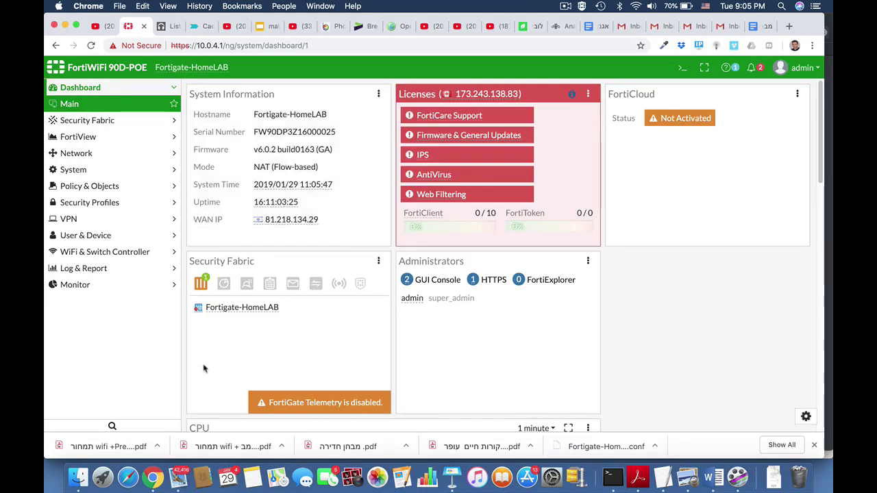
Create the user group SSL_Group with the local user as its only member.
left_click(96, 236)
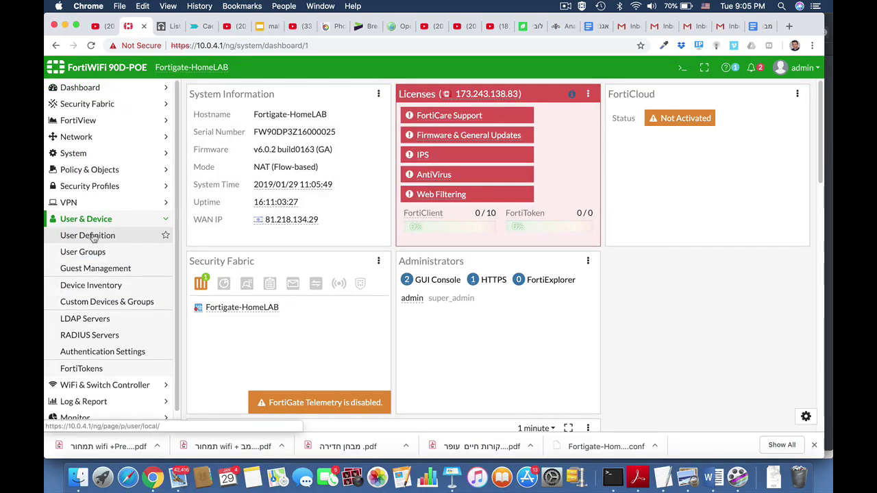
left_click(91, 253)
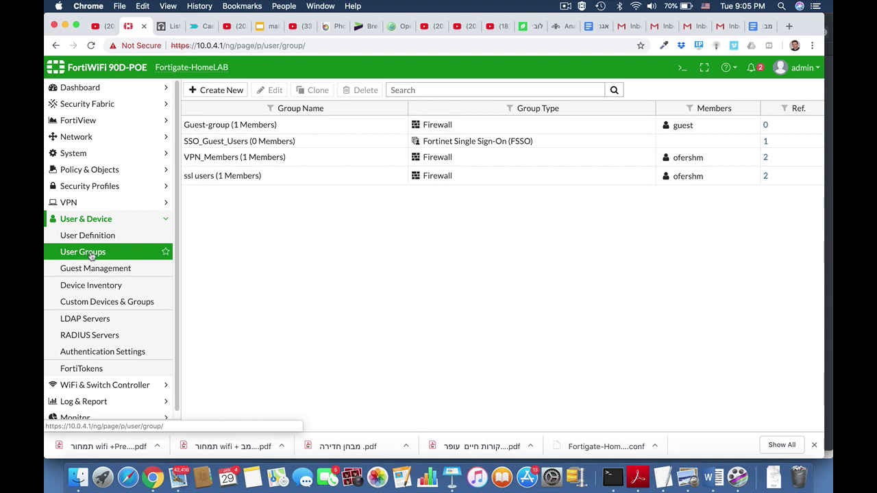
left_click(230, 89)
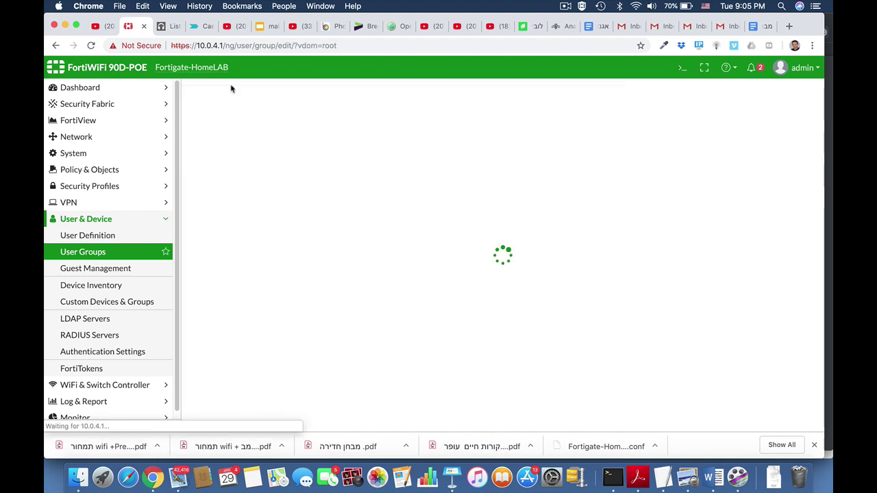
left_click(268, 114)
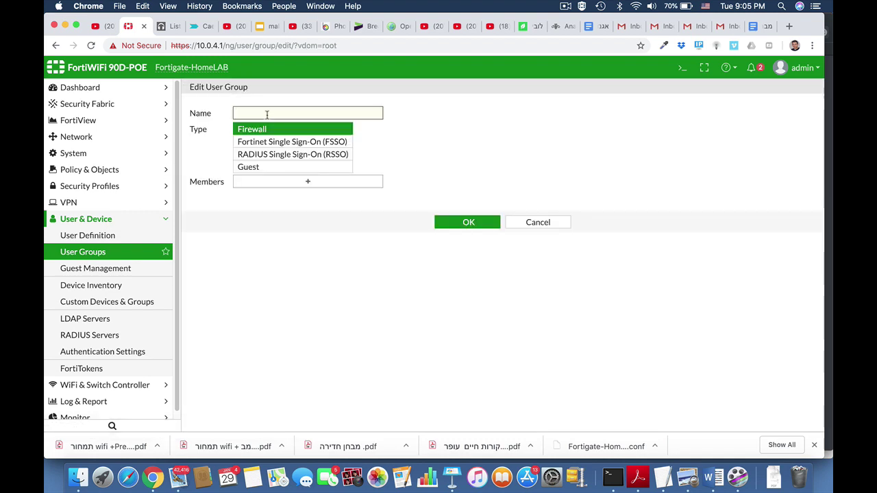
type("SSL_G")
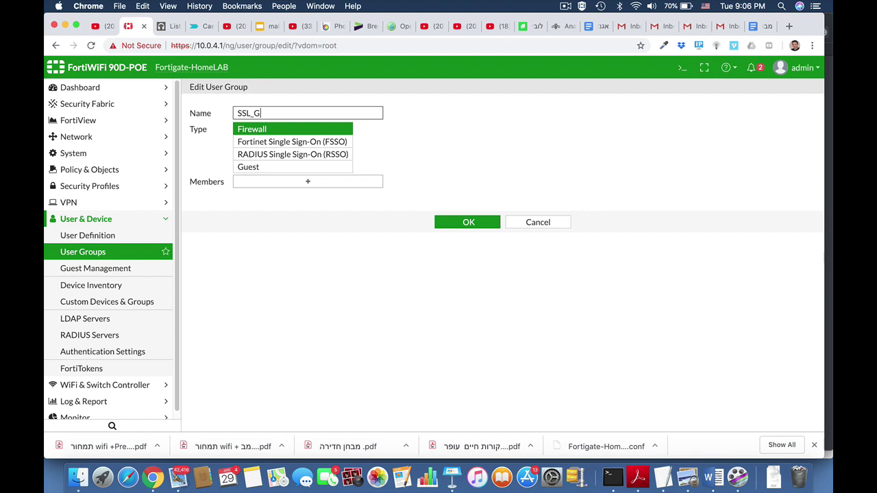
type("roup")
left_click(317, 184)
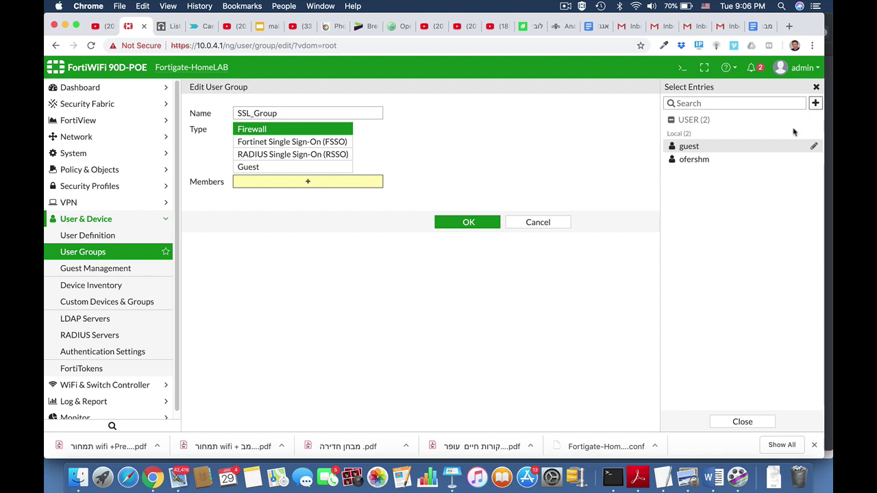
left_click(723, 161)
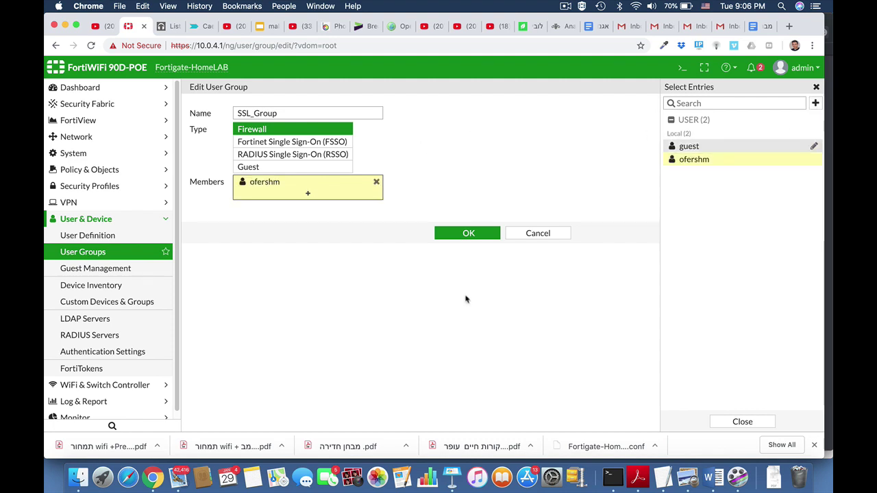
left_click(476, 235)
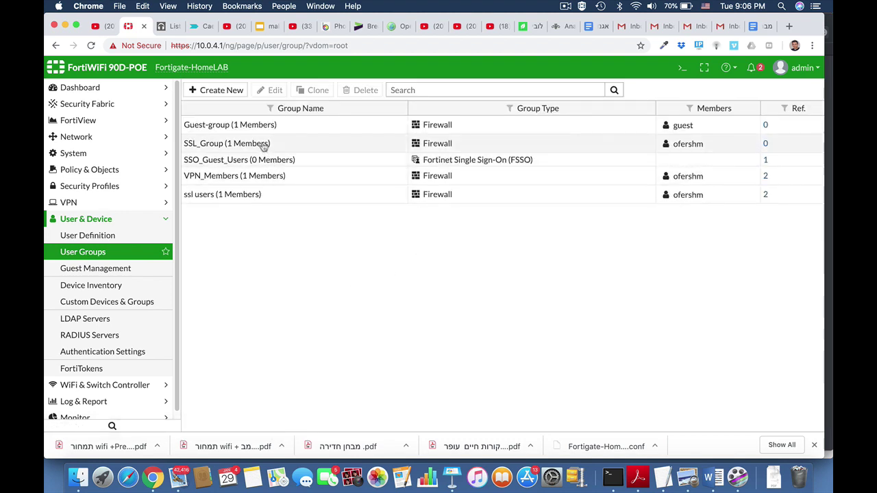
left_click(101, 219)
Review the SSL-VPN server certificate options without changing them.
left_click(90, 203)
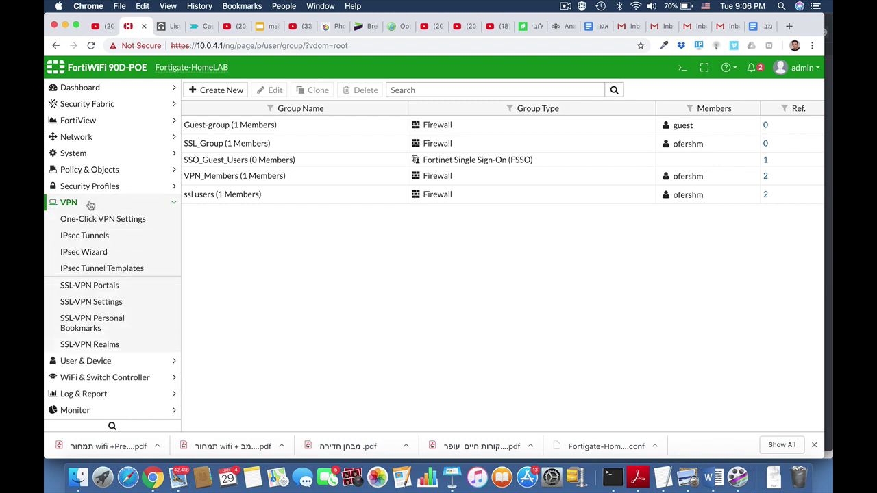
left_click(92, 304)
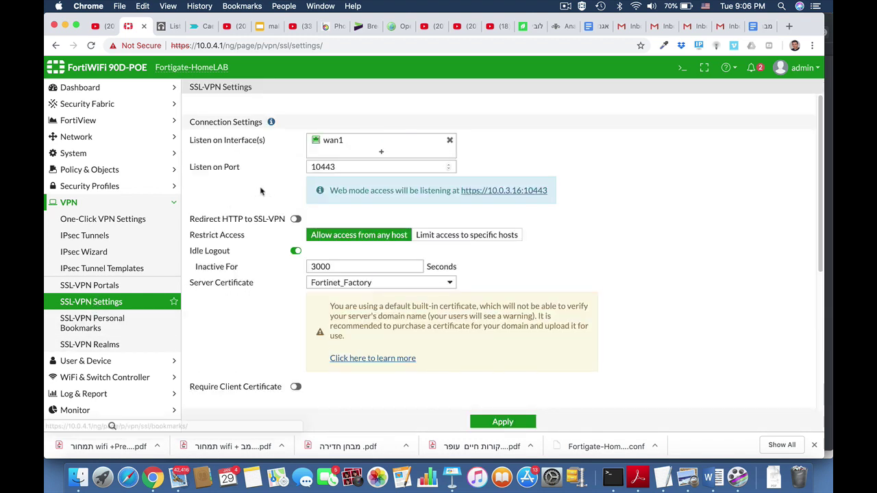
mouse_move(330, 141)
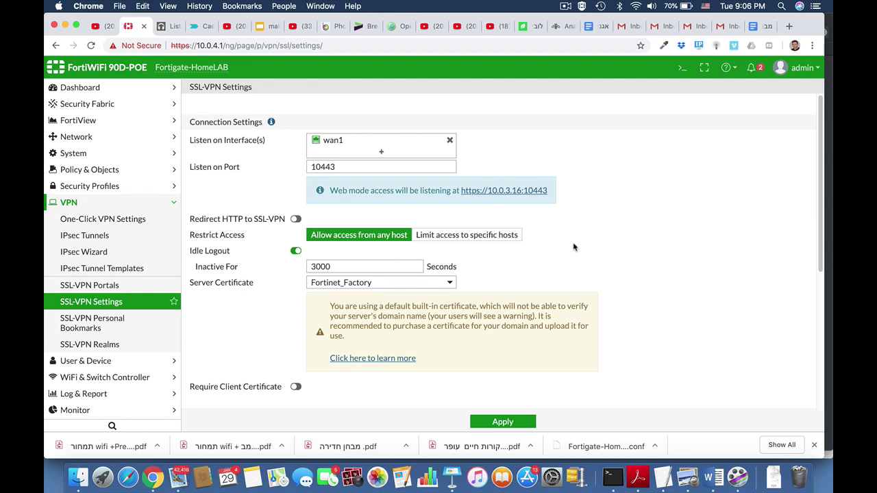
scroll(574, 247, "down", 3)
left_click(445, 172)
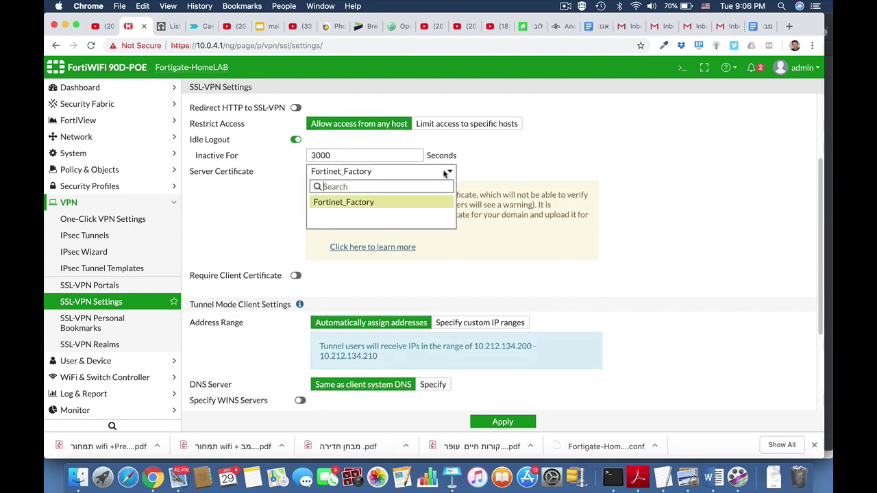
left_click(644, 189)
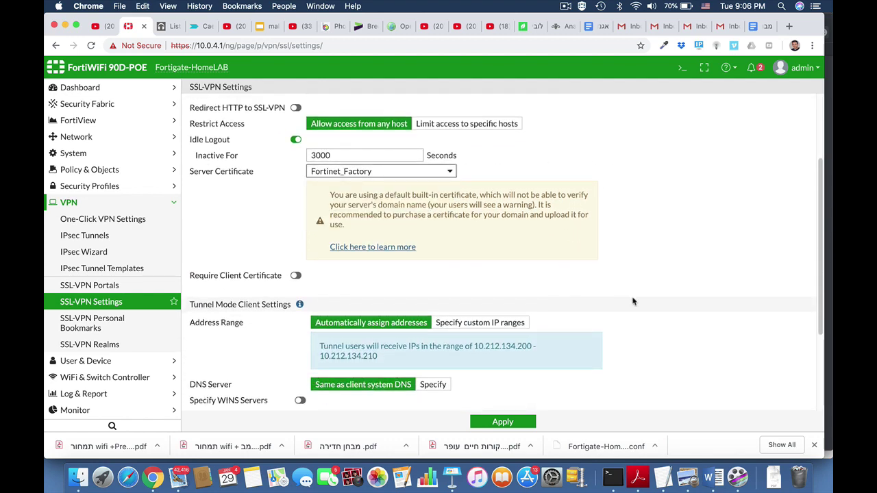
scroll(634, 299, "down", 2)
scroll(633, 298, "down", 2)
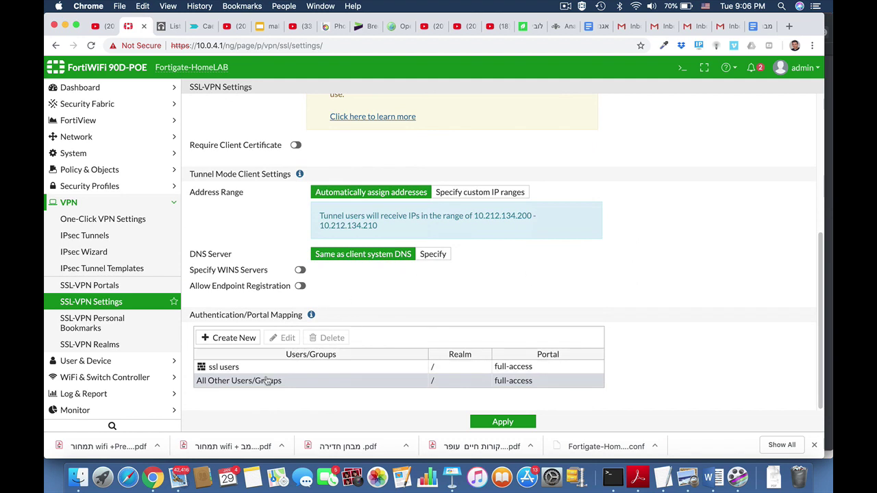
Map SSL_Group to the web-access portal, then select web-access among the SSL-VPN portals.
left_click(240, 338)
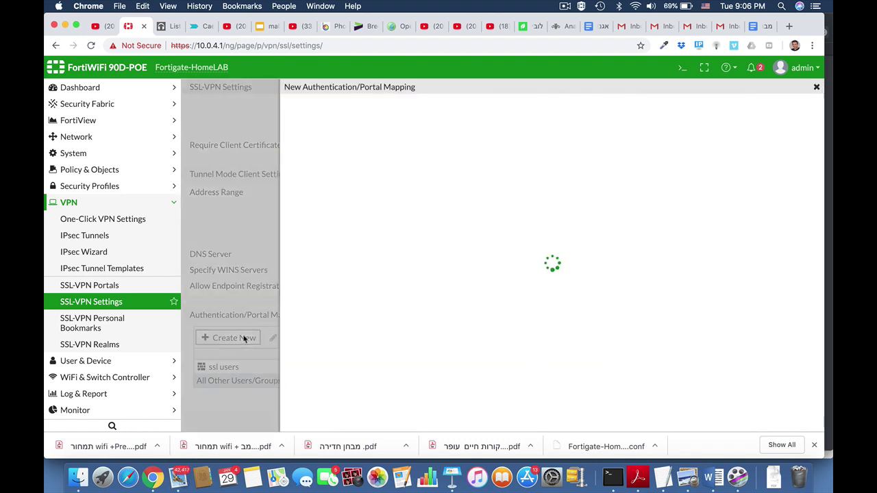
left_click(439, 104)
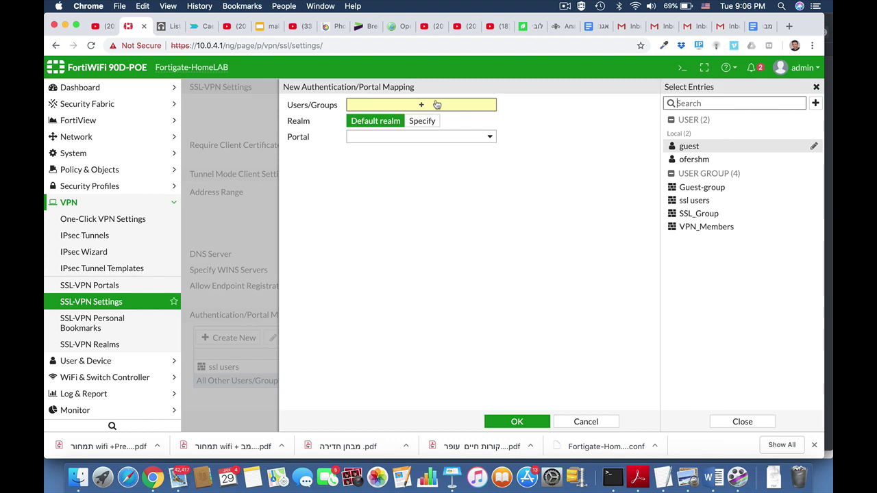
left_click(704, 214)
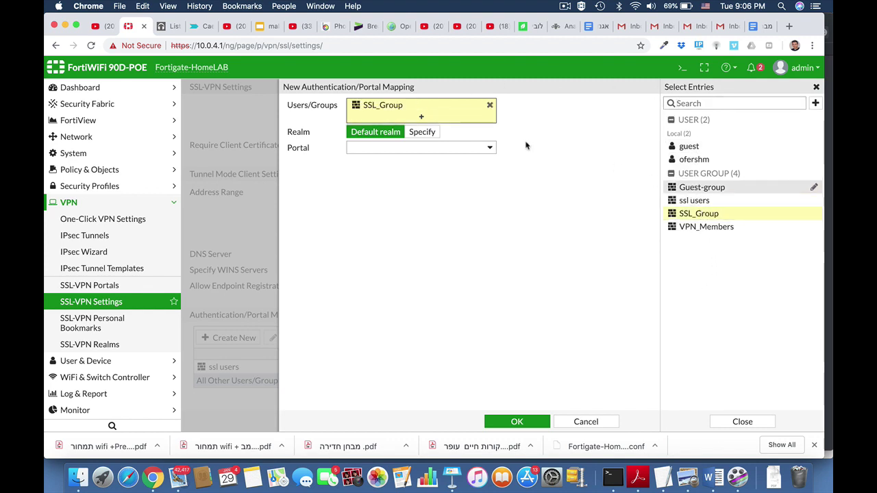
left_click(450, 147)
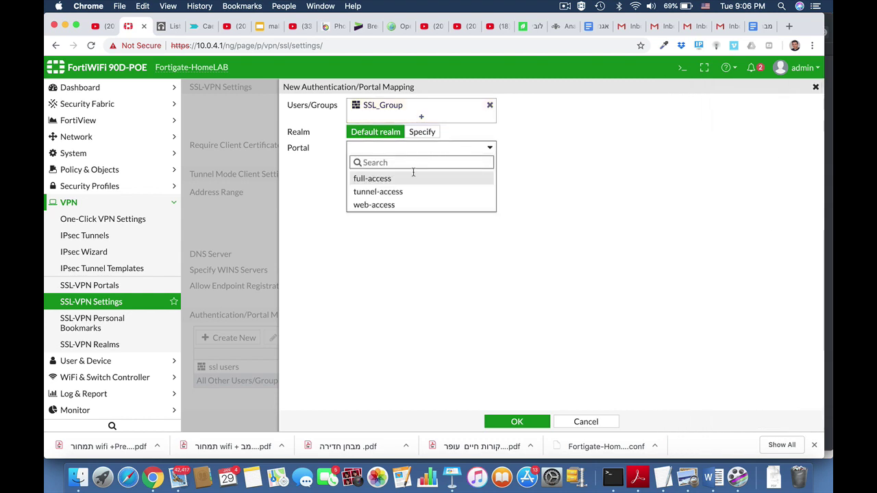
left_click(393, 206)
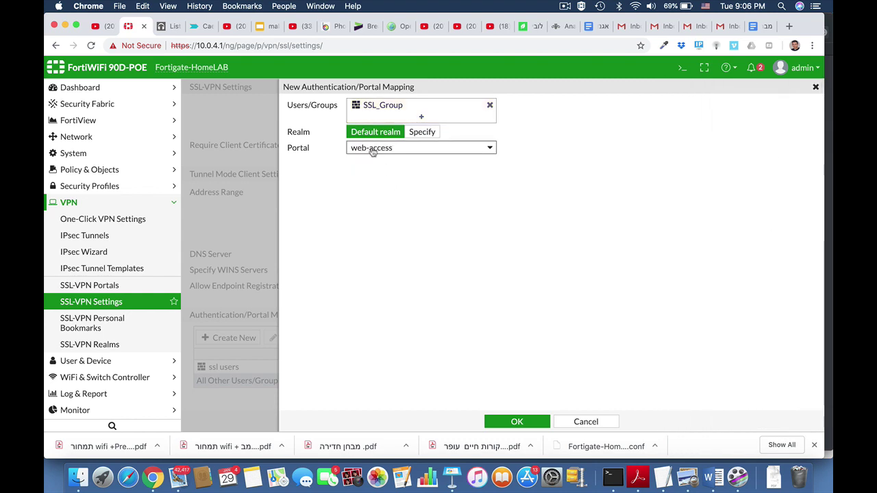
left_click(519, 421)
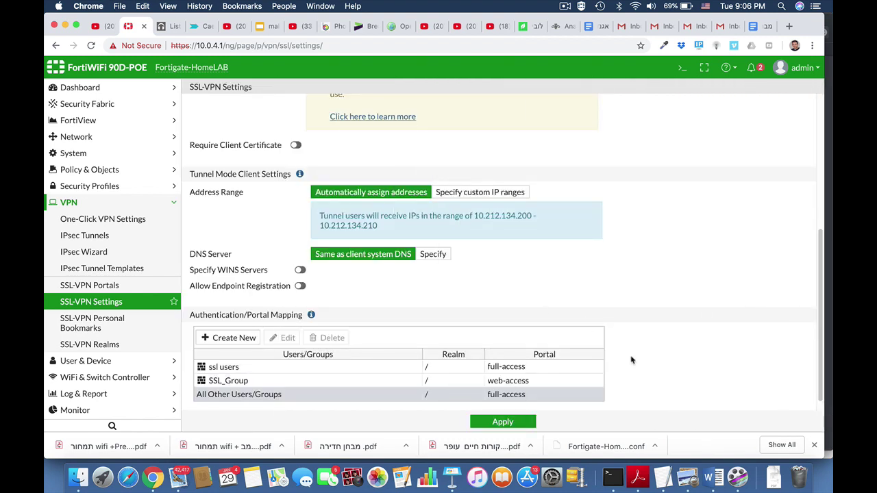
scroll(631, 360, "down", 1)
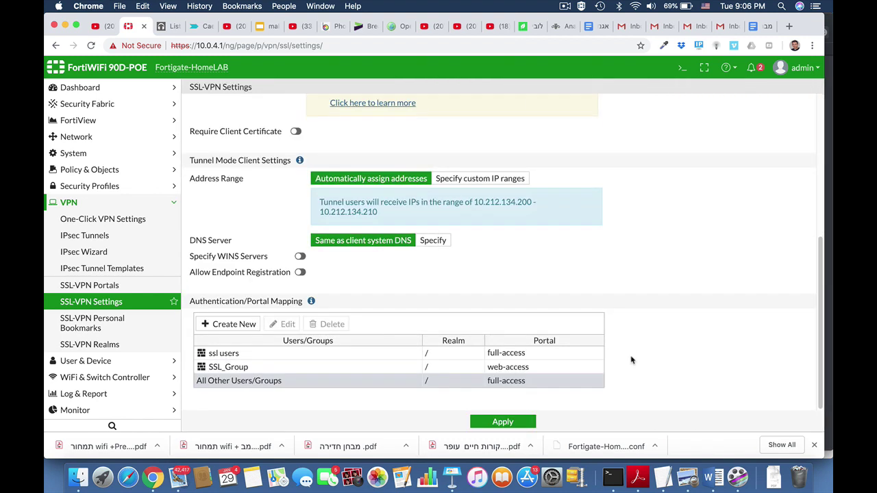
left_click(96, 289)
left_click(190, 150)
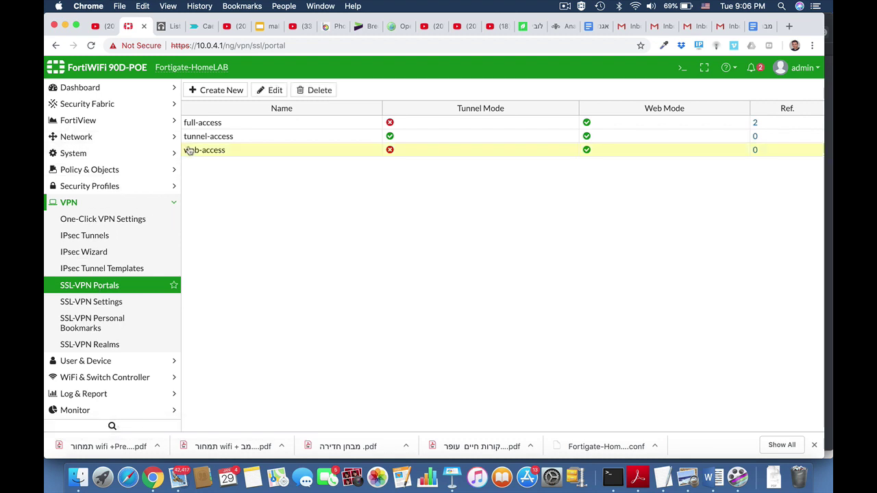
Edit the web-access portal, discarding a trial HTTP/HTTPS bookmark, and select the portal message.
left_click(274, 90)
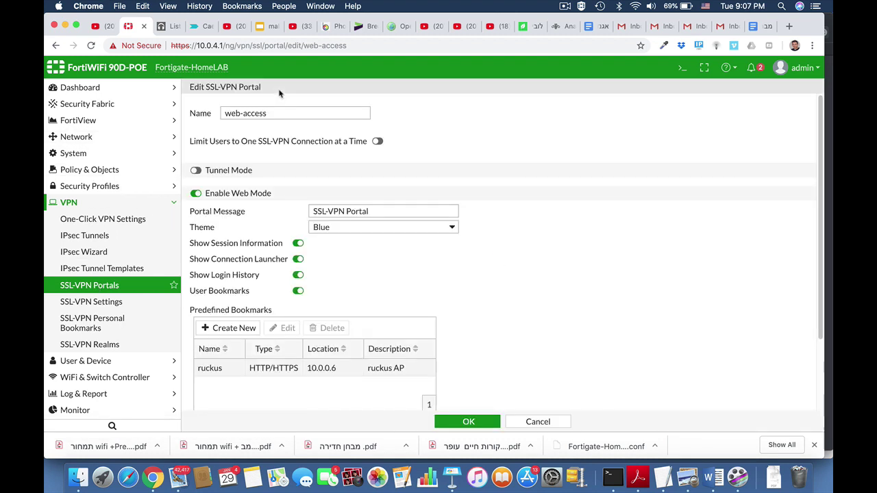
scroll(540, 233, "down", 3)
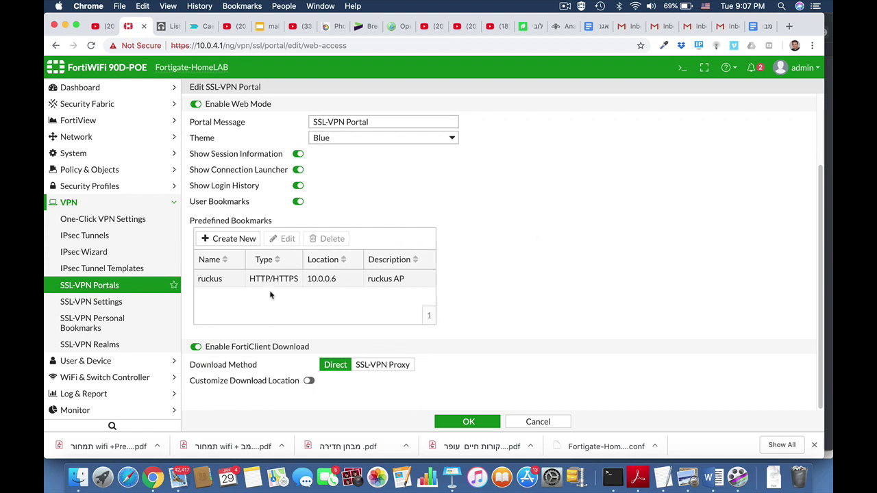
left_click(247, 240)
left_click(422, 130)
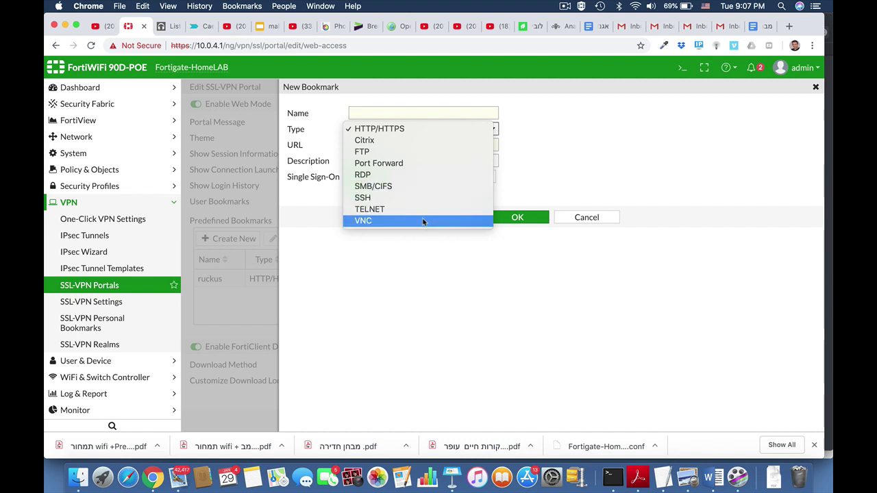
left_click(546, 153)
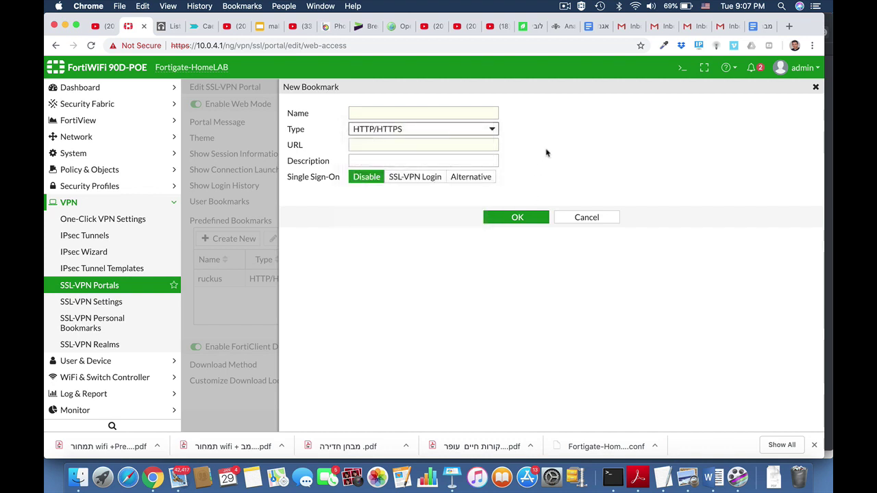
left_click(580, 223)
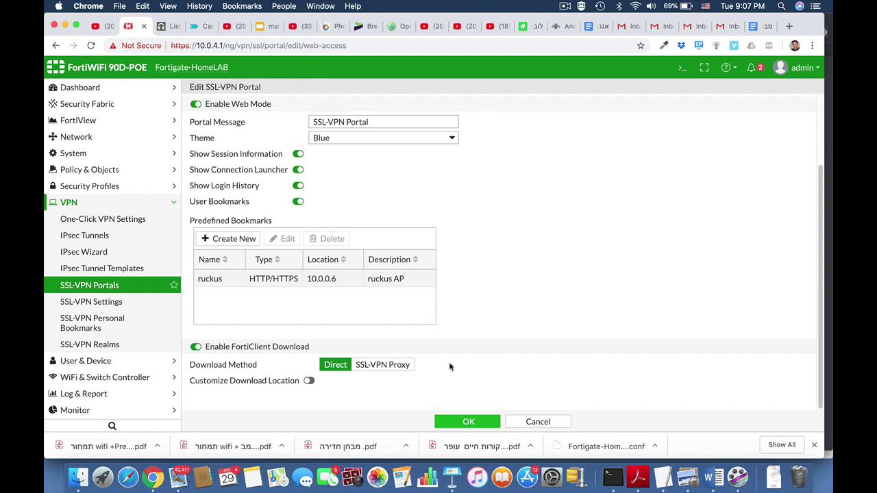
left_click_drag(381, 124, 296, 128)
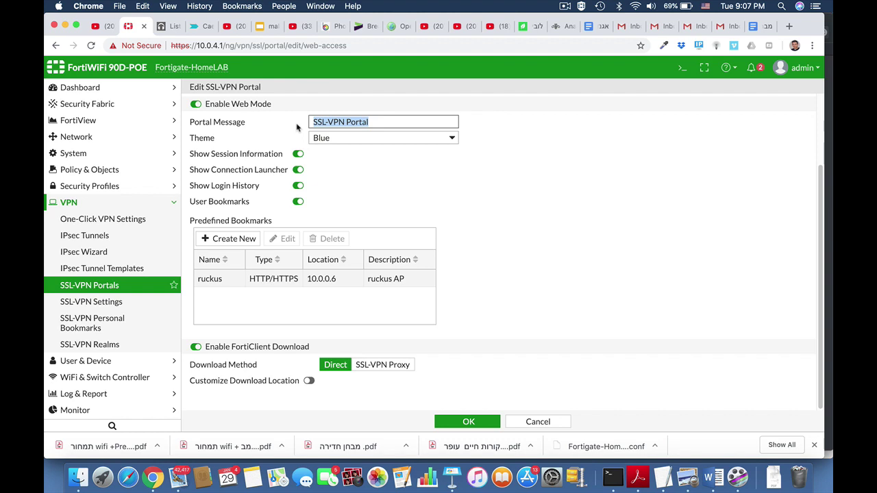
Change the web-access portal message to 'Marketing Portal', pick the Red theme, and save.
type("Ma")
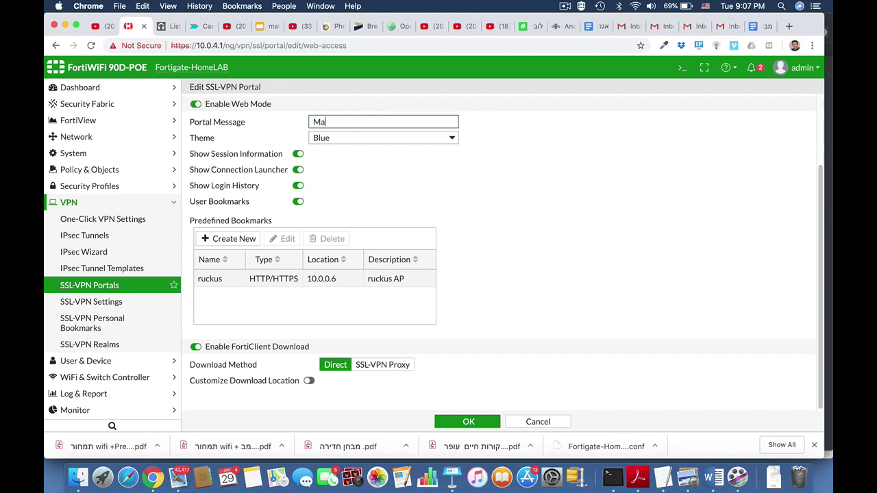
type("rketing Portal")
left_click(362, 141)
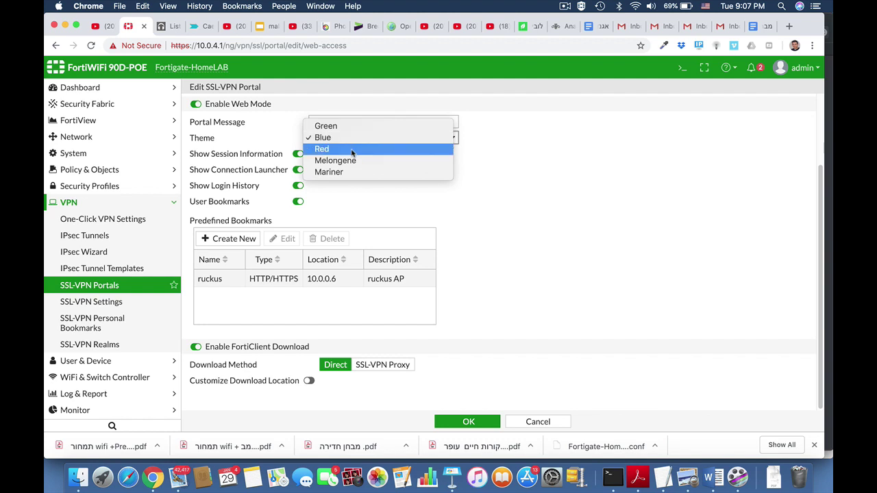
left_click(352, 151)
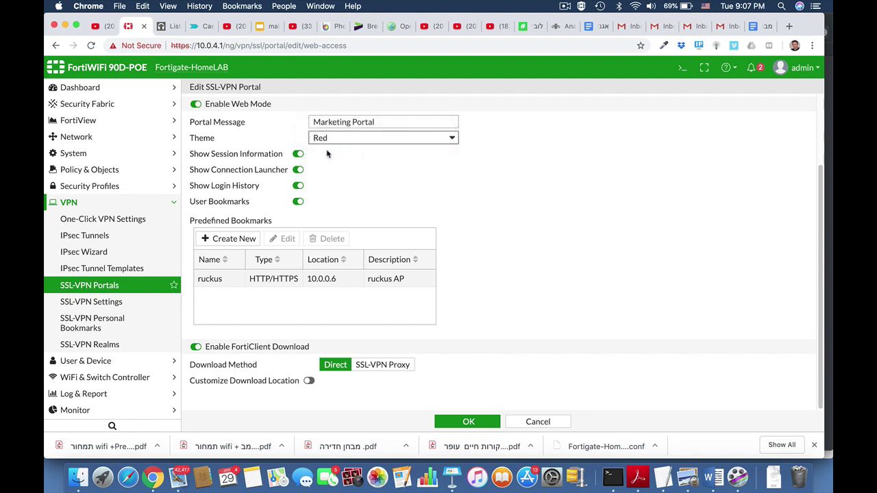
left_click(467, 421)
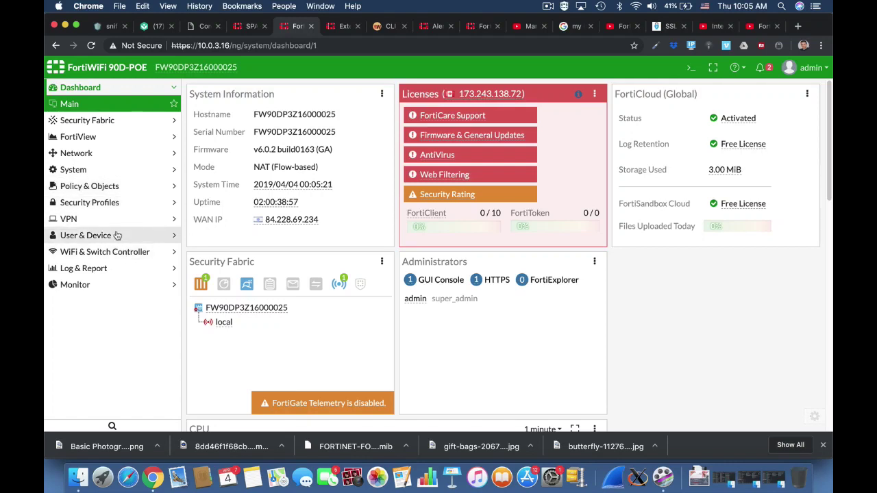
Start a new user group named 'ssl users'.
left_click(117, 235)
left_click(111, 252)
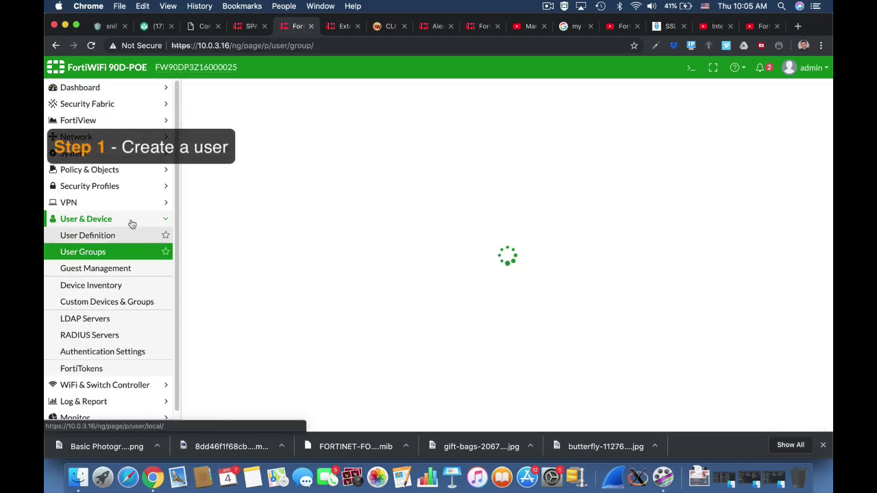
left_click(218, 88)
left_click(270, 113)
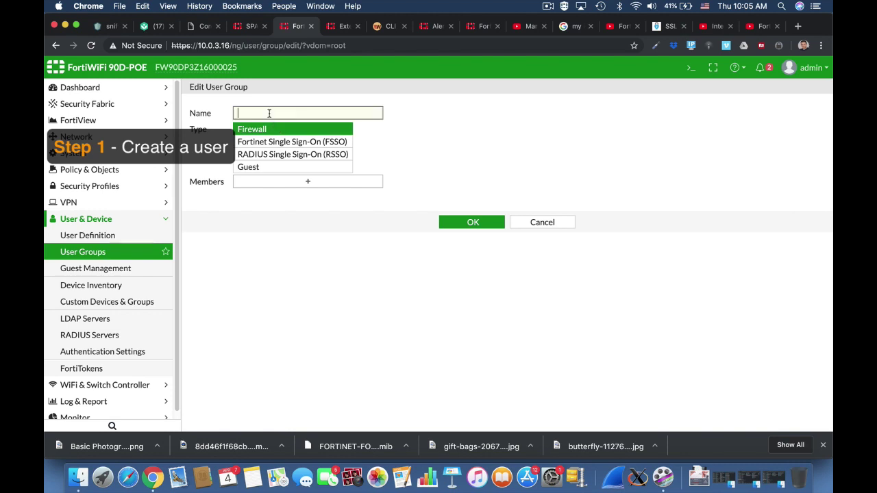
type("ssl users")
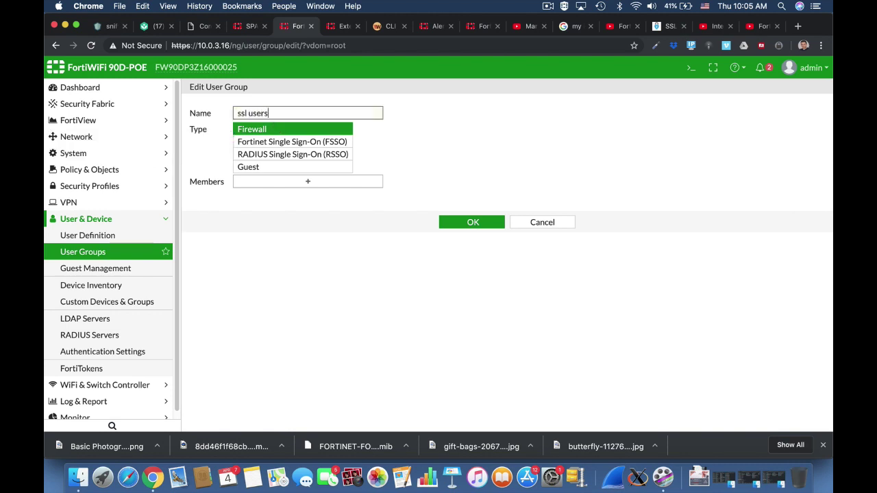
Create a new local user with username and password from the group's member picker.
left_click(325, 185)
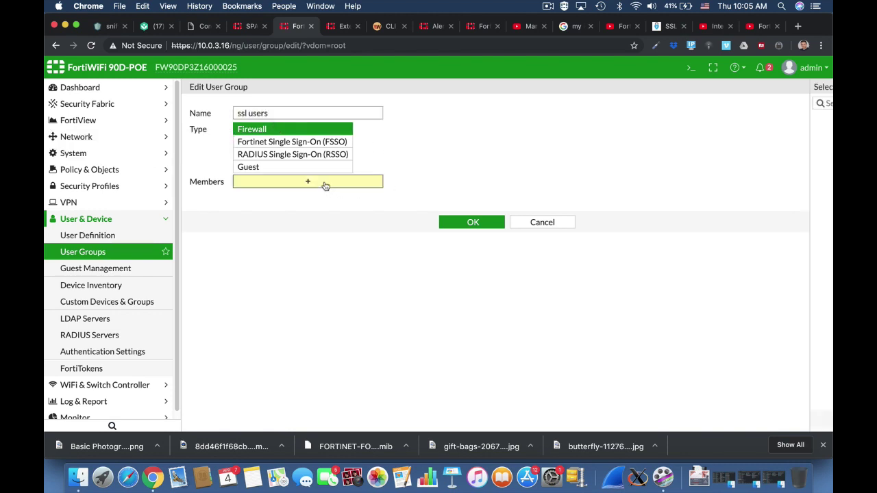
left_click(825, 103)
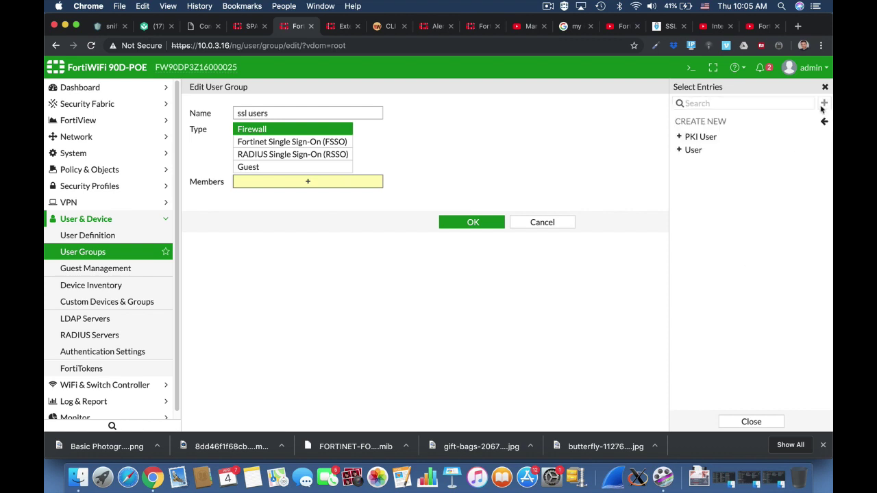
left_click(750, 151)
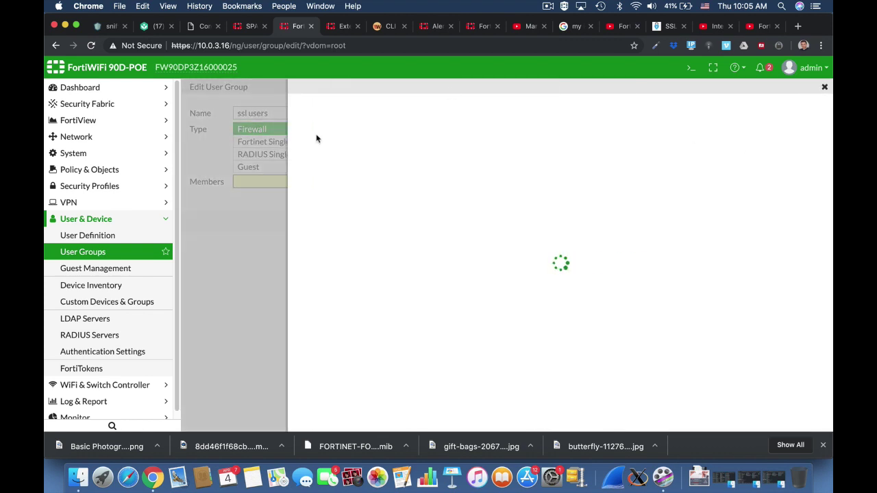
left_click(573, 423)
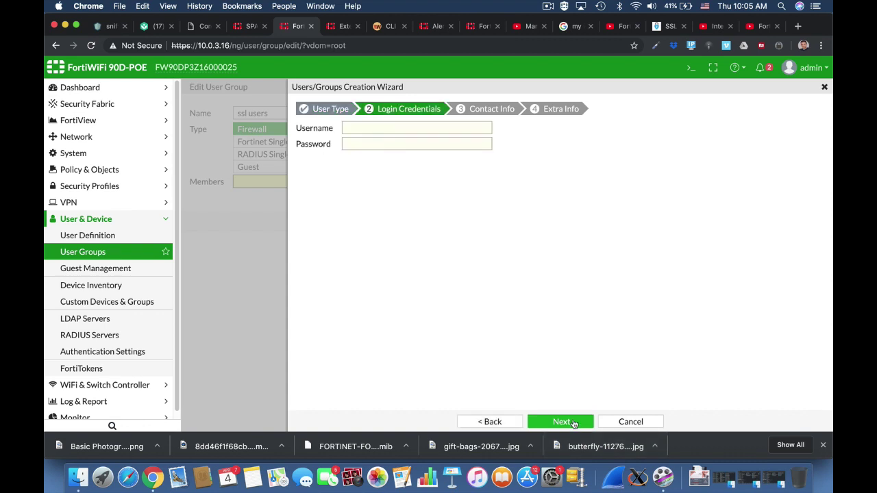
left_click(371, 126)
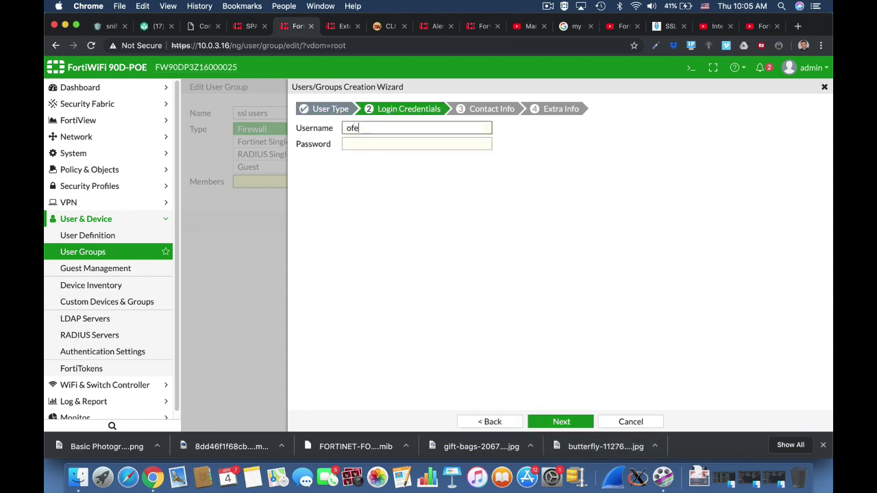
key("Tab")
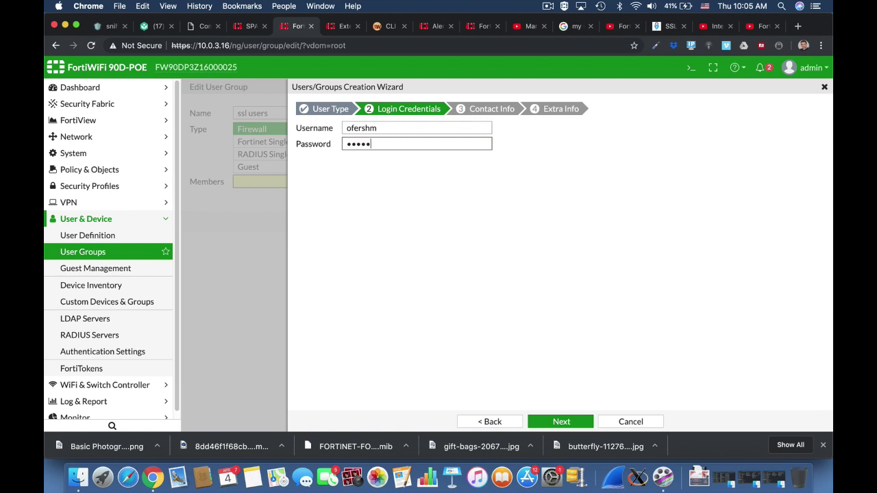
left_click(560, 421)
left_click(561, 422)
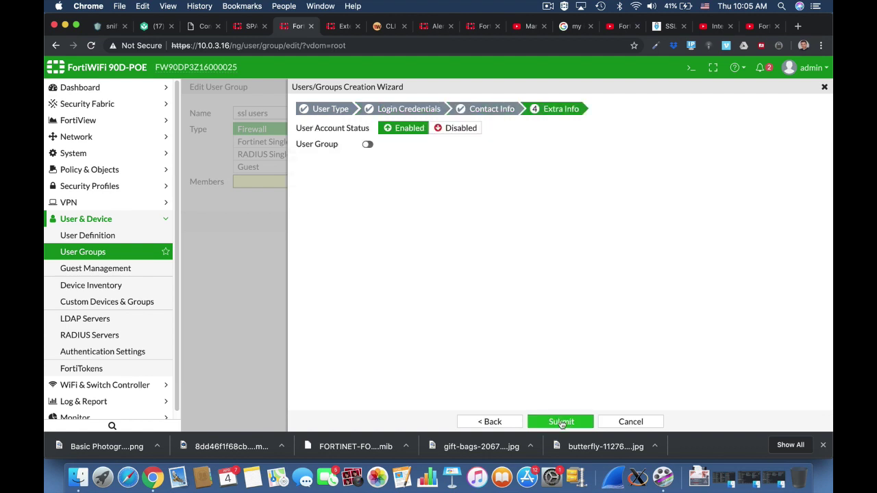
left_click(560, 421)
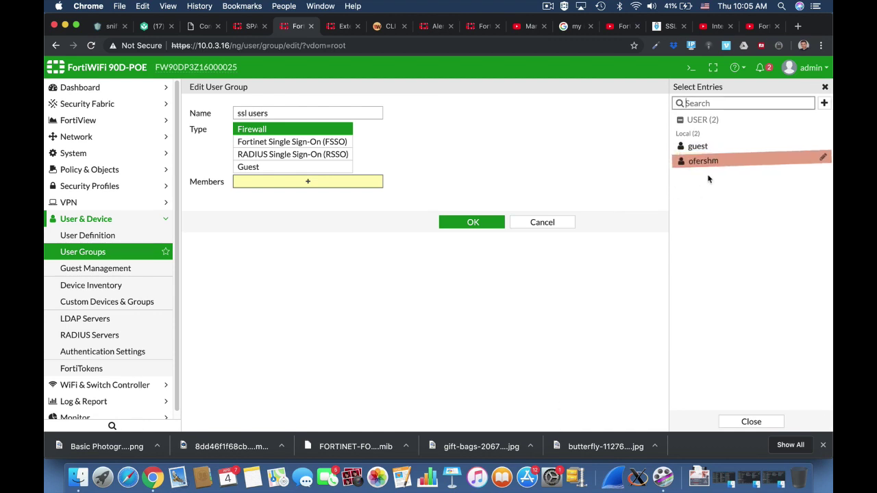
Add the new local user as the member and save the ssl users group.
left_click(703, 159)
left_click(465, 236)
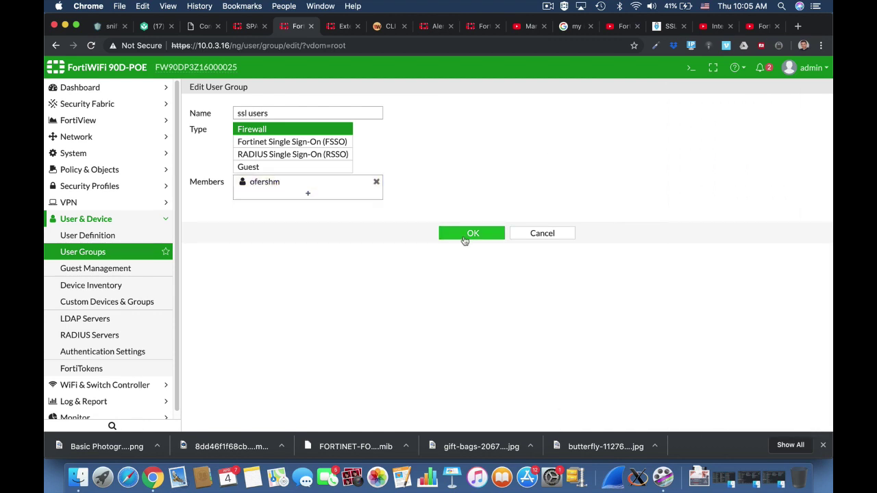
left_click(464, 235)
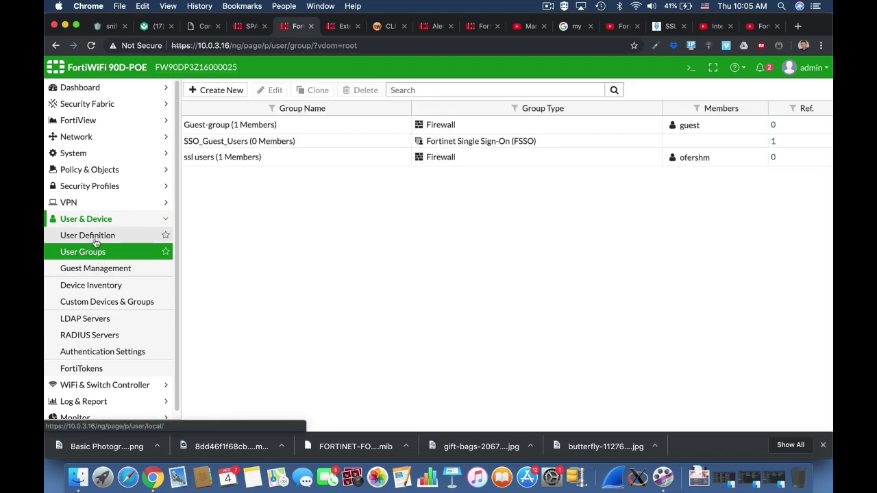
left_click(83, 203)
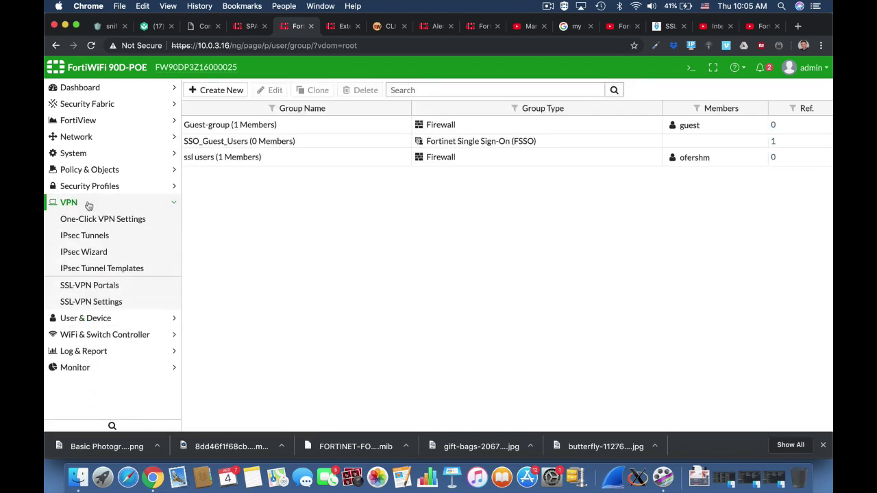
Enable tunnel mode on the full-access portal without split tunneling, using the SSLVPN_TUNNEL_ADDR1 pool.
left_click(106, 287)
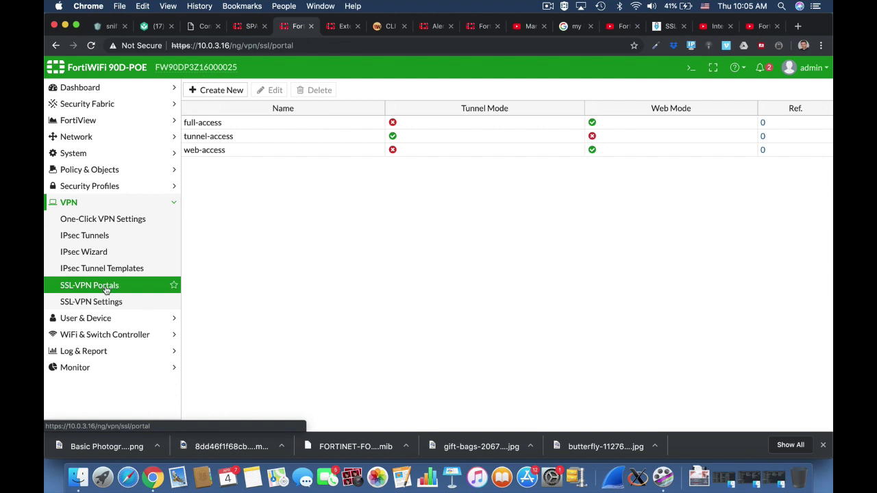
left_click(225, 123)
left_click(274, 90)
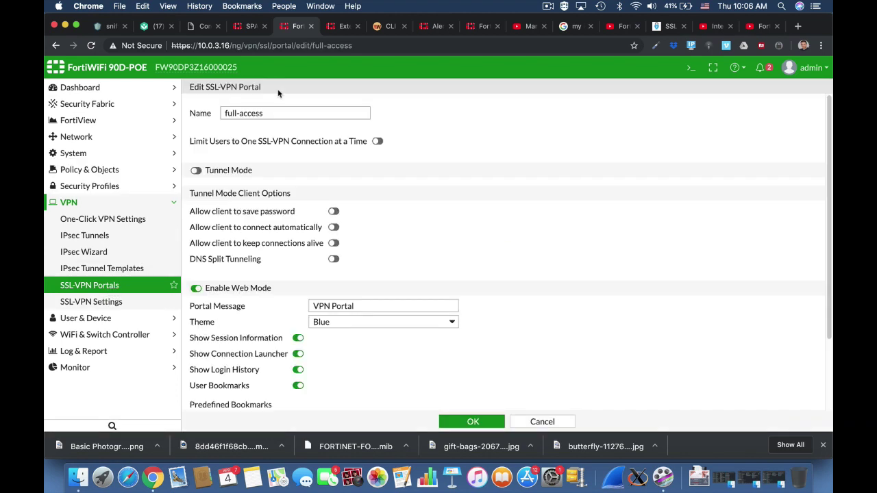
left_click(232, 172)
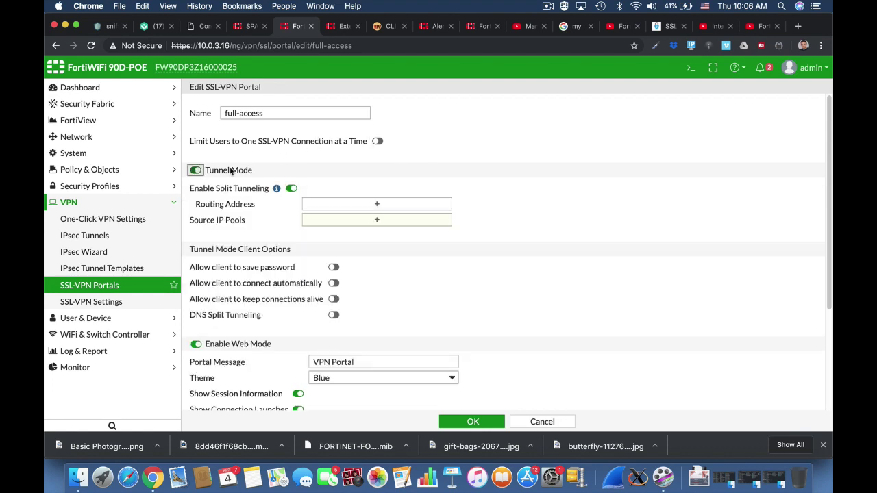
left_click(291, 187)
left_click(377, 204)
left_click(737, 133)
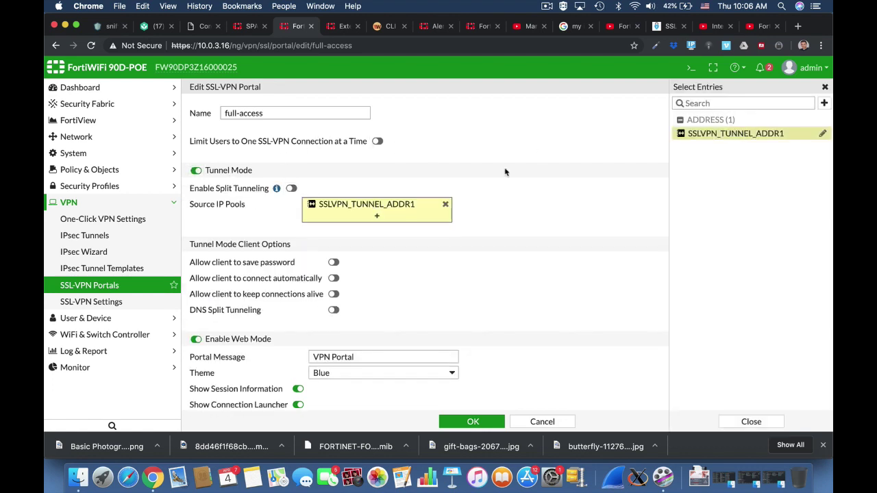
Enable save password, auto-connect and always-up, and set the message to 'Home Portal' with the Red theme.
scroll(549, 236, "down", 5)
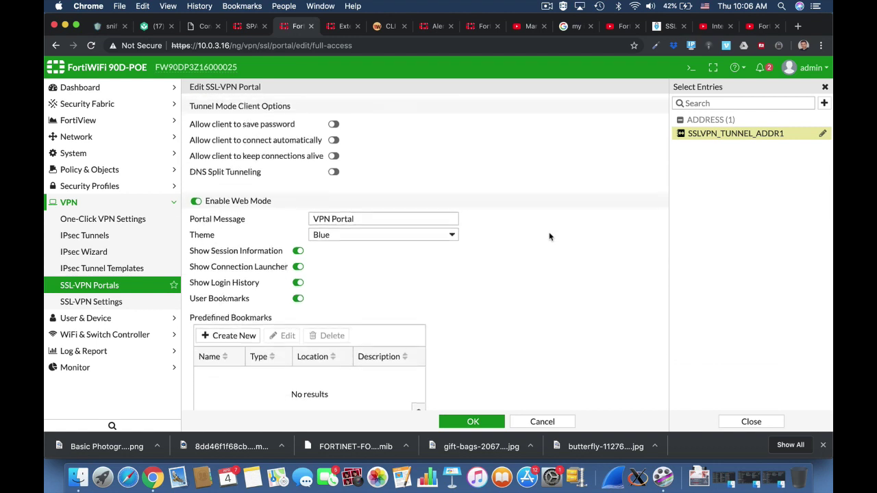
left_click(333, 121)
left_click(336, 139)
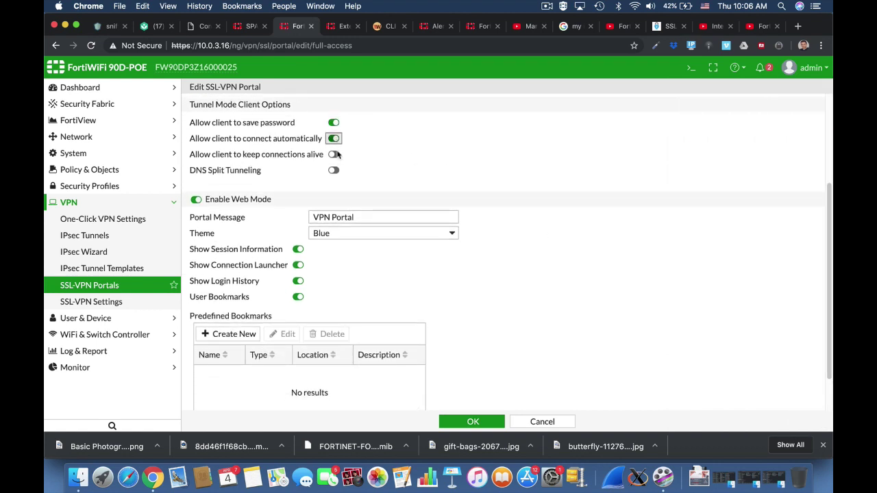
left_click(335, 155)
left_click(312, 218)
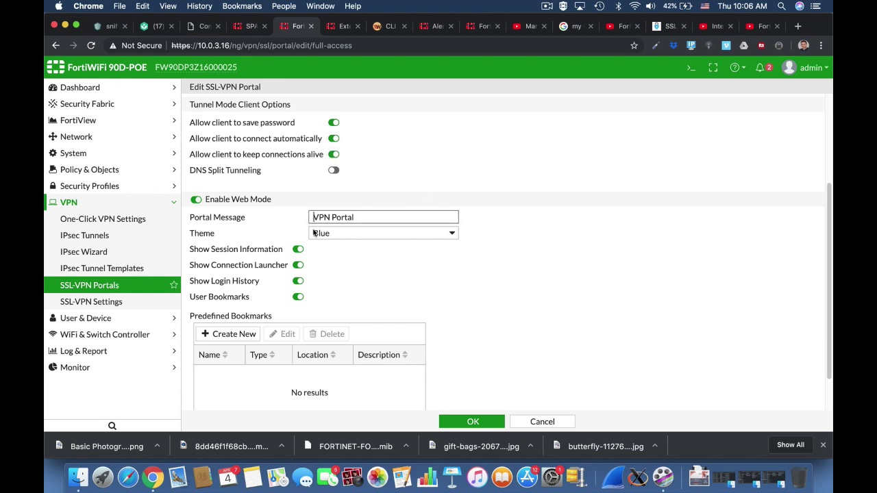
double_click(323, 217)
type("Home")
left_click(336, 233)
left_click(332, 243)
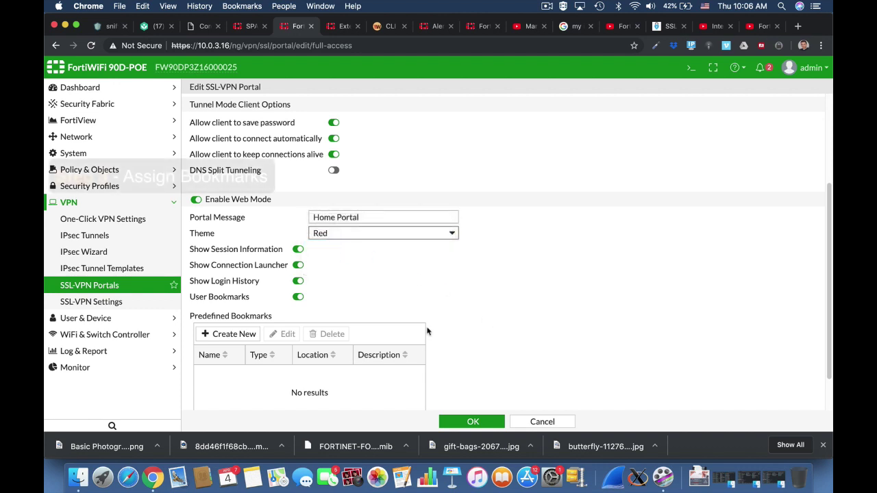
left_click(230, 333)
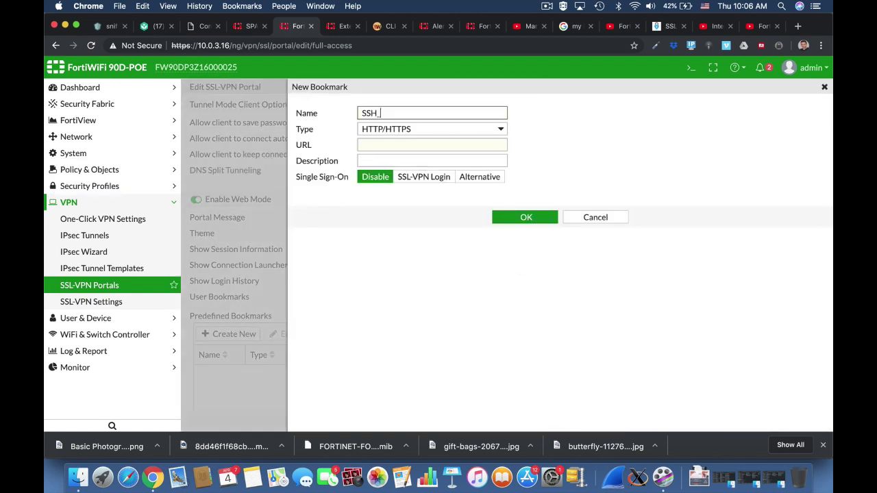
Add the SSH_Forti bookmark as an SSH connection to 10.0.3.16.
left_click(400, 143)
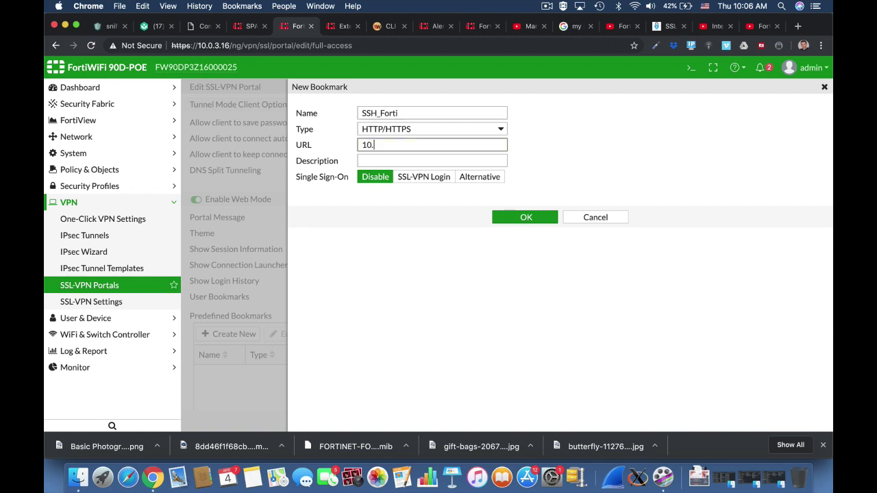
left_click(405, 136)
left_click(405, 139)
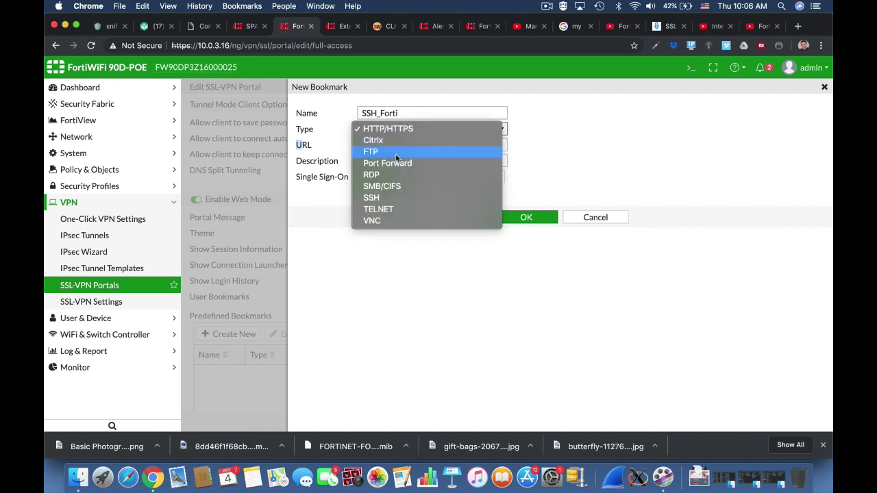
left_click(394, 198)
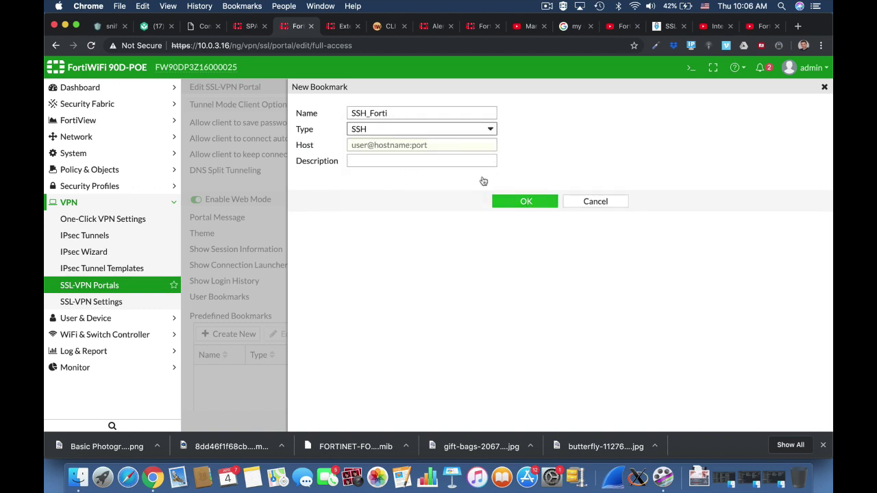
left_click(430, 146)
type("1")
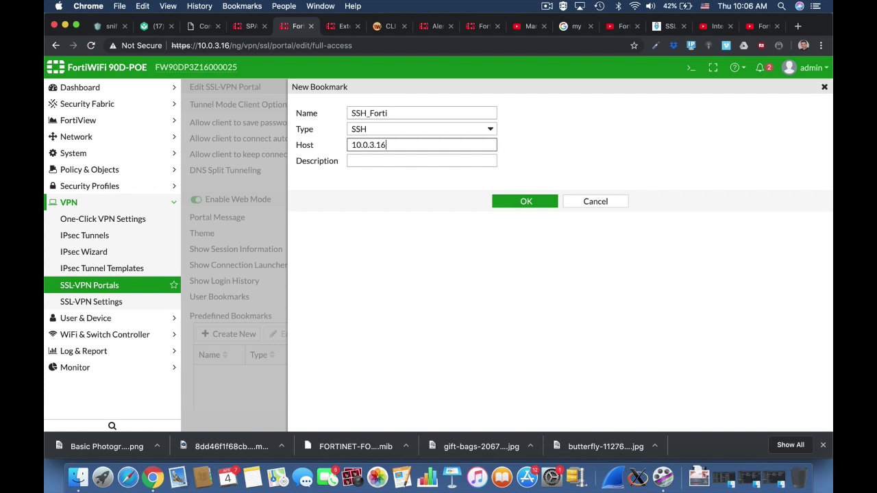
type("0.0.3.16")
left_click(526, 201)
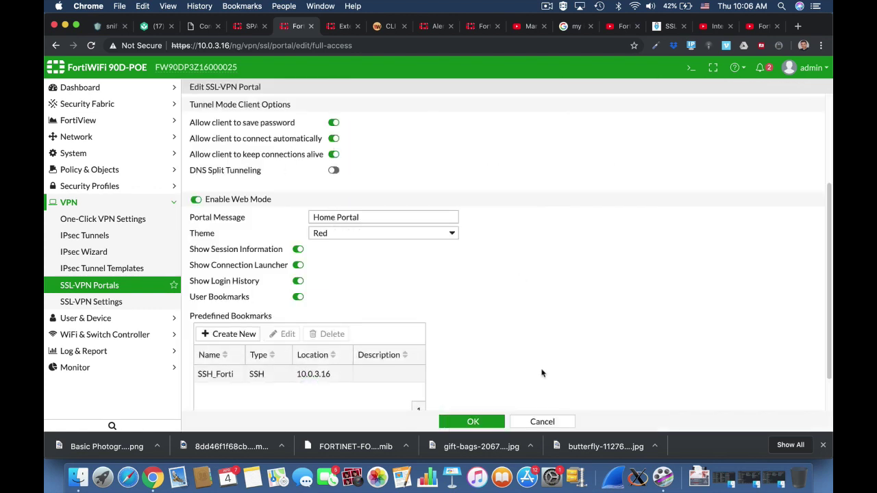
Enable FortiClient download and save the full-access portal.
scroll(541, 373, "down", 2)
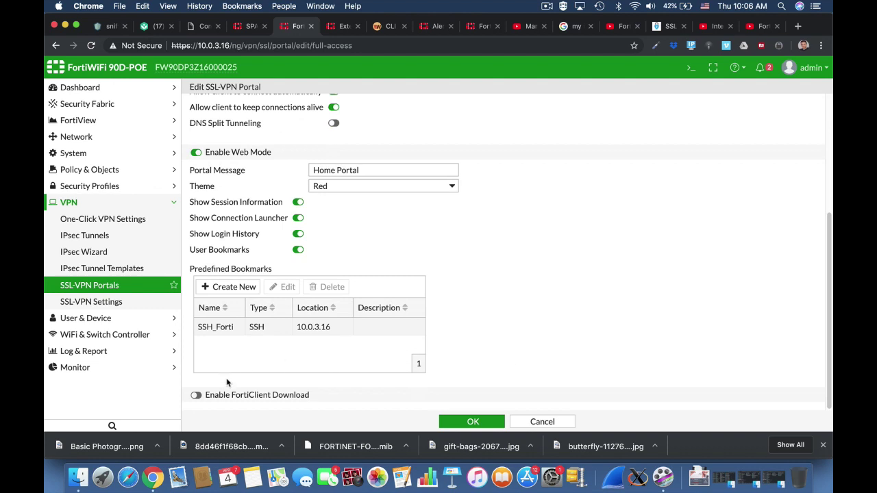
left_click(196, 394)
scroll(518, 358, "down", 2)
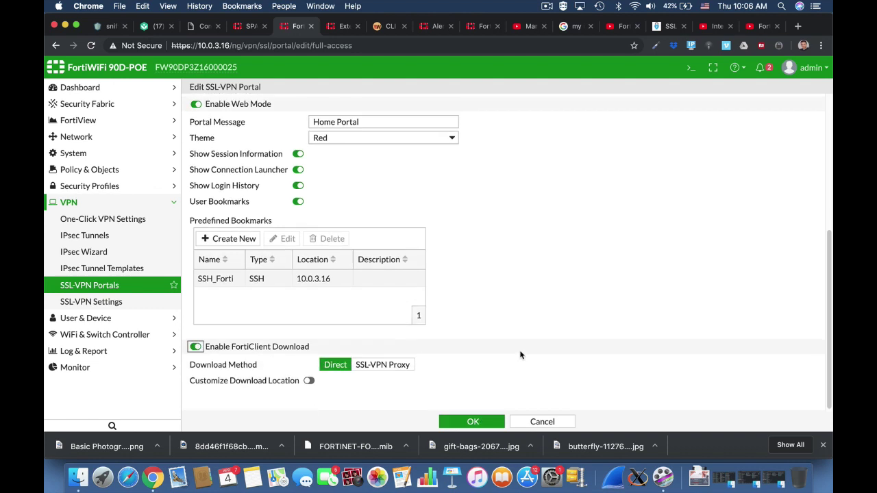
left_click(472, 422)
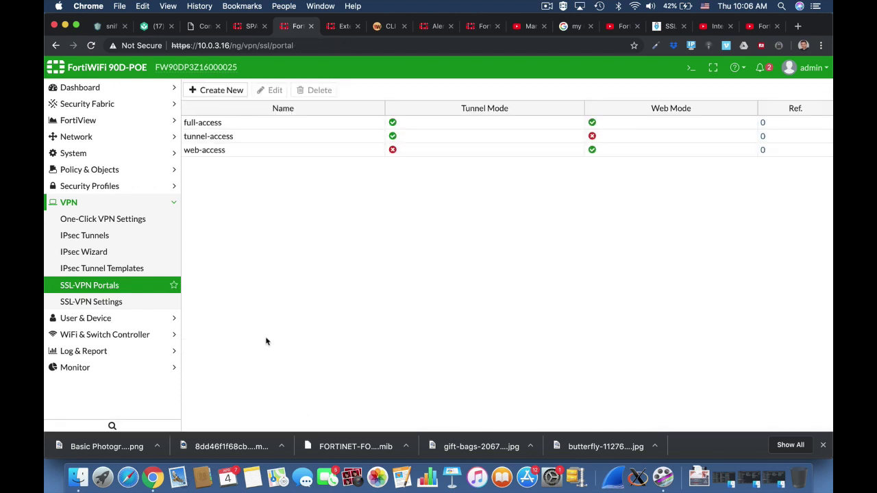
left_click(138, 304)
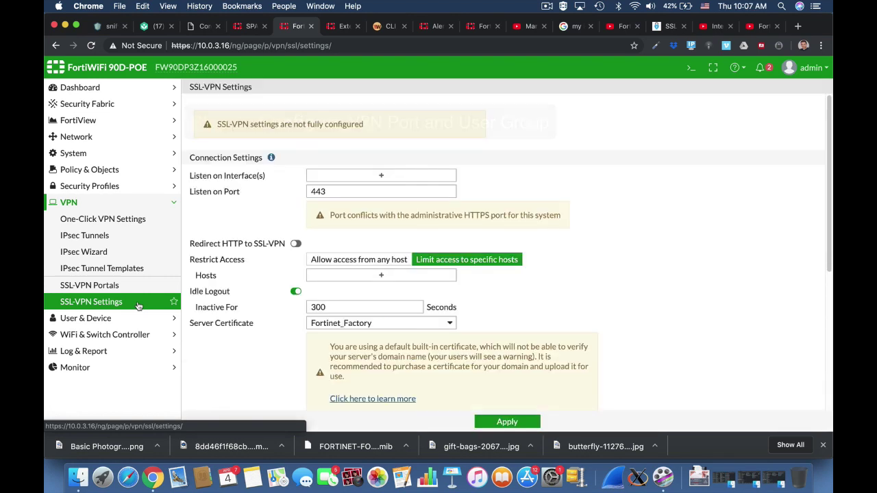
Listen on wan1 at port 10443 and assign tunnel addresses from SSLVPN_TUNNEL_ADDR1.
left_click(381, 176)
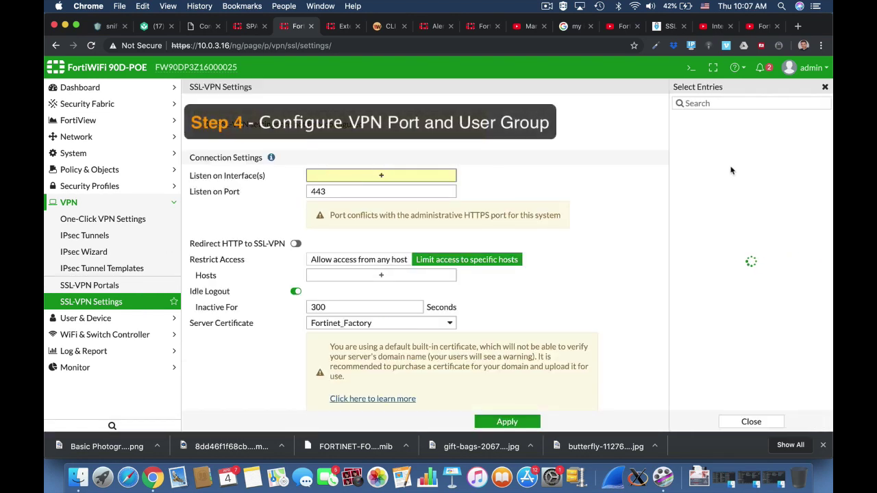
left_click(699, 119)
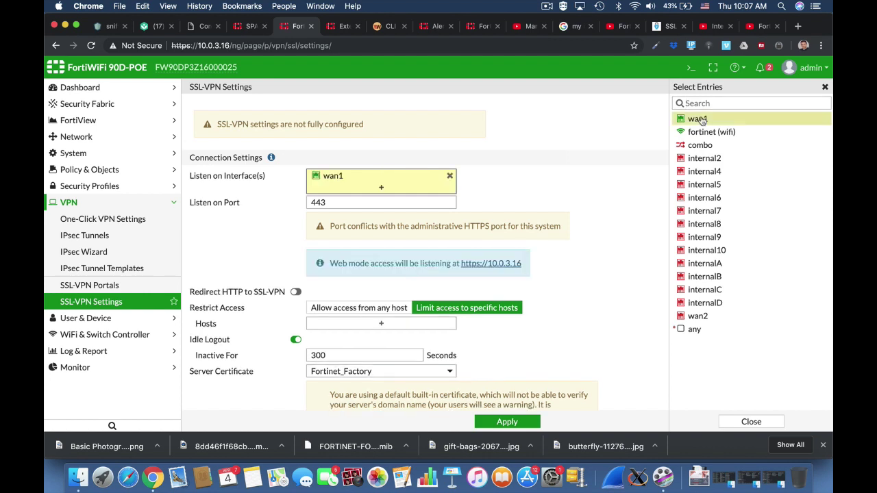
left_click(312, 203)
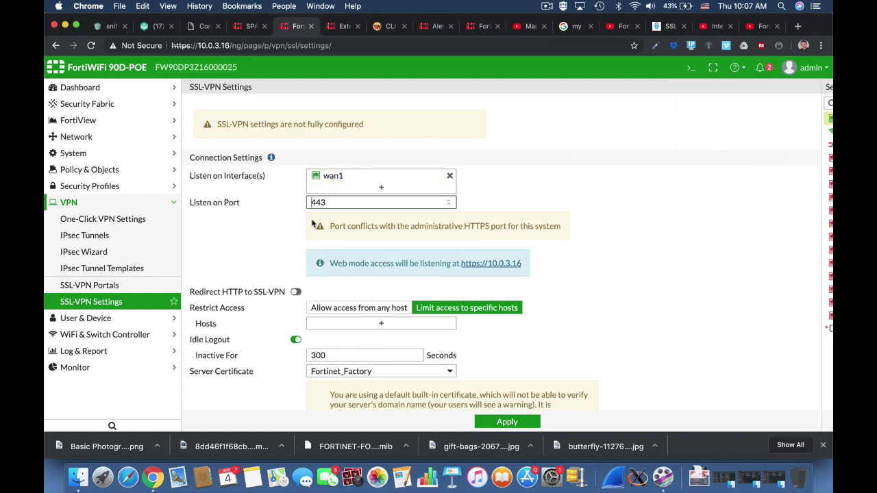
type("10")
left_click(597, 279)
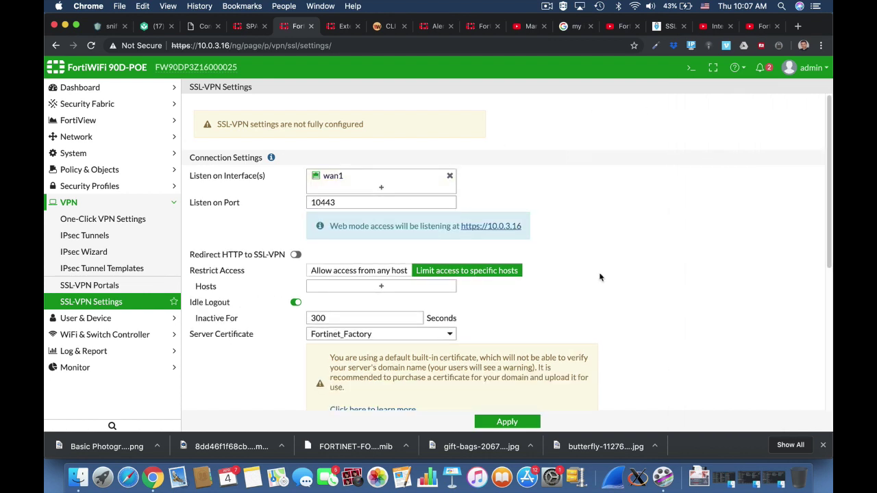
scroll(617, 287, "down", 3)
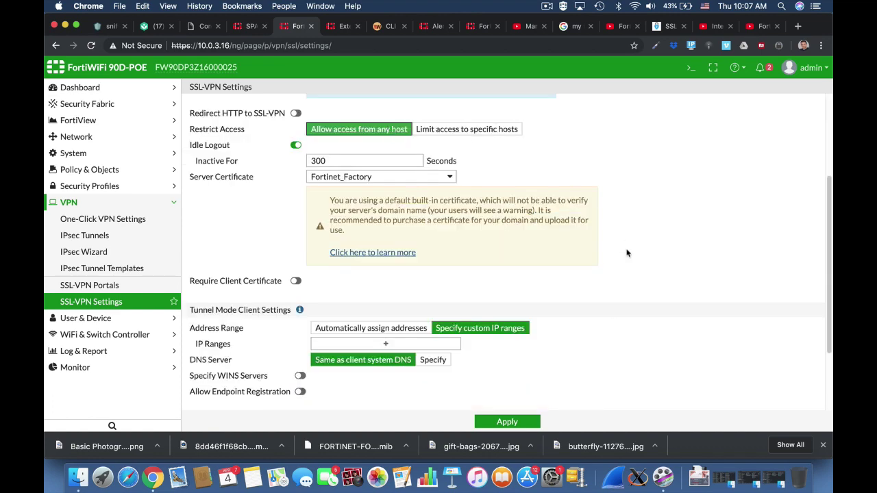
scroll(626, 254, "down", 3)
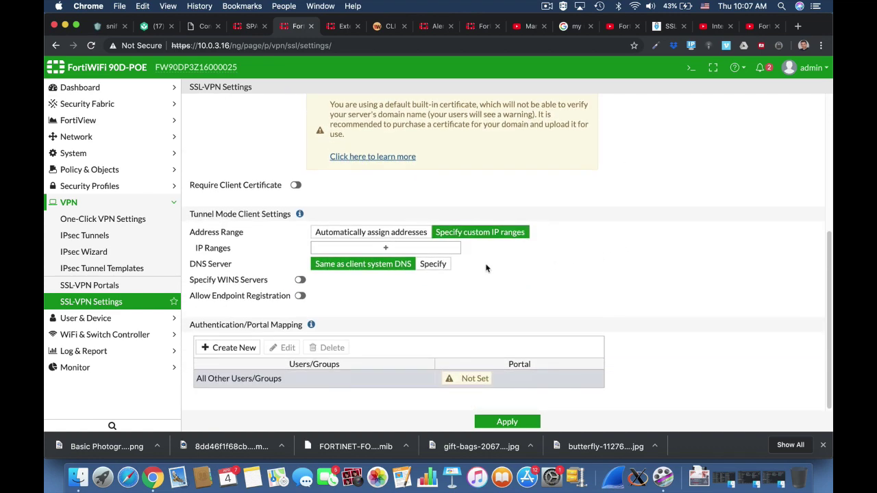
left_click(438, 249)
left_click(735, 118)
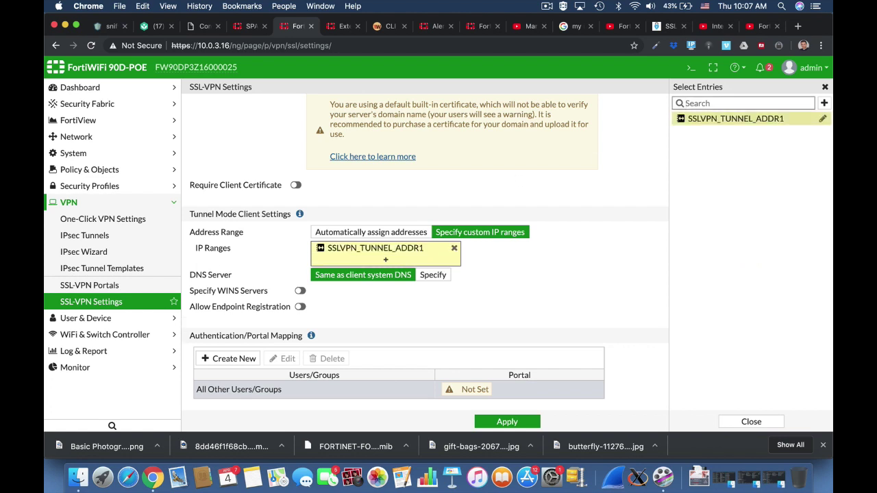
left_click(564, 283)
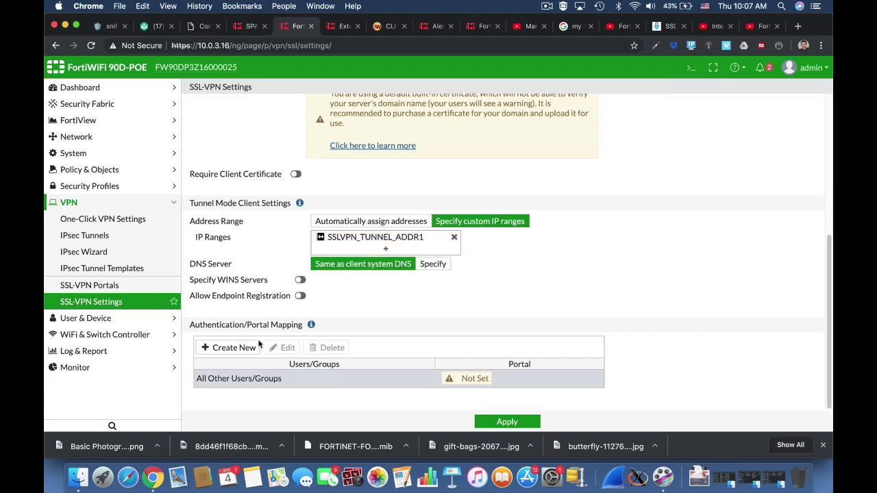
left_click(238, 350)
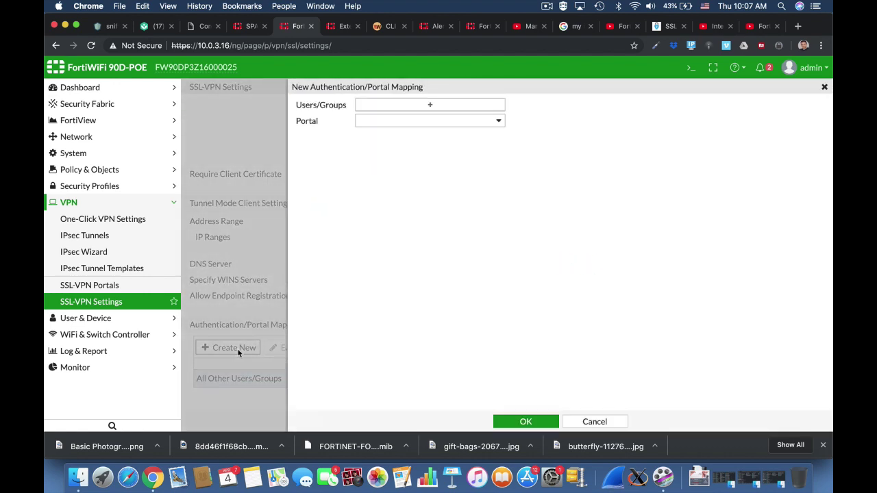
Map the ssl users group to the full-access portal.
left_click(420, 106)
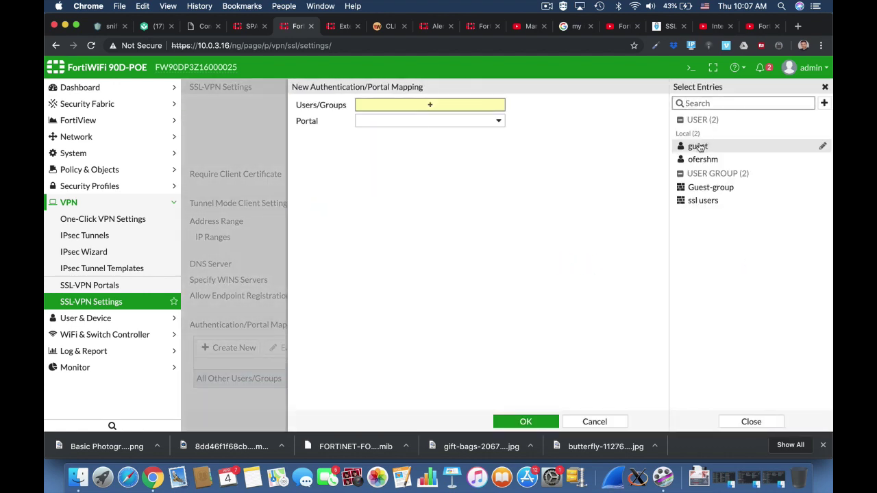
left_click(699, 205)
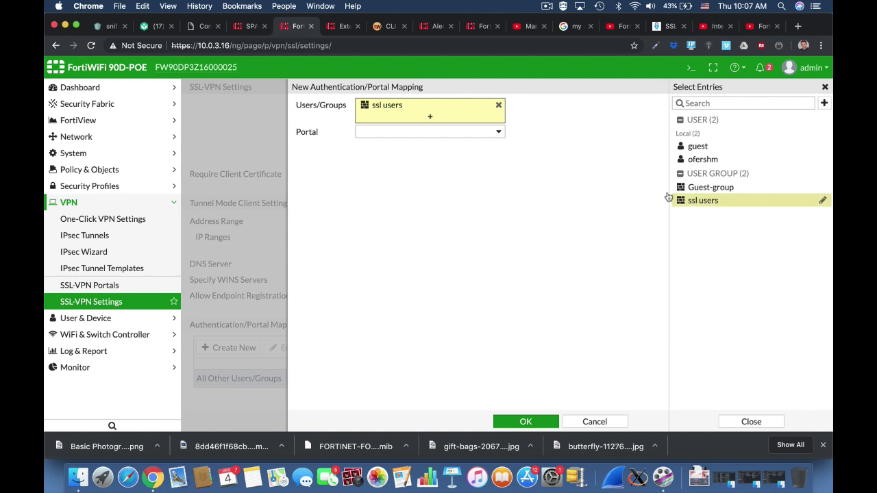
left_click(498, 132)
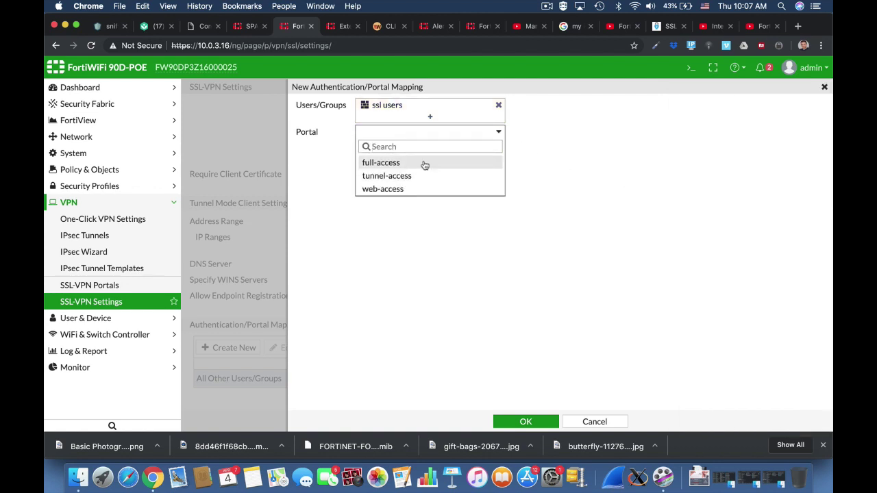
left_click(424, 164)
left_click(525, 421)
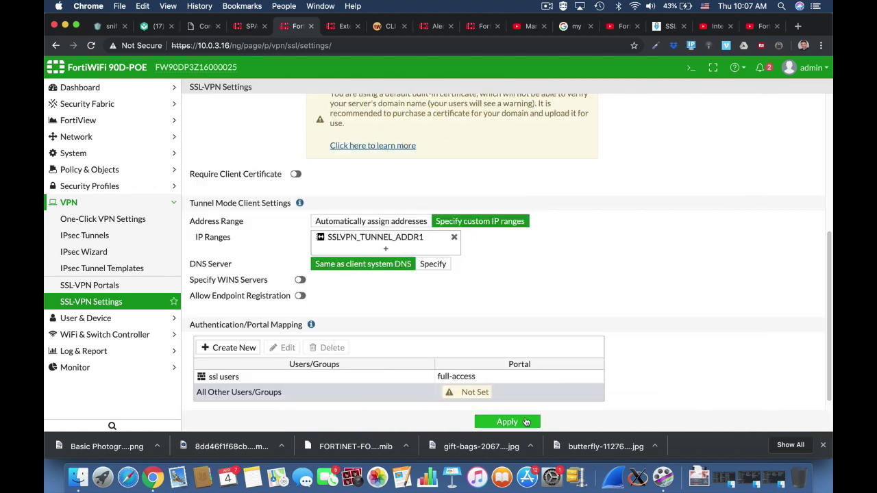
Assign web-access to All Other Users/Groups, then apply the settings and accept the certificate warning.
left_click(467, 394)
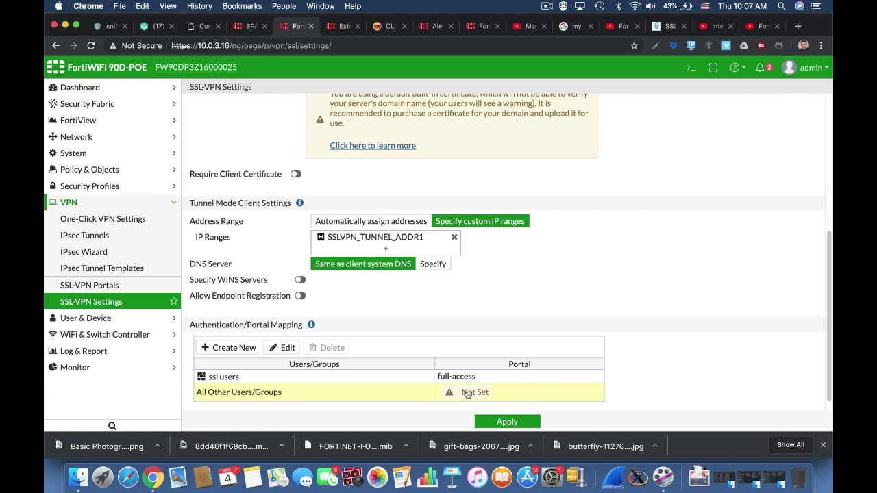
double_click(467, 393)
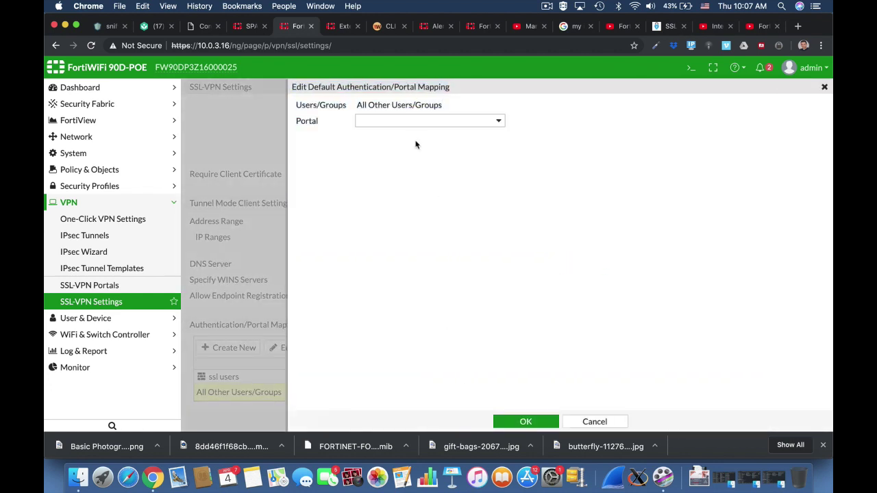
left_click(405, 123)
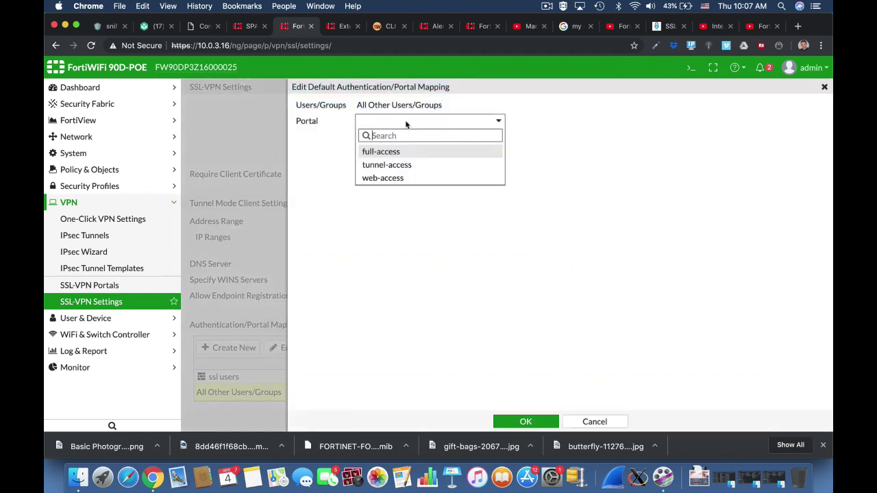
left_click(401, 177)
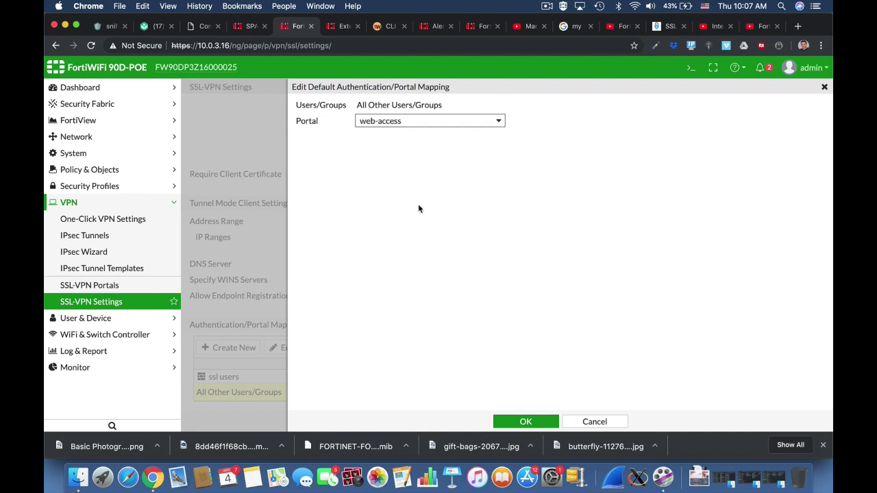
left_click(526, 421)
left_click(527, 421)
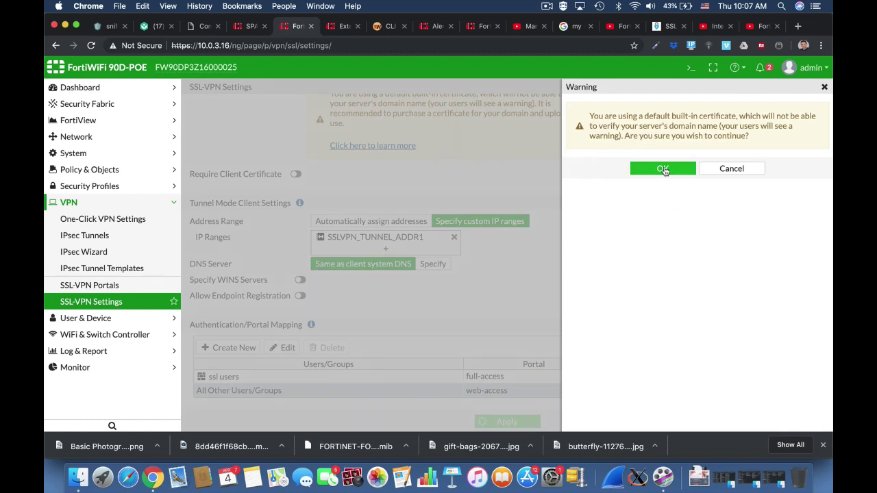
left_click(665, 169)
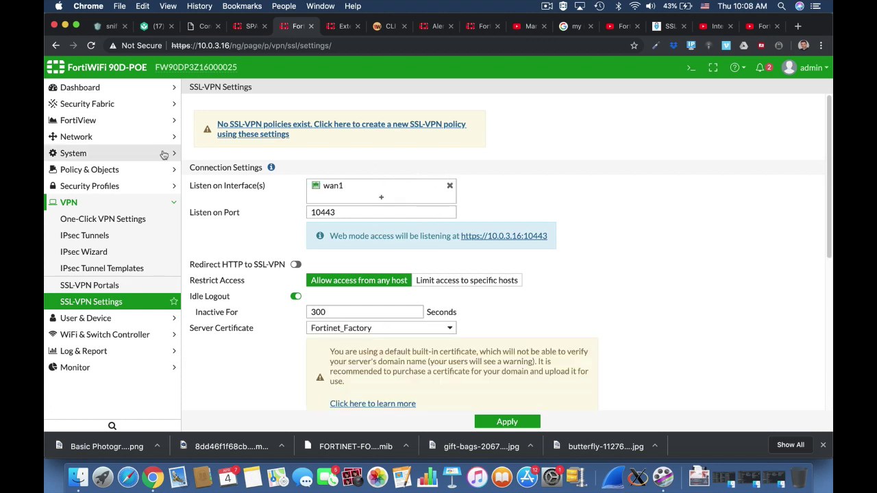
Start a new IPv4 policy with incoming interface ssl.root and outgoing interface wan1.
left_click(144, 171)
left_click(132, 187)
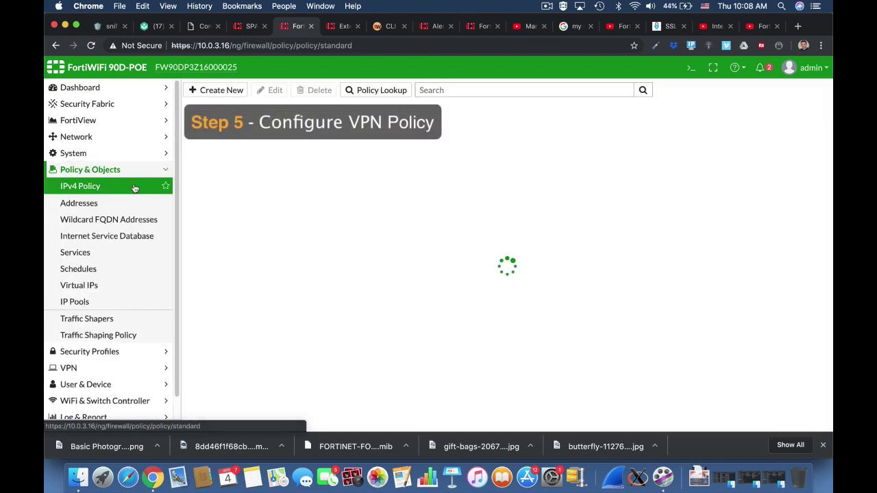
left_click(223, 91)
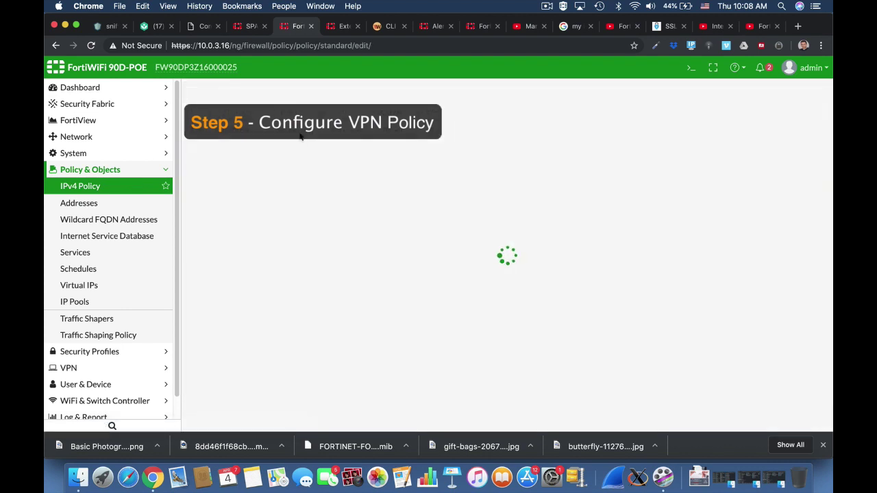
left_click(285, 120)
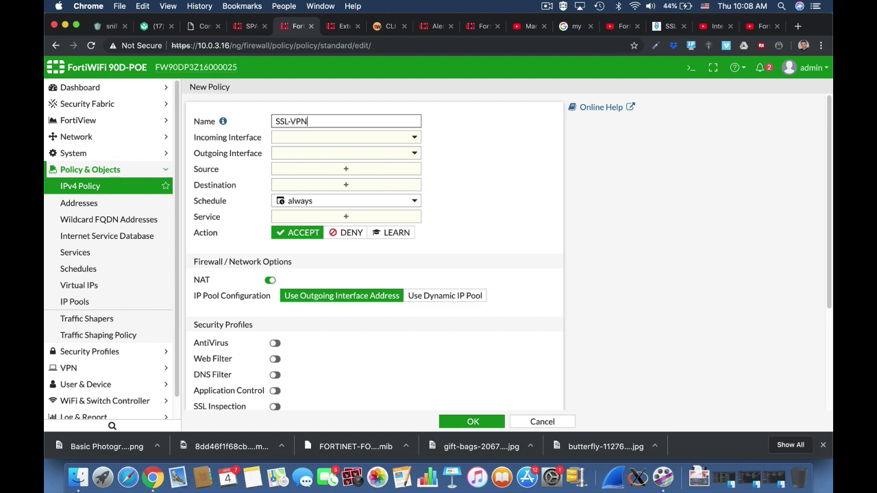
left_click(308, 139)
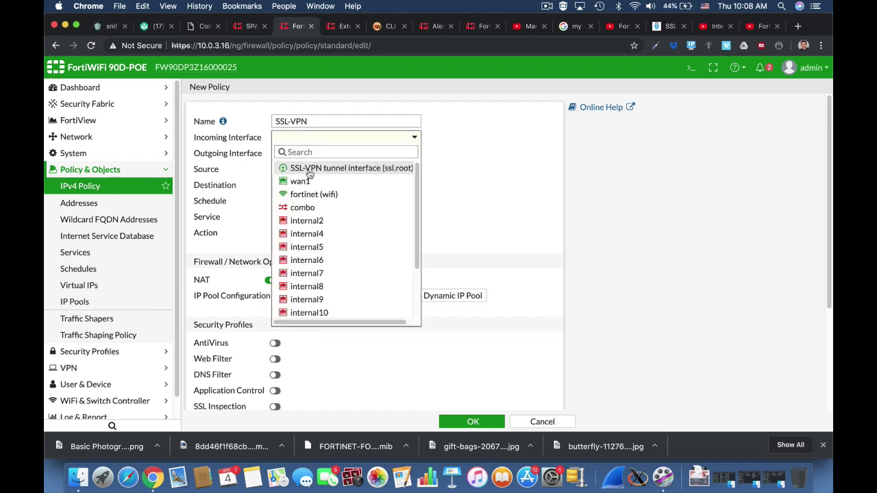
left_click(309, 170)
left_click(322, 153)
left_click(301, 196)
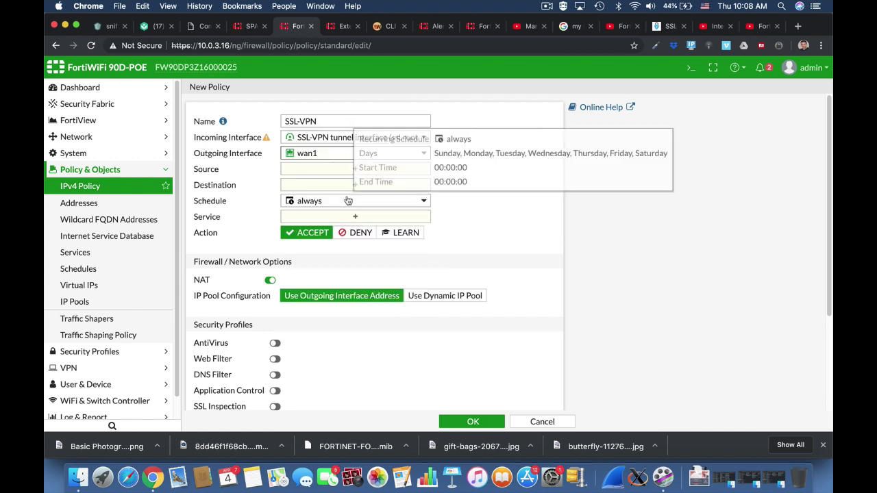
Set source all plus ssl users, destination all, service ALL, and save the policy.
left_click(369, 170)
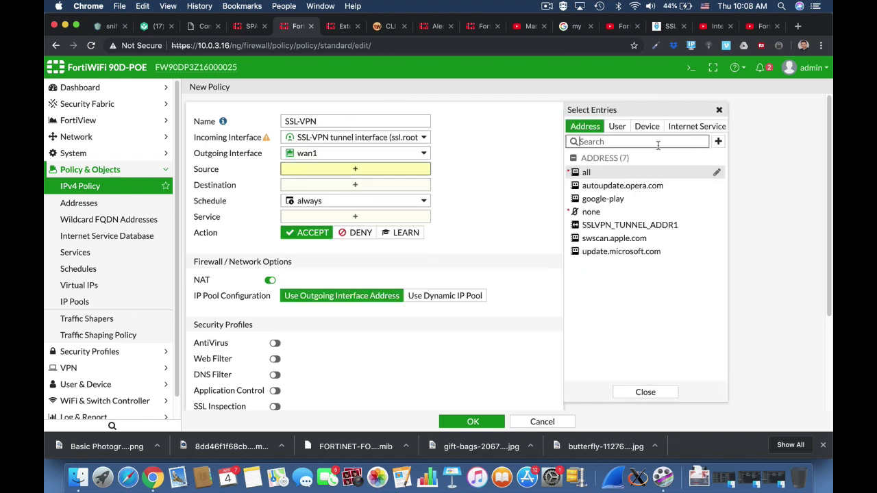
left_click(593, 173)
left_click(618, 127)
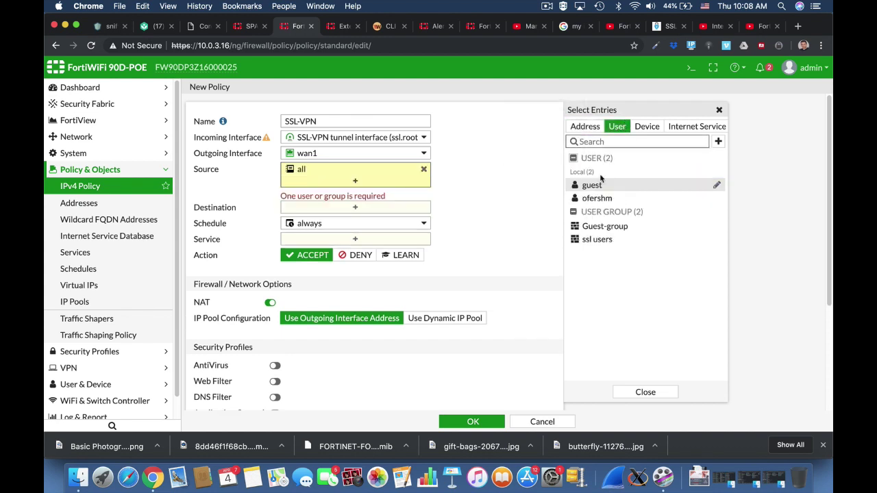
left_click(595, 239)
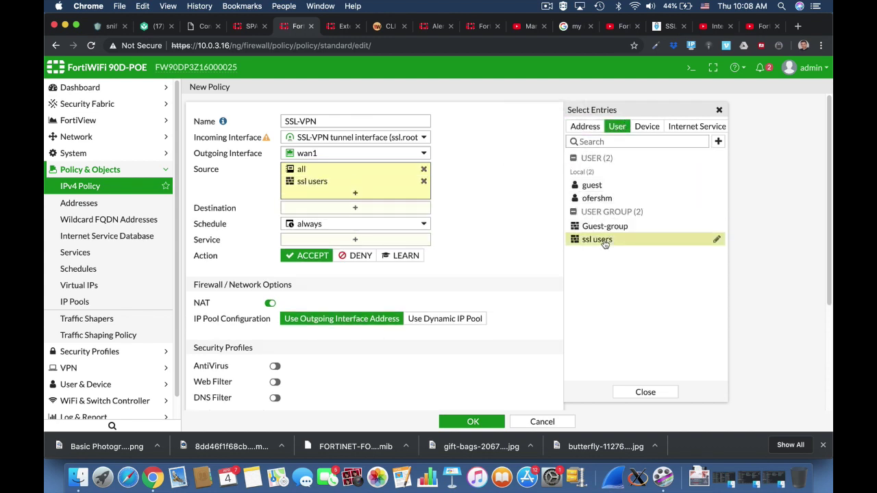
left_click(348, 209)
left_click(606, 174)
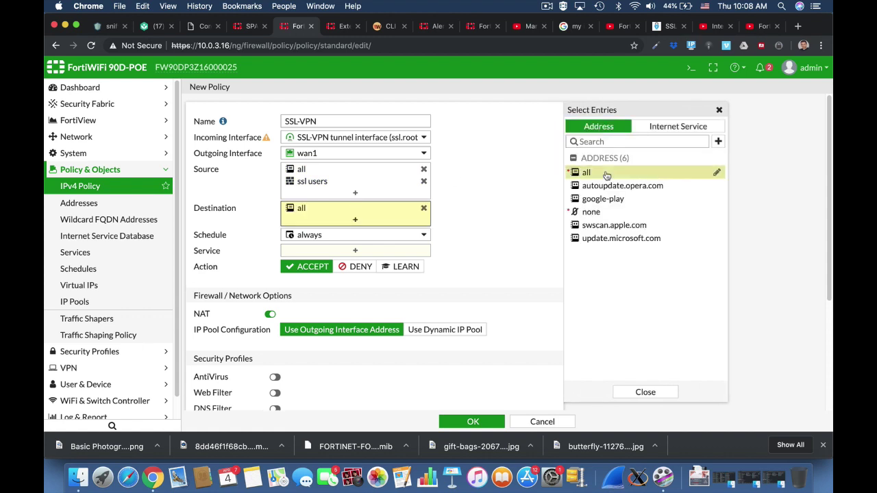
left_click(373, 251)
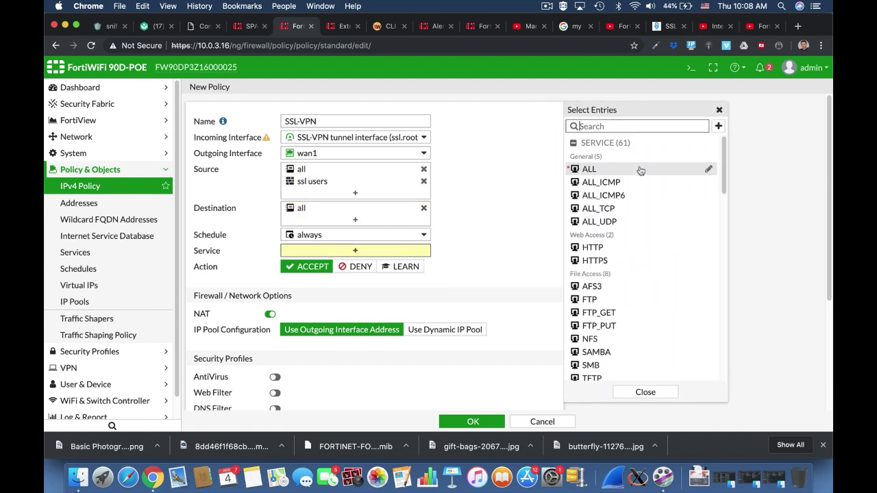
left_click(590, 170)
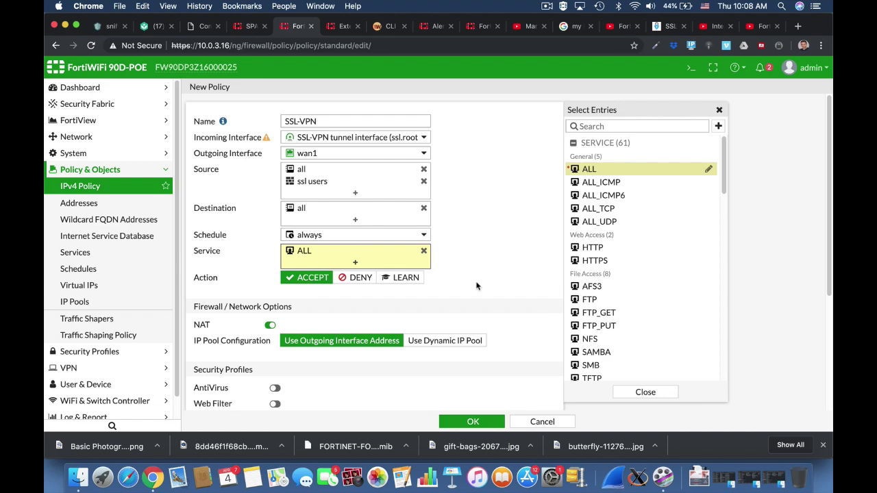
left_click(473, 421)
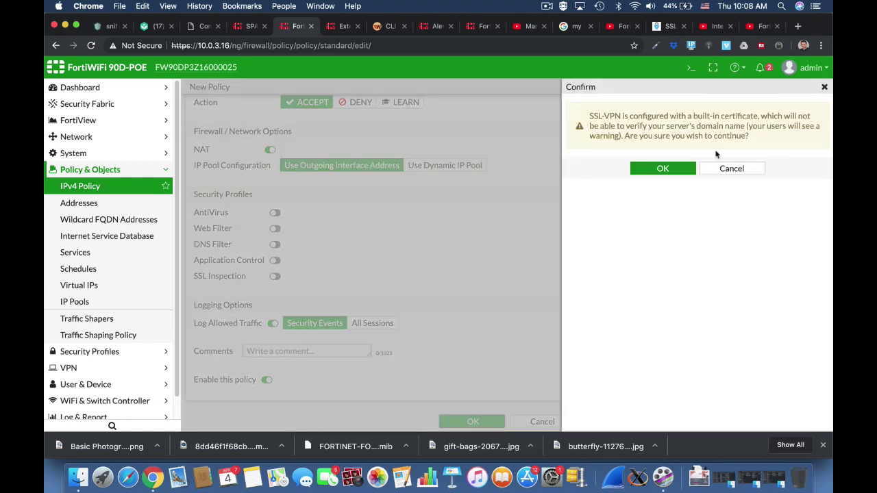
left_click(666, 169)
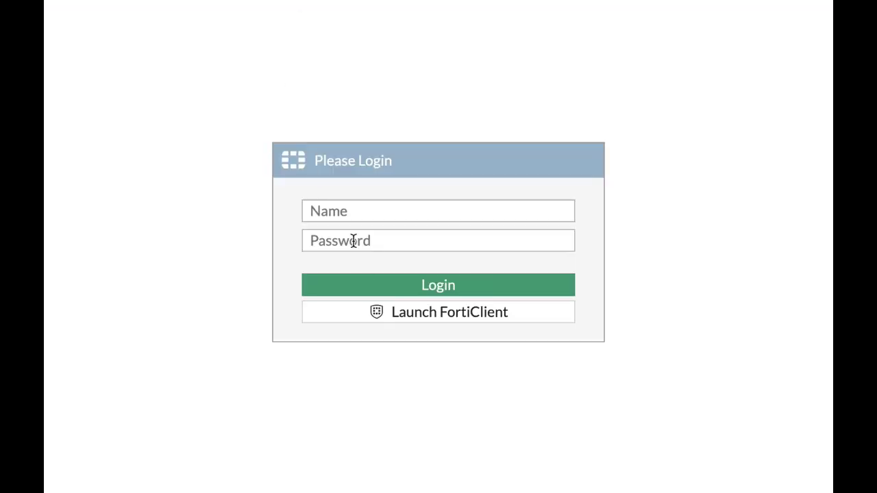
Log in with the VPN user's name and password, then launch the SSH_Forti bookmark.
left_click(344, 213)
type("ofer")
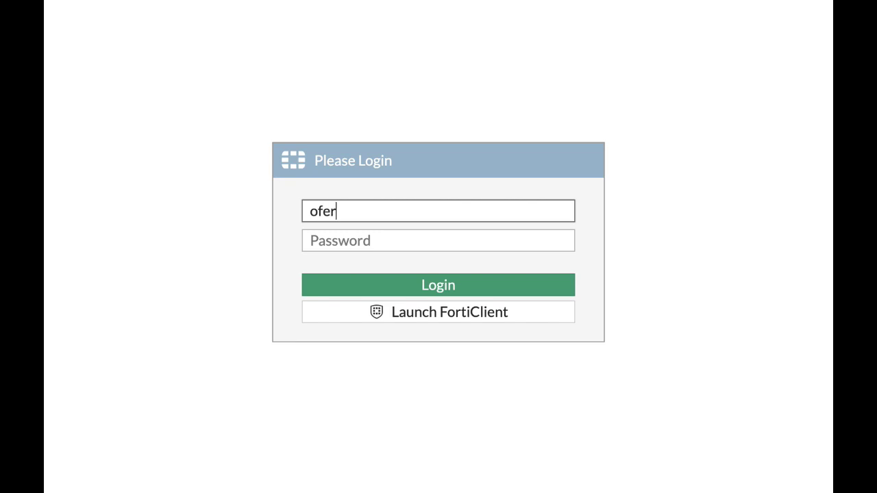
key("Tab")
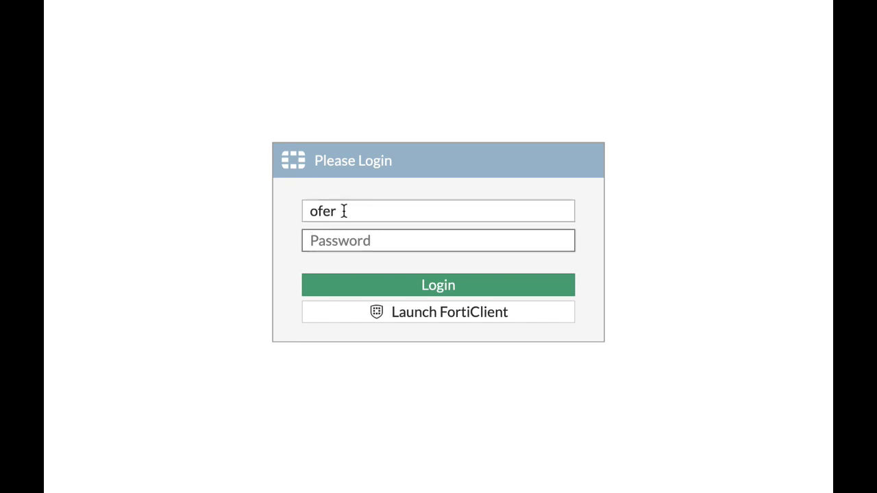
left_click(344, 210)
key("Tab")
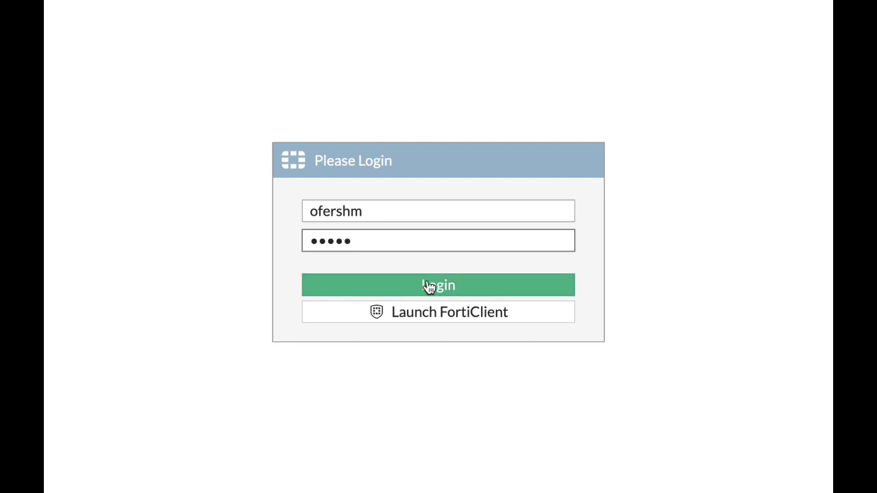
left_click(431, 290)
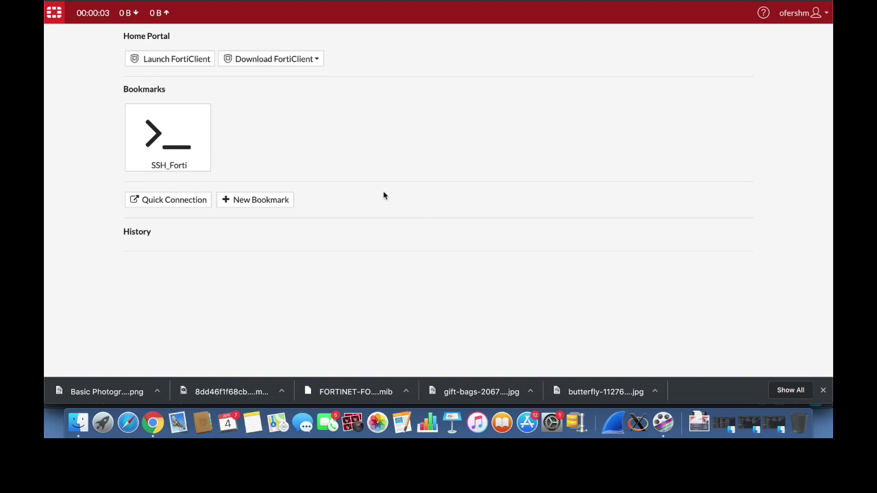
left_click(195, 164)
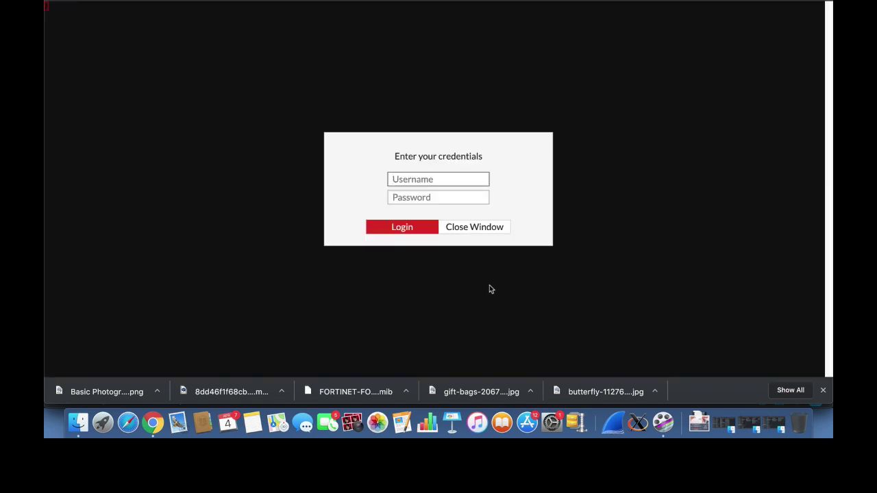
Sign in over SSH as admin, run 'show system interface' and page through the output.
type("admin")
key("Return")
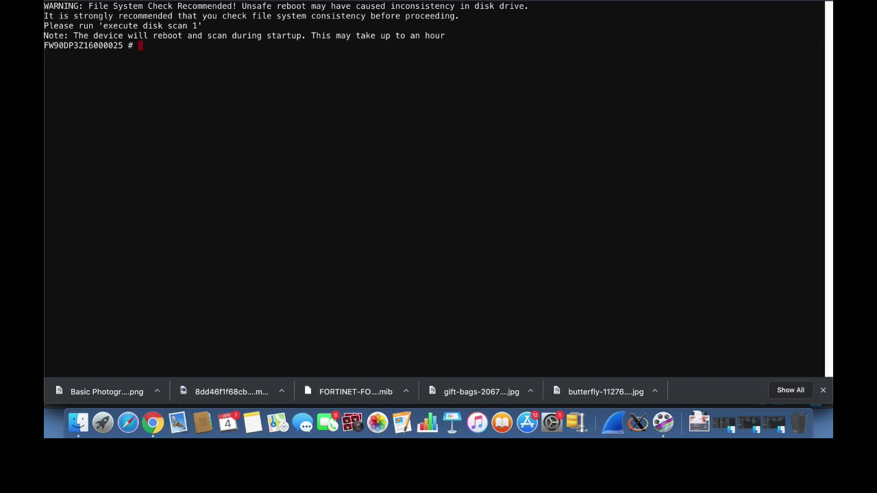
key("Return")
key("Return")
key("Return")
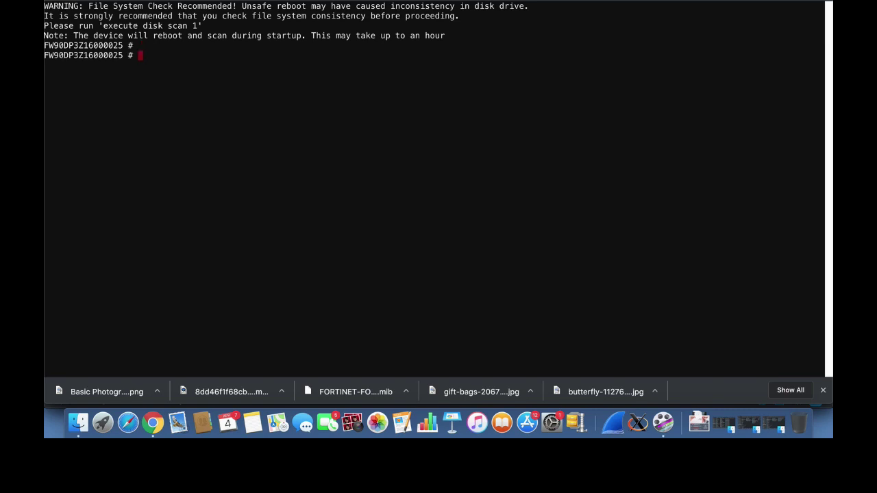
type("show system")
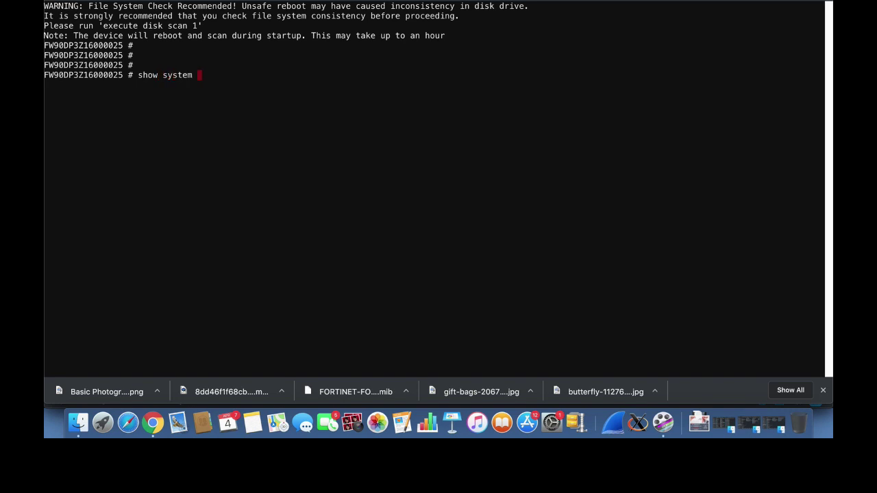
type("interface")
key("Return")
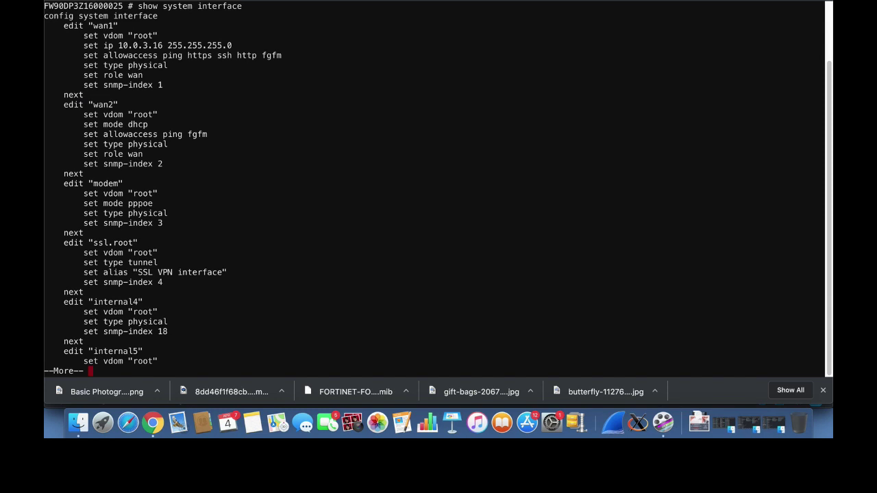
key("Return")
key("Return")
key("Return")
key("Return")
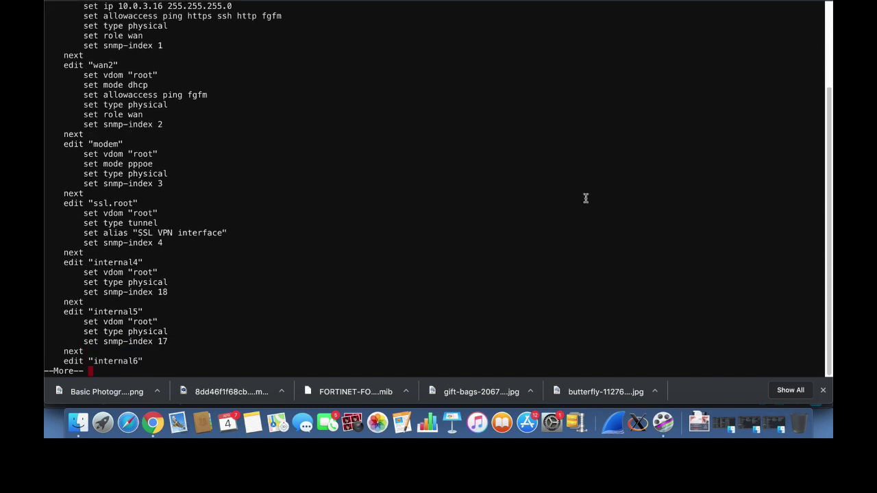
left_click(547, 0)
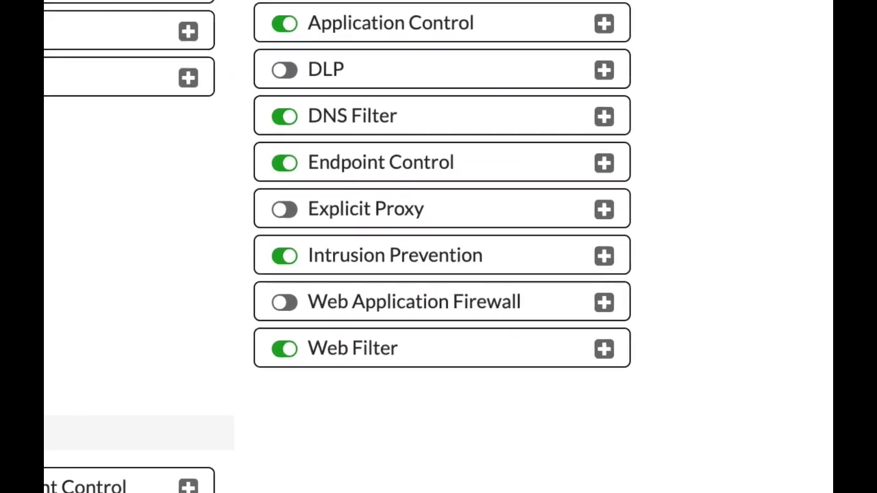
Turn on Web Application Firewall in Feature Visibility and open the default WAF profile.
left_click(284, 302)
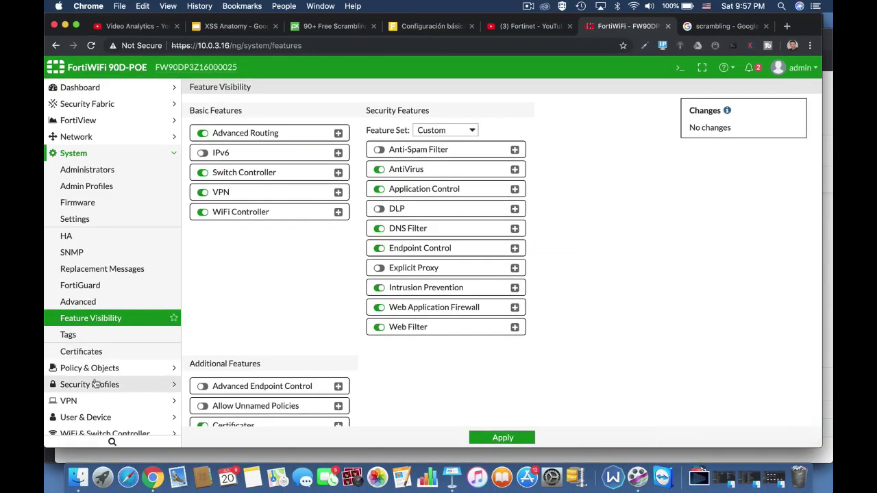
left_click(96, 383)
left_click(115, 285)
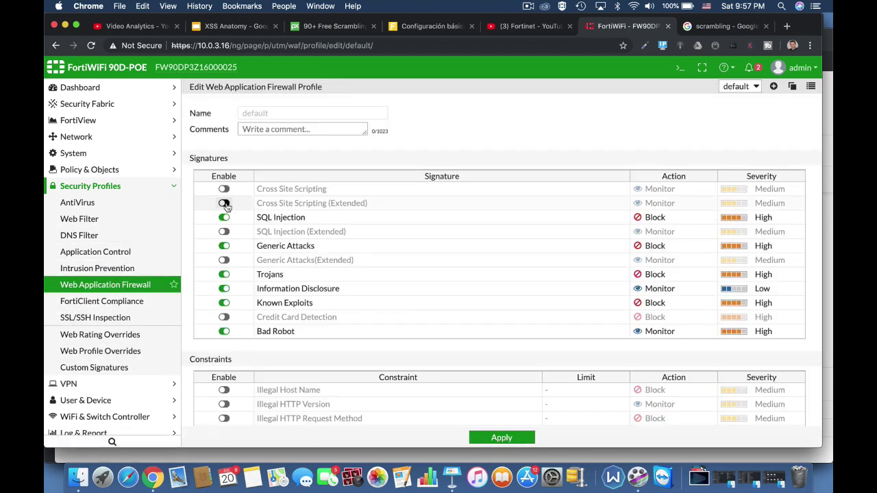
Enable Cross Site Scripting (Extended) in the WAF profile, then view xss-payloads.com's Capture payloads.
left_click(224, 203)
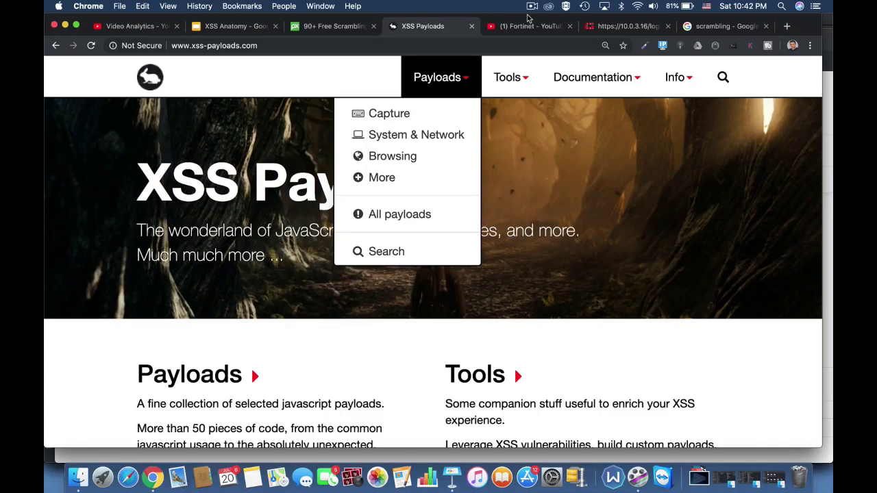
left_click(389, 115)
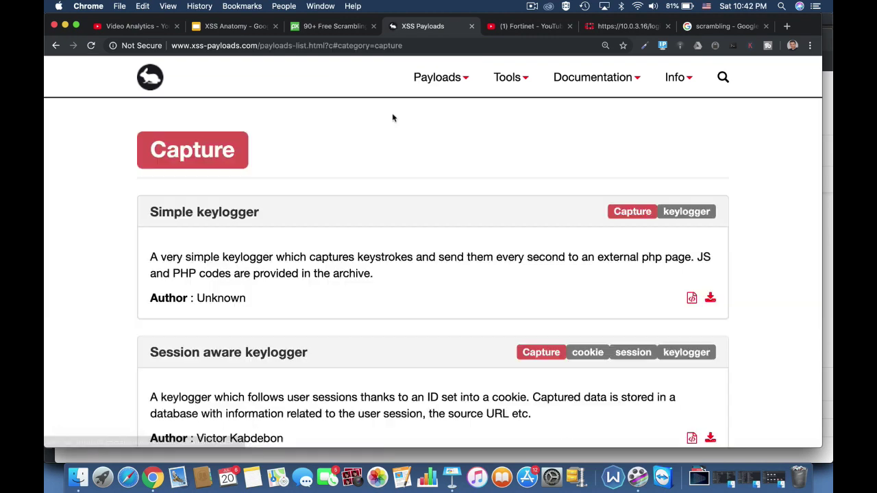
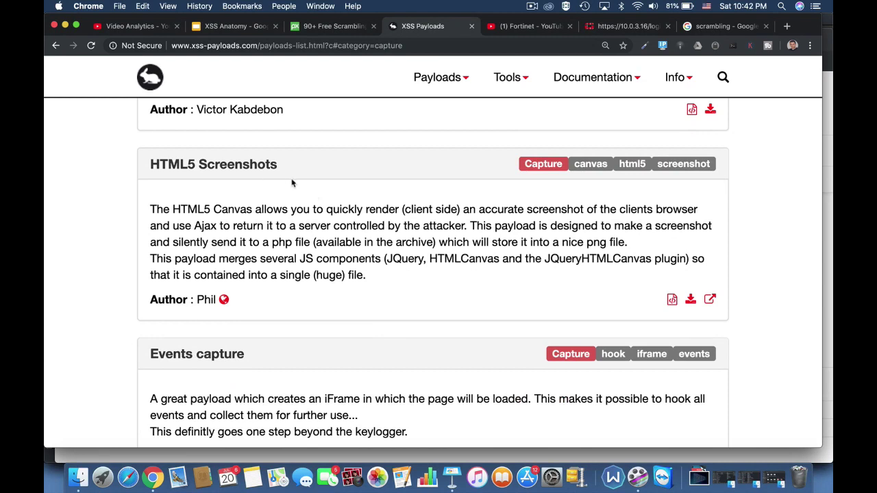
Scroll the xss-payloads.com Capture list down to the Webcam snapshot and Get local storage payloads.
scroll(393, 376, "down", 15)
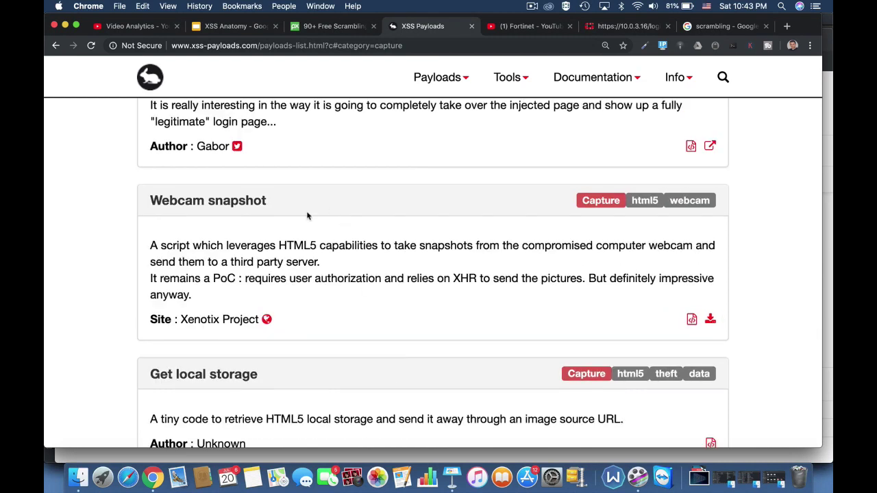
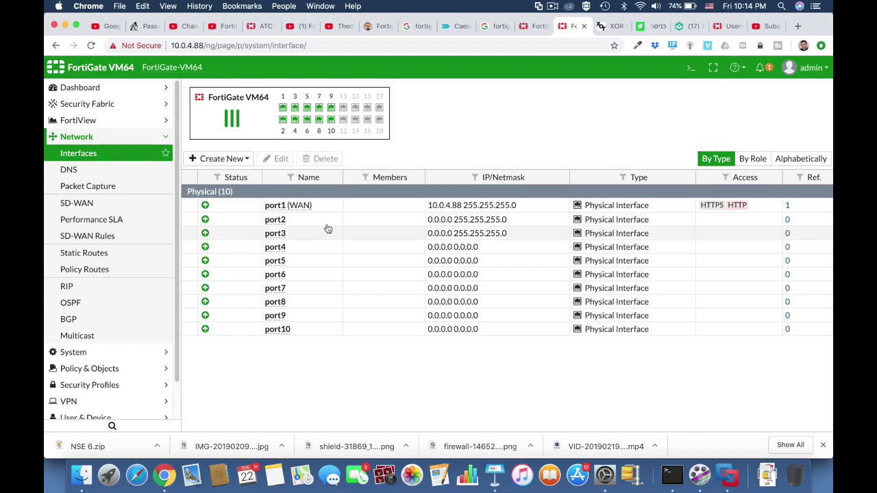
Give port2 the alias marketing, role LAN and IP address 10.0.5.1.
left_click(317, 222)
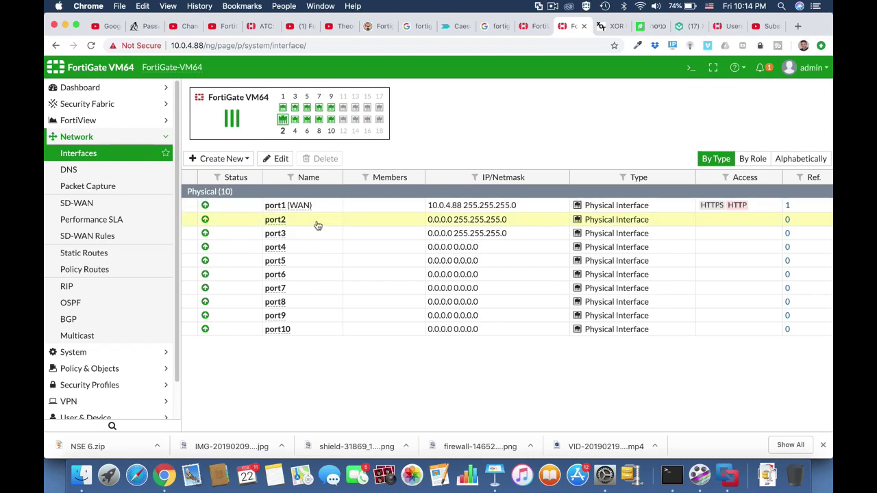
left_click(275, 159)
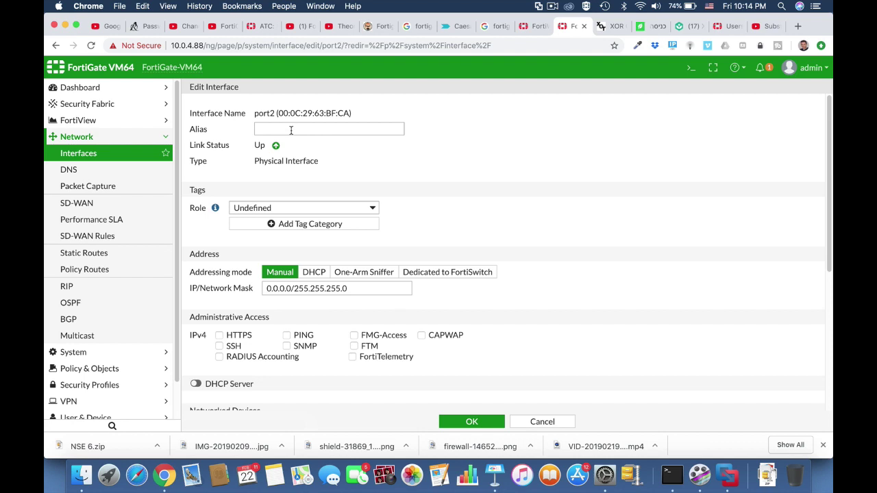
left_click(291, 130)
type("ma")
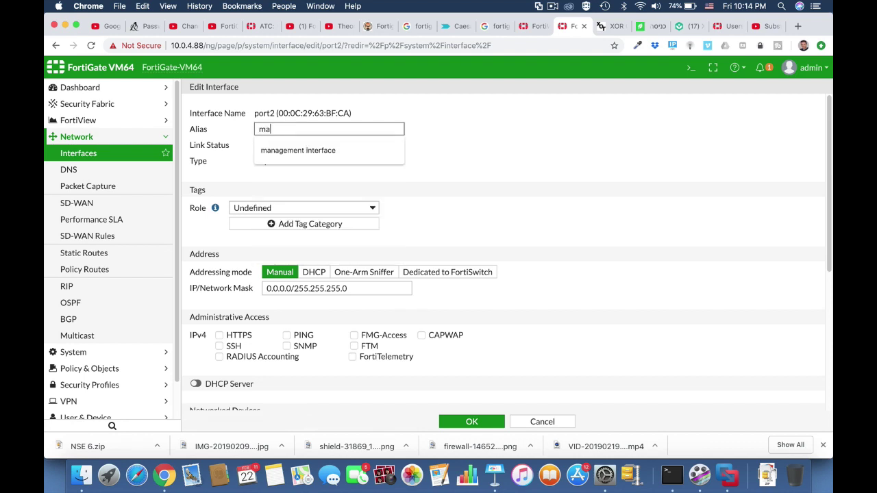
type("rketing")
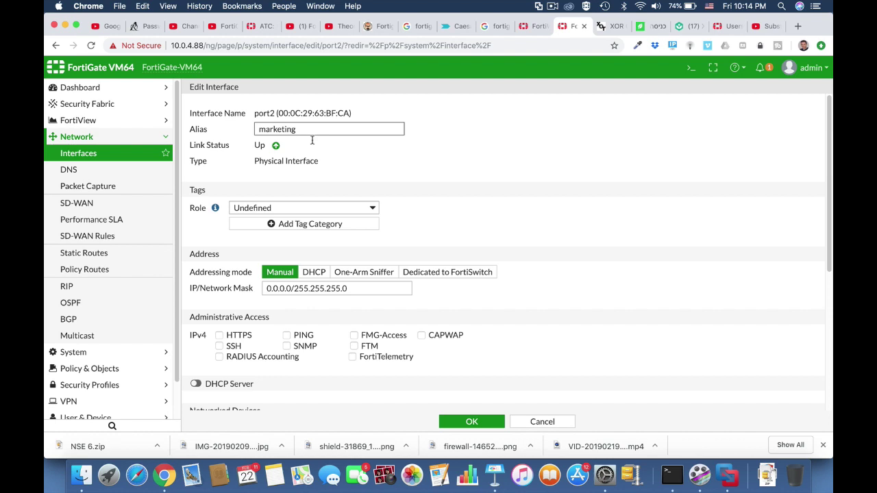
left_click(325, 207)
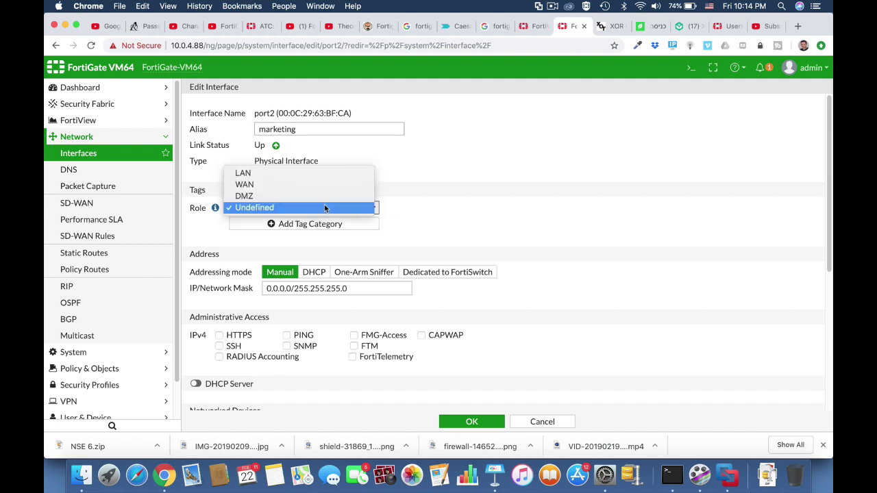
left_click(307, 174)
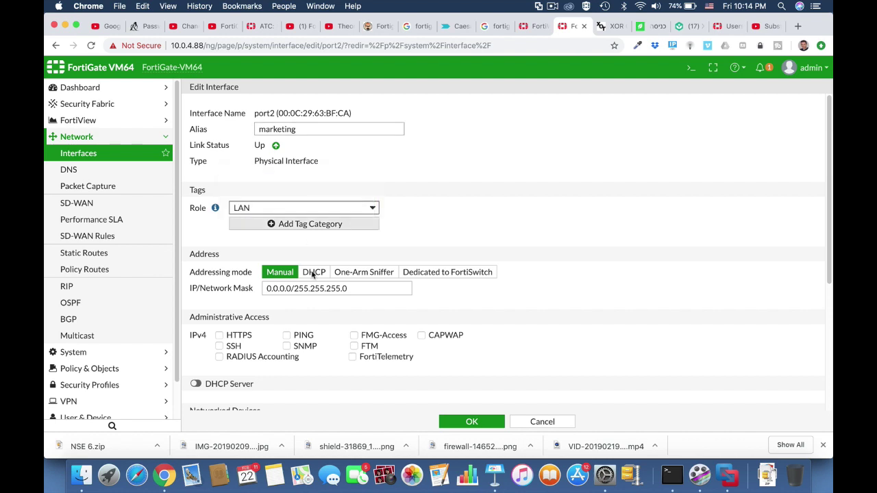
left_click_drag(291, 289, 248, 290)
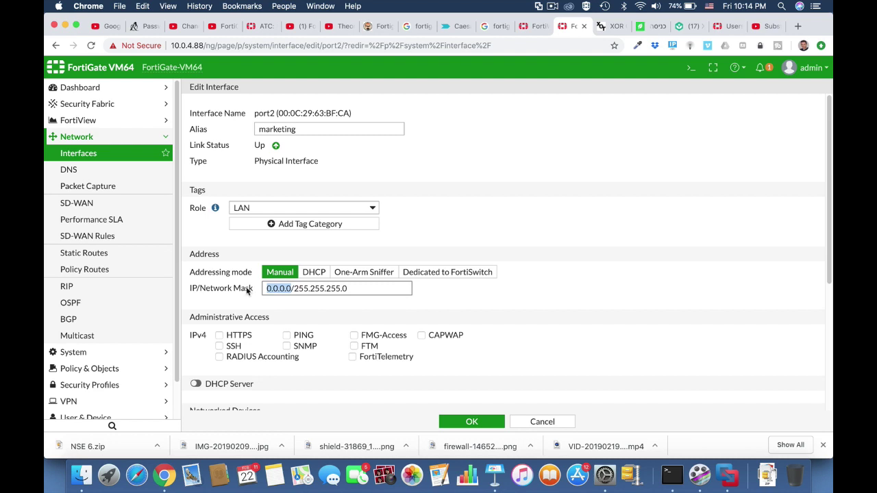
type("10.0.")
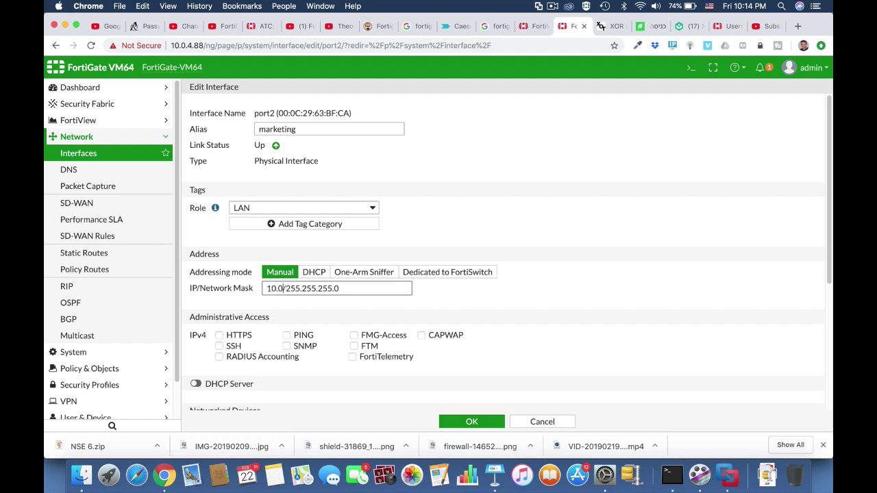
type("5.1")
Allow PING and HTTPS on port2, enable its DHCP server, and save.
left_click(286, 335)
left_click(219, 335)
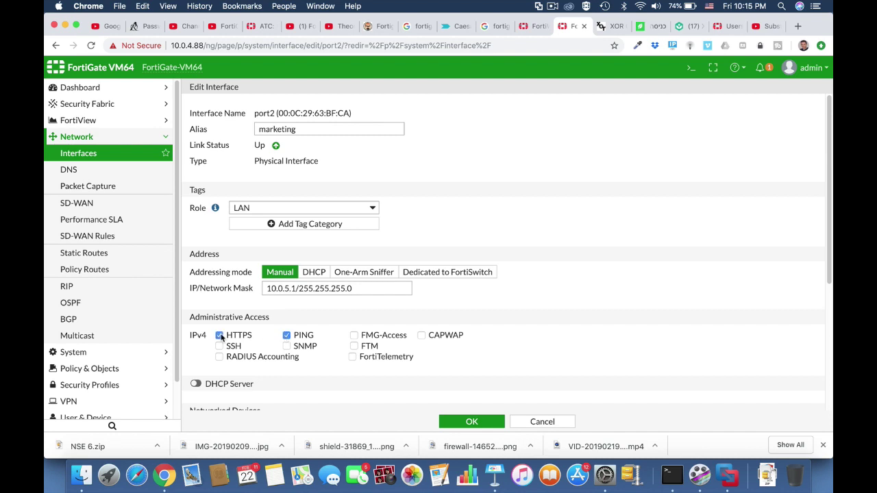
left_click(196, 383)
scroll(325, 362, "down", 3)
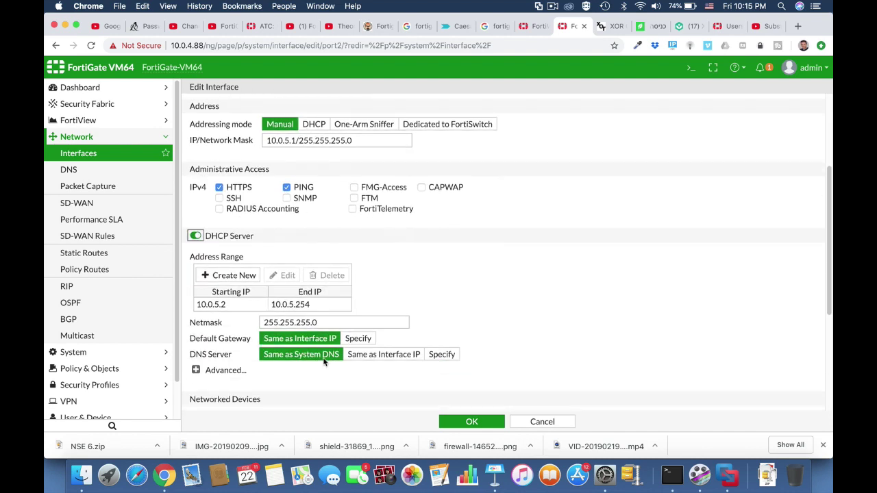
left_click(471, 422)
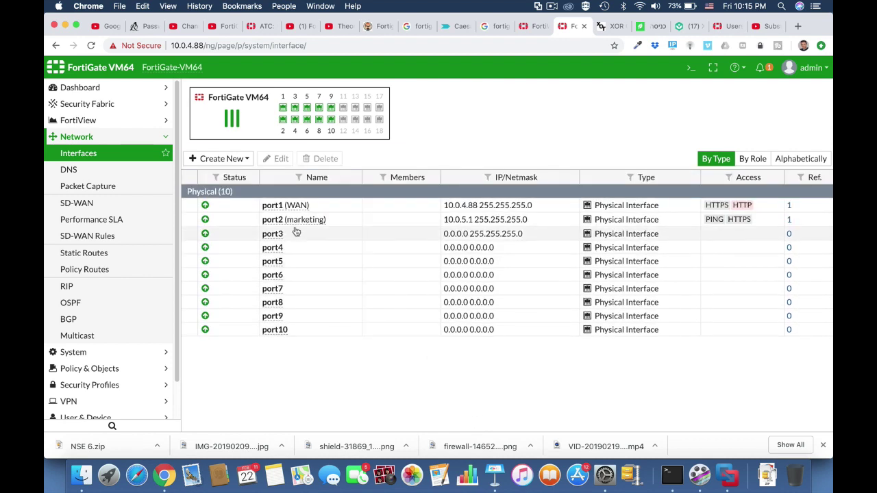
left_click(296, 232)
Give port3 the alias Finance, role LAN and IP address 10.0.6.1.
left_click(281, 158)
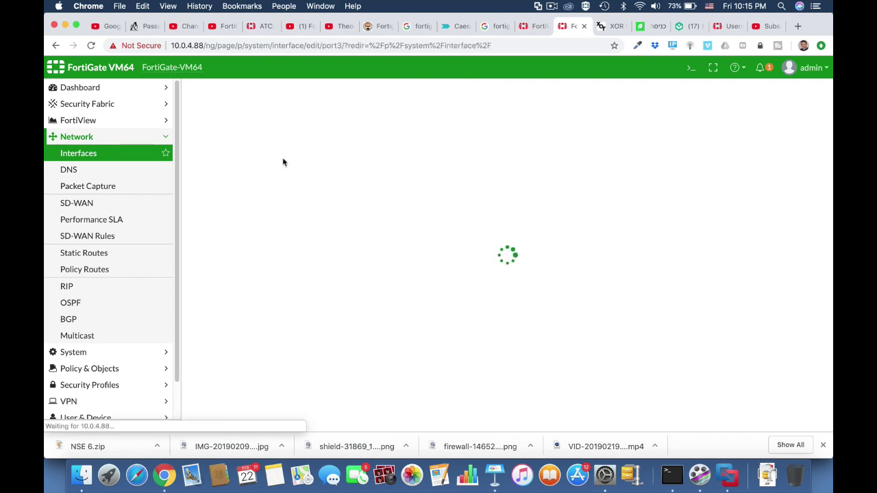
left_click(284, 128)
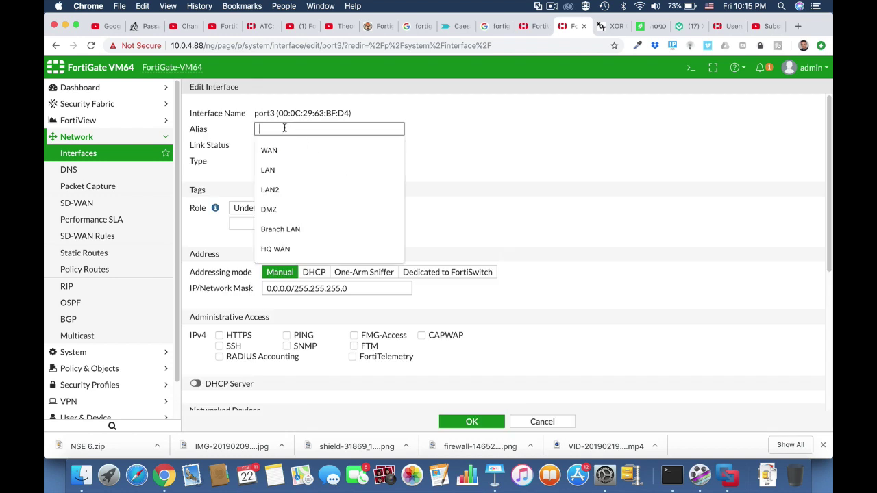
type("Finance")
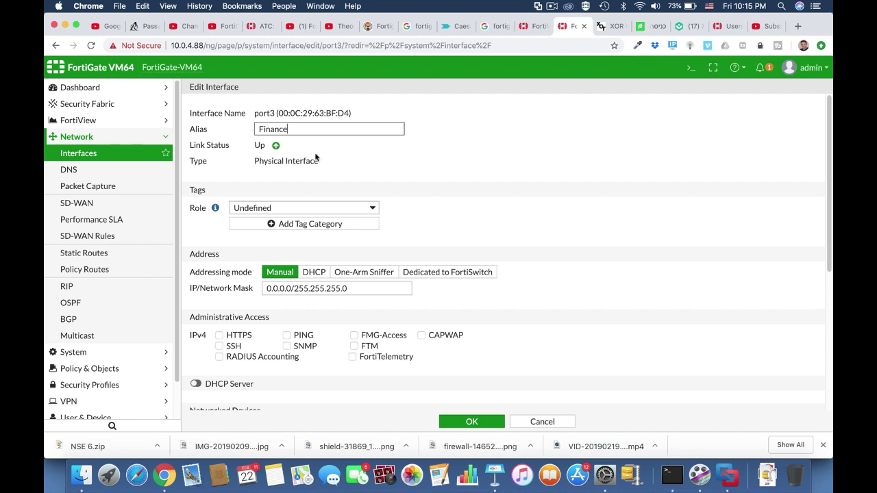
left_click(369, 208)
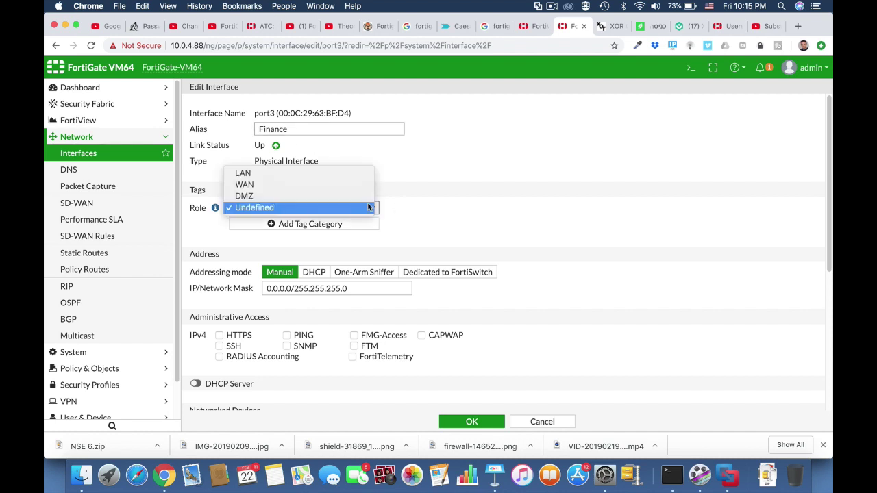
left_click(336, 175)
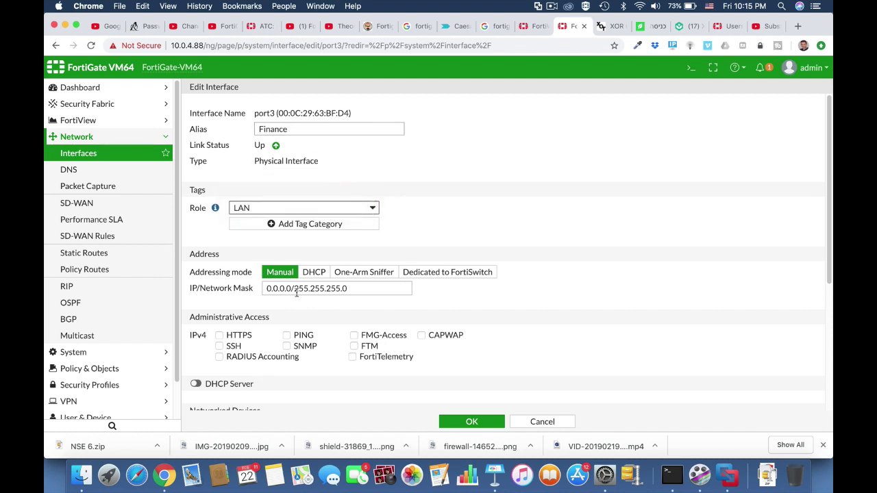
left_click_drag(294, 289, 261, 294)
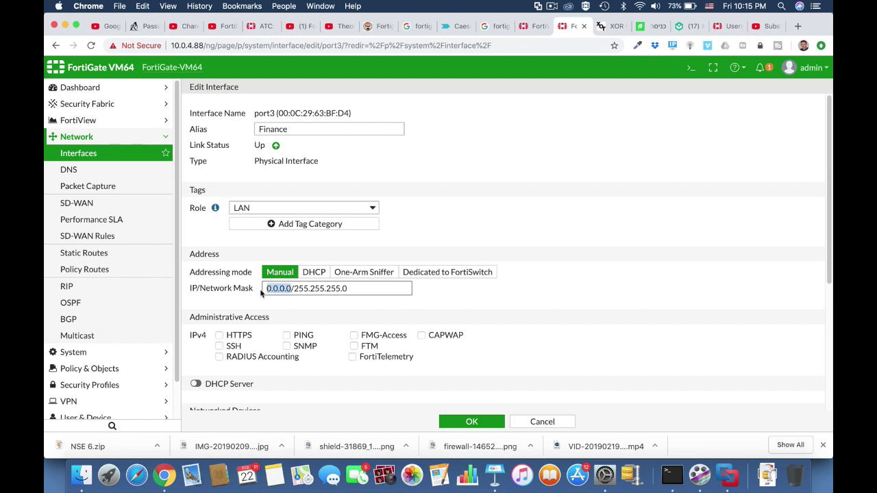
type("10.0.6.1")
Allow PING and HTTPS on port3, enable its DHCP server, and save.
scroll(528, 320, "down", 3)
left_click(286, 208)
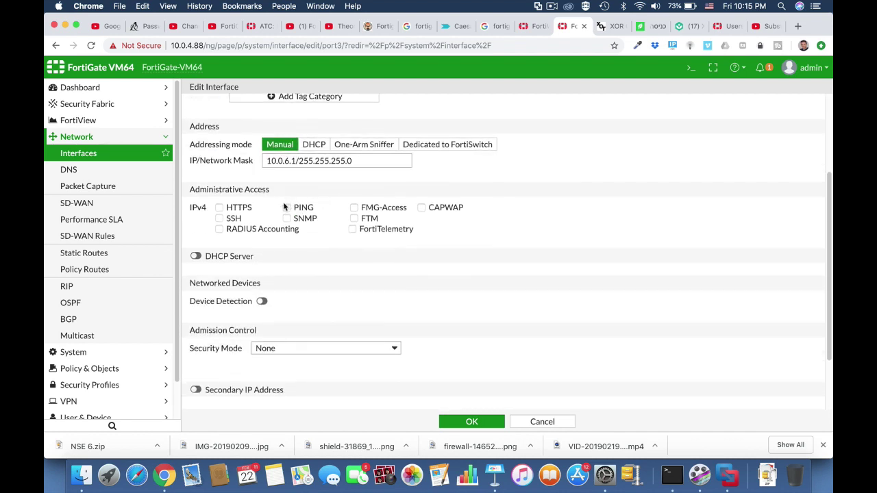
left_click(219, 208)
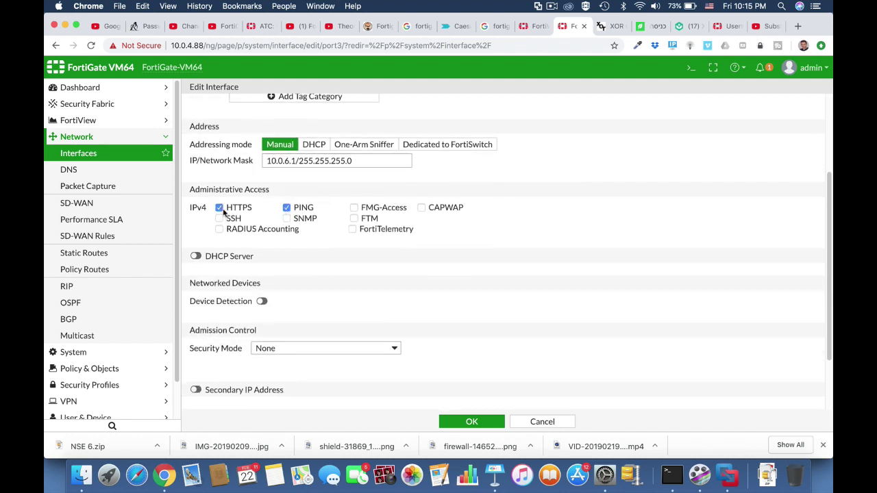
left_click(210, 258)
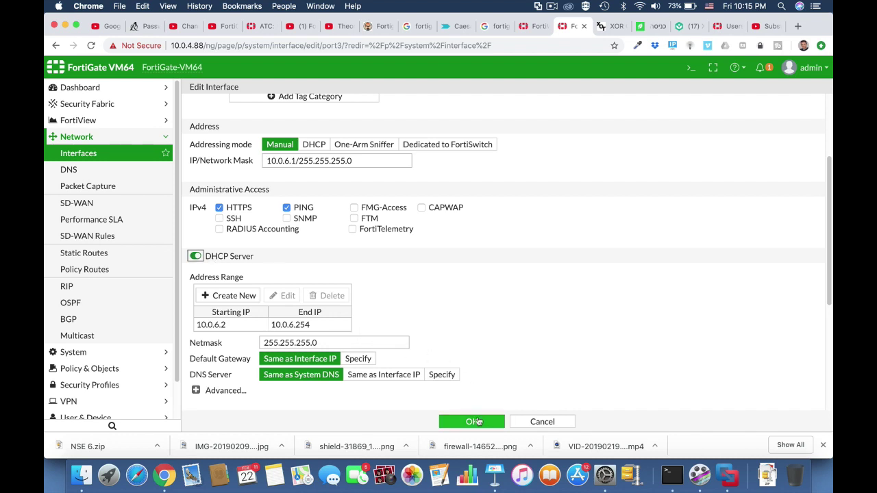
left_click(473, 421)
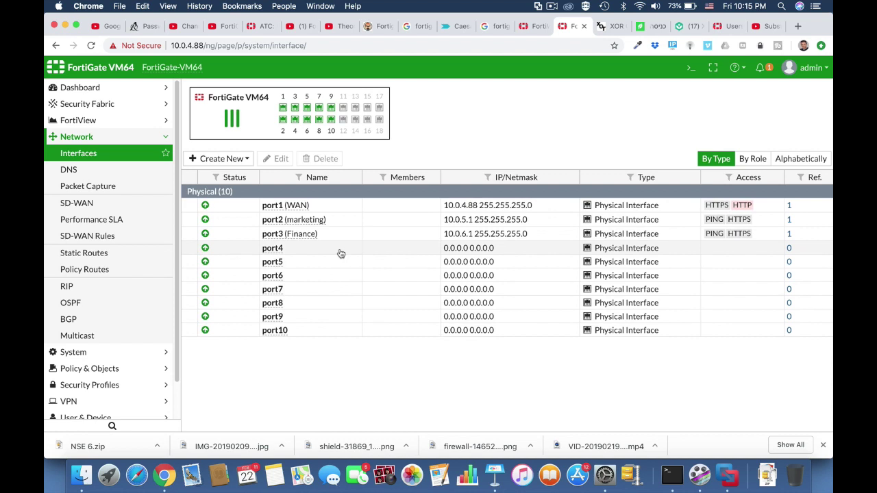
left_click(283, 250)
Give port4 the alias I.T, role LAN and IP address 10.0.7.1.
left_click(280, 165)
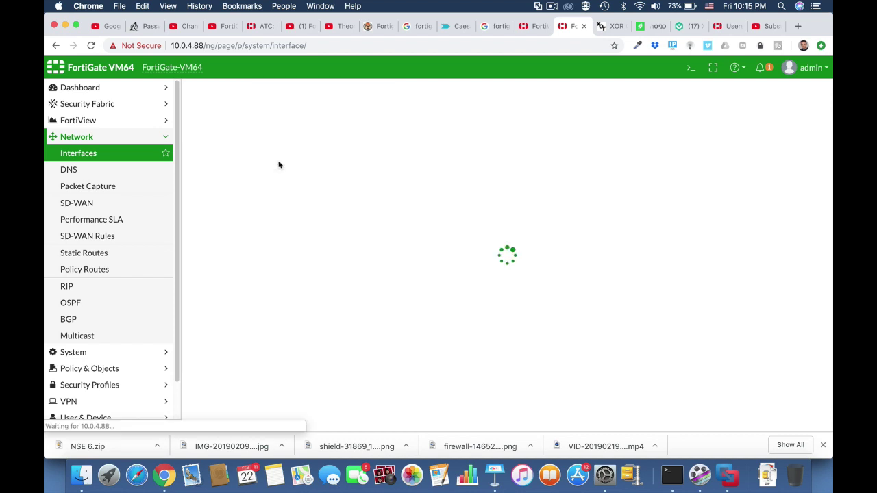
left_click(267, 128)
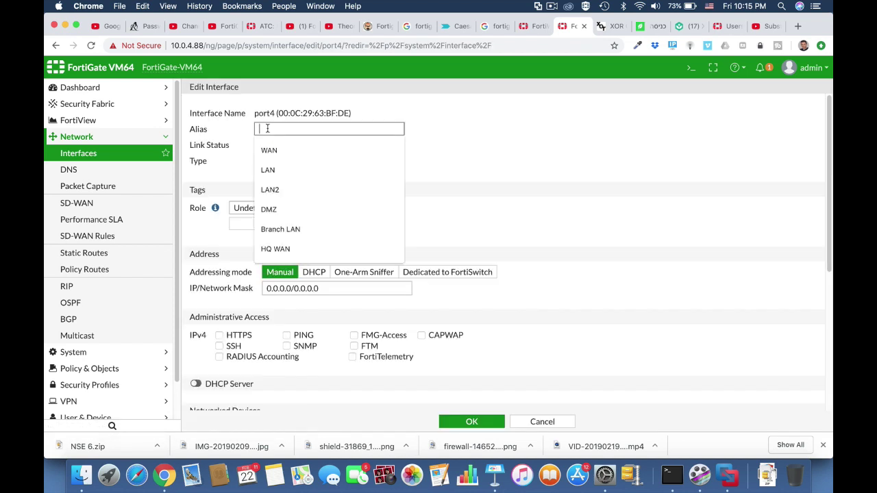
type("I")
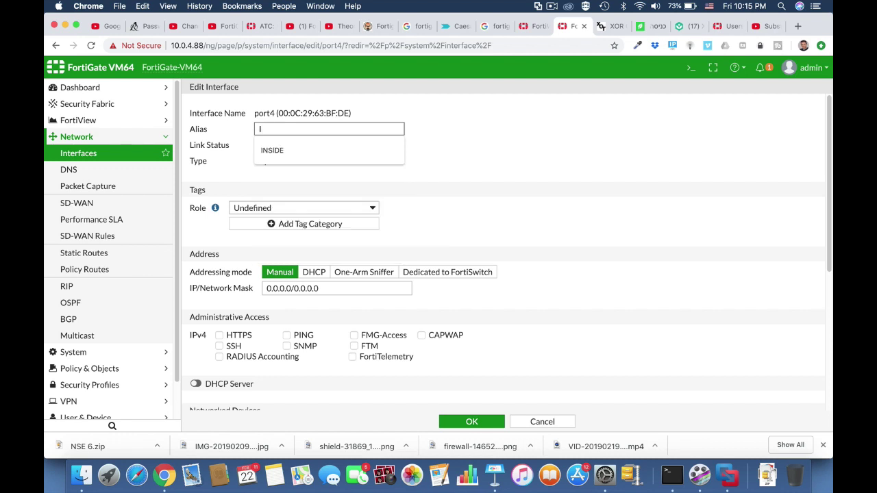
type(".T")
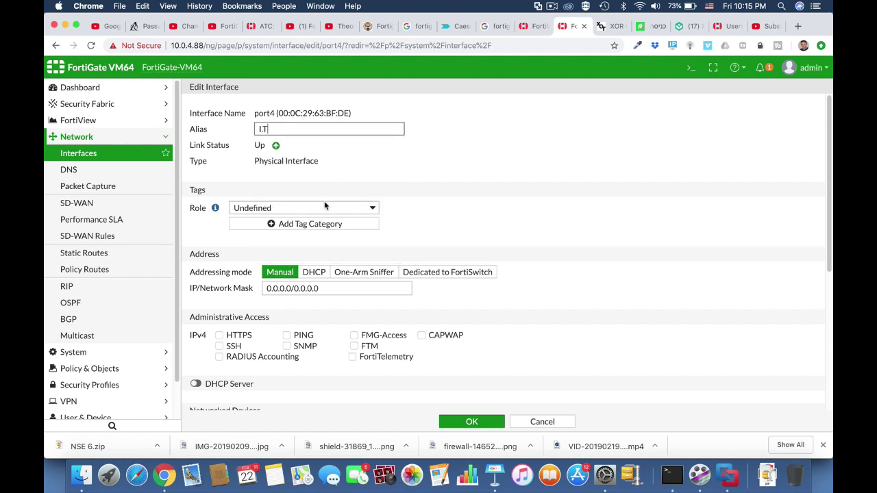
left_click(313, 208)
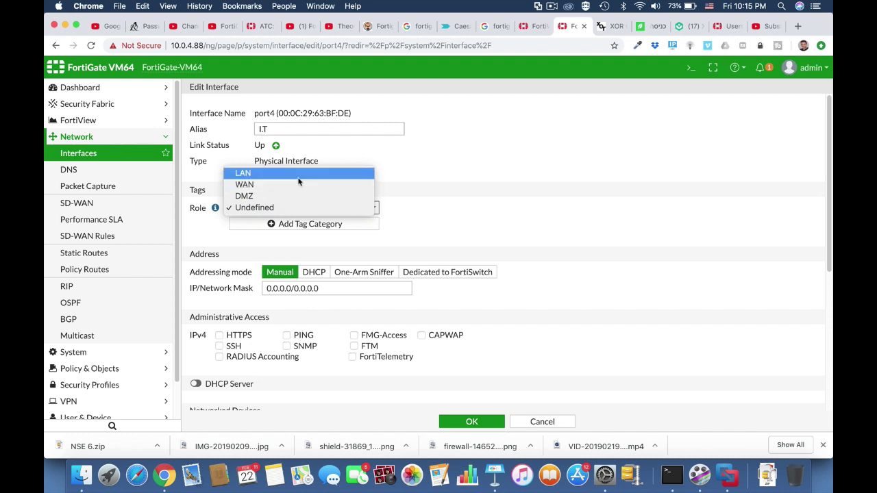
left_click(301, 174)
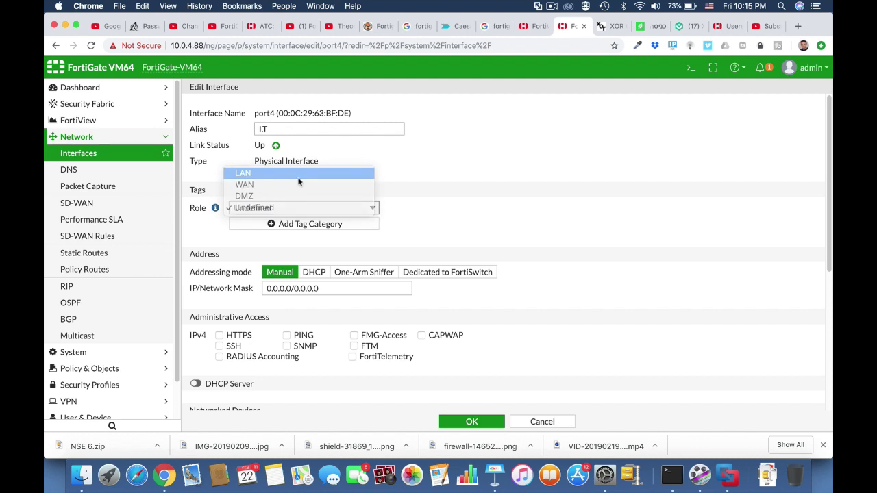
double_click(291, 287)
type("10.0.")
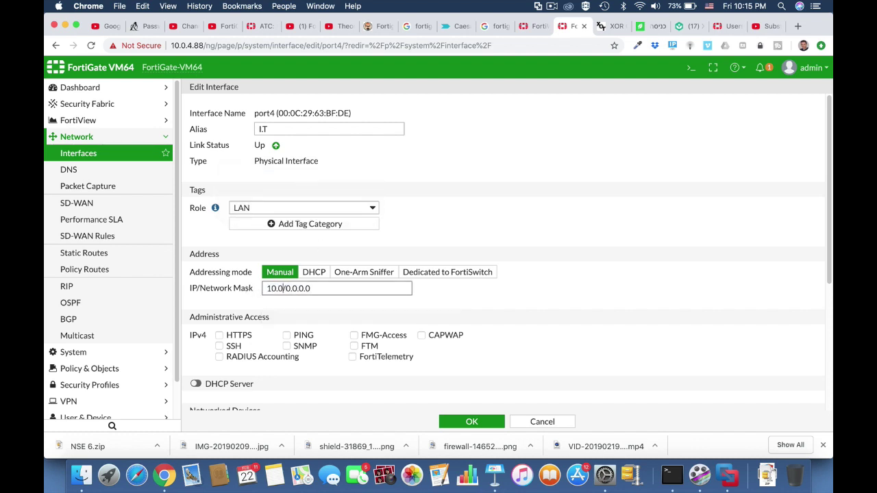
type("7.1")
Allow HTTPS and PING on port4, enable DHCP, and set the mask to /24.
left_click(237, 337)
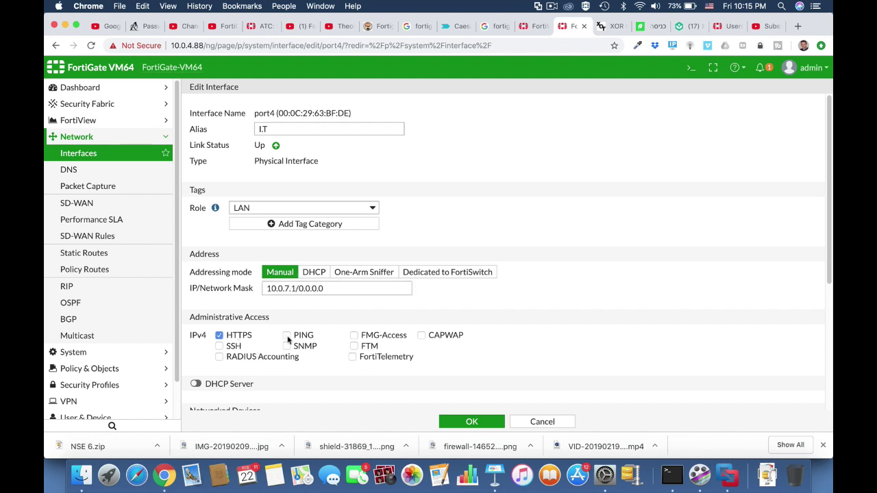
left_click(286, 336)
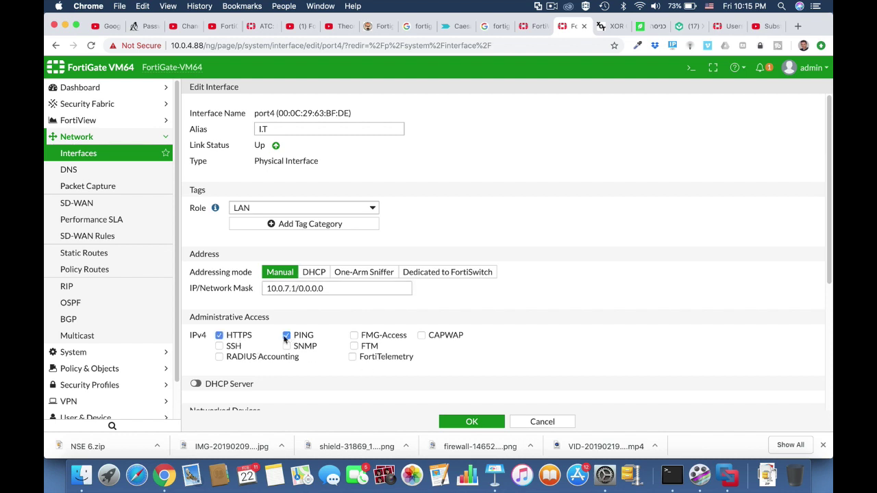
left_click(196, 384)
scroll(504, 382, "down", 5)
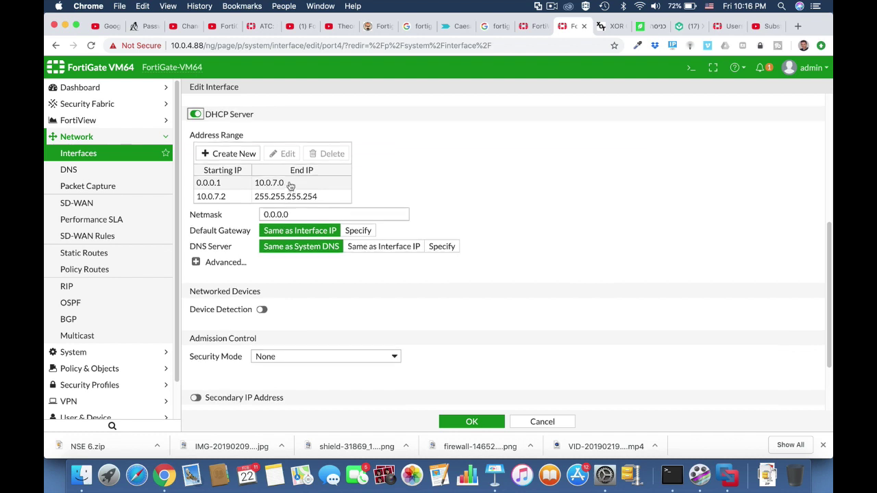
scroll(291, 219, "up", 5)
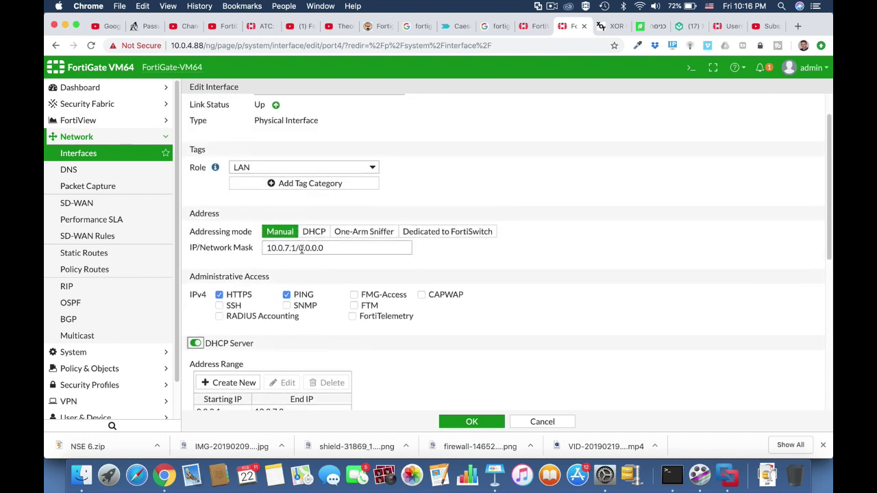
left_click_drag(299, 248, 345, 250)
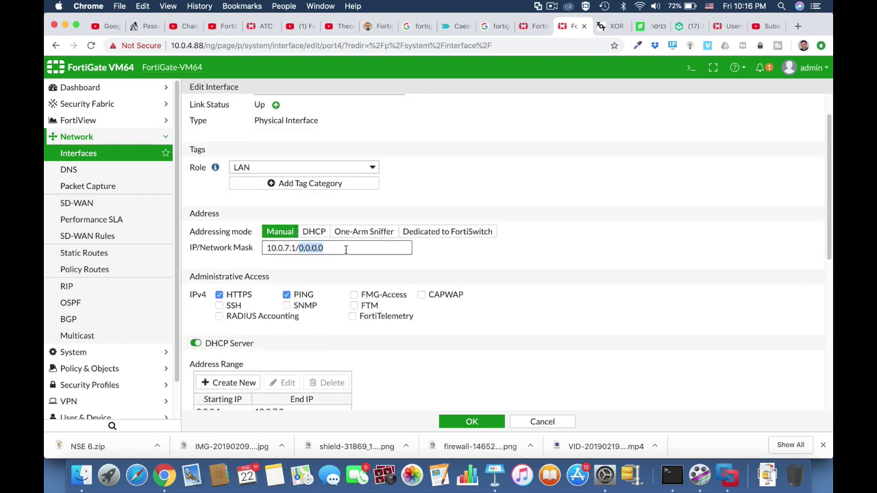
type("24")
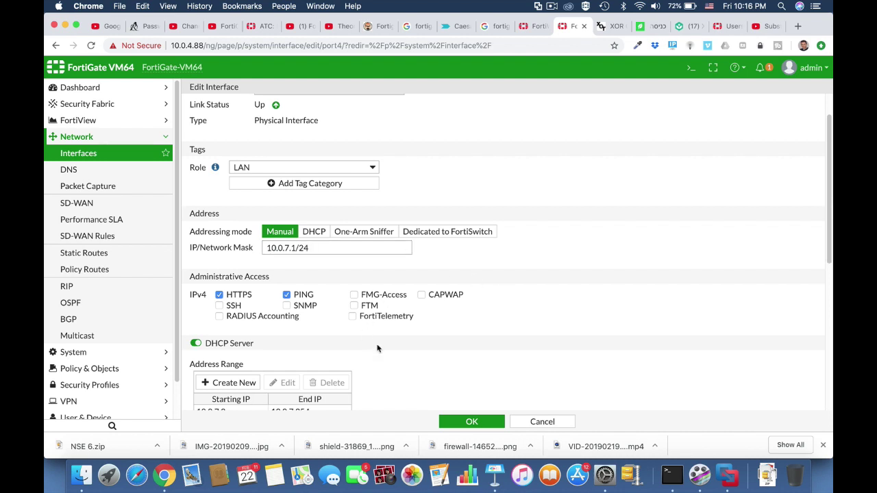
Set port4's DHCP range end address to 10.0.7.55 and save the interface.
scroll(377, 348, "down", 4)
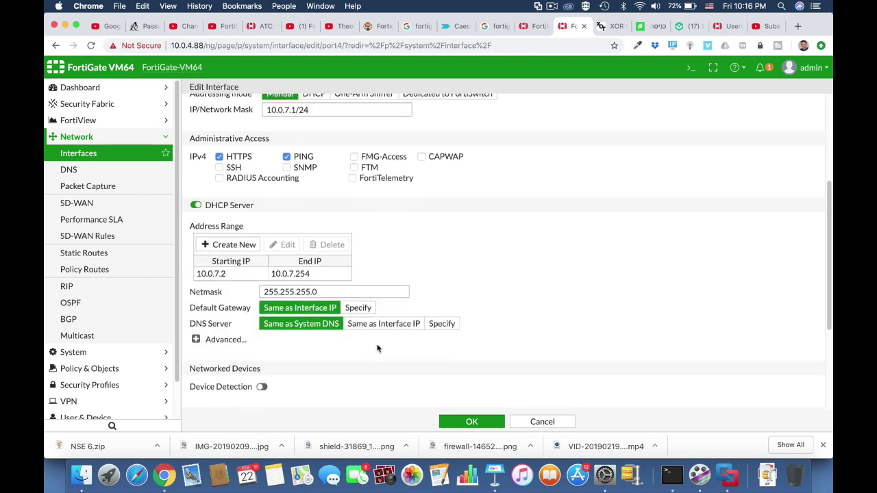
left_click(303, 274)
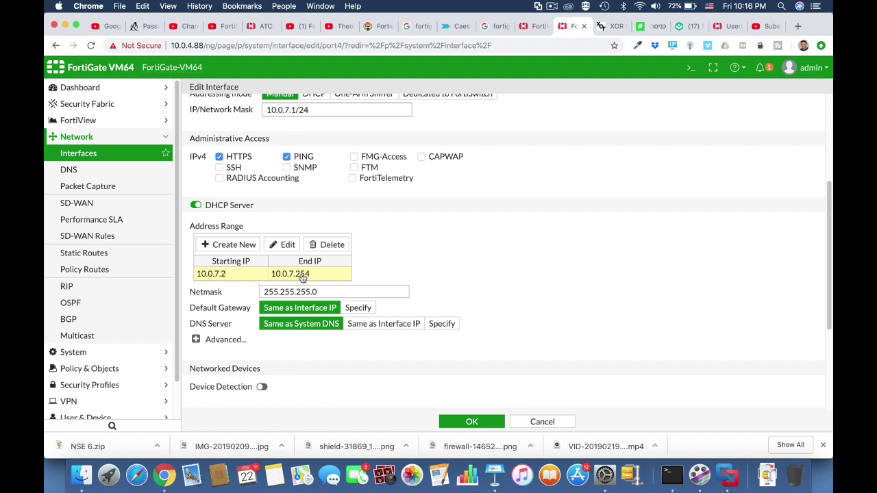
double_click(302, 275)
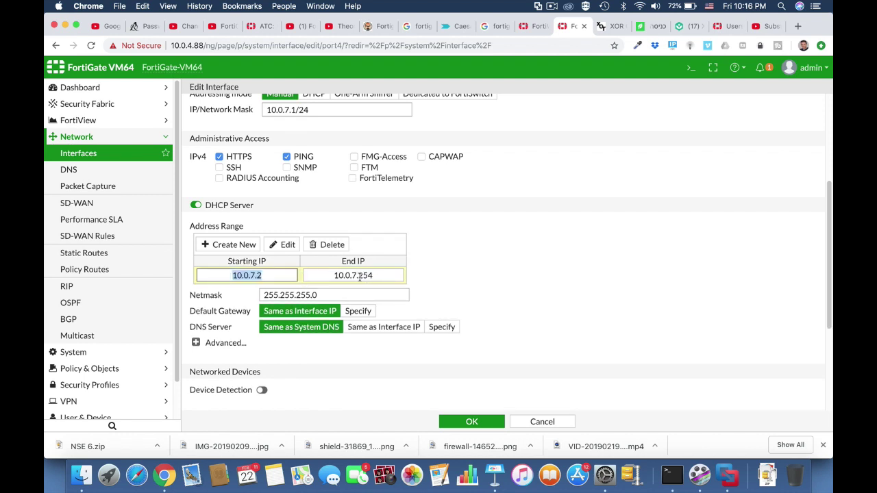
left_click_drag(358, 276, 376, 276)
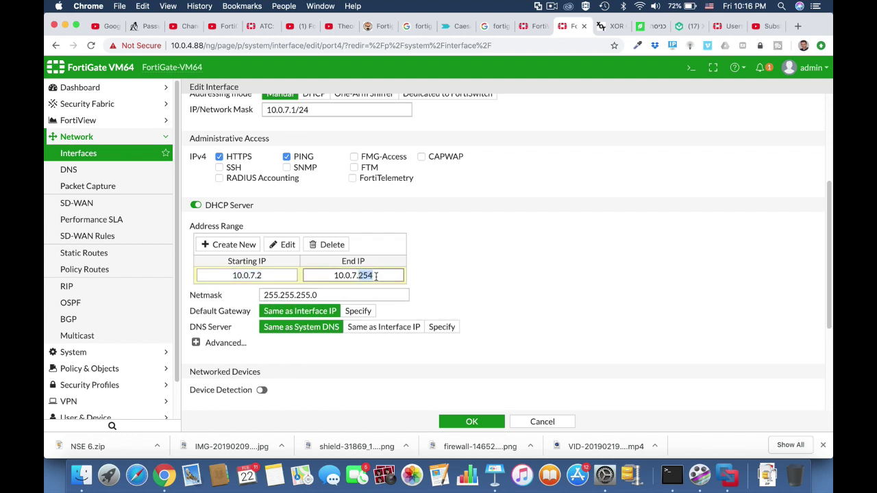
type("55")
left_click(472, 423)
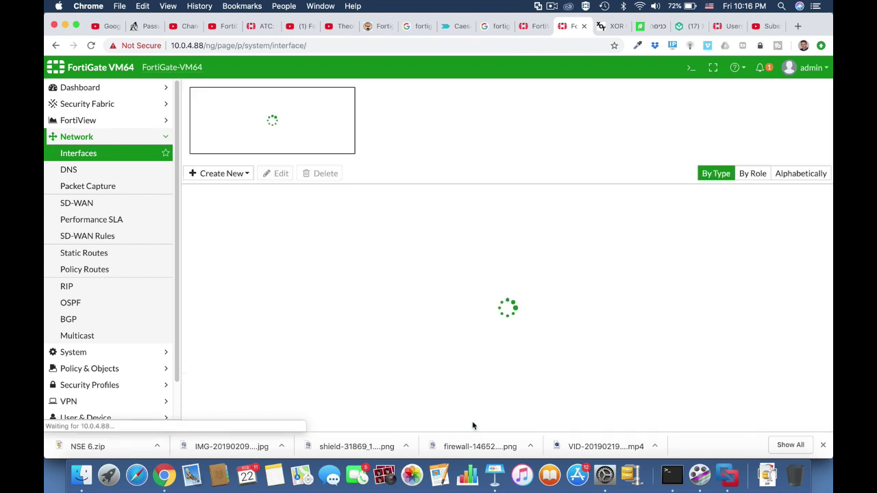